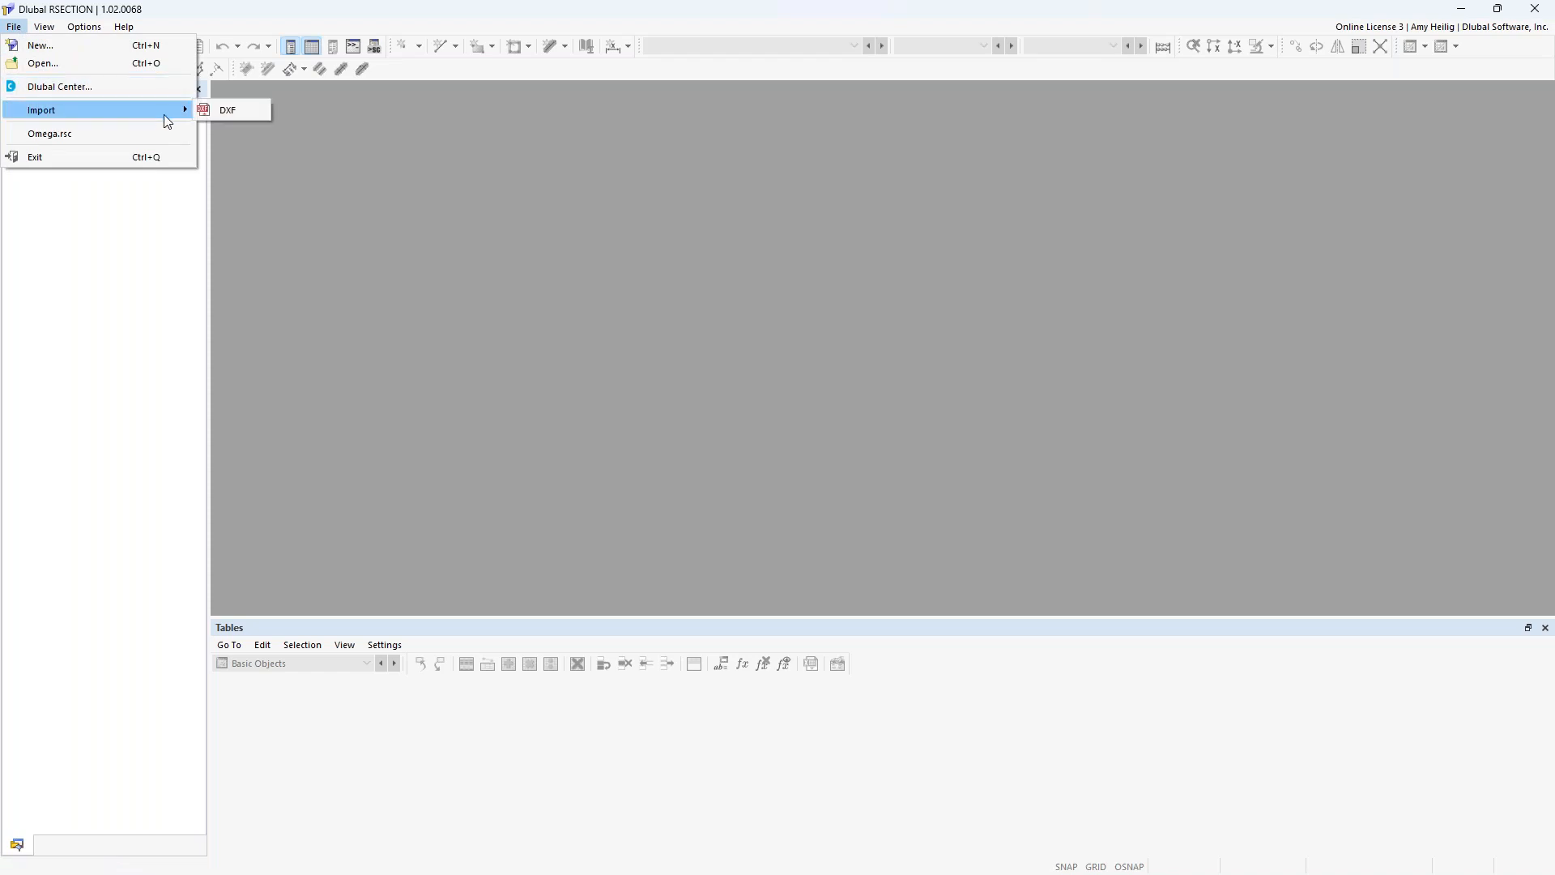
# Import the Omega DXF file as a new cross-section model.
pyautogui.click(219, 110)
pyautogui.click(277, 175)
pyautogui.click(640, 477)
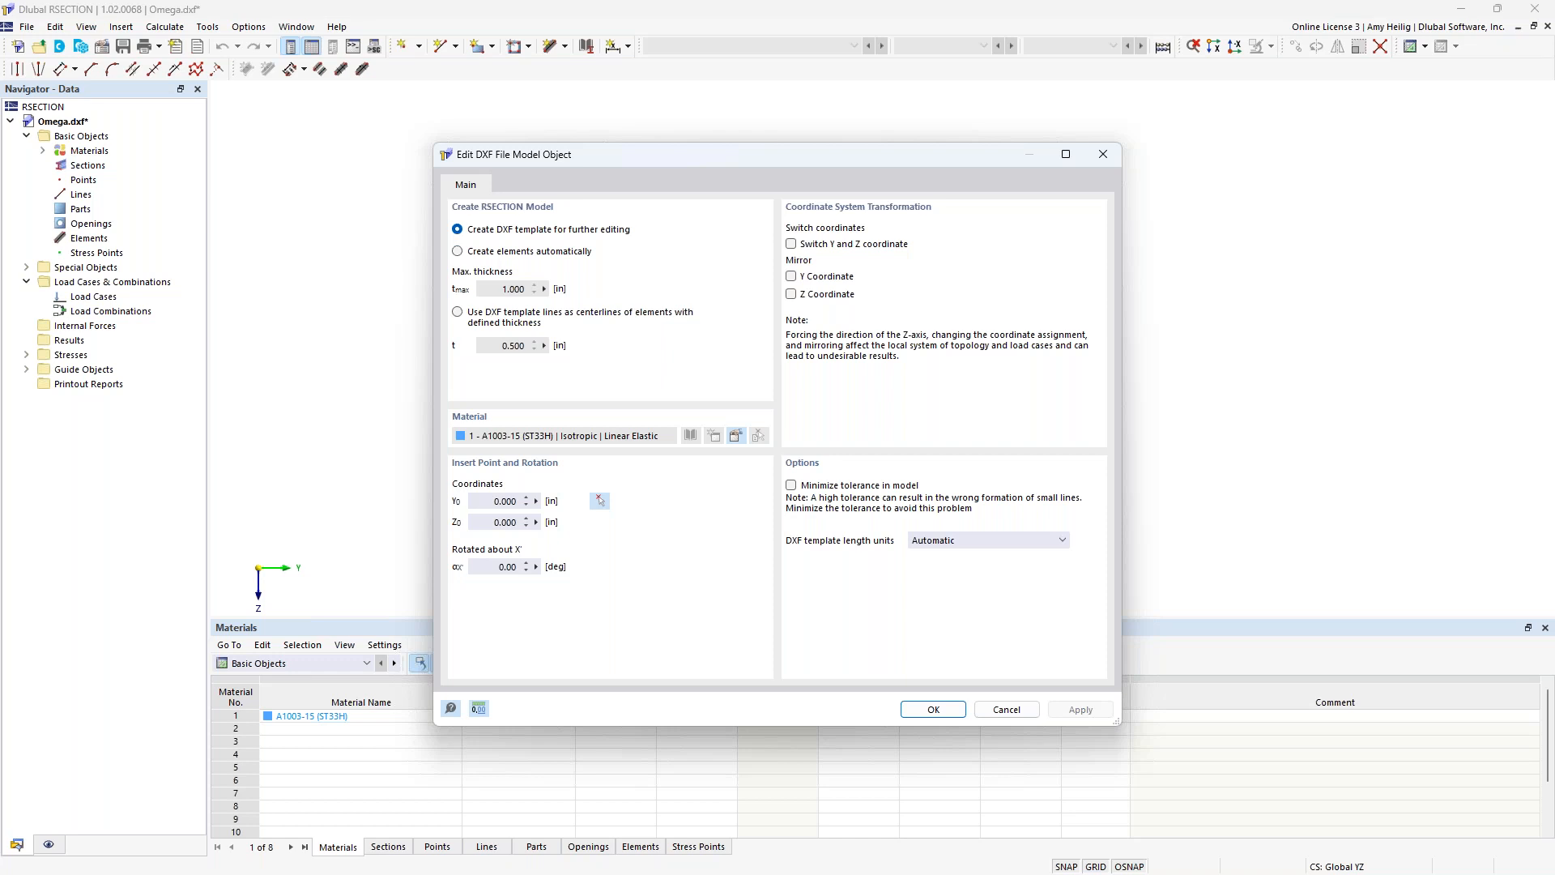
# Use the DXF template lines as centerlines of elements with a defined thickness of 0.250 in.
pyautogui.click(458, 314)
pyautogui.moveTo(499, 348); pyautogui.dragTo(549, 359)
pyautogui.write('0.')
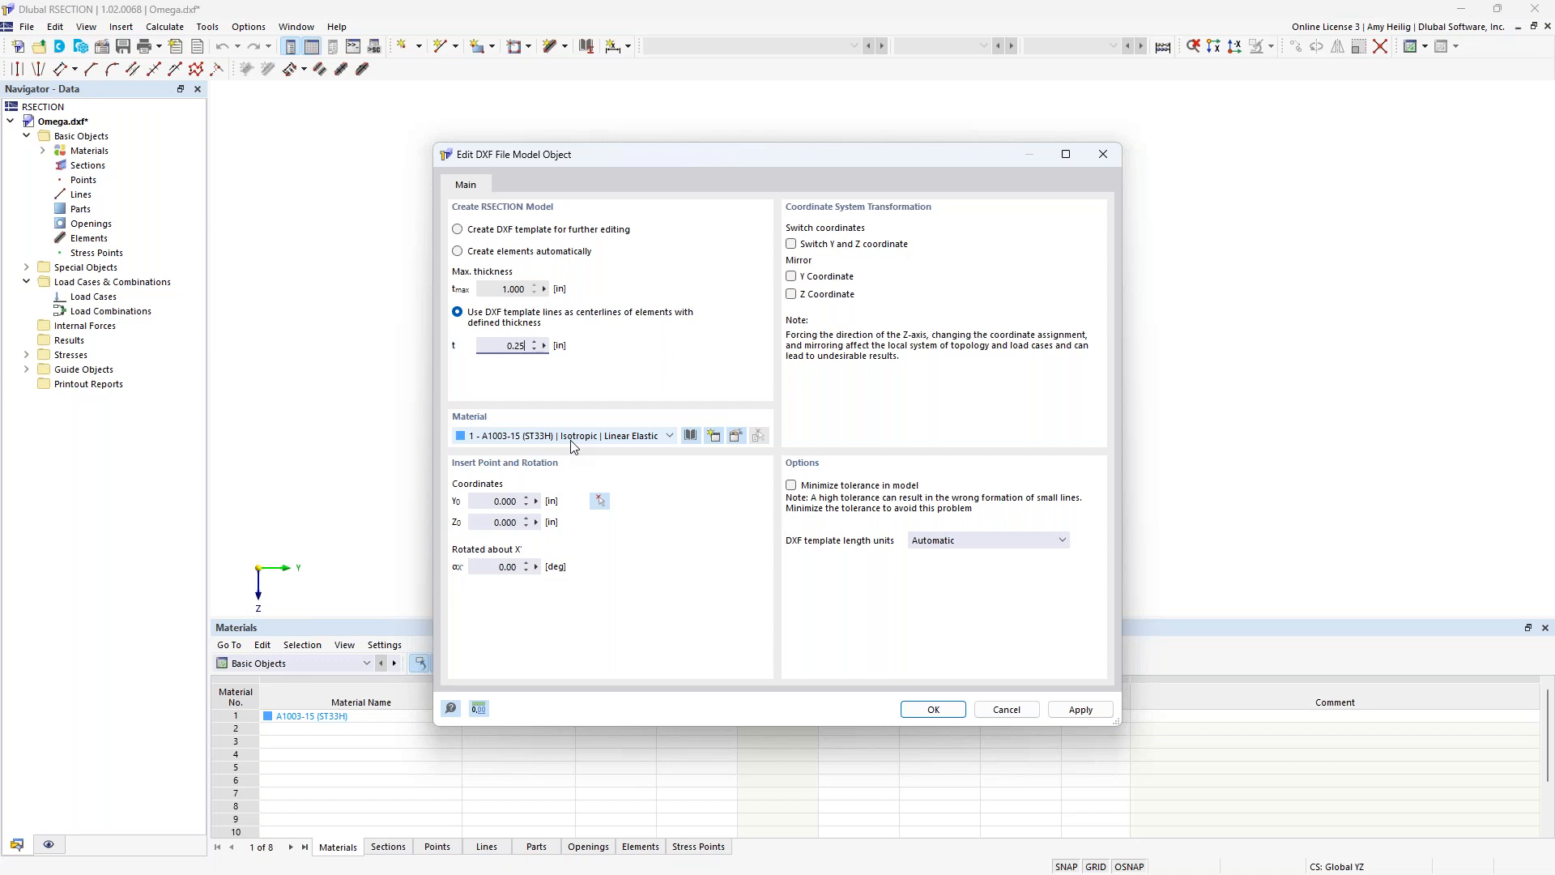
# Assign steel A1003-15 (ST33H) of standard AISI S100-16 from the material library to the DXF model.
pyautogui.click(690, 436)
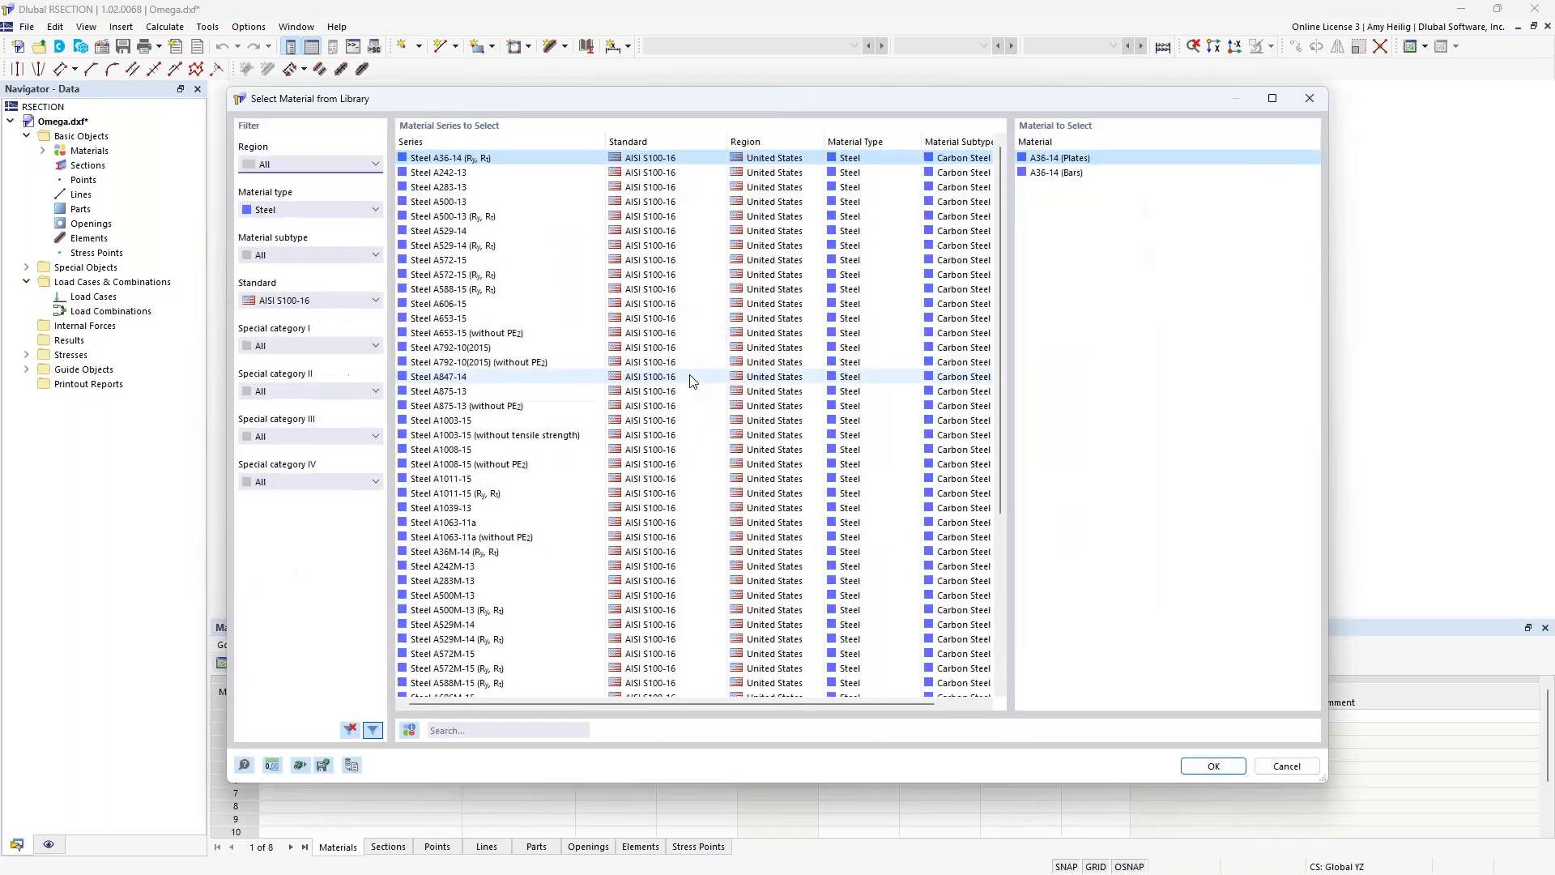
pyautogui.click(287, 212)
pyautogui.click(286, 212)
pyautogui.click(299, 301)
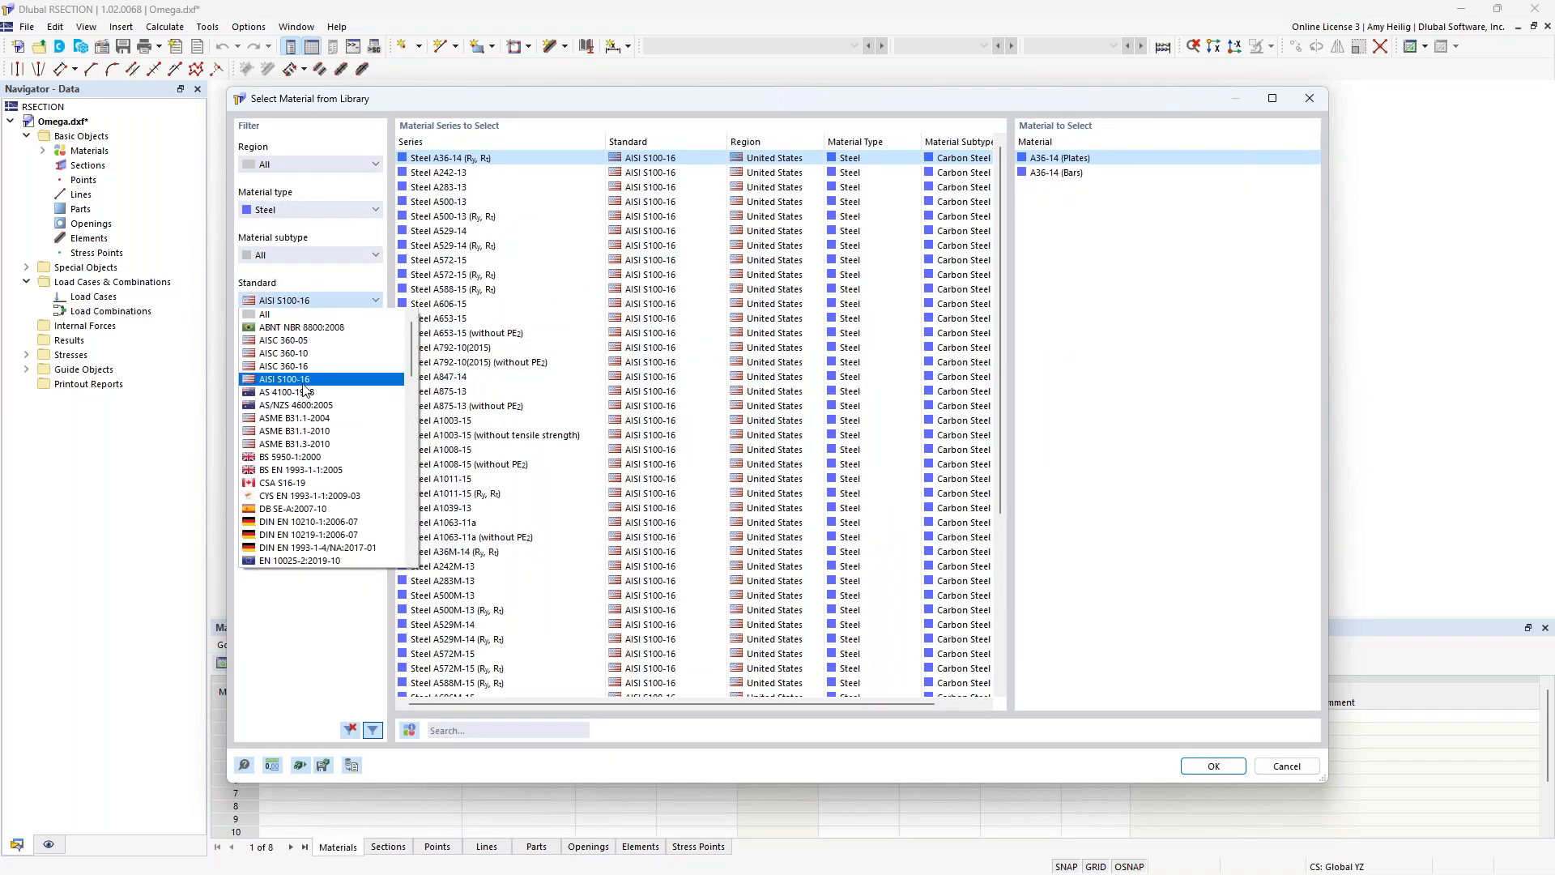
pyautogui.click(313, 628)
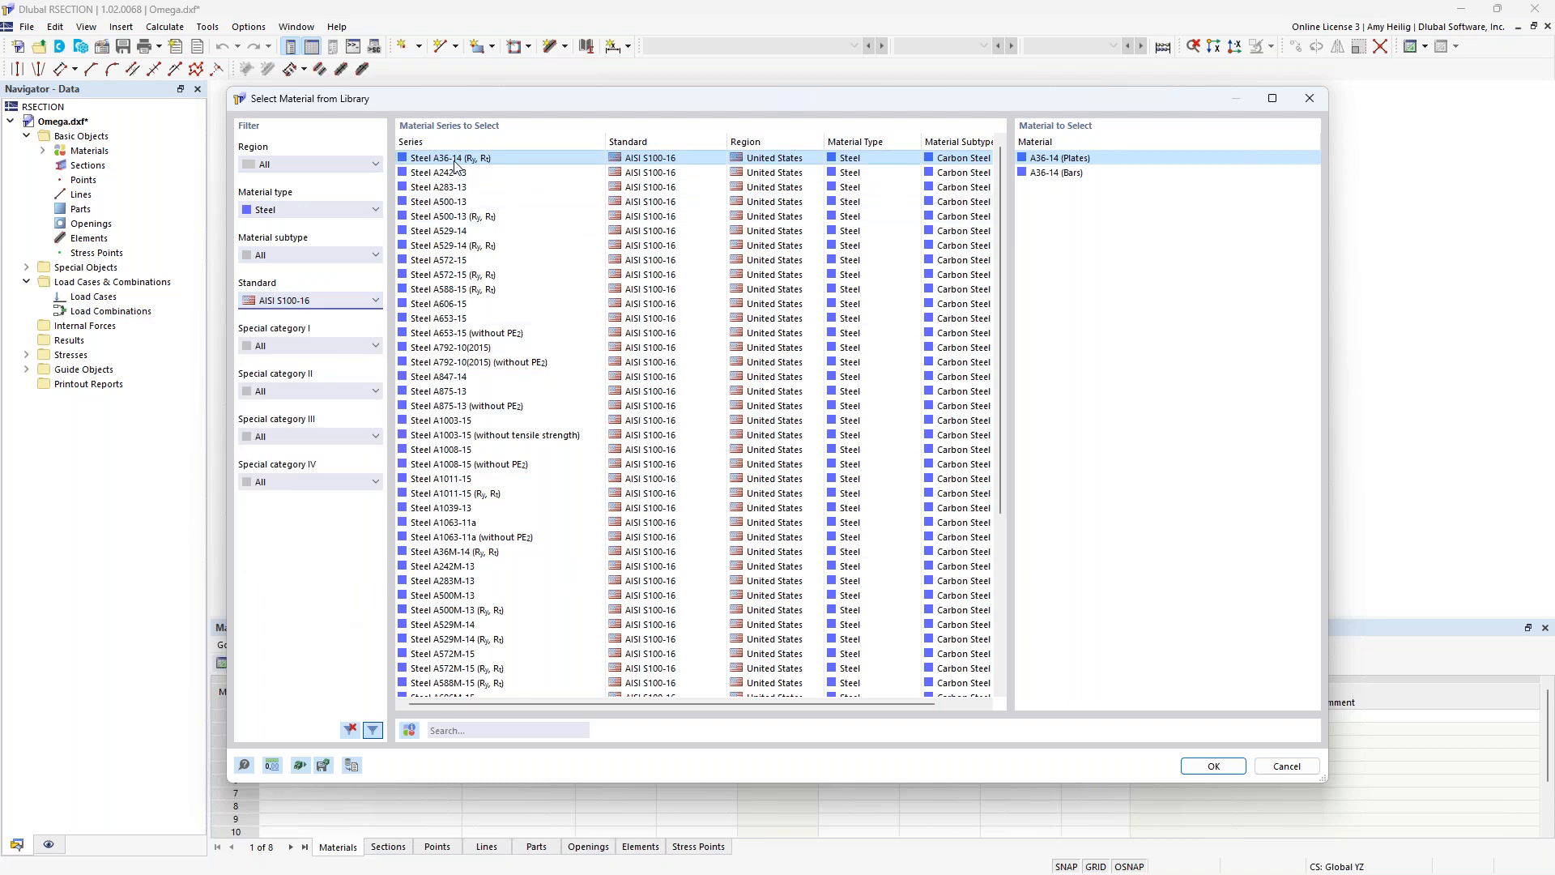
pyautogui.click(459, 200)
pyautogui.click(459, 259)
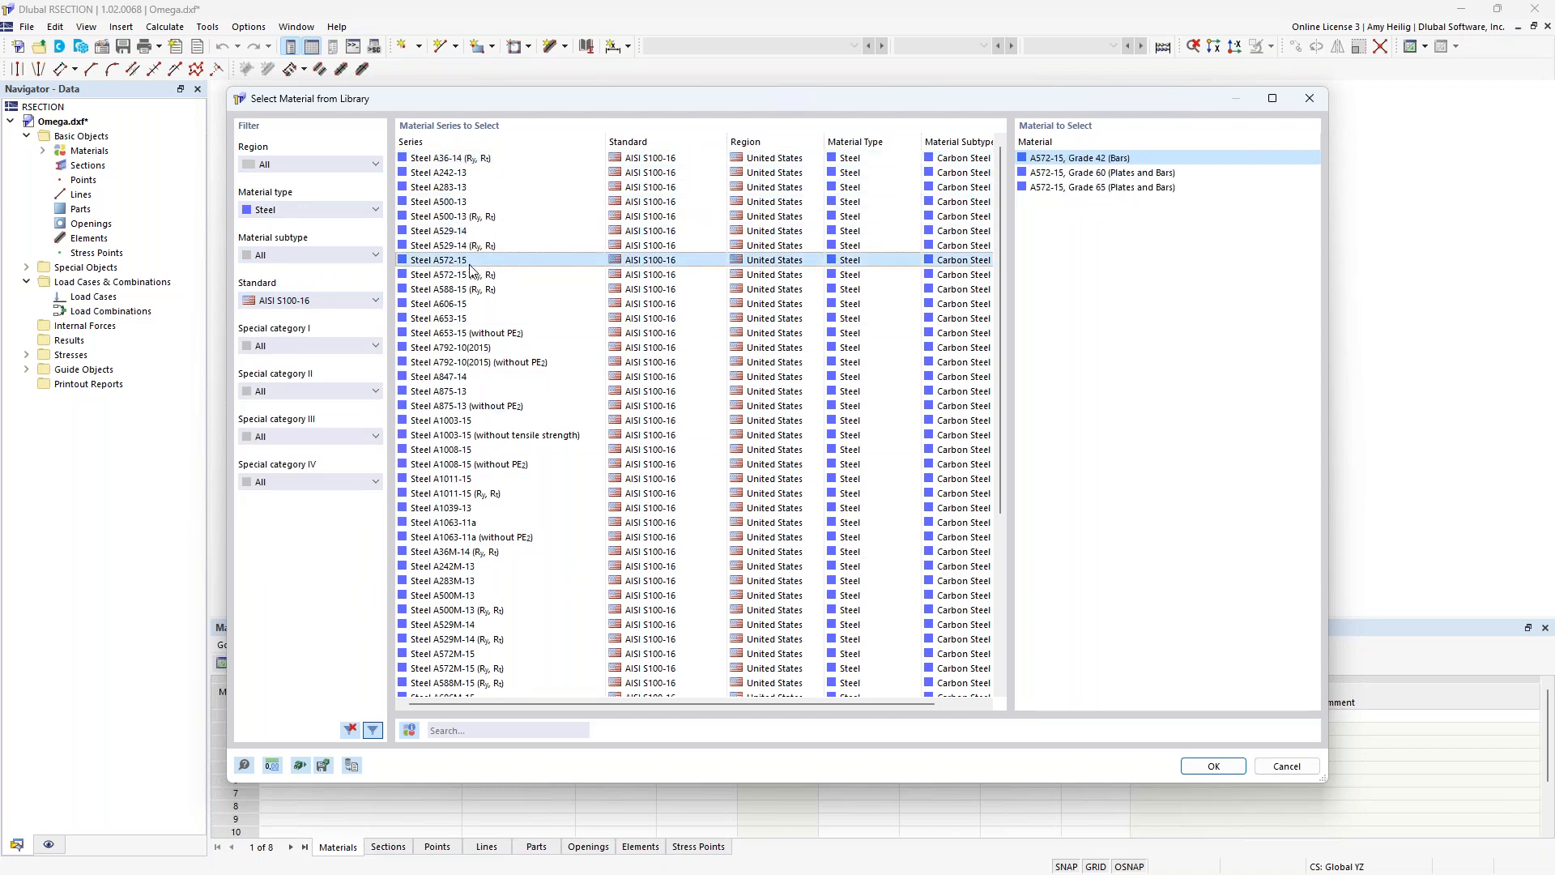
pyautogui.click(459, 318)
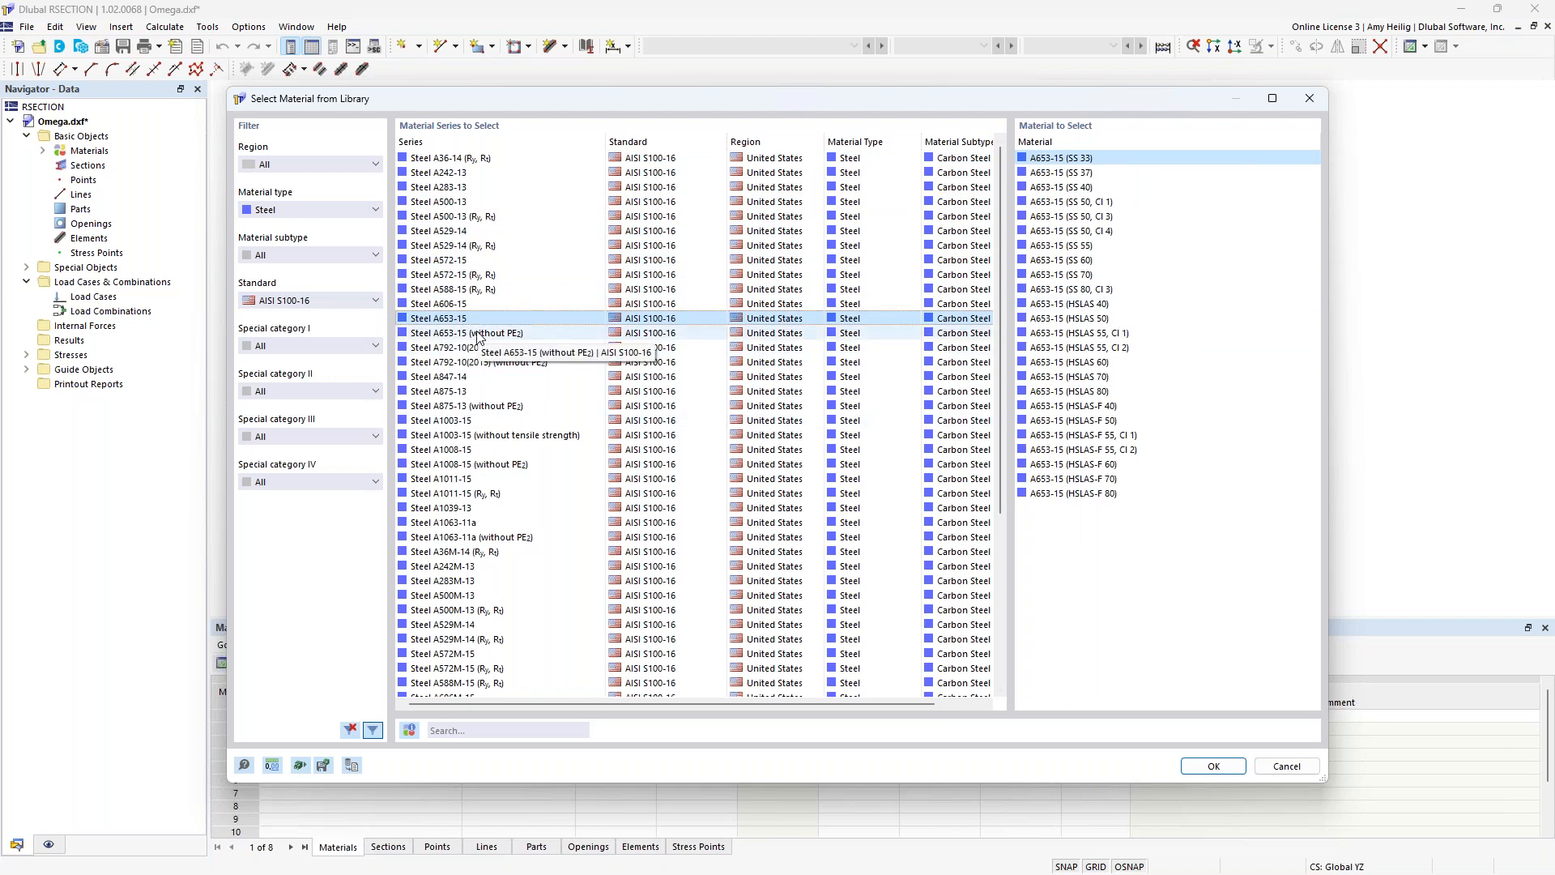
pyautogui.click(466, 420)
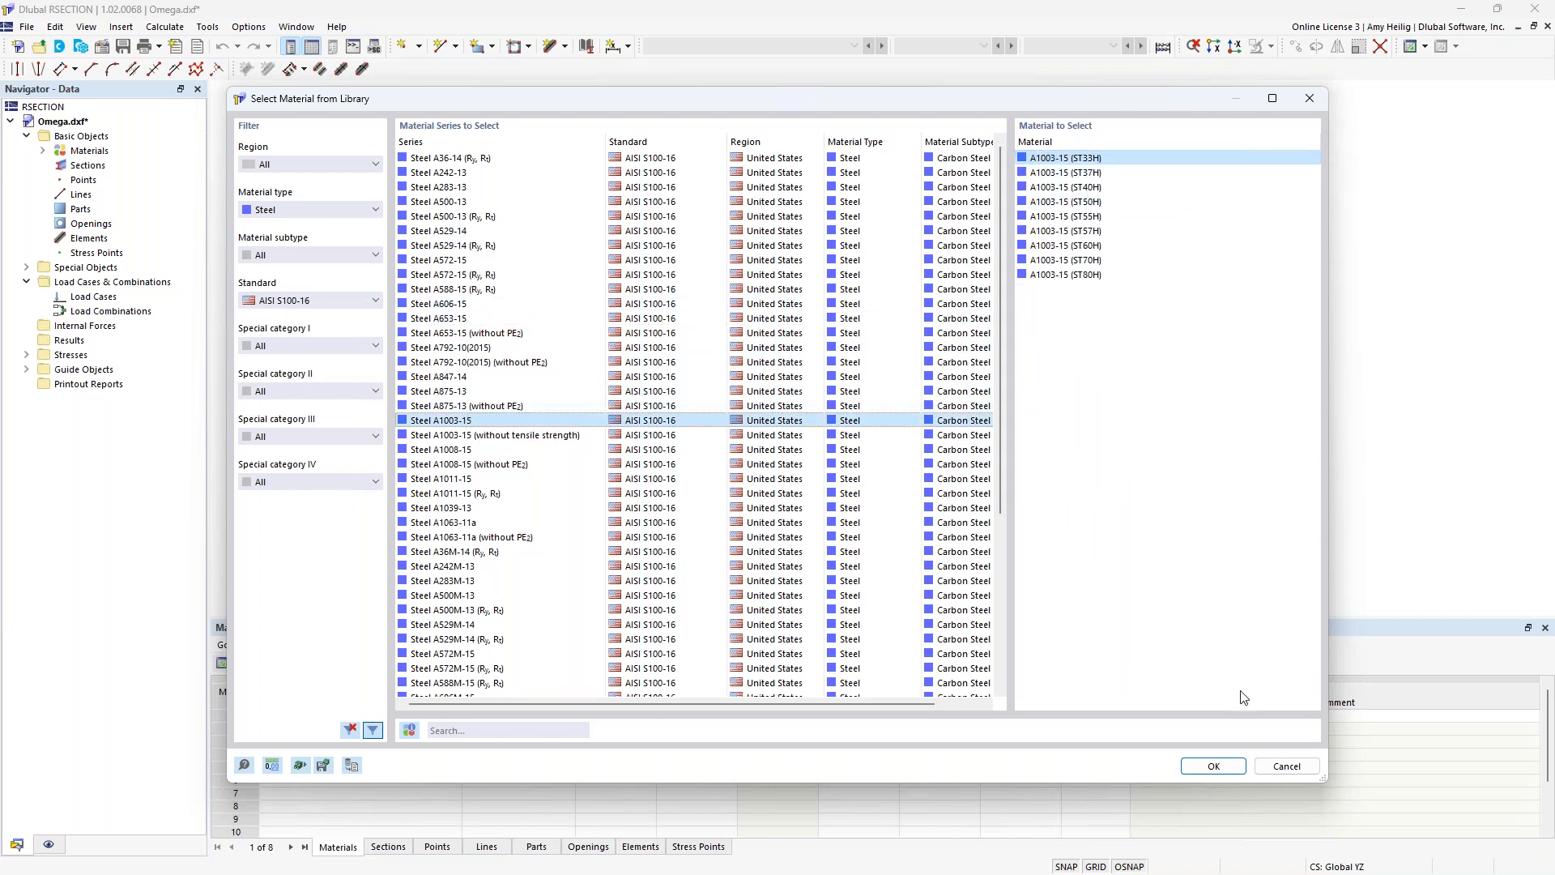
pyautogui.click(1213, 765)
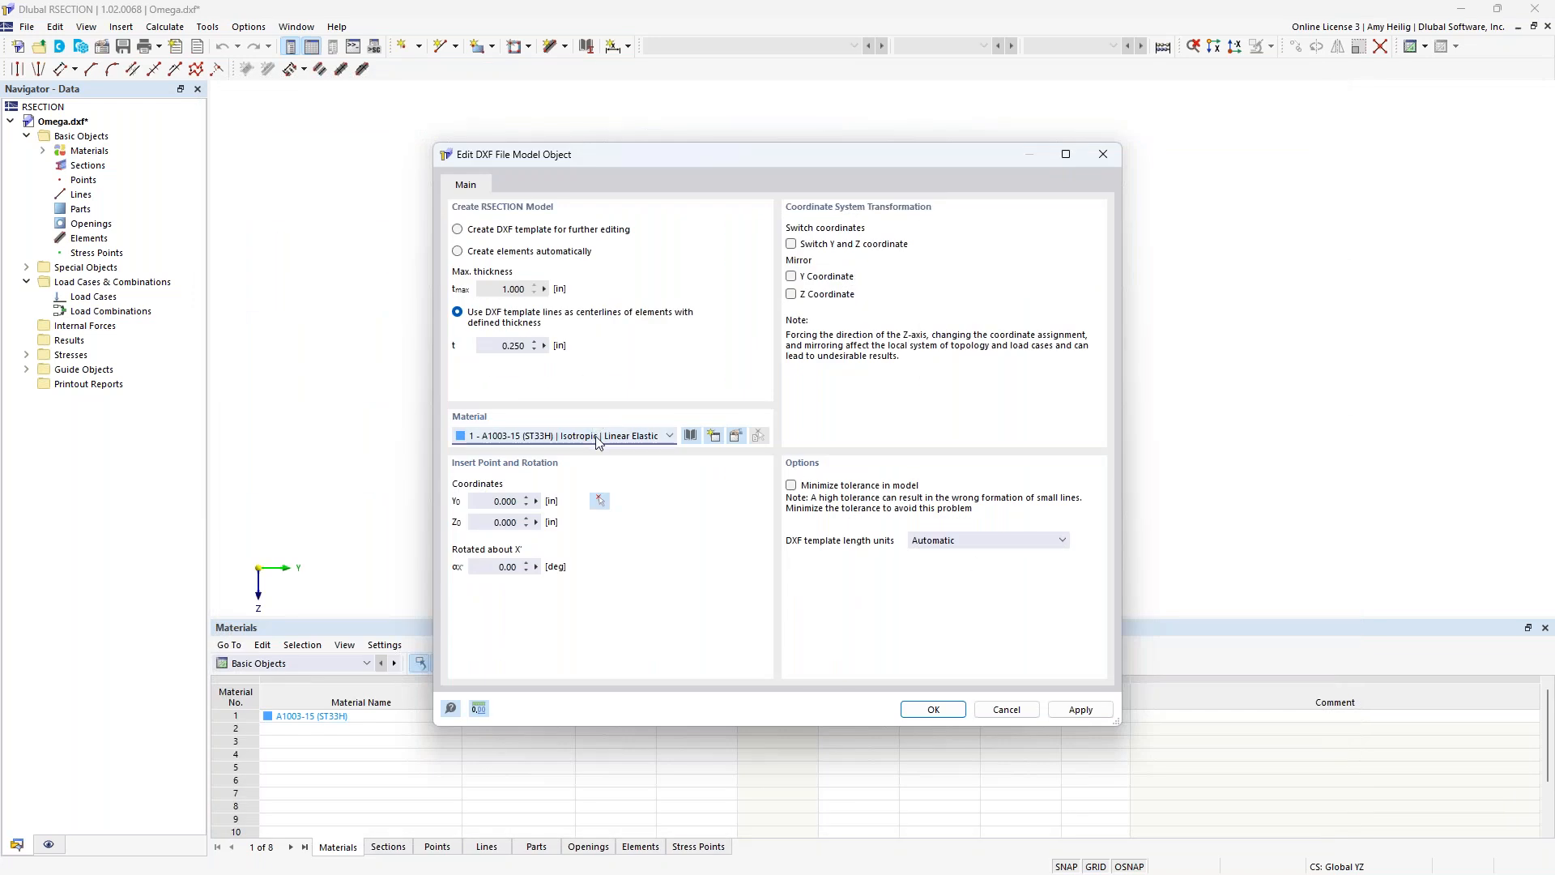
# Complete the DXF import, close the import log and center the imported section in the view.
pyautogui.click(935, 709)
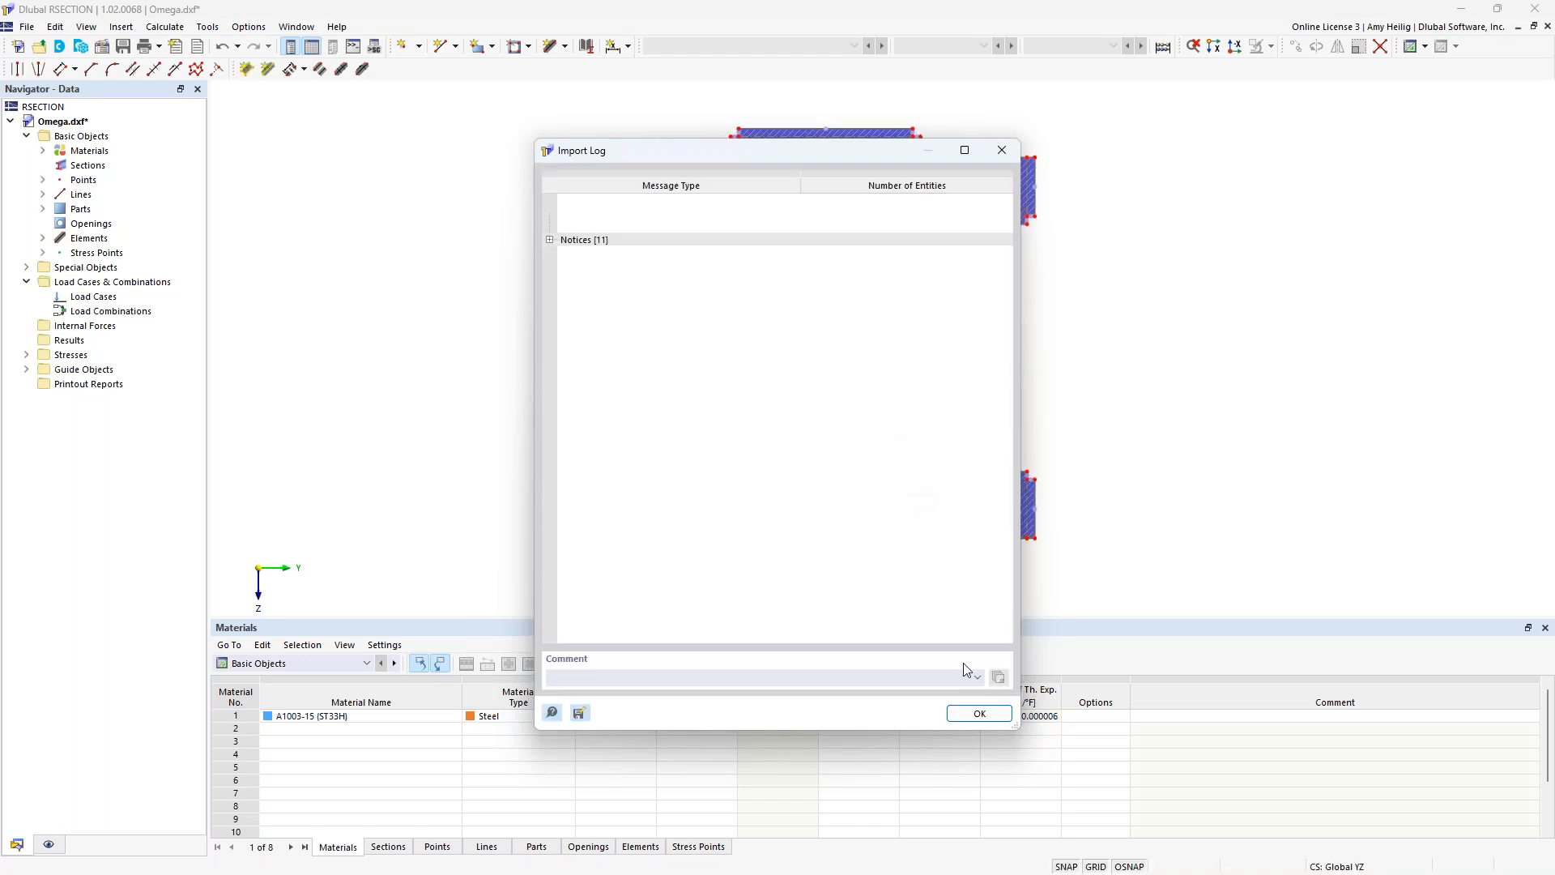
pyautogui.click(980, 714)
pyautogui.moveTo(1072, 445); pyautogui.dragTo(1009, 402, button='middle')
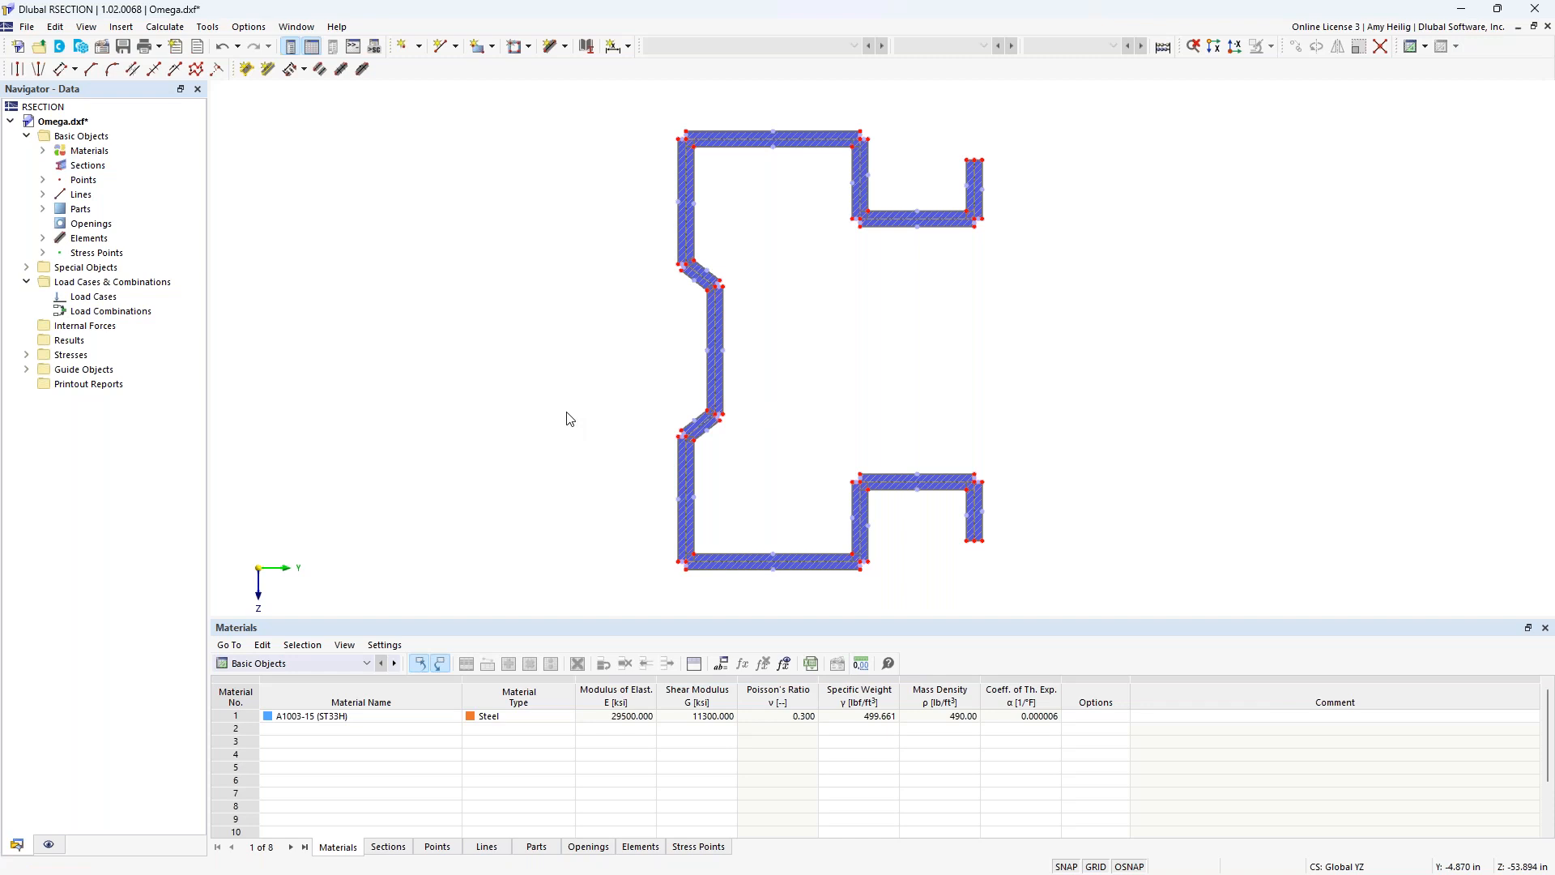
# Display the section's parts without the elements, and the elements without the parts, to compare both object types.
pyautogui.click(49, 844)
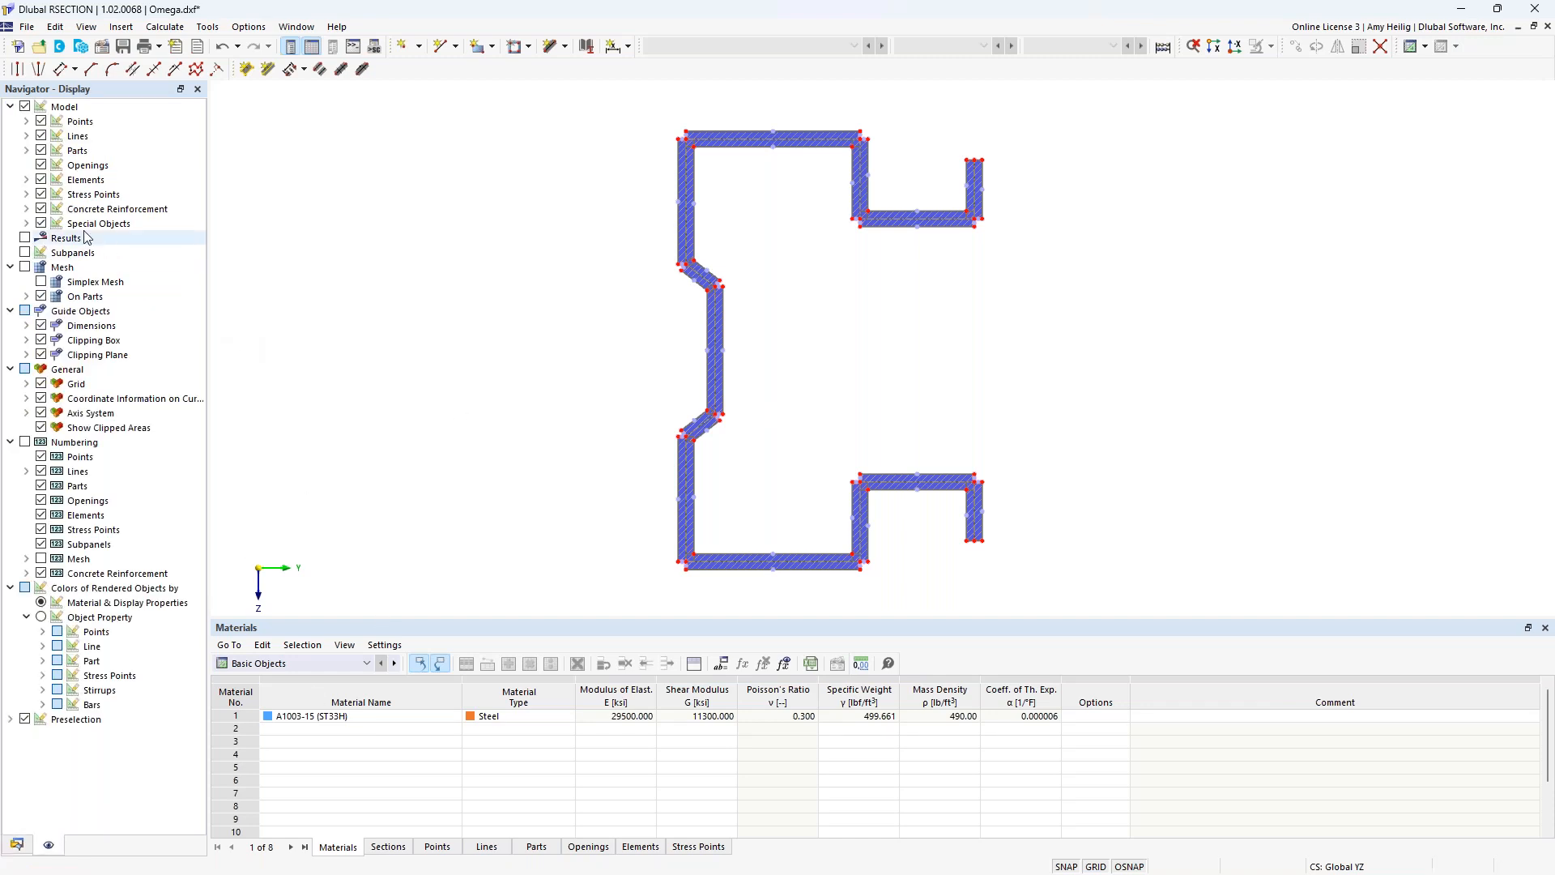
pyautogui.click(41, 180)
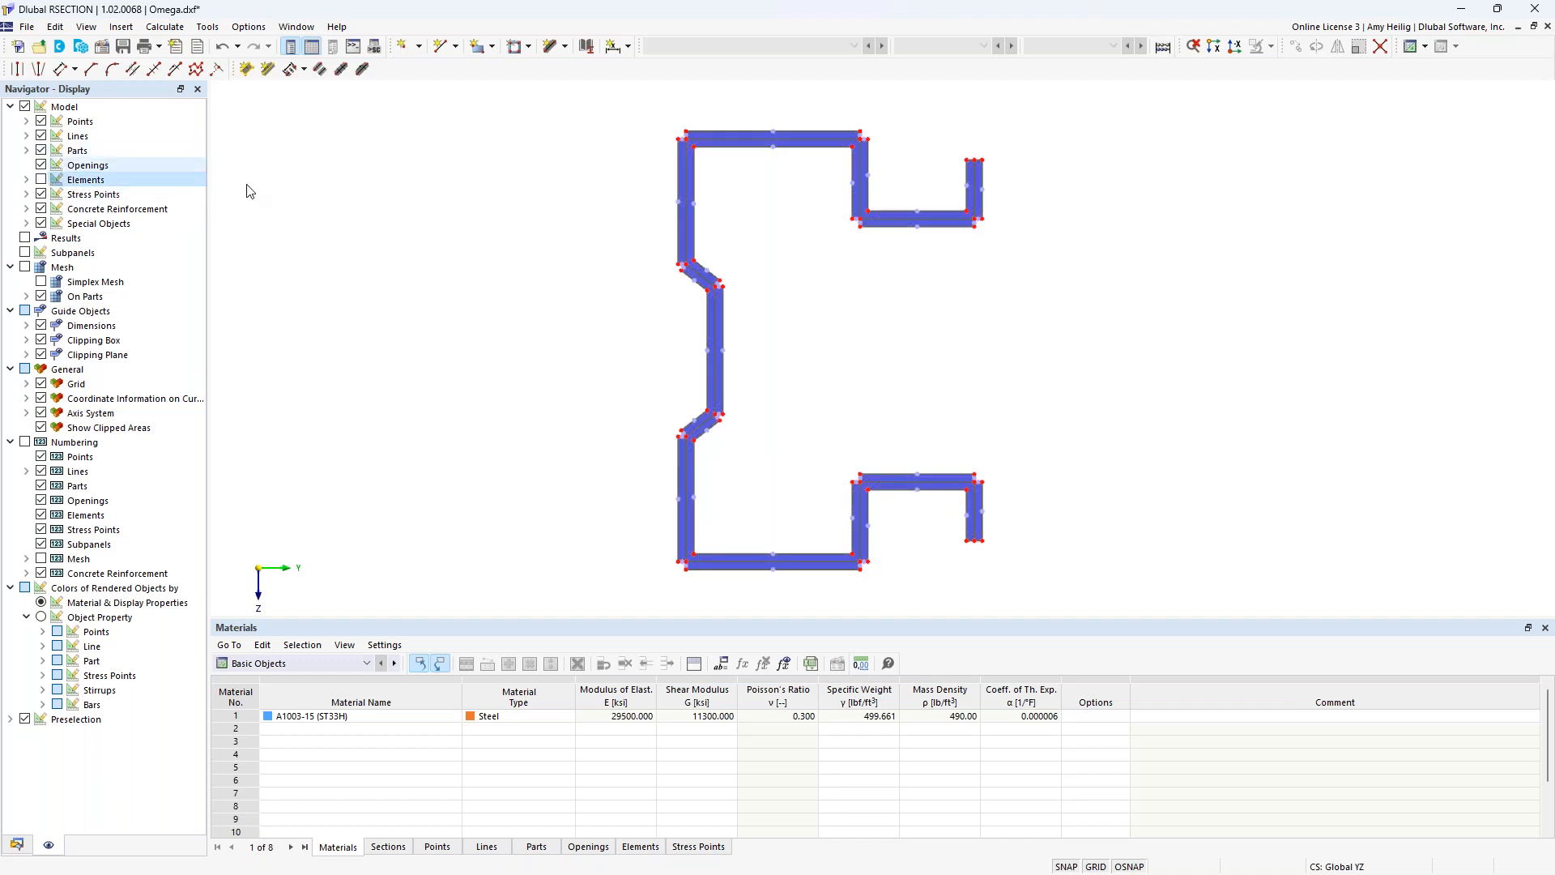
pyautogui.scroll(3, 677, 494)
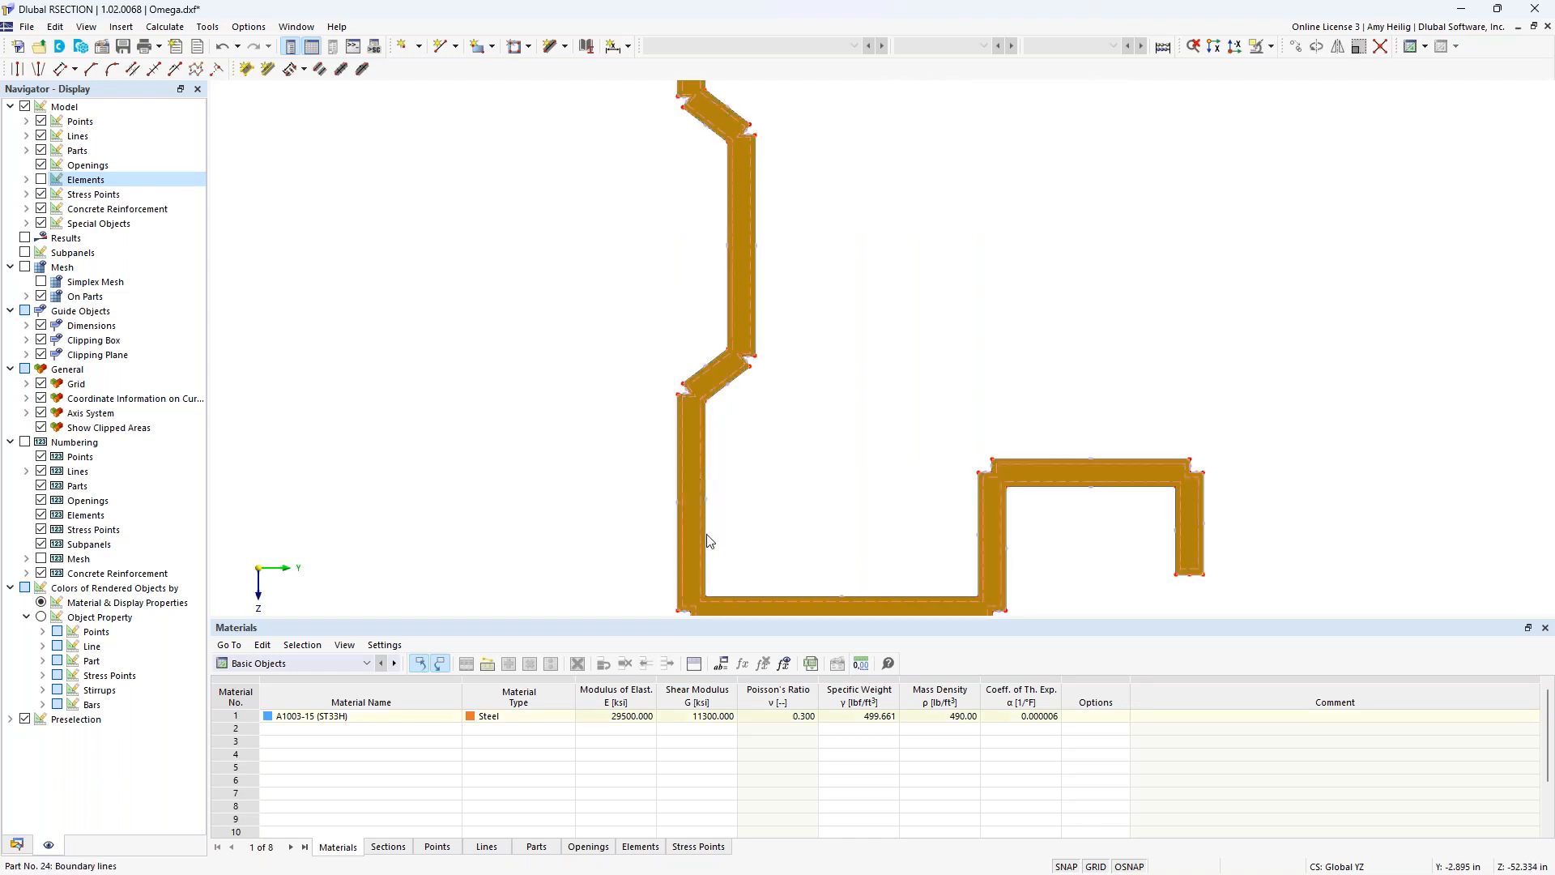
pyautogui.scroll(-3, 1012, 415)
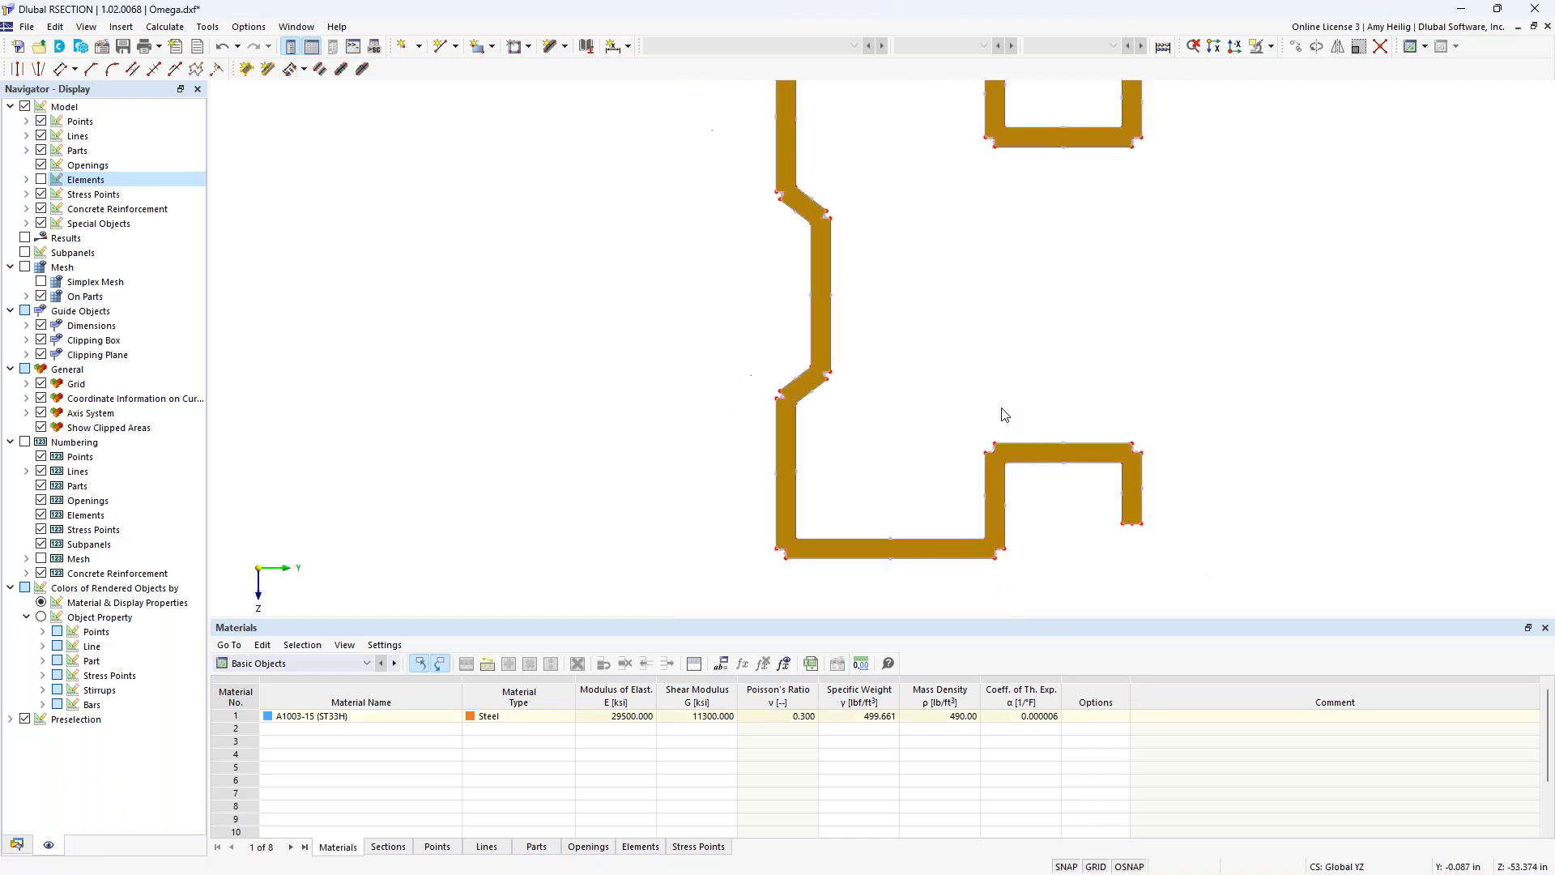
pyautogui.moveTo(1003, 416); pyautogui.dragTo(840, 404, button='middle')
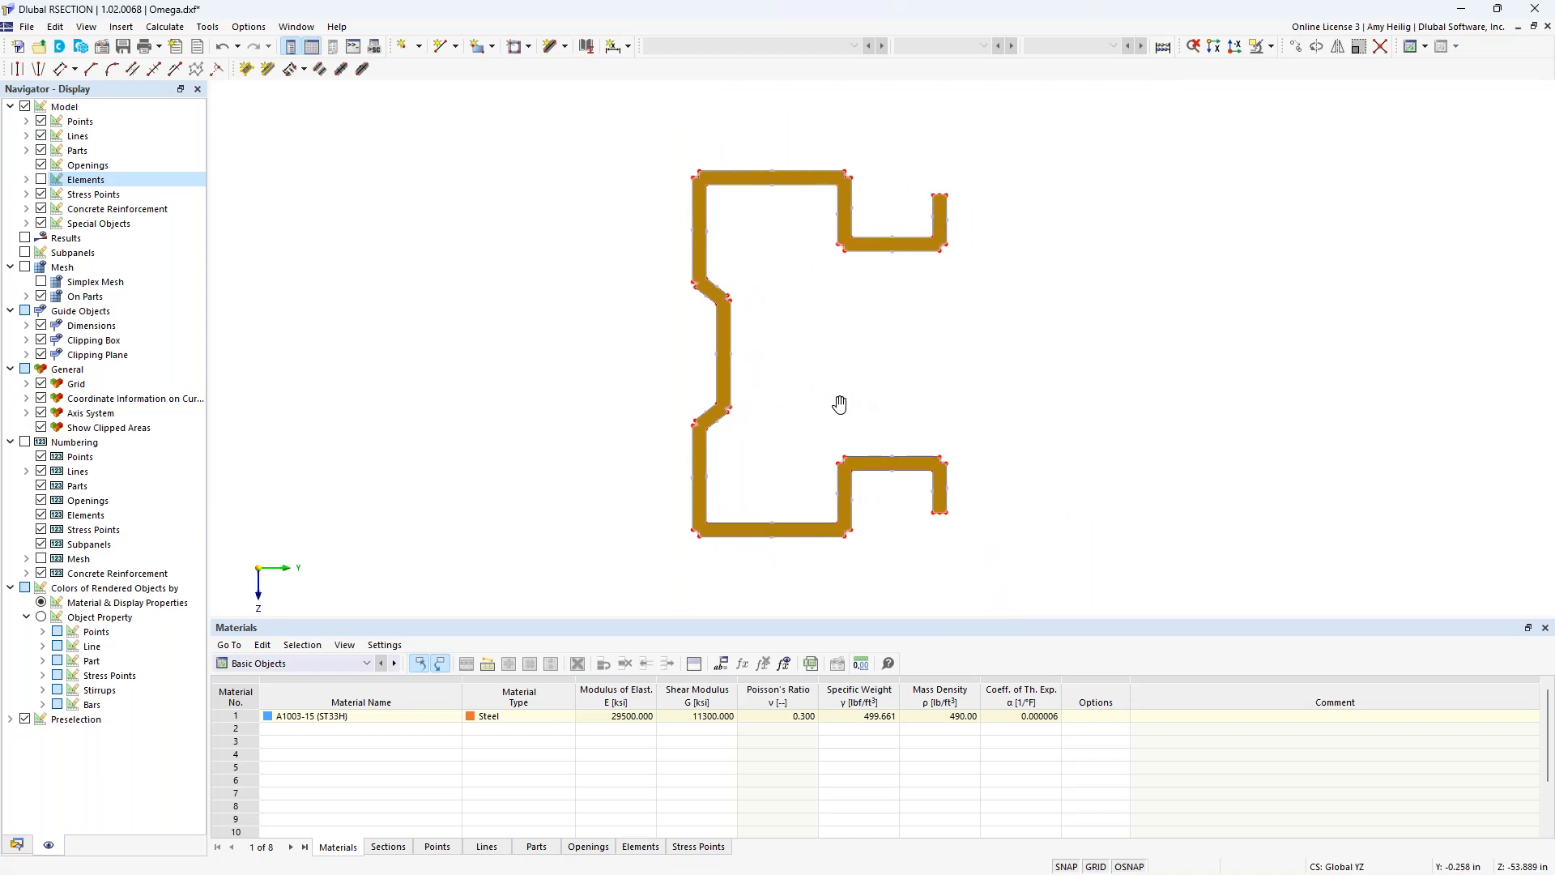
pyautogui.click(41, 151)
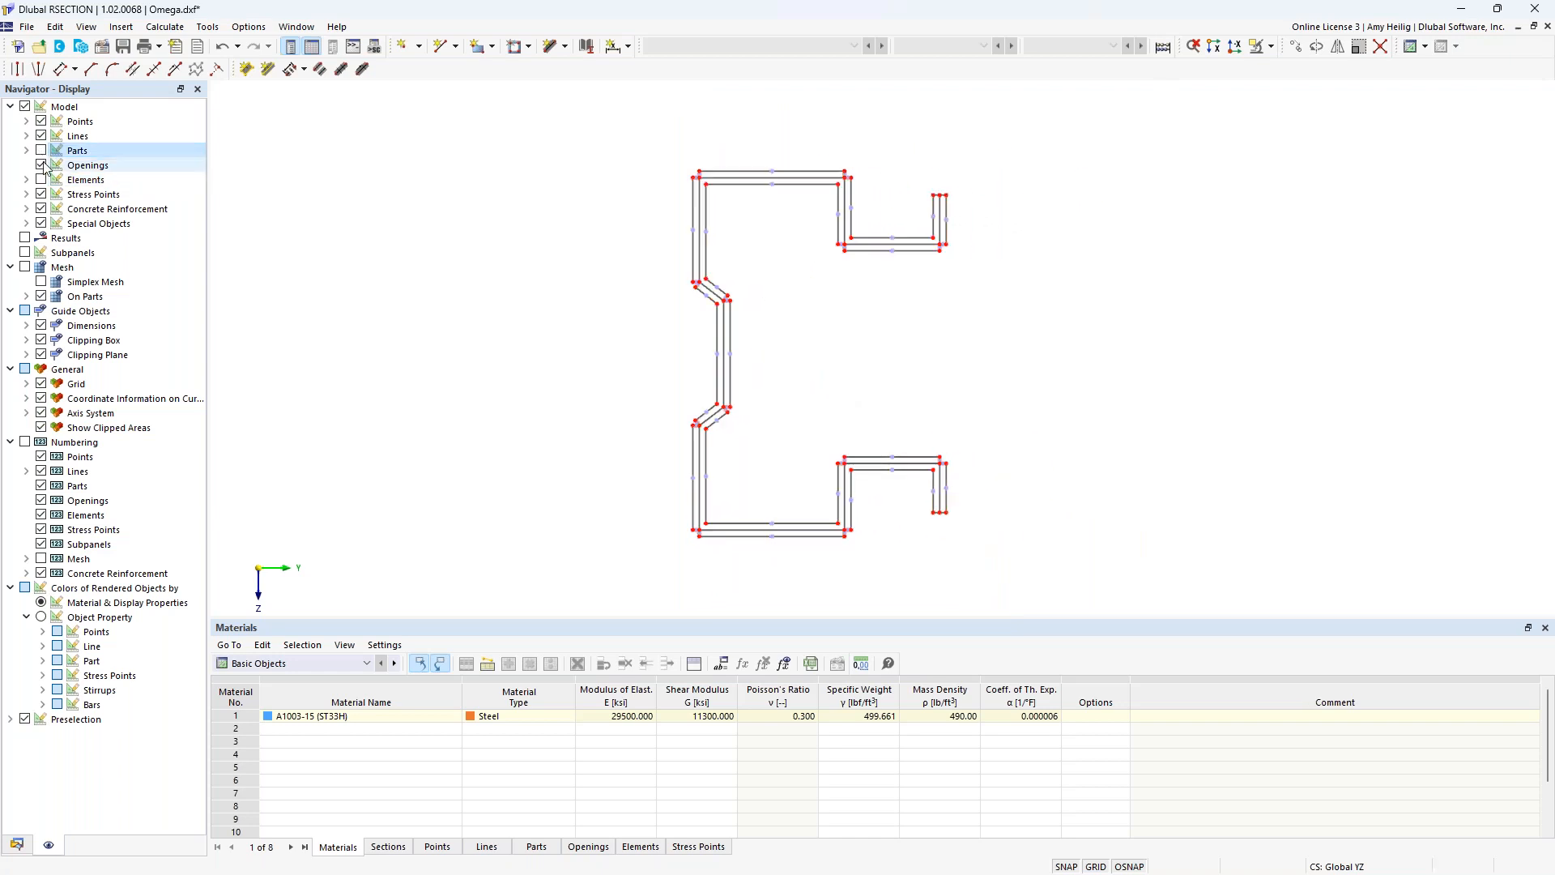
pyautogui.click(42, 180)
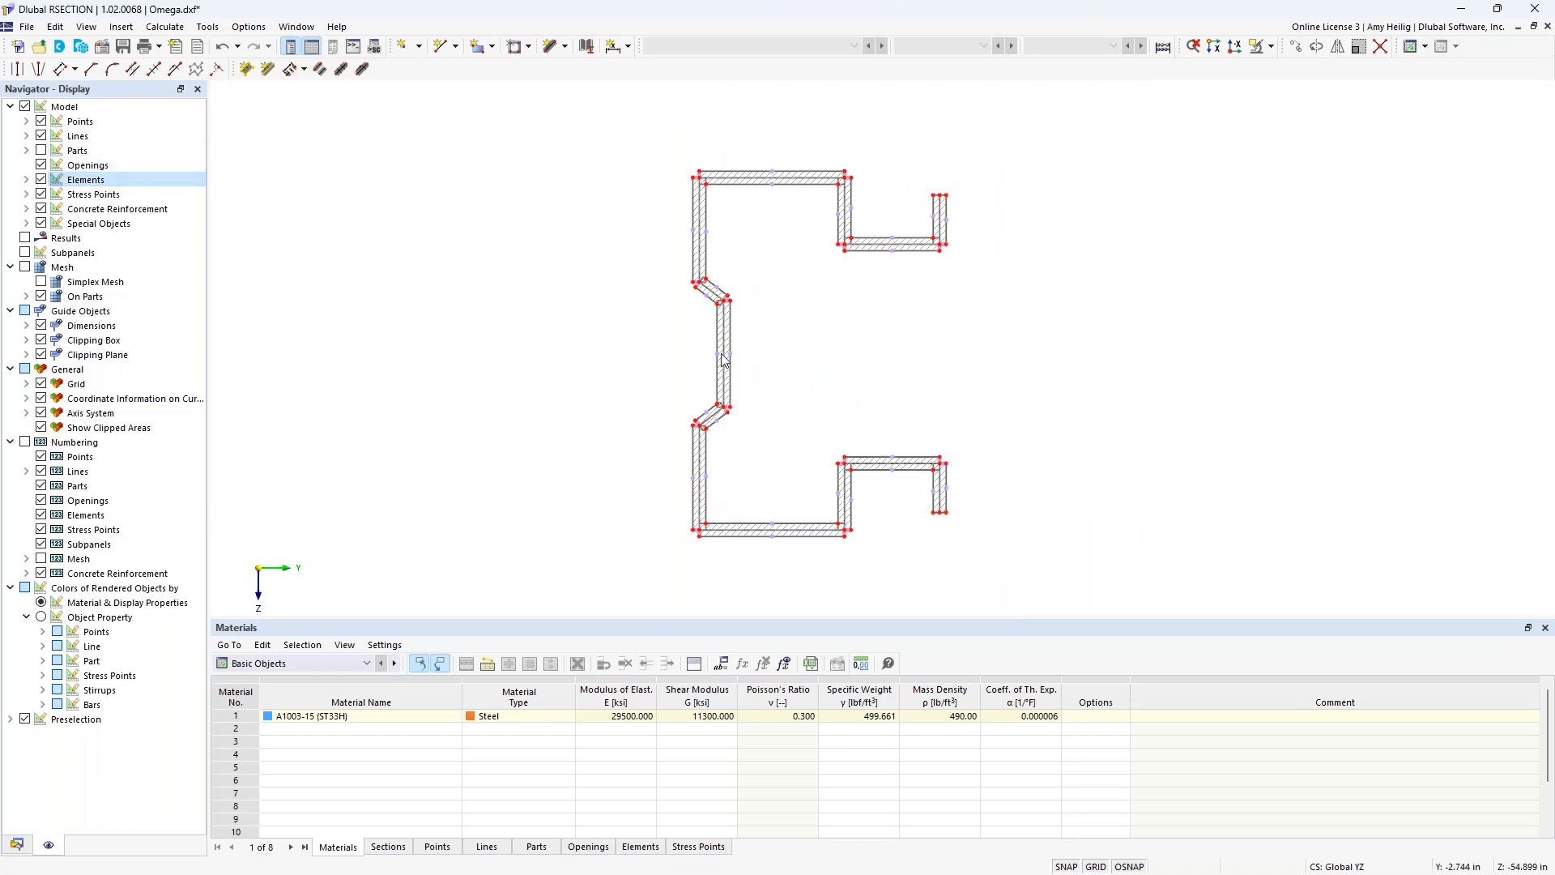
# Review the properties of the upper vertical web element without changing them, and turn the display of parts back on.
pyautogui.moveTo(753, 370); pyautogui.dragTo(687, 334)
pyautogui.moveTo(729, 247); pyautogui.dragTo(664, 220)
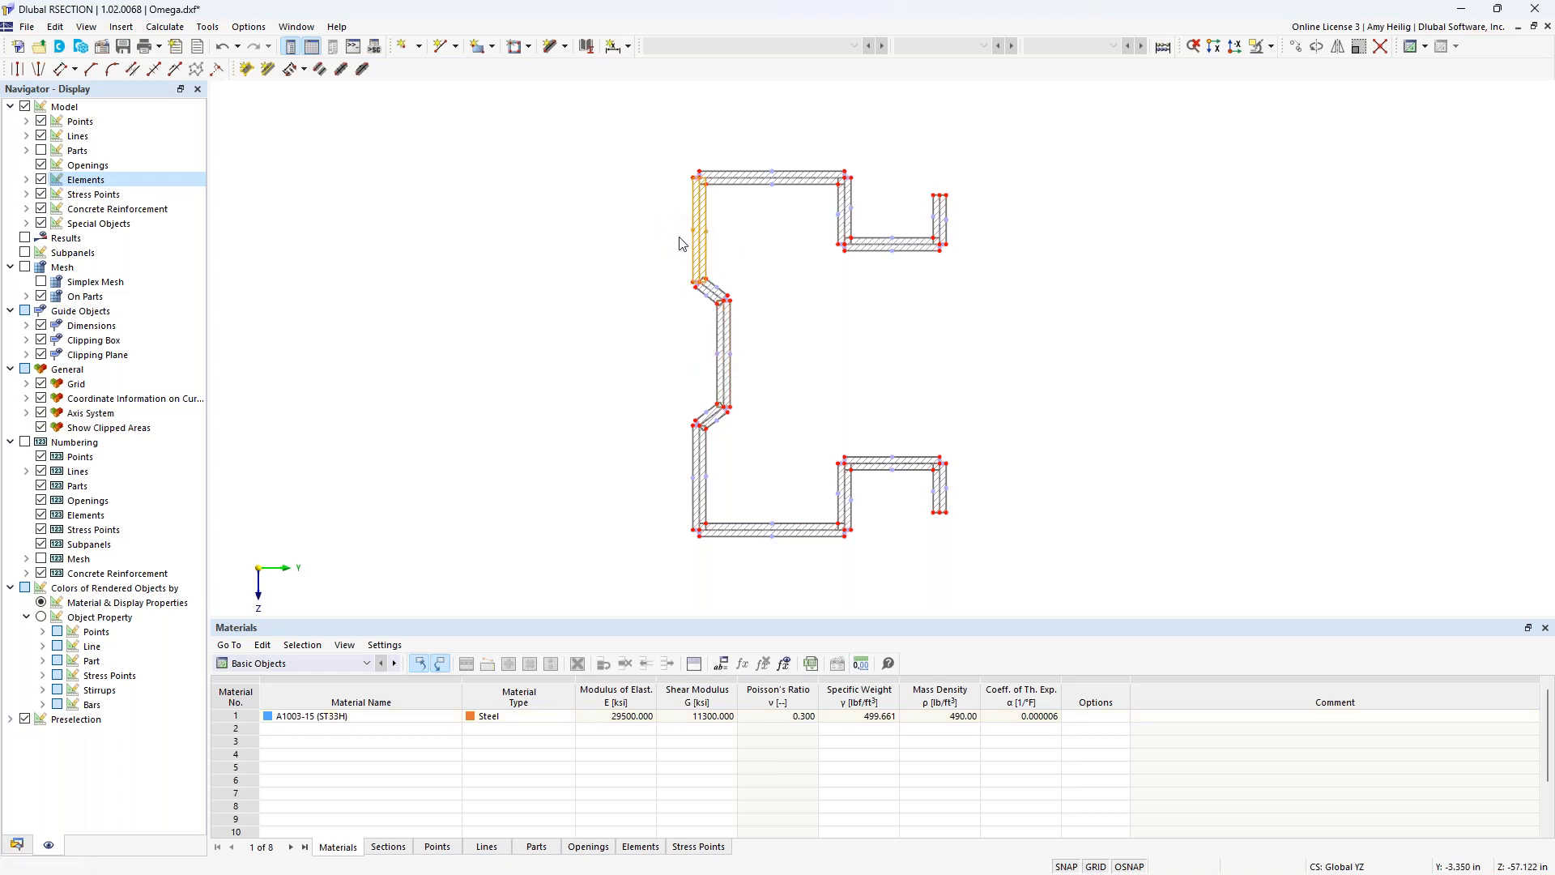
pyautogui.scroll(1, 680, 243)
pyautogui.rightClick(704, 245)
pyautogui.moveTo(894, 274)
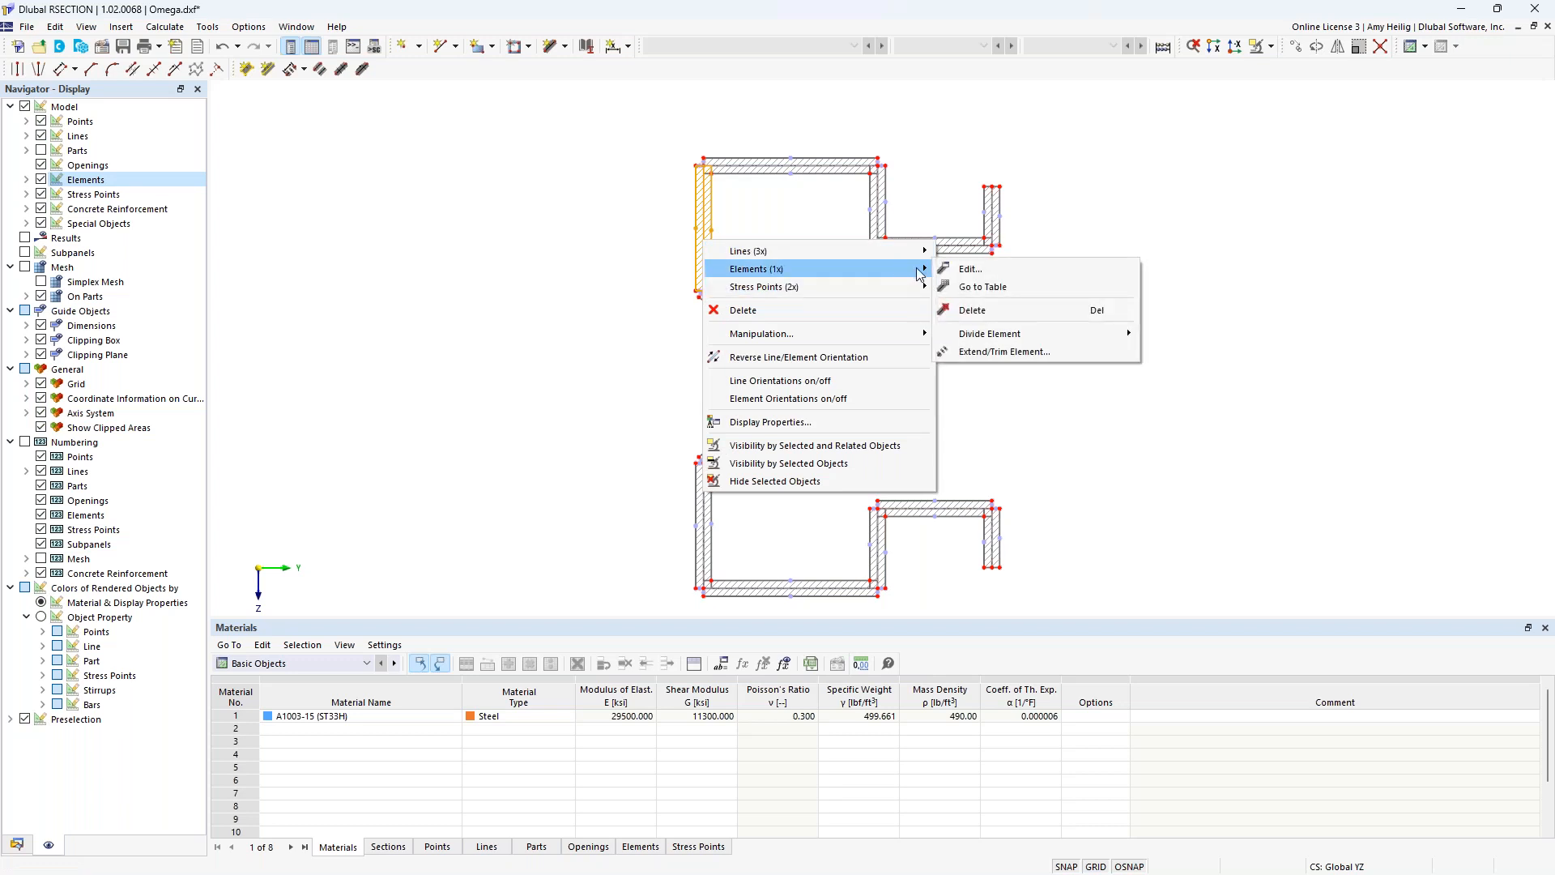
pyautogui.click(968, 269)
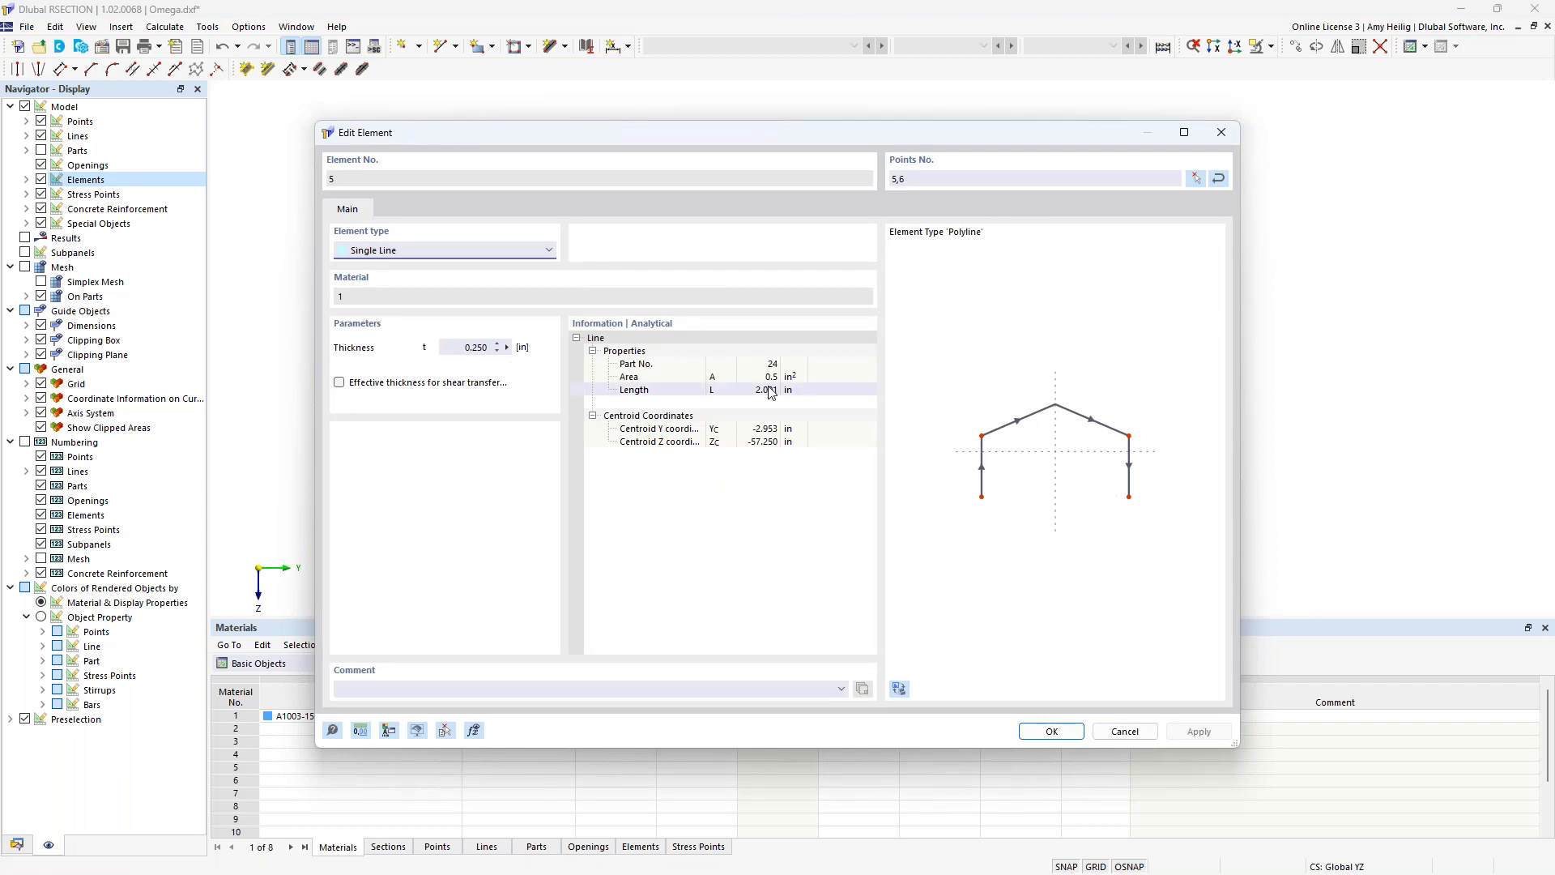
pyautogui.click(1124, 731)
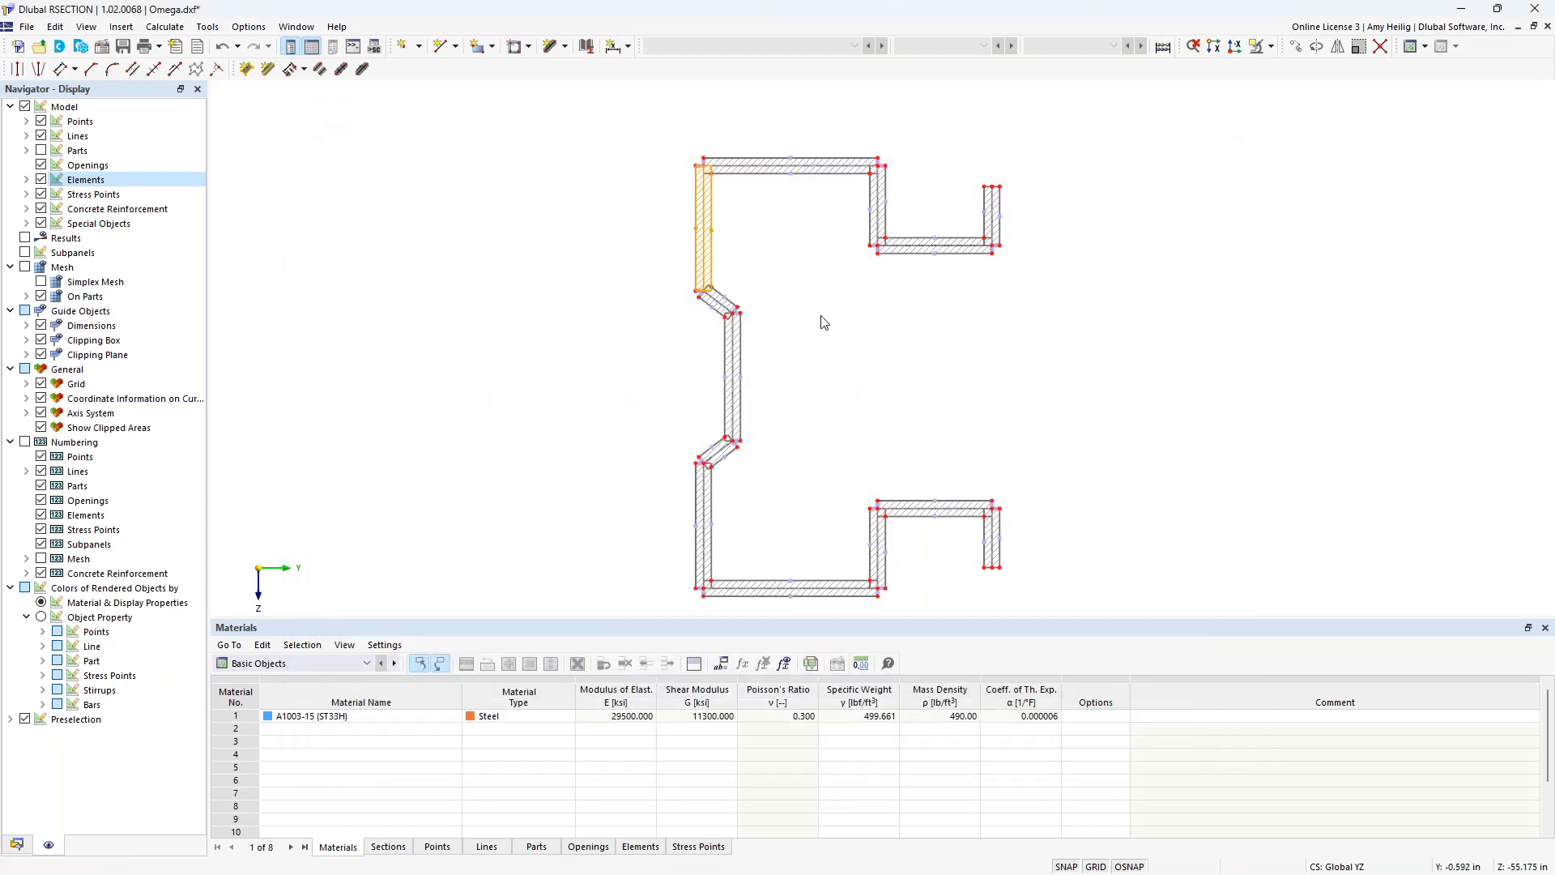
pyautogui.click(39, 154)
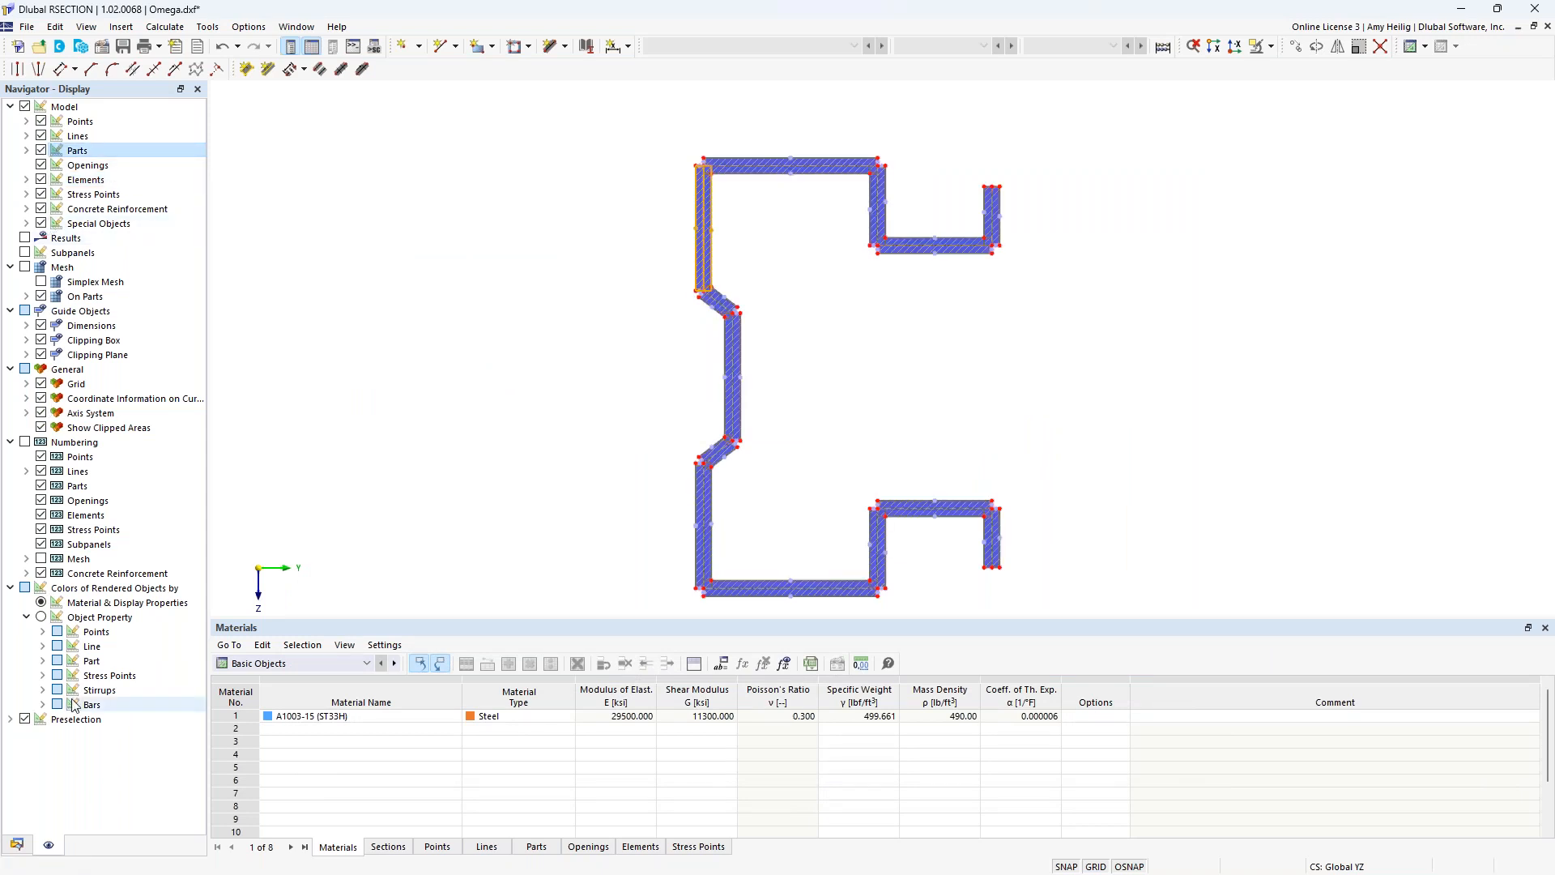
# Set the model's analysis method to Thin-Walled Analysis and its manufacturing type to Cold formed in the base data.
pyautogui.click(16, 845)
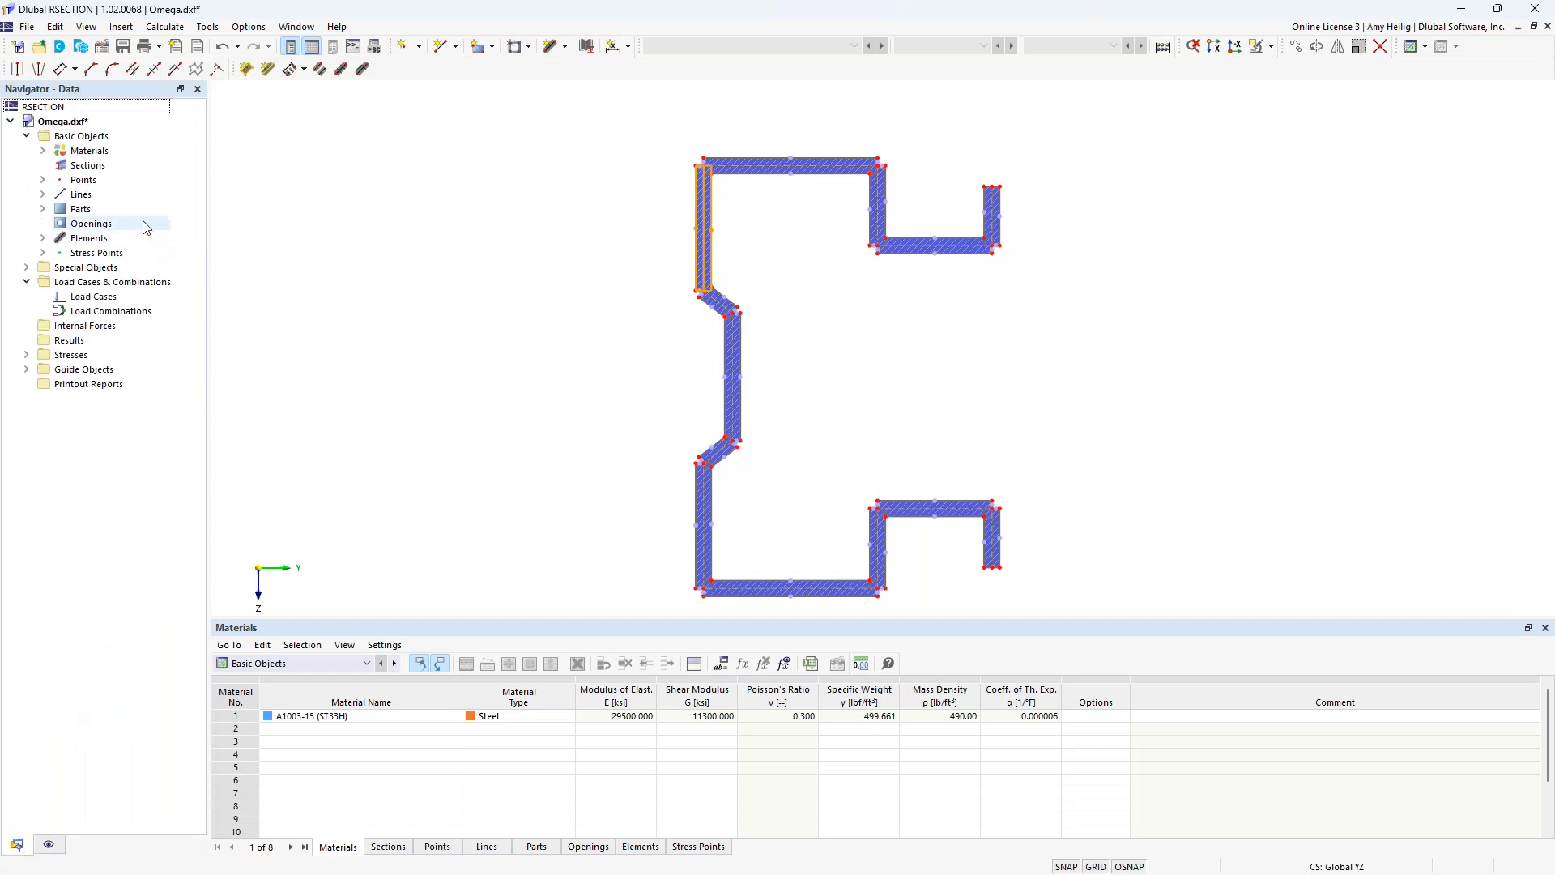
pyautogui.rightClick(78, 121)
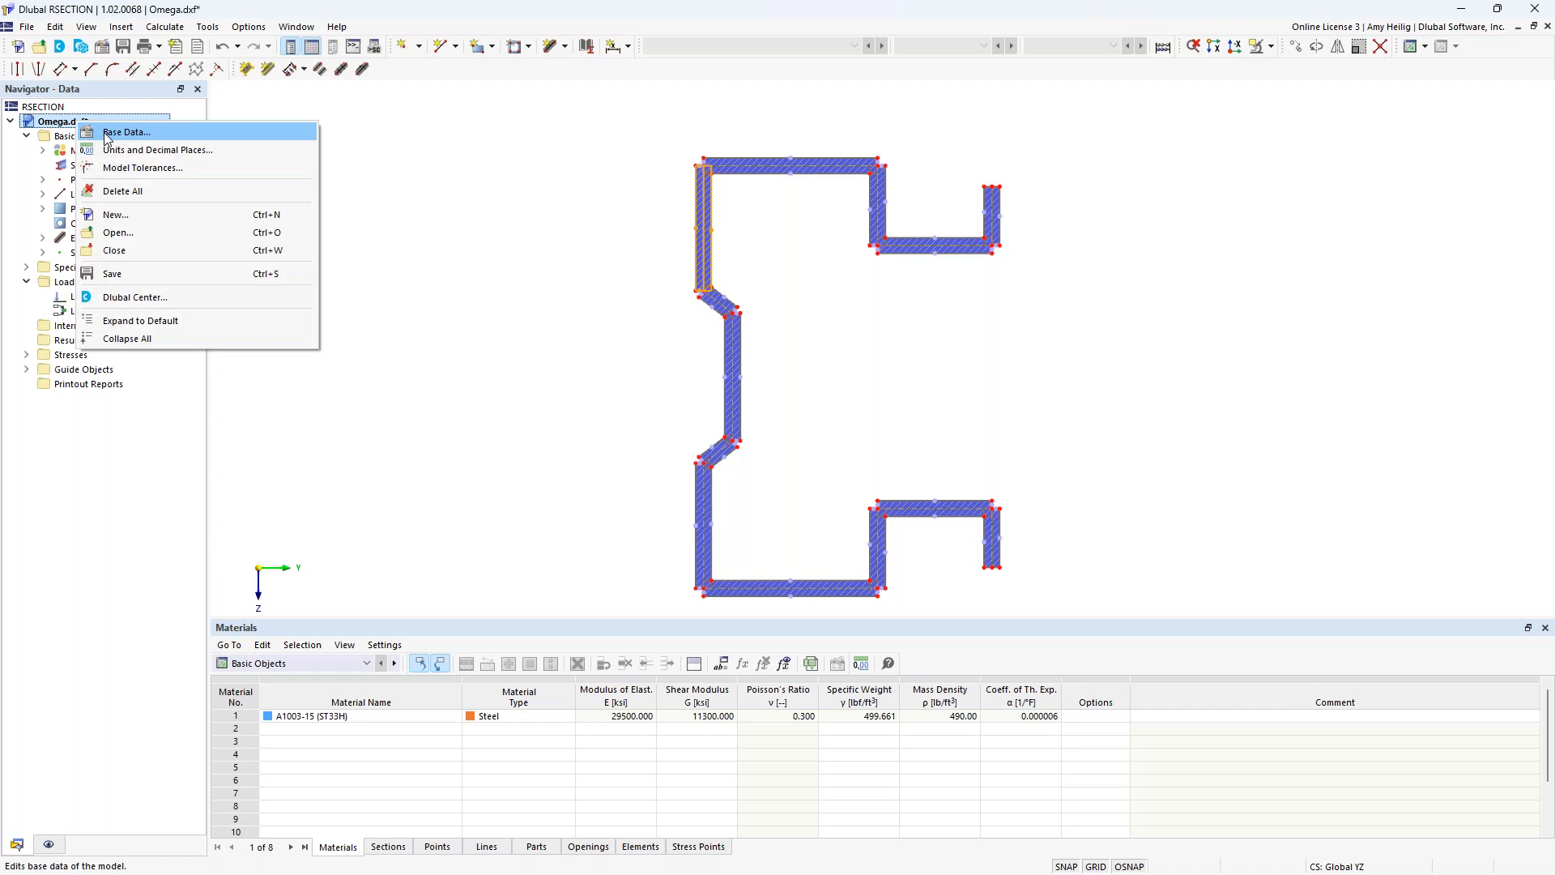
pyautogui.click(114, 132)
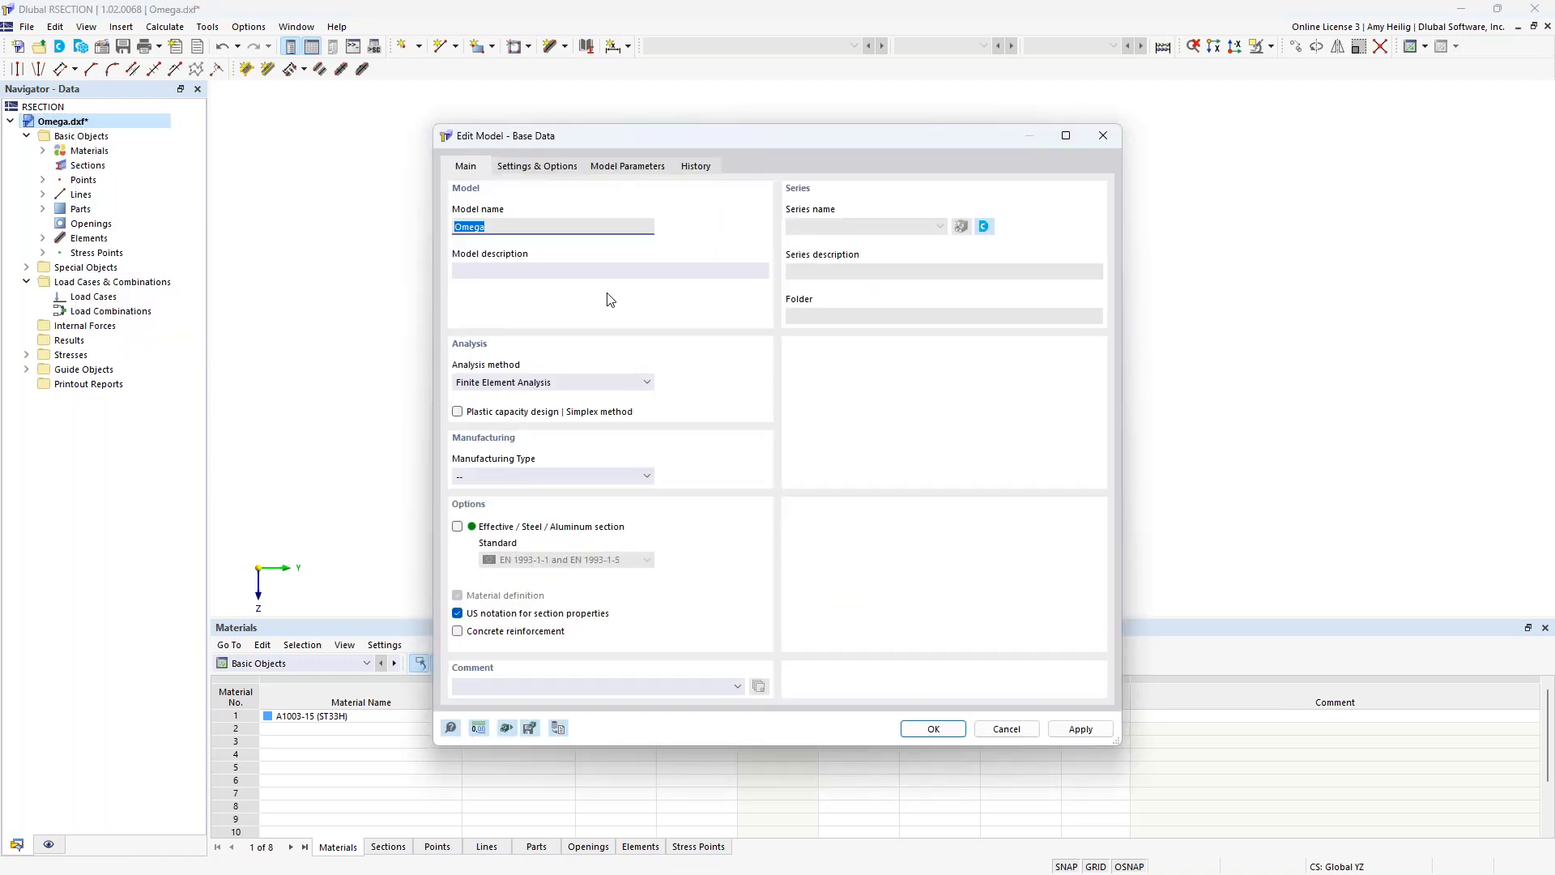
pyautogui.click(570, 387)
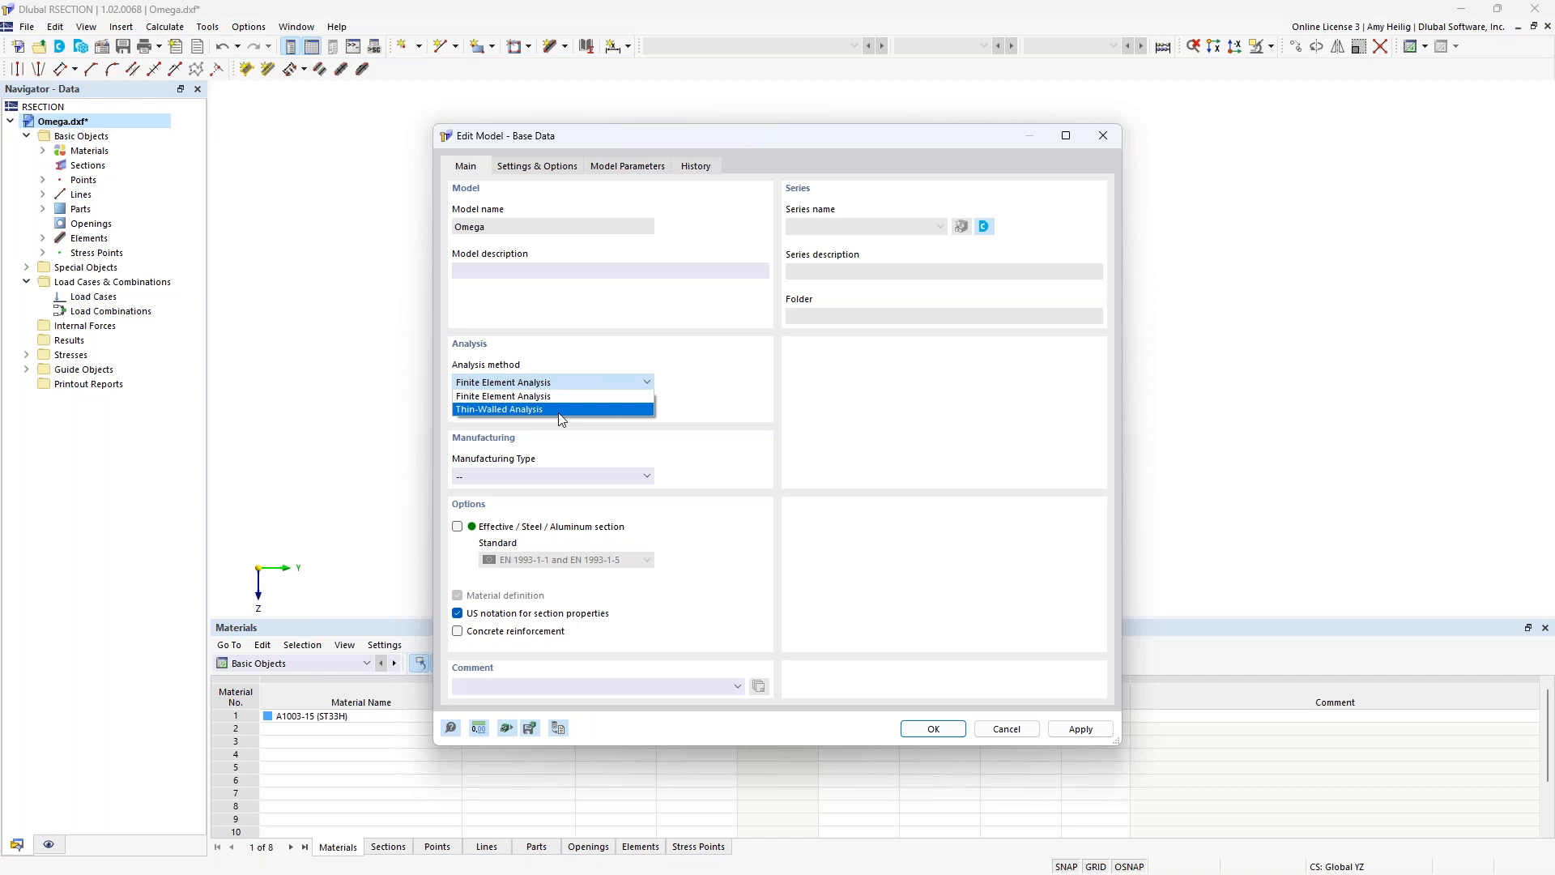
pyautogui.click(560, 410)
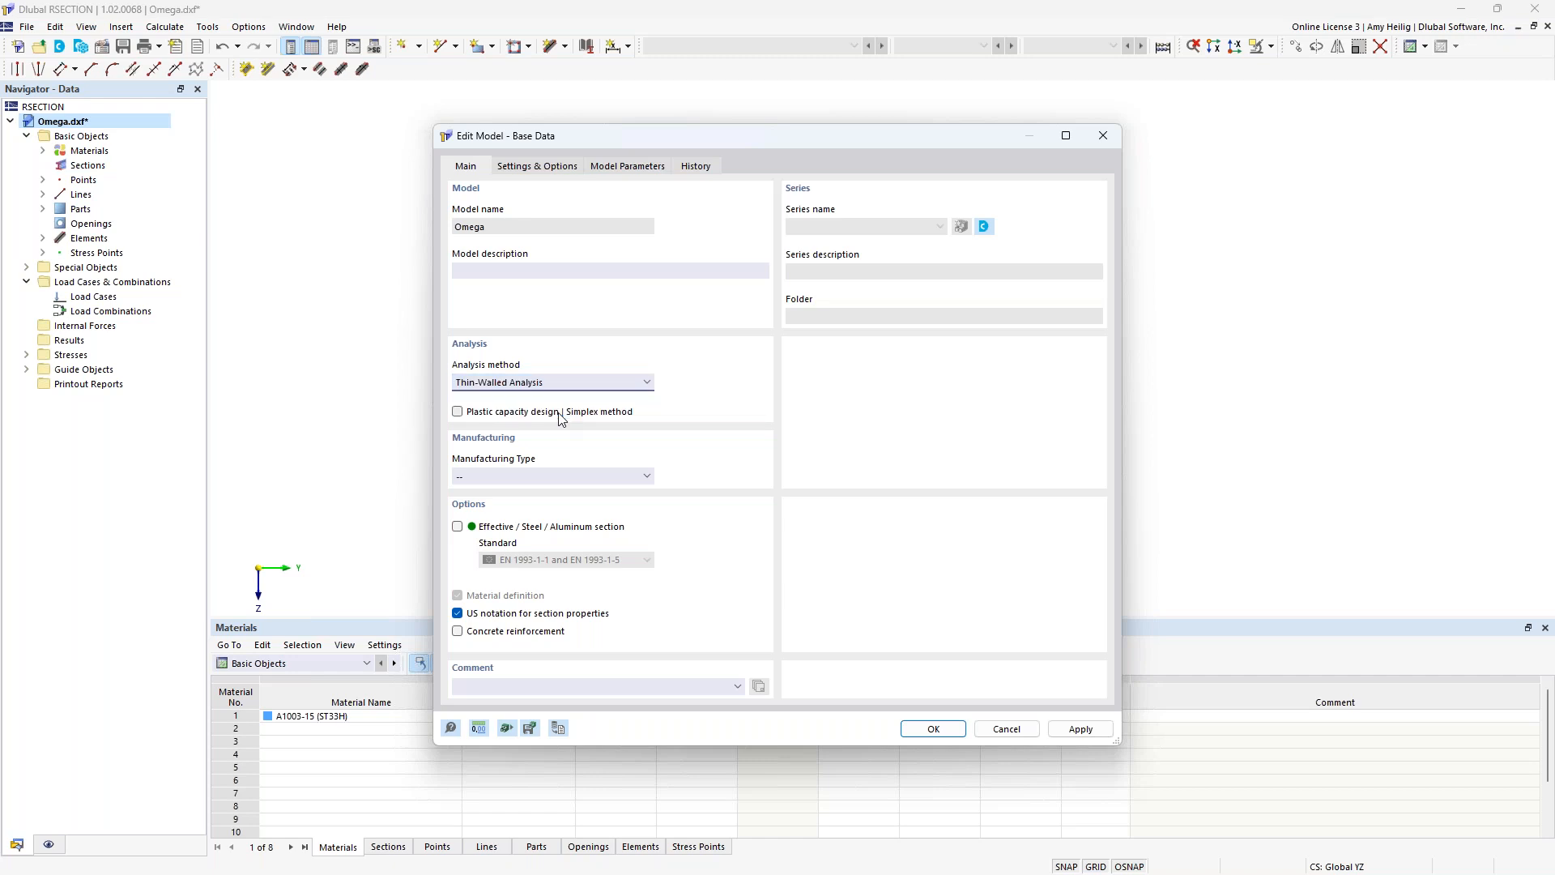
pyautogui.click(569, 475)
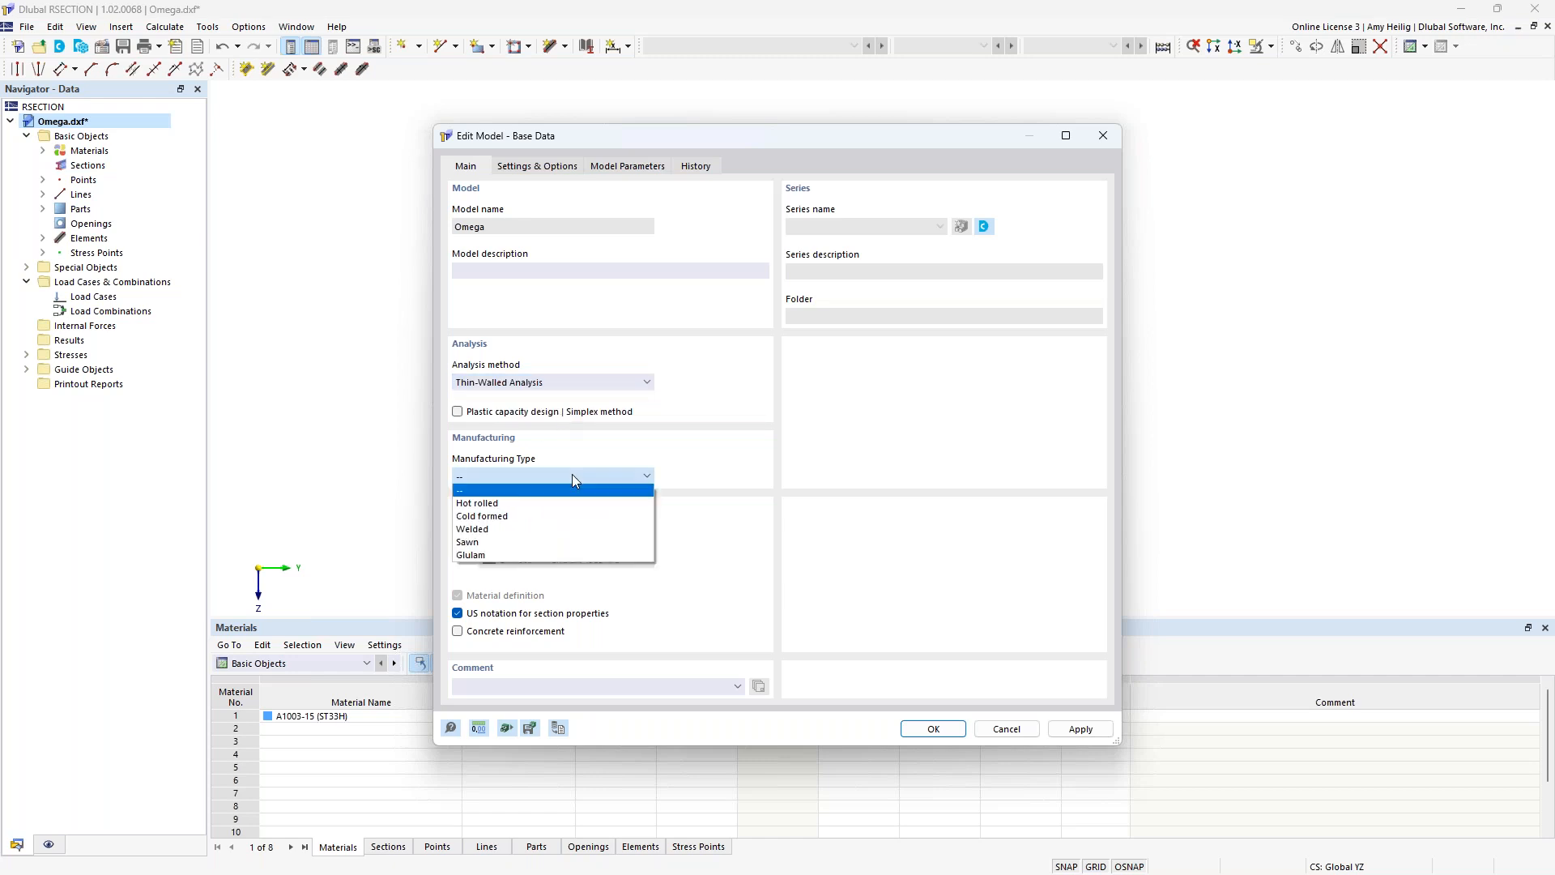
pyautogui.click(546, 519)
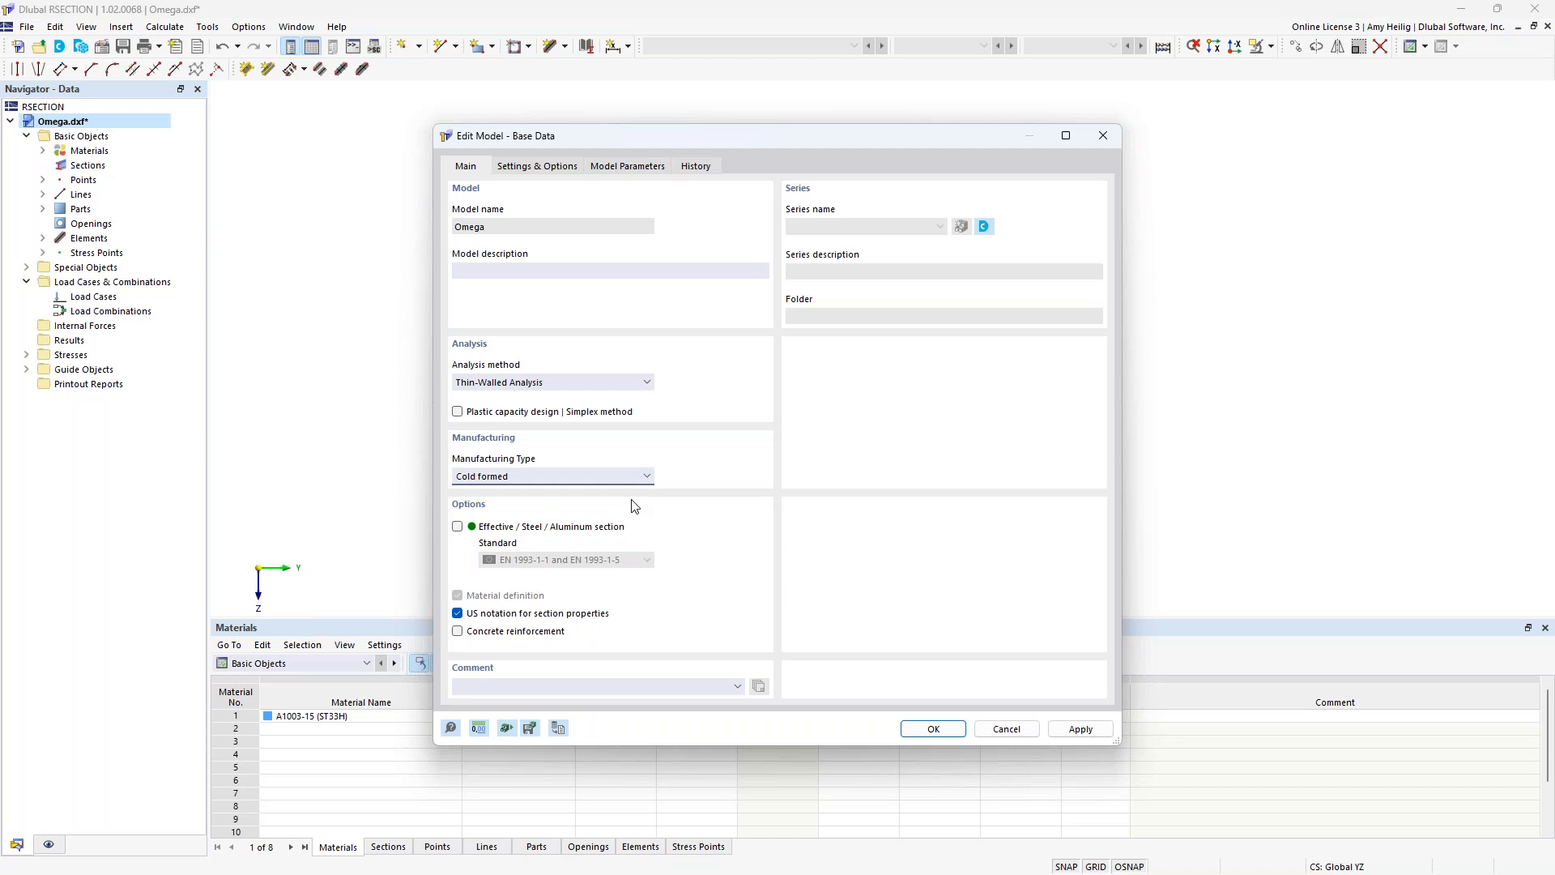
pyautogui.click(931, 729)
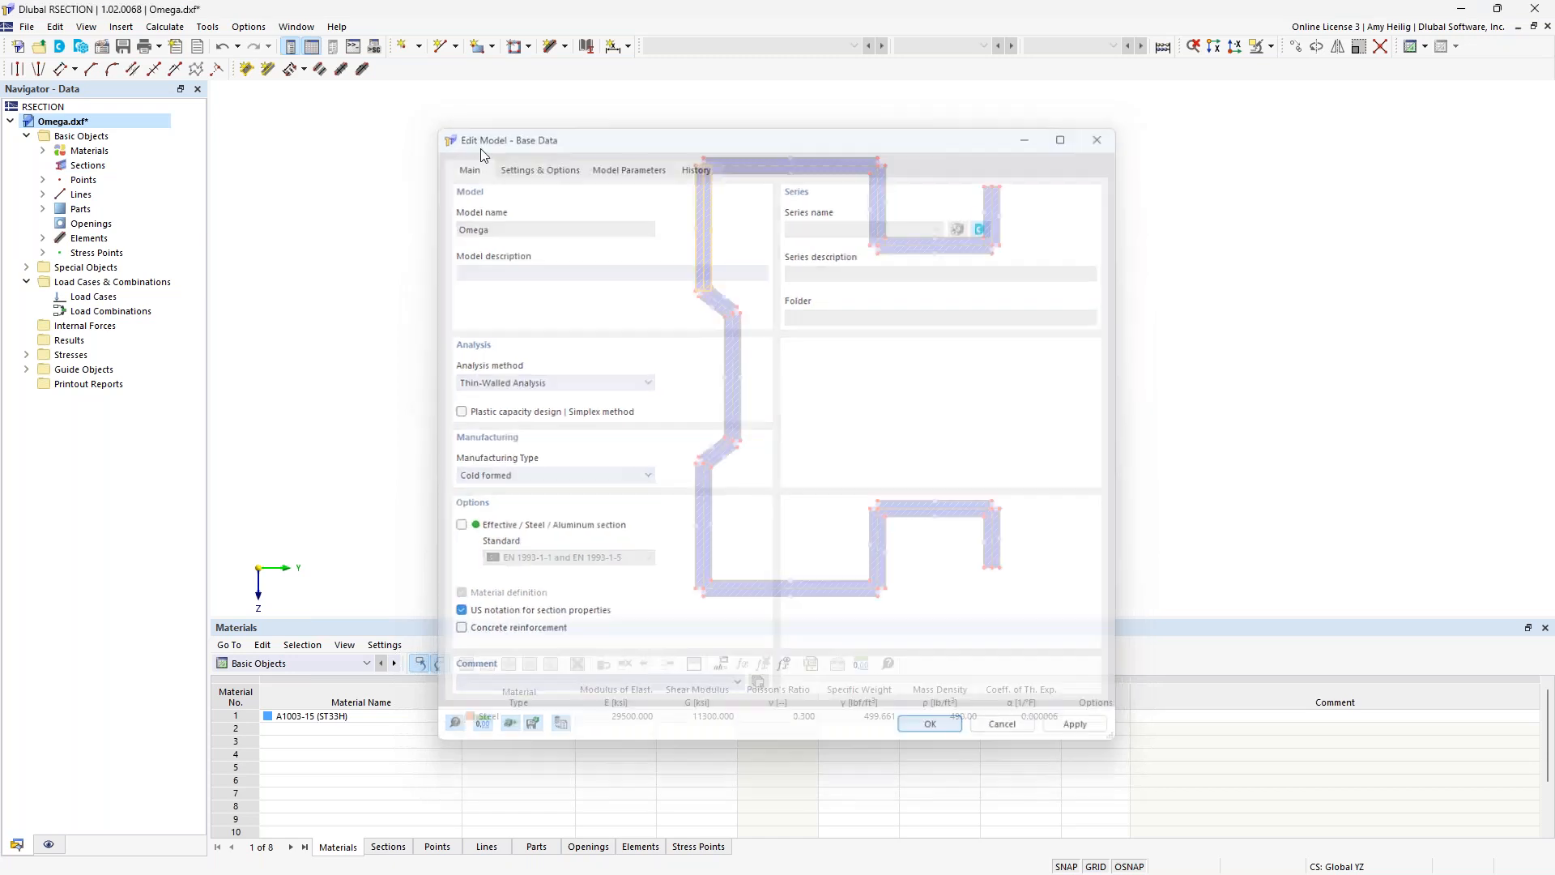
# Calculate all results for the section and enlarge the section properties table.
pyautogui.click(164, 26)
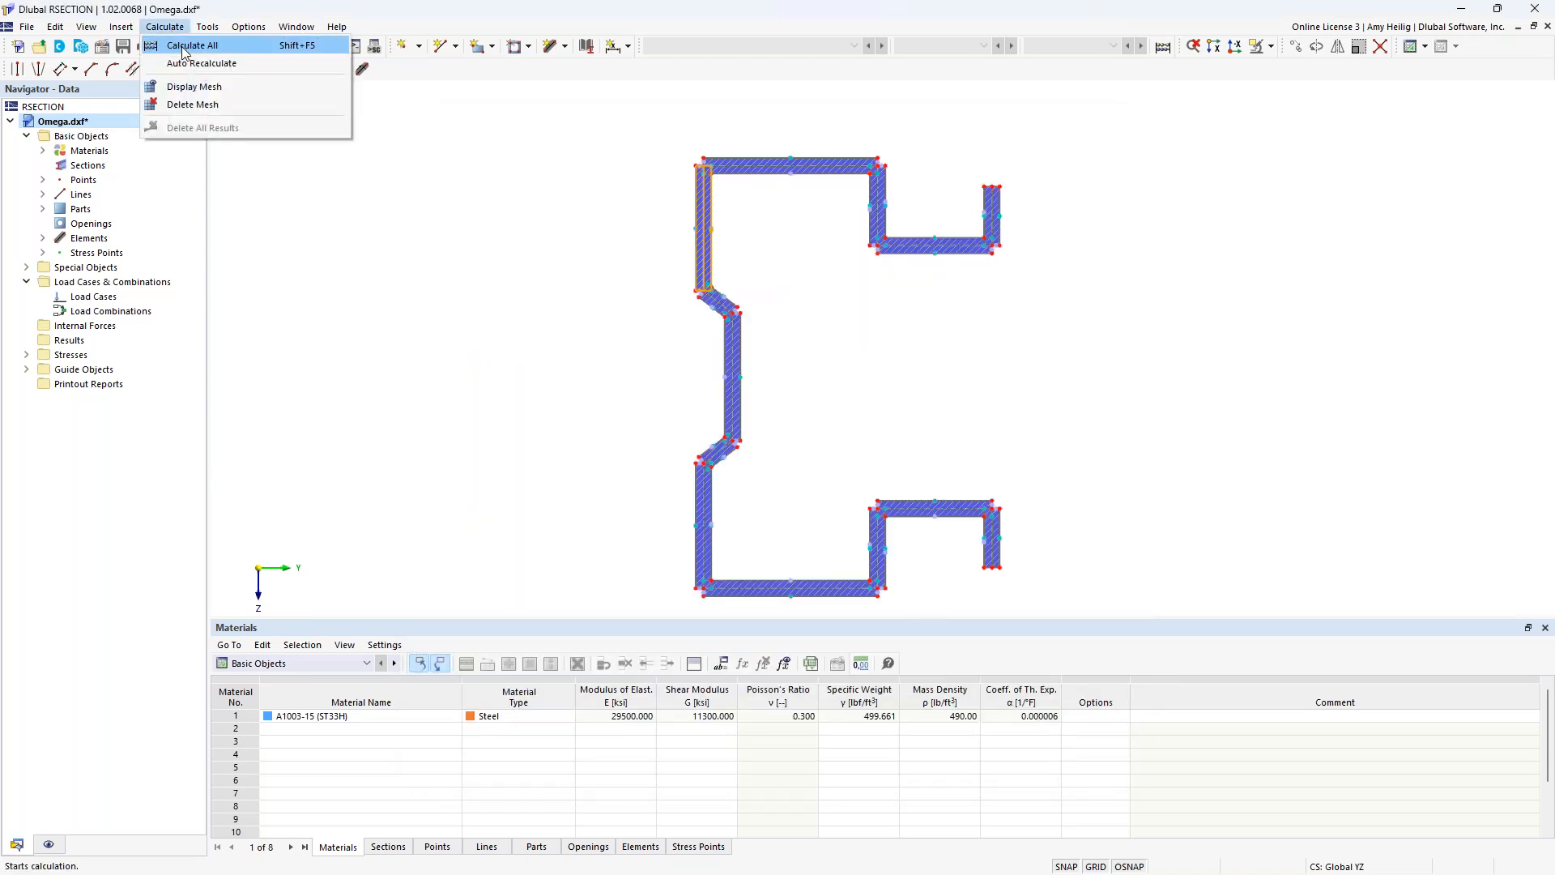
pyautogui.click(185, 47)
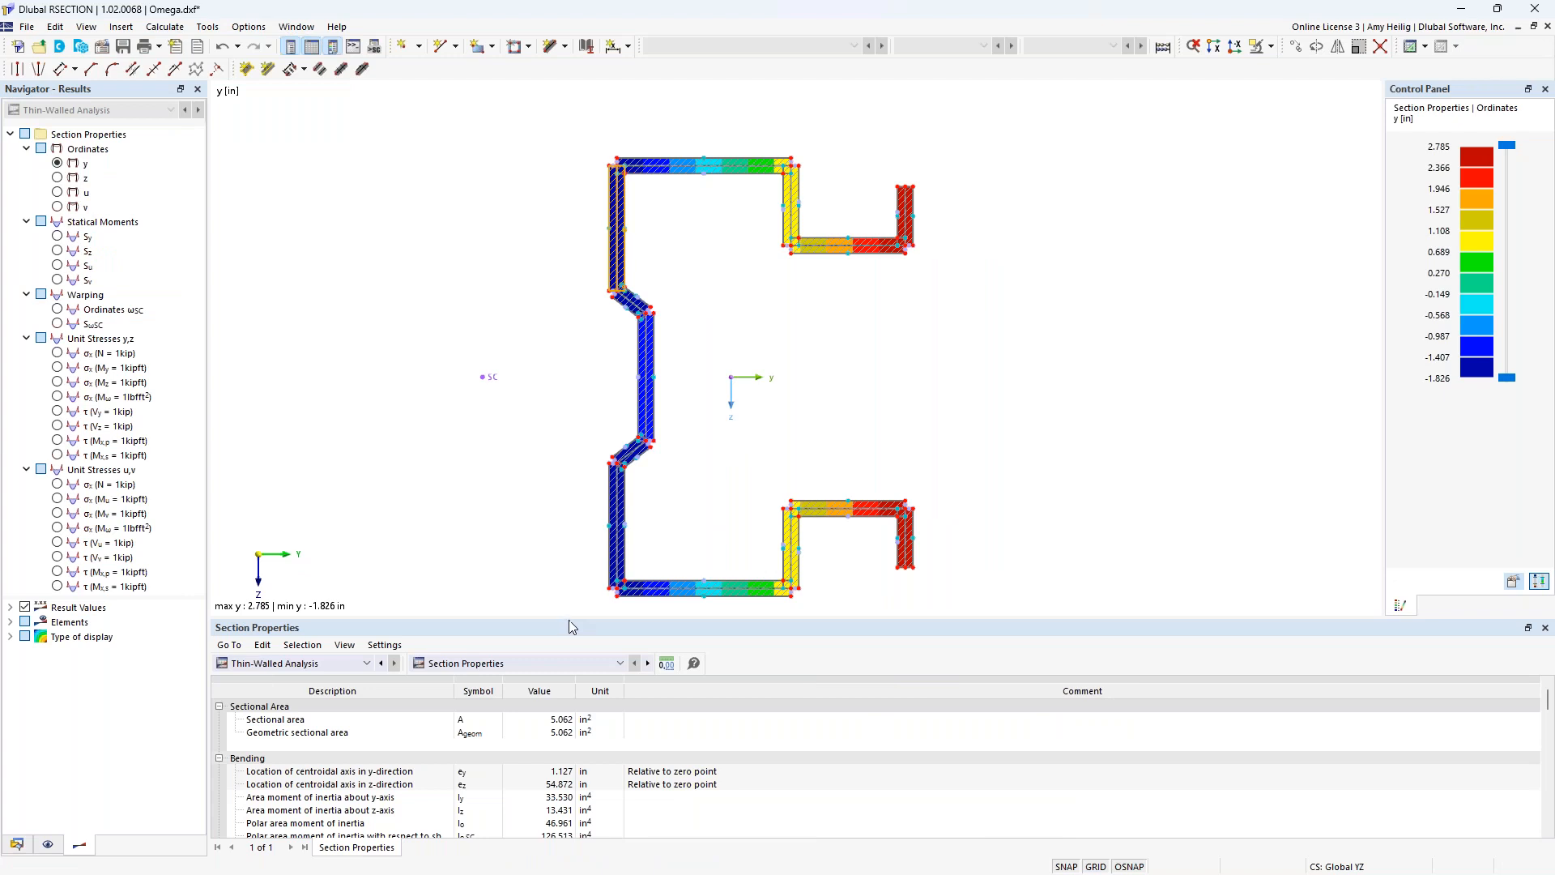
pyautogui.moveTo(569, 620); pyautogui.dragTo(568, 579)
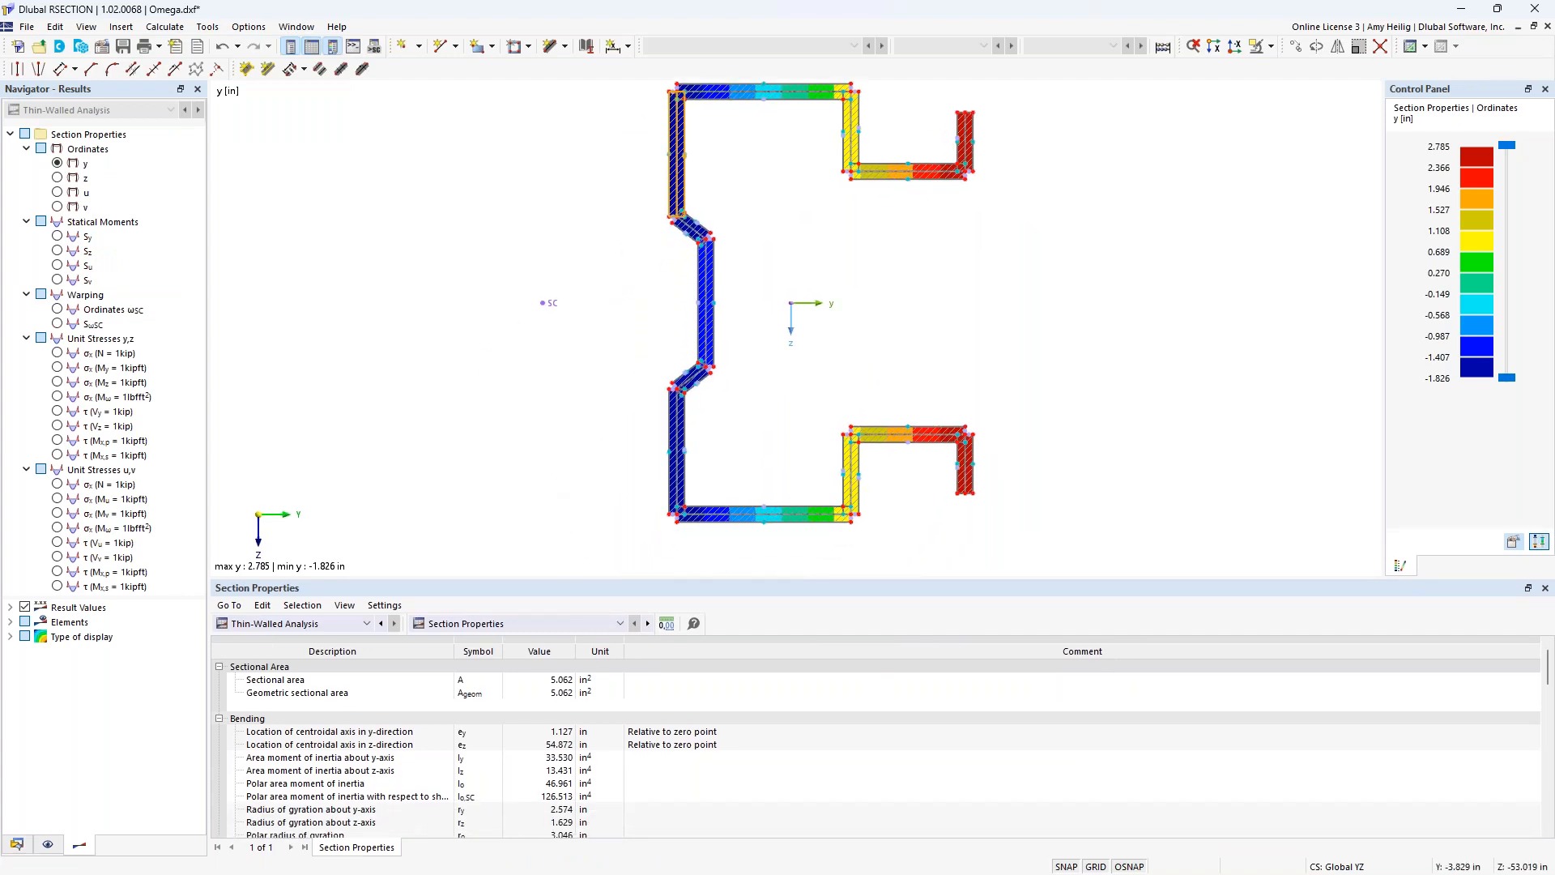
pyautogui.moveTo(610, 578); pyautogui.dragTo(615, 497)
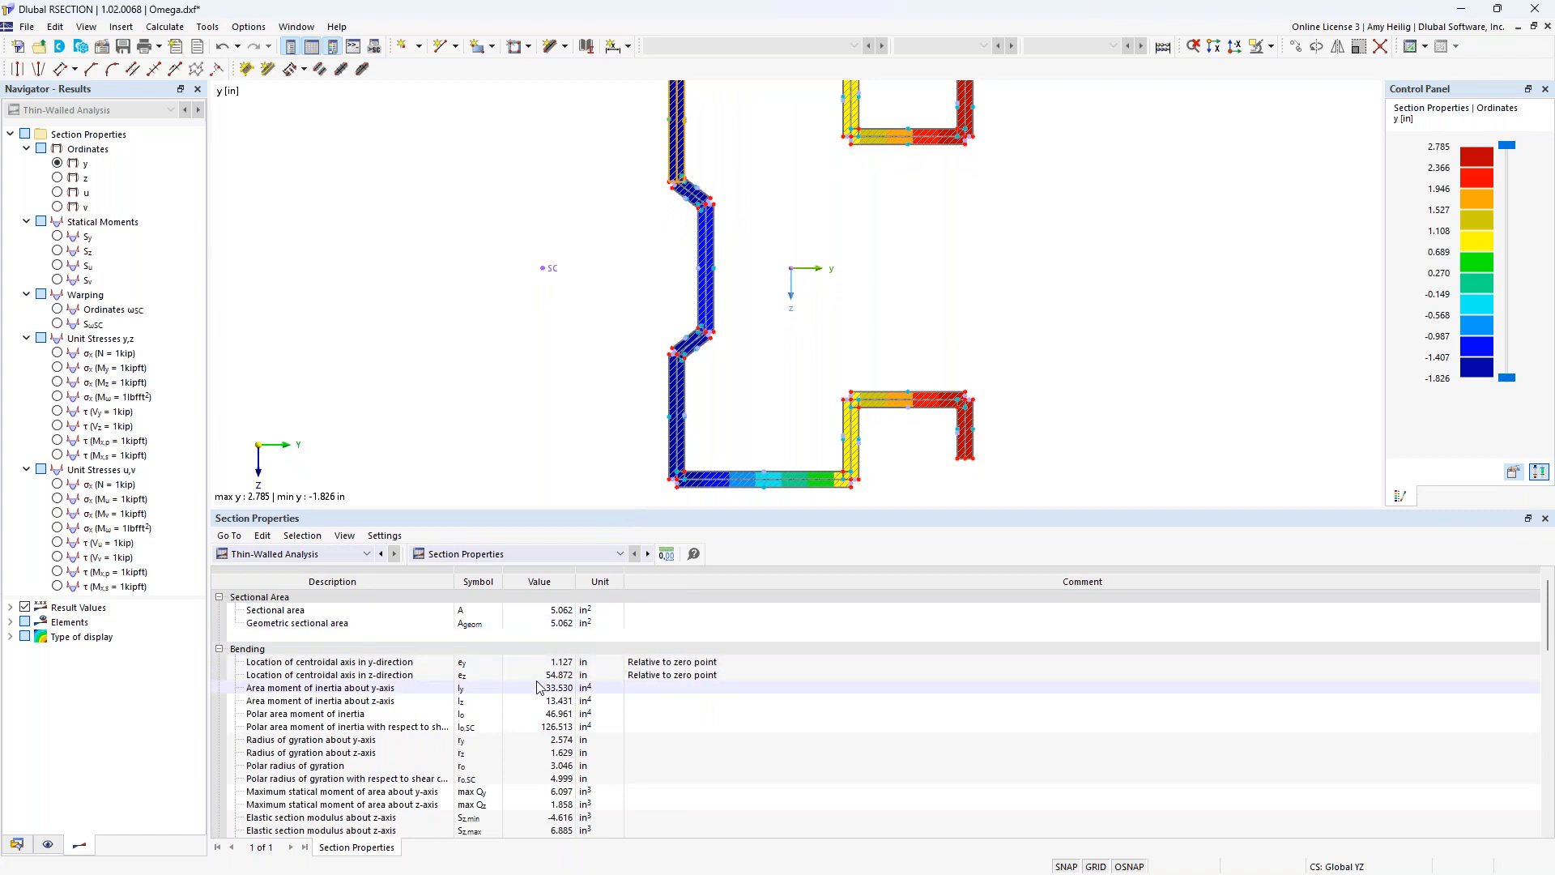
# Look through the calculated section properties and display the unit normal stresses for N = 1 kip and My = 1 kipft on the section.
pyautogui.scroll(-2, 537, 697)
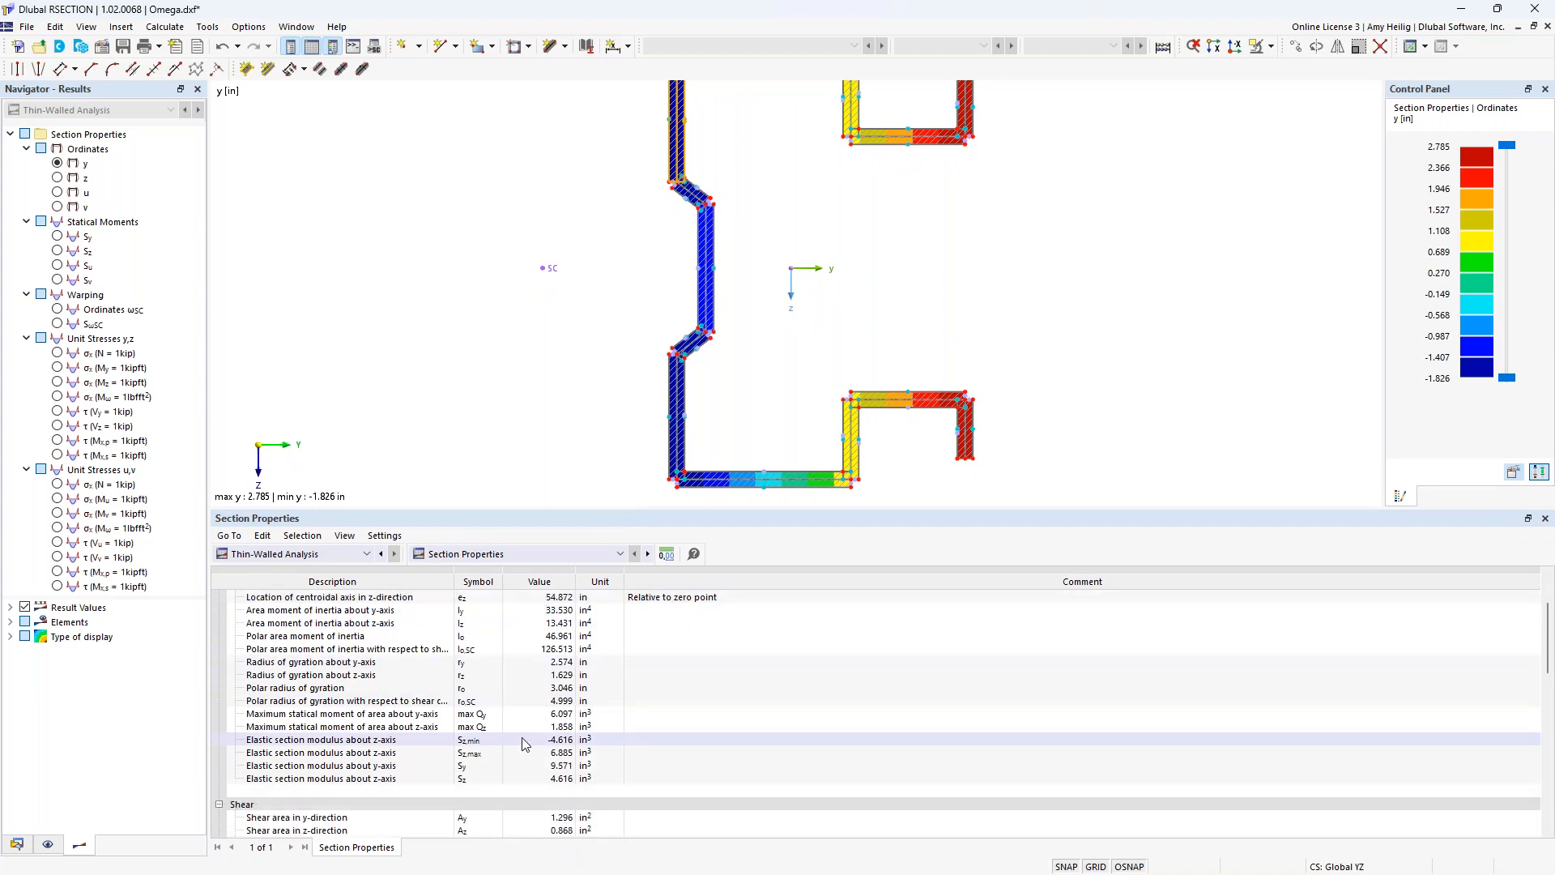
pyautogui.scroll(-2, 525, 743)
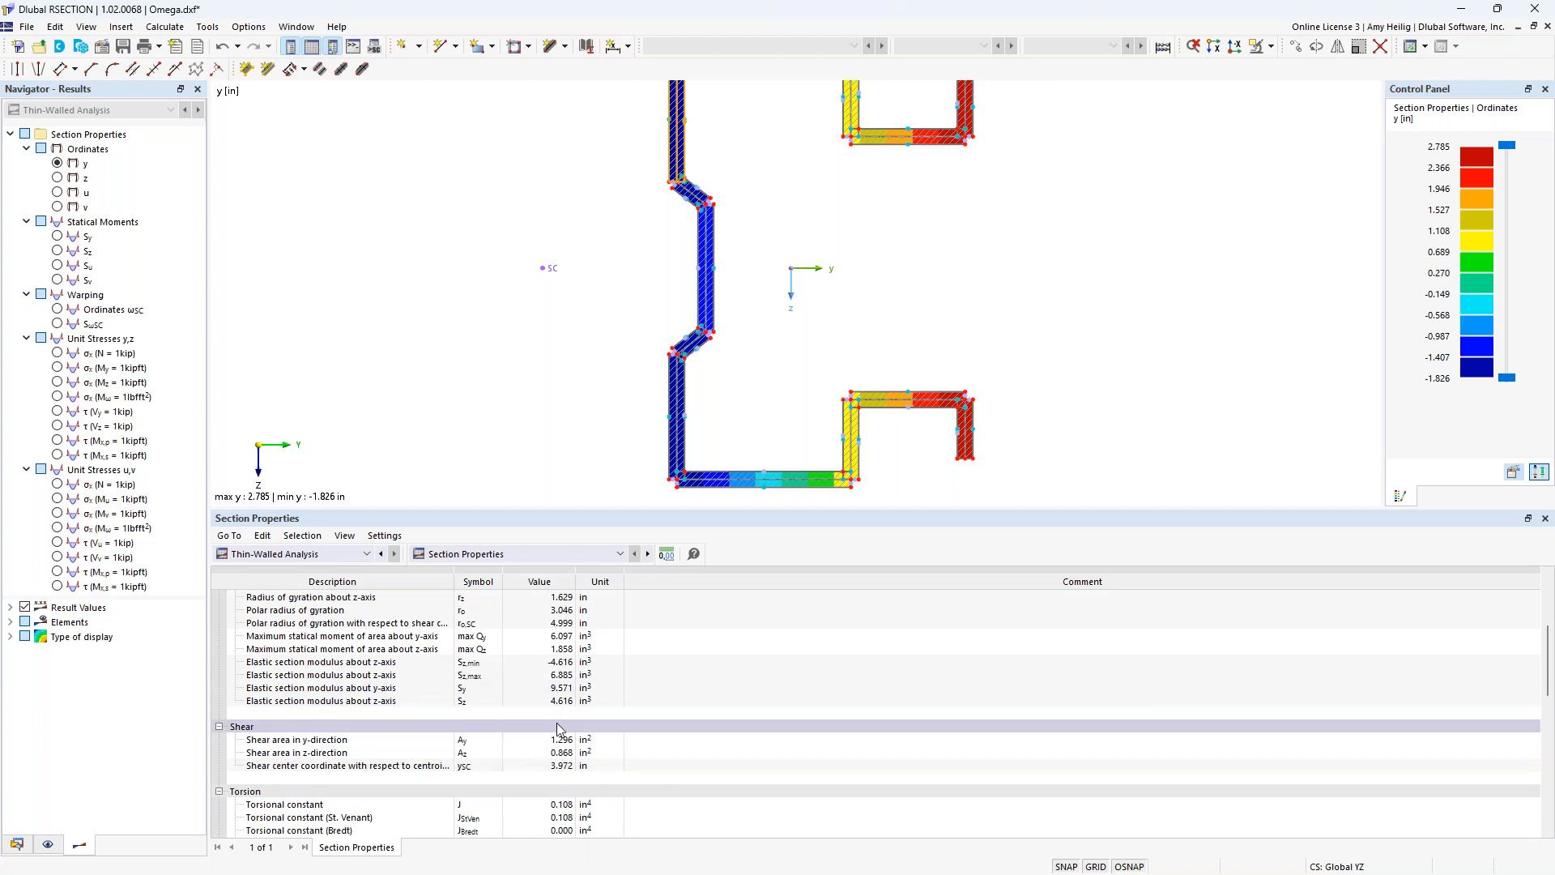
pyautogui.moveTo(573, 508); pyautogui.dragTo(595, 658)
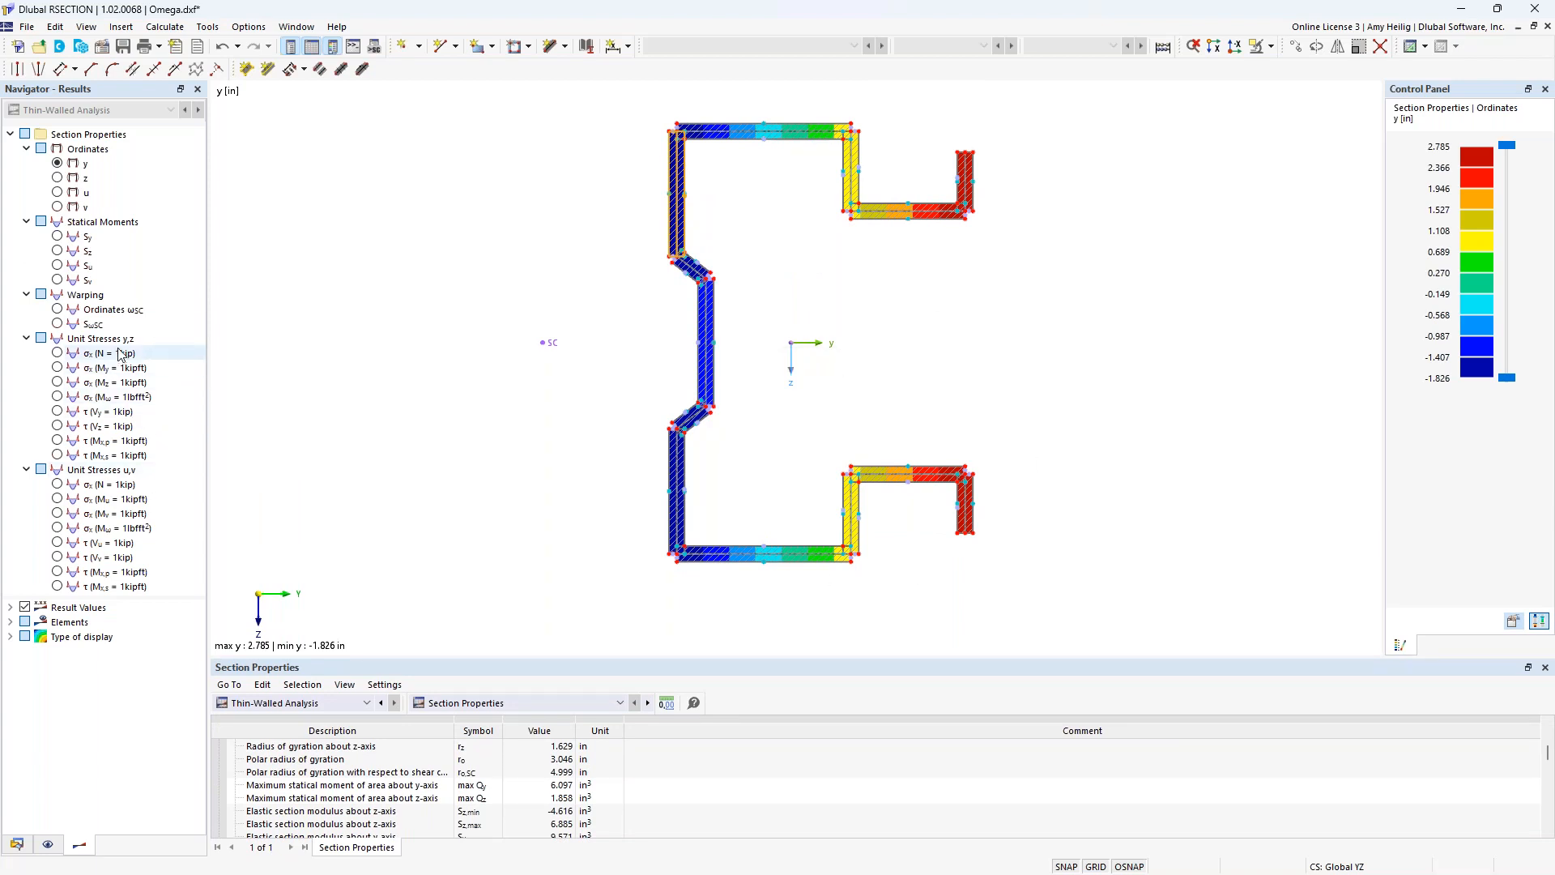
pyautogui.click(56, 353)
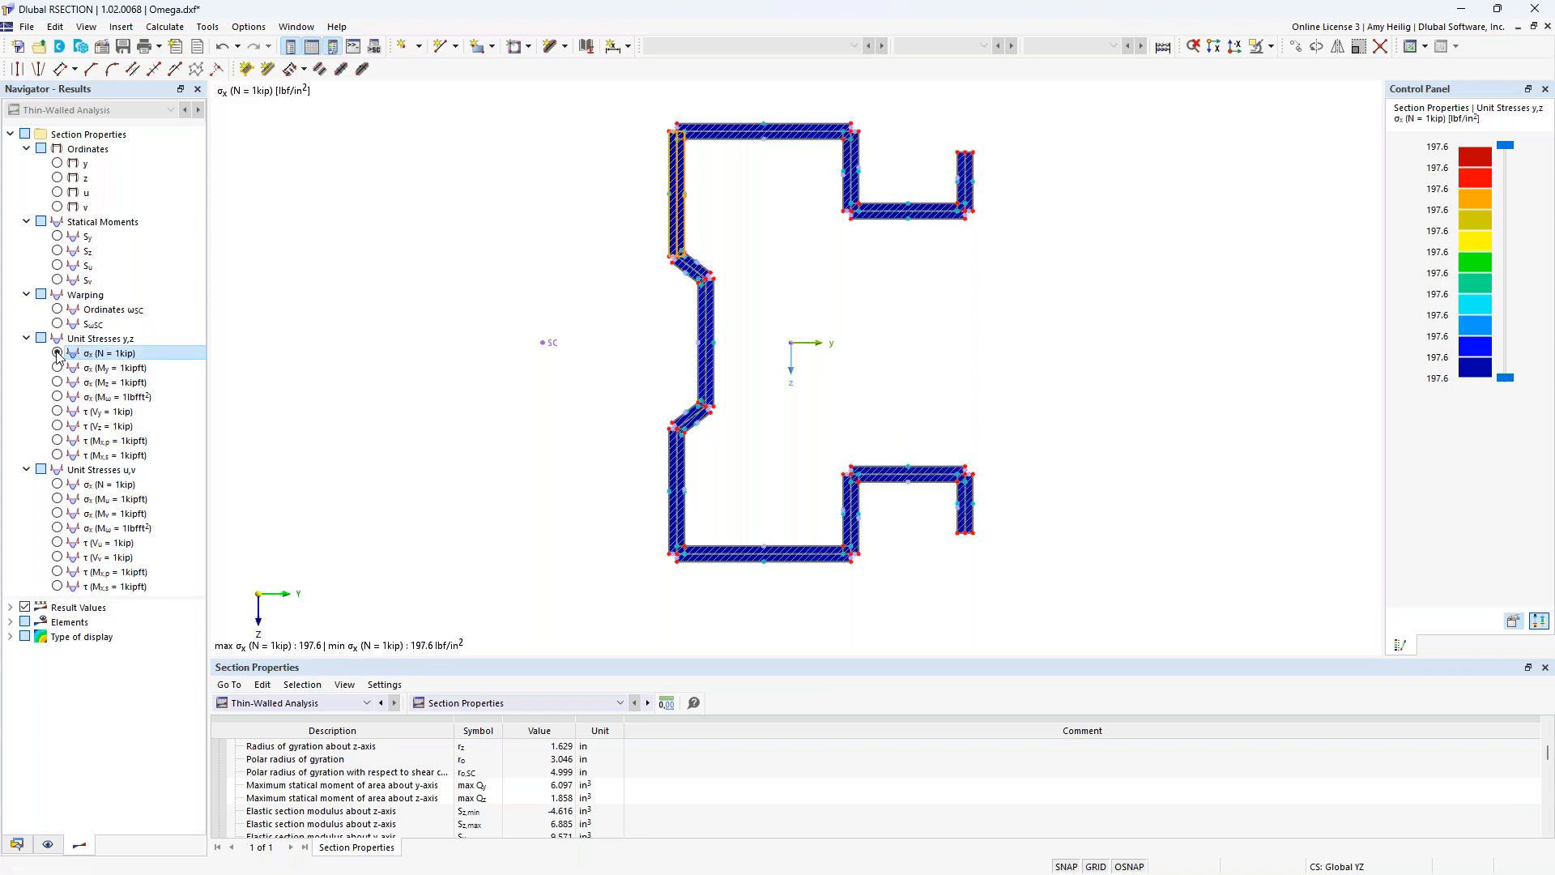
pyautogui.click(61, 369)
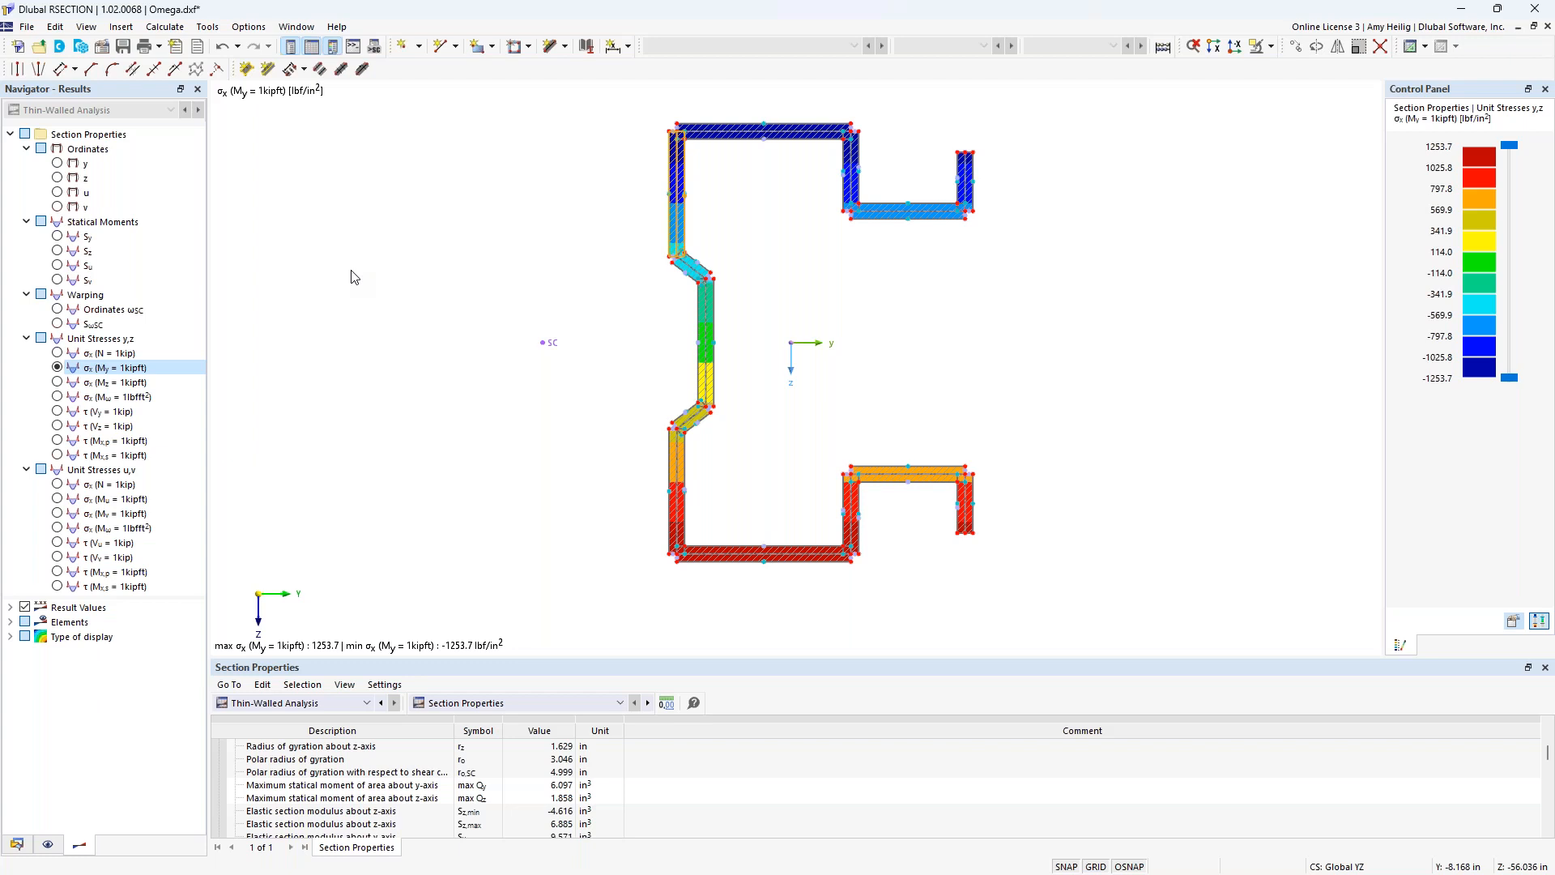
# Switch to the AISI S100 - Start model in RFEM and review the add-ons in its base data.
pyautogui.press('super+Tab')
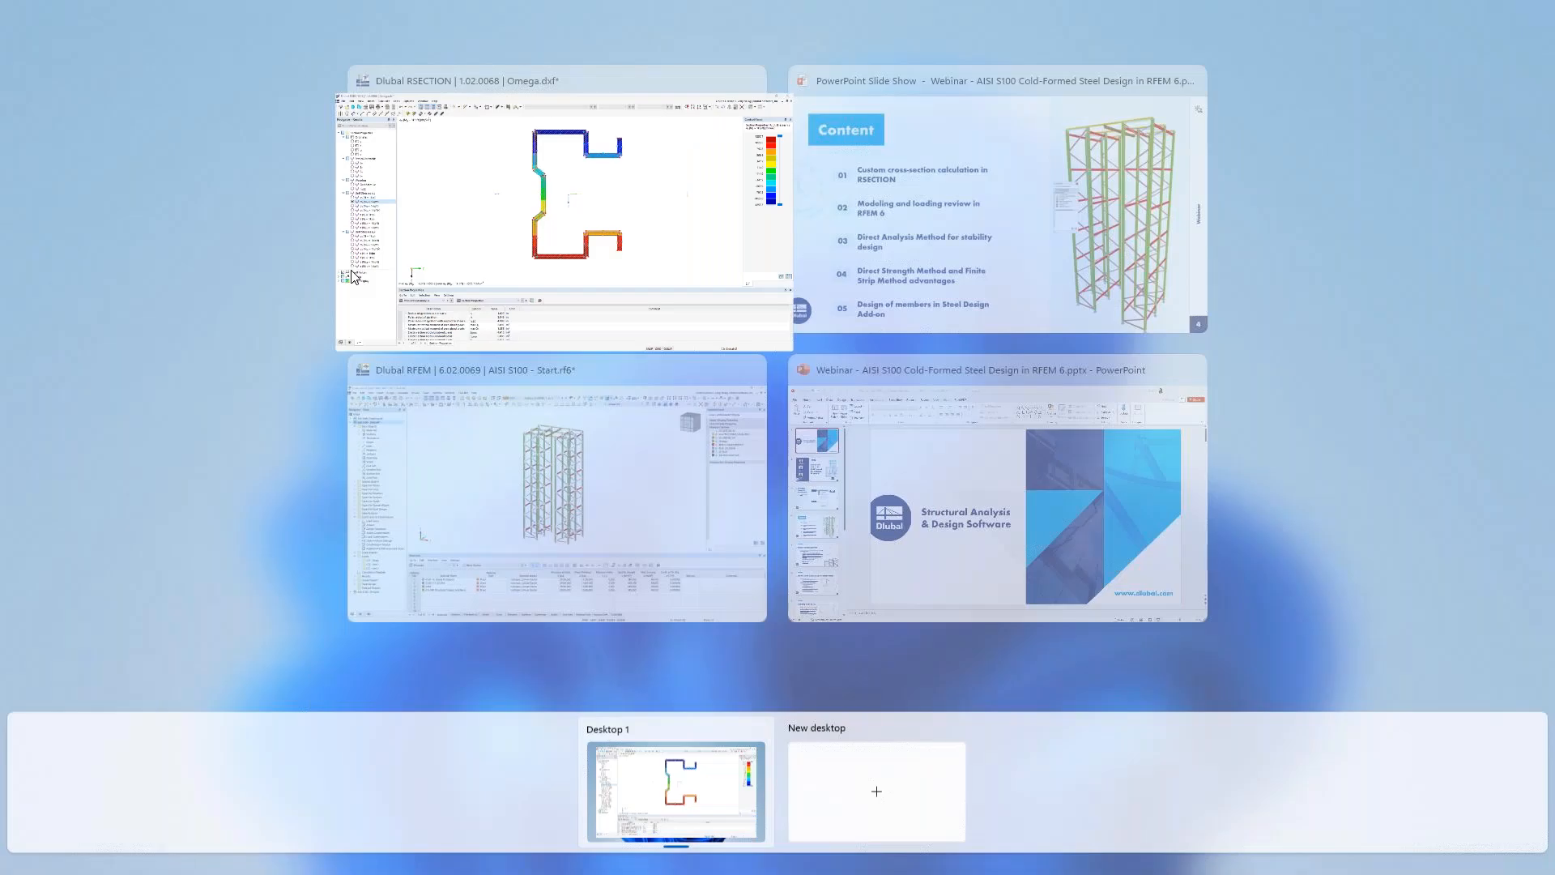
pyautogui.click(468, 473)
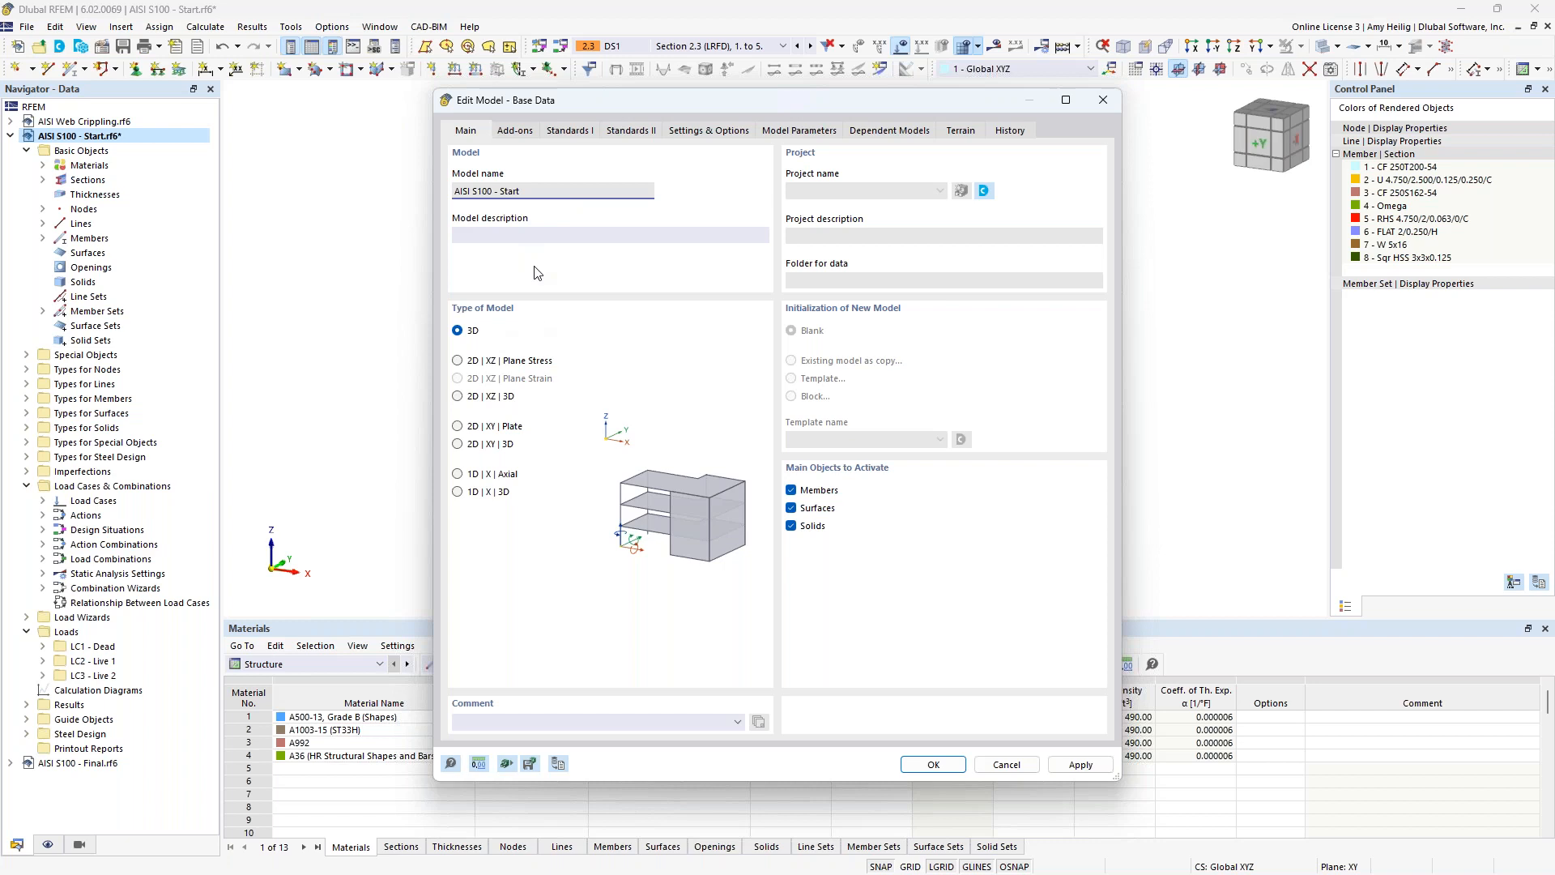
pyautogui.click(515, 130)
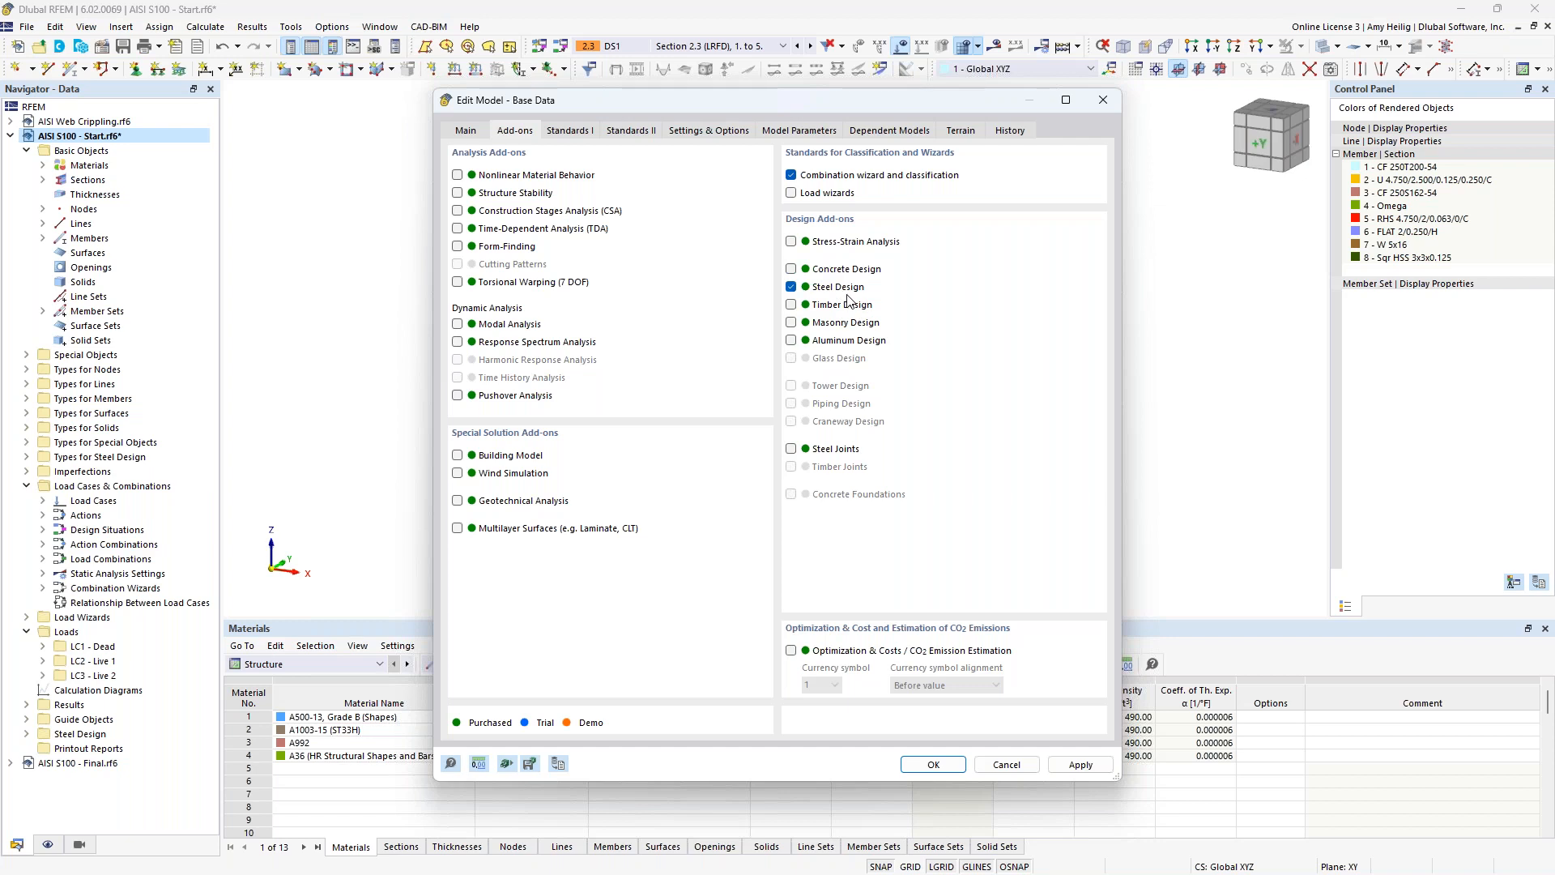
# Check the available load combination standards and their editions in the base data, keeping ASCE 7 with the 2022 edition.
pyautogui.click(570, 131)
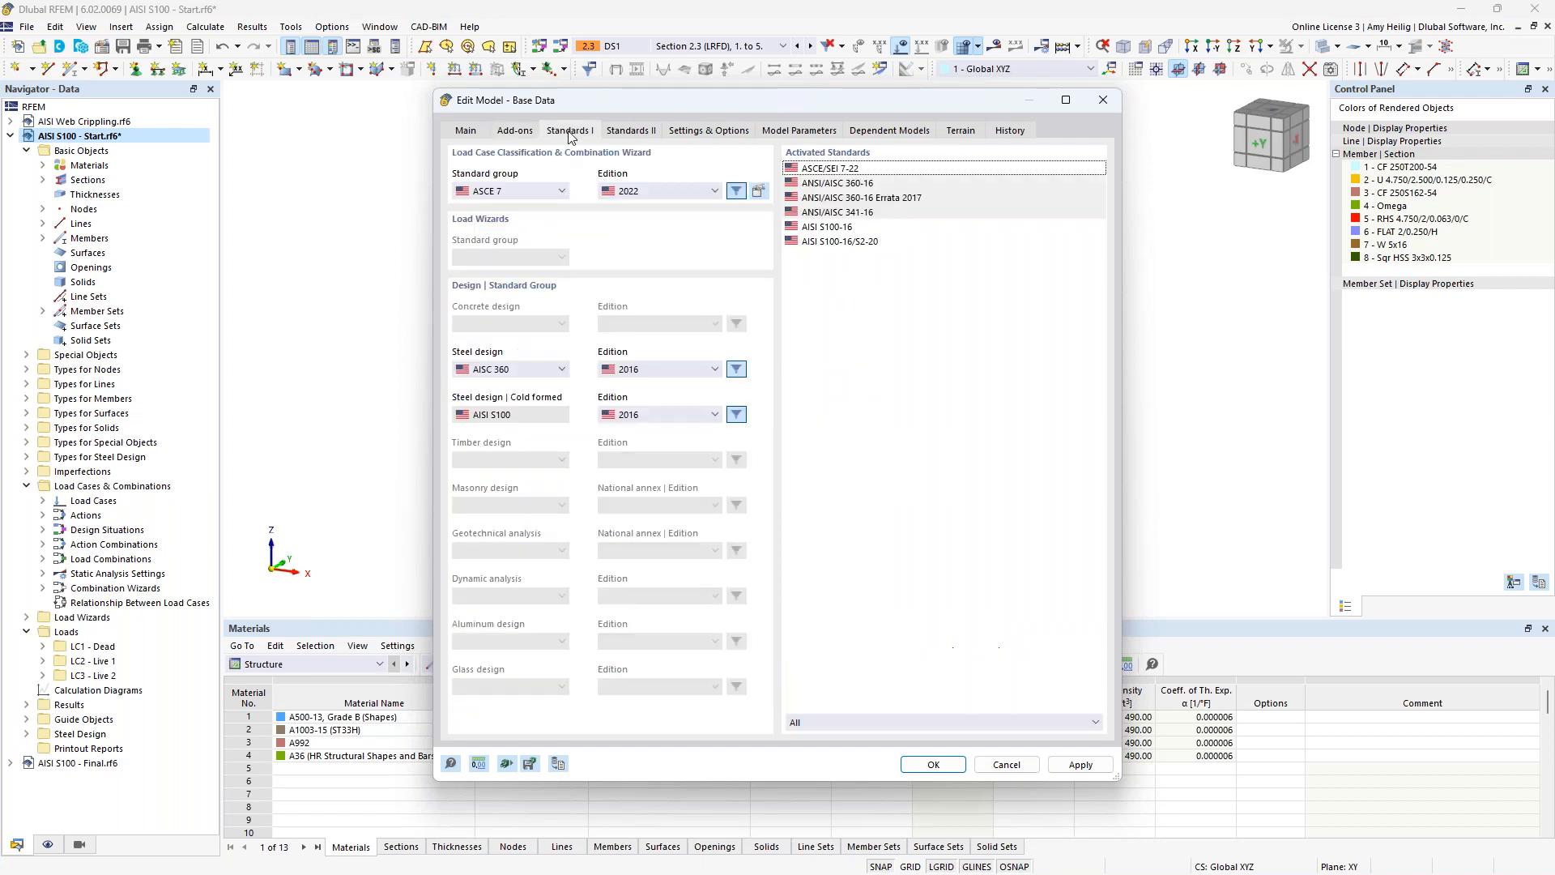
pyautogui.click(562, 192)
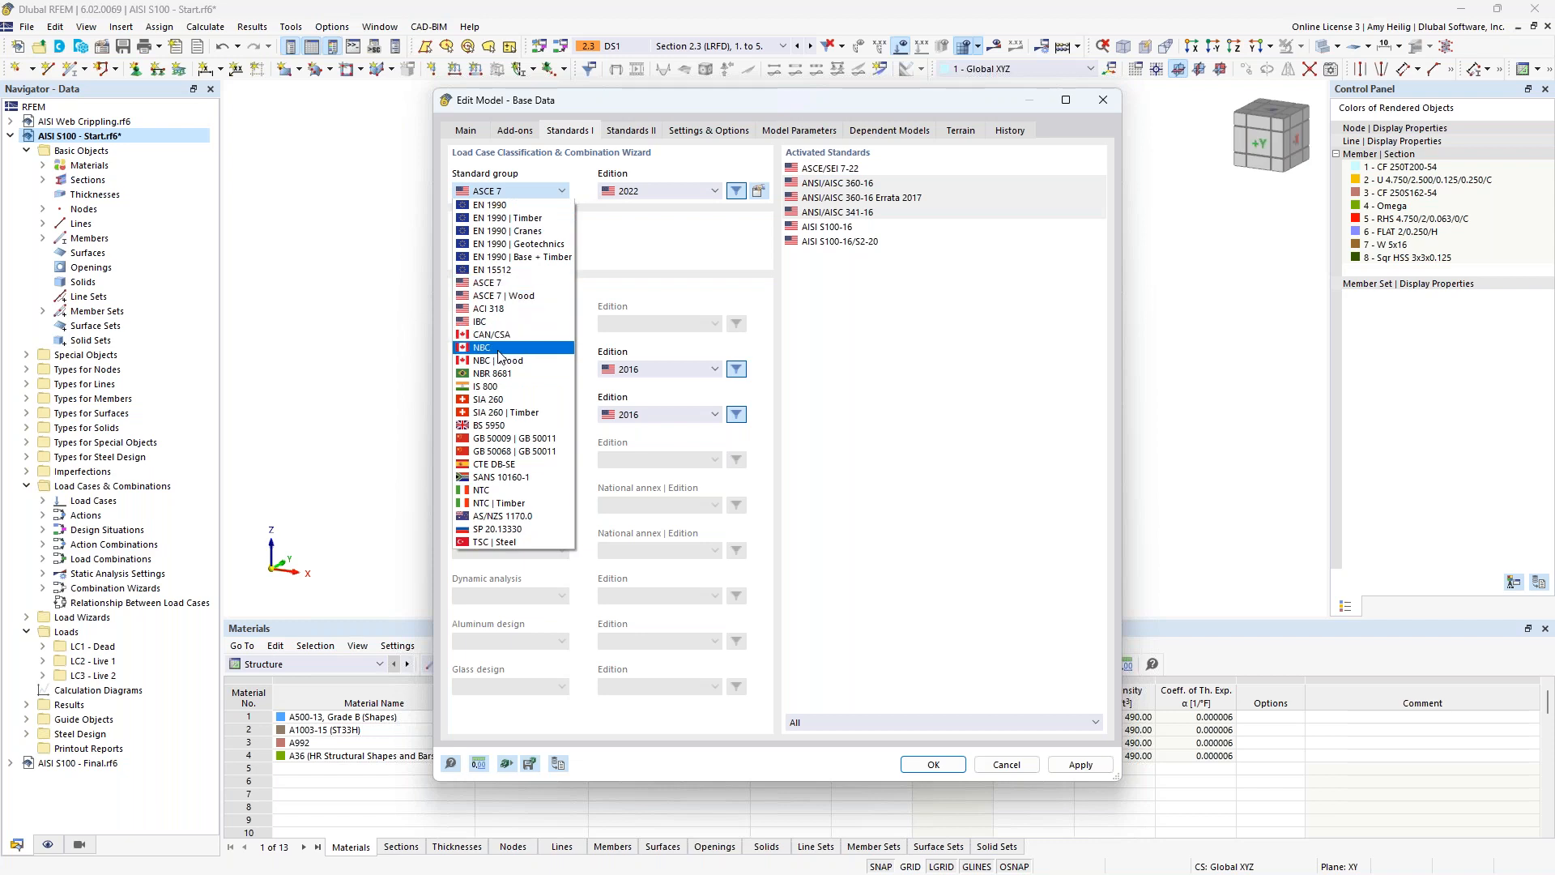
pyautogui.click(639, 274)
pyautogui.click(646, 192)
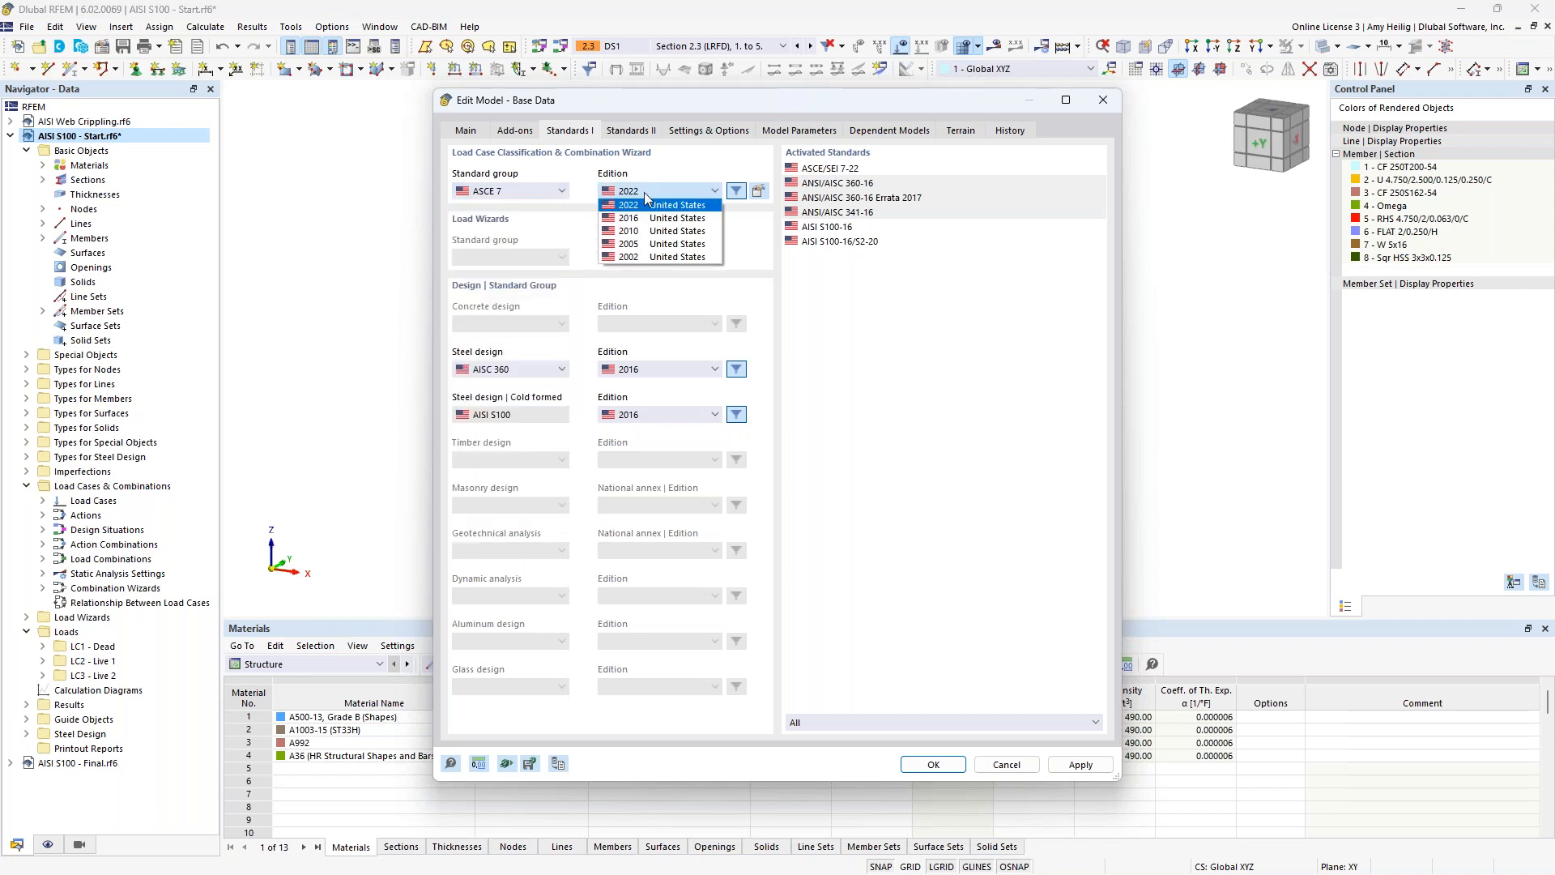
pyautogui.click(649, 206)
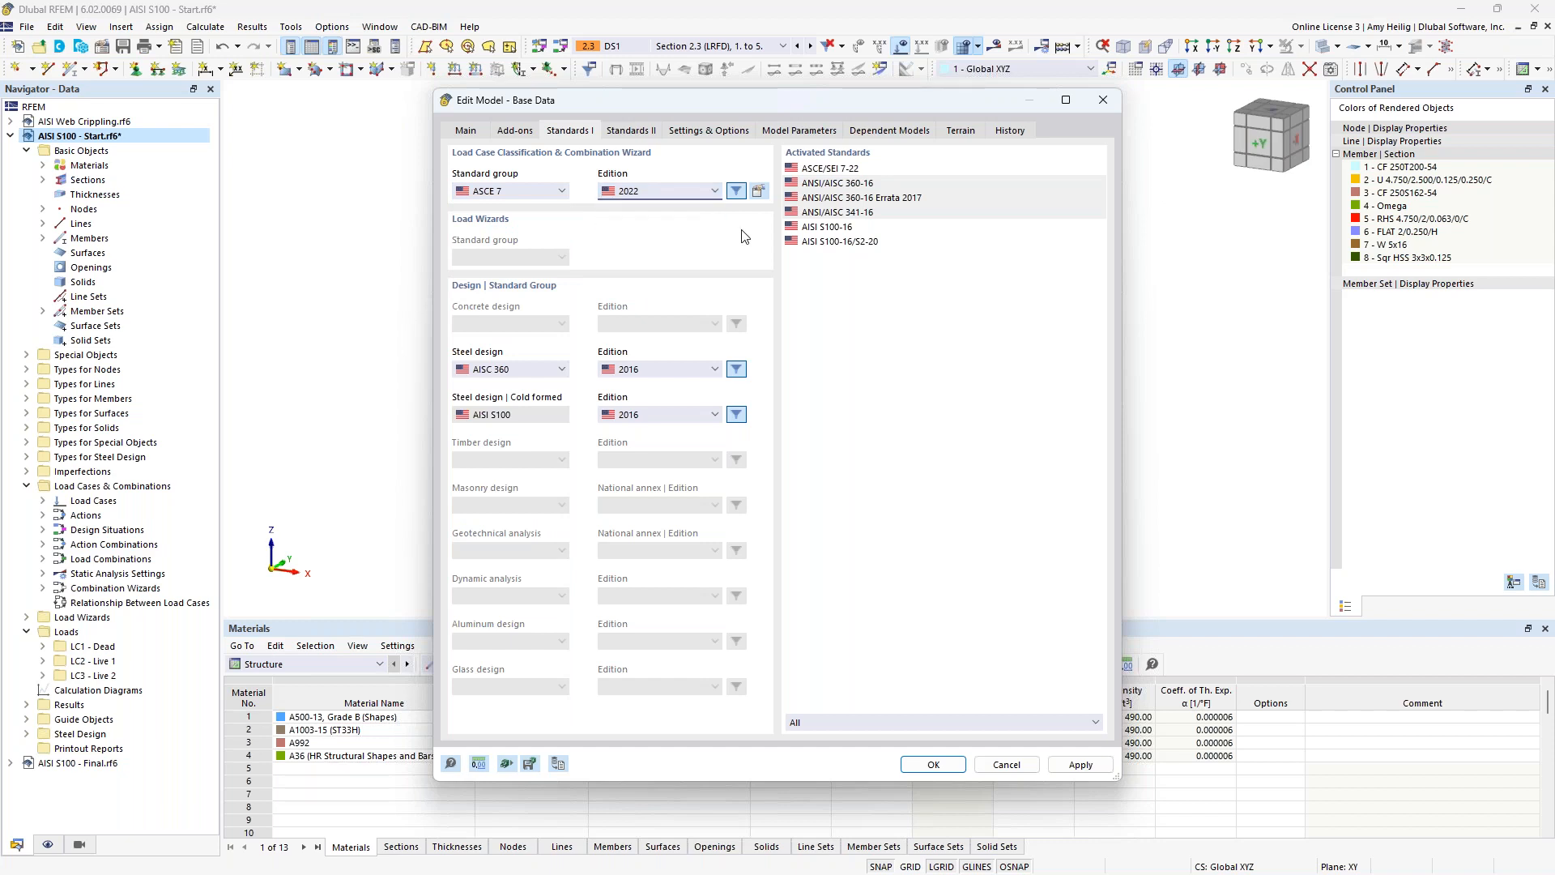
# Try the CSA S16 steel design standard, return to AISC 360, and close the base data without applying changes.
pyautogui.click(527, 371)
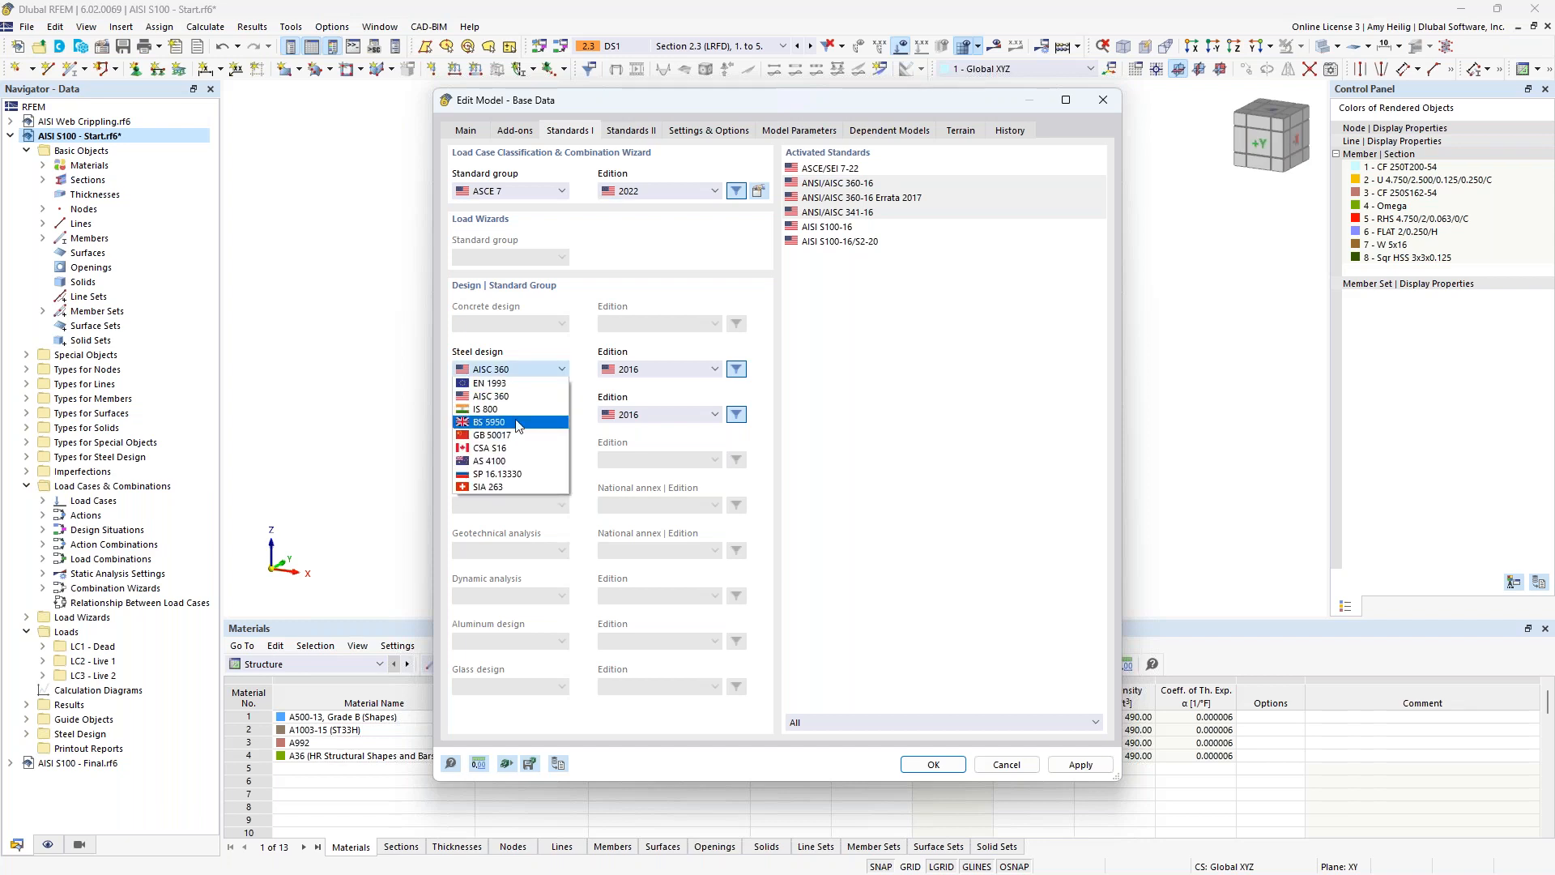
pyautogui.click(509, 450)
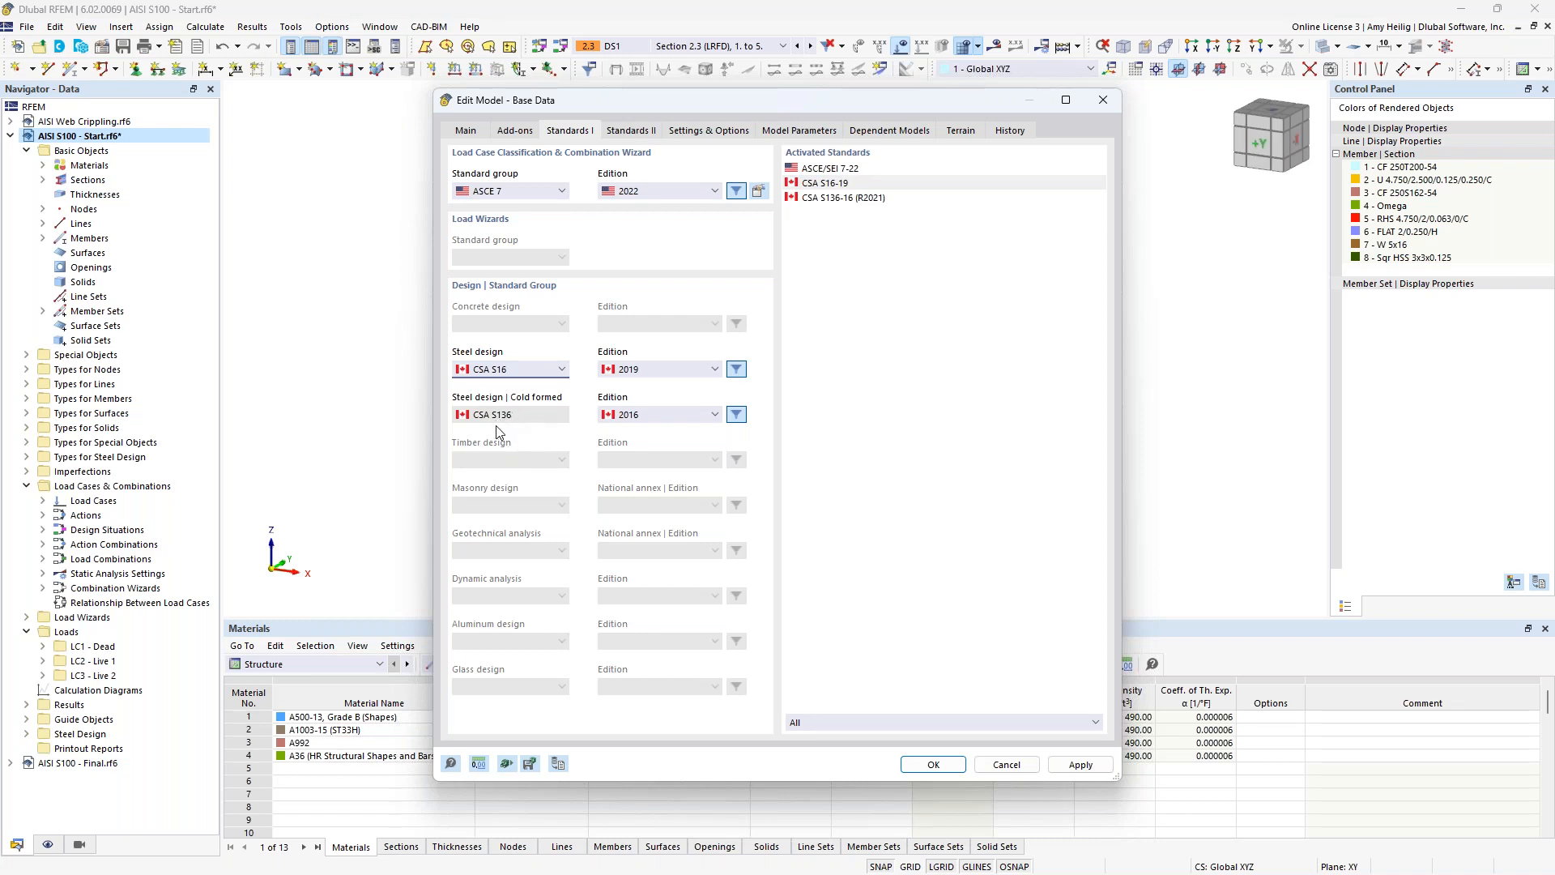
pyautogui.click(520, 372)
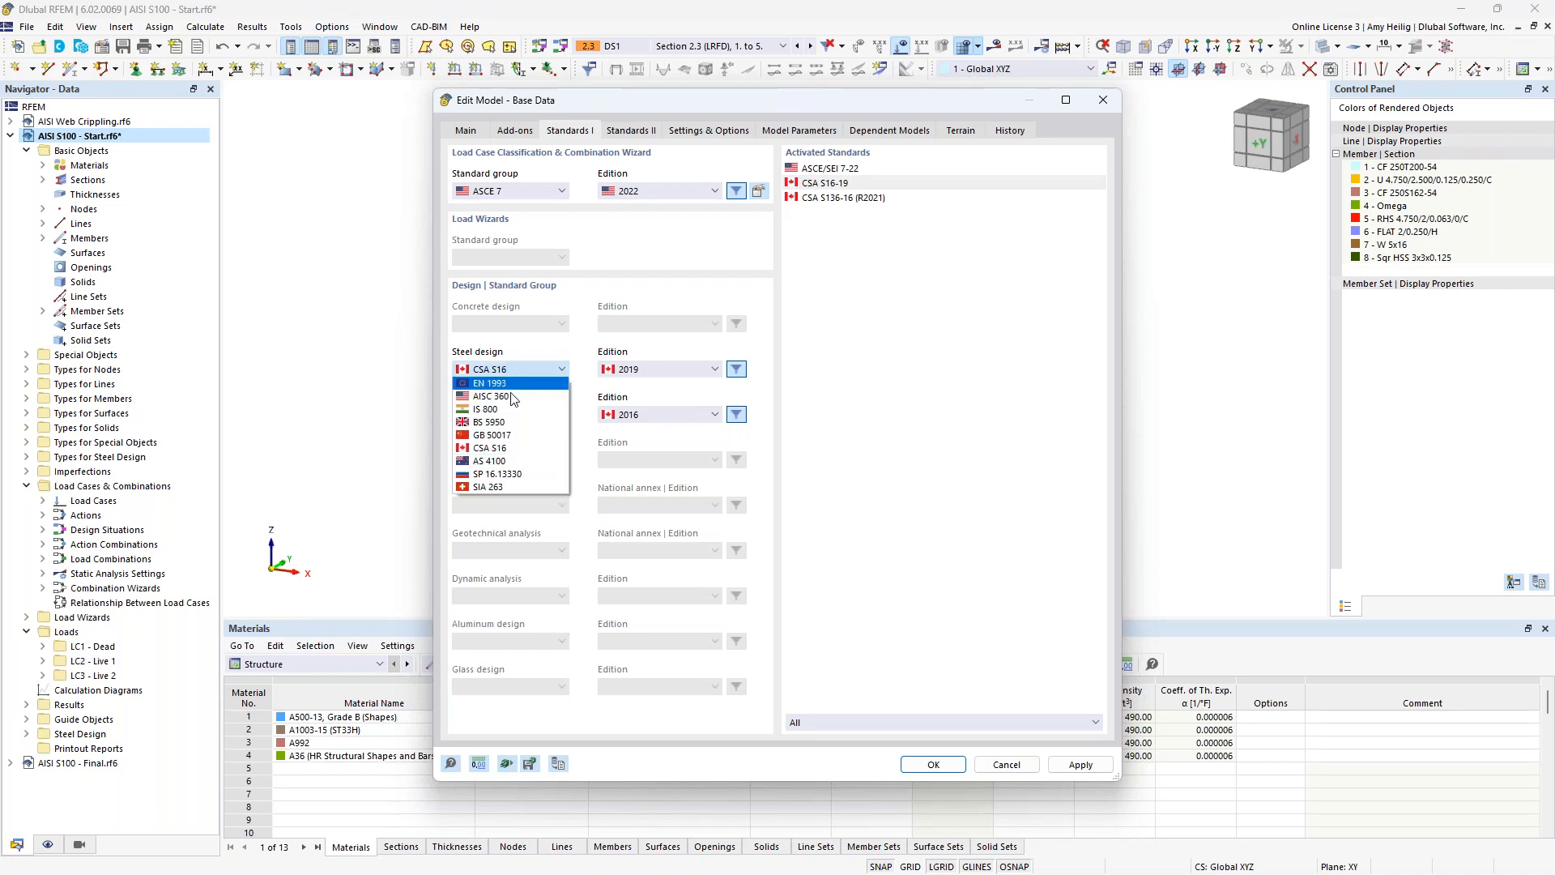
pyautogui.click(512, 396)
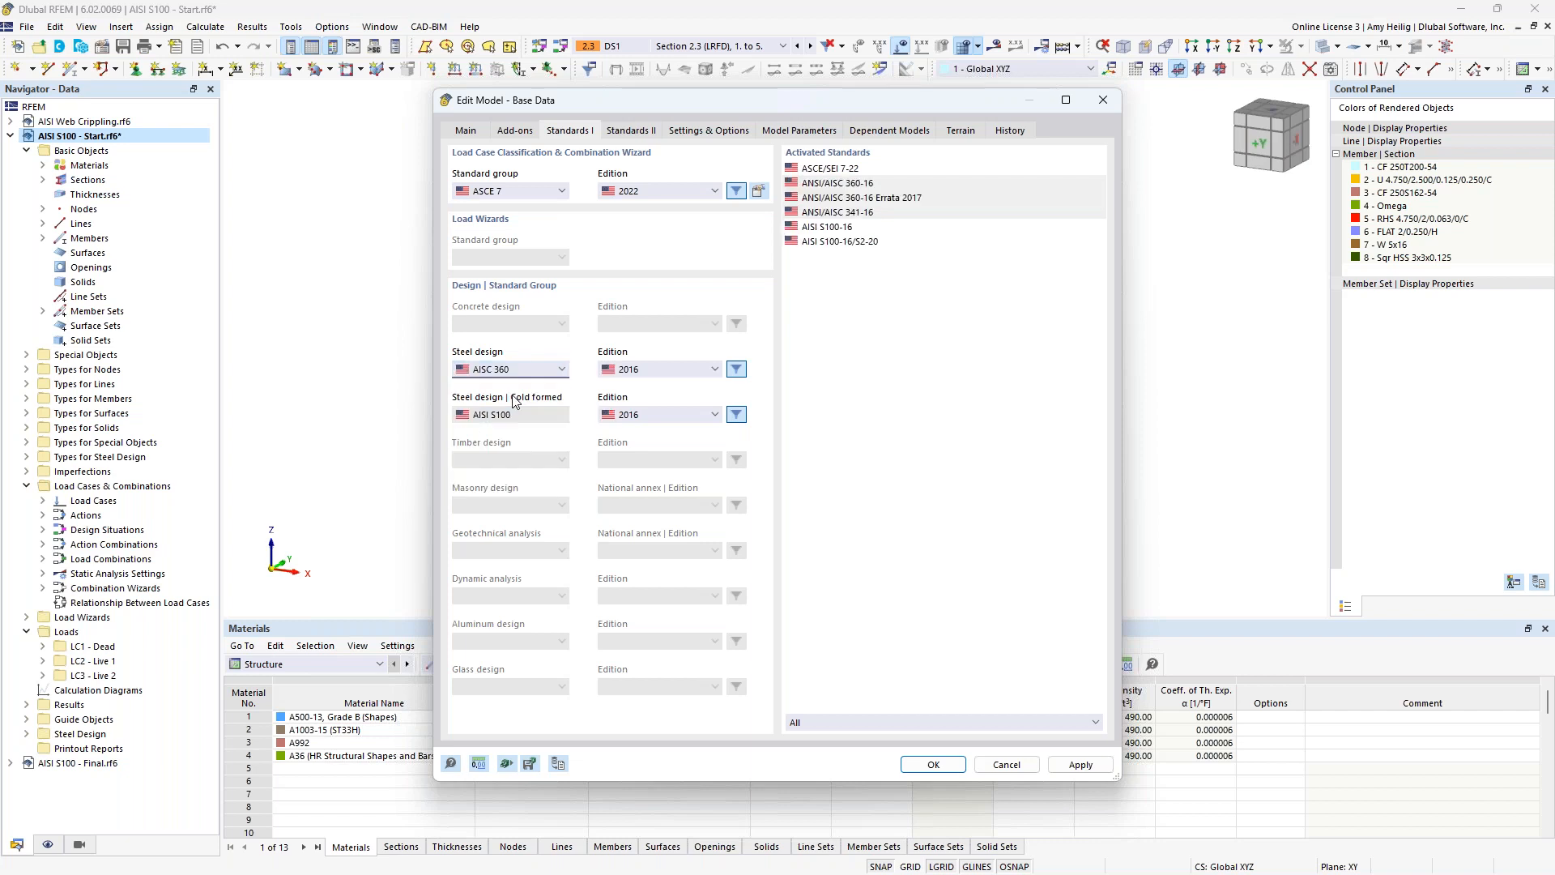
pyautogui.click(1017, 767)
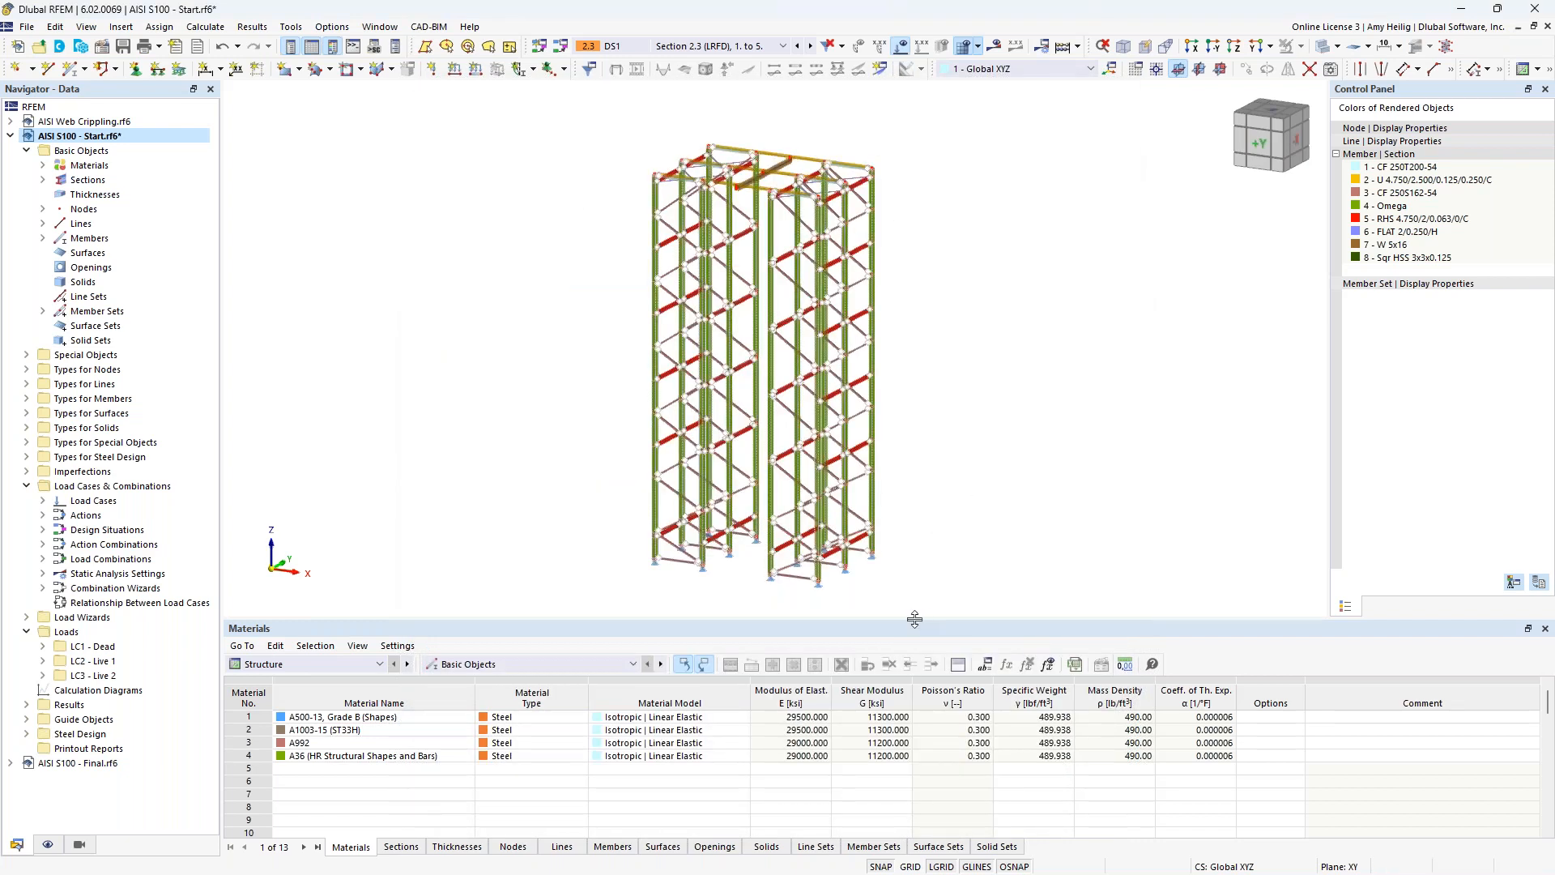
# Enlarge the model's graphics area and review its first four sections, from CF 250T200-54 to Omega, in the section editor.
pyautogui.moveTo(914, 619); pyautogui.dragTo(914, 677)
pyautogui.scroll(2, 910, 547)
pyautogui.scroll(-2, 959, 556)
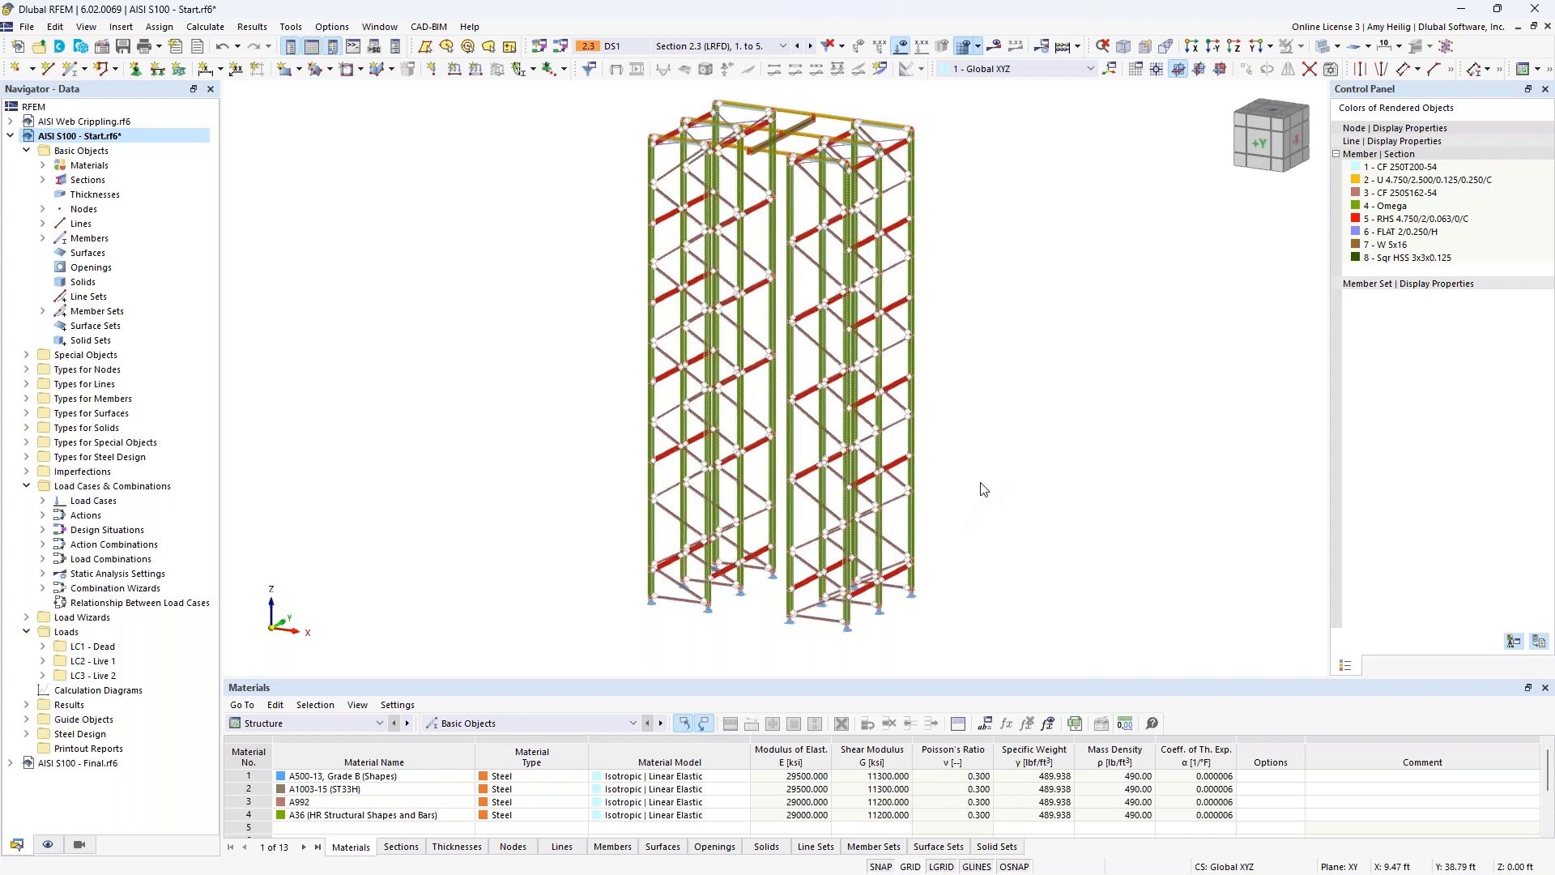
pyautogui.click(43, 180)
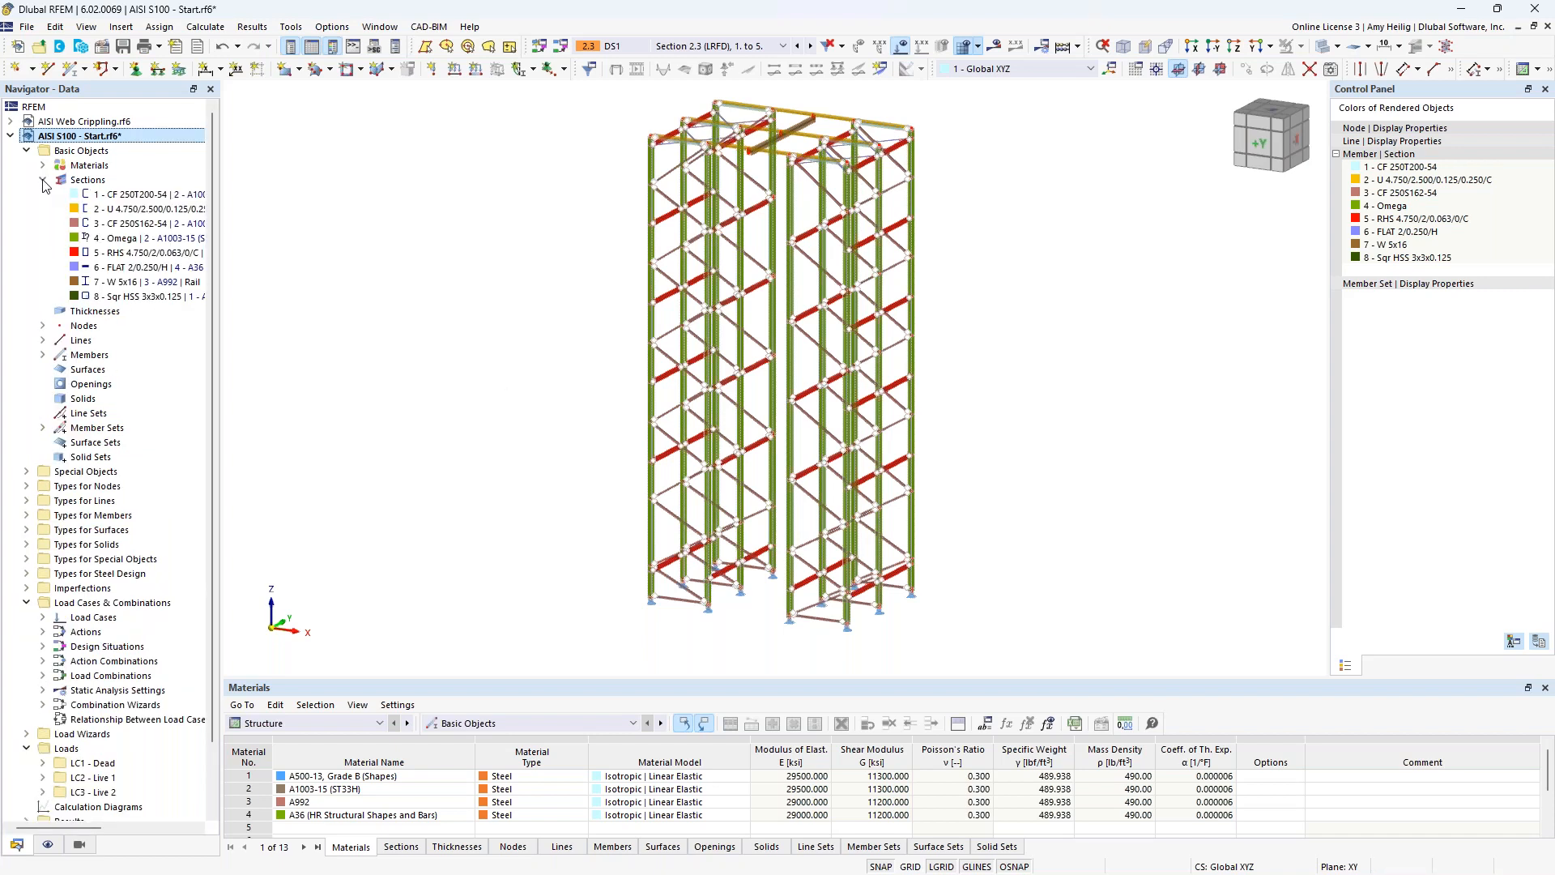
pyautogui.rightClick(87, 181)
pyautogui.click(131, 203)
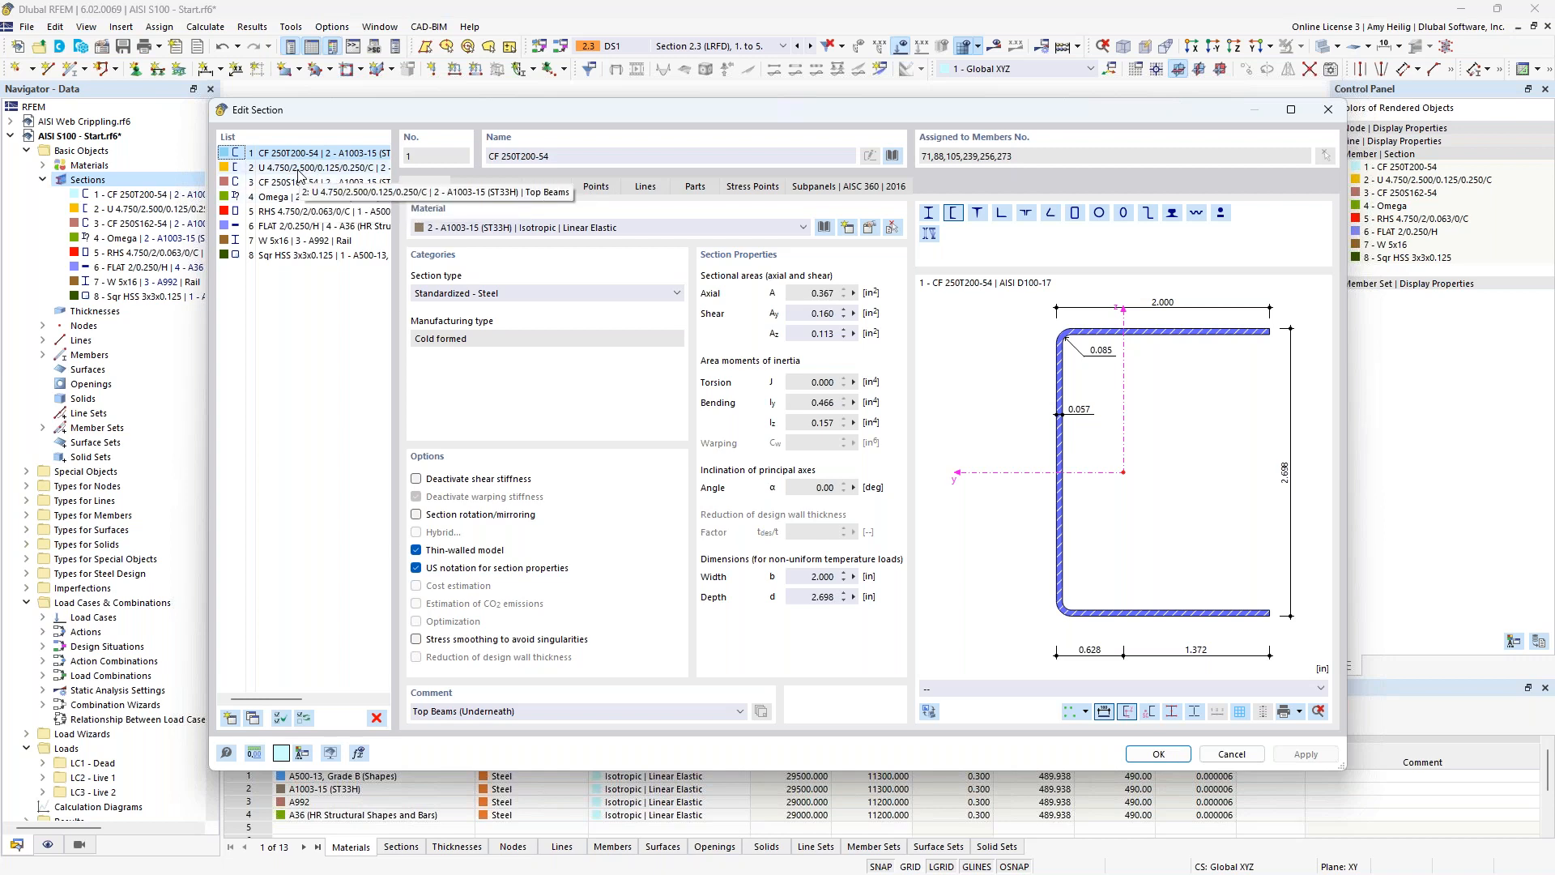
pyautogui.click(300, 169)
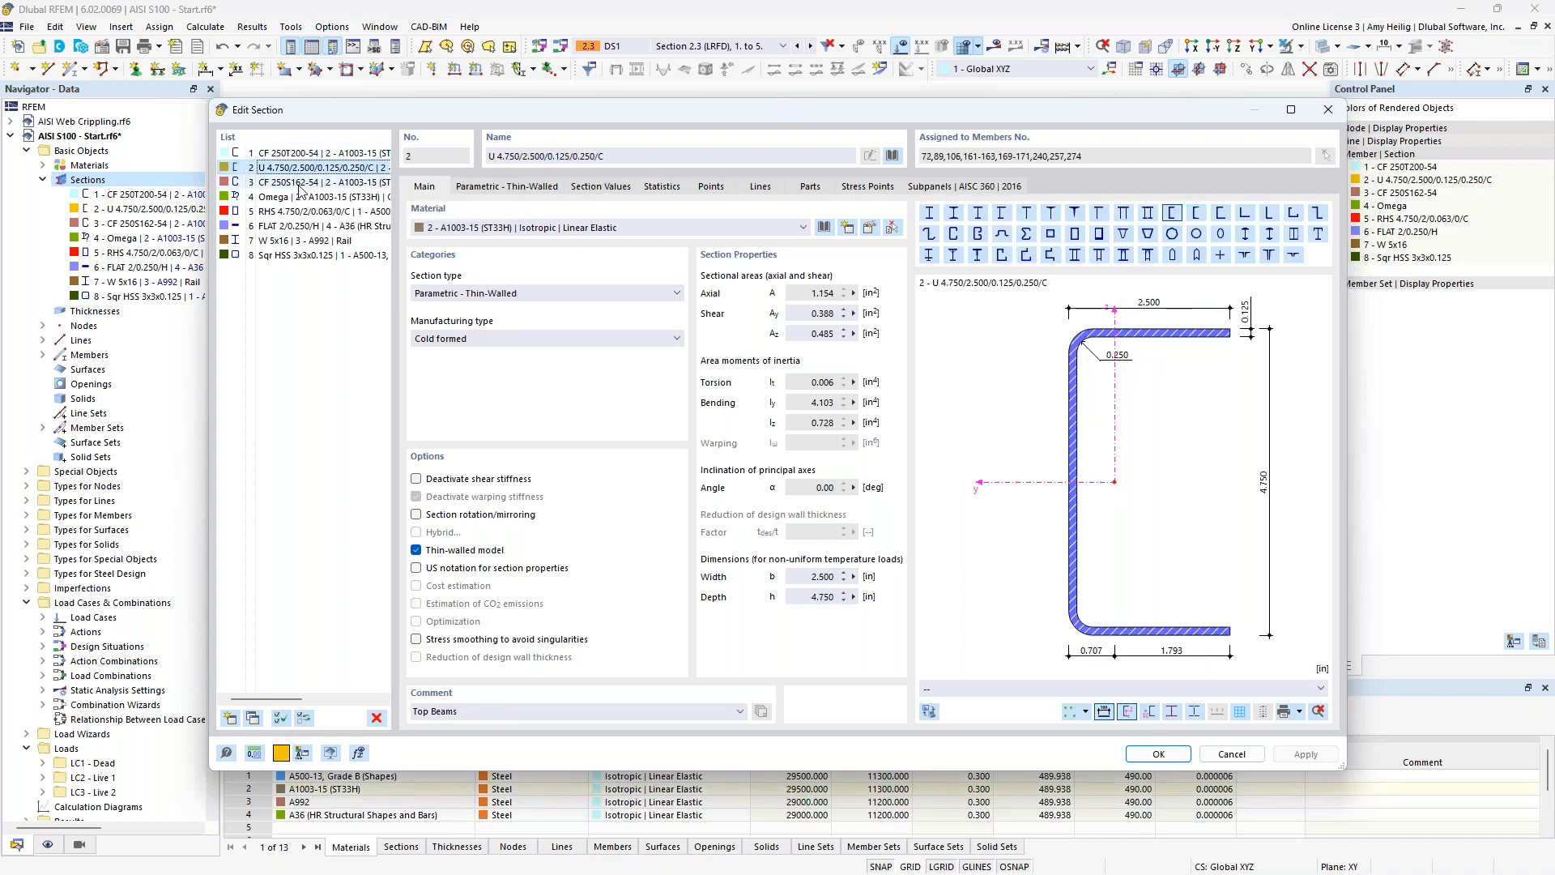
pyautogui.click(299, 183)
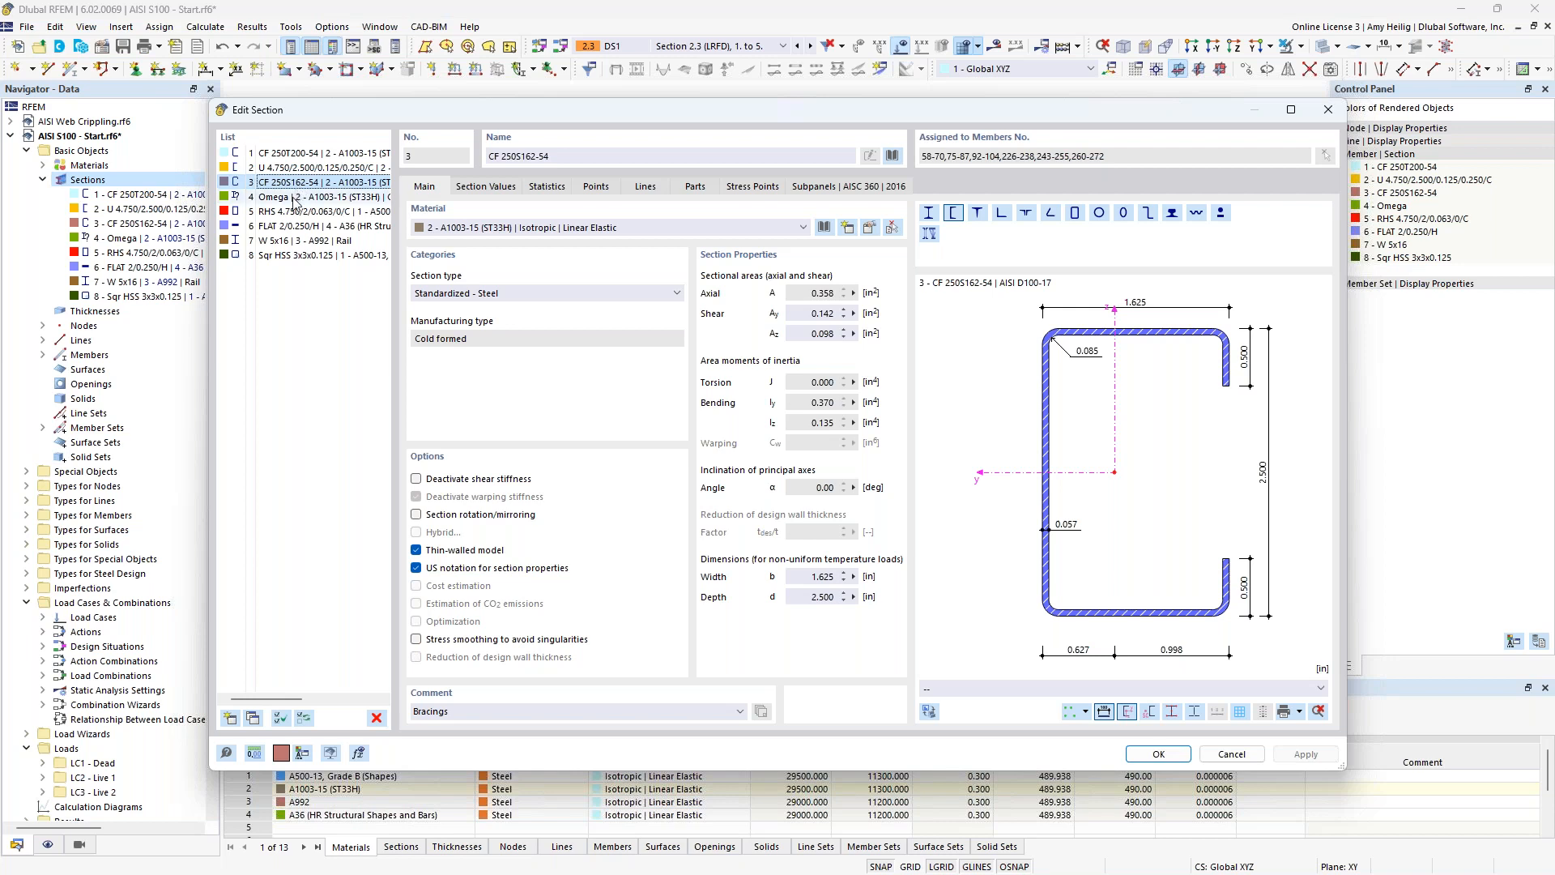
pyautogui.click(294, 198)
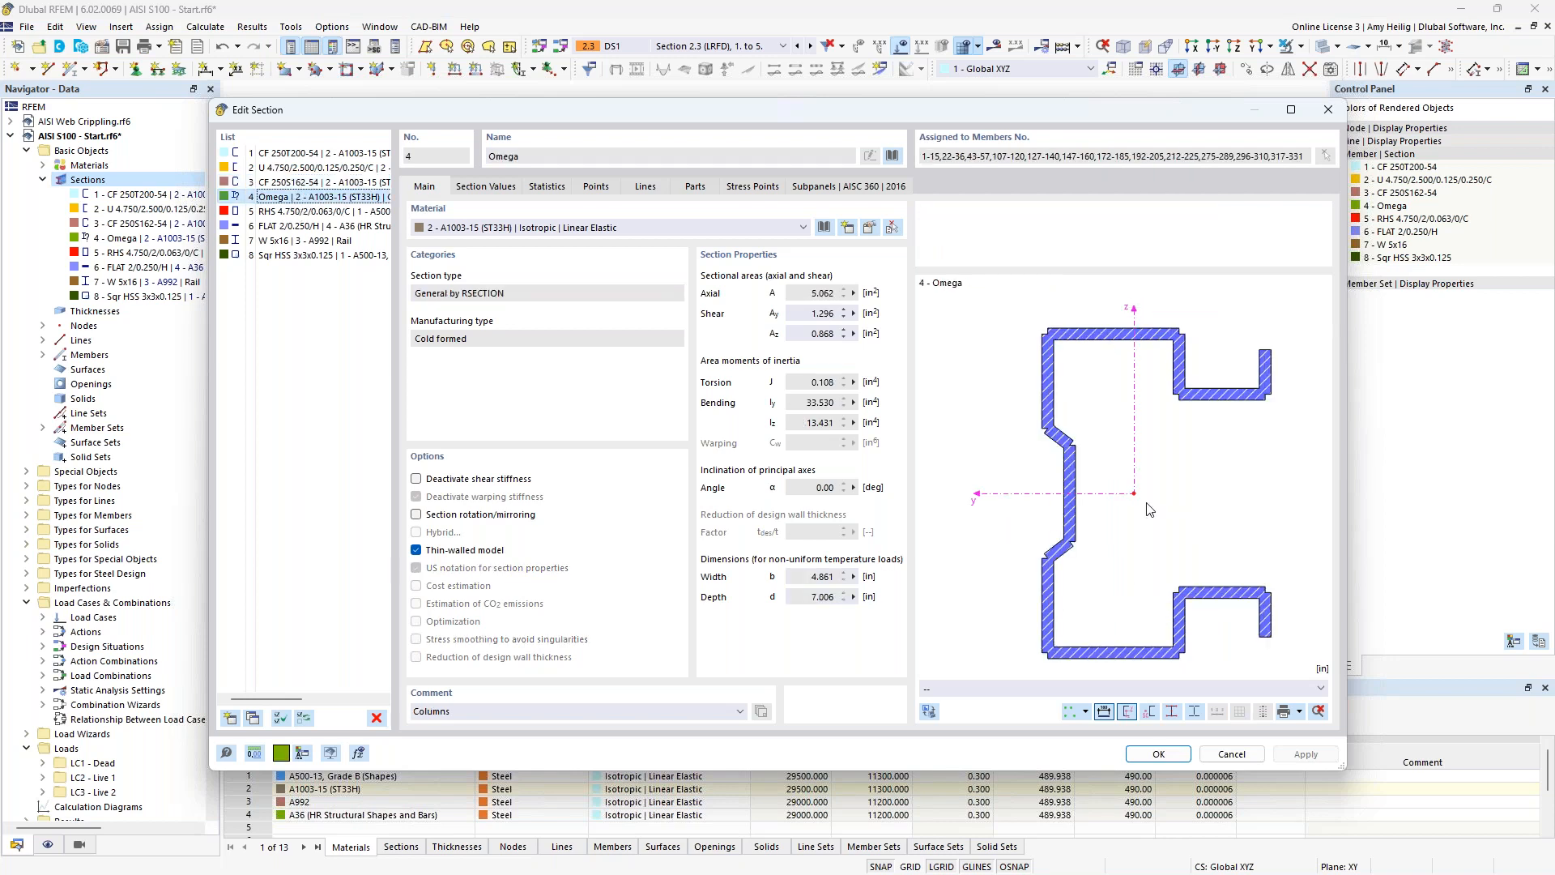
# Browse the standardized AISI D100-17 cold-formed channel series CS, CS-S, CU-T and HU in the section library without choosing a section.
pyautogui.click(891, 156)
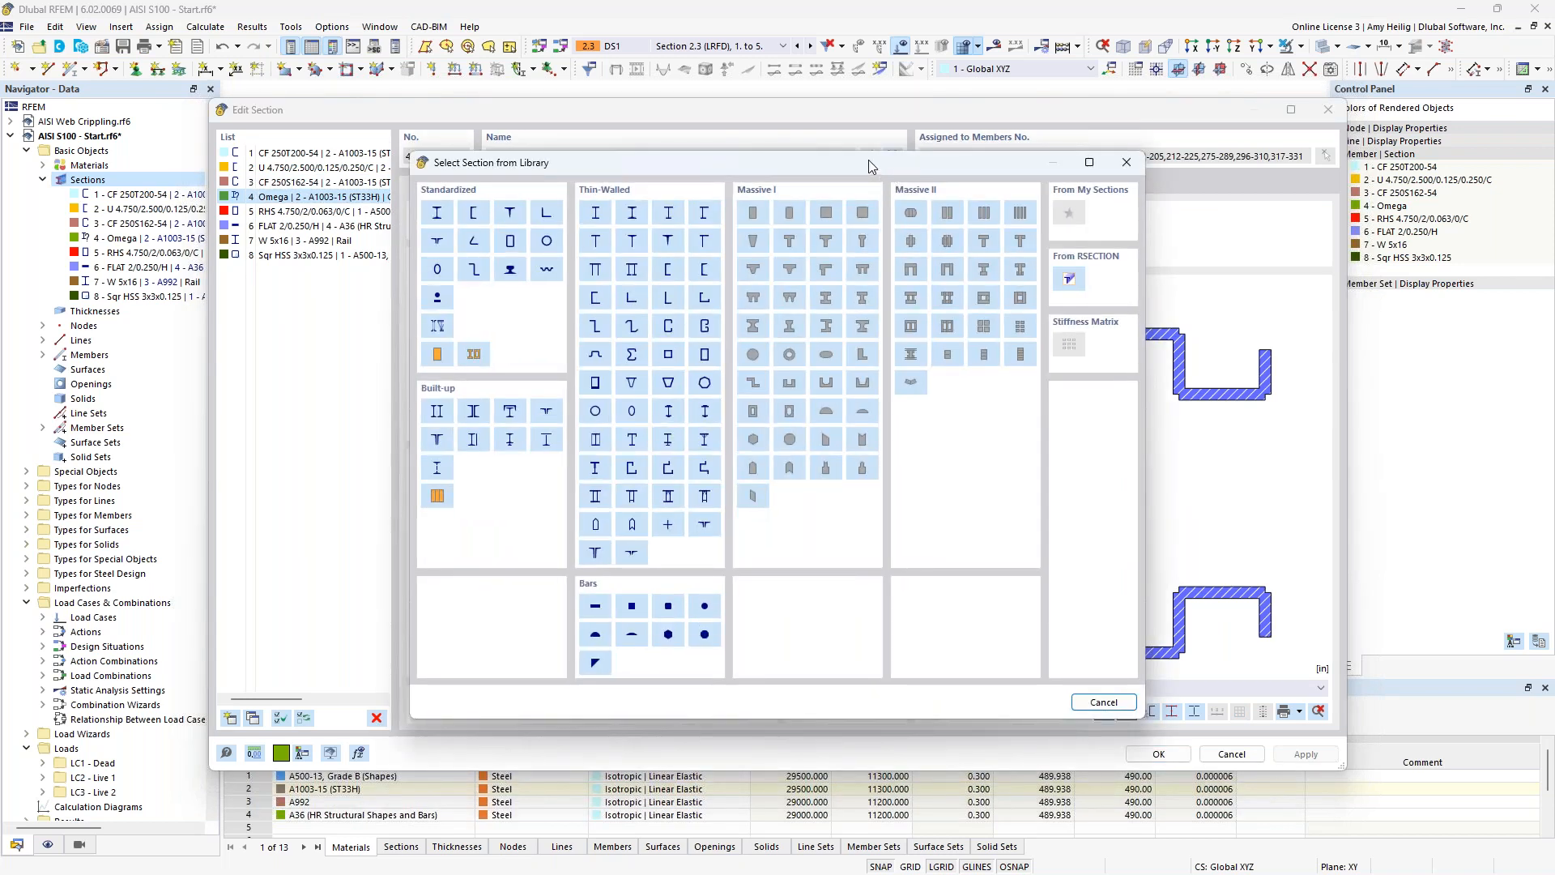
pyautogui.click(475, 215)
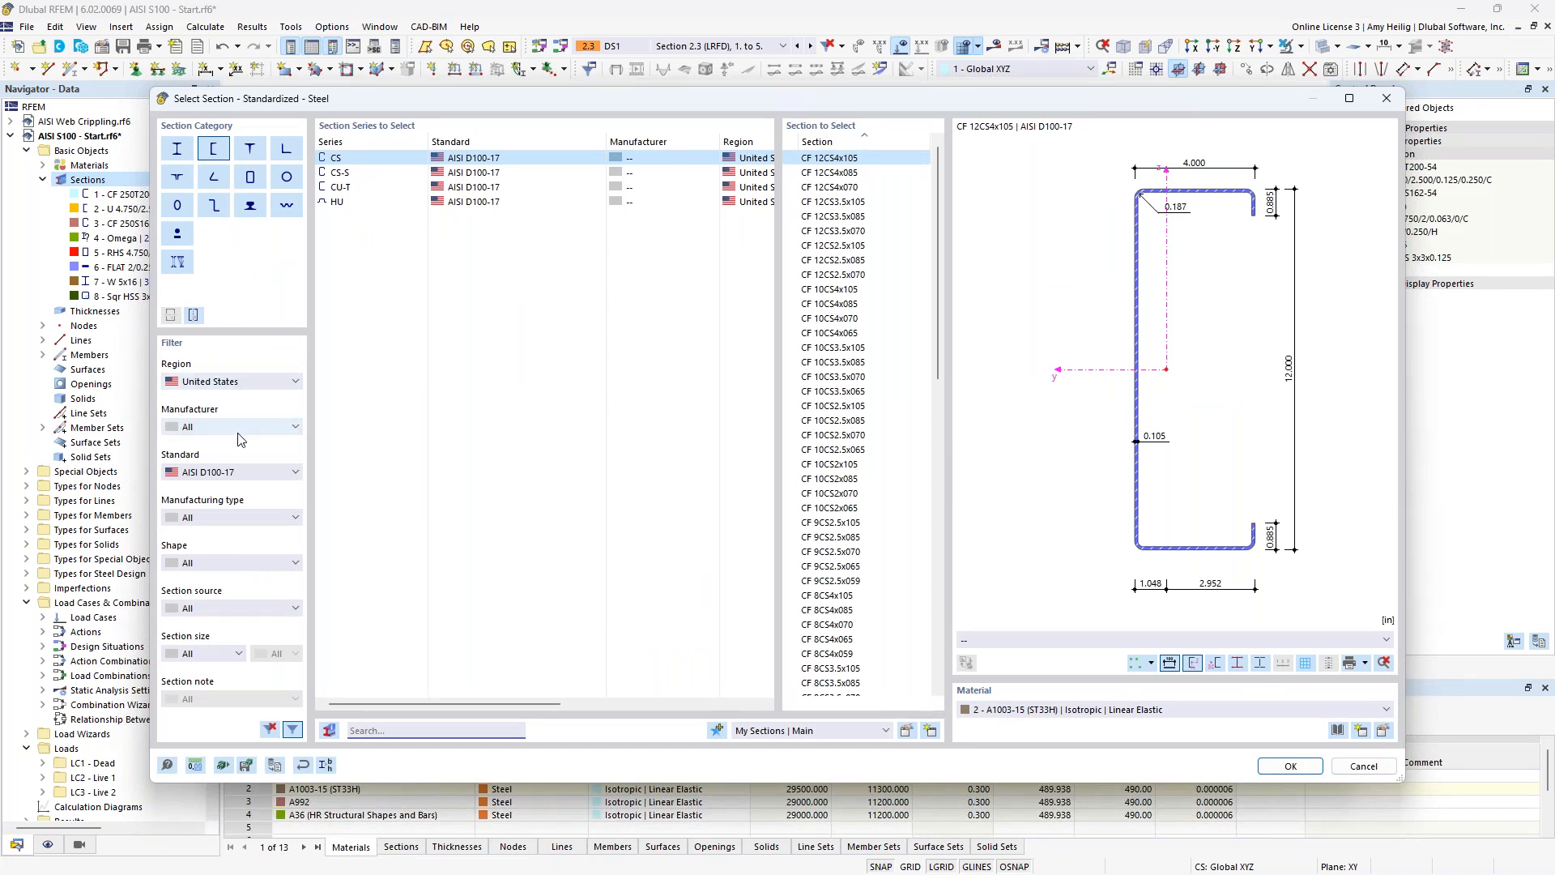
pyautogui.click(237, 472)
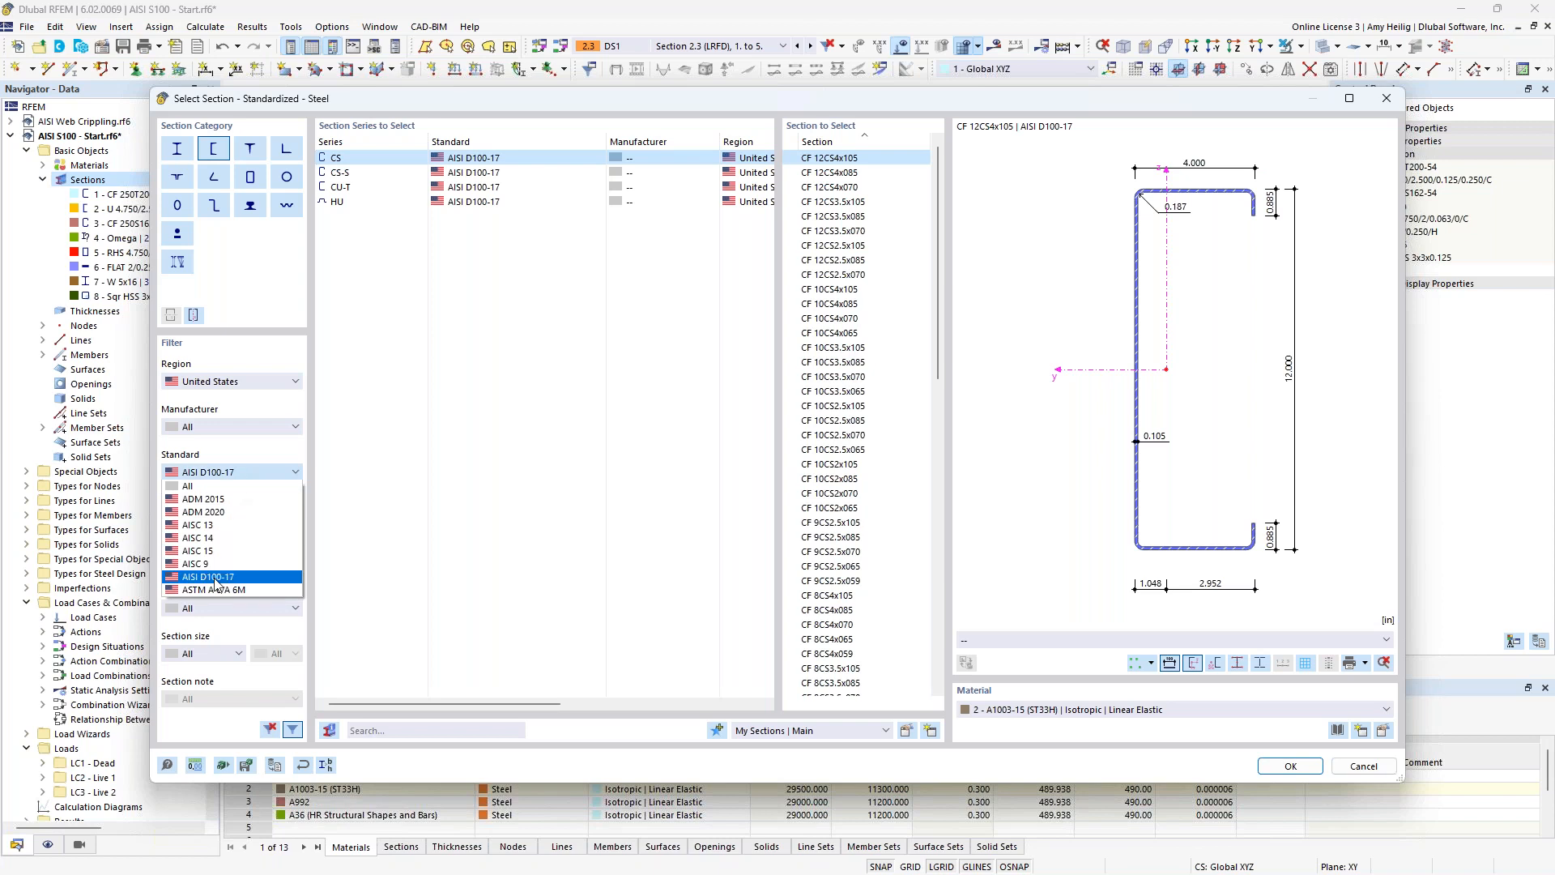
pyautogui.click(462, 374)
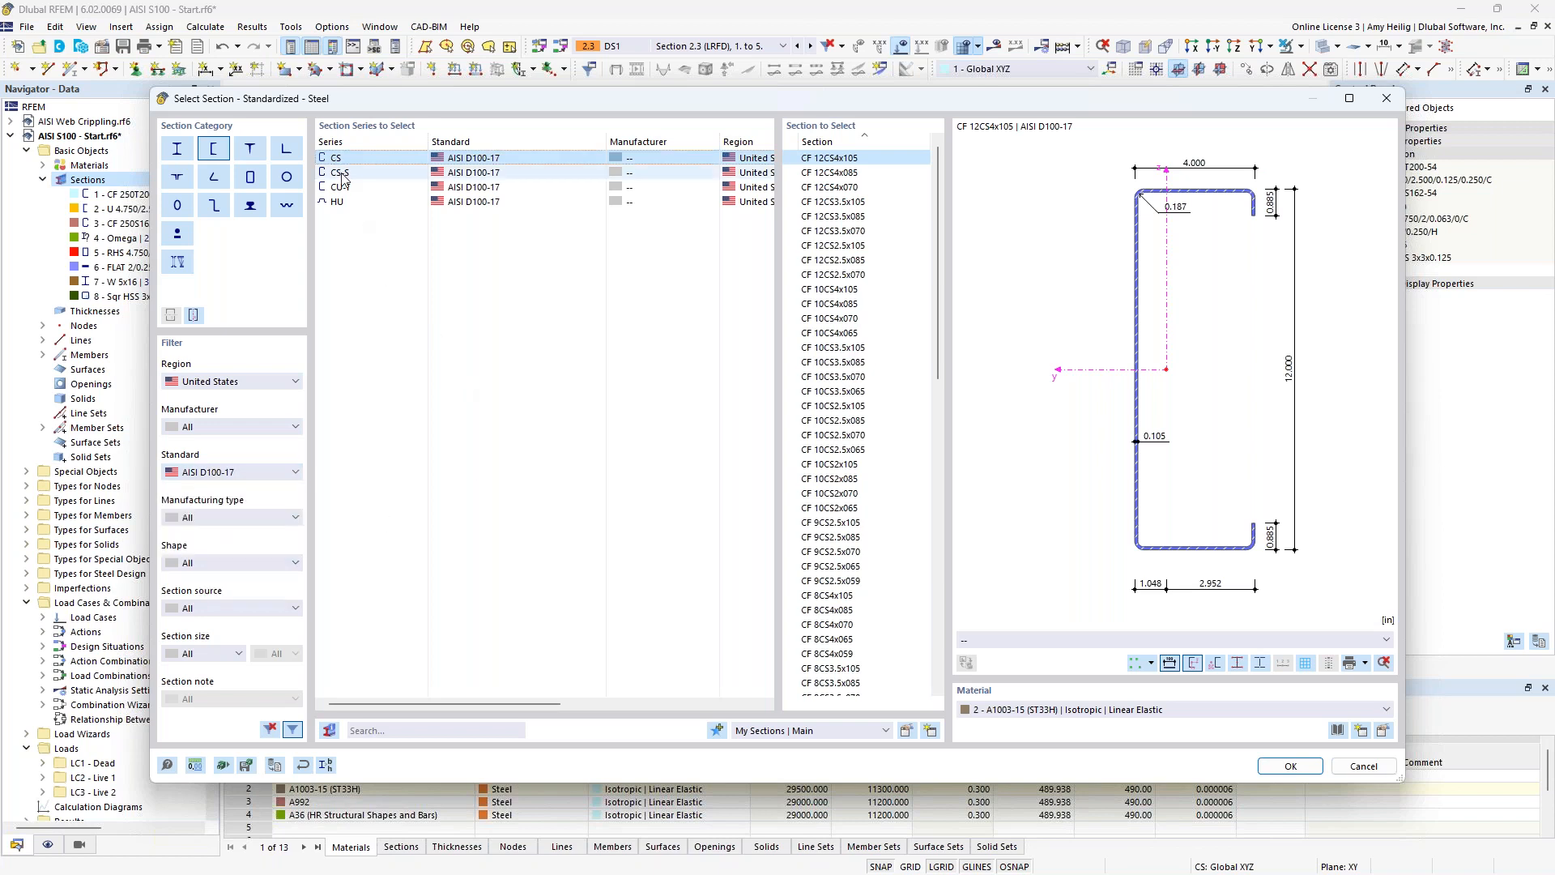
pyautogui.click(342, 174)
pyautogui.click(344, 187)
pyautogui.click(343, 202)
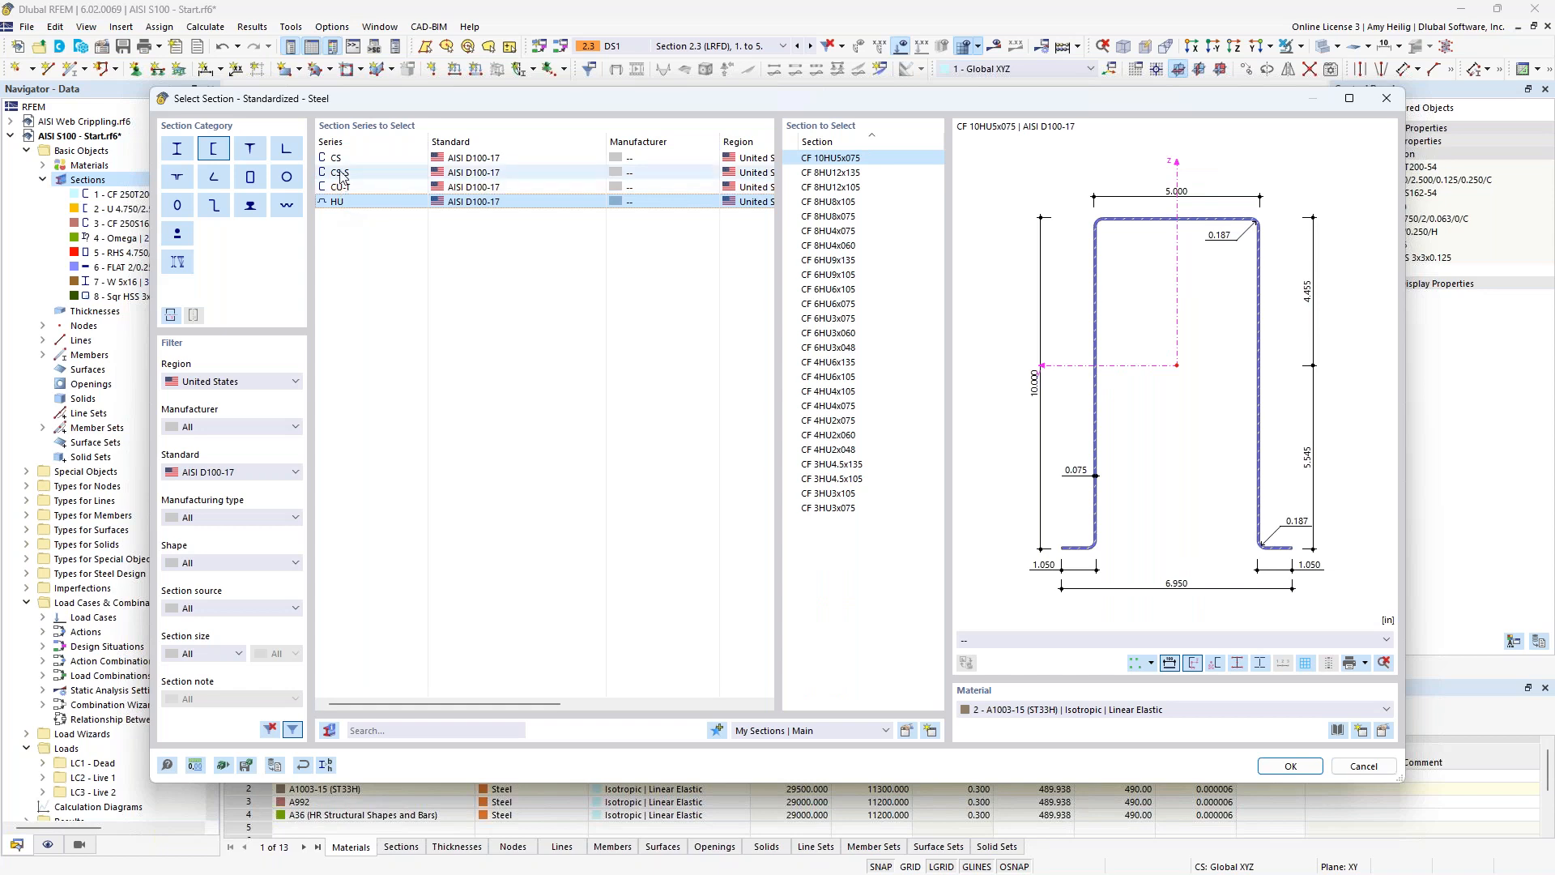
pyautogui.click(340, 173)
pyautogui.scroll(-6, 838, 403)
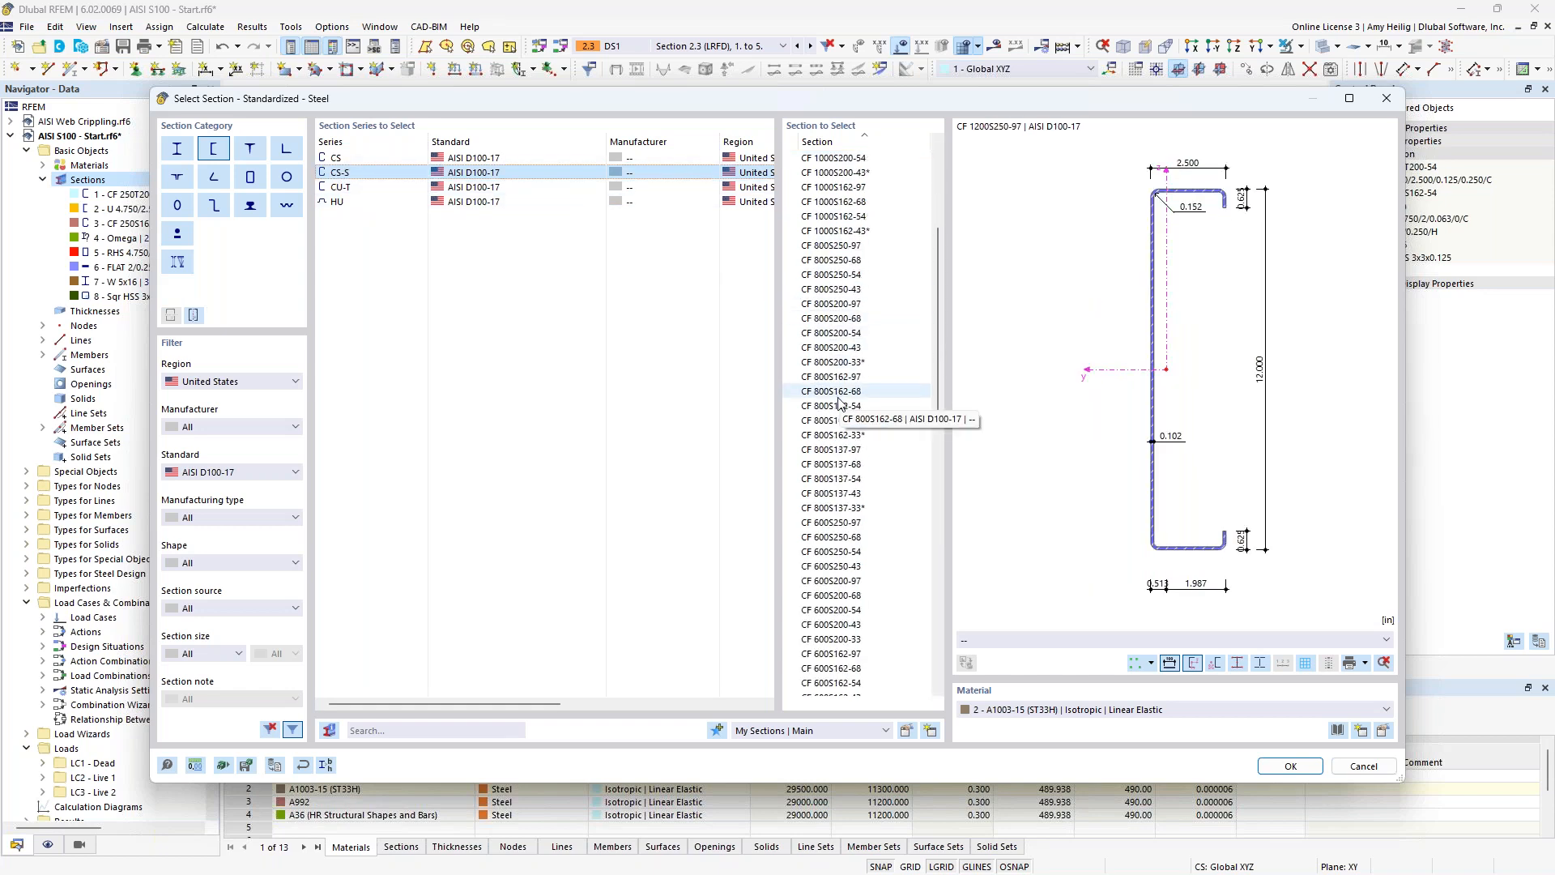
pyautogui.click(1363, 765)
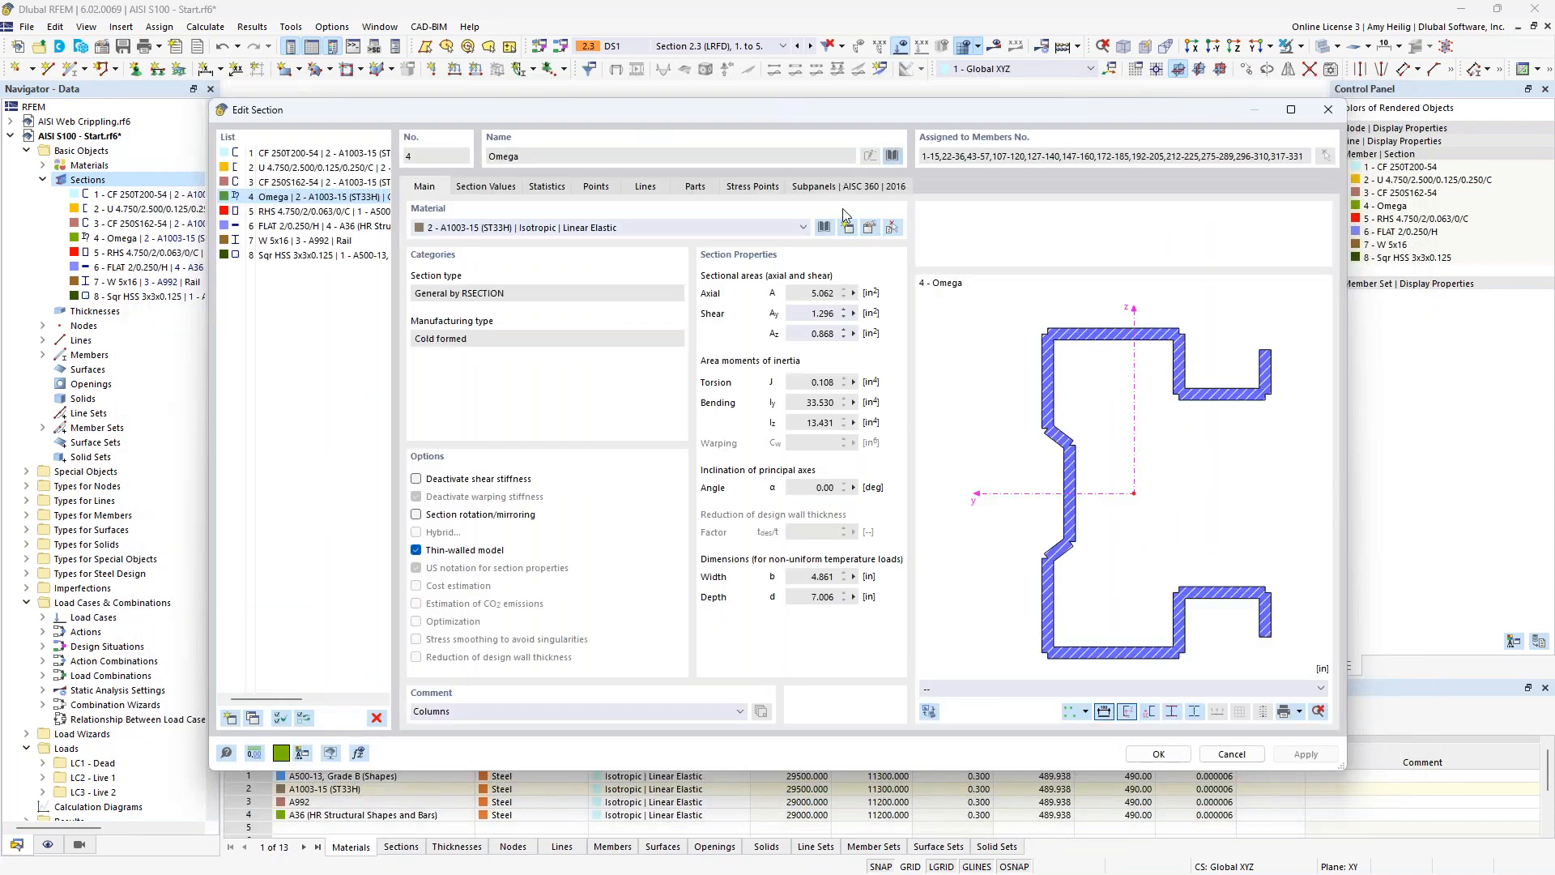
# Locate the option for importing a section from RSECTION in the section library, and close the library without importing.
pyautogui.click(892, 157)
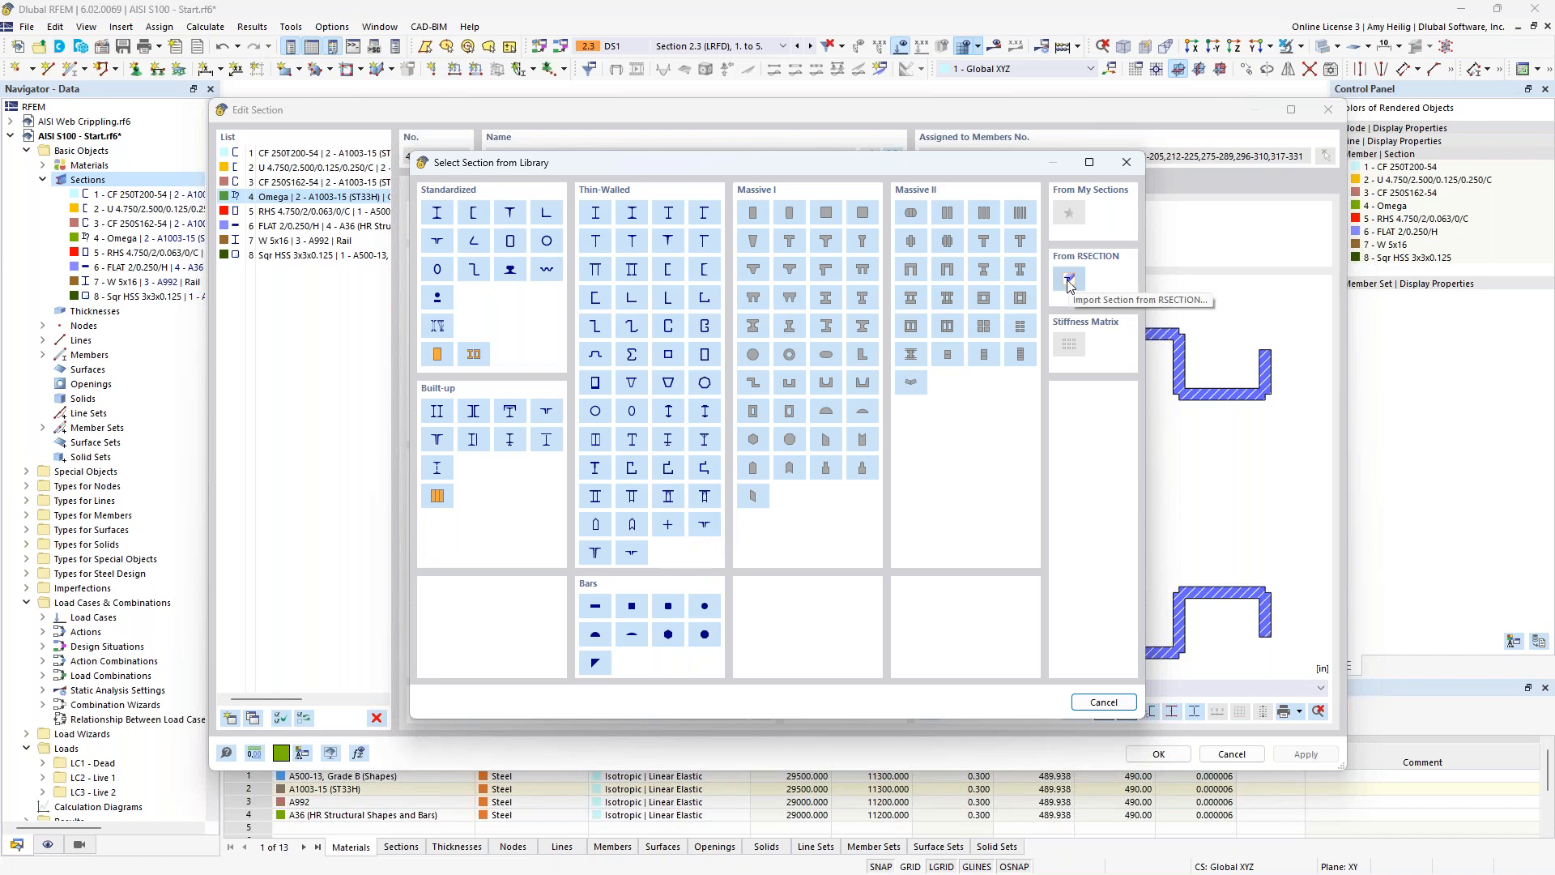
pyautogui.moveTo(1038, 161)
pyautogui.mouseDown()
pyautogui.moveTo(896, 149)
pyautogui.moveTo(1015, 160)
pyautogui.mouseUp()
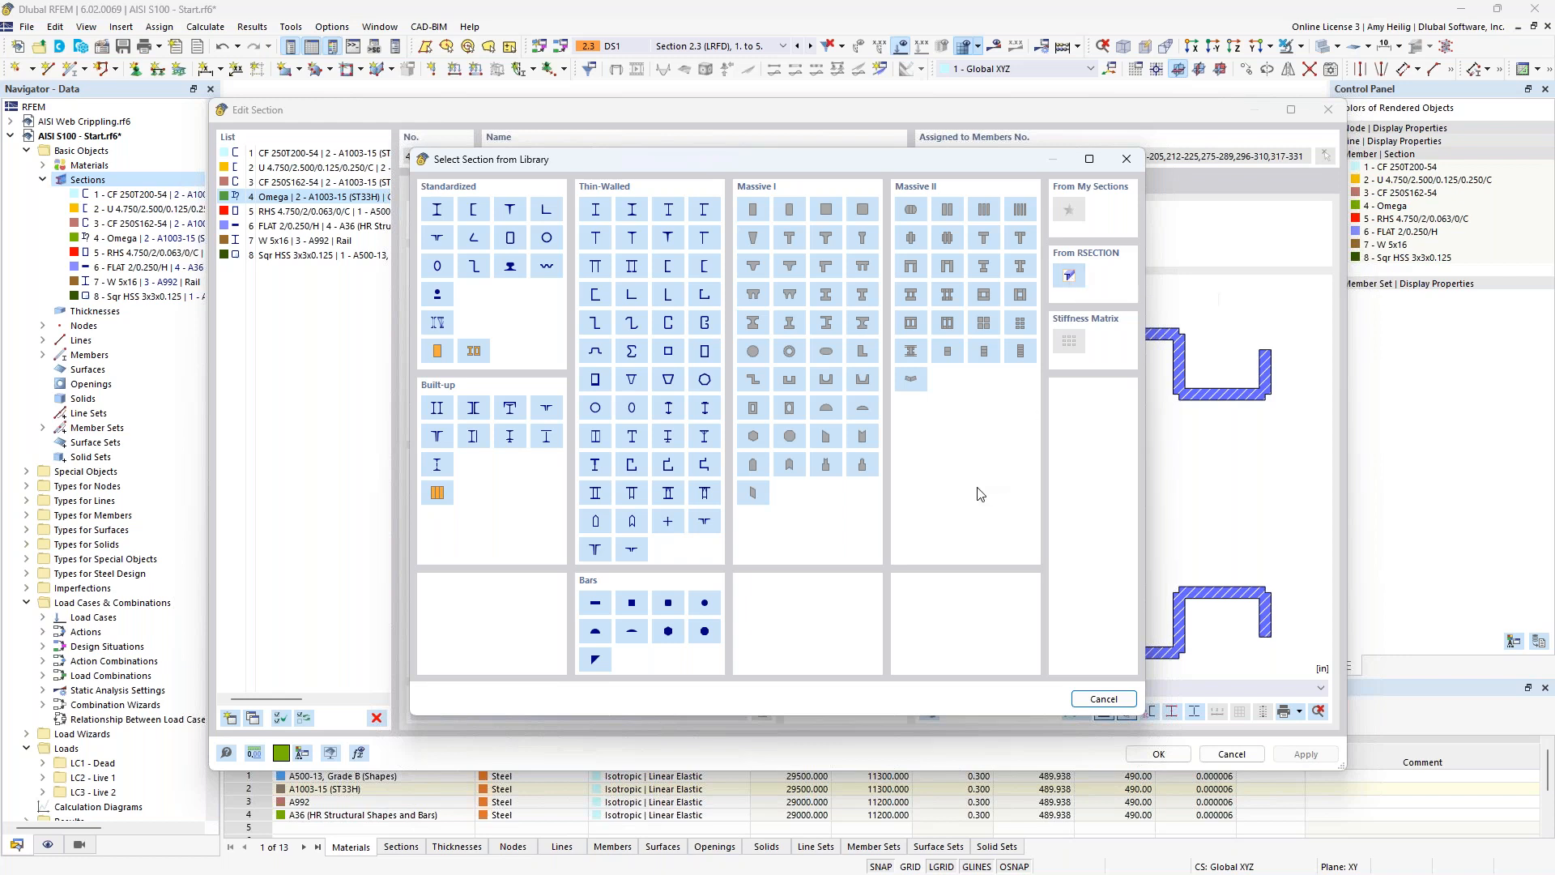
pyautogui.click(1103, 699)
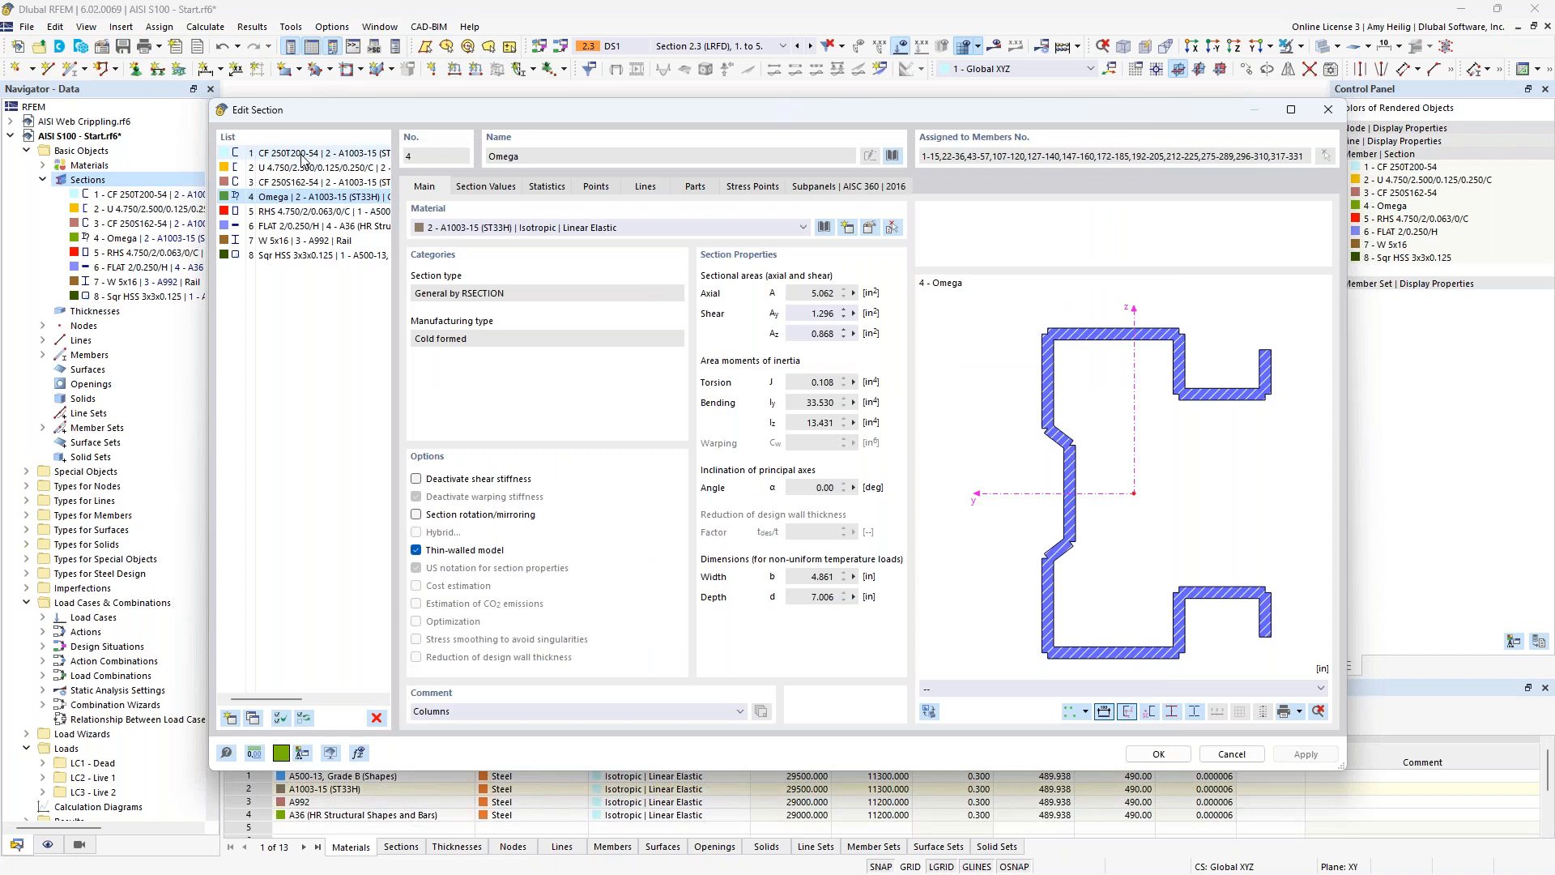
# Browse the AISI S100-16 steel series A572-15, A792-10(2015) and A875-13 for section CF 250T200-54, and close the library and section editor without changes.
pyautogui.click(302, 154)
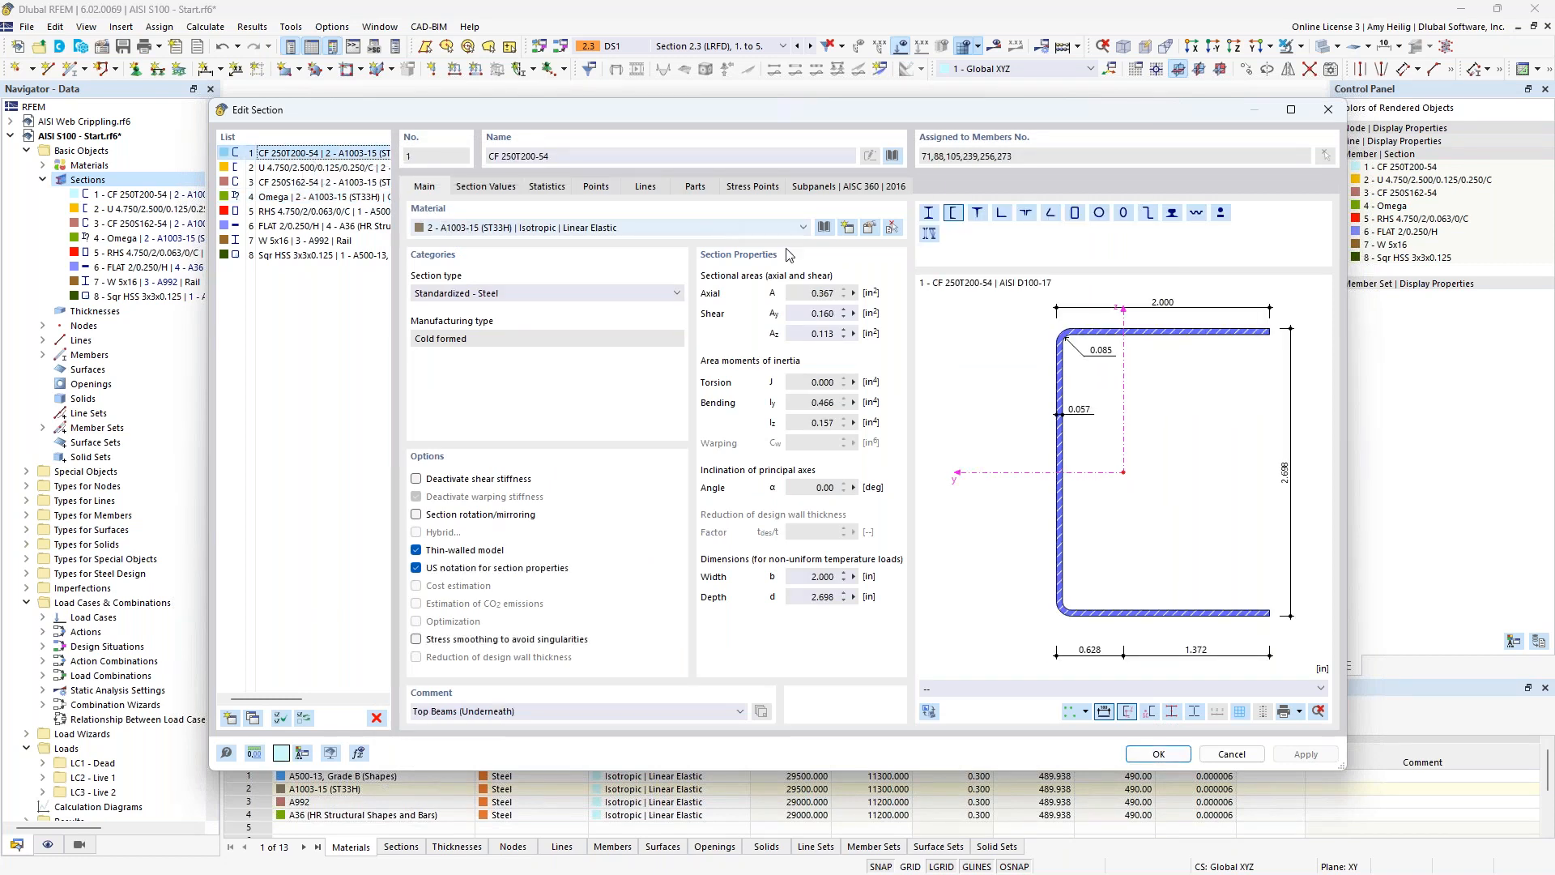
pyautogui.click(823, 228)
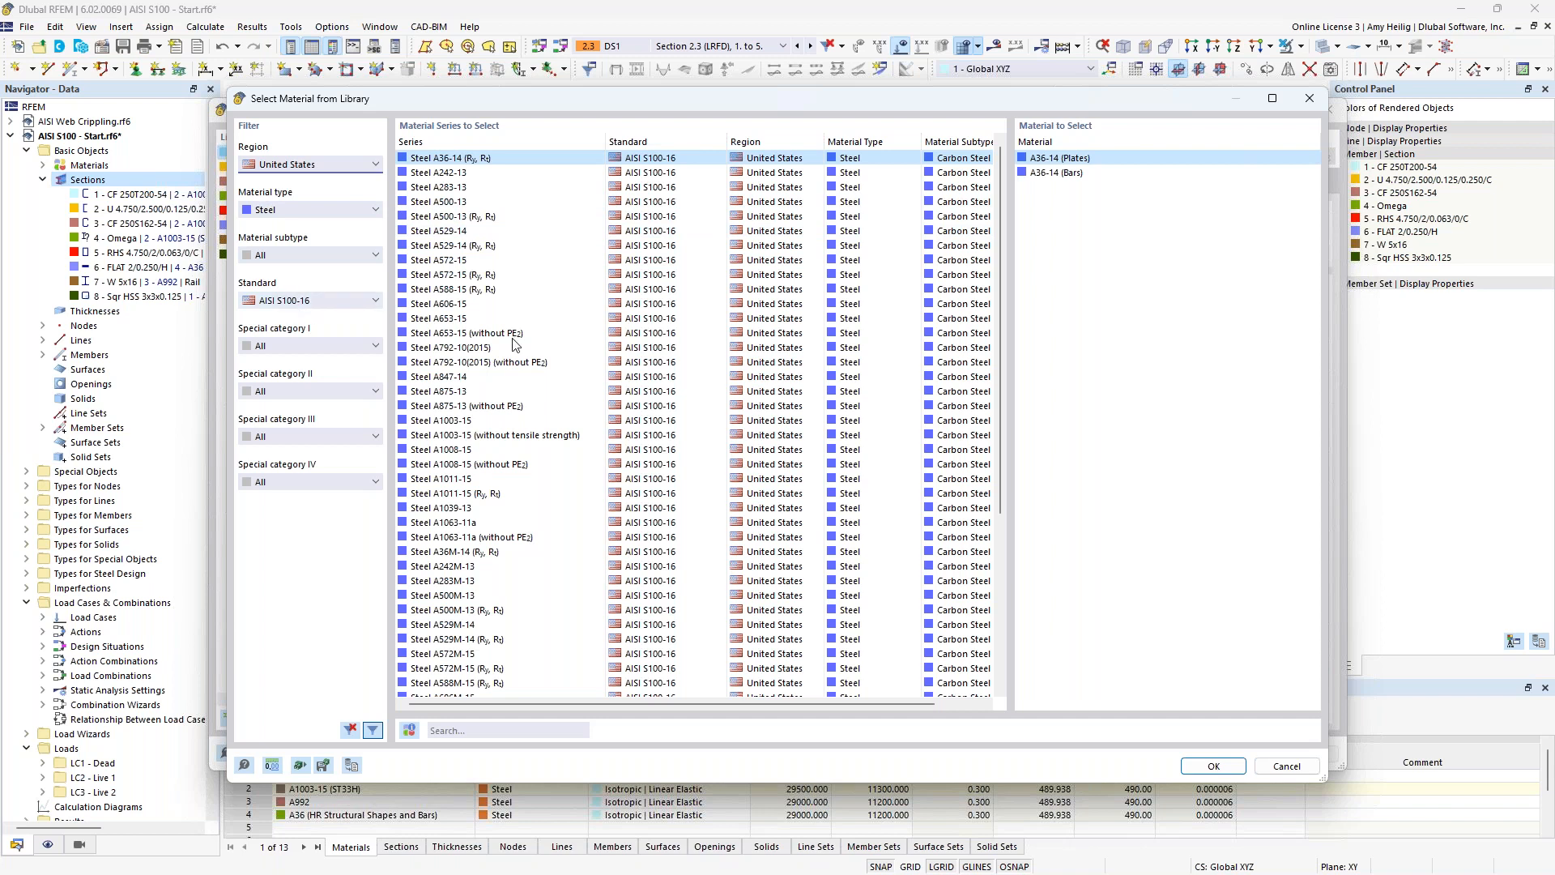
pyautogui.click(453, 275)
pyautogui.click(476, 350)
pyautogui.click(476, 392)
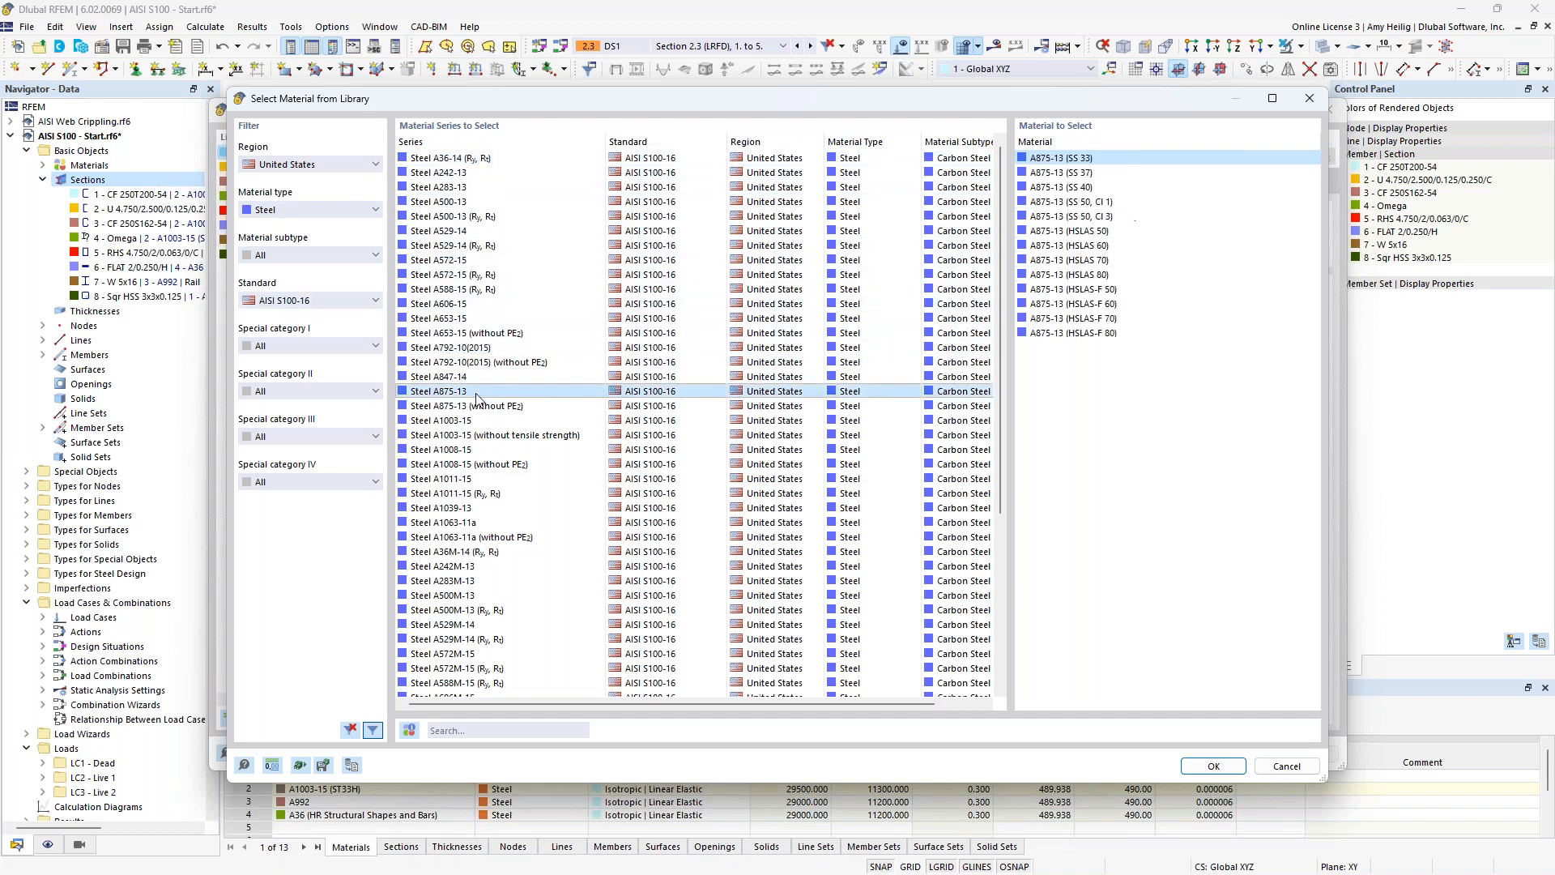
pyautogui.click(1286, 766)
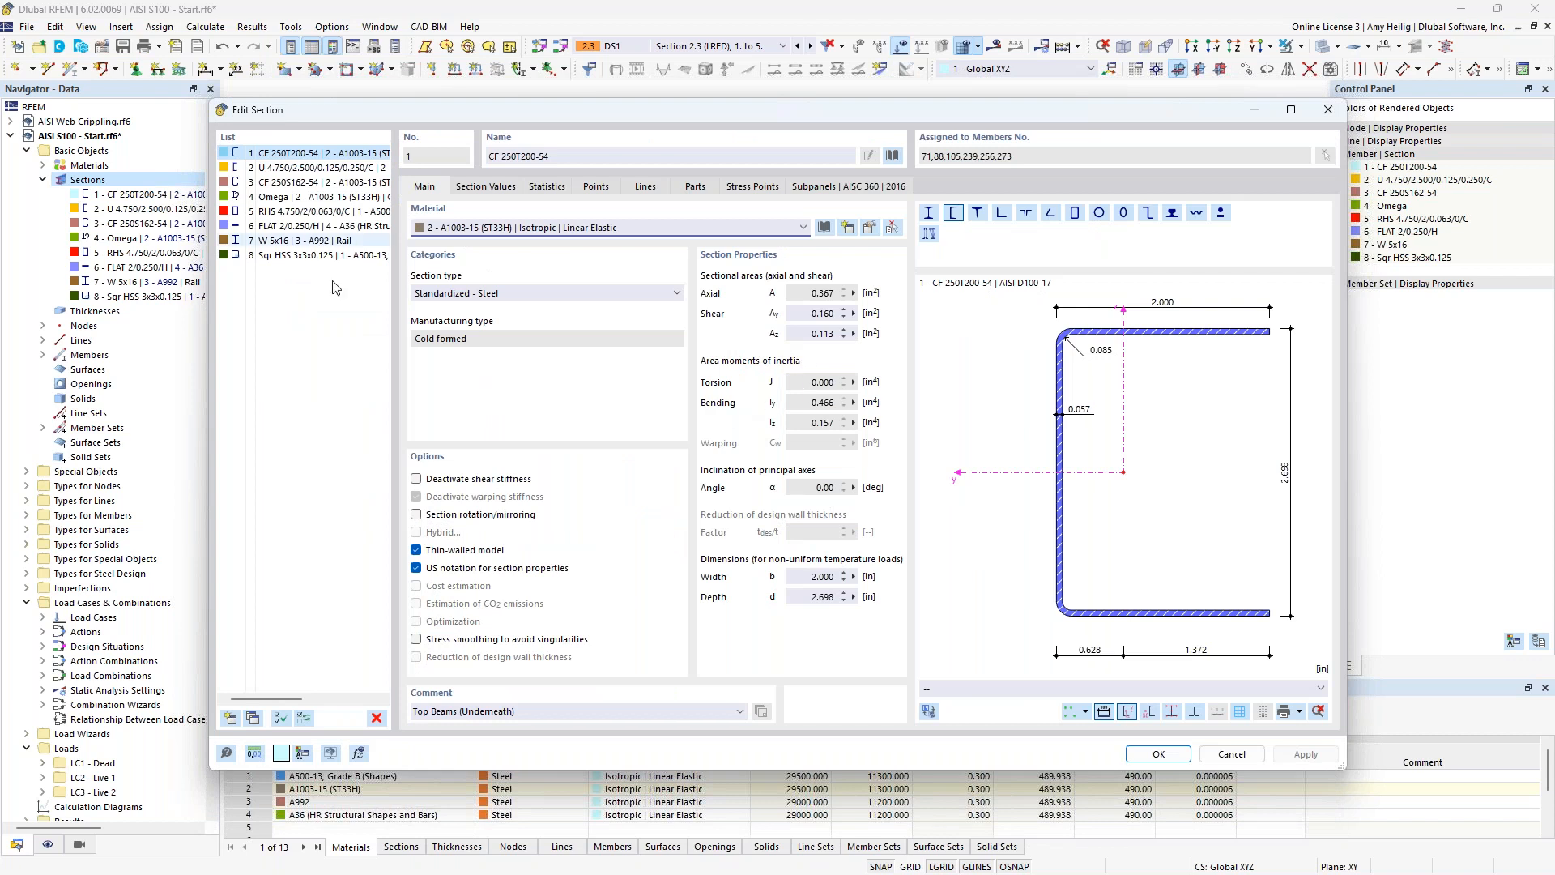
pyautogui.click(1231, 754)
# Highlight the members using the Omega section and examine the shape at the top of a corner column.
pyautogui.click(43, 166)
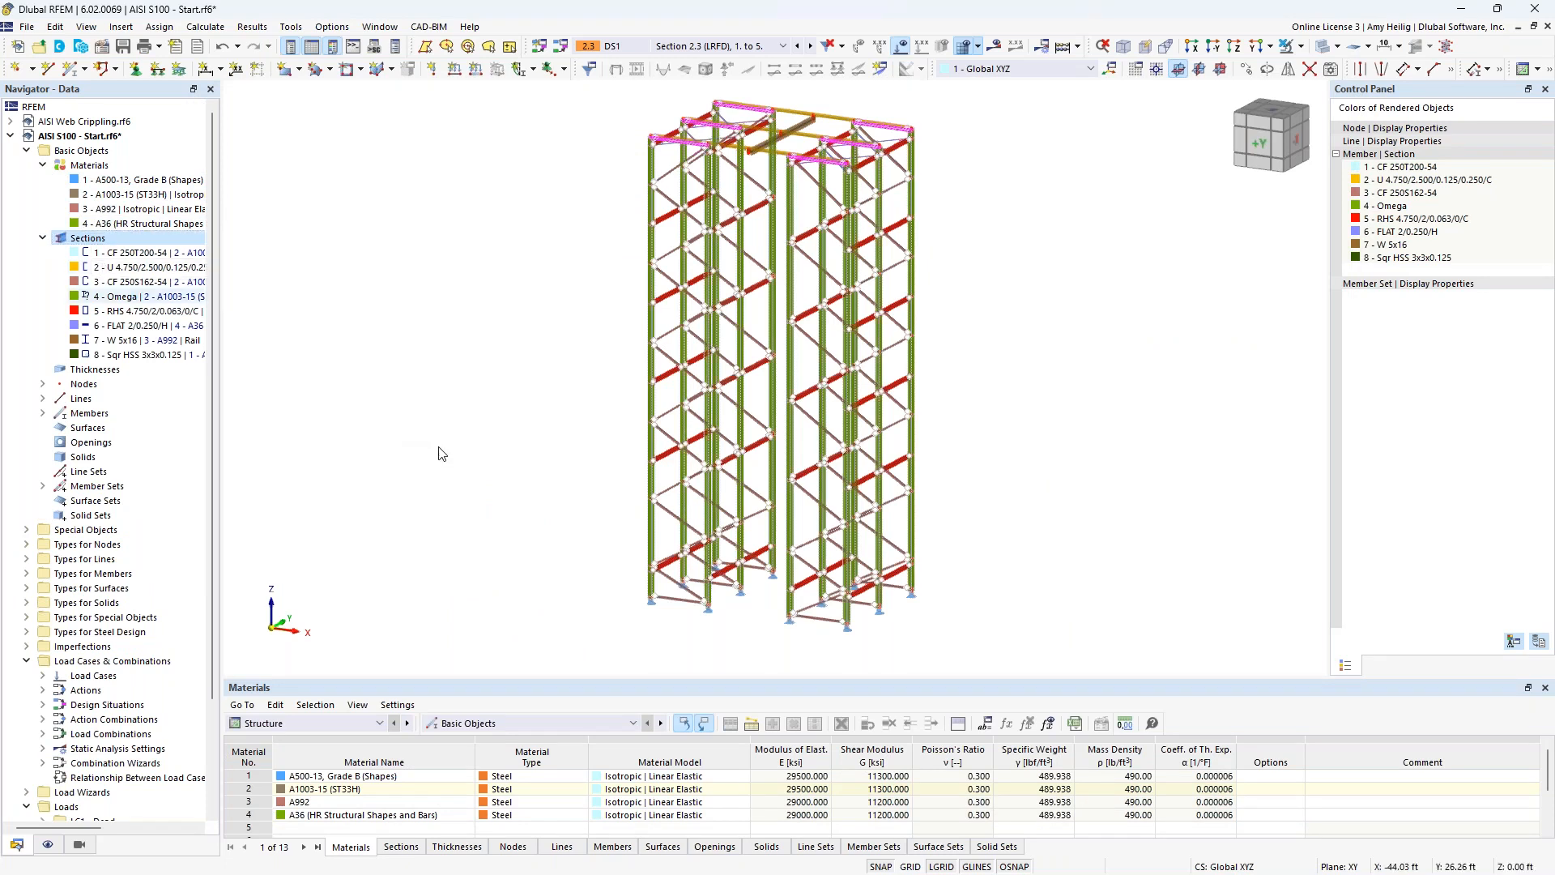
pyautogui.click(138, 297)
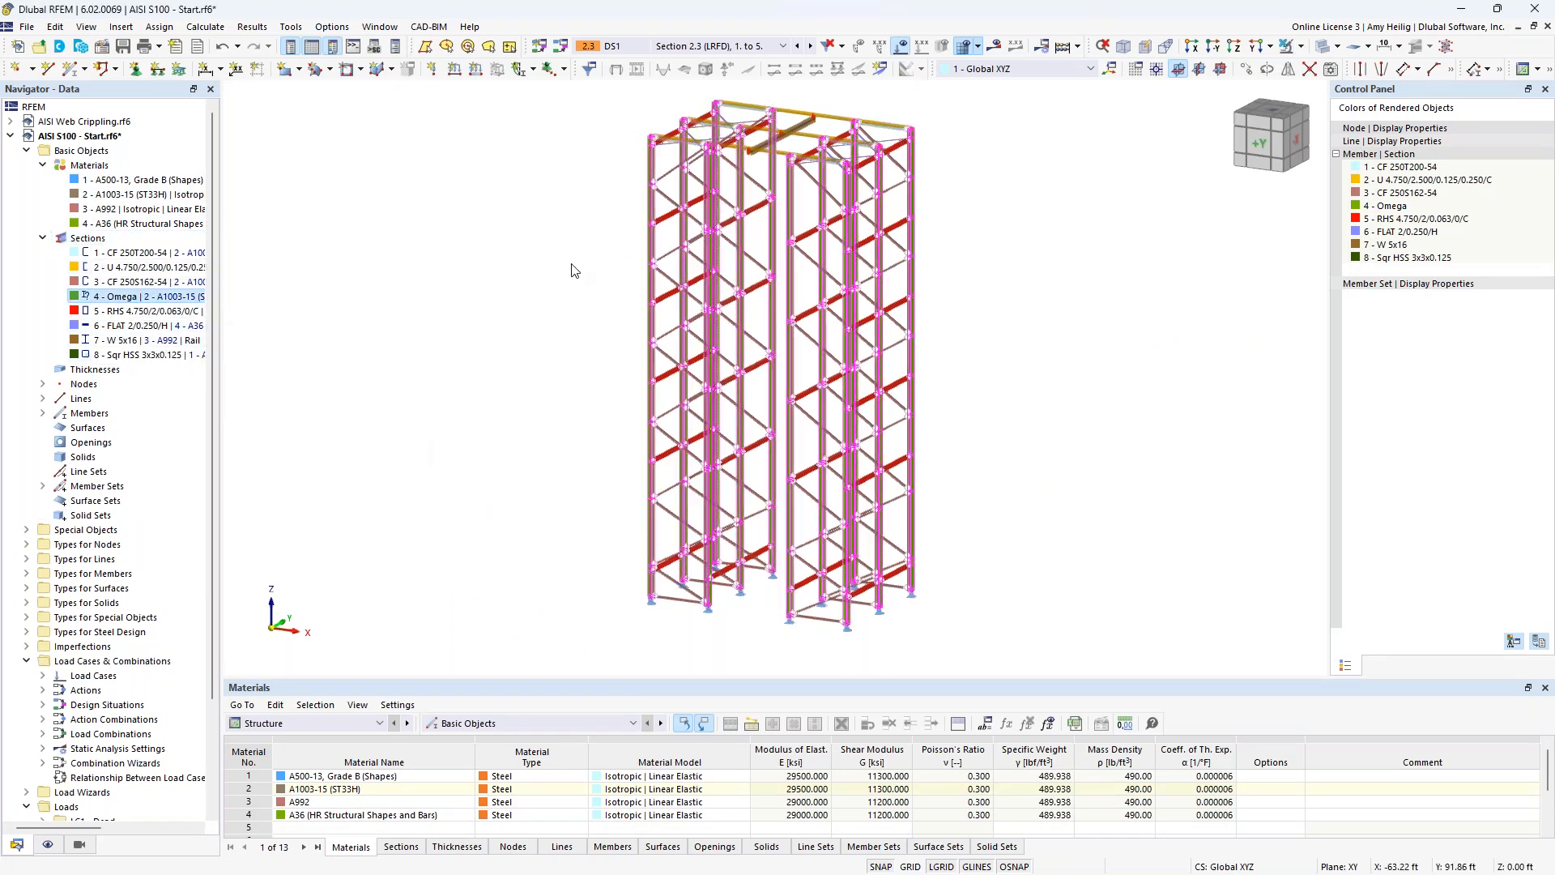
pyautogui.moveTo(576, 237); pyautogui.dragTo(635, 159, button='middle')
pyautogui.scroll(6, 648, 174)
pyautogui.scroll(6, 663, 191)
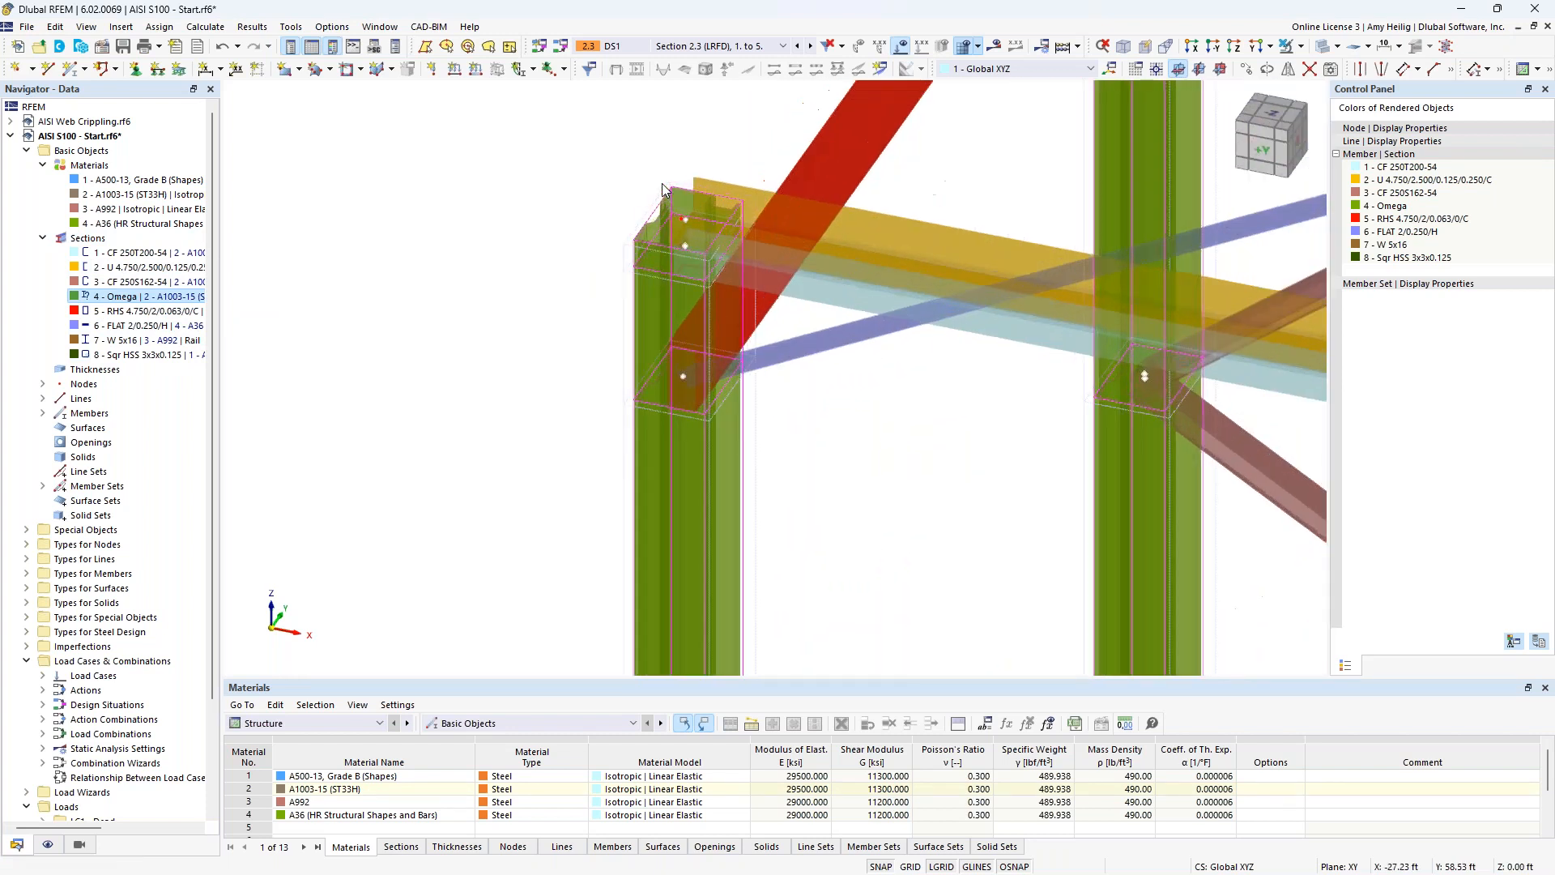
pyautogui.click(526, 170)
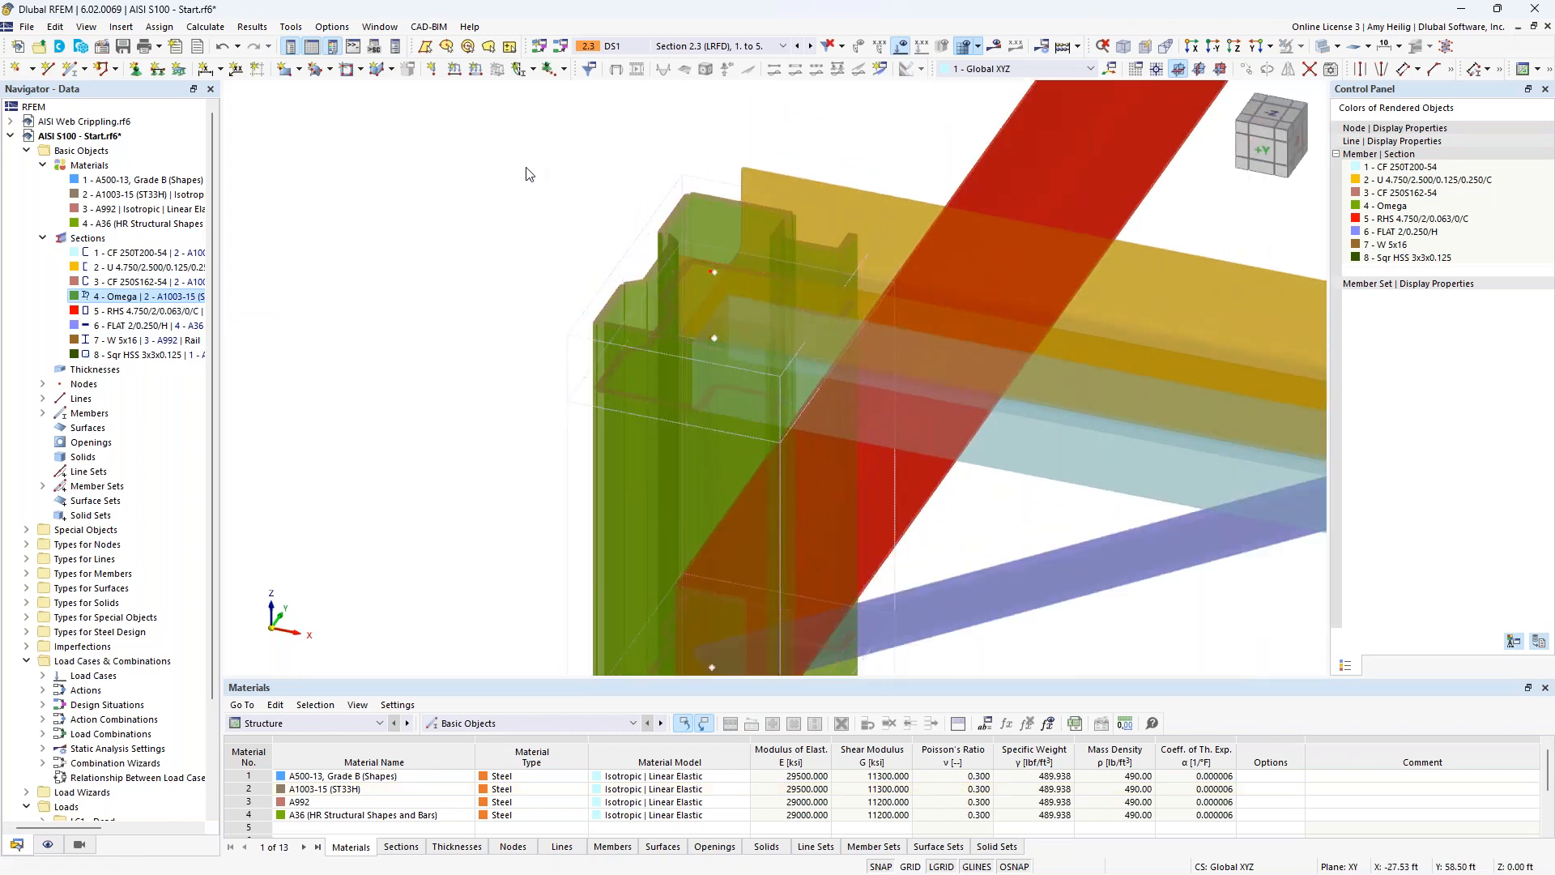
# Isolate the topmost Omega member of the corner column to examine its profile, and restore visibility of the whole model.
pyautogui.click(614, 357)
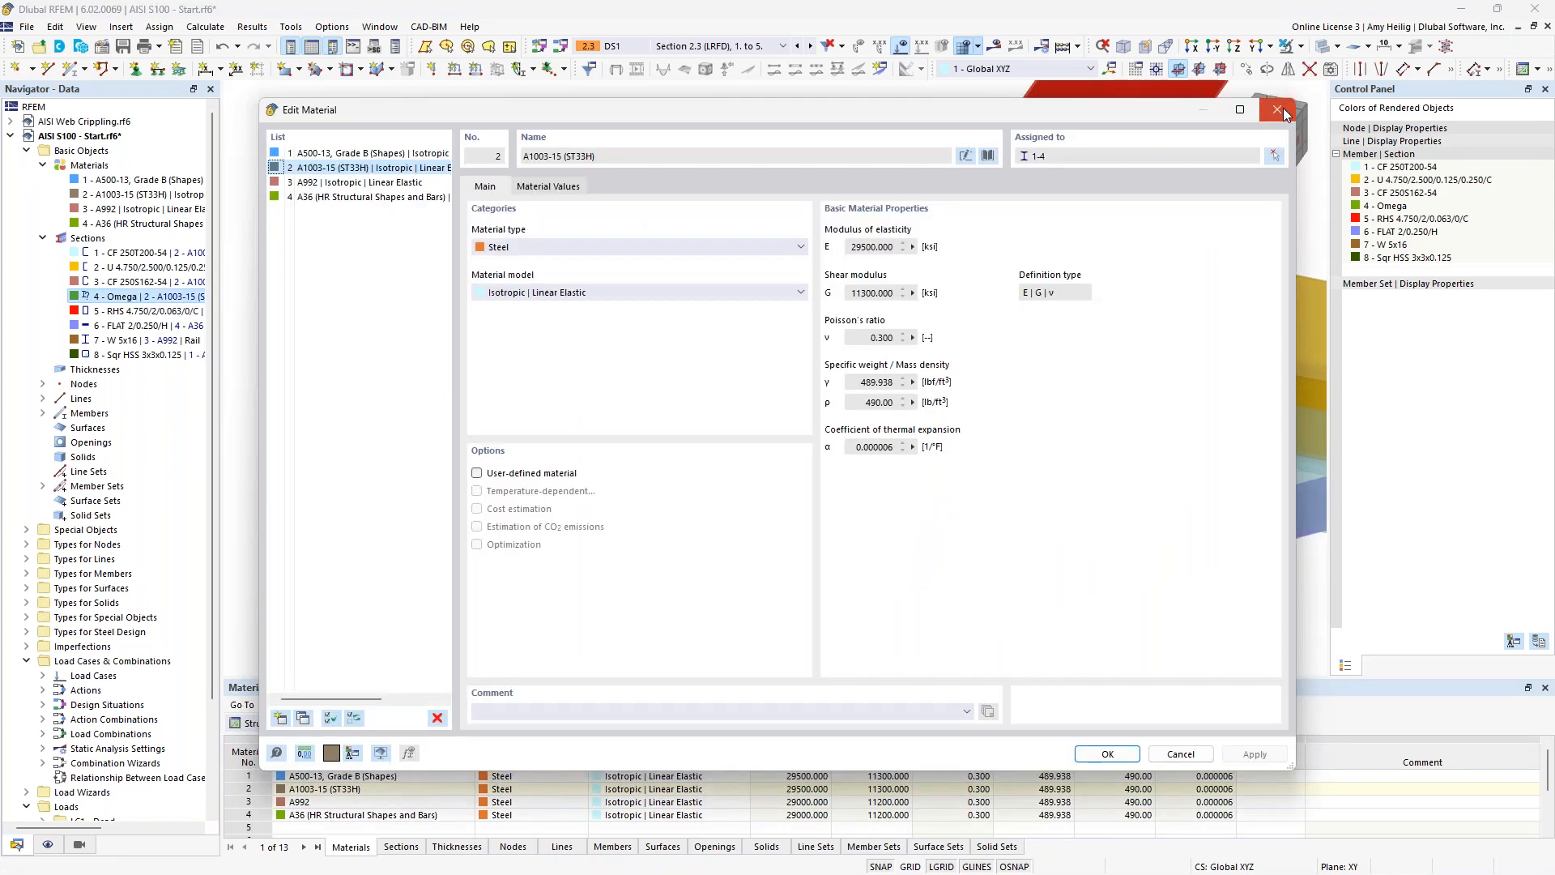
pyautogui.click(1278, 110)
pyautogui.click(1300, 47)
pyautogui.click(1361, 72)
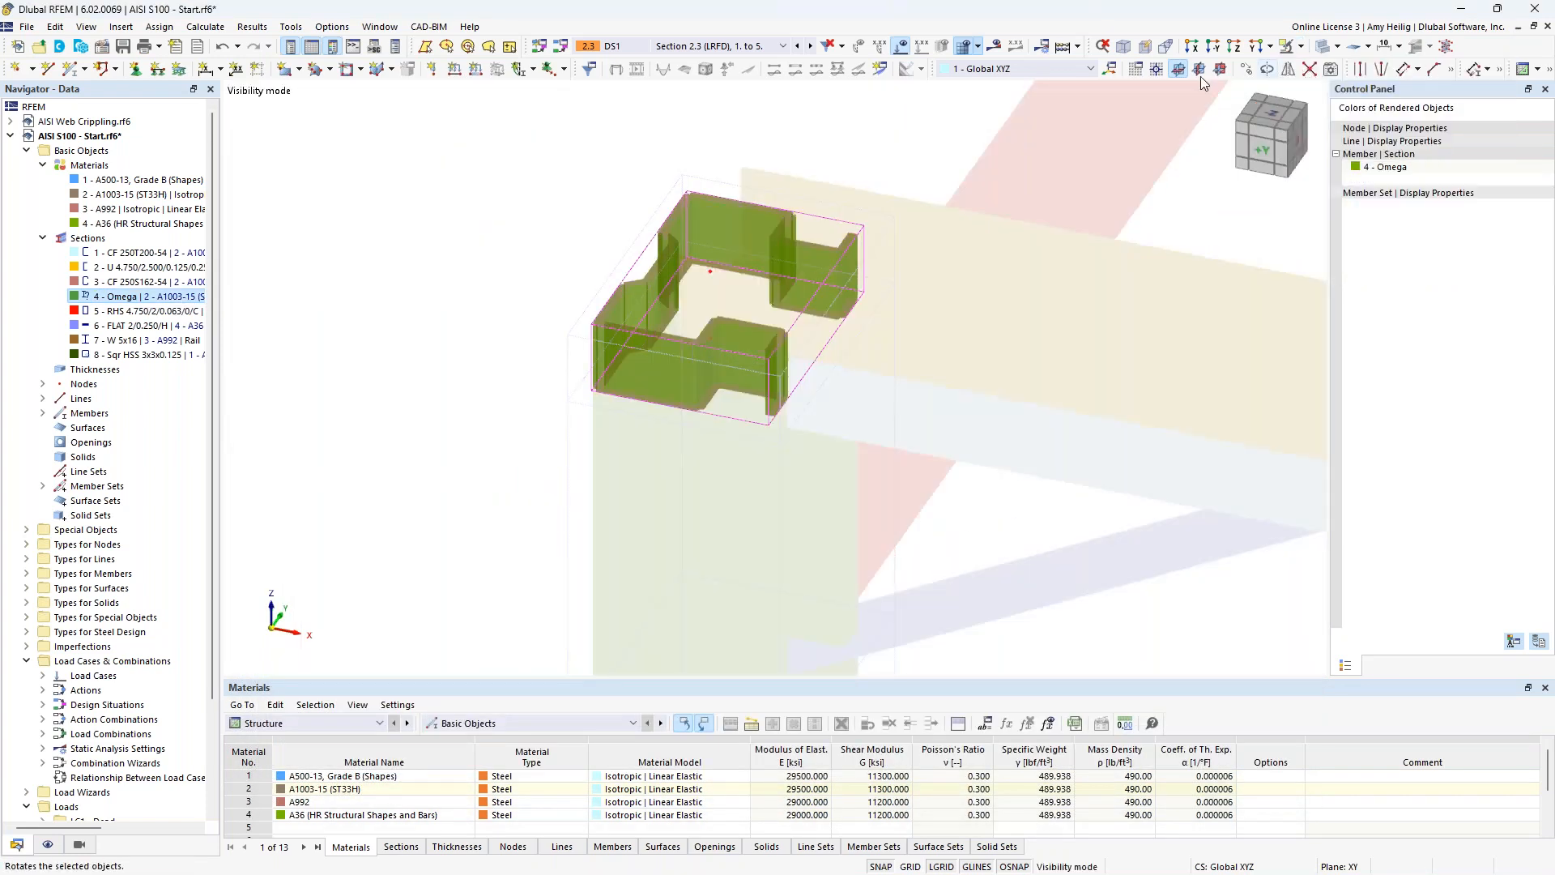
pyautogui.click(521, 197)
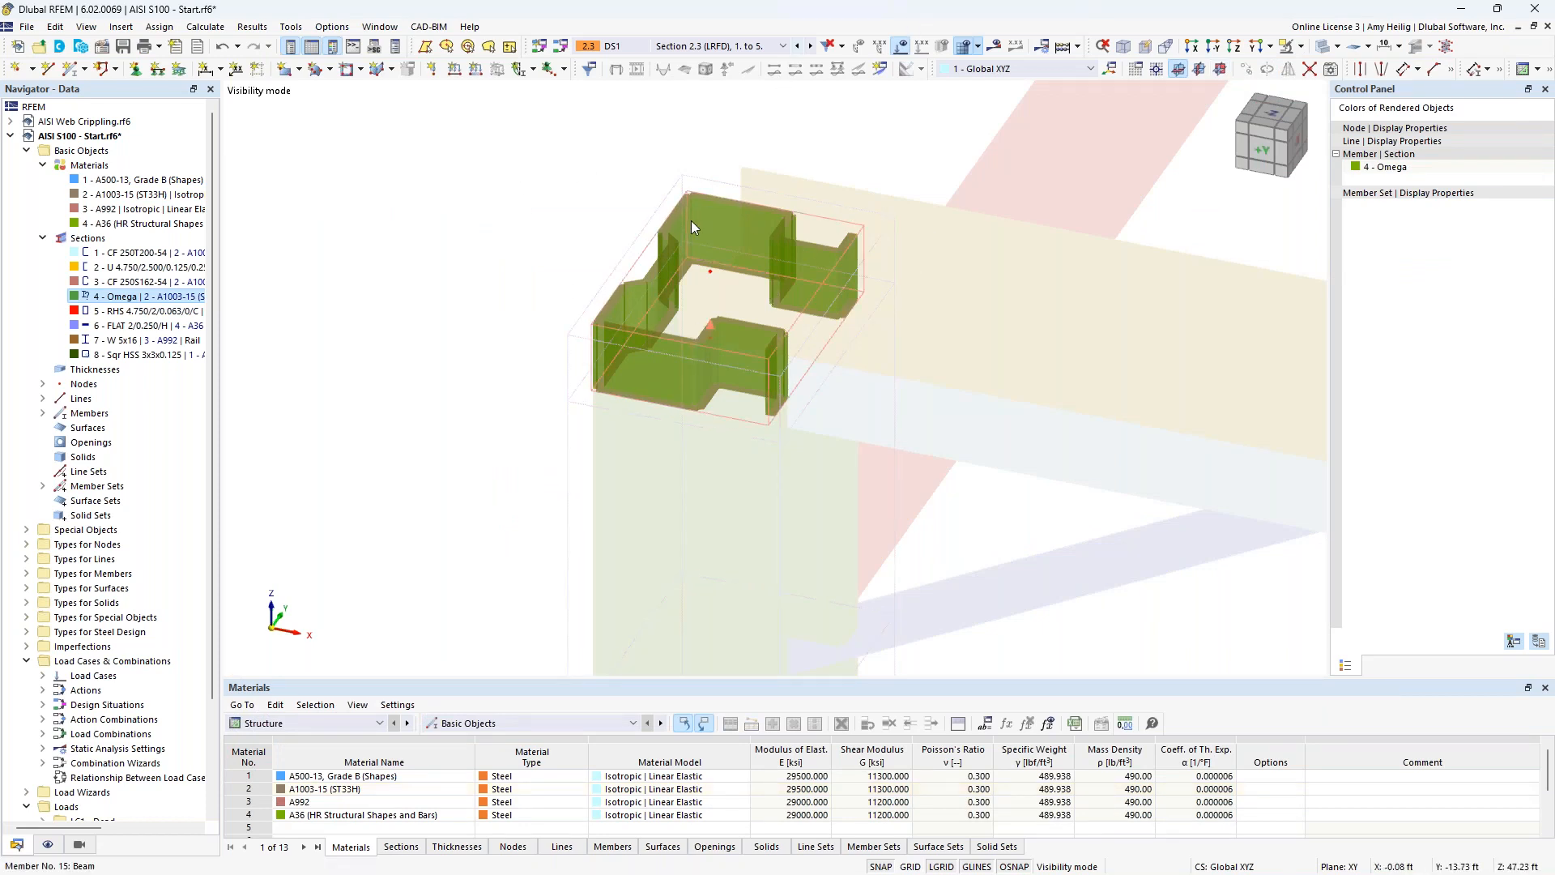
pyautogui.click(1300, 47)
pyautogui.click(1348, 151)
# Examine how the corner Omega column is divided into members between its top beam connection and its base support.
pyautogui.scroll(5, 951, 306)
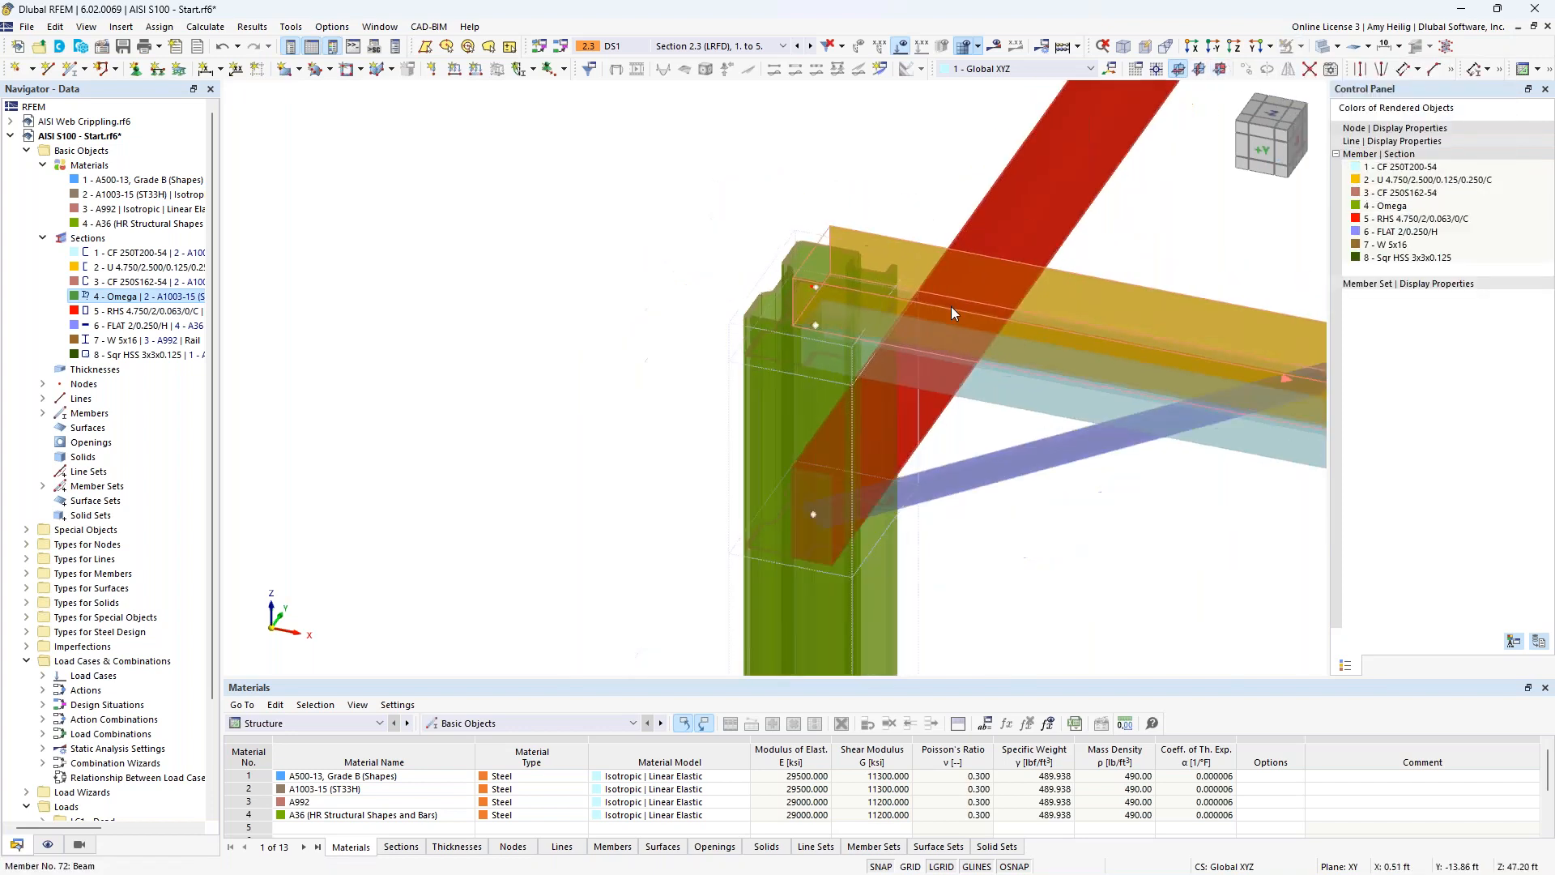
pyautogui.scroll(-1, 950, 306)
pyautogui.moveTo(869, 609); pyautogui.dragTo(507, 214, button='middle')
pyautogui.scroll(-3, 507, 214)
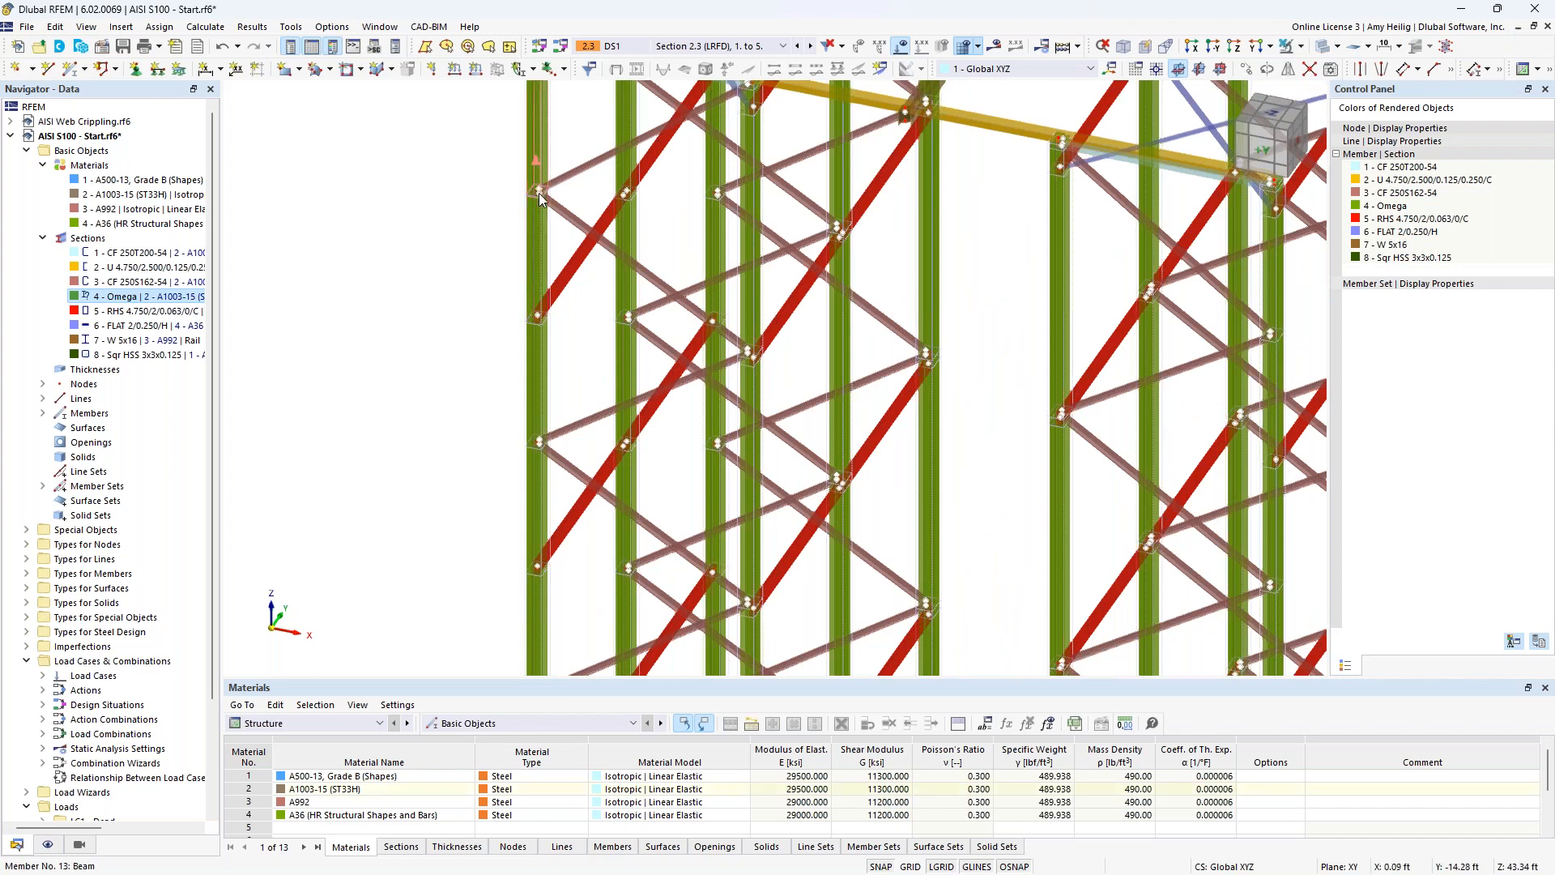
pyautogui.scroll(-4, 568, 363)
pyautogui.moveTo(612, 499); pyautogui.dragTo(661, 347, button='middle')
pyautogui.scroll(-2, 652, 345)
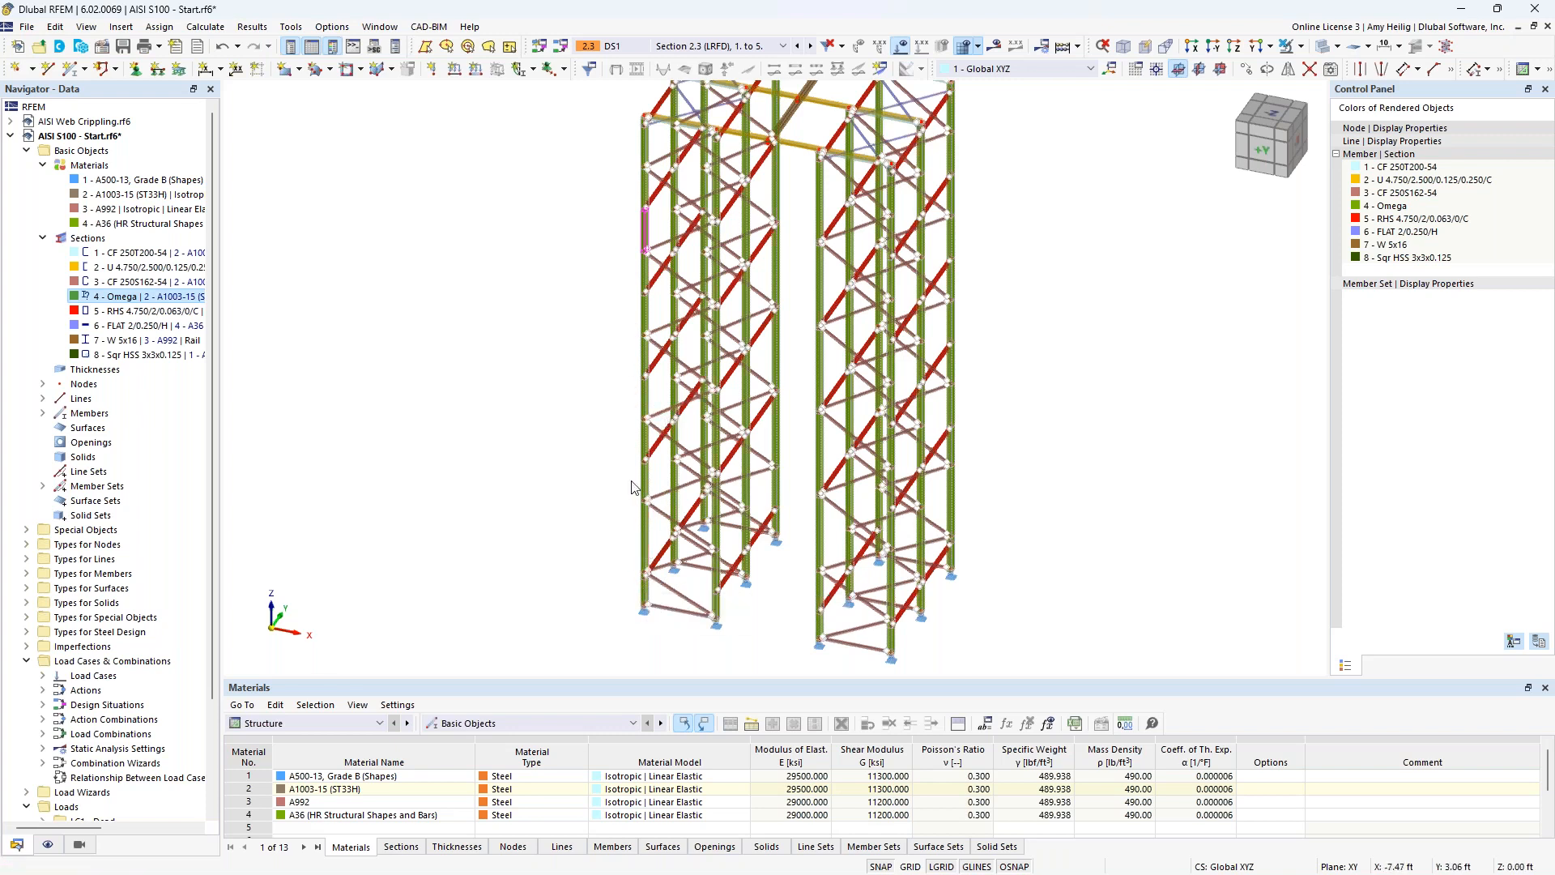
pyautogui.scroll(5, 622, 600)
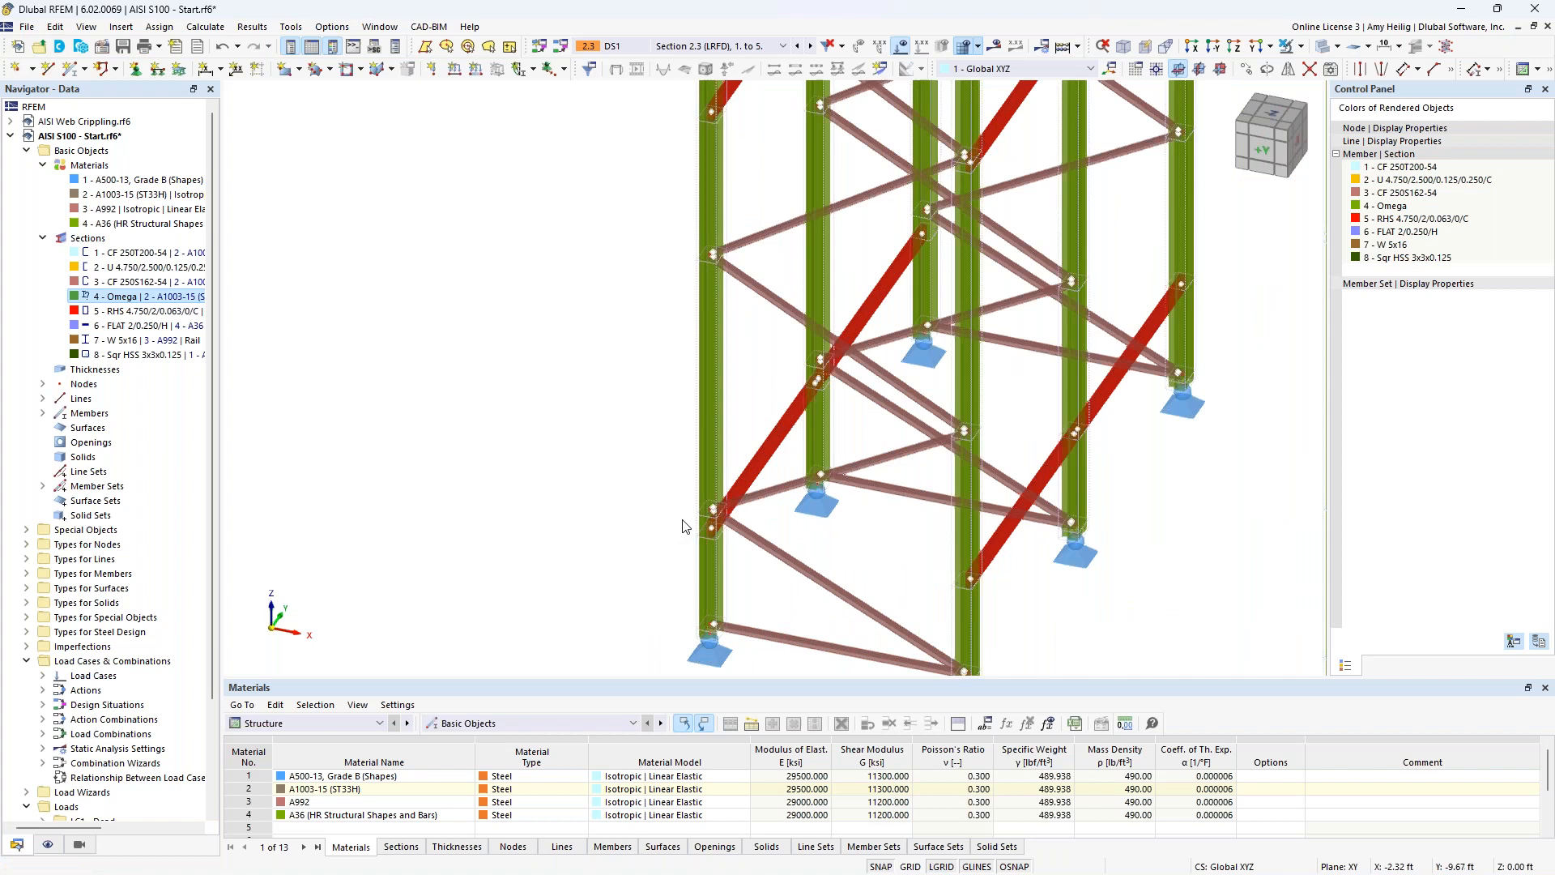
# Select the corner column's consecutive members from the base upward and locate the option to create a member set, without creating one.
pyautogui.click(711, 557)
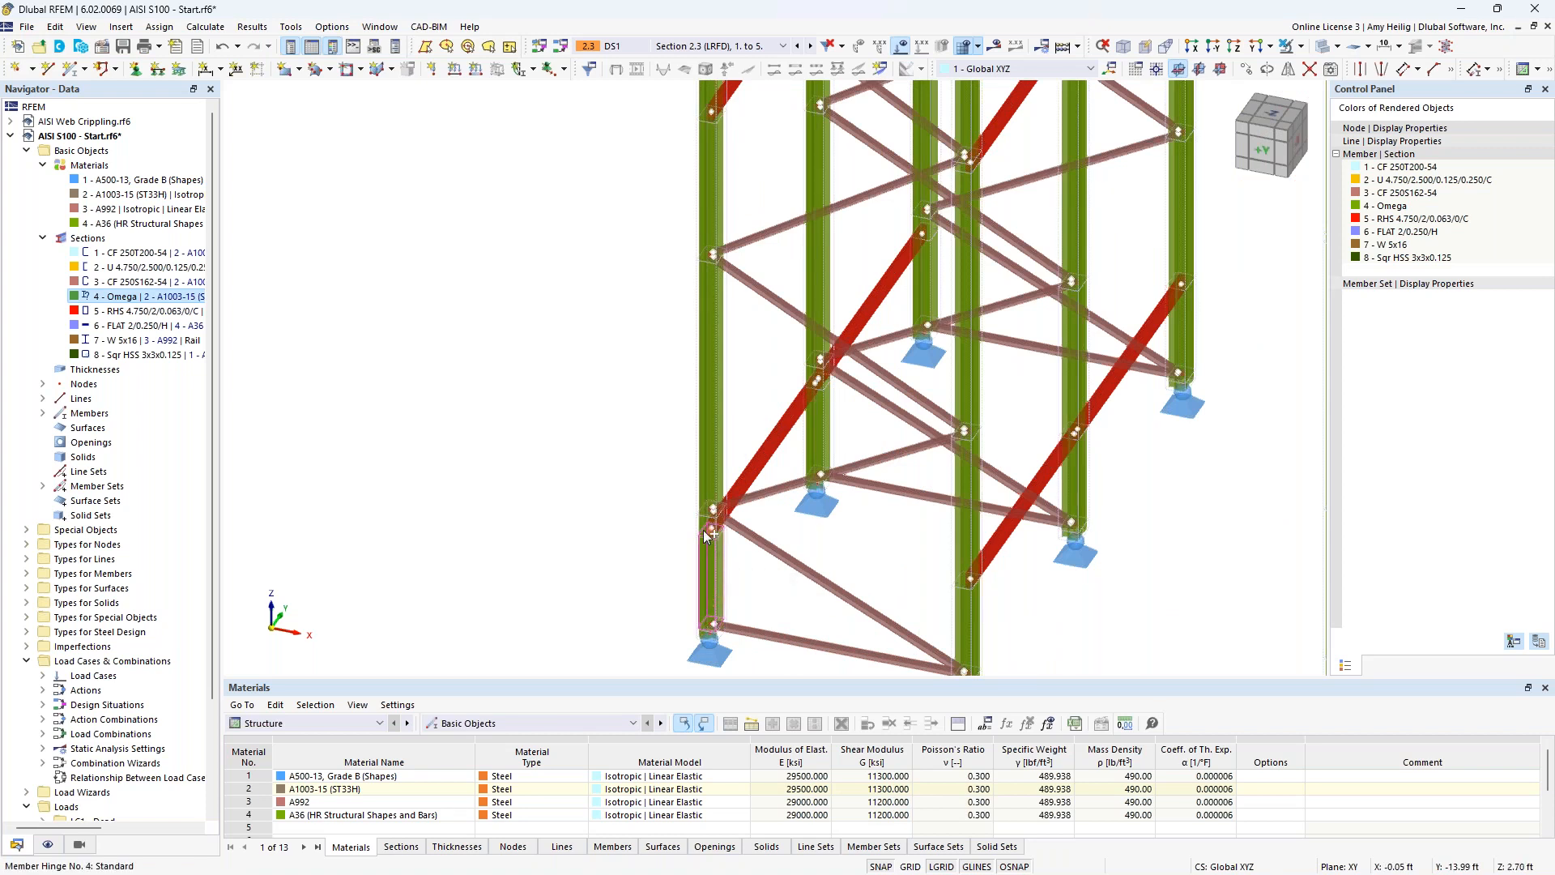
pyautogui.keyDown('ctrl'); pyautogui.click(702, 306); pyautogui.keyUp('ctrl')
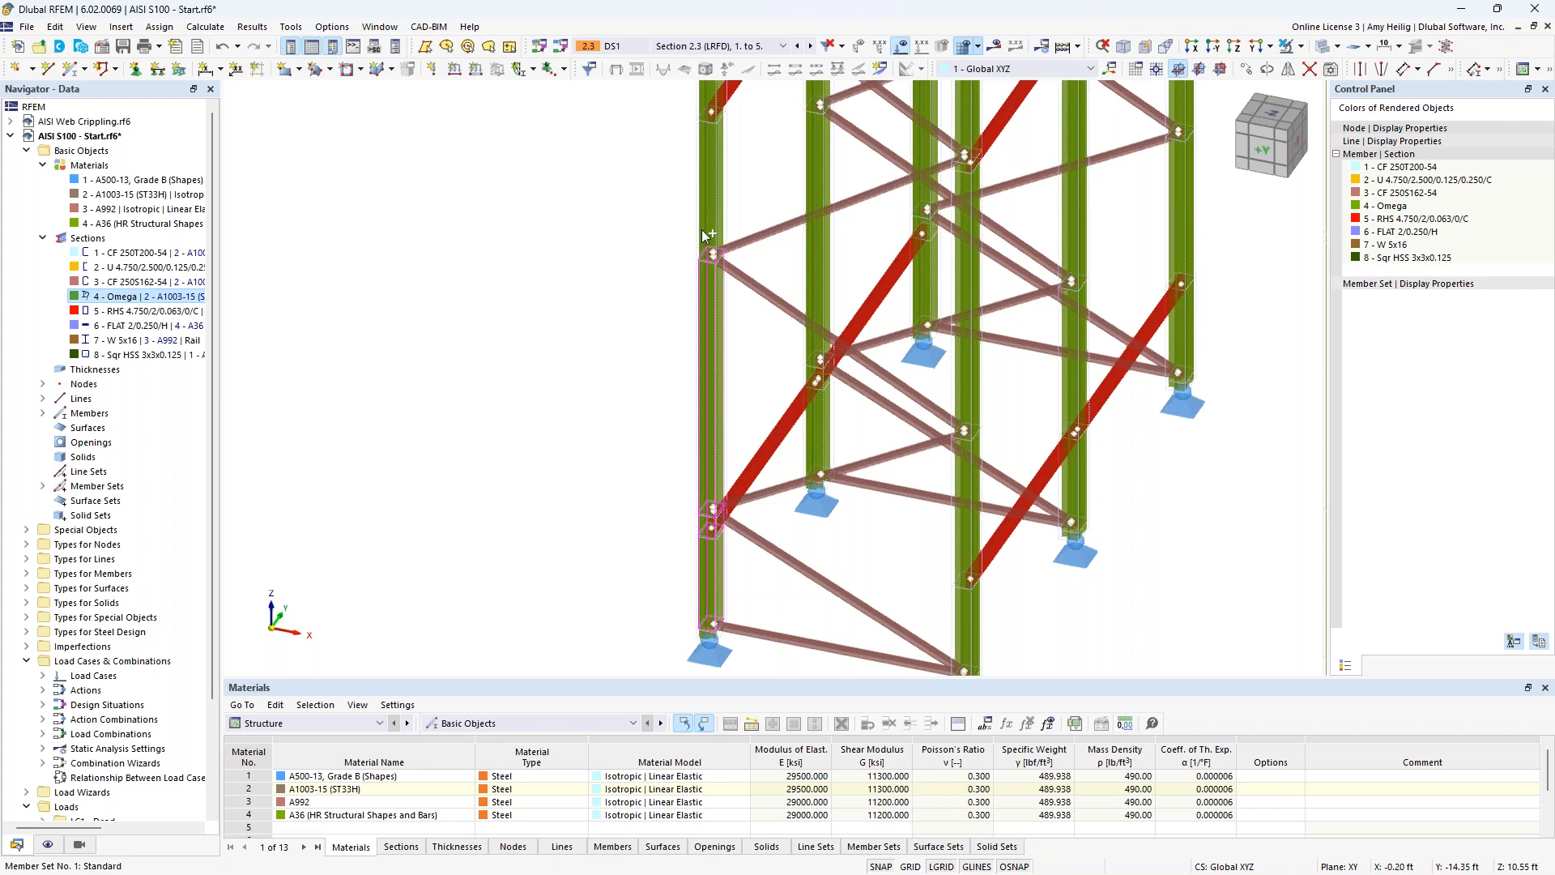
pyautogui.keyDown('ctrl'); pyautogui.click(709, 221); pyautogui.keyUp('ctrl')
pyautogui.rightClick(709, 220)
pyautogui.moveTo(810, 297)
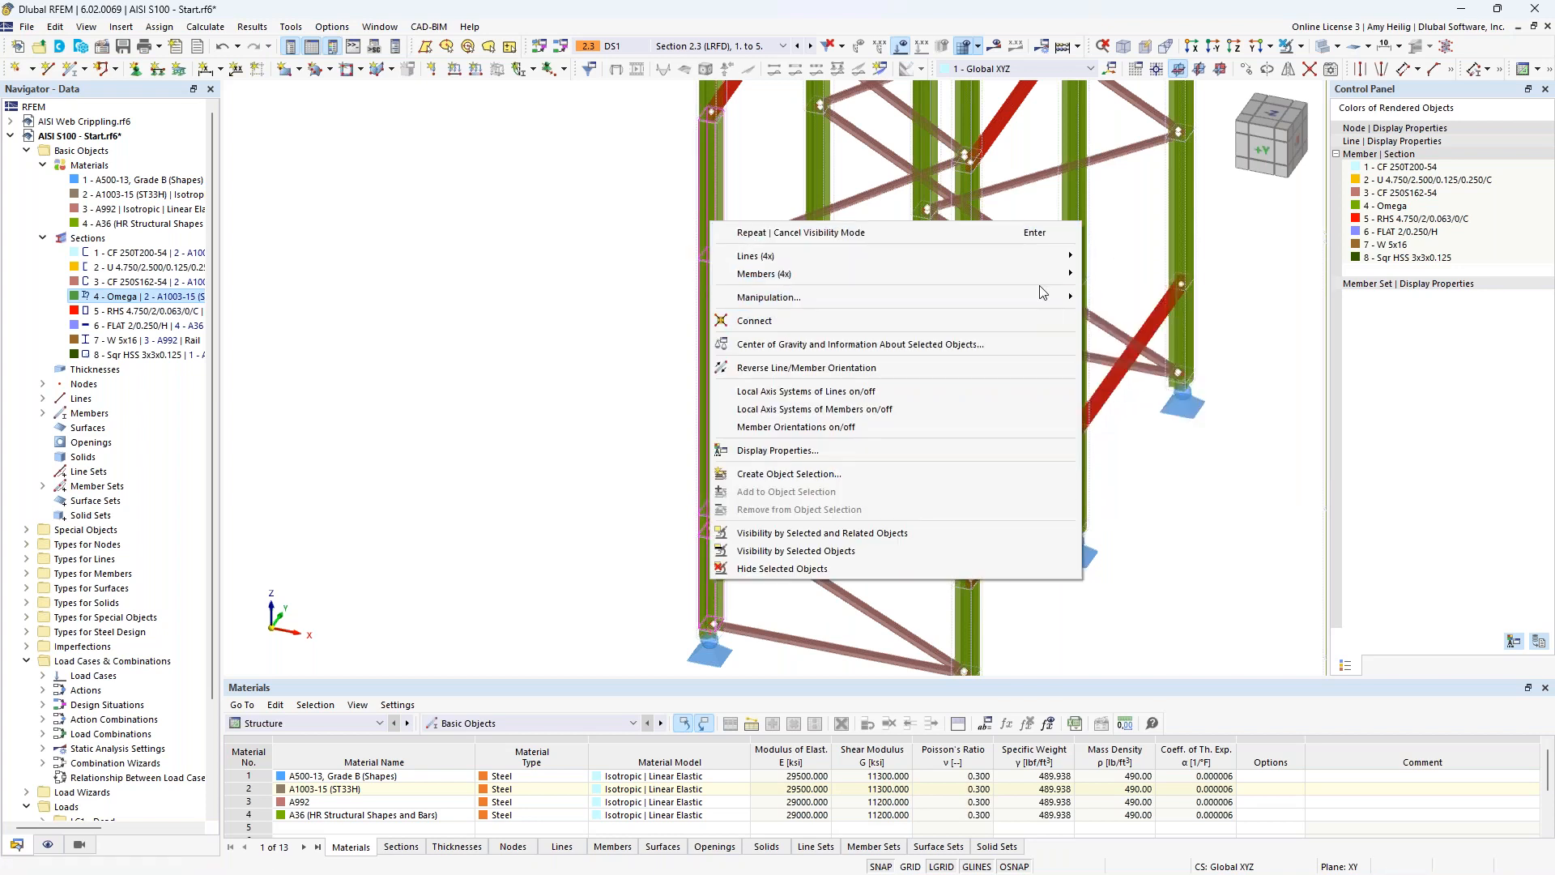
pyautogui.moveTo(1055, 277)
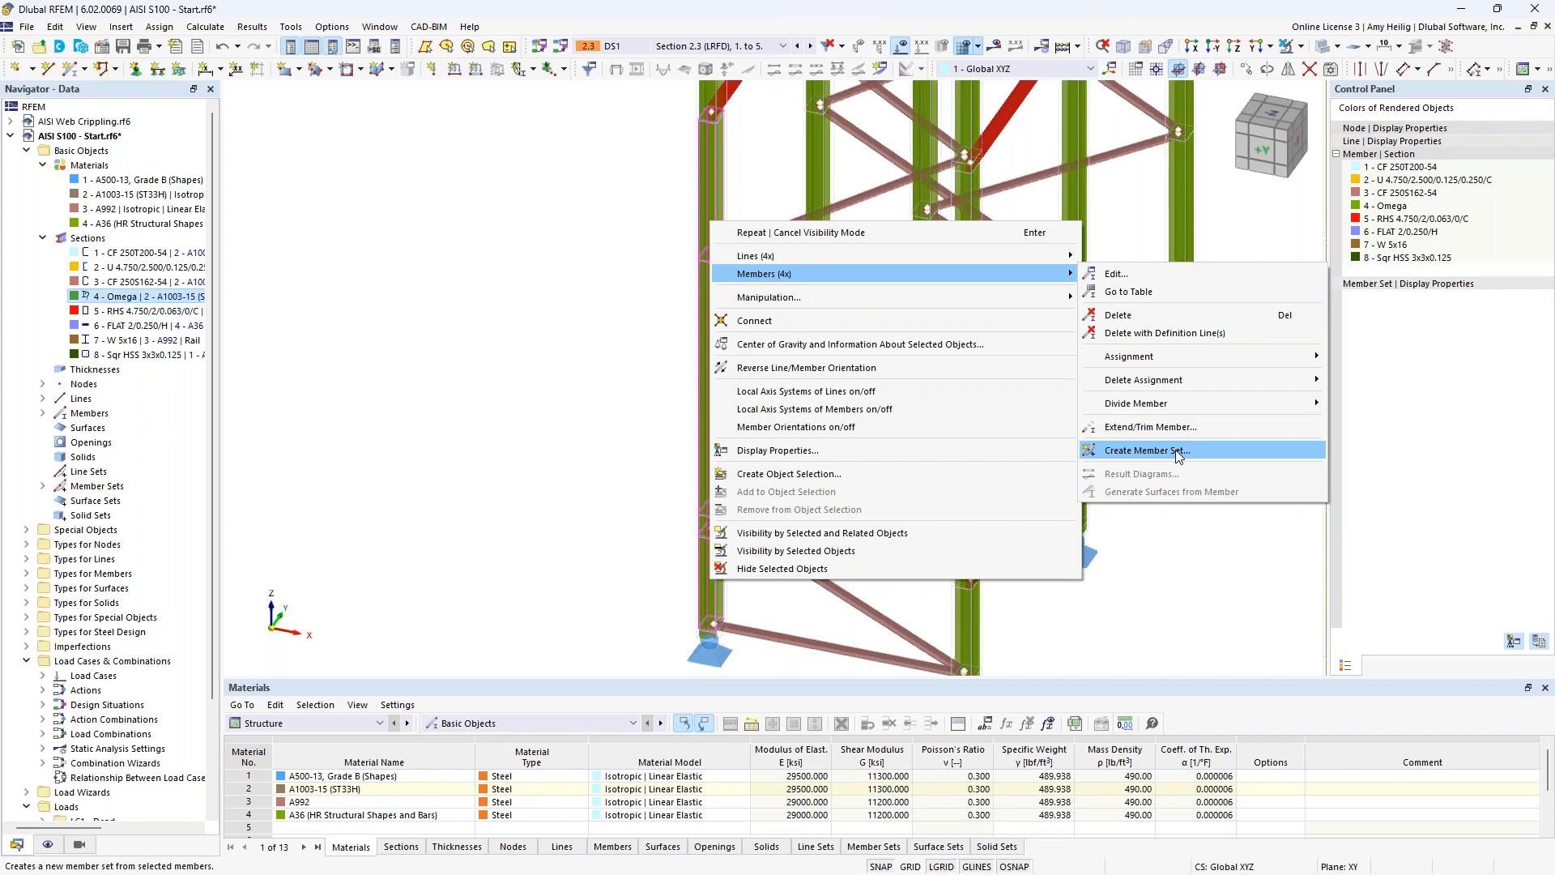
pyautogui.click(518, 345)
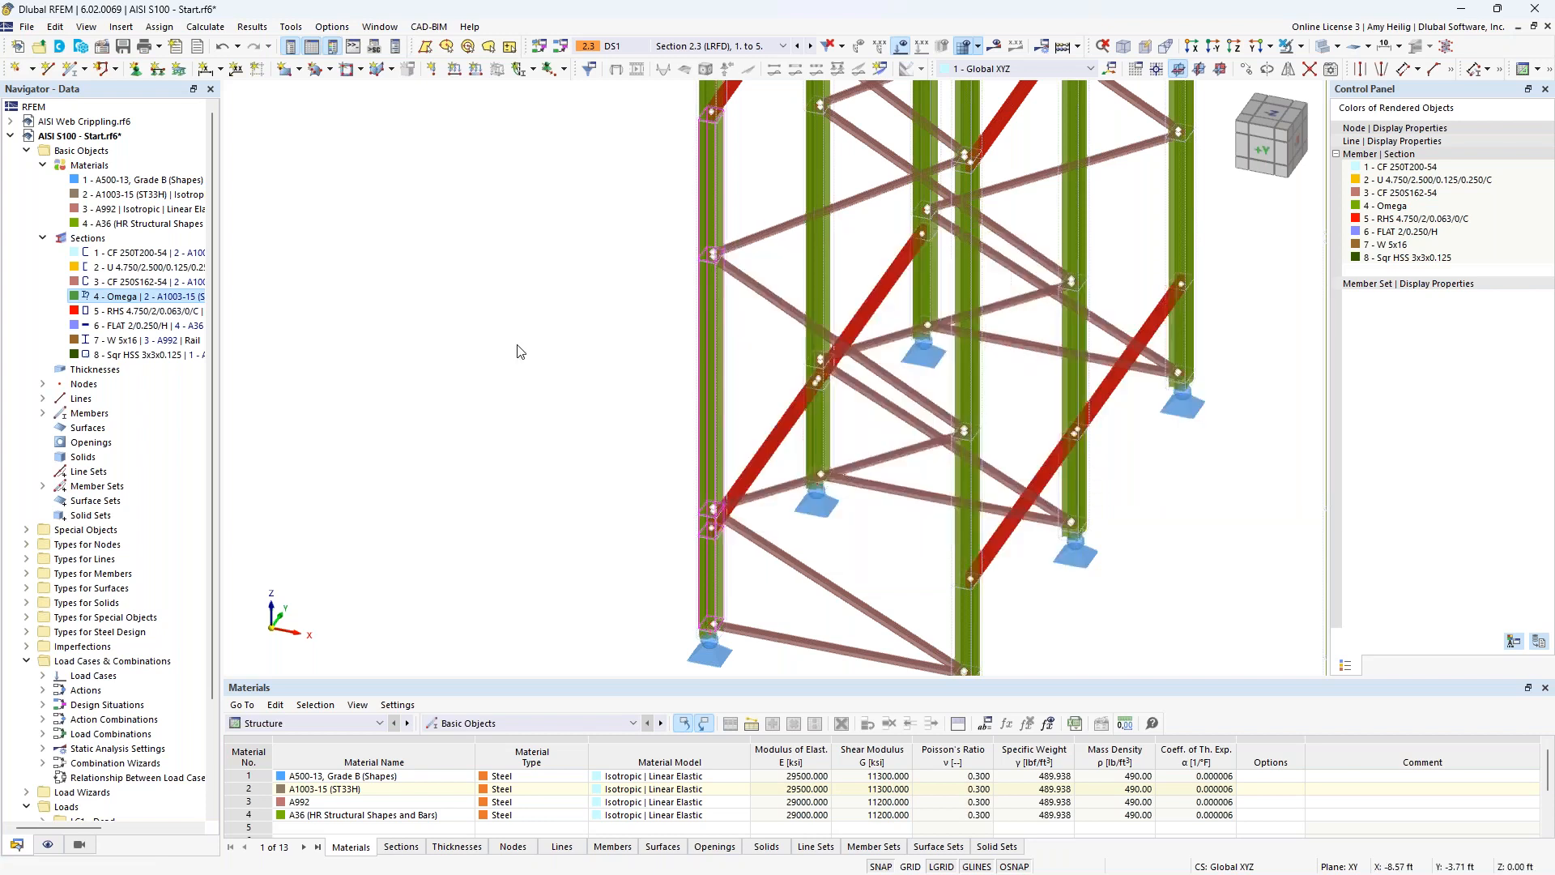
# Review the model's existing continuous member sets, highlighting columns such as sets 1, 3 and 4 in the model.
pyautogui.click(39, 238)
pyautogui.click(42, 166)
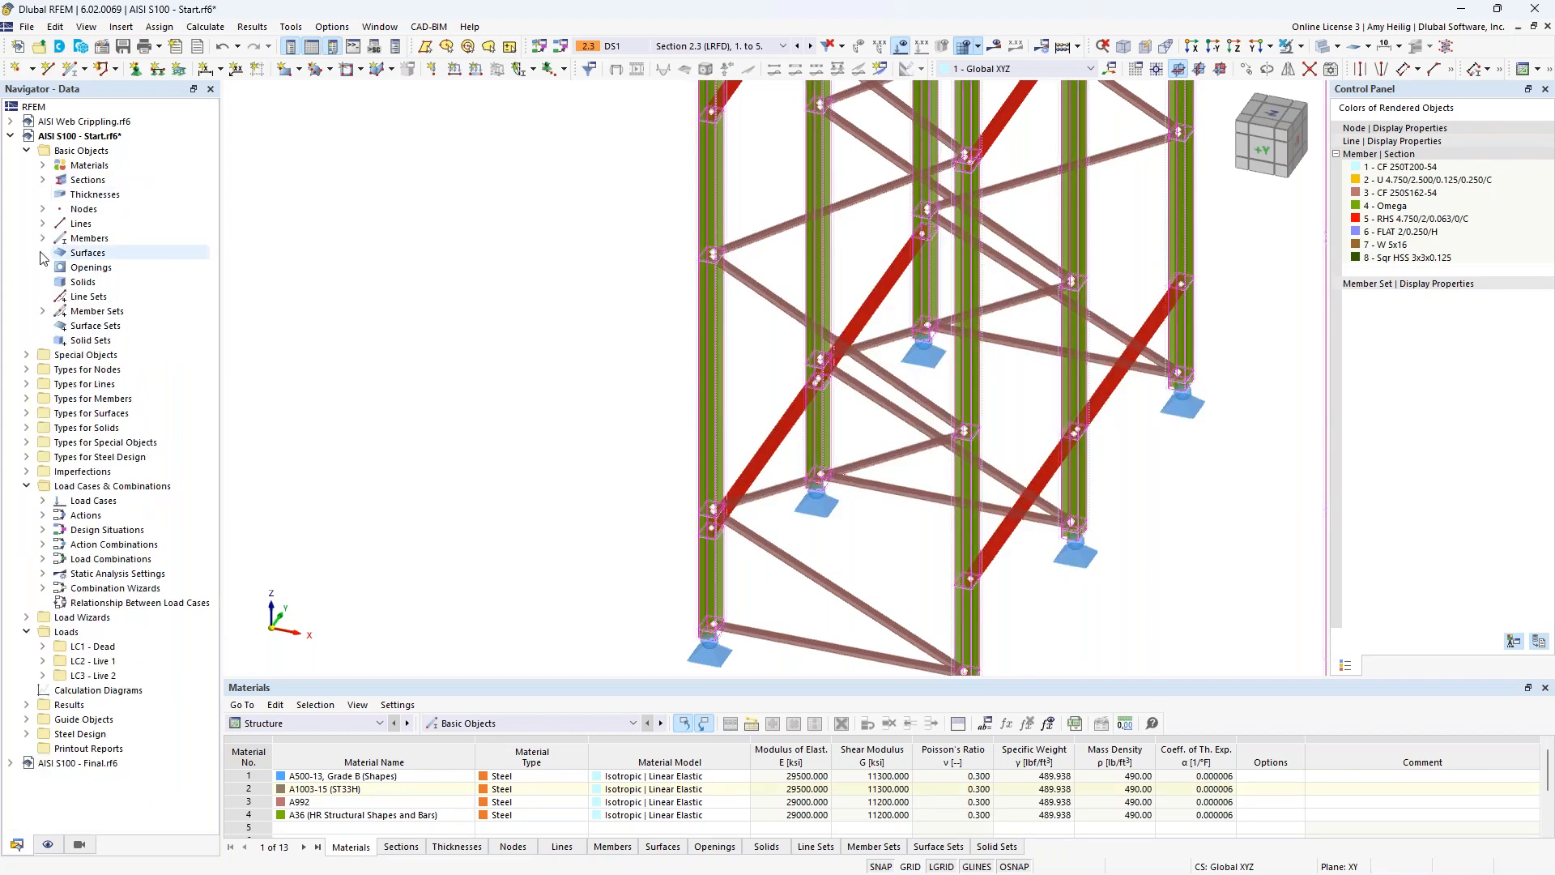
pyautogui.click(44, 312)
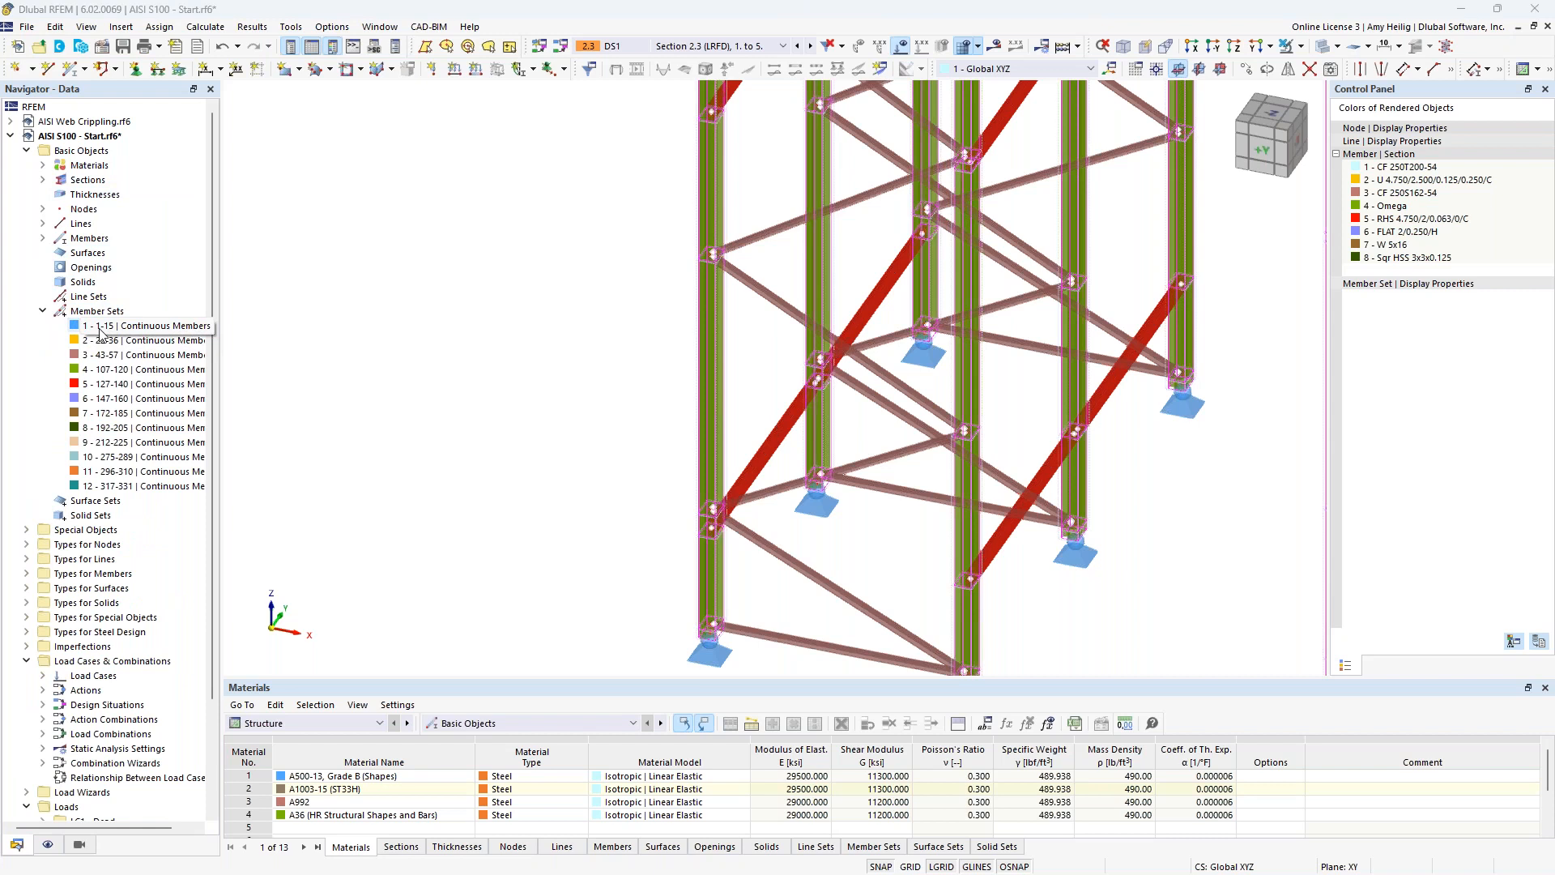
pyautogui.scroll(-5, 554, 500)
pyautogui.moveTo(639, 507); pyautogui.dragTo(561, 531, button='middle')
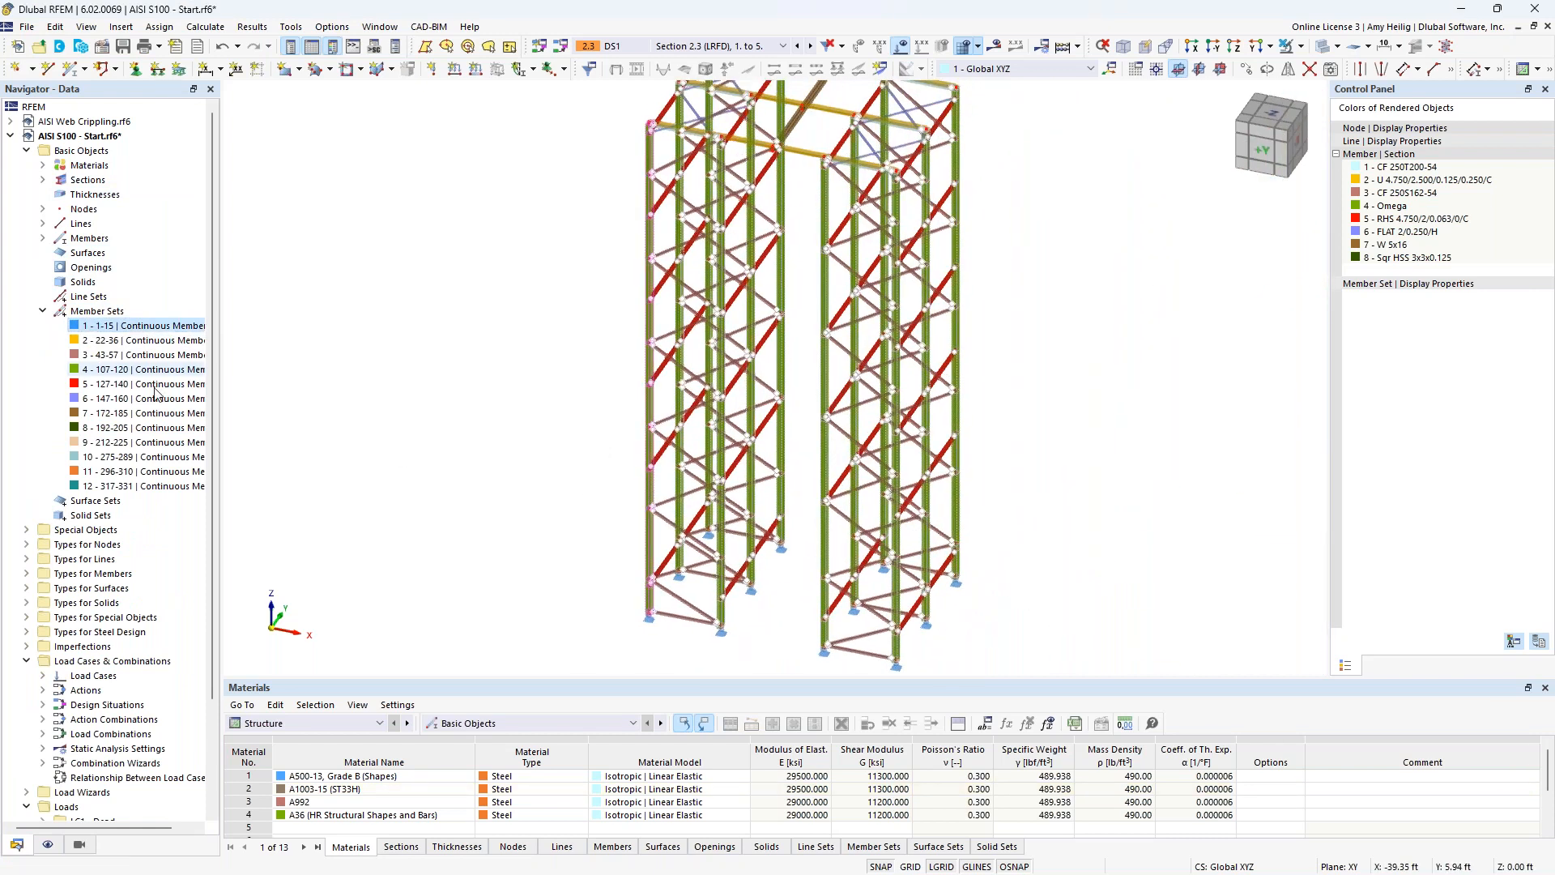
pyautogui.click(108, 355)
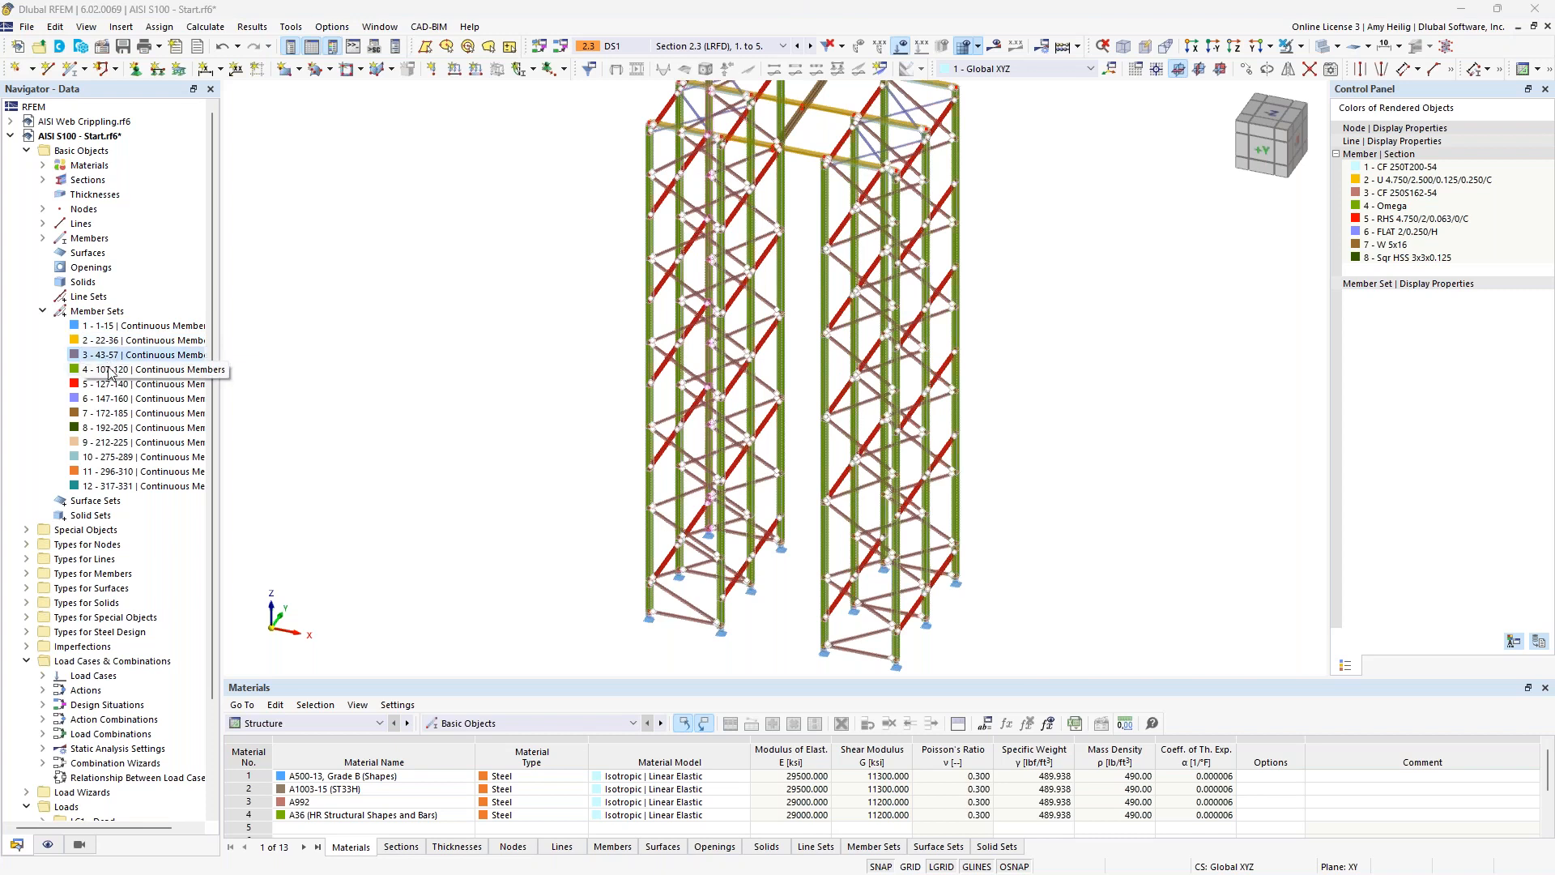
pyautogui.click(109, 374)
pyautogui.keyDown('ctrl'); pyautogui.click(142, 443); pyautogui.keyUp('ctrl')
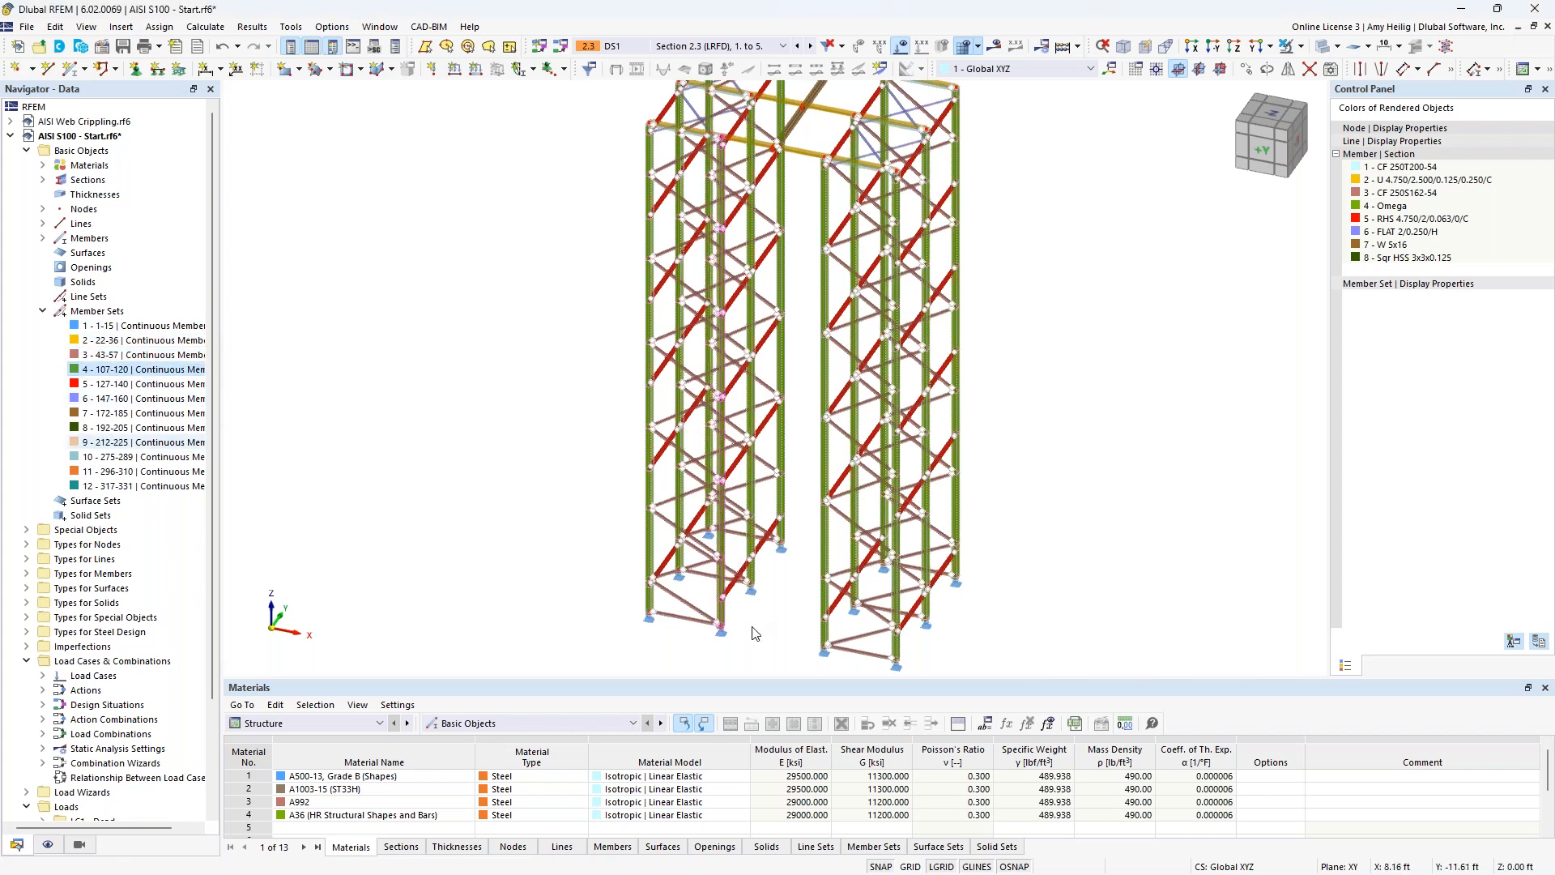
pyautogui.click(117, 366)
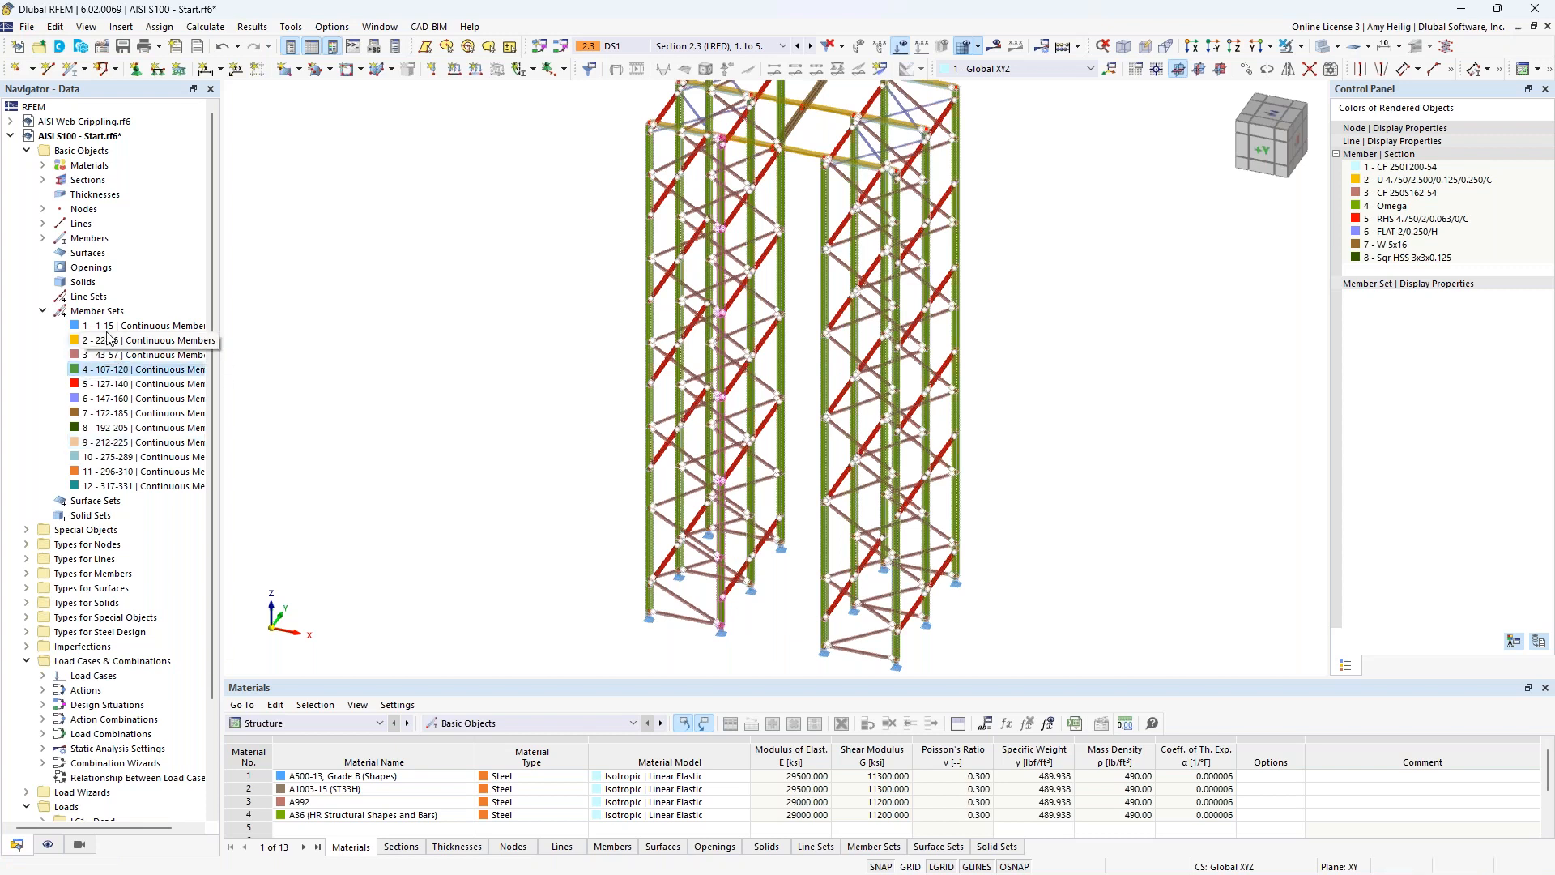
pyautogui.click(42, 312)
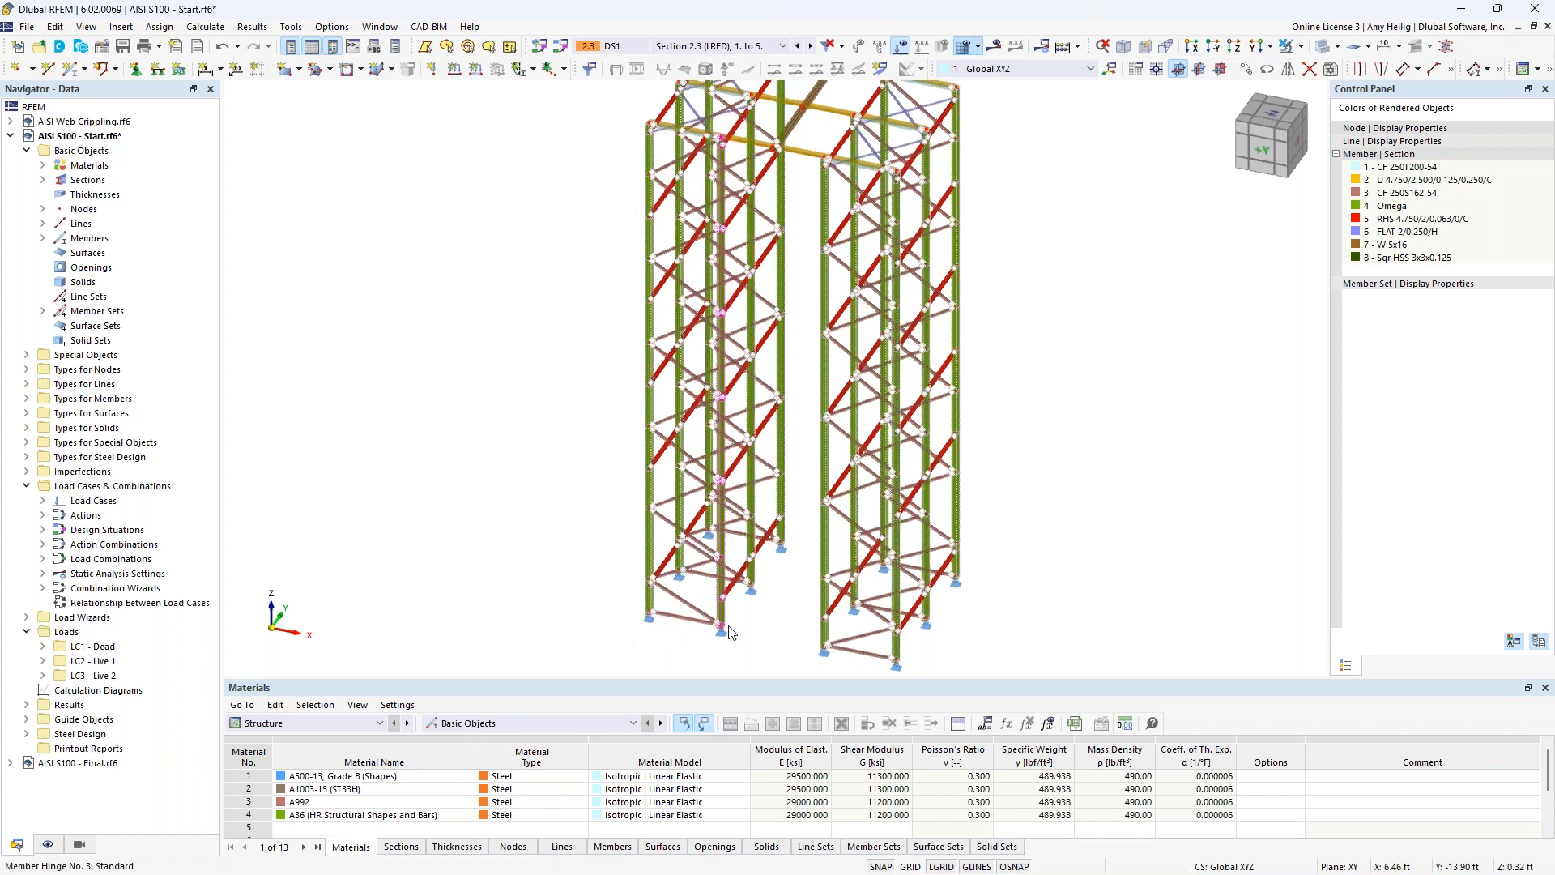
# Review the conditions of member hinges 1 and 2 in the hinge editor, and close it without changes.
pyautogui.scroll(5, 662, 629)
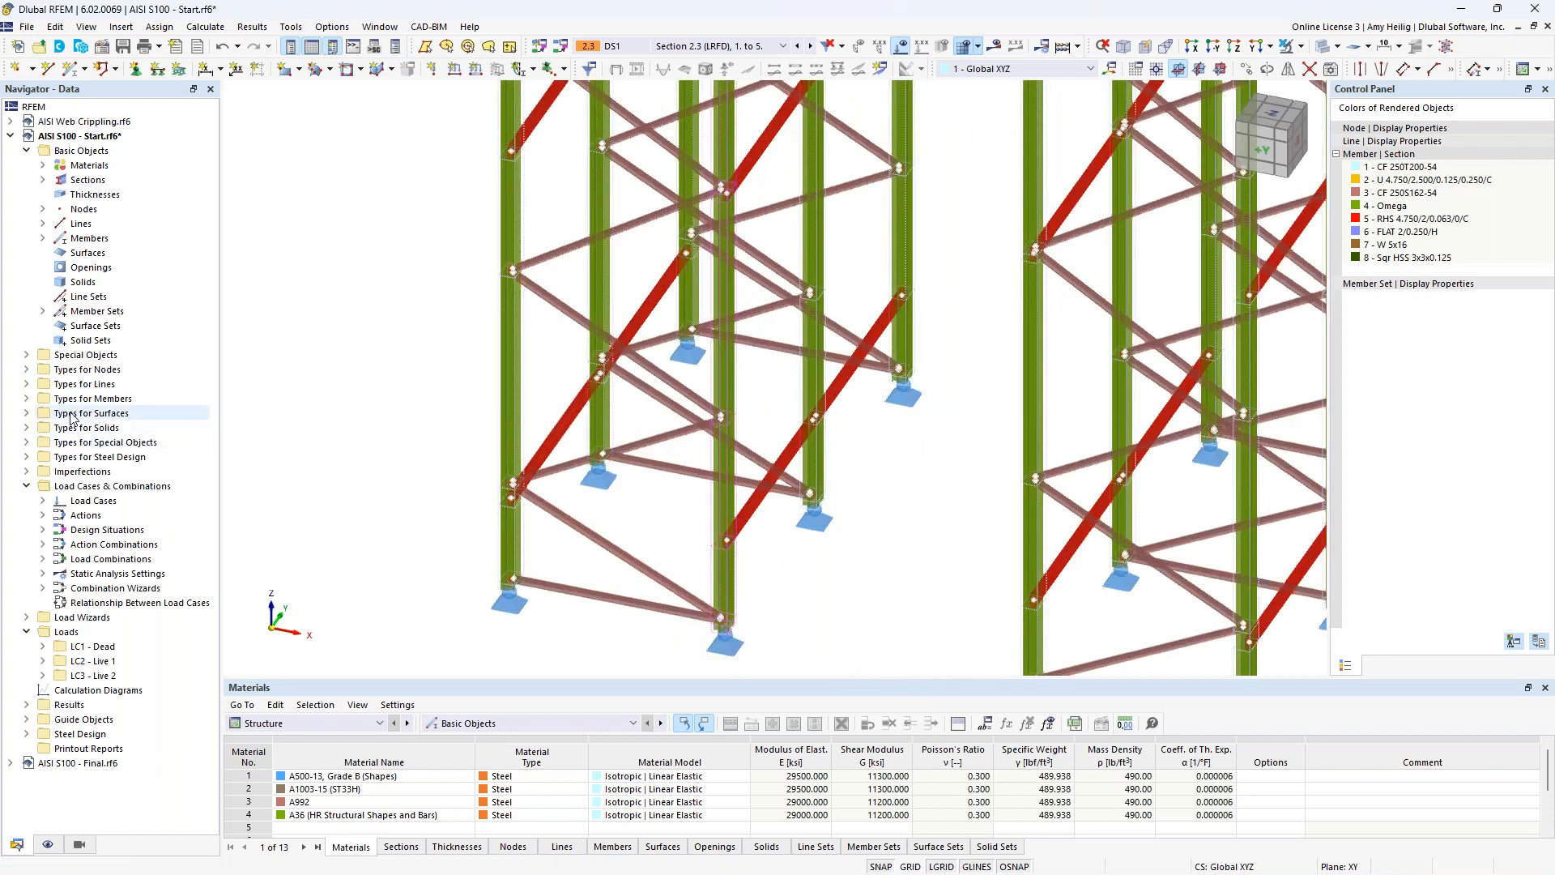
pyautogui.click(27, 398)
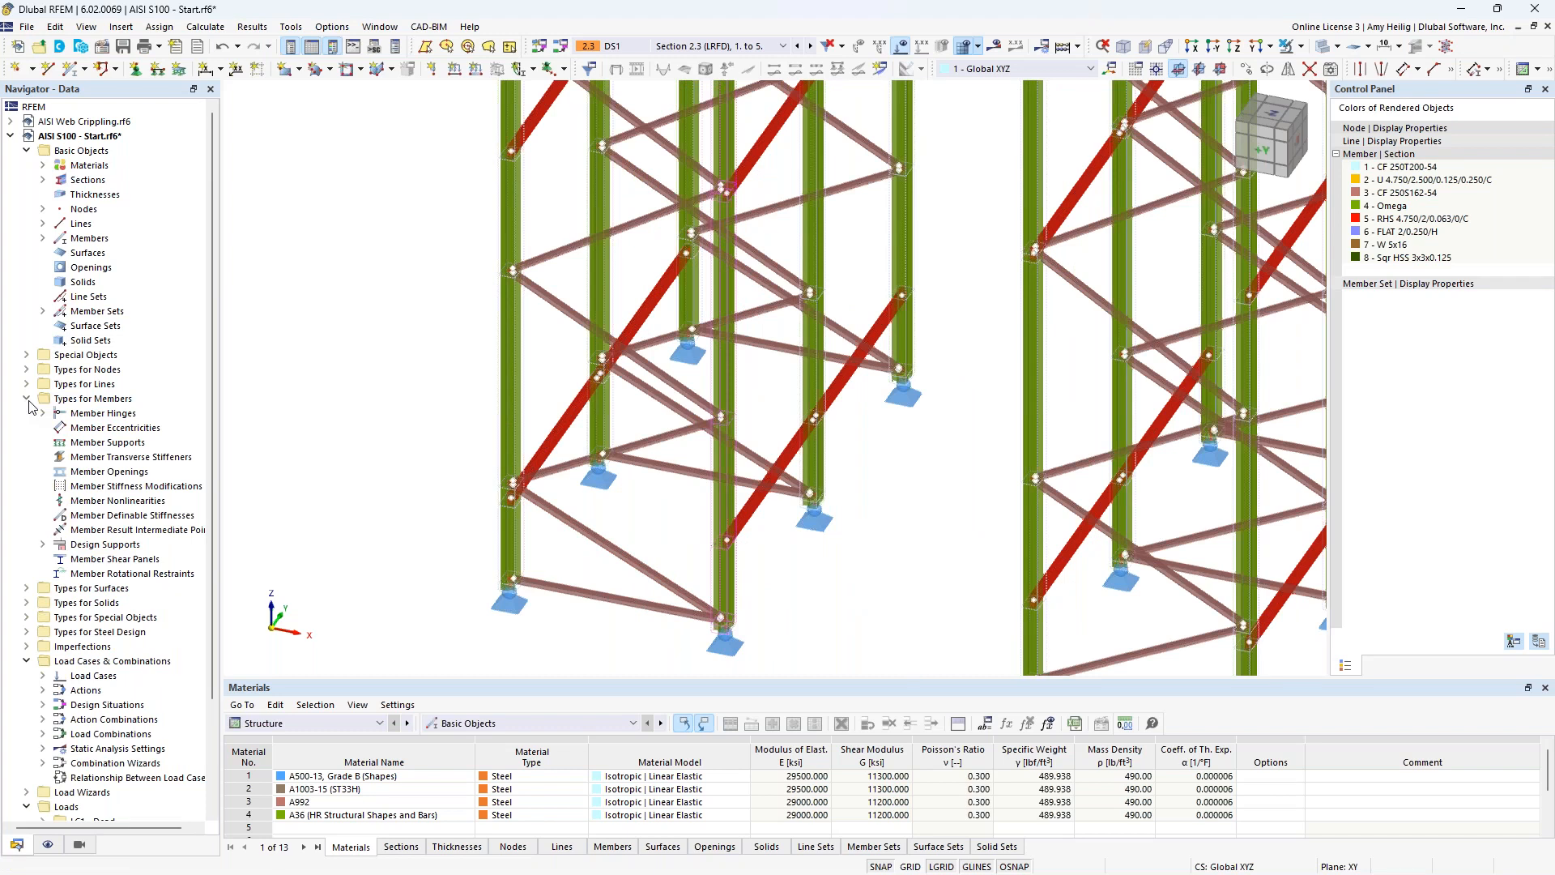
pyautogui.click(42, 413)
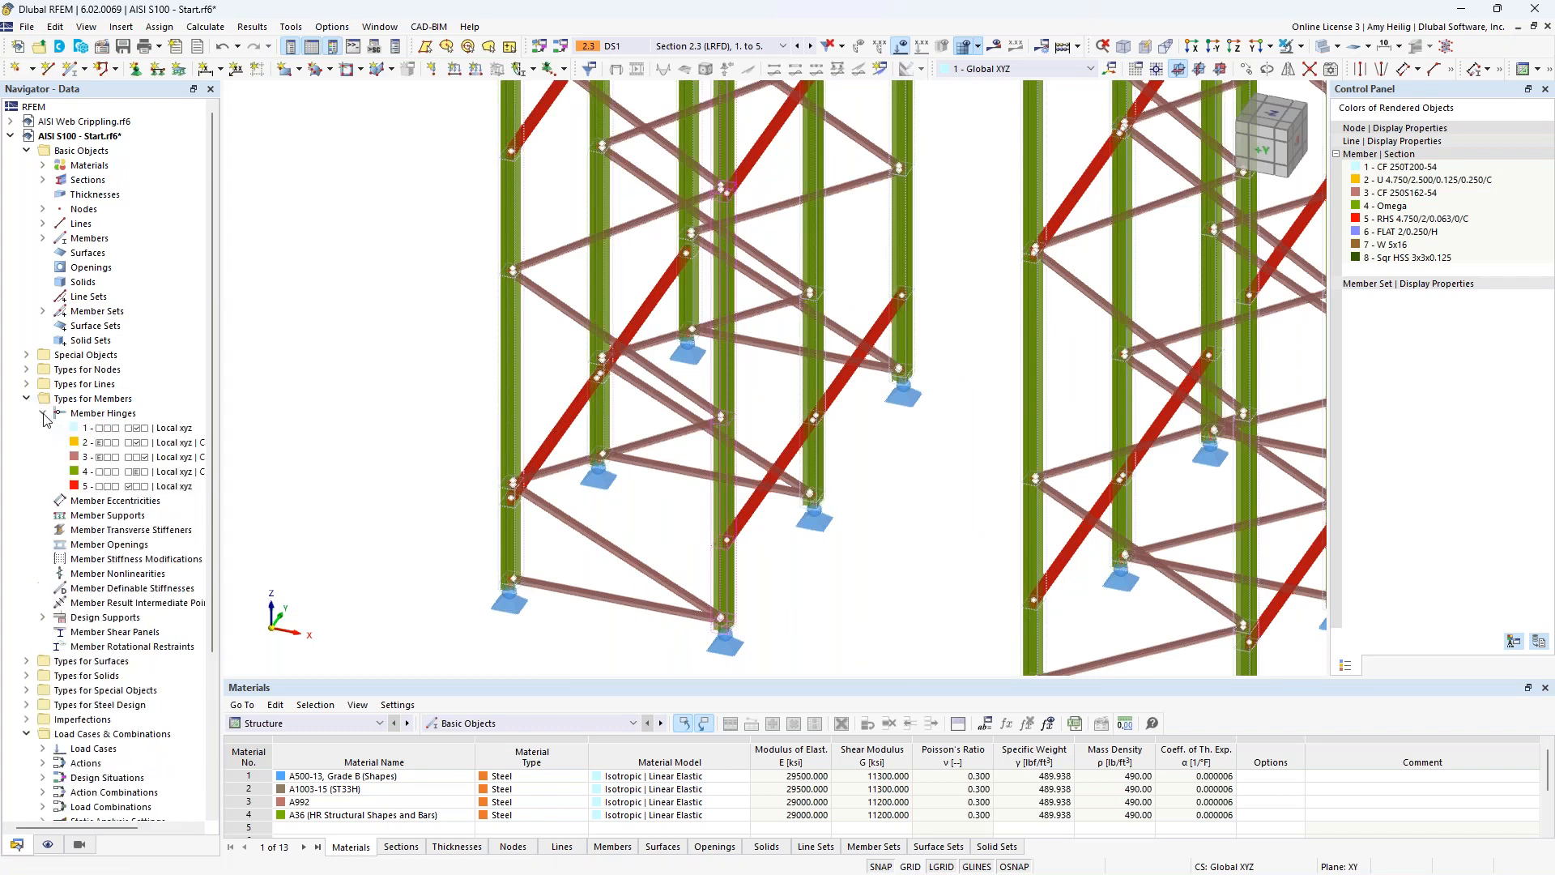
pyautogui.rightClick(95, 418)
pyautogui.click(137, 432)
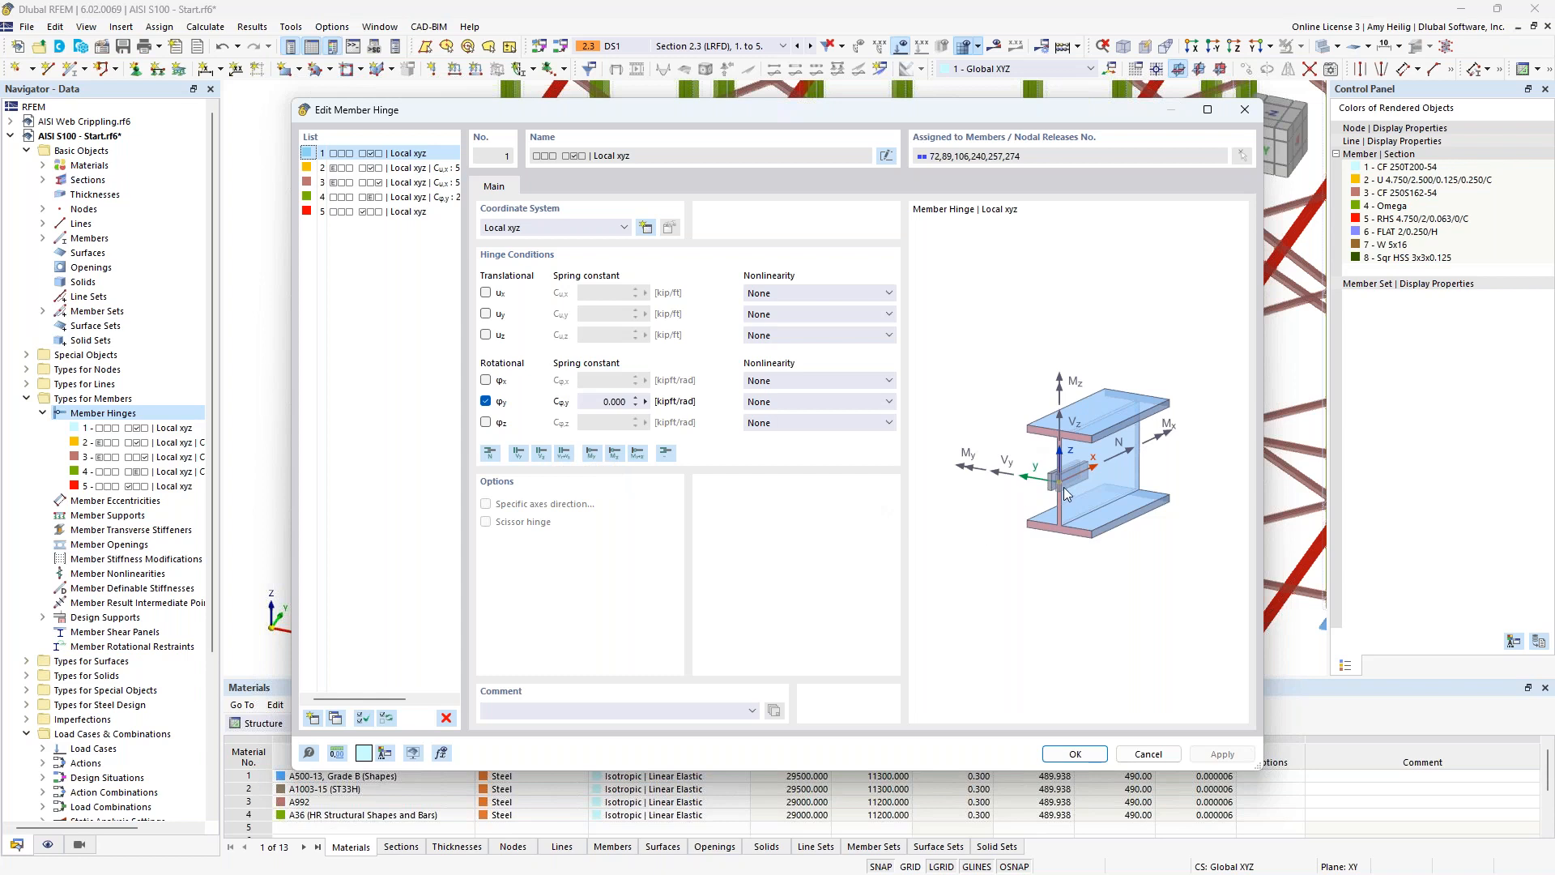
pyautogui.click(377, 170)
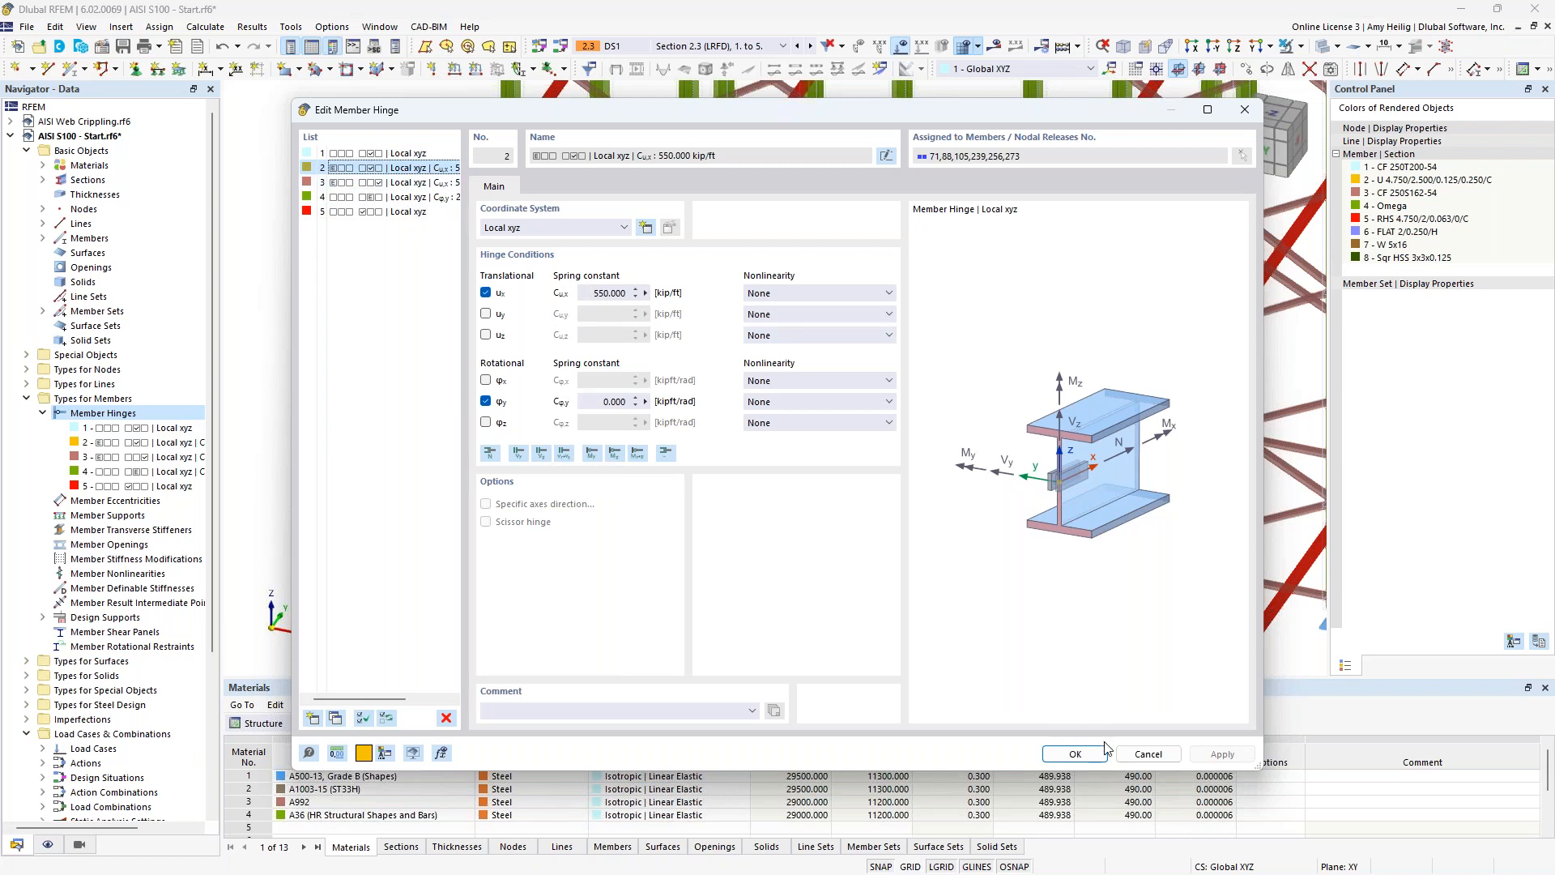
pyautogui.click(1137, 755)
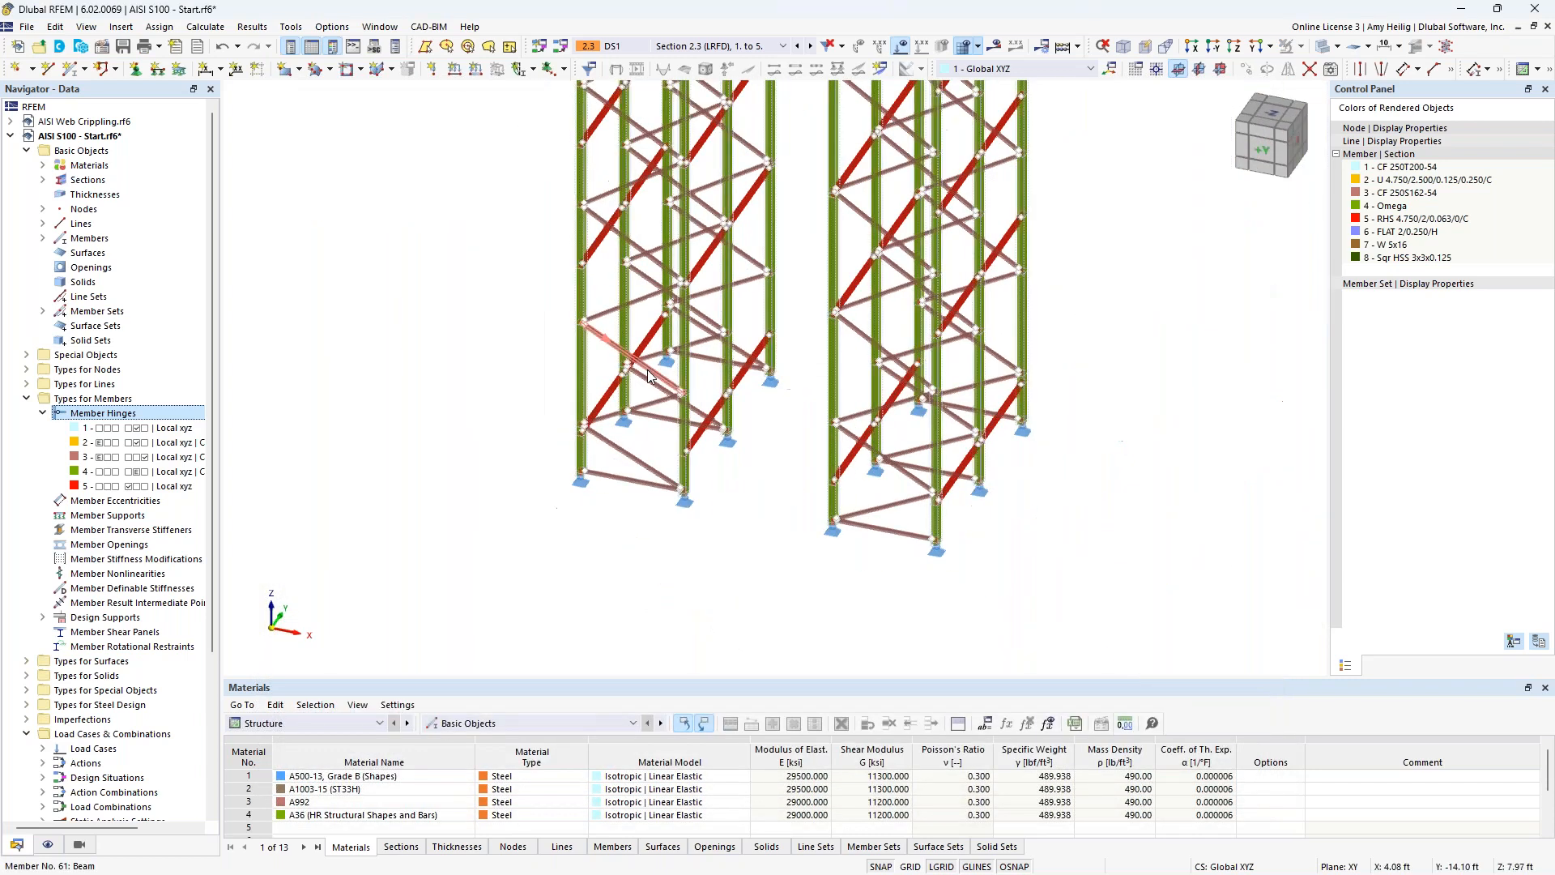
# Highlight where member hinges 1 and 2 are assigned in the whole rack model.
pyautogui.click(165, 427)
pyautogui.scroll(-4, 630, 461)
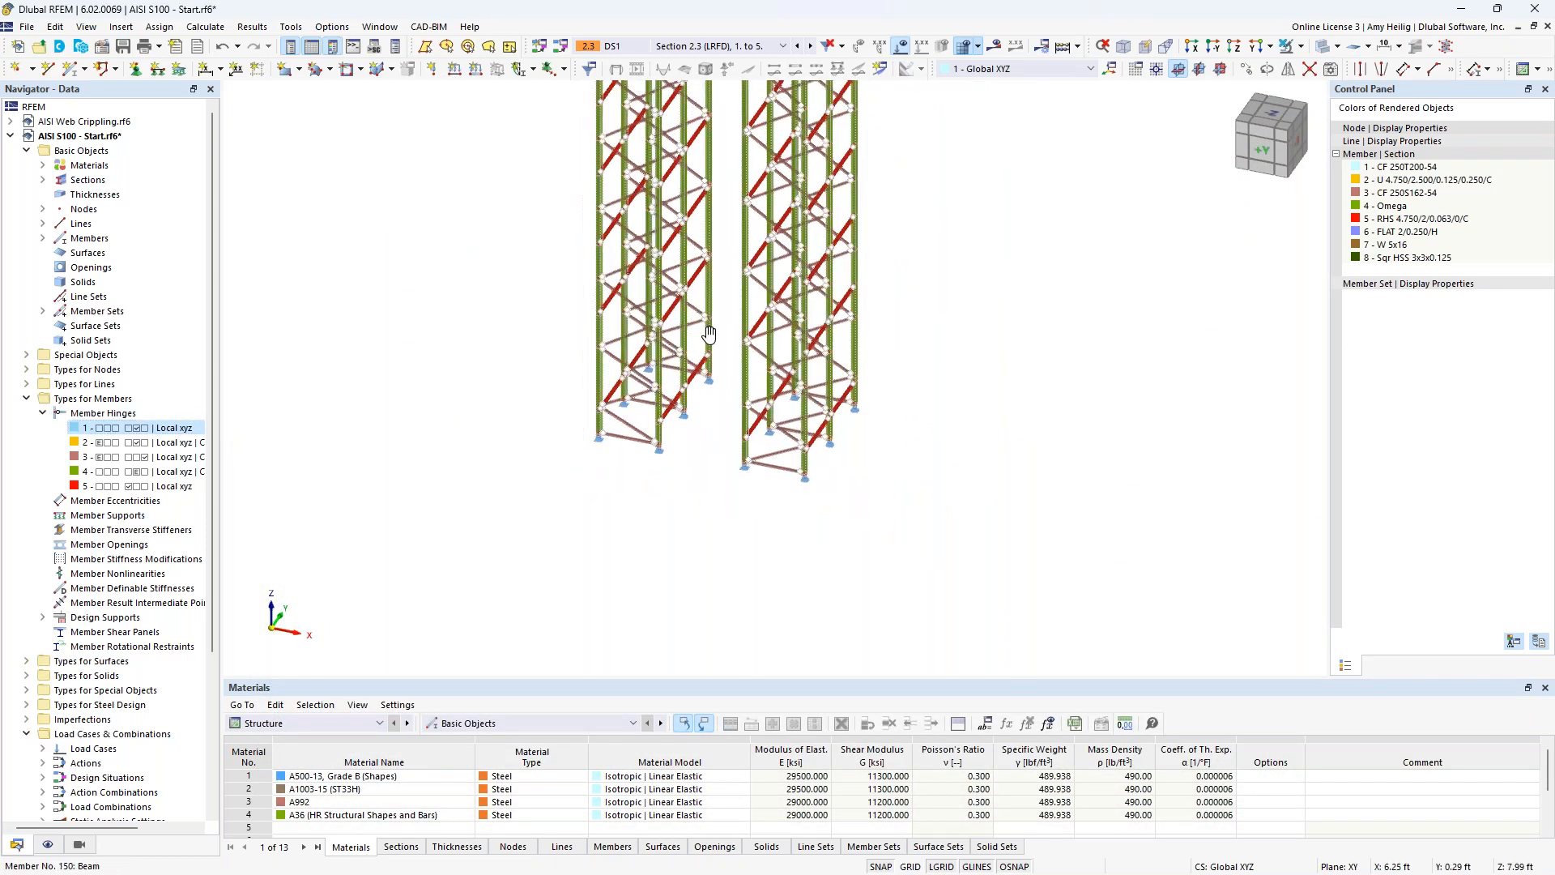
pyautogui.click(150, 442)
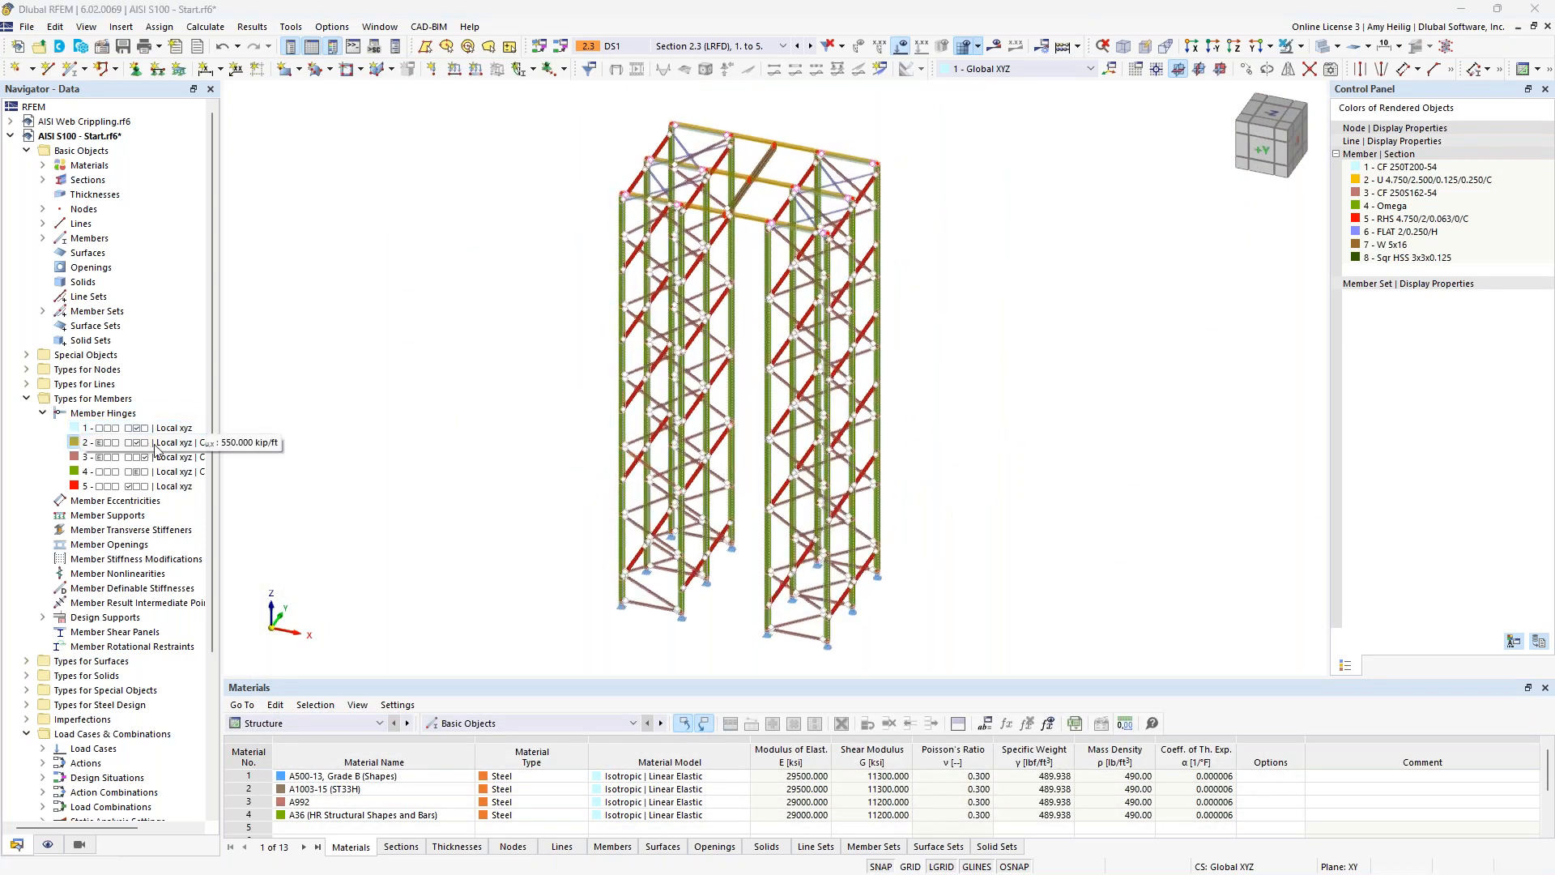
# Open the nodal support assigned at the base of a front rack column for editing.
pyautogui.click(163, 457)
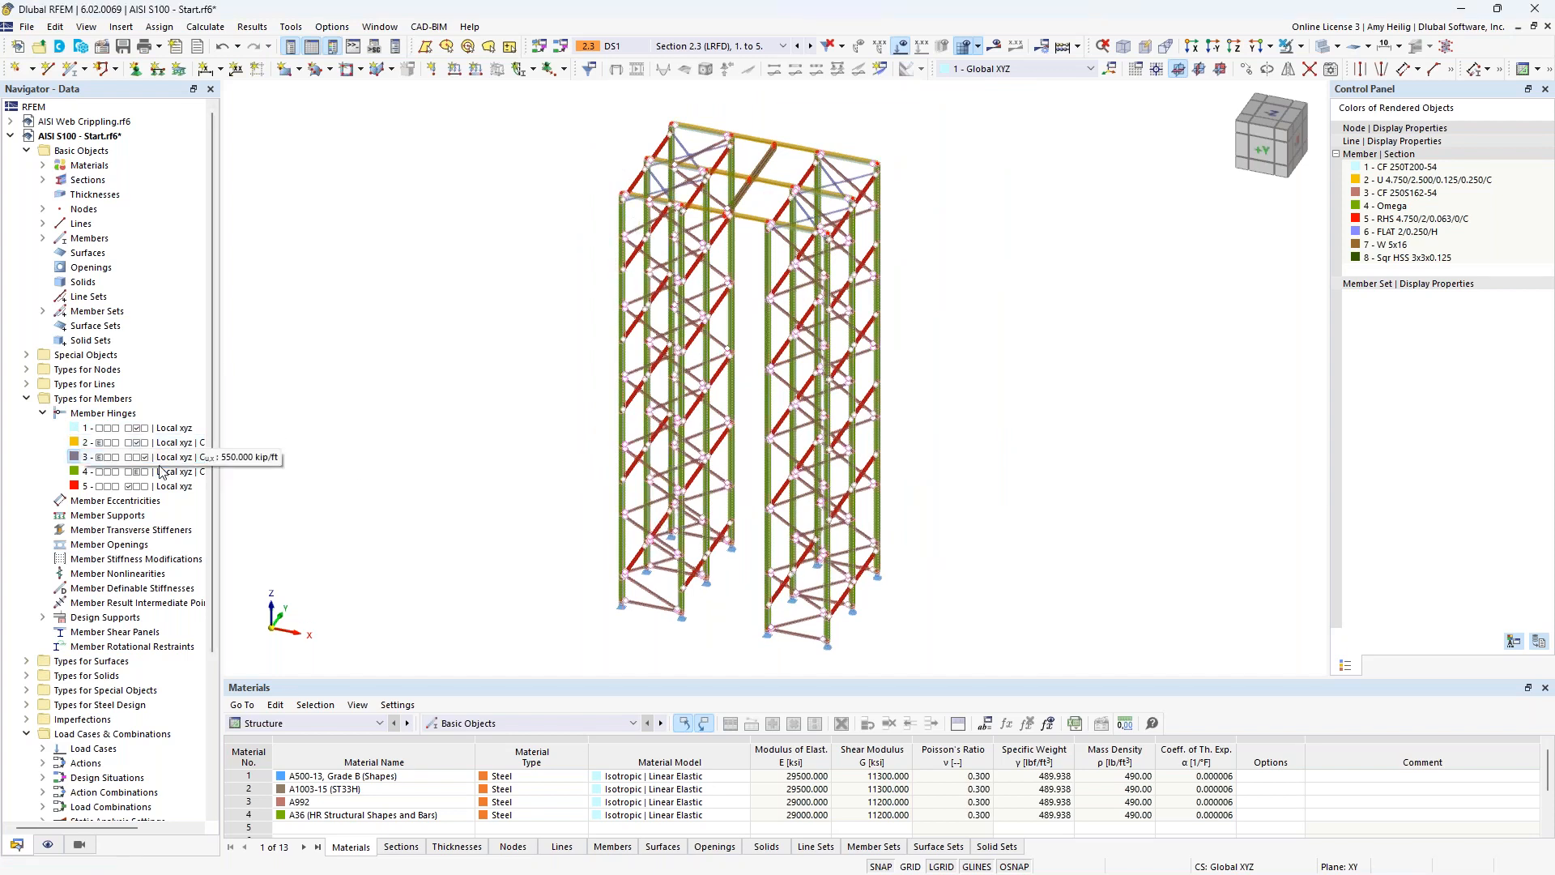
pyautogui.click(43, 418)
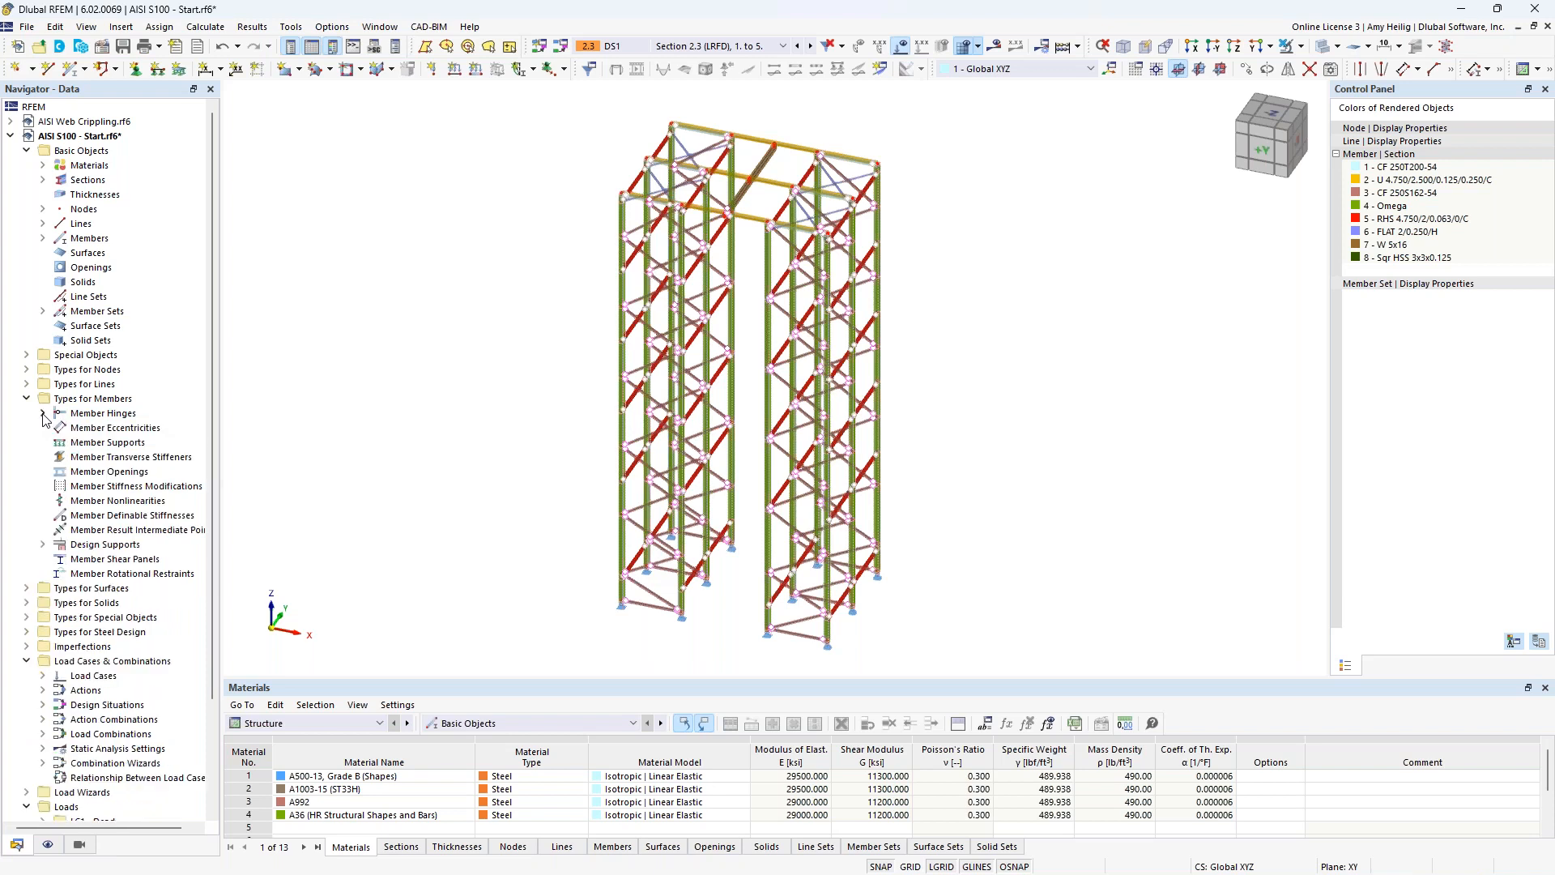
pyautogui.moveTo(550, 586); pyautogui.dragTo(666, 635, button='middle')
pyautogui.scroll(5, 694, 648)
pyautogui.scroll(2, 694, 651)
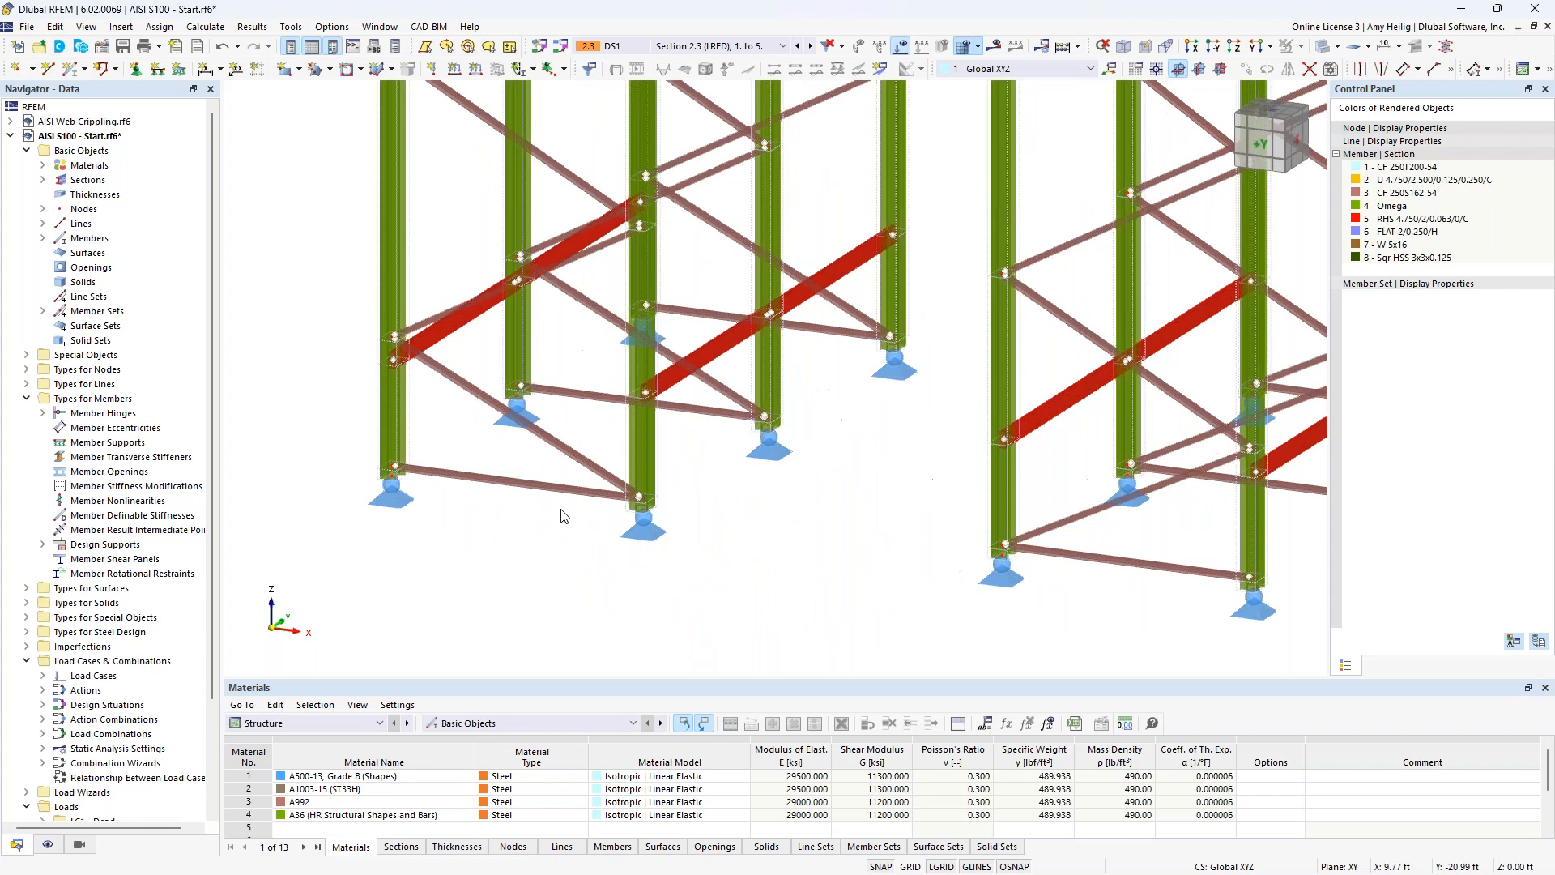
pyautogui.click(136, 71)
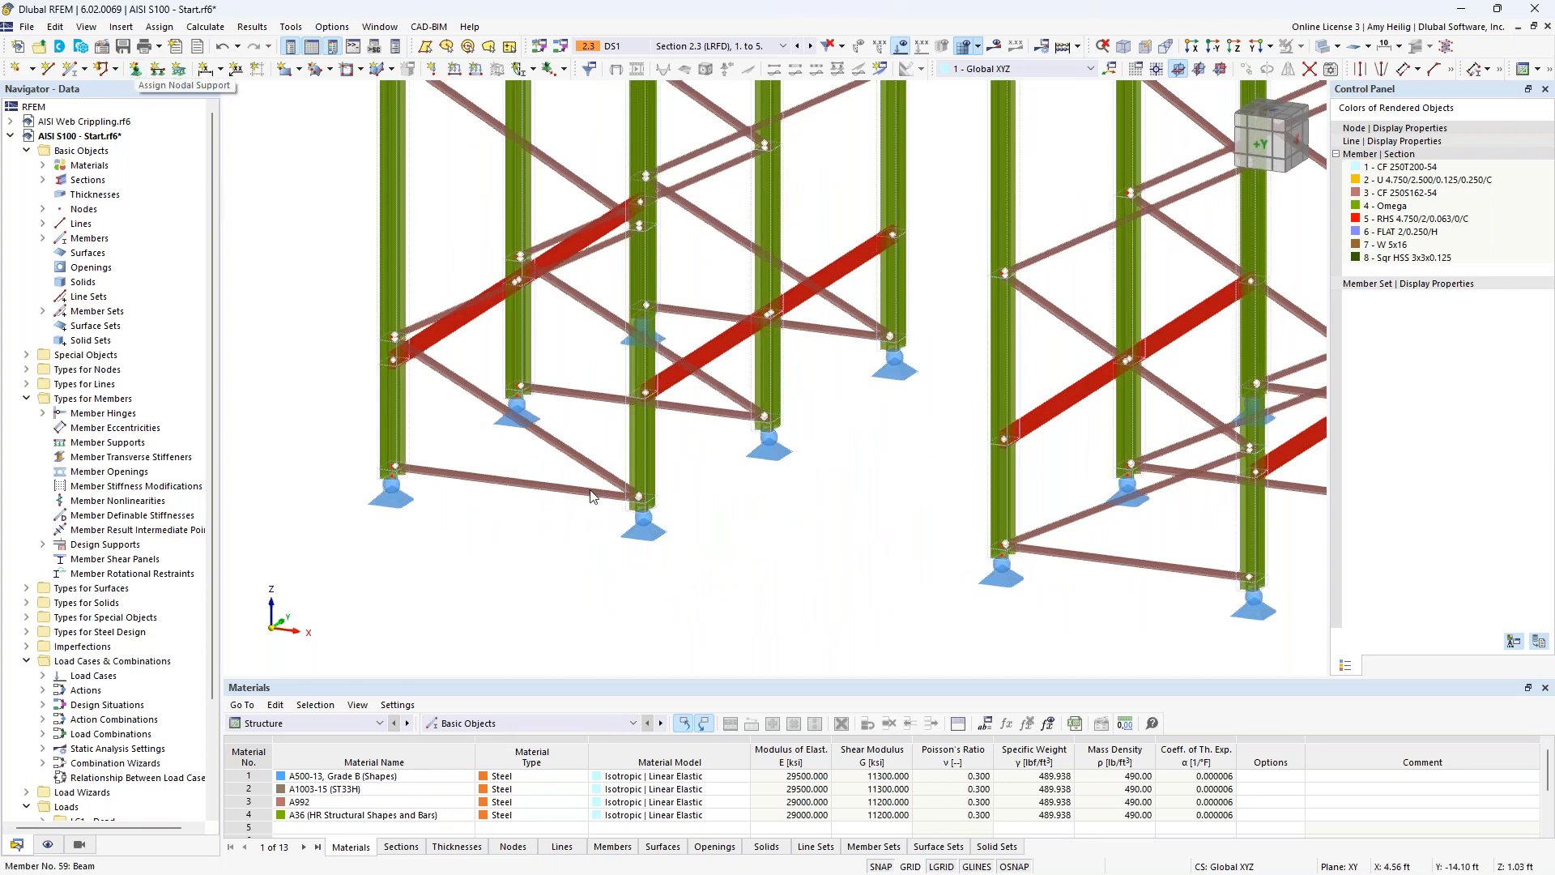
pyautogui.click(646, 535)
pyautogui.doubleClick(646, 535)
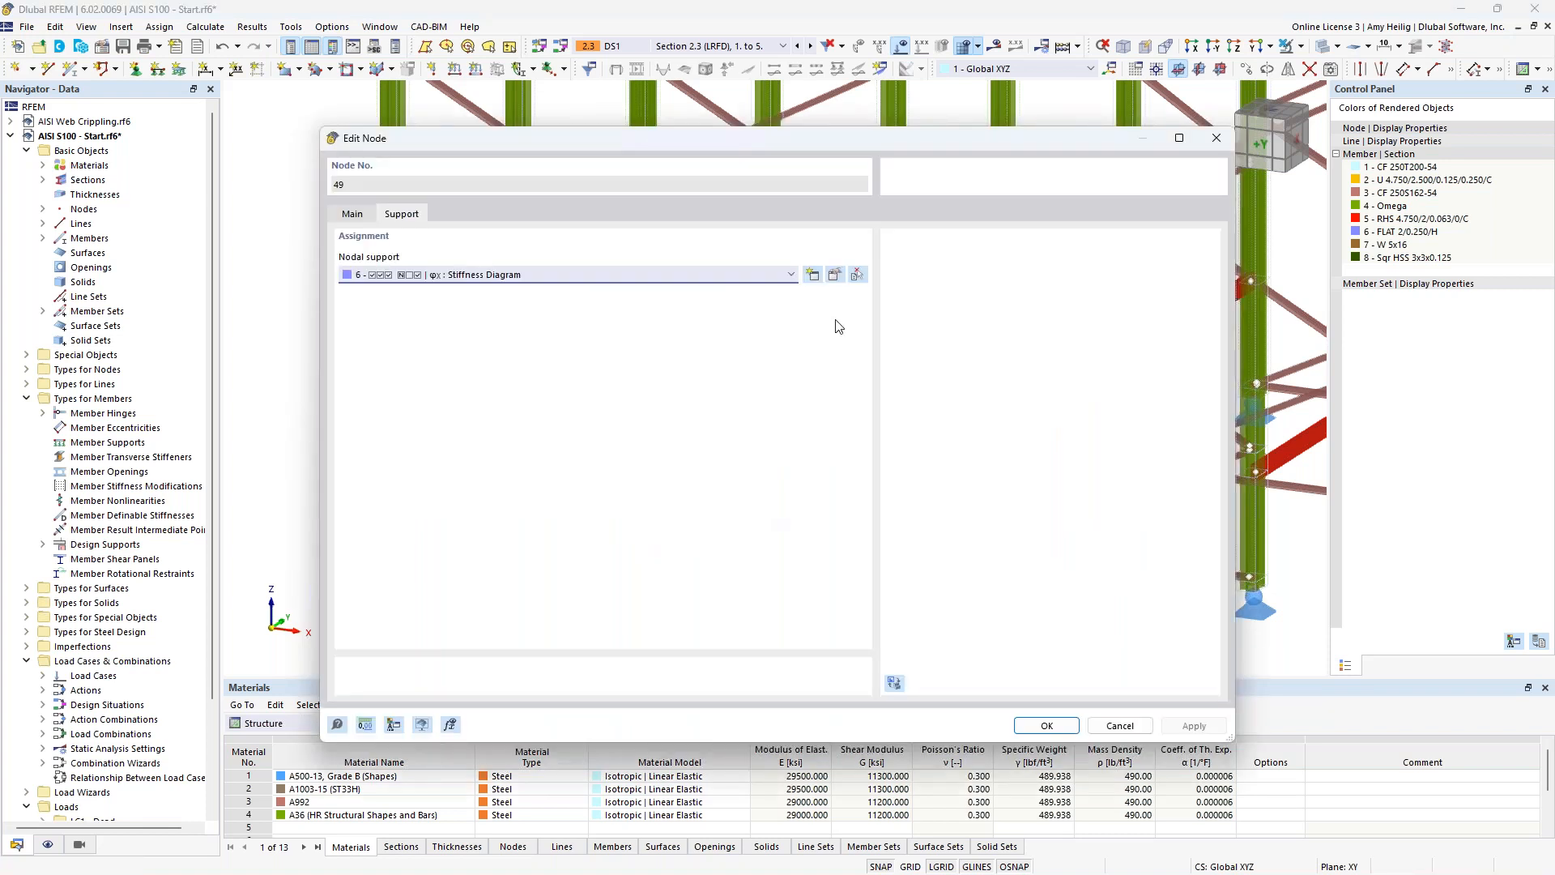
pyautogui.click(835, 277)
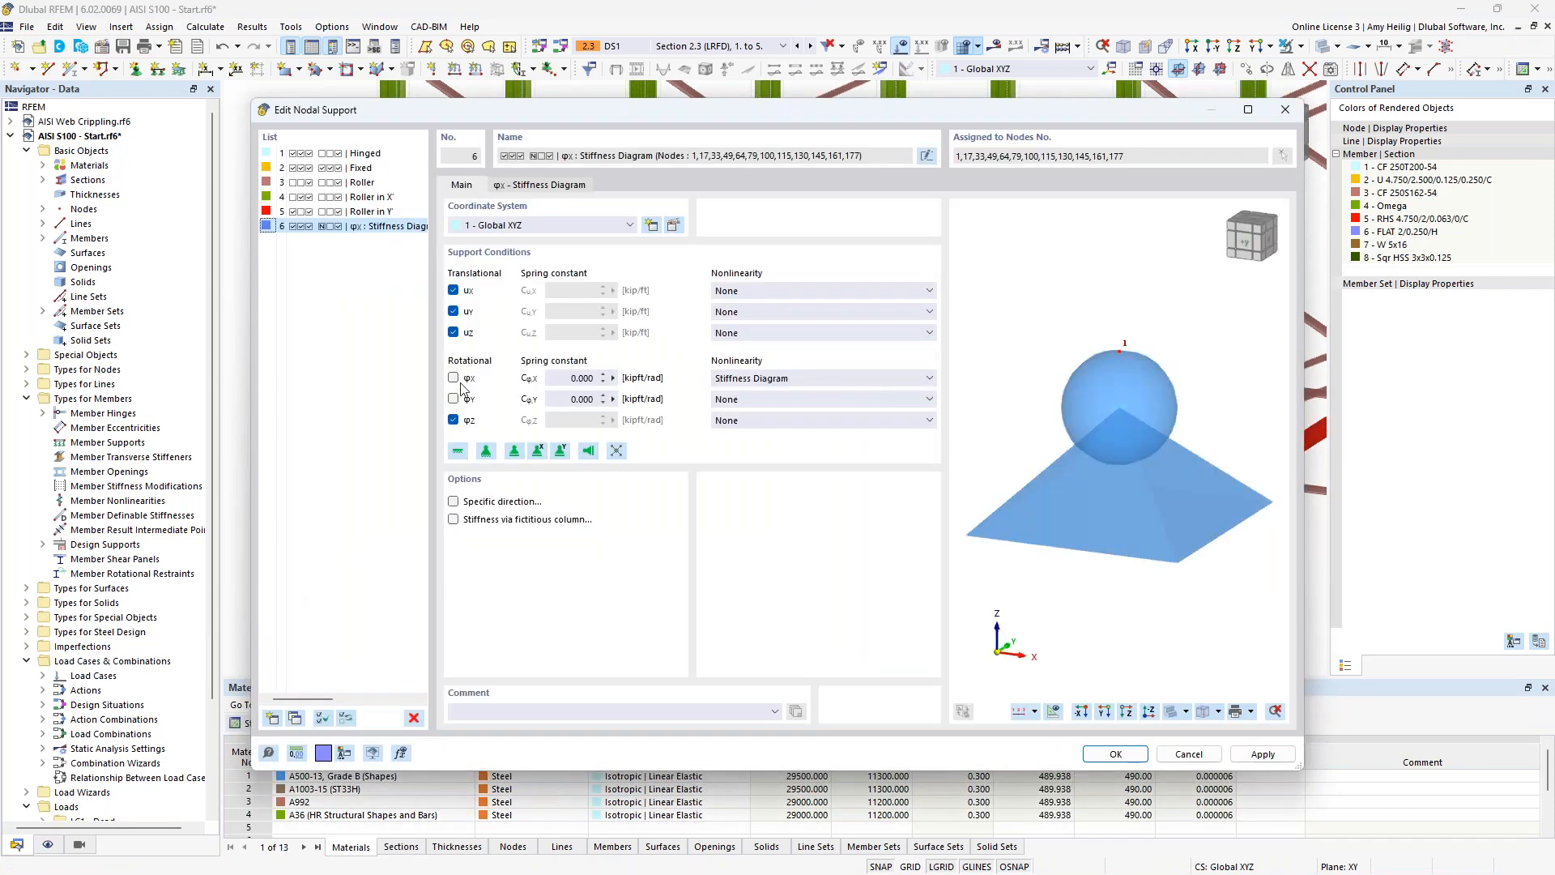
# Review the base support's nonlinearity options for rotation about X and its stiffness diagram, and close the editors without changes.
pyautogui.moveTo(543, 110); pyautogui.dragTo(658, 103)
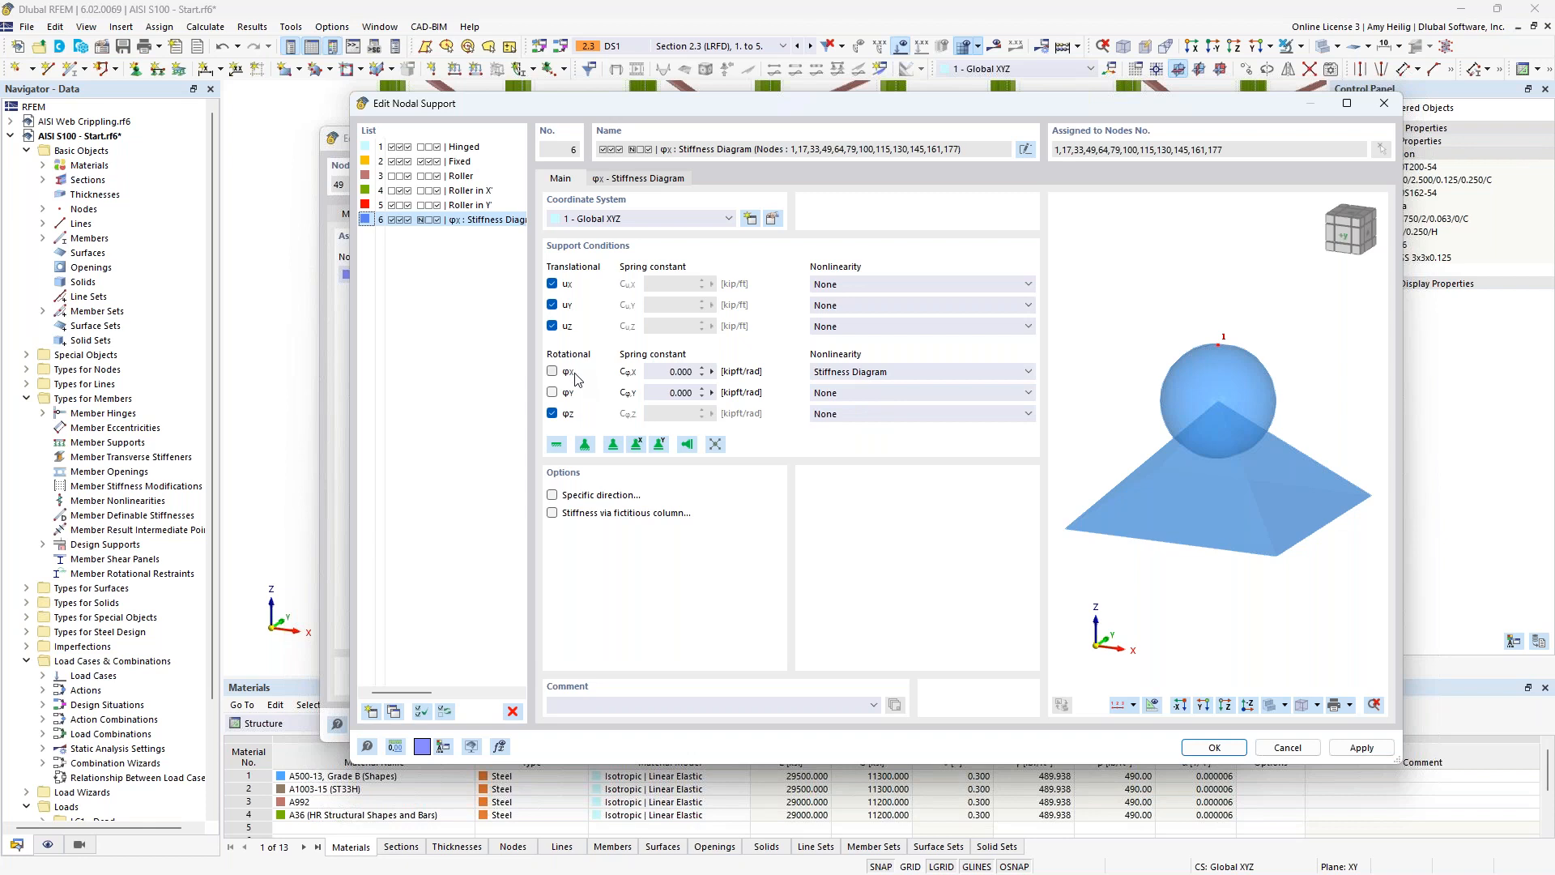
pyautogui.click(841, 373)
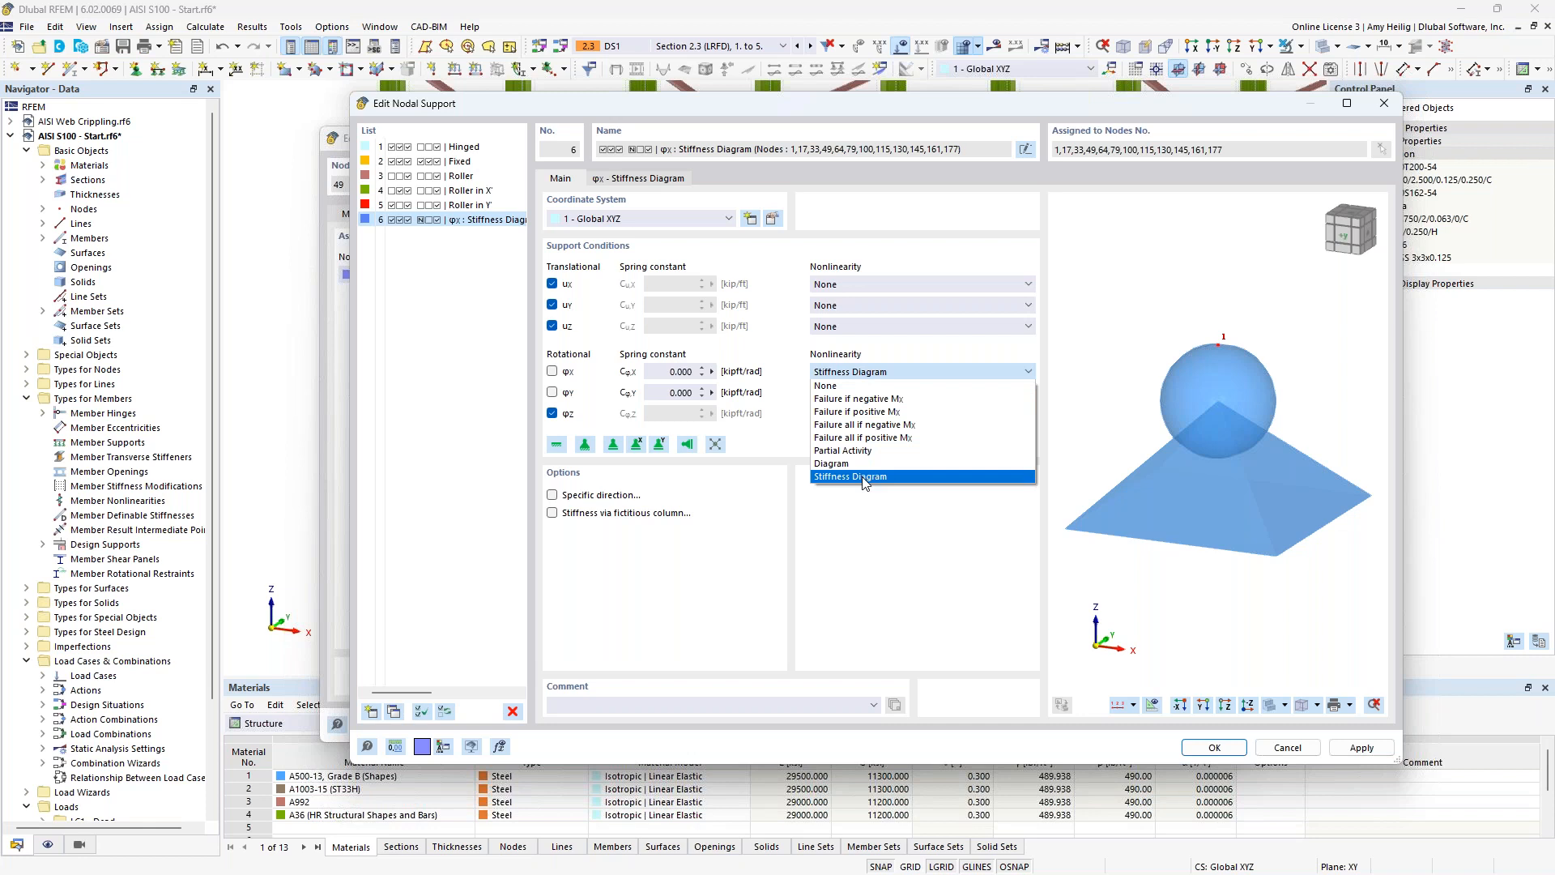
pyautogui.click(872, 517)
pyautogui.click(650, 180)
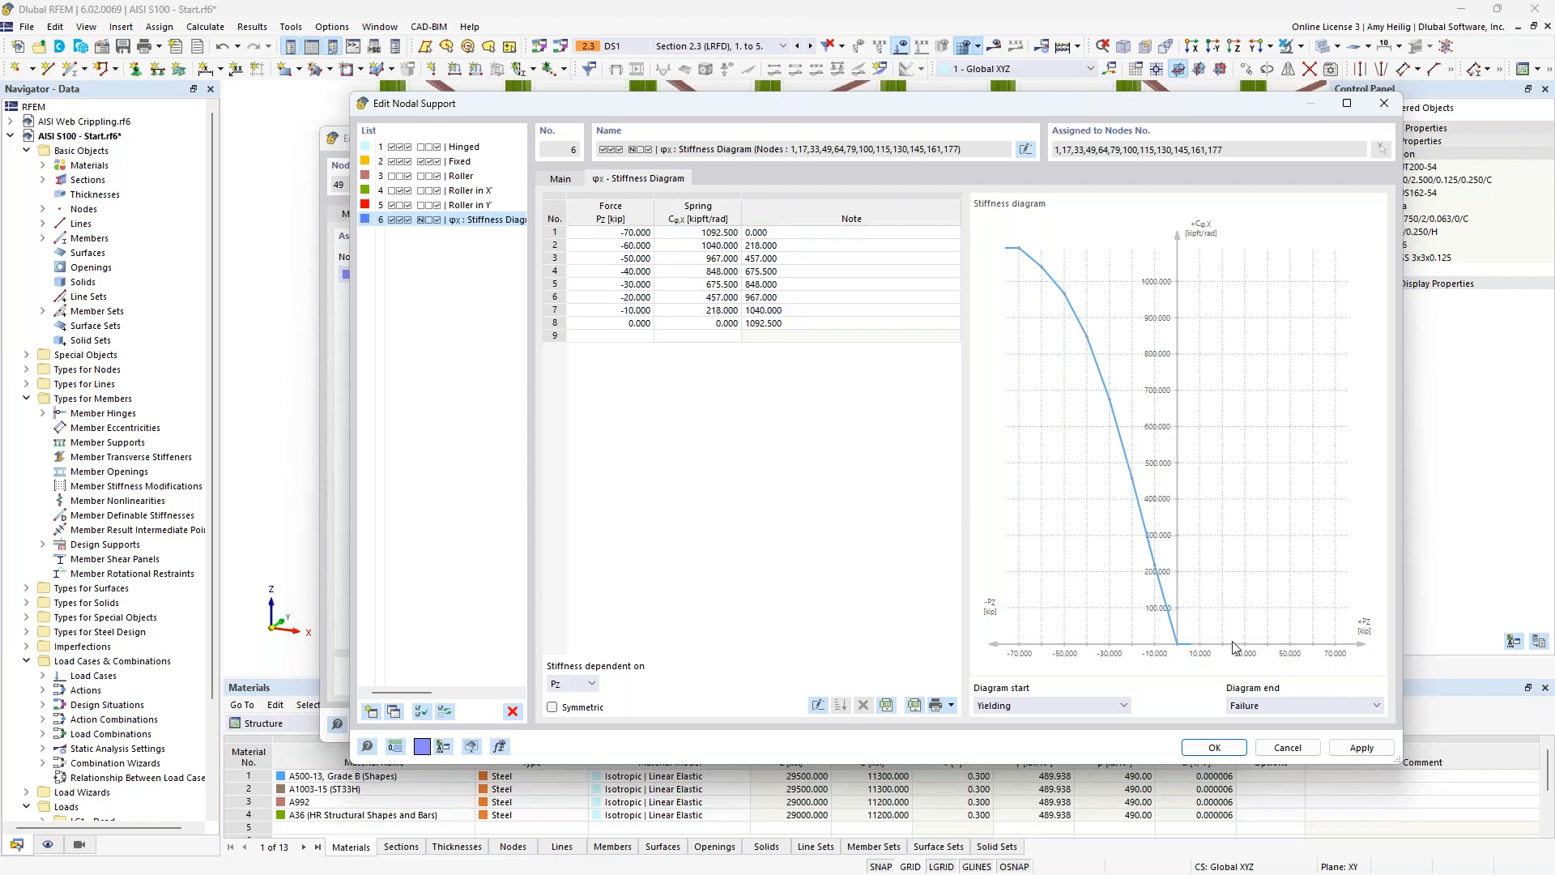
pyautogui.click(1288, 747)
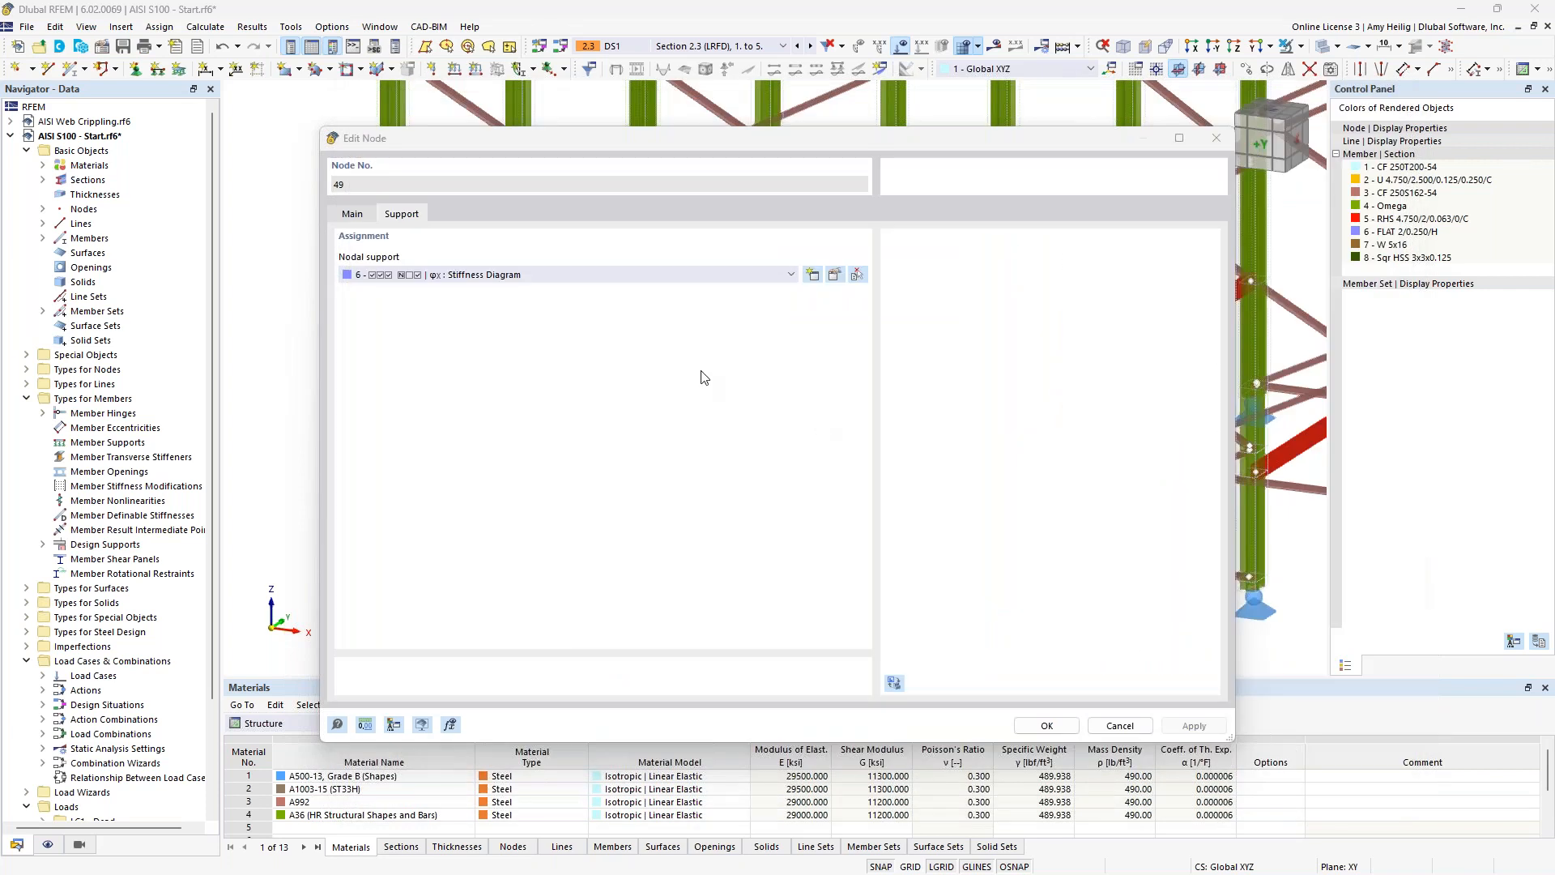
pyautogui.click(1120, 724)
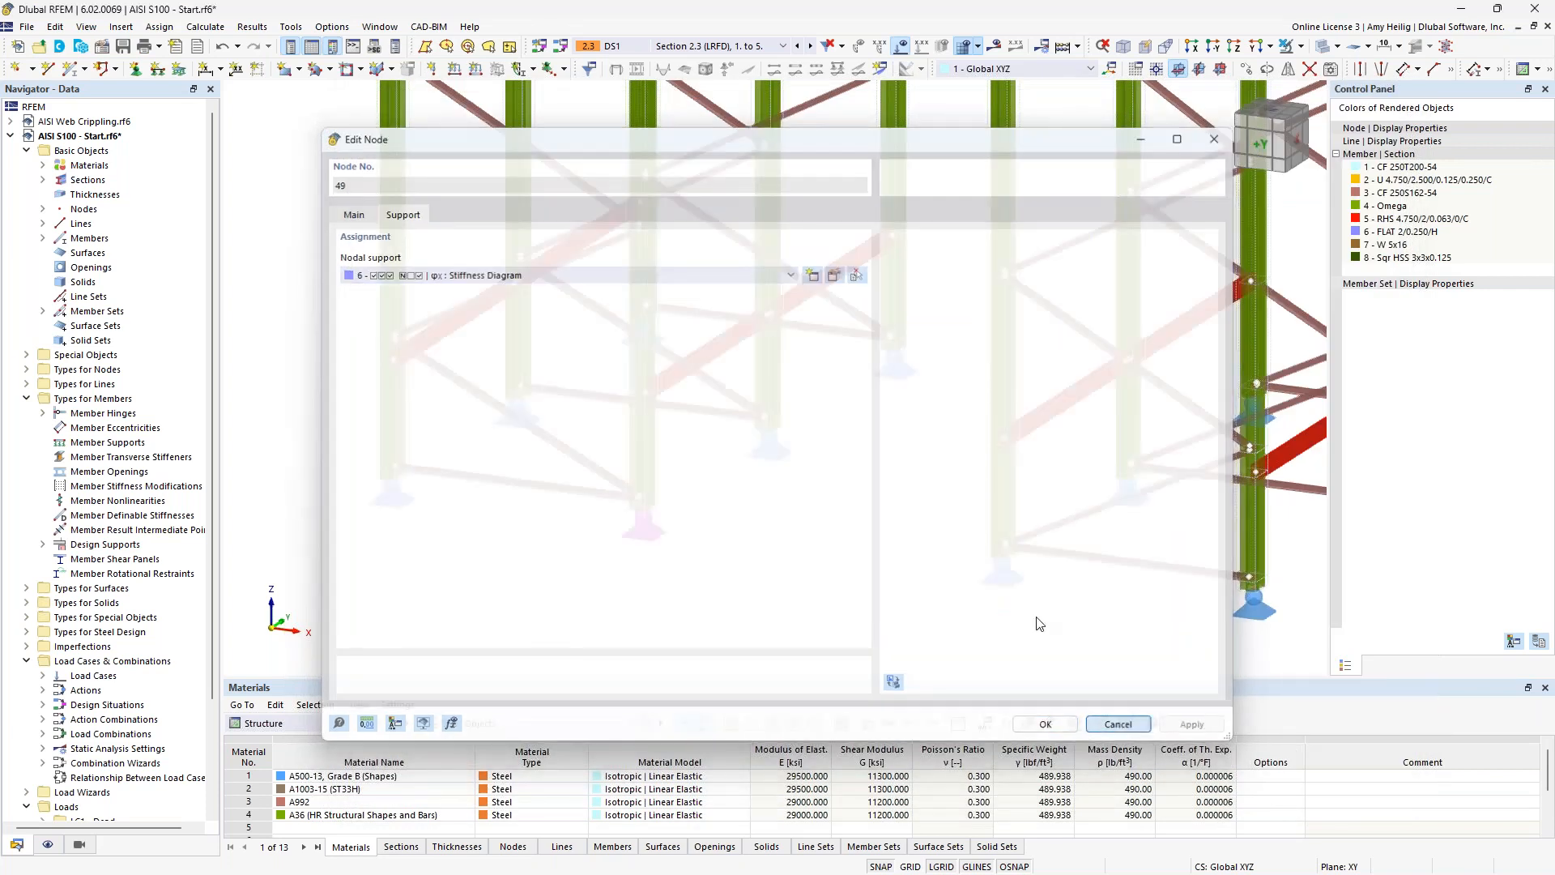
# Activate load case LC1 Dead and review its self-weight settings and the available action categories, keeping Dead load.
pyautogui.scroll(-1, 842, 506)
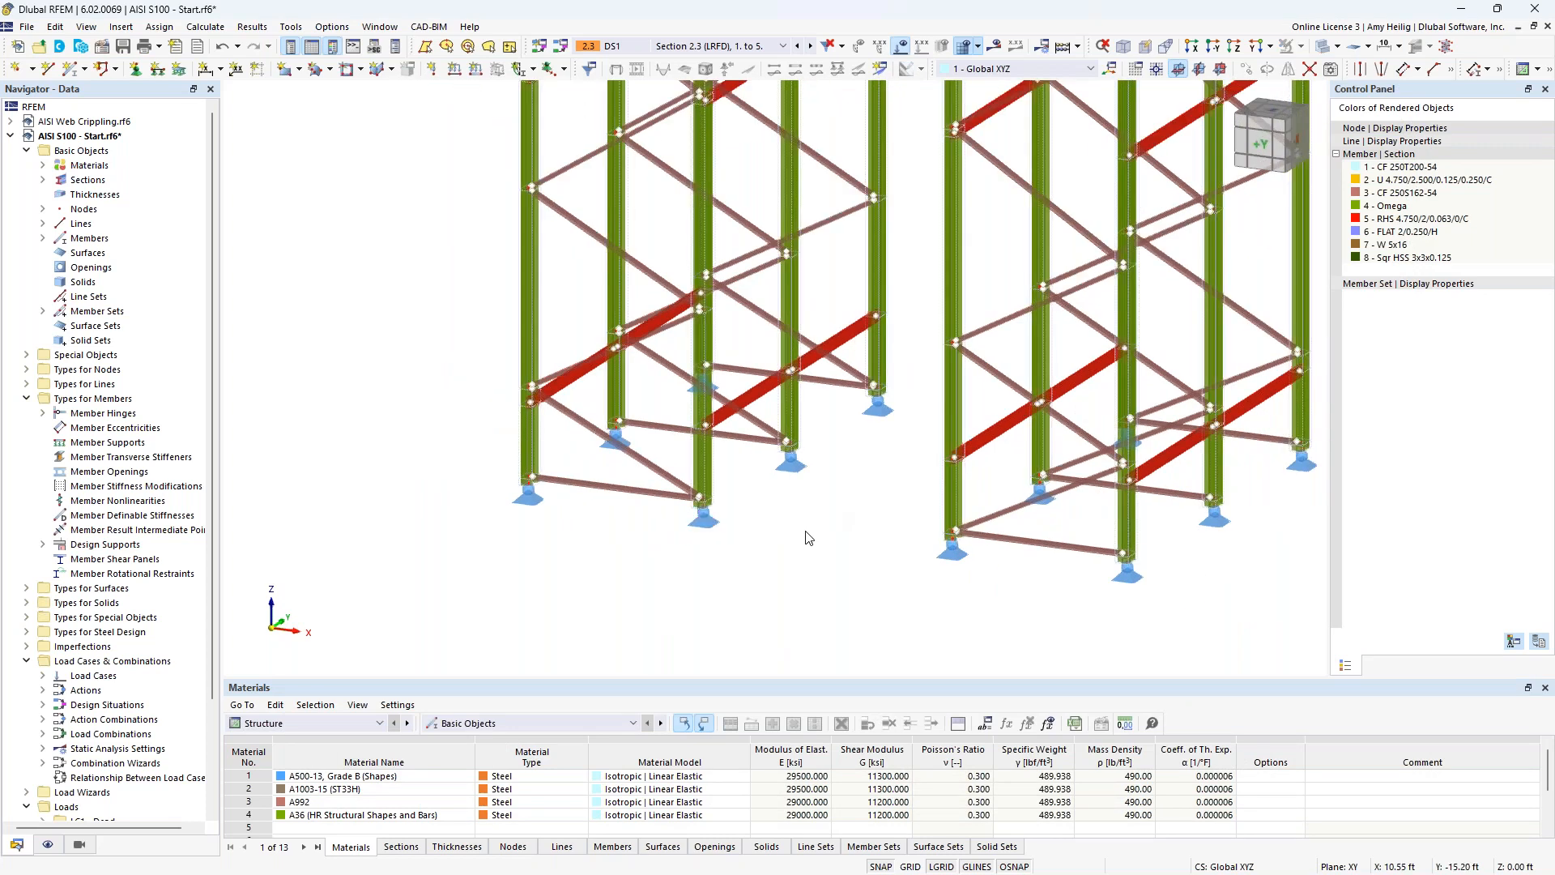
pyautogui.scroll(-4, 808, 530)
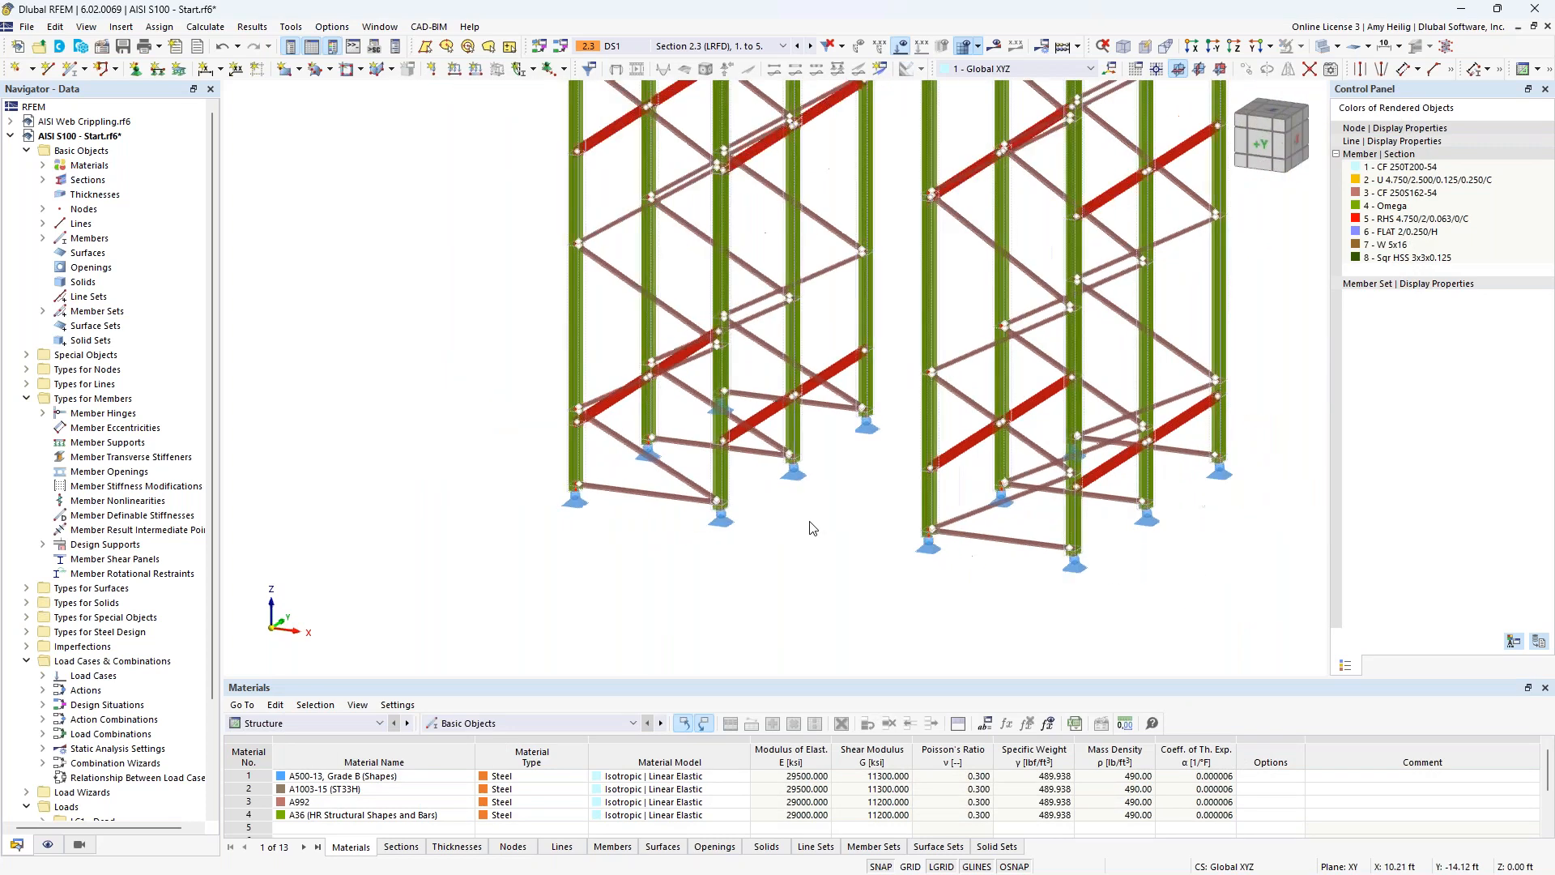
pyautogui.moveTo(827, 452); pyautogui.dragTo(755, 545, button='middle')
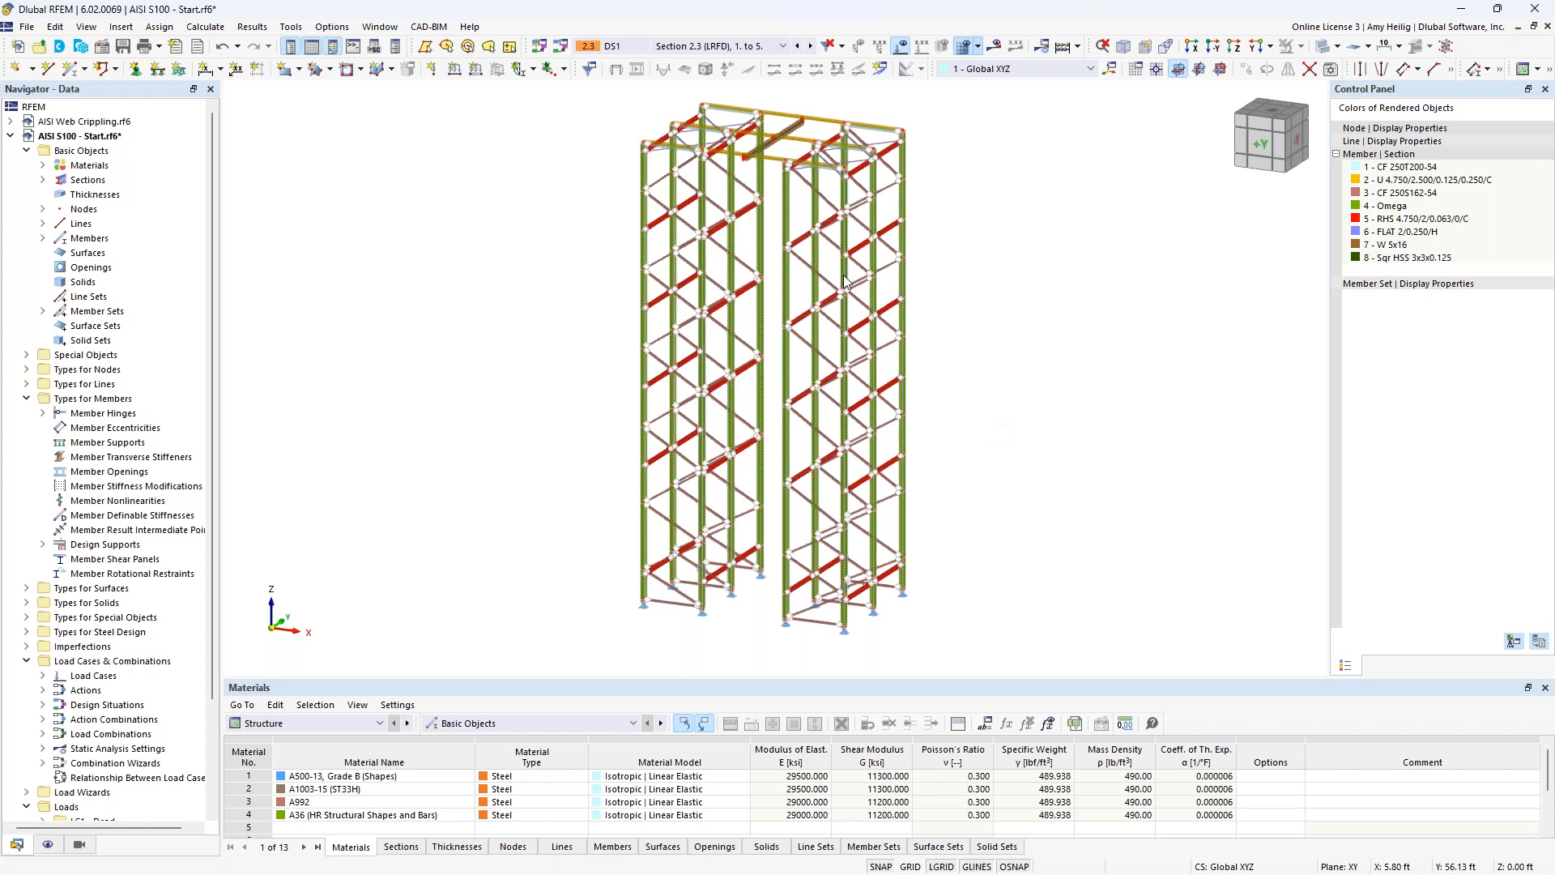
pyautogui.click(679, 48)
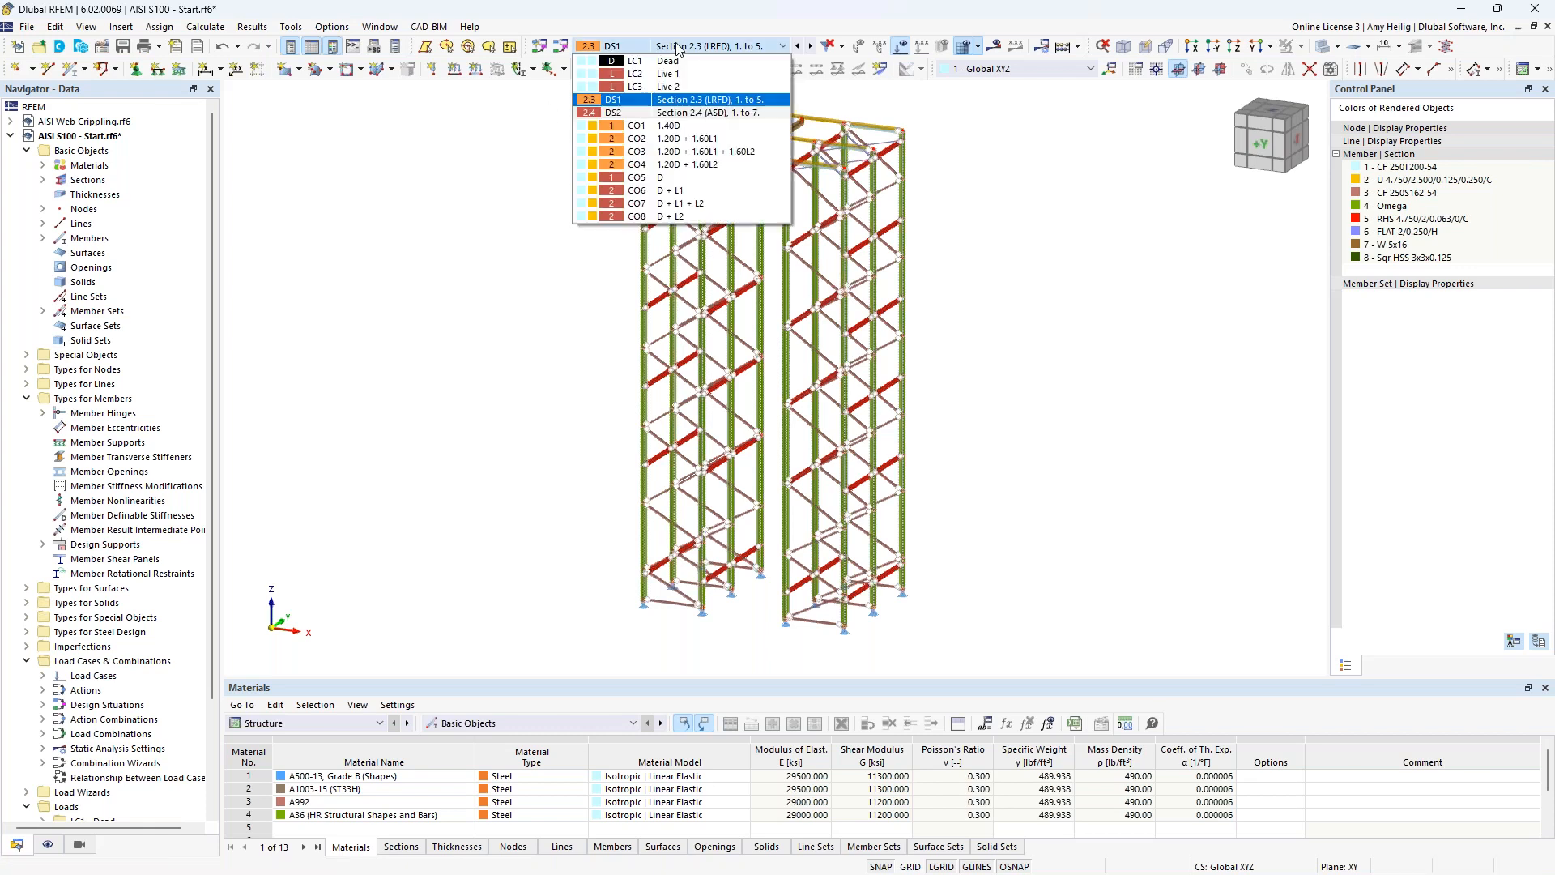
pyautogui.click(677, 61)
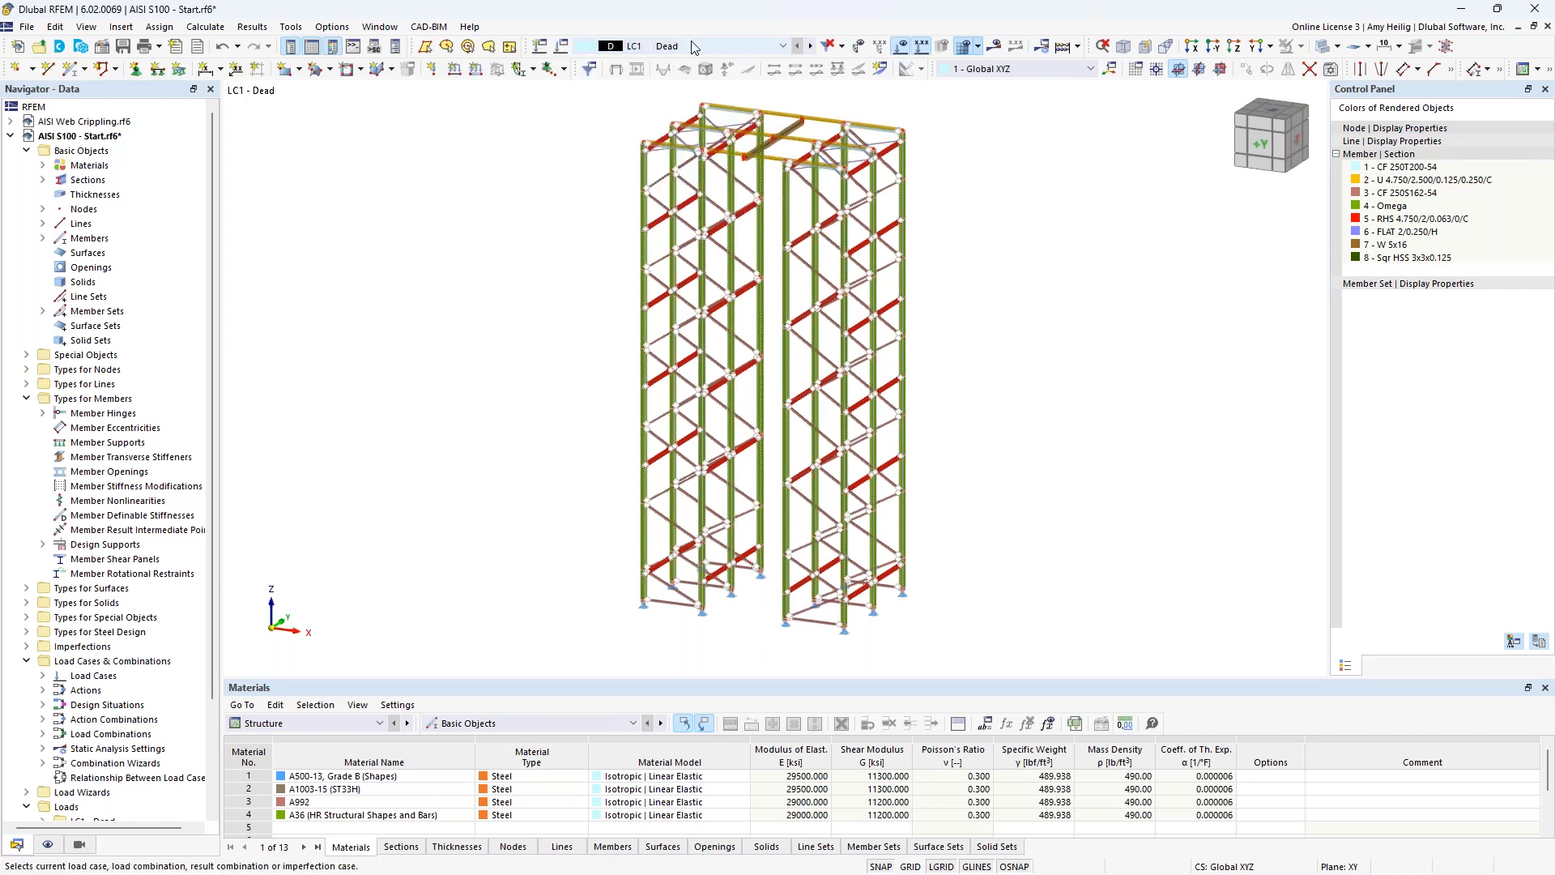
pyautogui.click(562, 49)
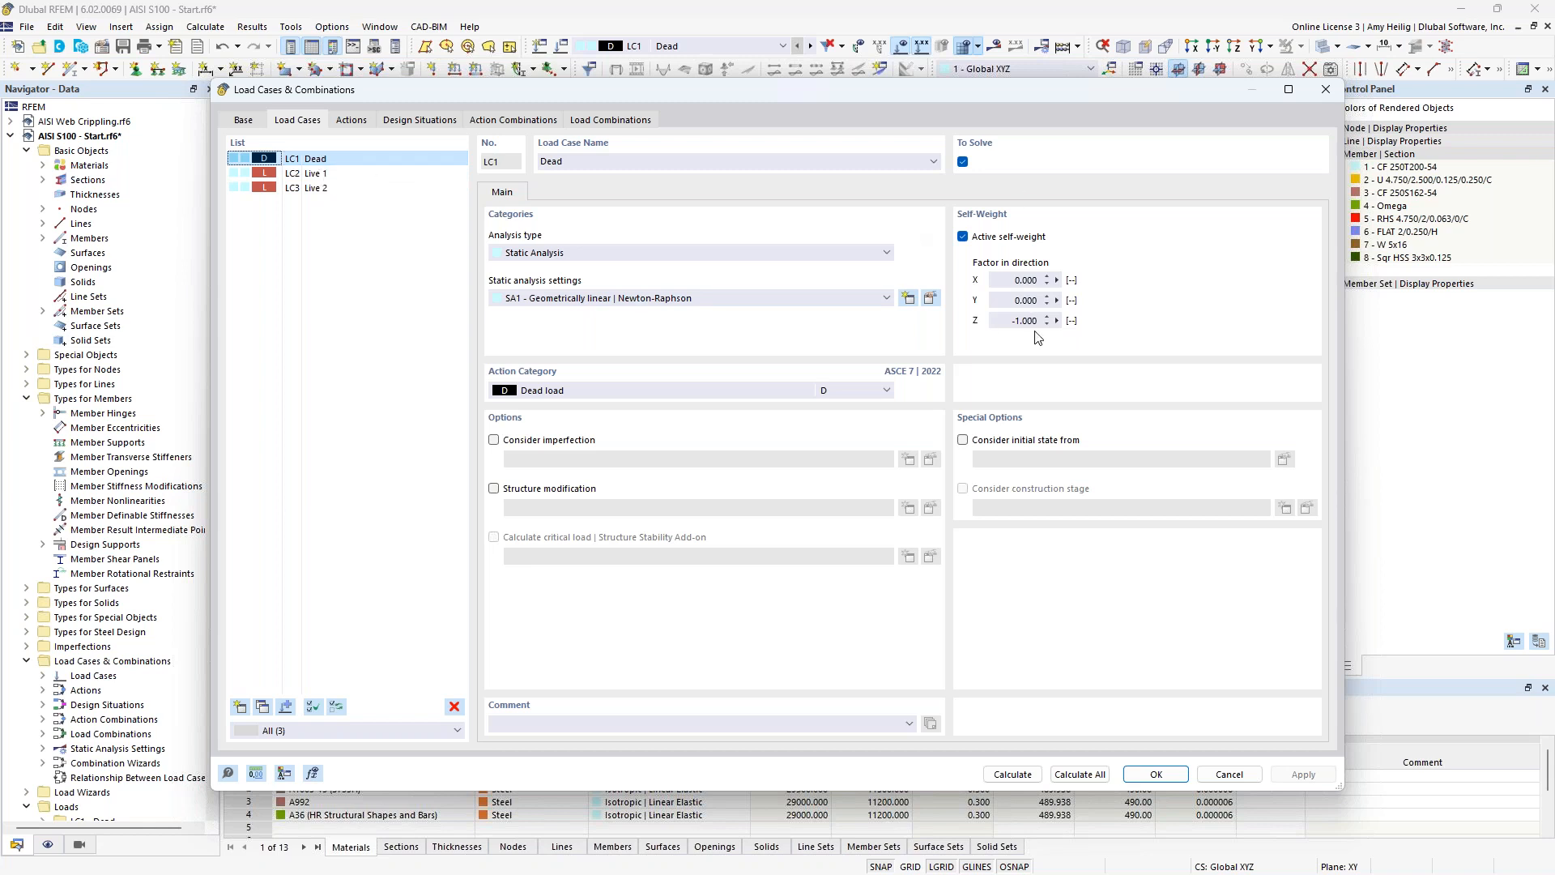
pyautogui.click(769, 389)
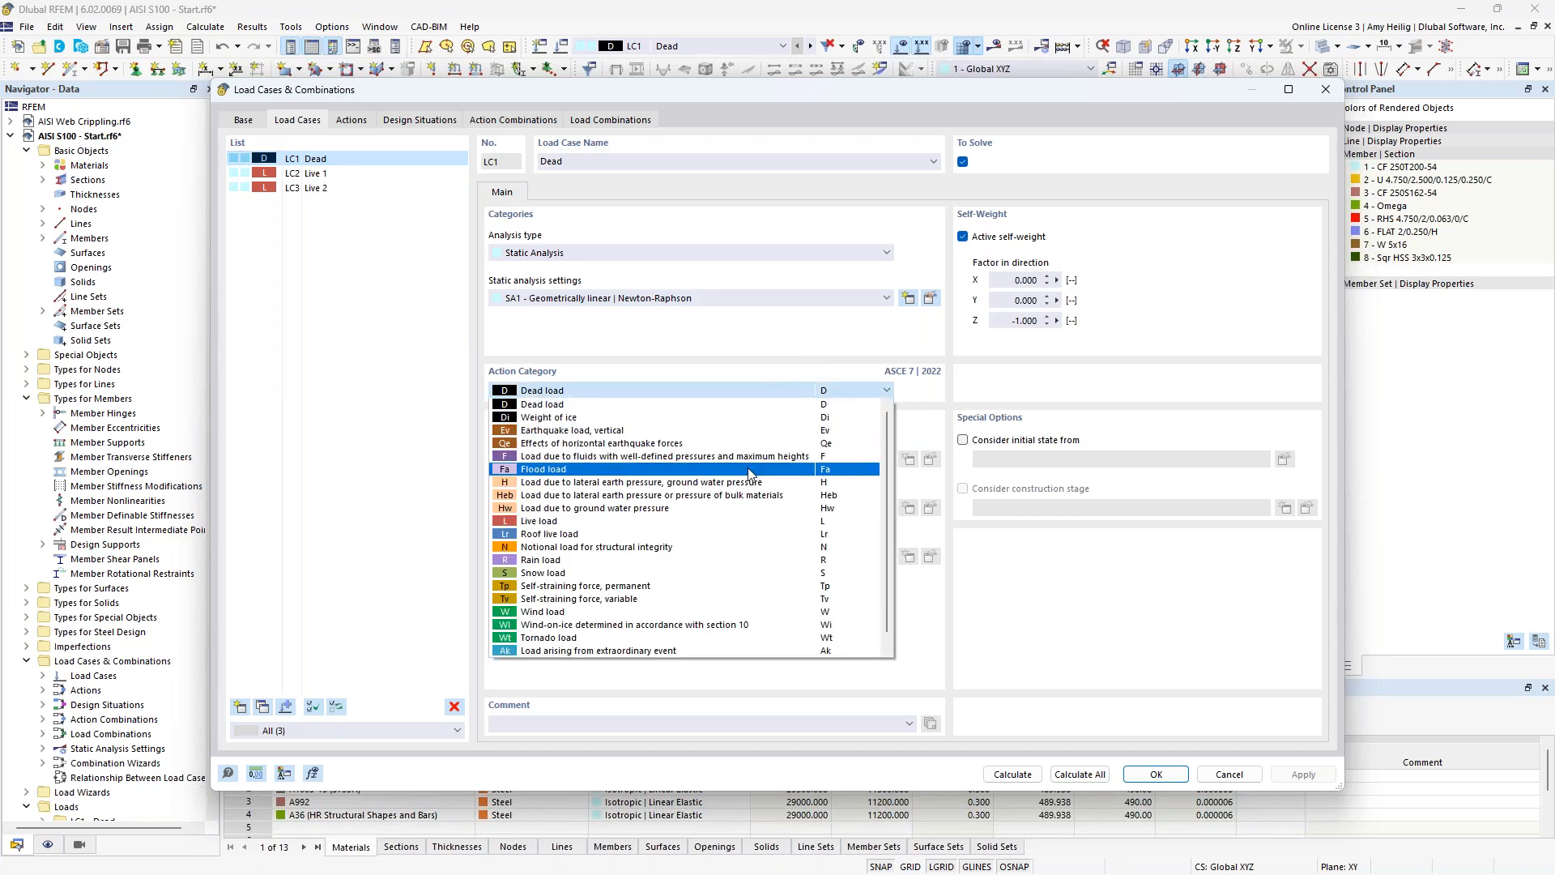
pyautogui.click(719, 333)
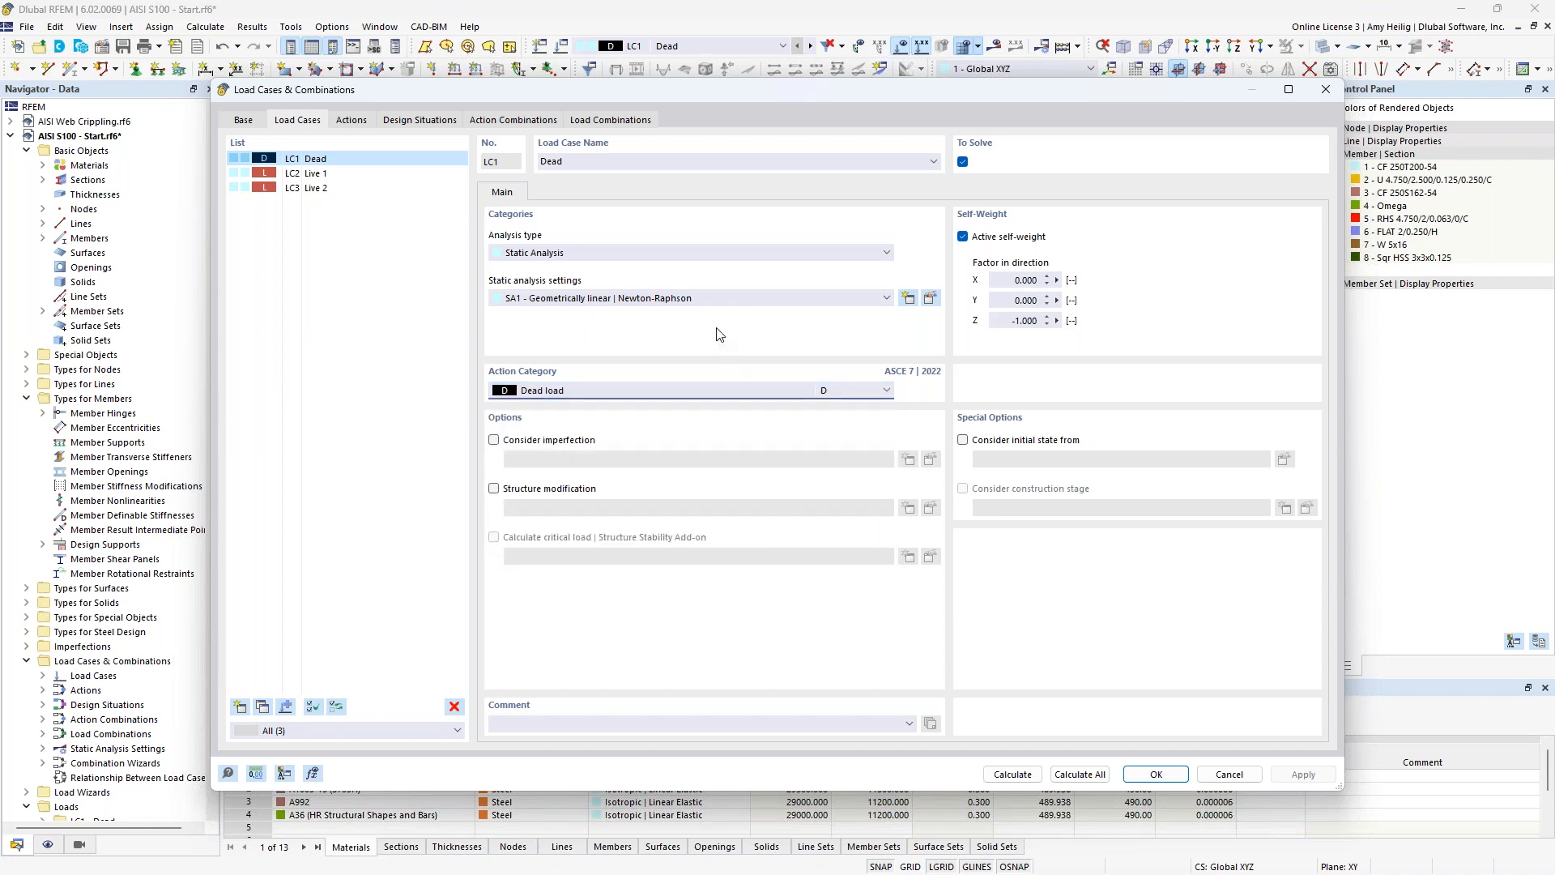
# Review the available standard groups for load combinations, keeping ASCE 7.
pyautogui.click(243, 121)
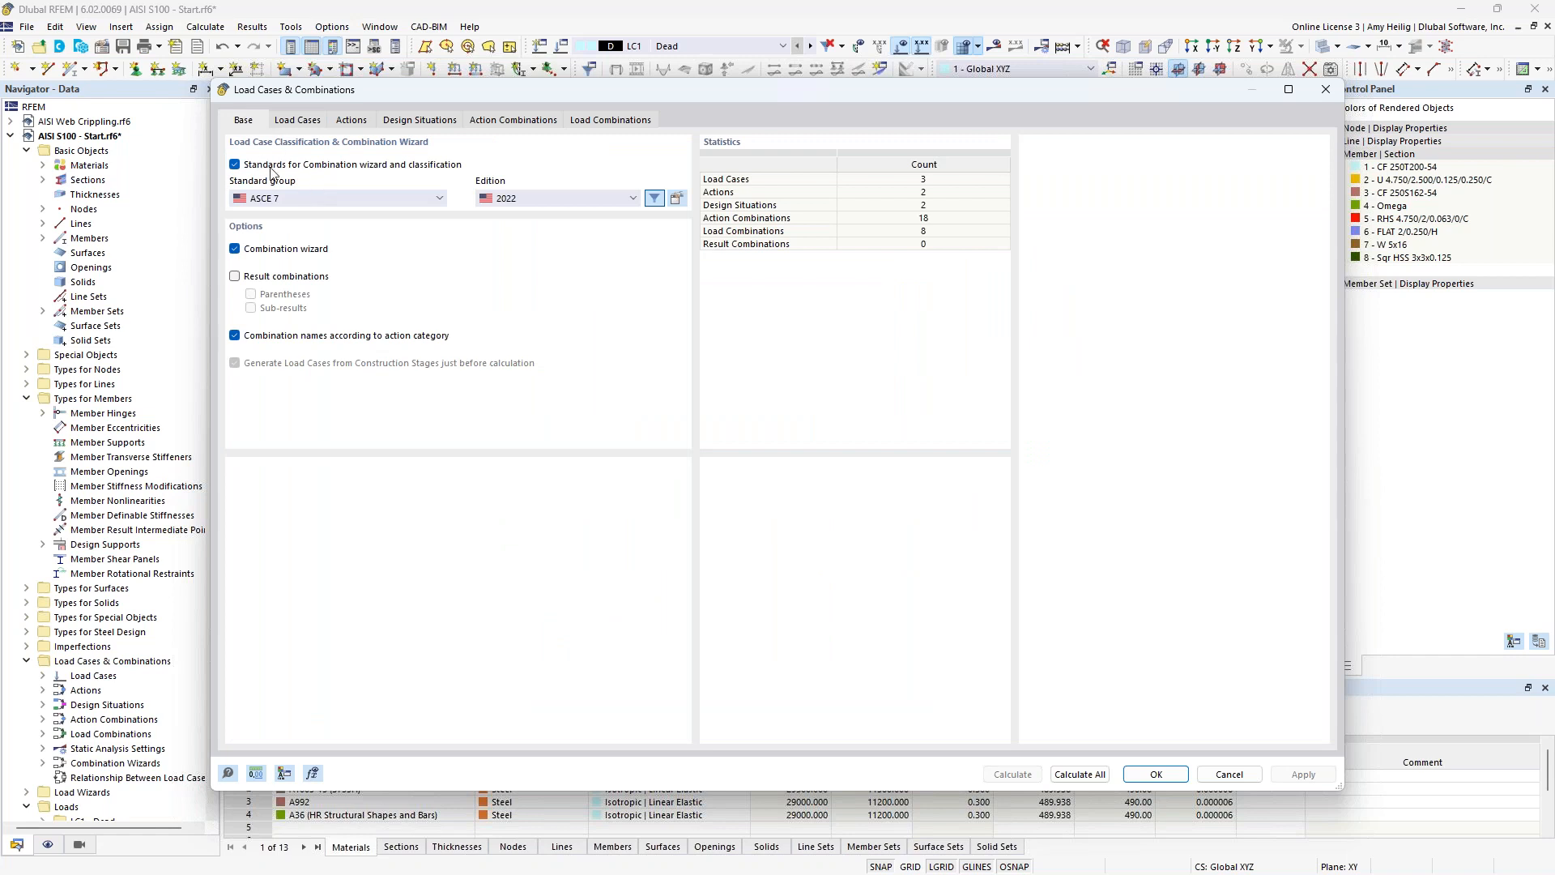
pyautogui.click(316, 202)
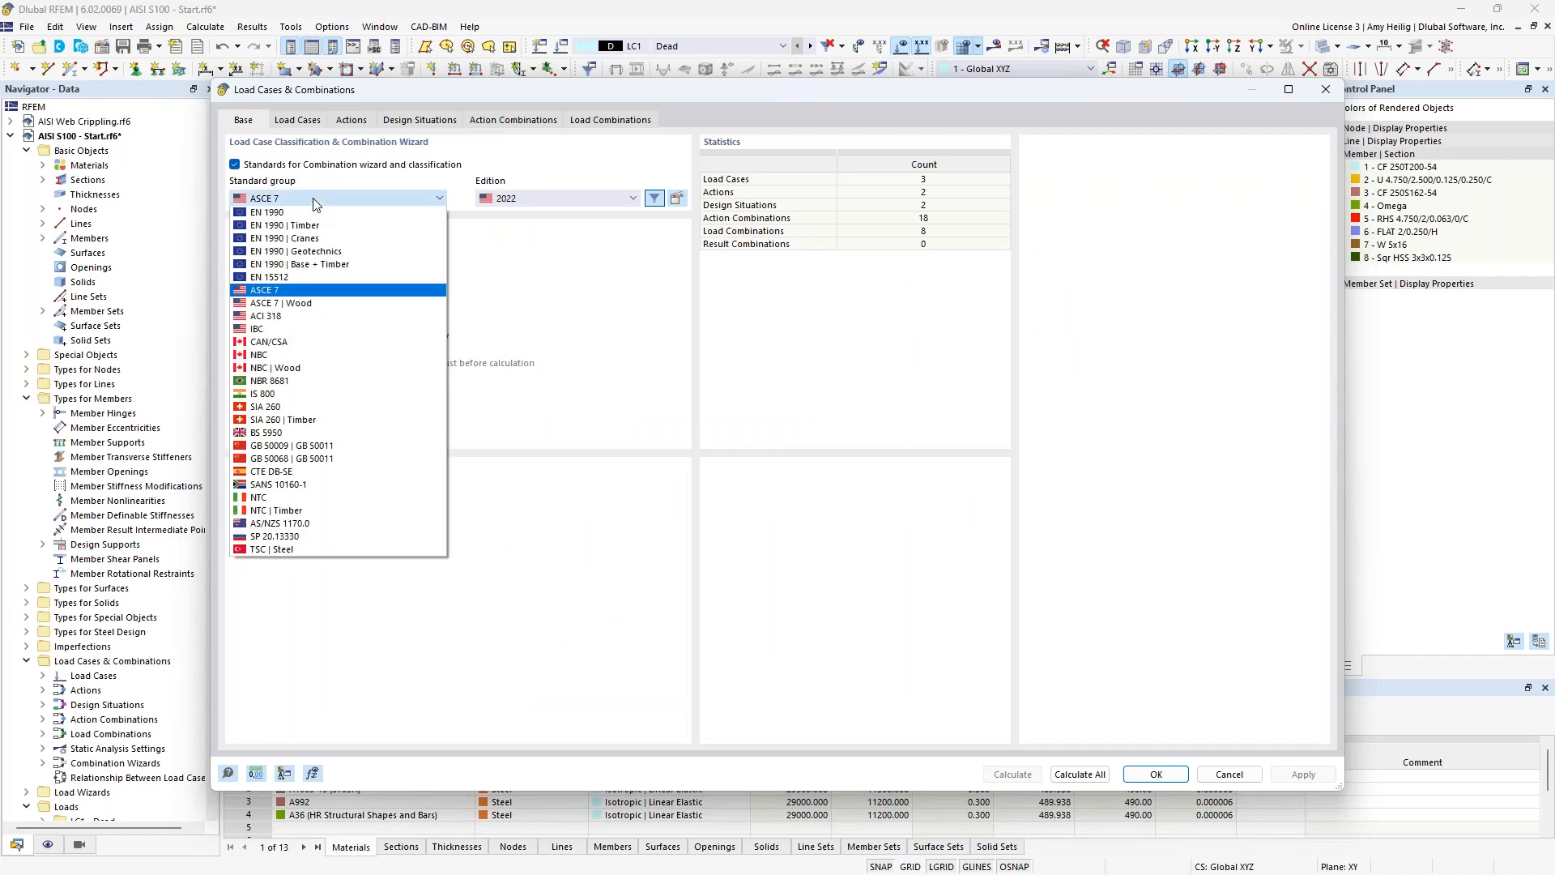
pyautogui.click(513, 299)
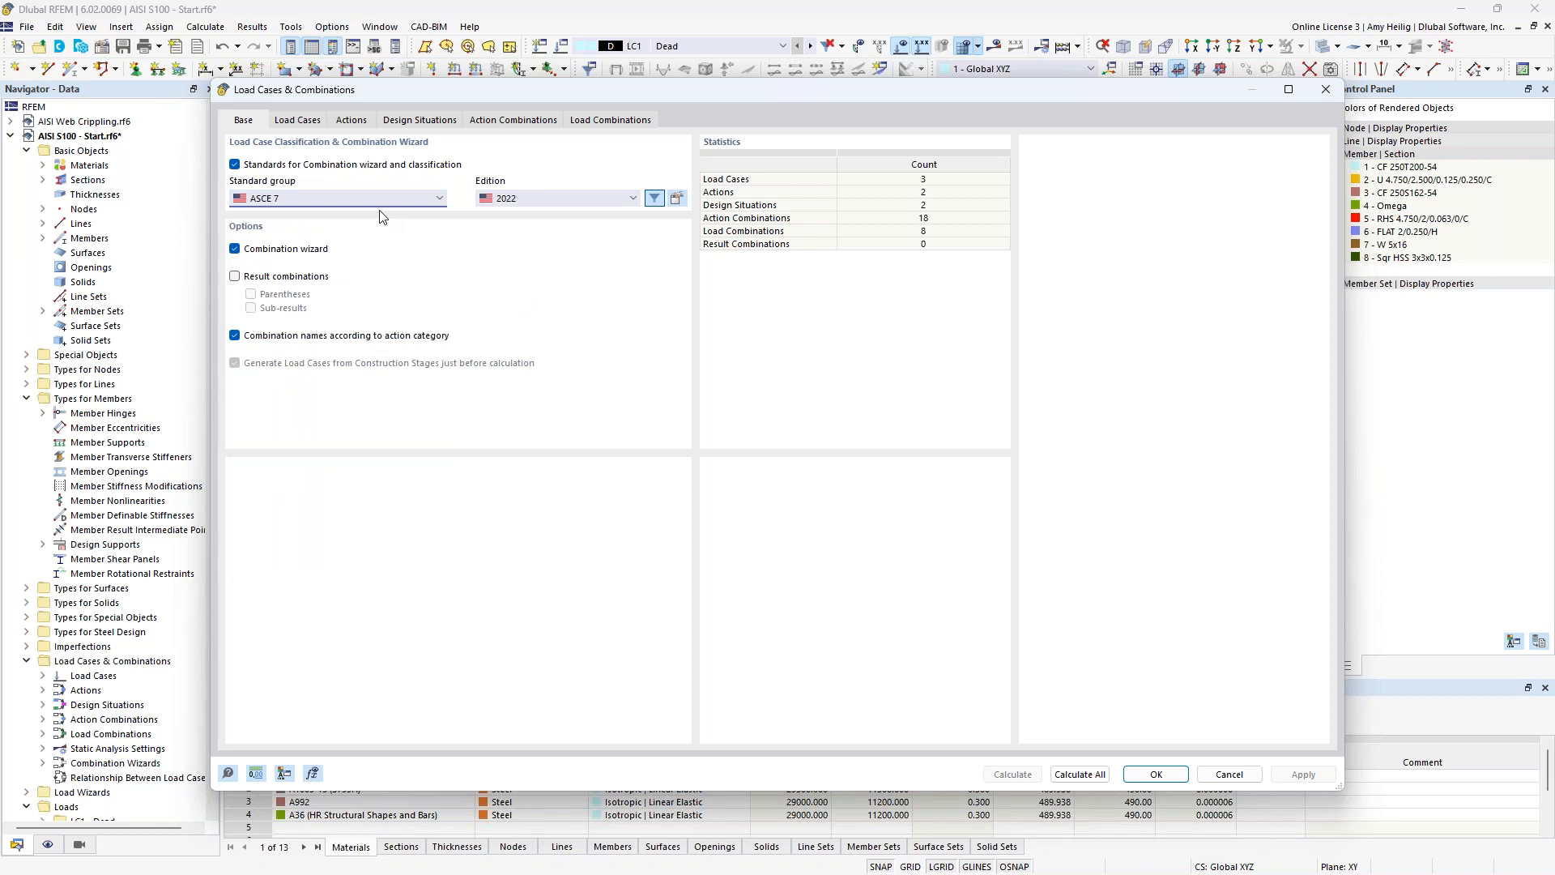
# Review the settings of load cases LC2 Live 1 and LC3 Live 2, and close the load case editor.
pyautogui.click(315, 123)
pyautogui.click(312, 173)
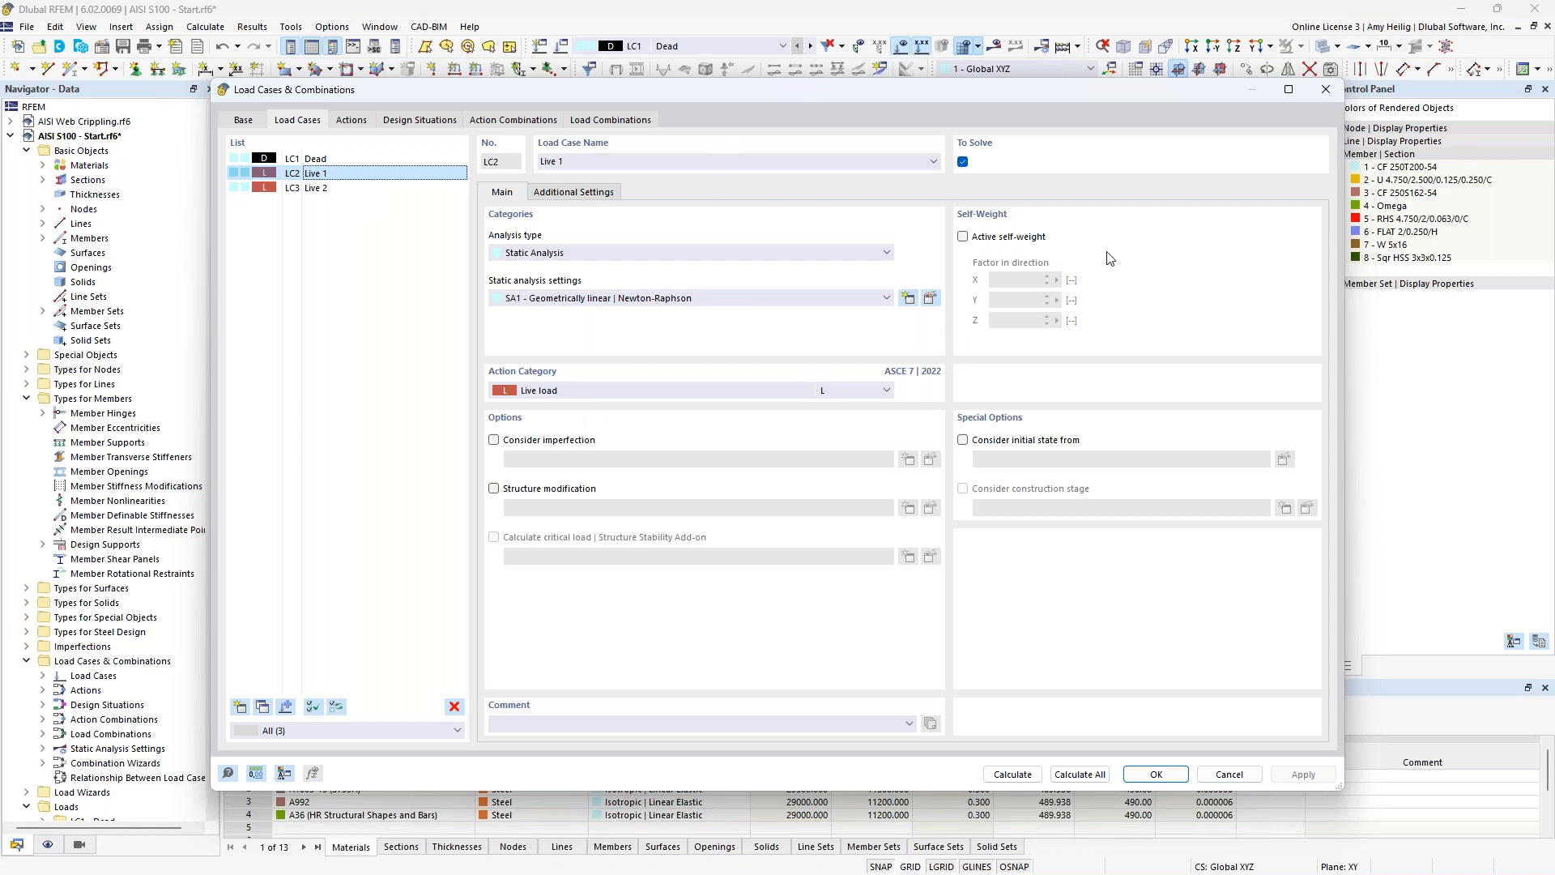
pyautogui.click(313, 188)
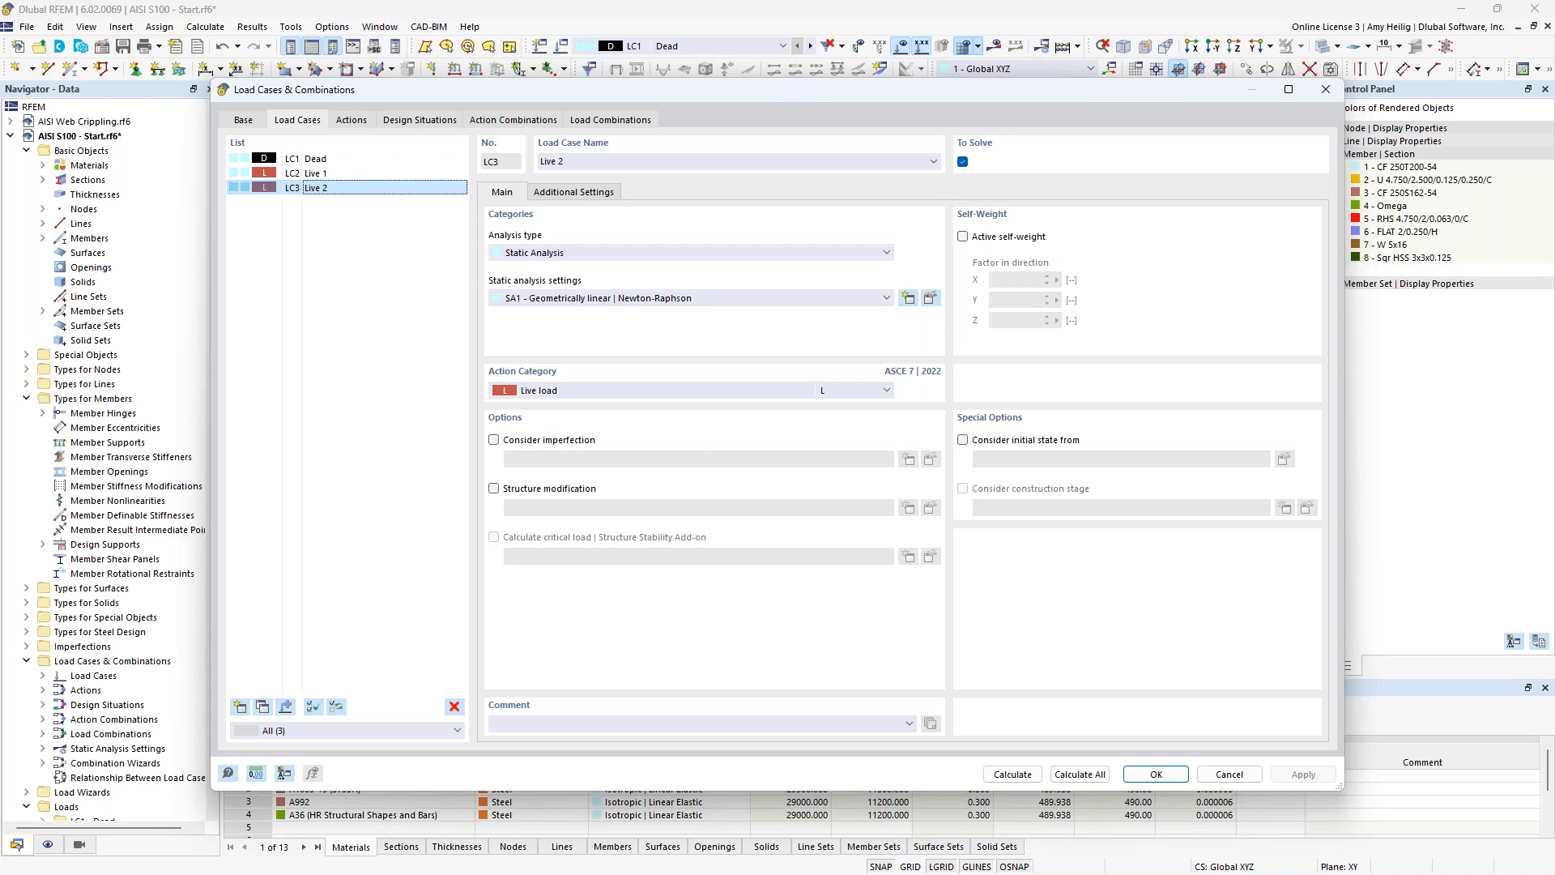
pyautogui.click(1157, 774)
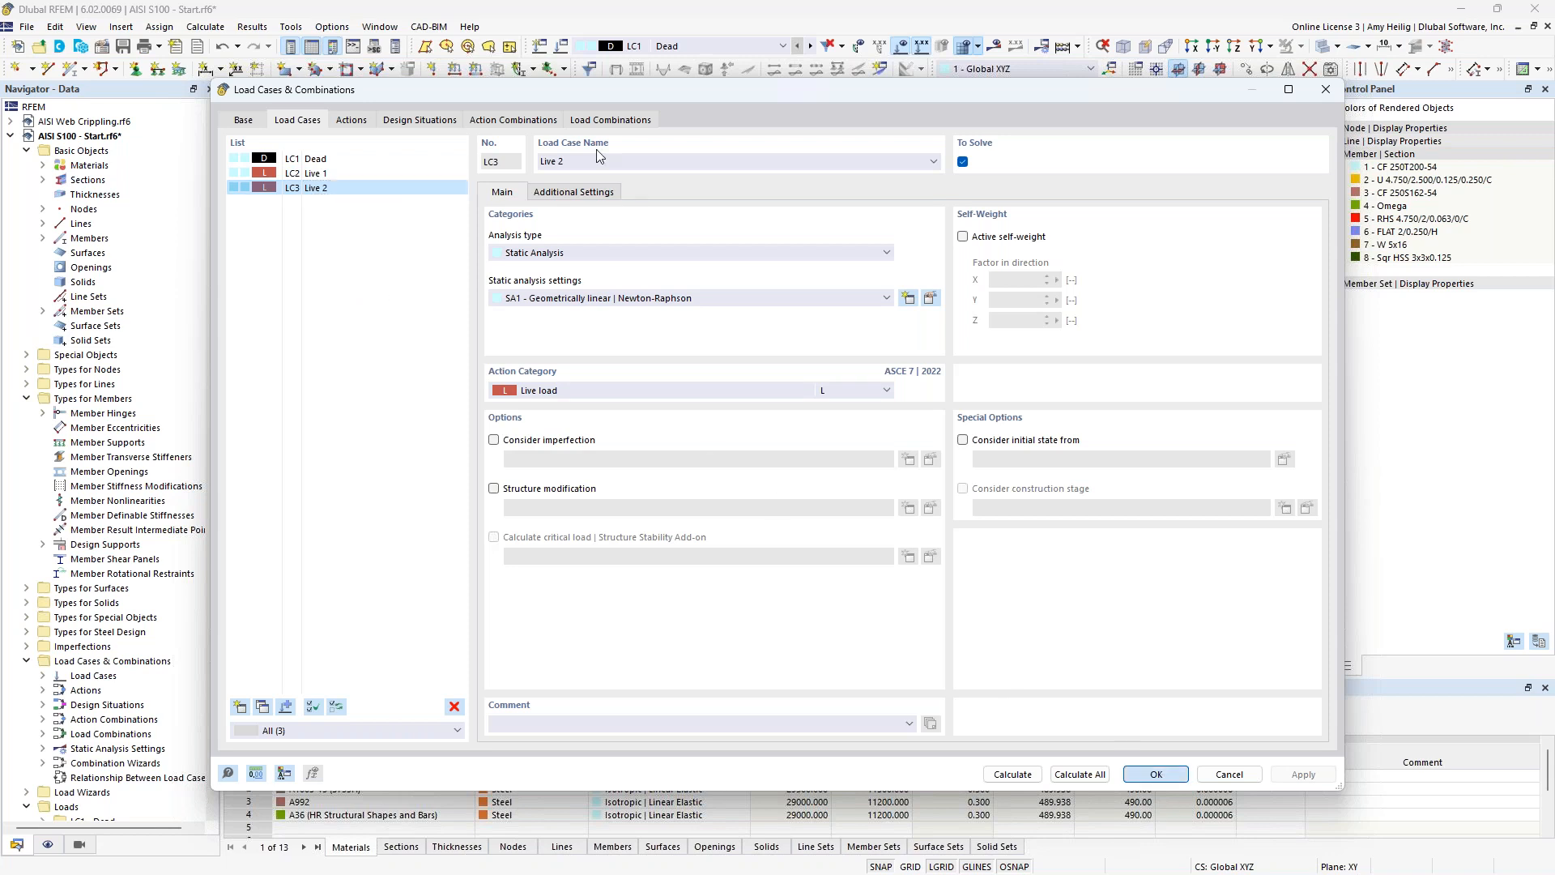
# Show load case LC1 Dead on the whole rack model.
pyautogui.click(679, 47)
pyautogui.scroll(1, 678, 58)
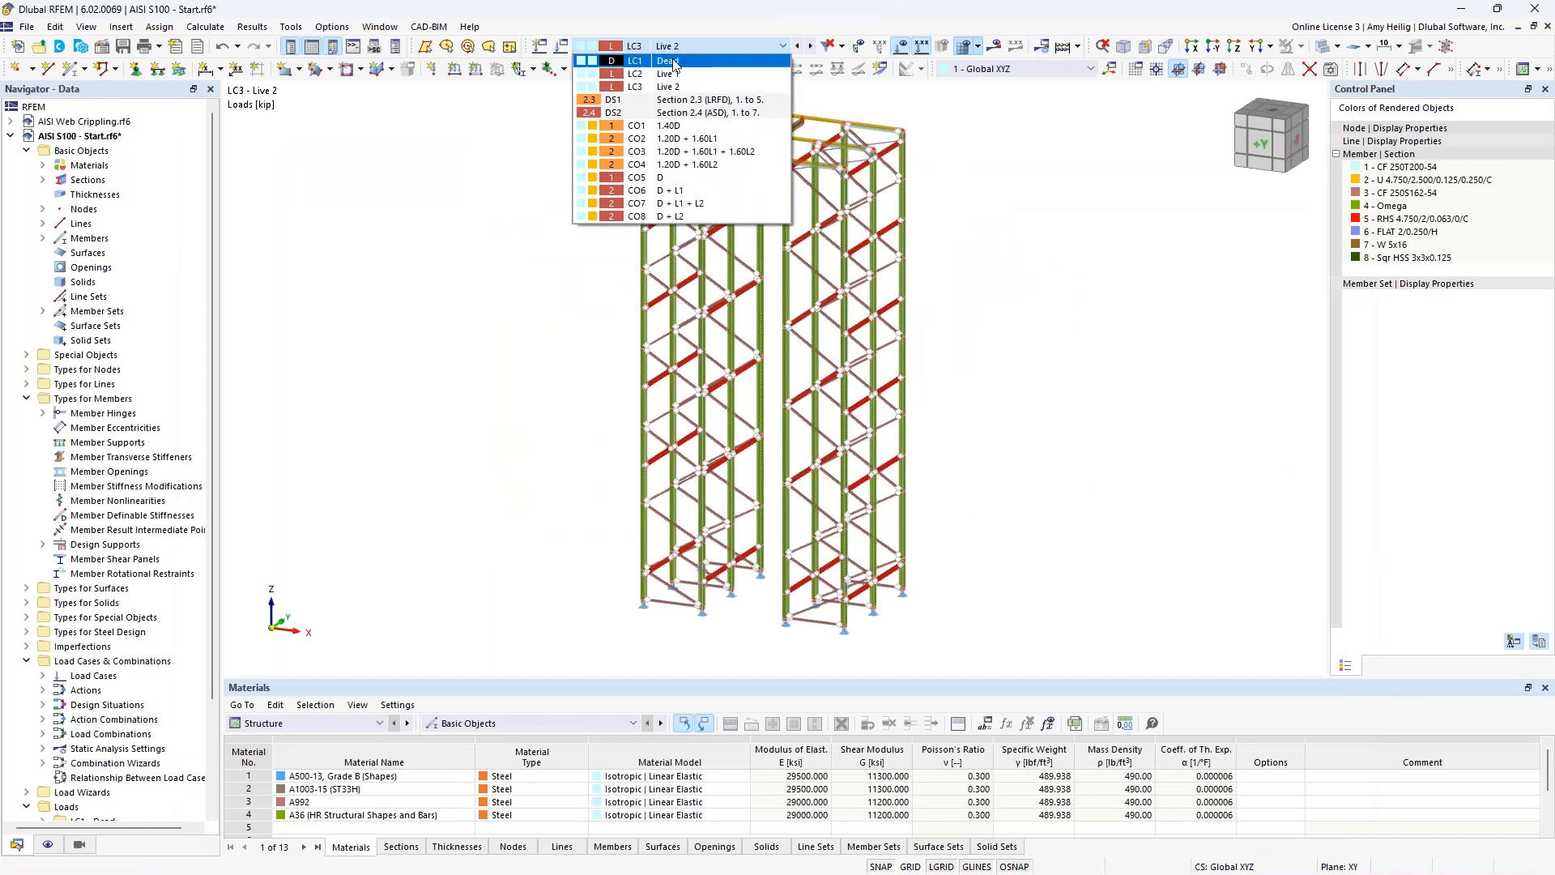
pyautogui.click(676, 60)
pyautogui.moveTo(986, 340); pyautogui.dragTo(952, 367, button='middle')
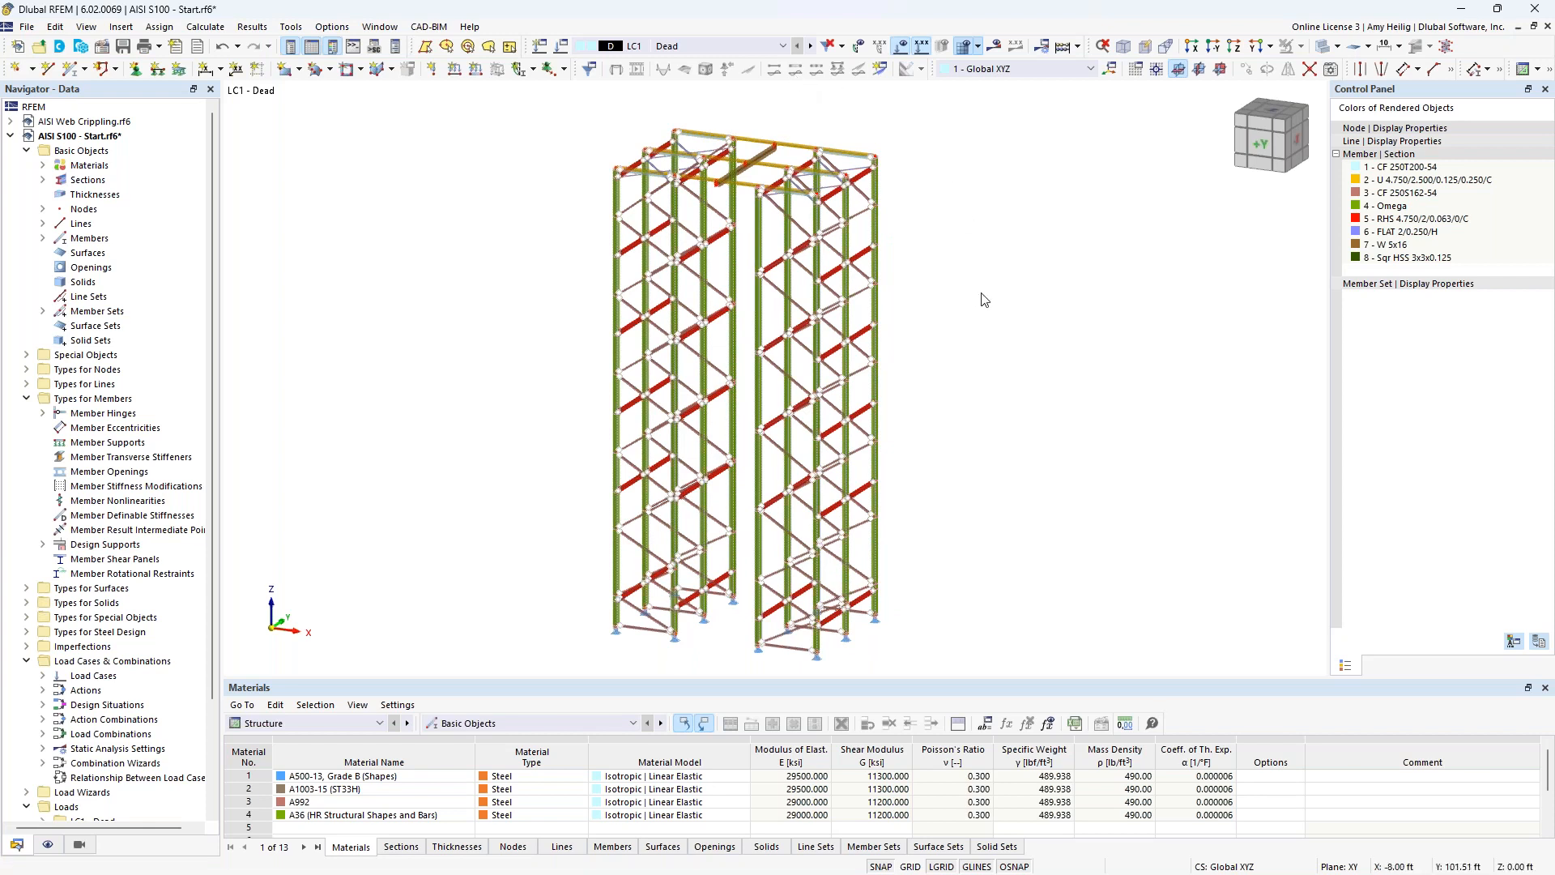
# Show the member loads of load case LC2 Live 1 with the model in transparent display mode.
pyautogui.click(809, 46)
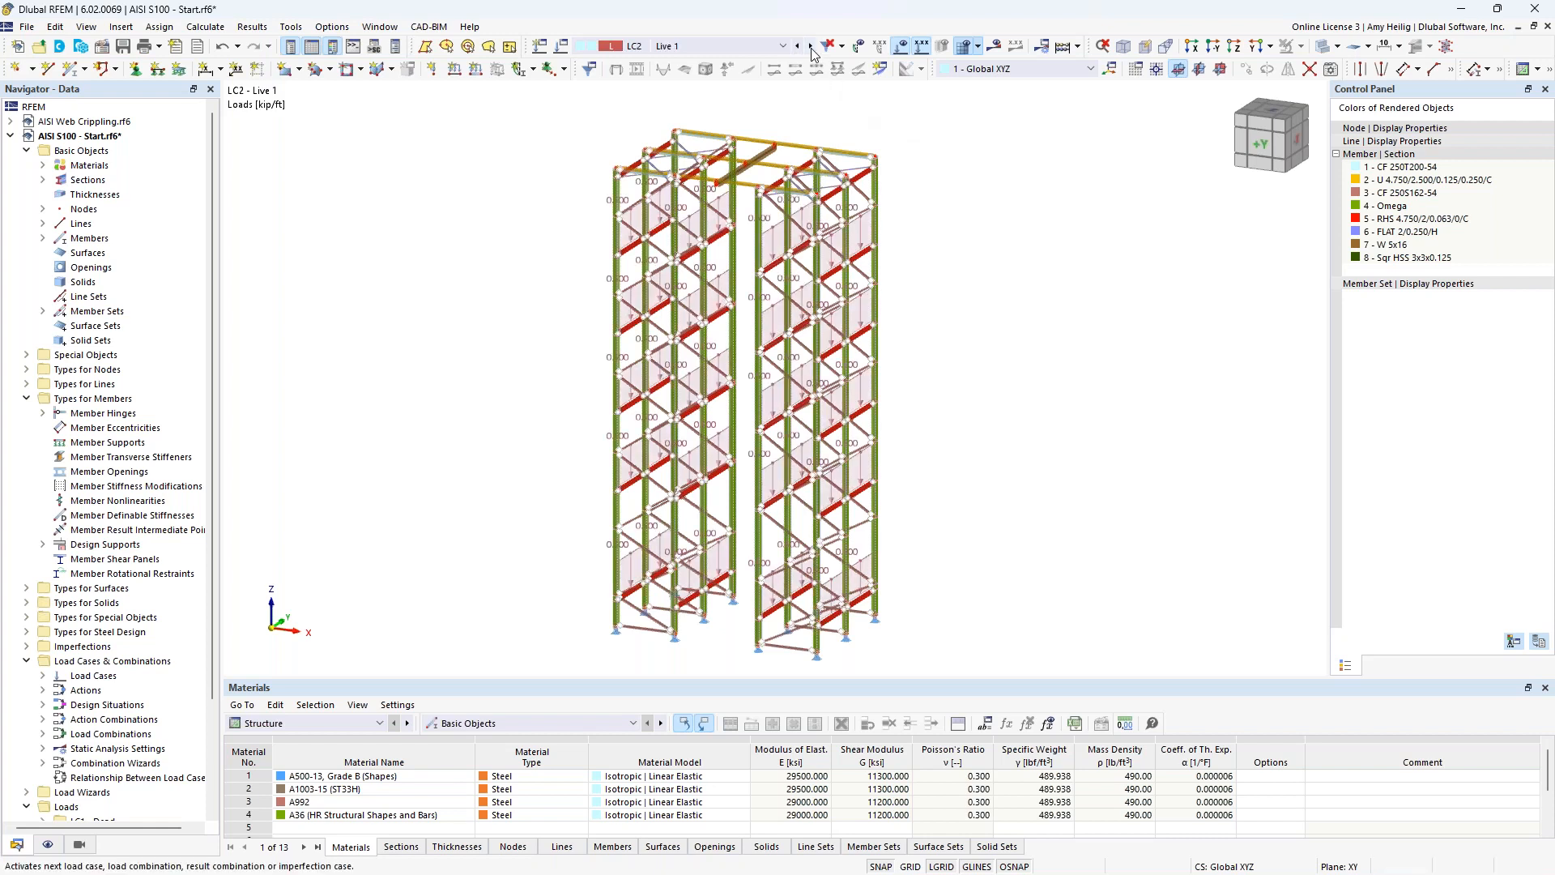
pyautogui.keyDown('ctrl'); pyautogui.moveTo(998, 370); pyautogui.dragTo(976, 350, button='middle'); pyautogui.keyUp('ctrl')
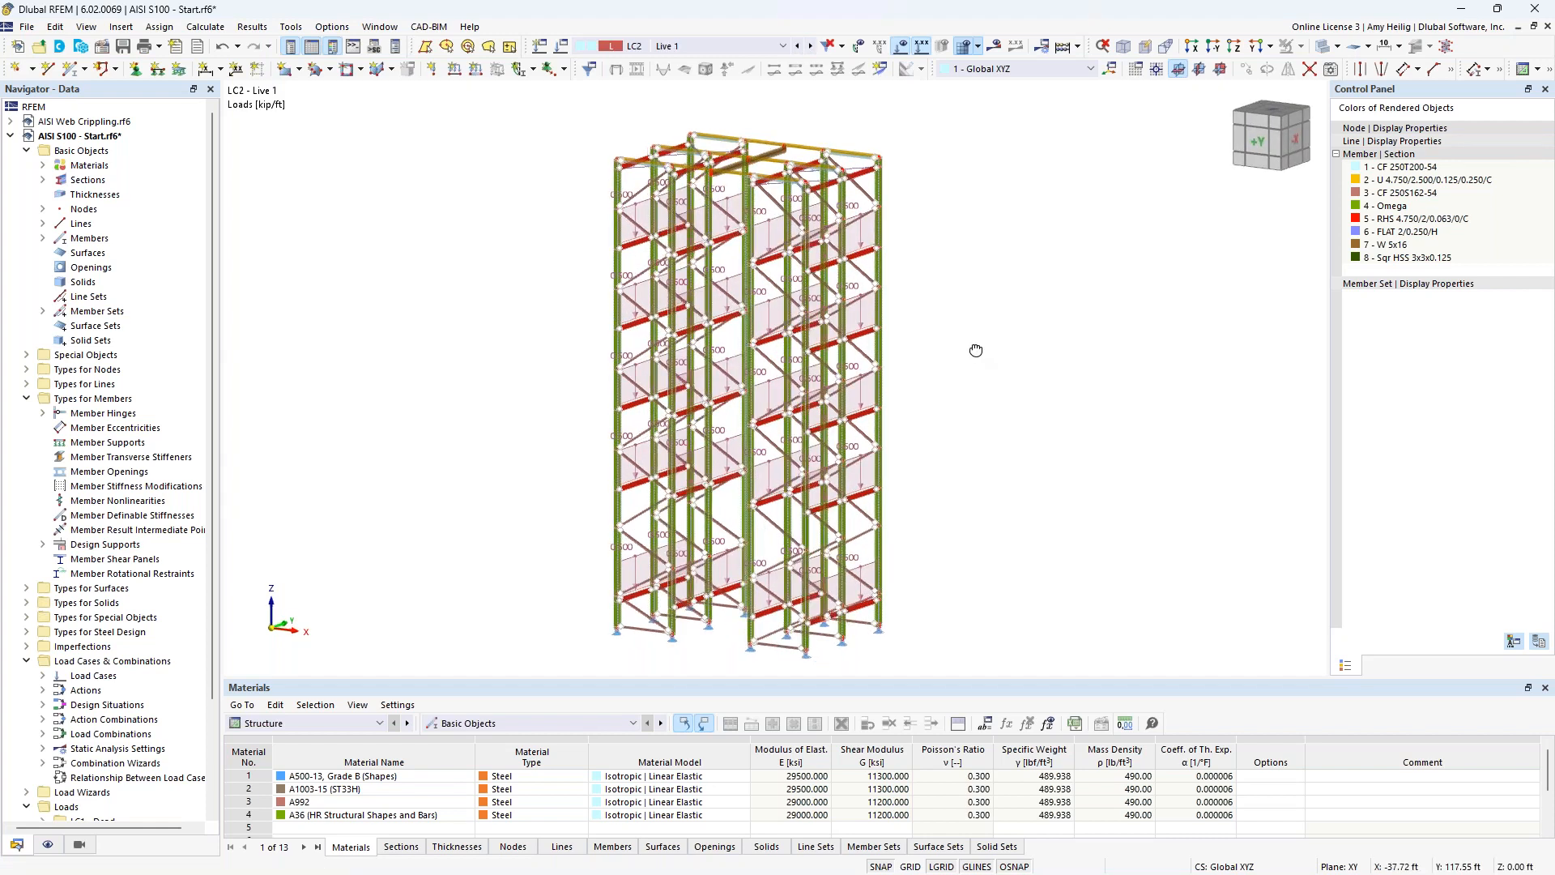
pyautogui.click(1320, 48)
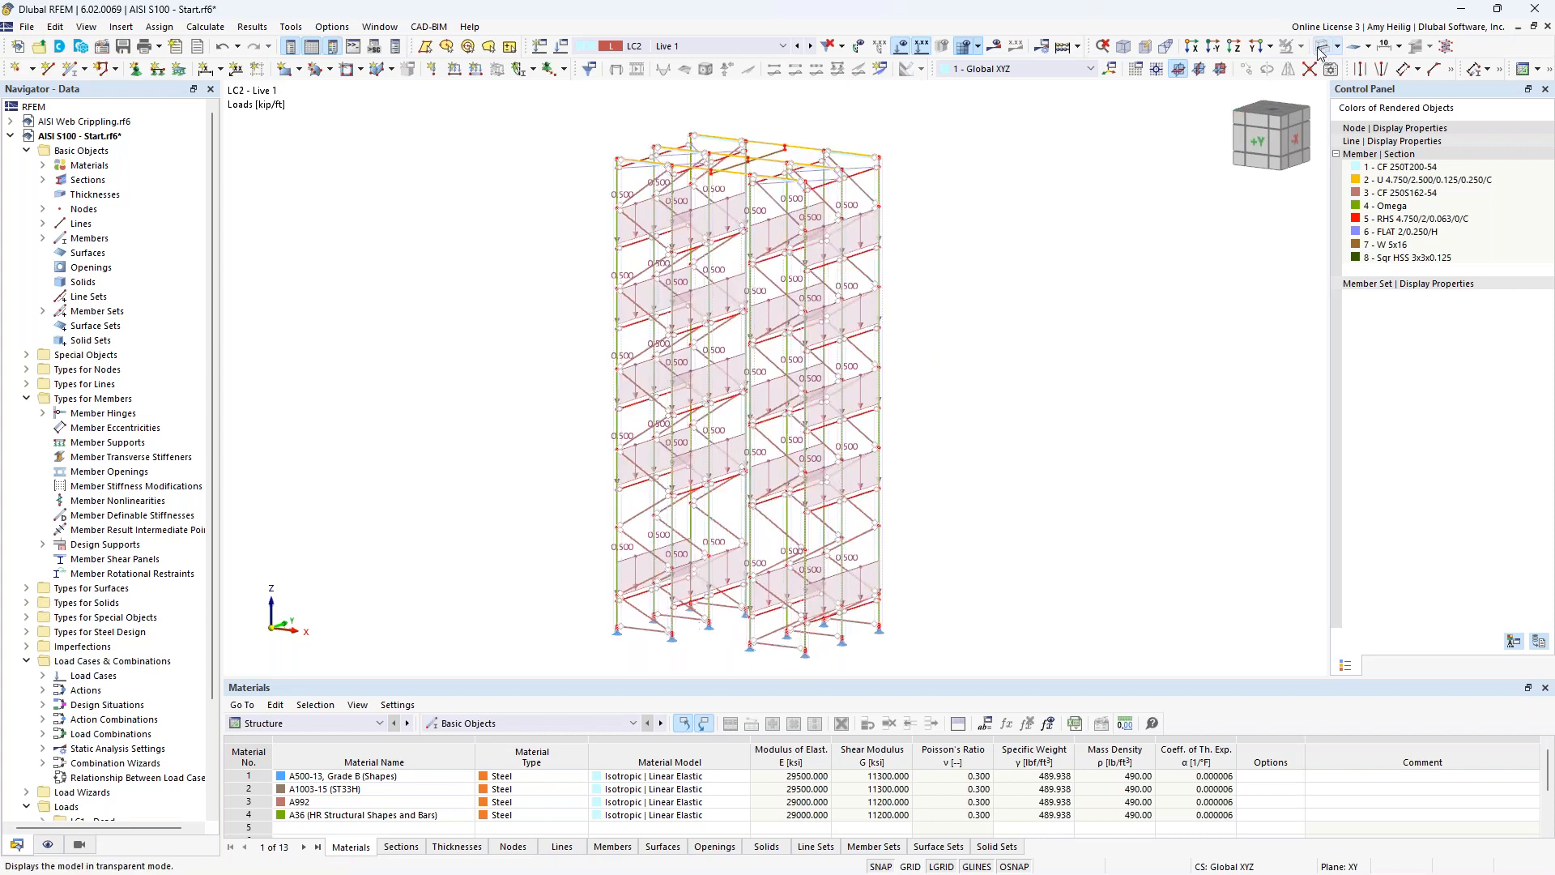
pyautogui.scroll(3, 926, 313)
pyautogui.moveTo(925, 313)
pyautogui.keyDown('ctrl'); pyautogui.mouseDown(button='middle')
pyautogui.moveTo(979, 299)
pyautogui.moveTo(937, 298)
pyautogui.mouseUp(button='middle'); pyautogui.keyUp('ctrl')
pyautogui.scroll(3, 937, 298)
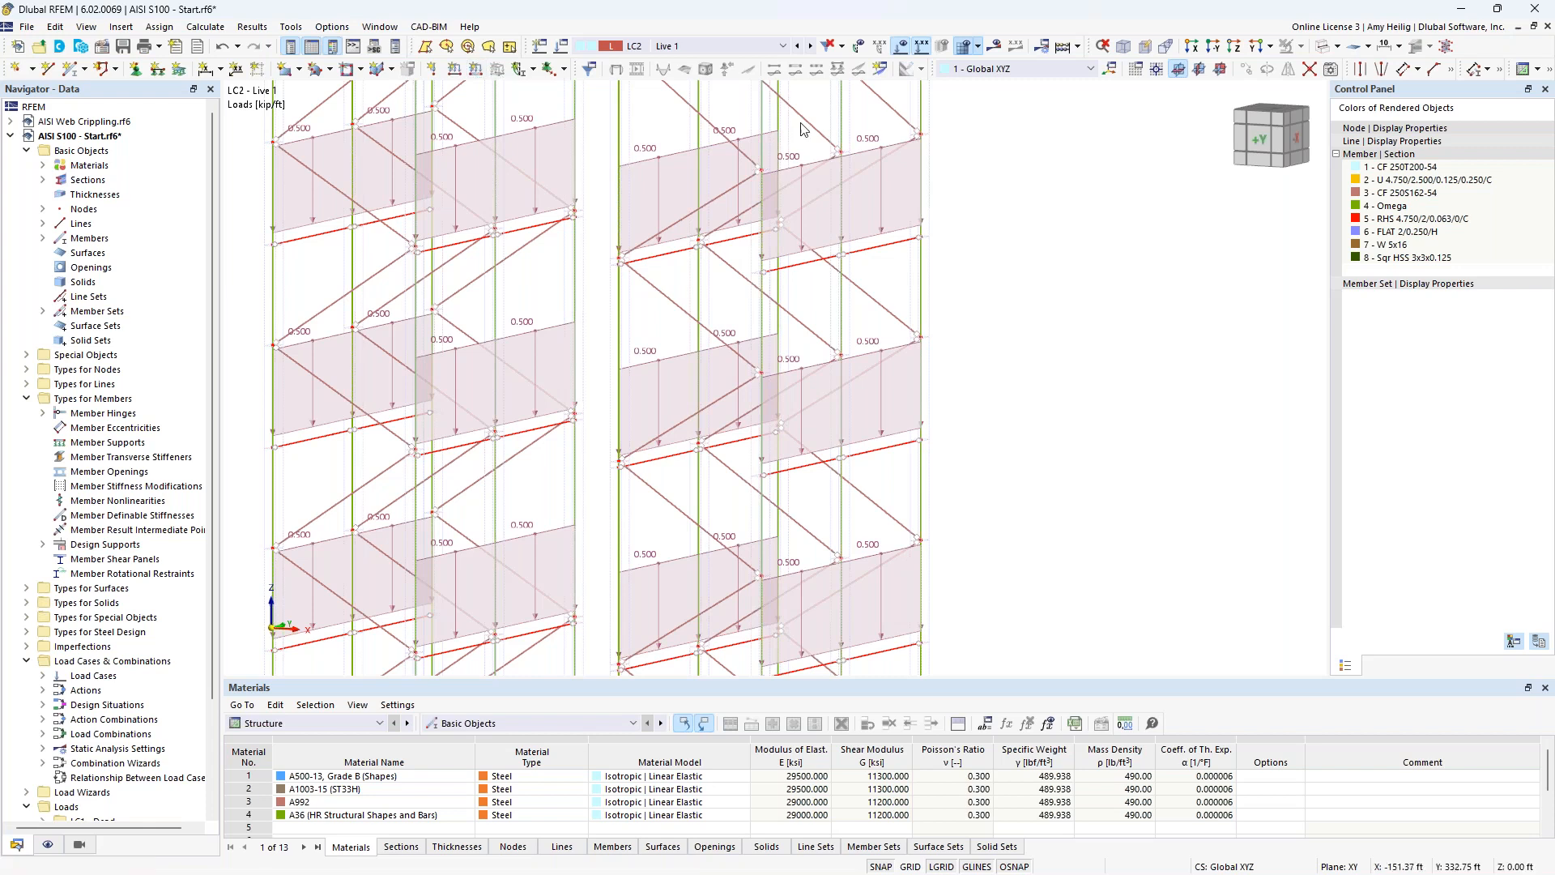
# Review the magnitude, direction and force eccentricity of a Live 1 load on an upper beam, and close it without changes.
pyautogui.click(866, 144)
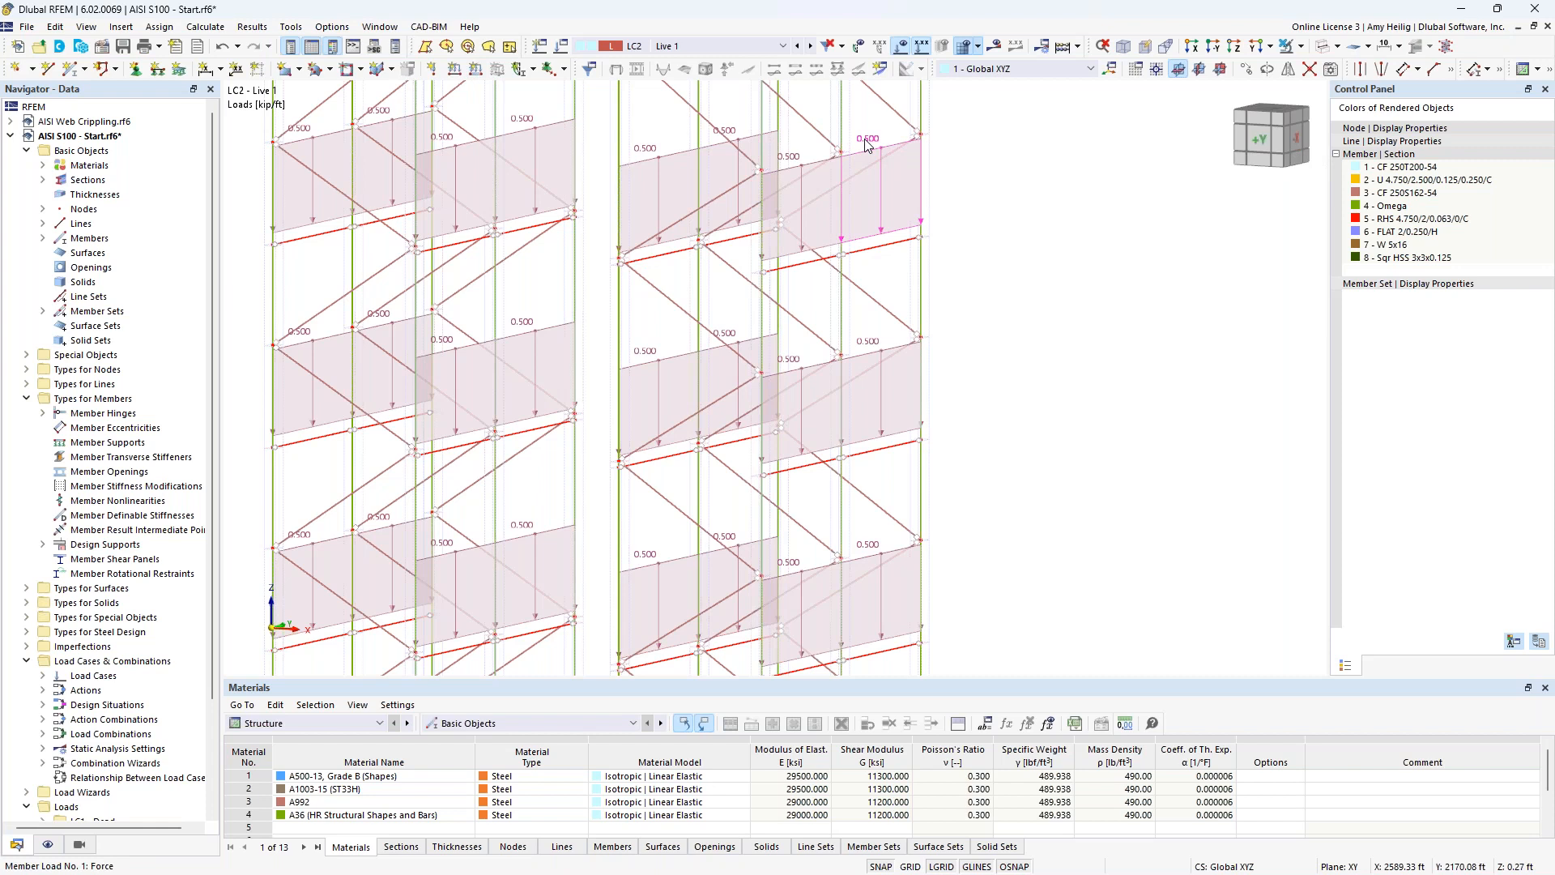
pyautogui.doubleClick(866, 144)
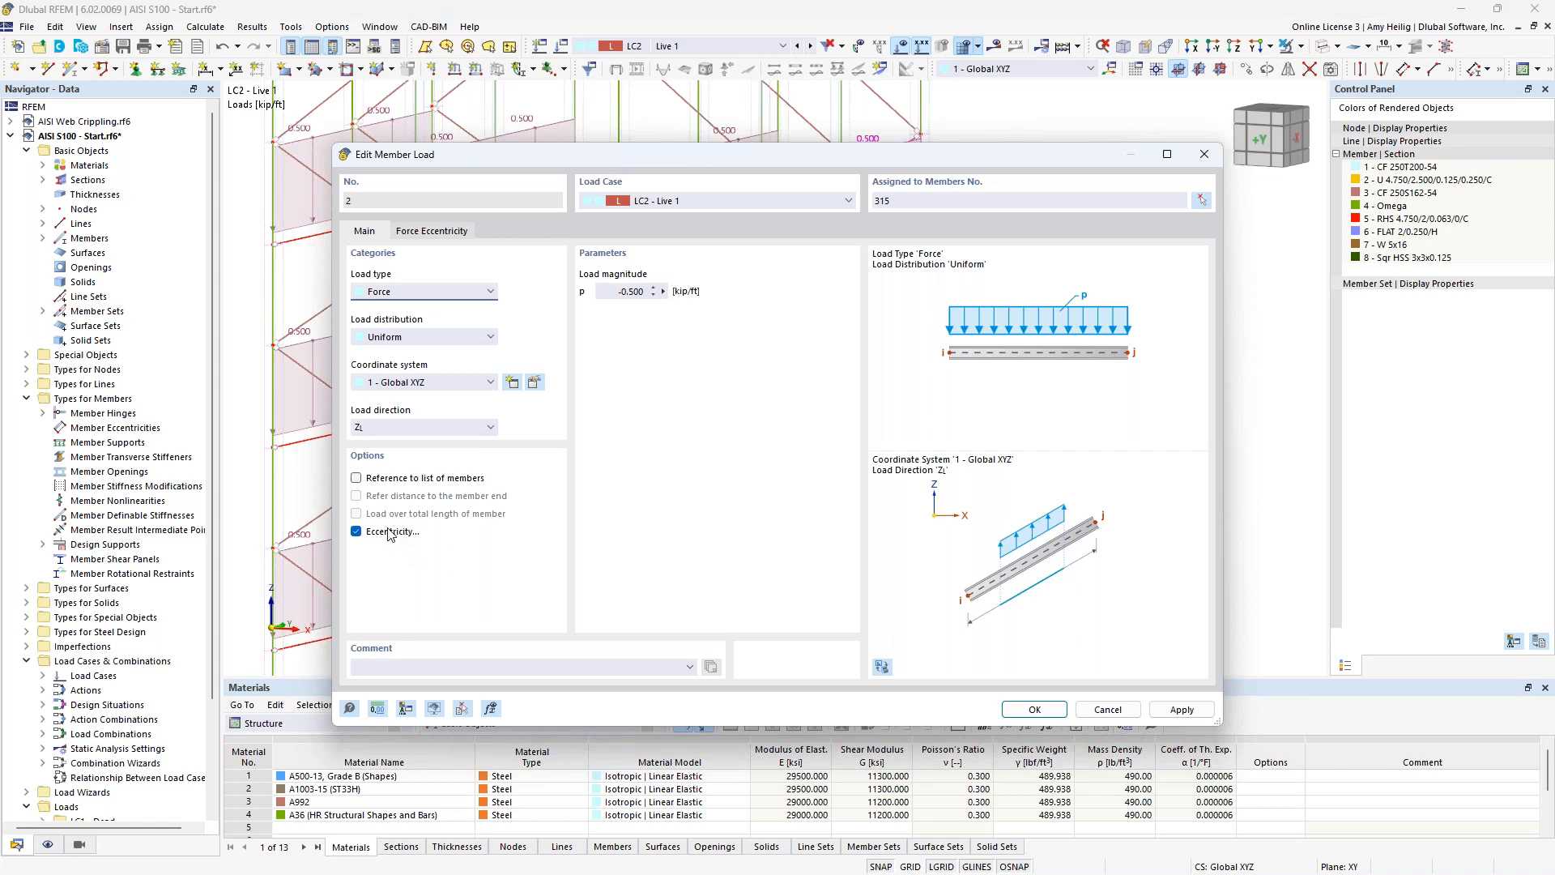
pyautogui.click(432, 232)
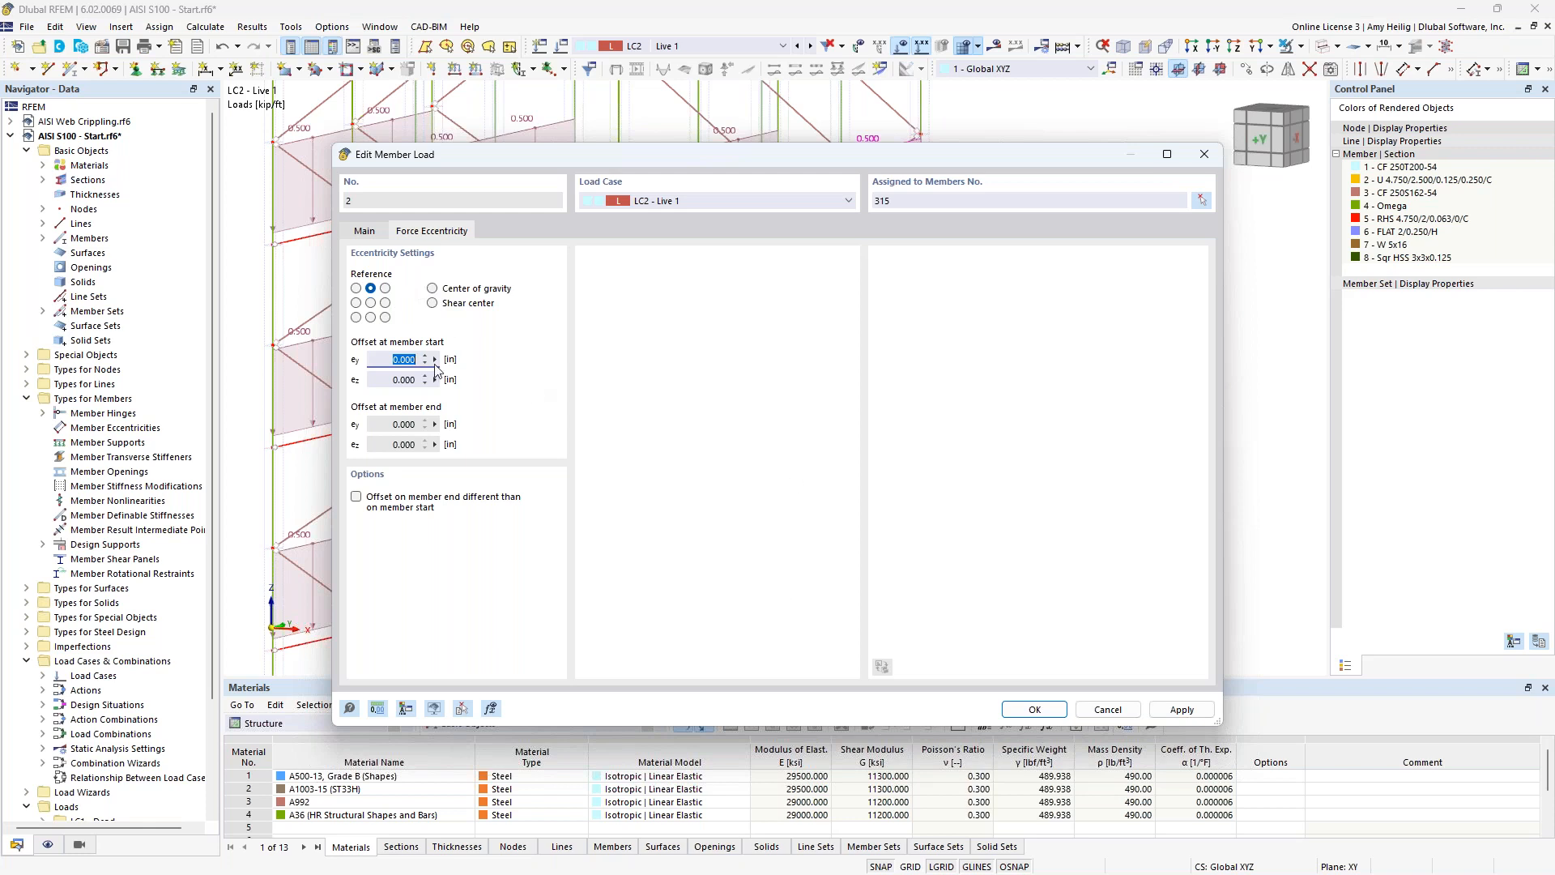
pyautogui.click(366, 232)
pyautogui.click(1087, 711)
pyautogui.scroll(-5, 628, 344)
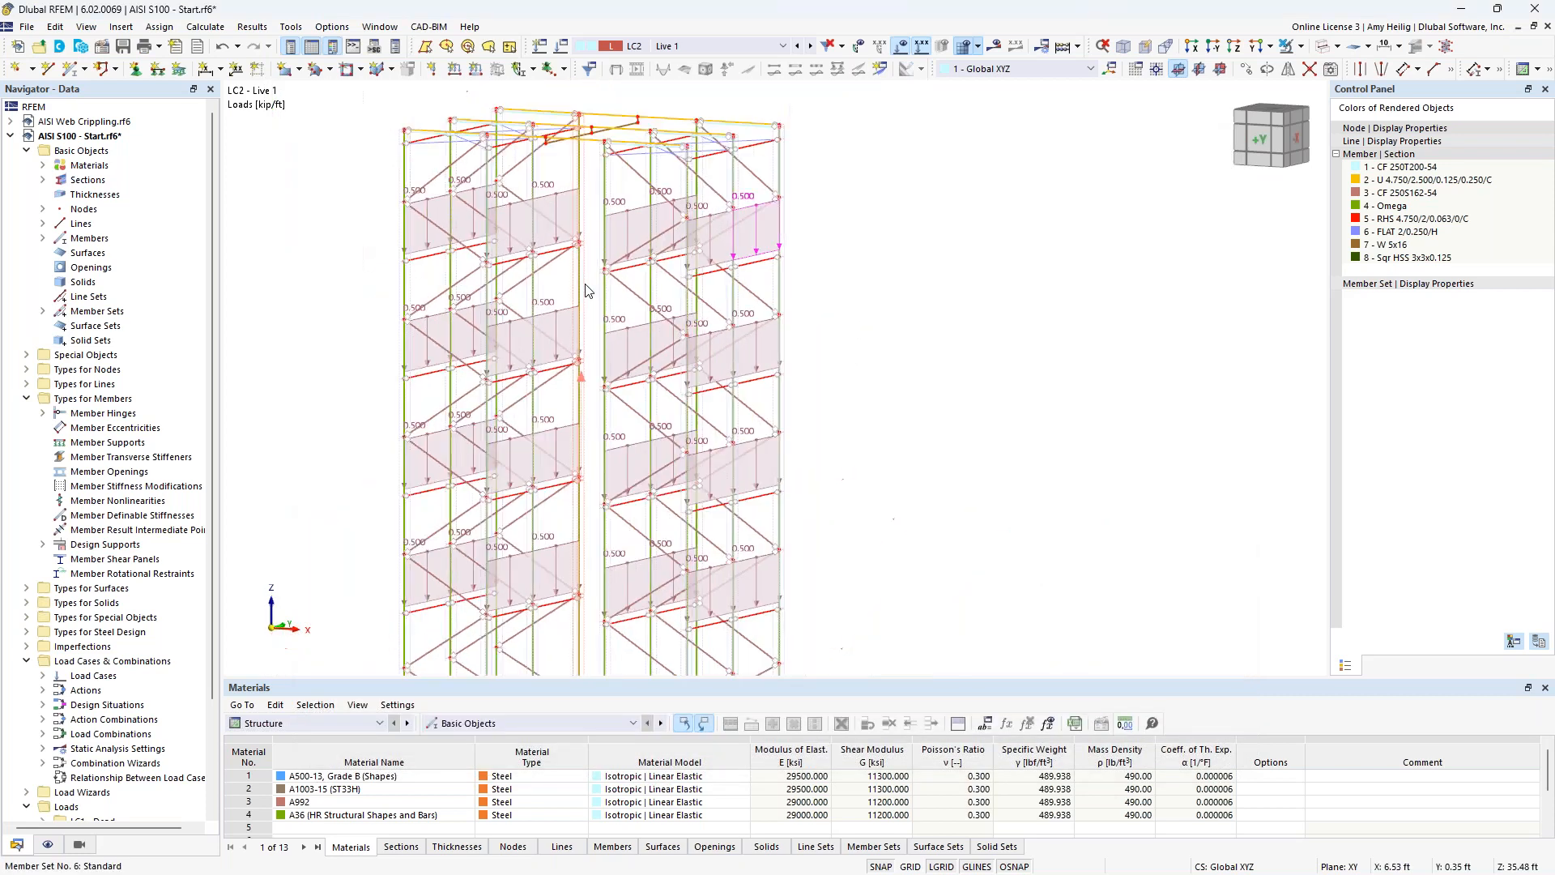
# Show load case LC3 Live 2 and examine the nodal load acting near the top of the rack.
pyautogui.scroll(-2, 632, 347)
pyautogui.scroll(-2, 739, 319)
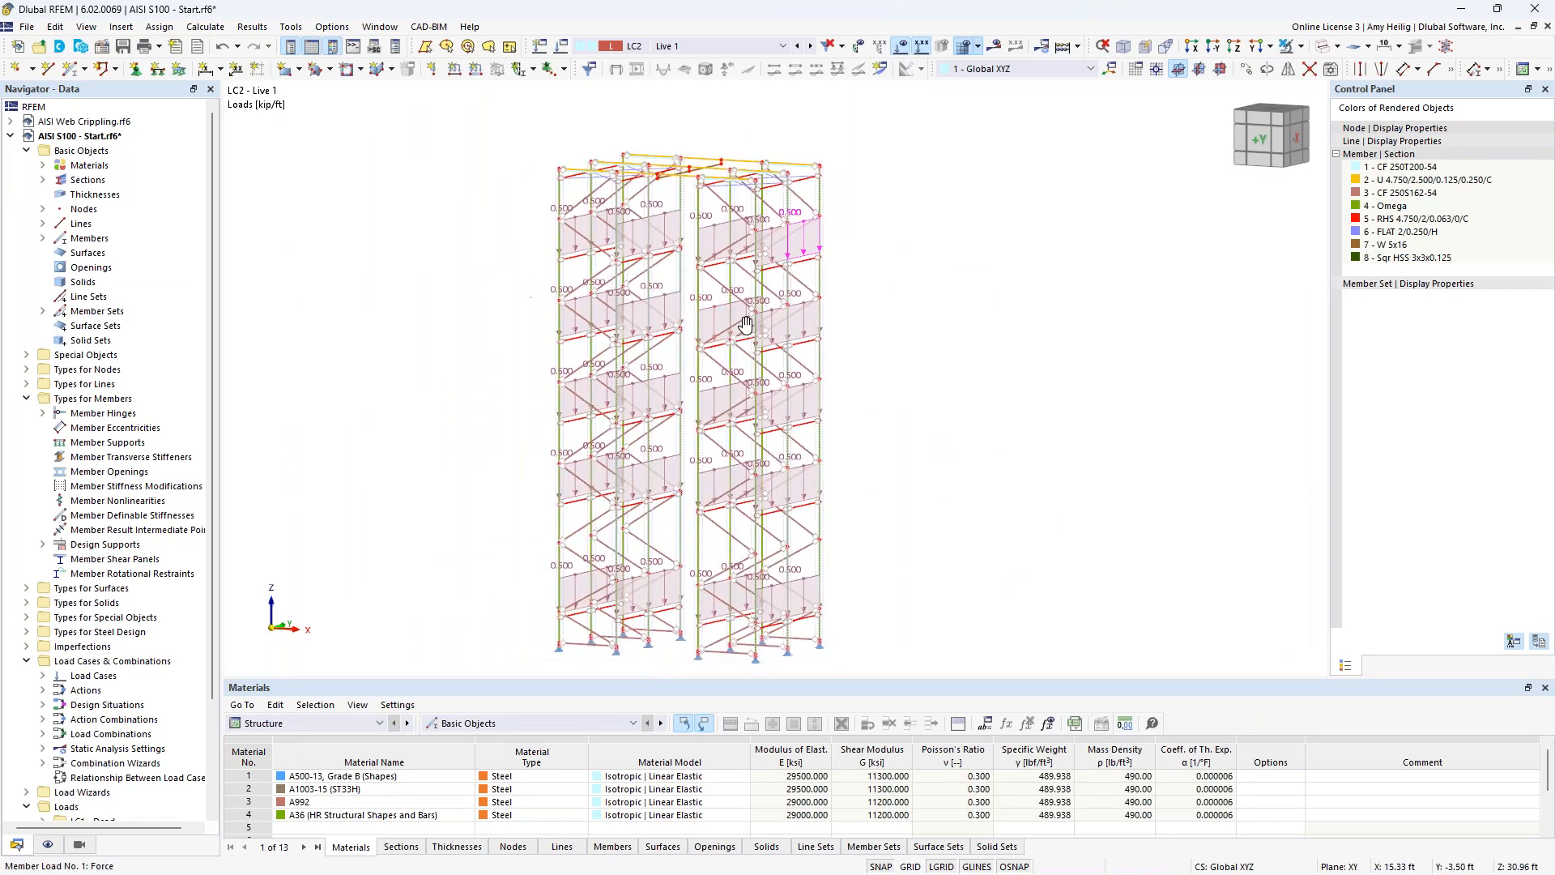
pyautogui.click(811, 48)
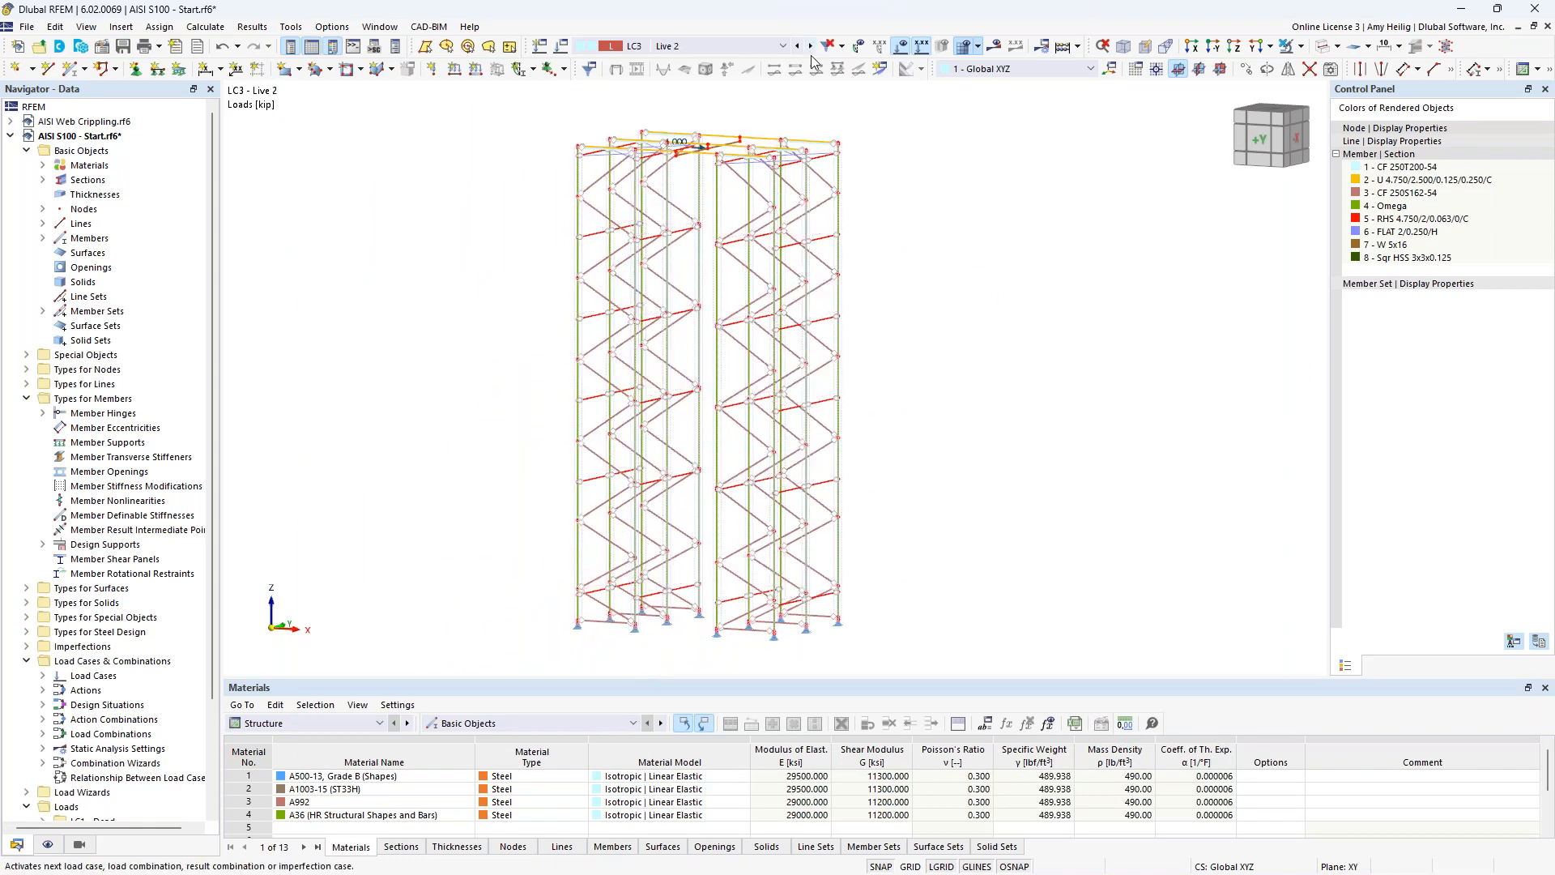
pyautogui.keyDown('ctrl'); pyautogui.moveTo(915, 274); pyautogui.dragTo(941, 303, button='middle'); pyautogui.keyUp('ctrl')
pyautogui.scroll(4, 700, 162)
pyautogui.scroll(4, 701, 163)
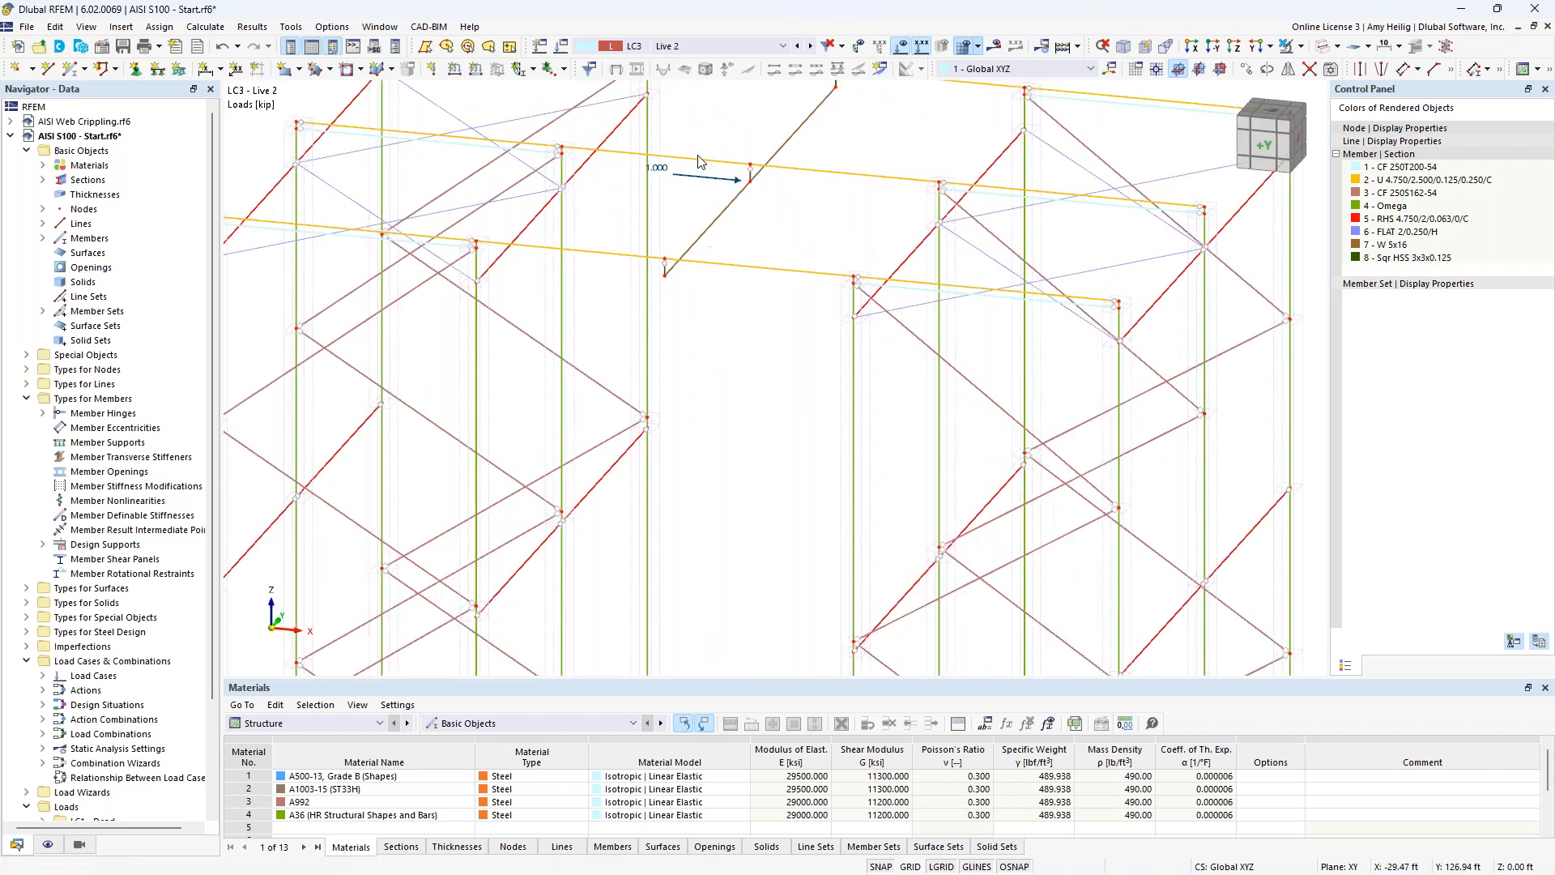
pyautogui.moveTo(712, 188)
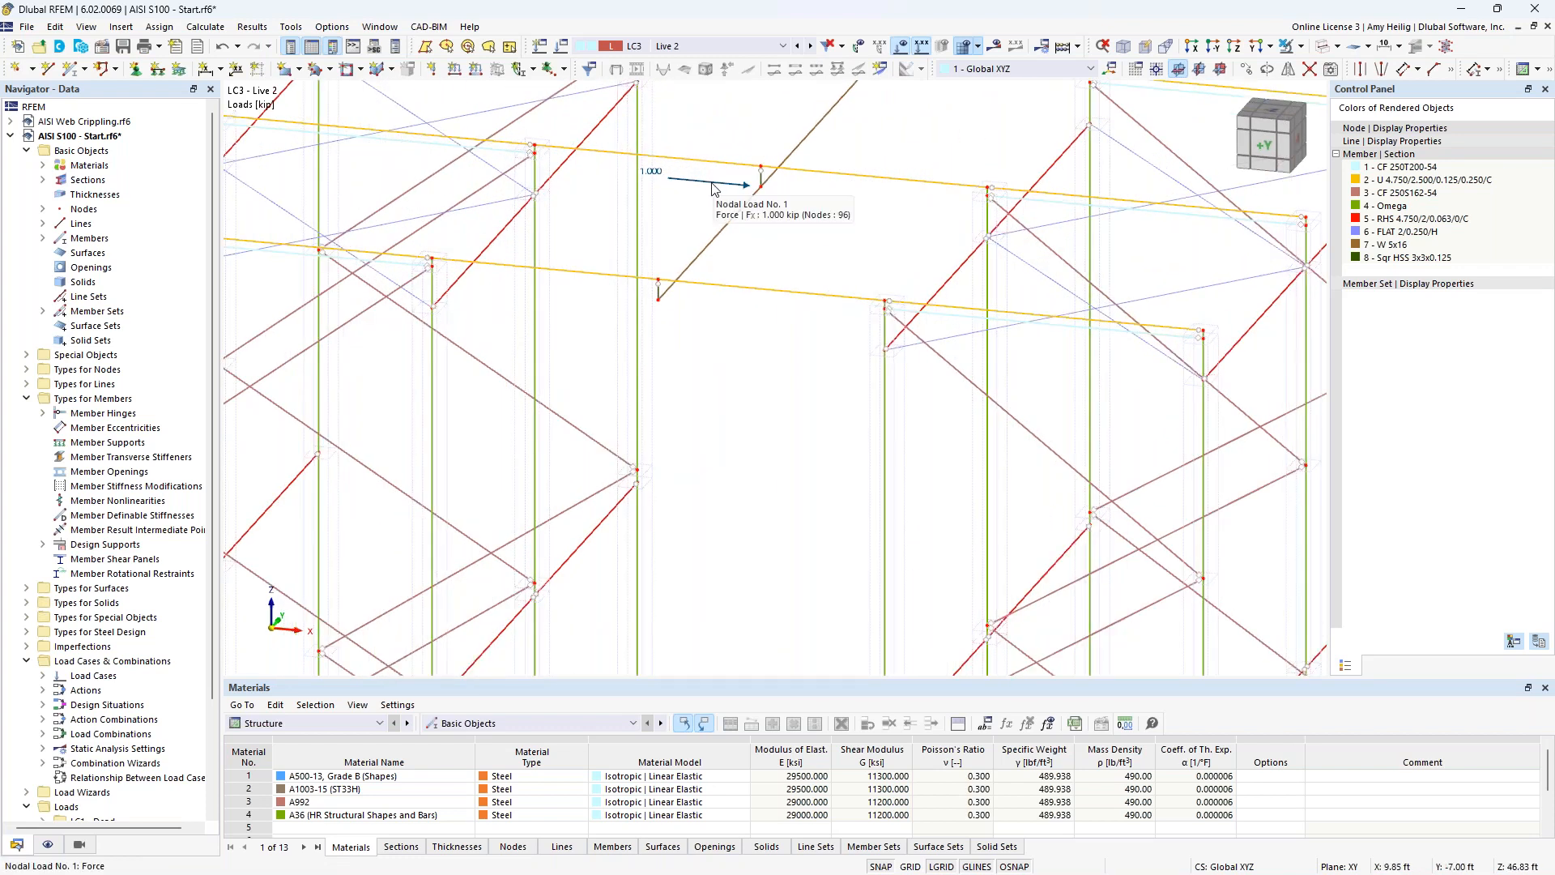
pyautogui.moveTo(737, 221)
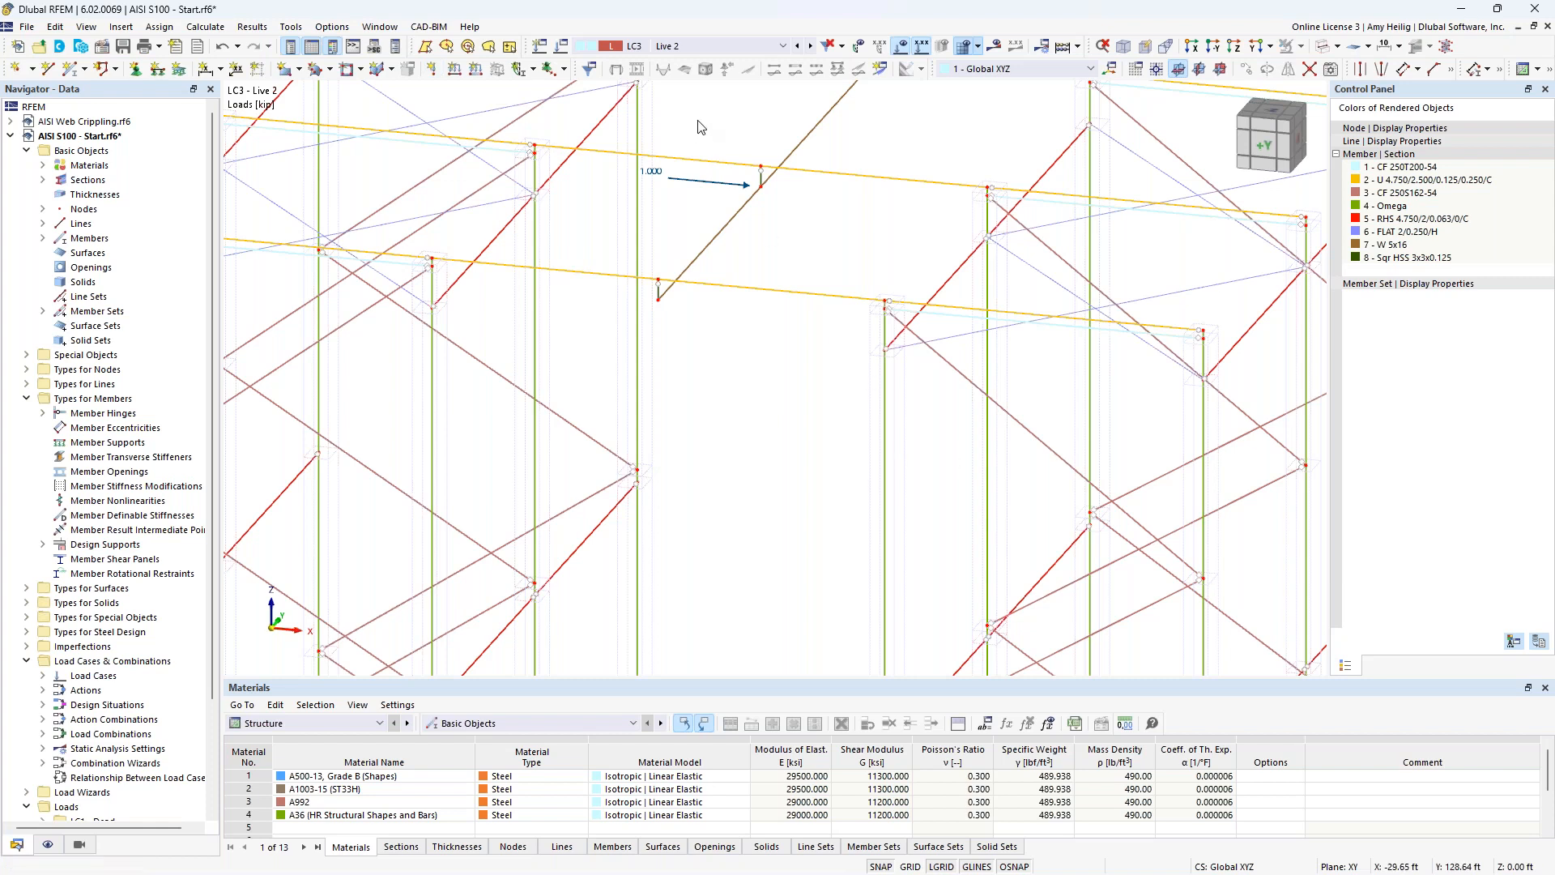
# Review design situation DS1 Section 2.3 (LRFD) and its ASCE 7 combination rules.
pyautogui.click(561, 52)
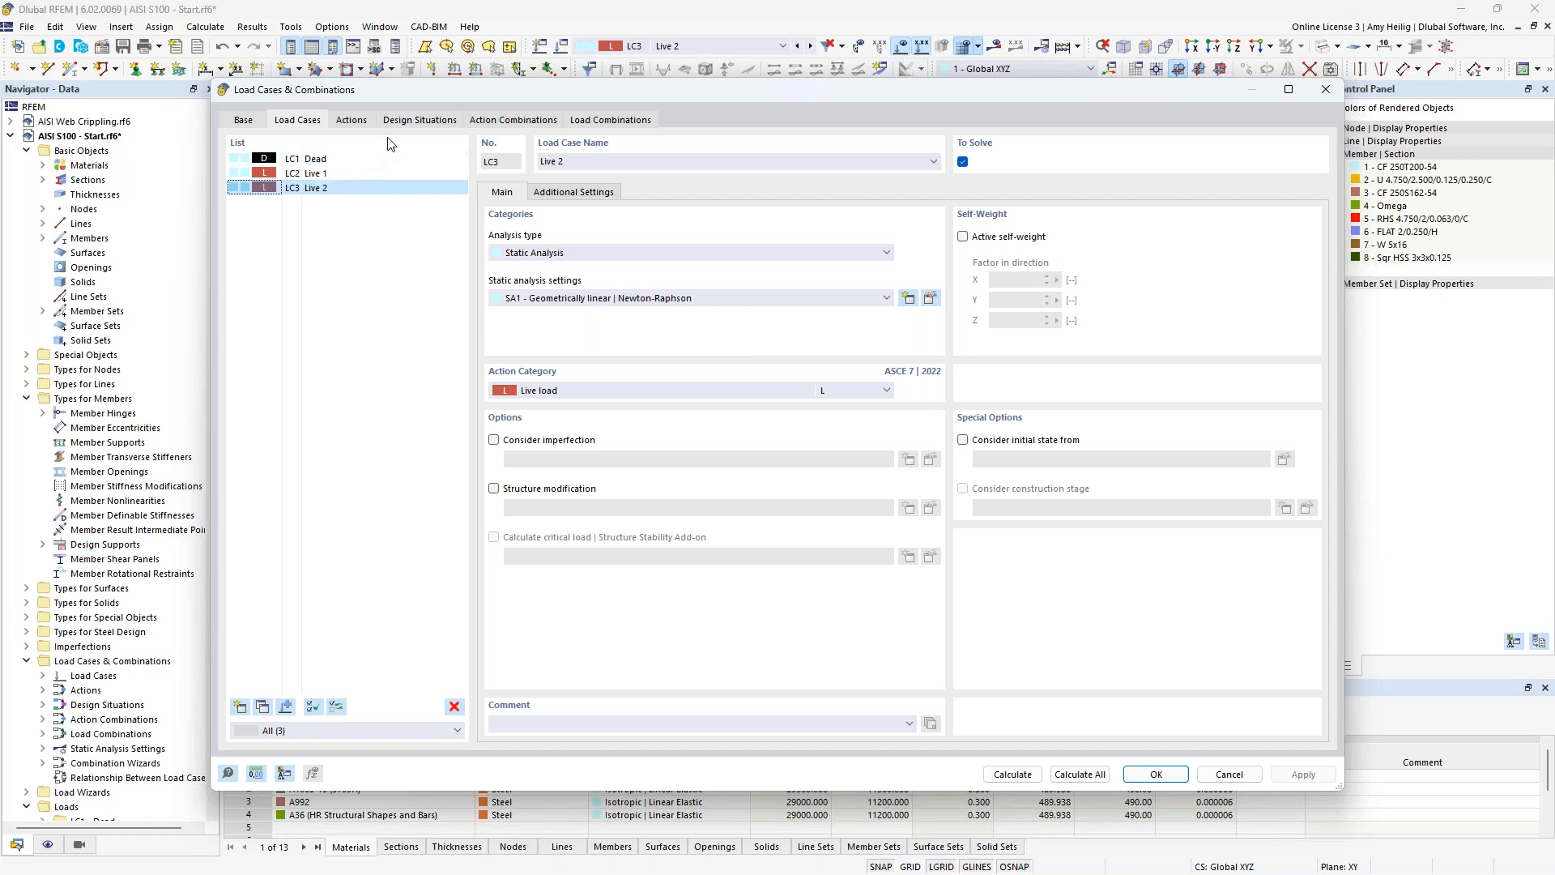
pyautogui.click(419, 120)
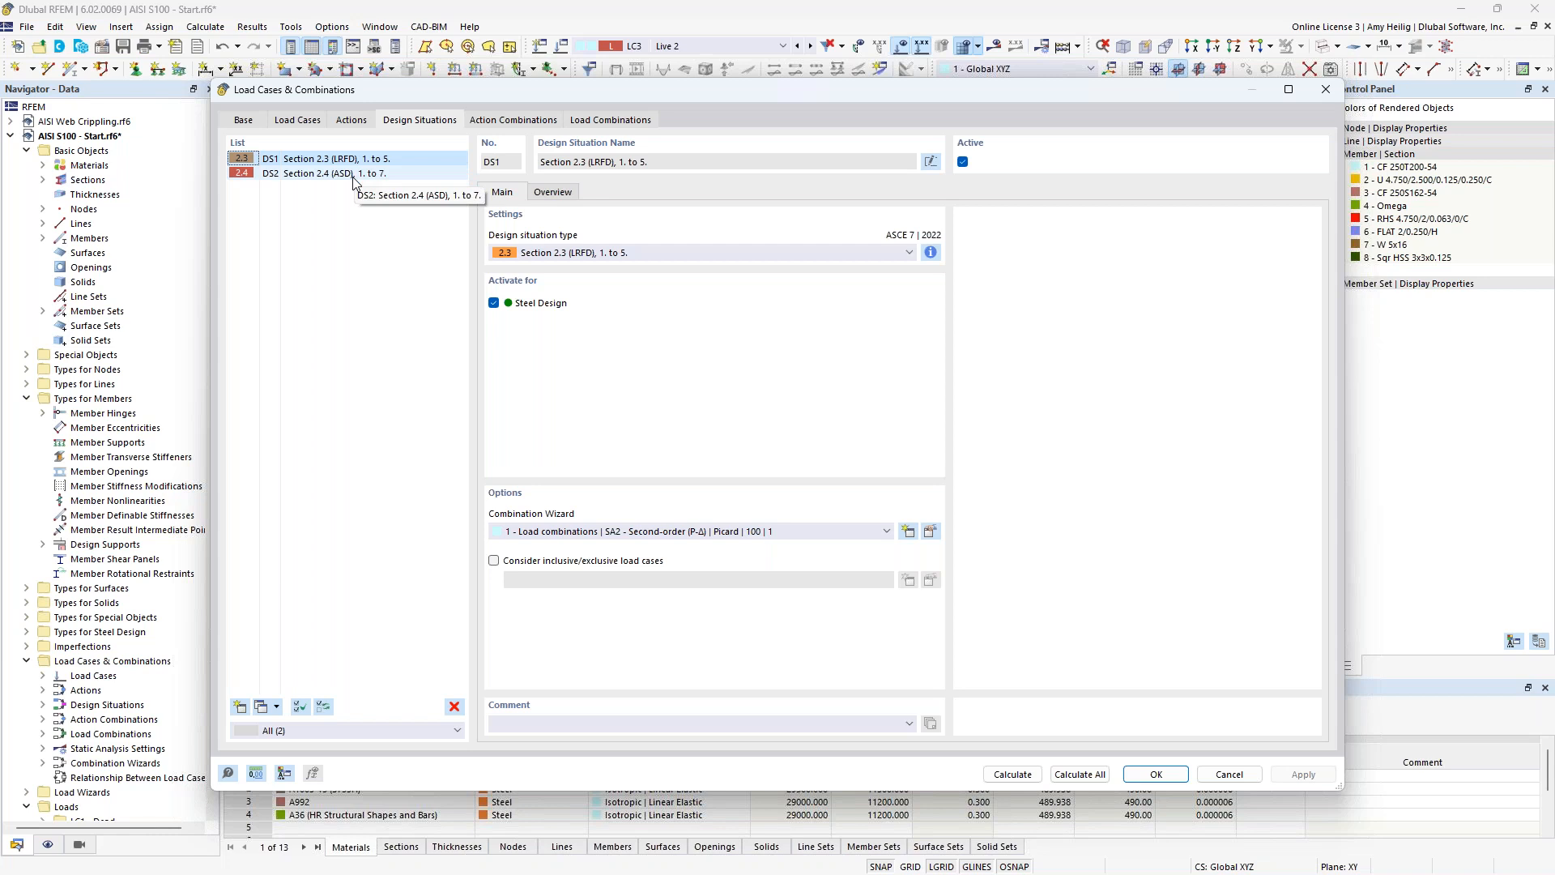
pyautogui.click(931, 253)
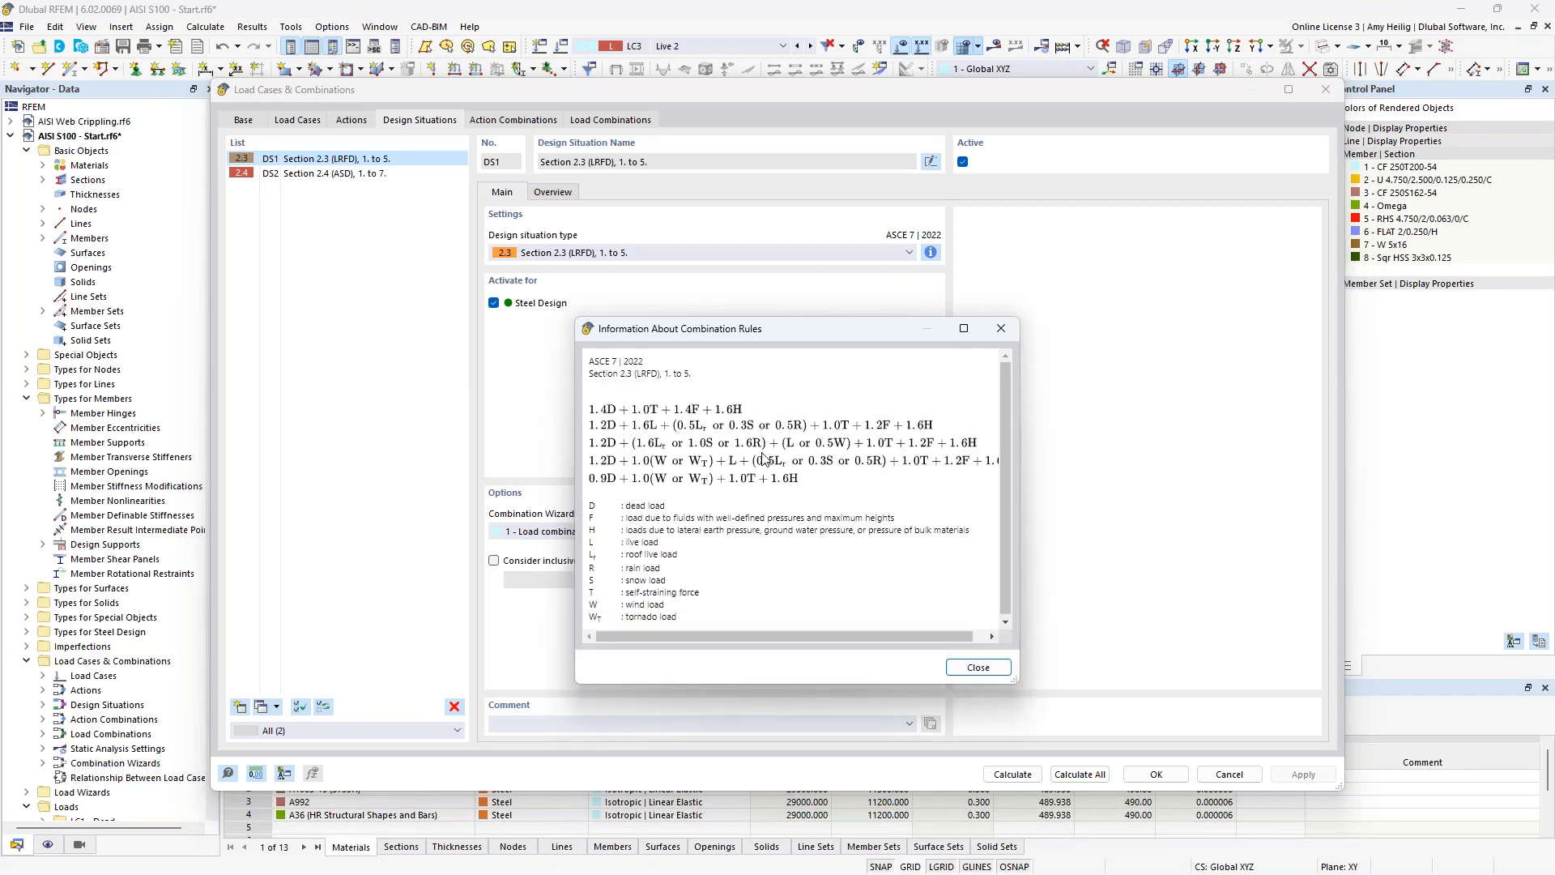
pyautogui.click(1001, 332)
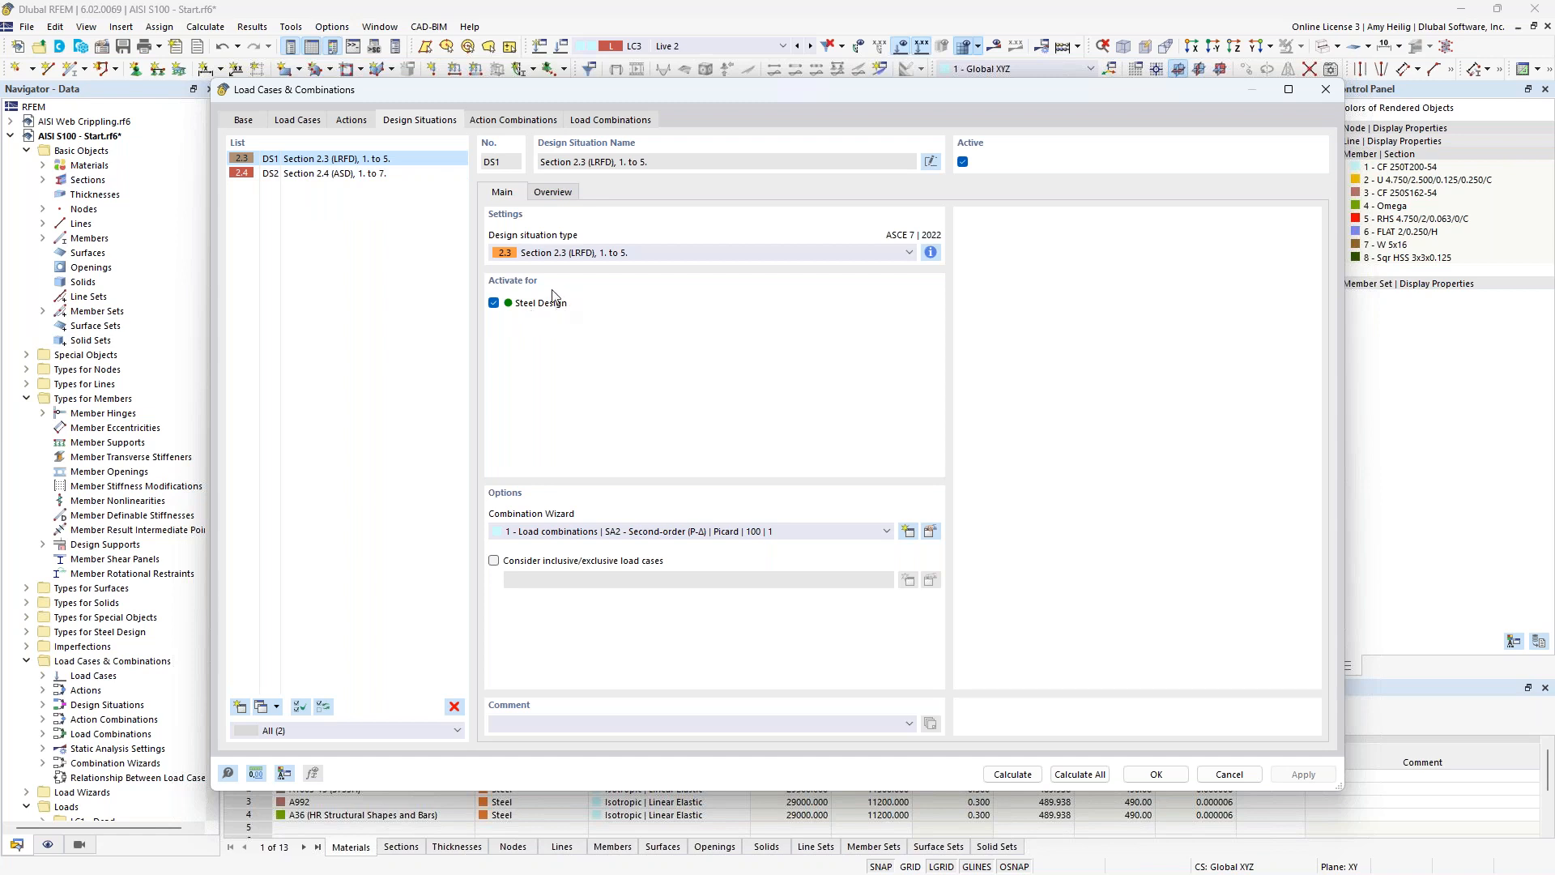
# Review design situation DS2 Section 2.4 (ASD) and the list of load combinations, including CO1 and CO5.
pyautogui.click(376, 174)
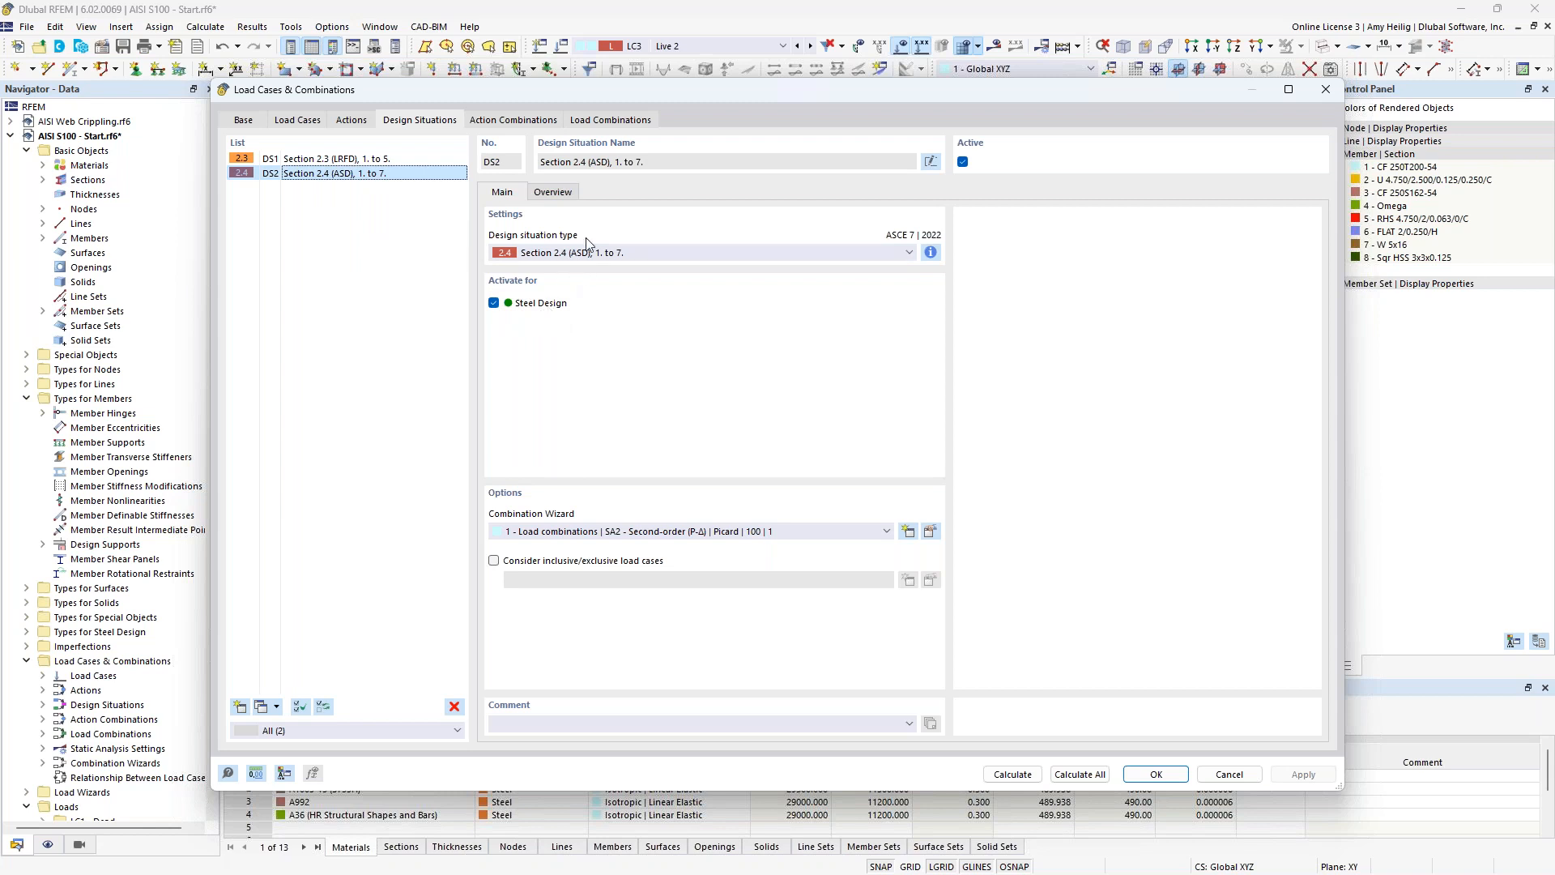
pyautogui.click(616, 120)
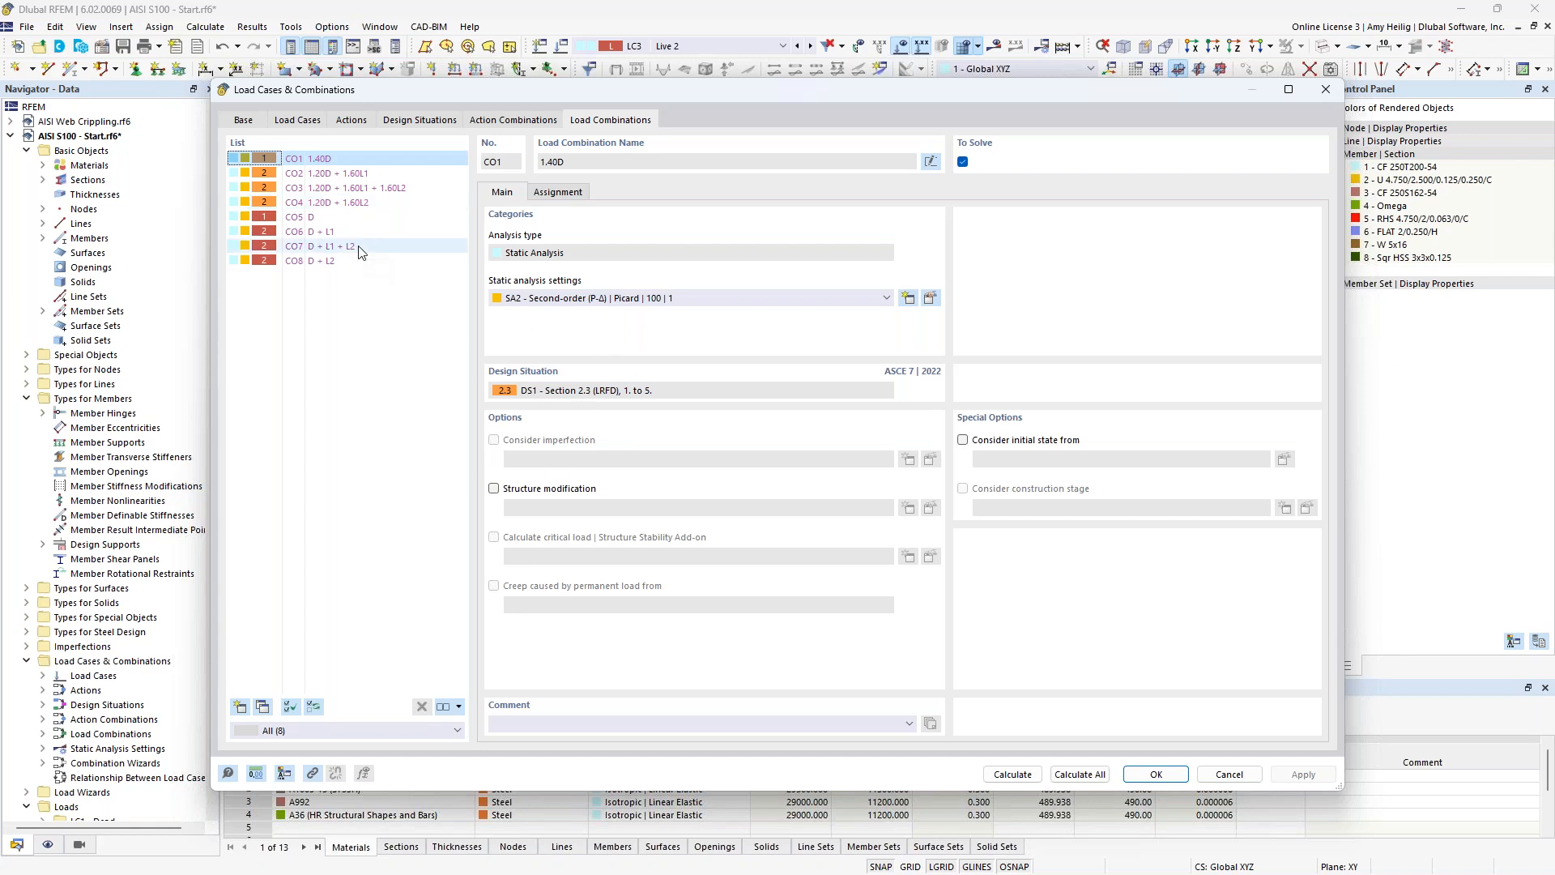
pyautogui.click(311, 217)
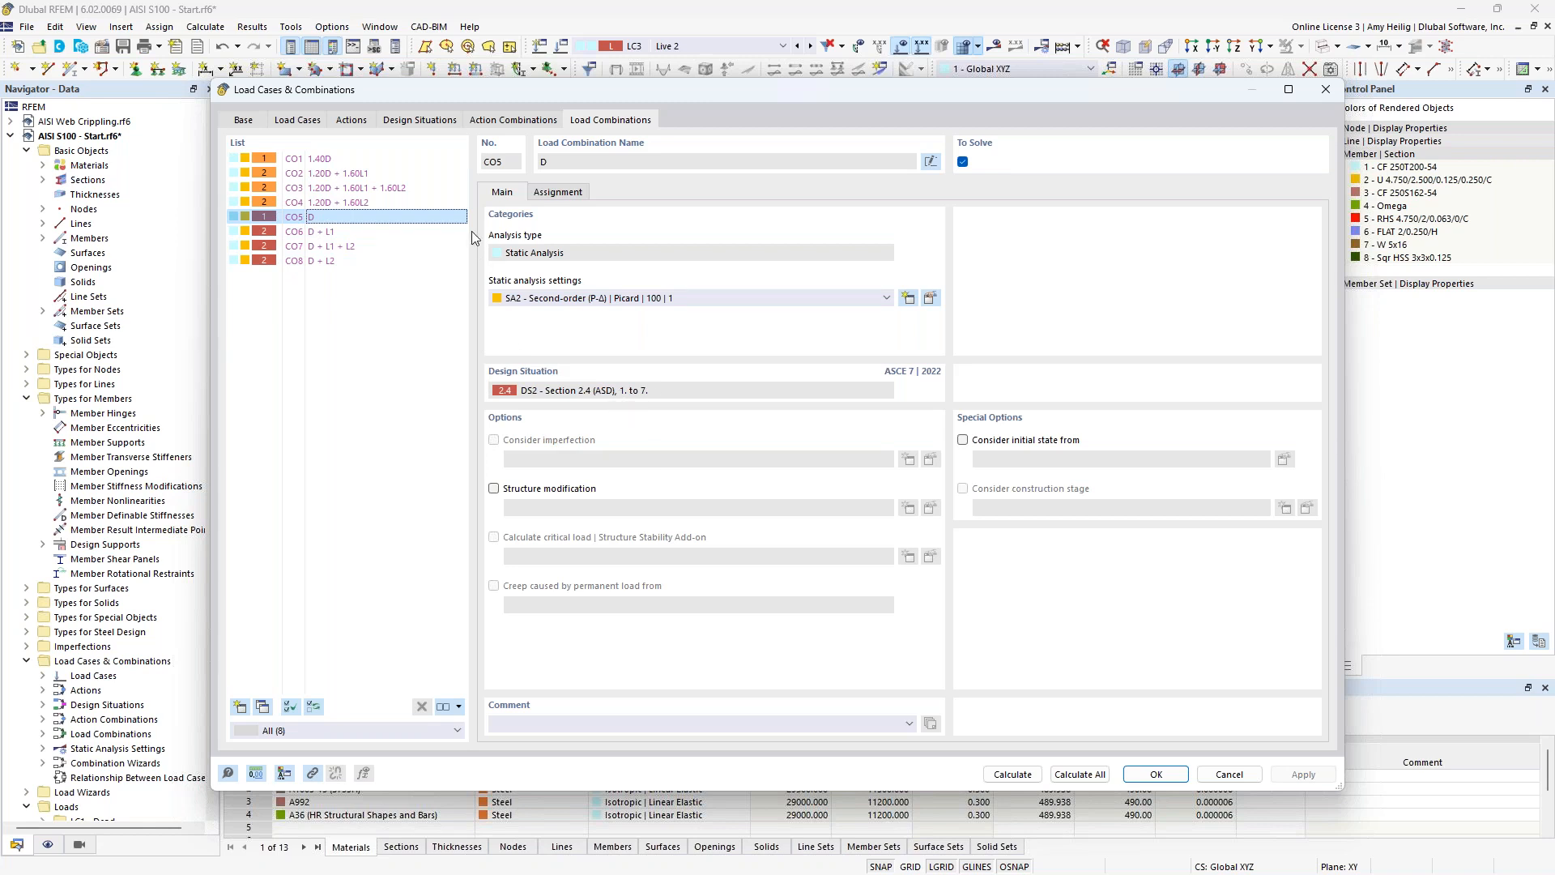
# Review the combination wizard of DS1 and its static analysis options, keeping SA2 Second-order (P-Δ), and close the load case editor.
pyautogui.click(432, 122)
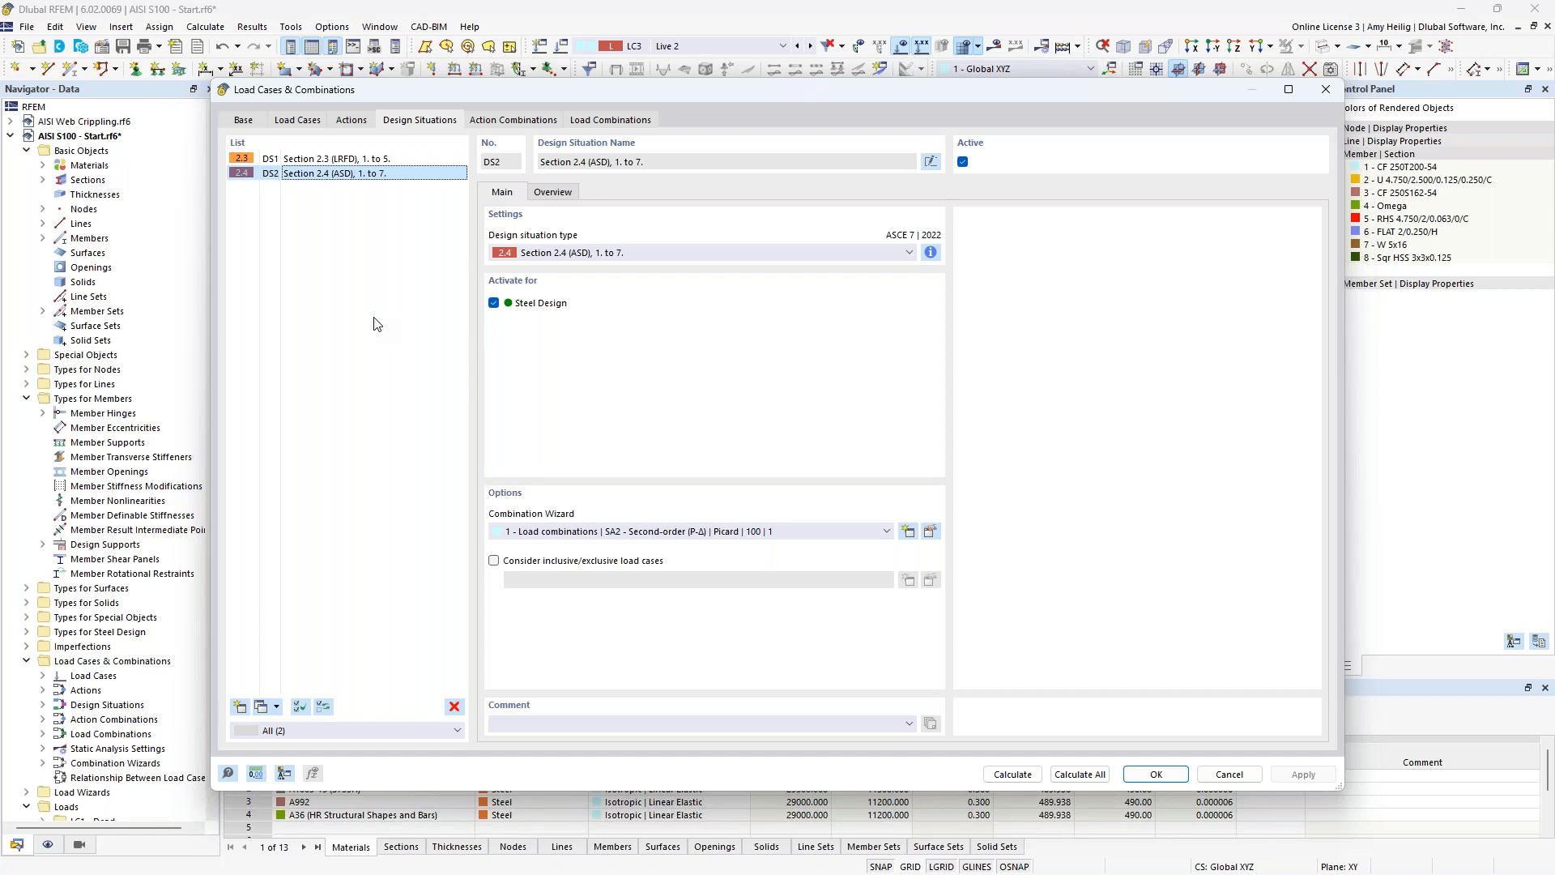
pyautogui.click(369, 161)
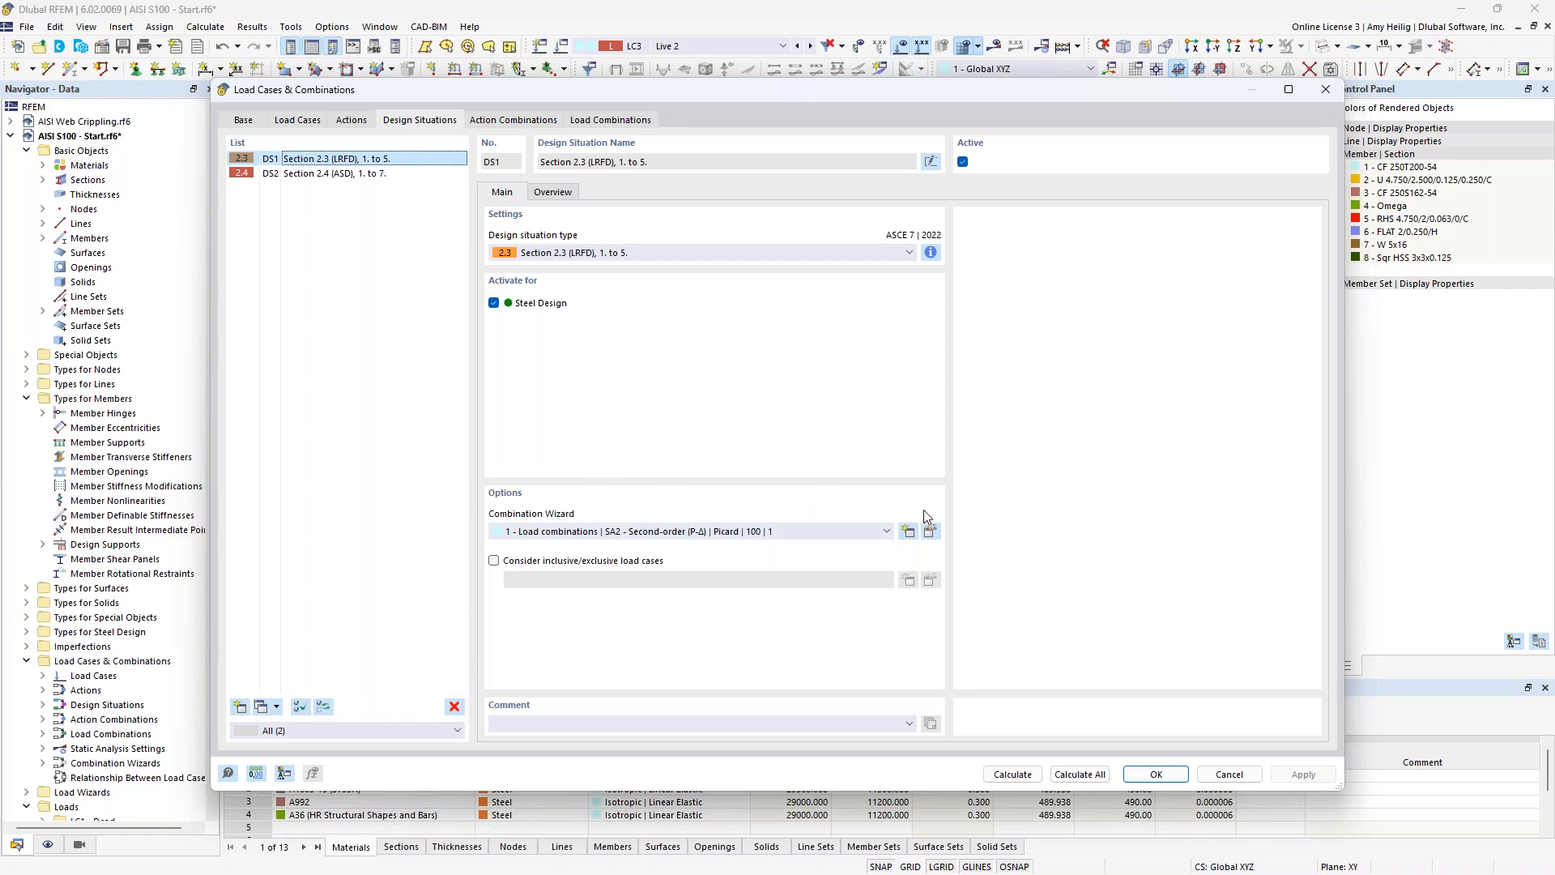
pyautogui.click(931, 532)
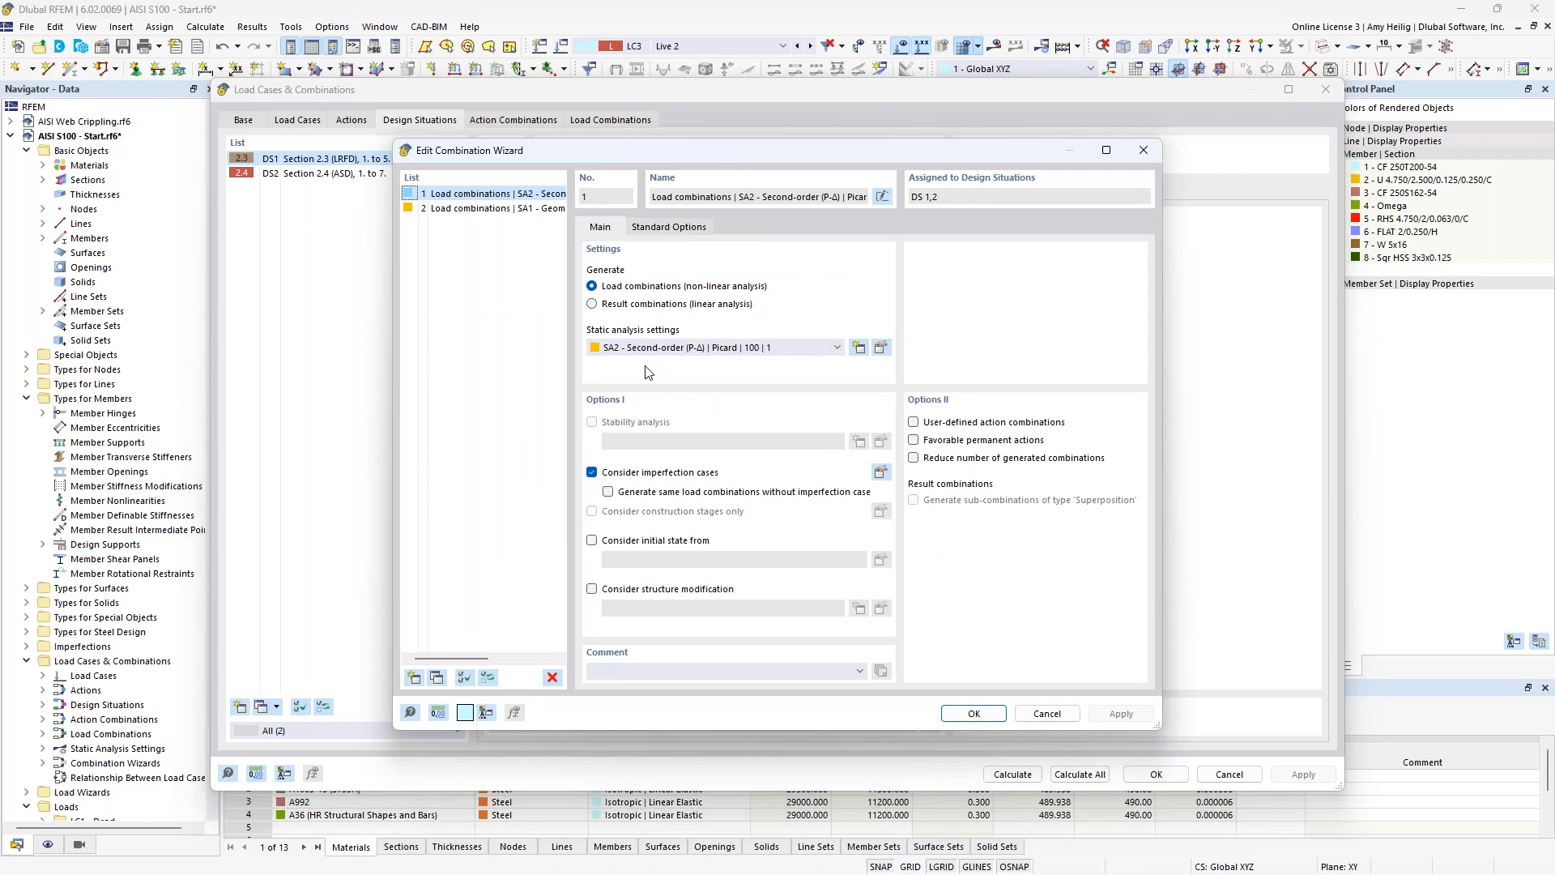
pyautogui.click(672, 350)
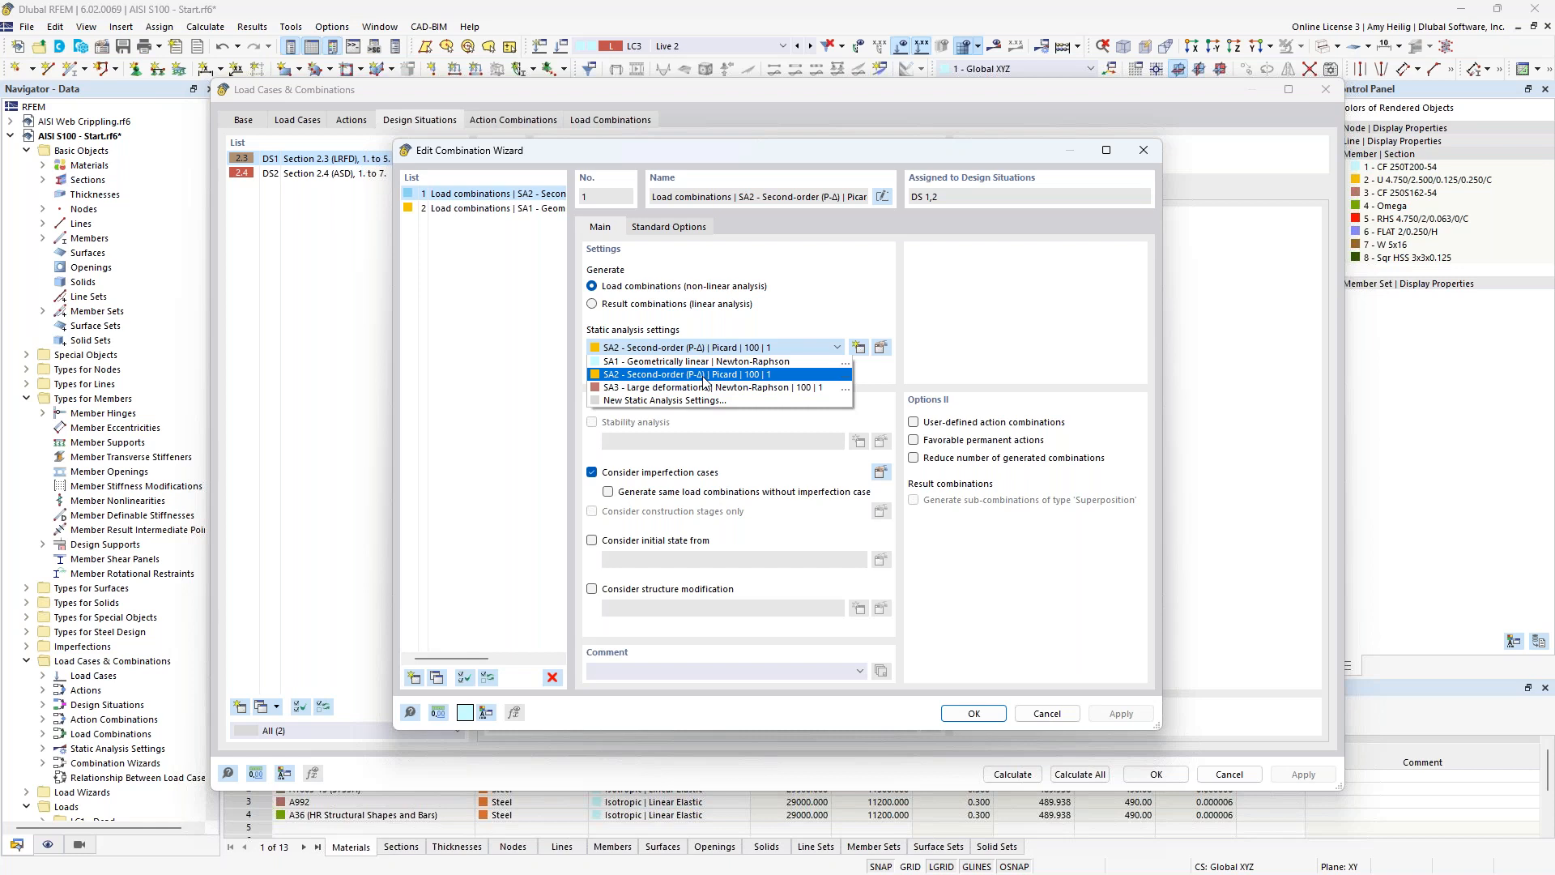
pyautogui.click(803, 315)
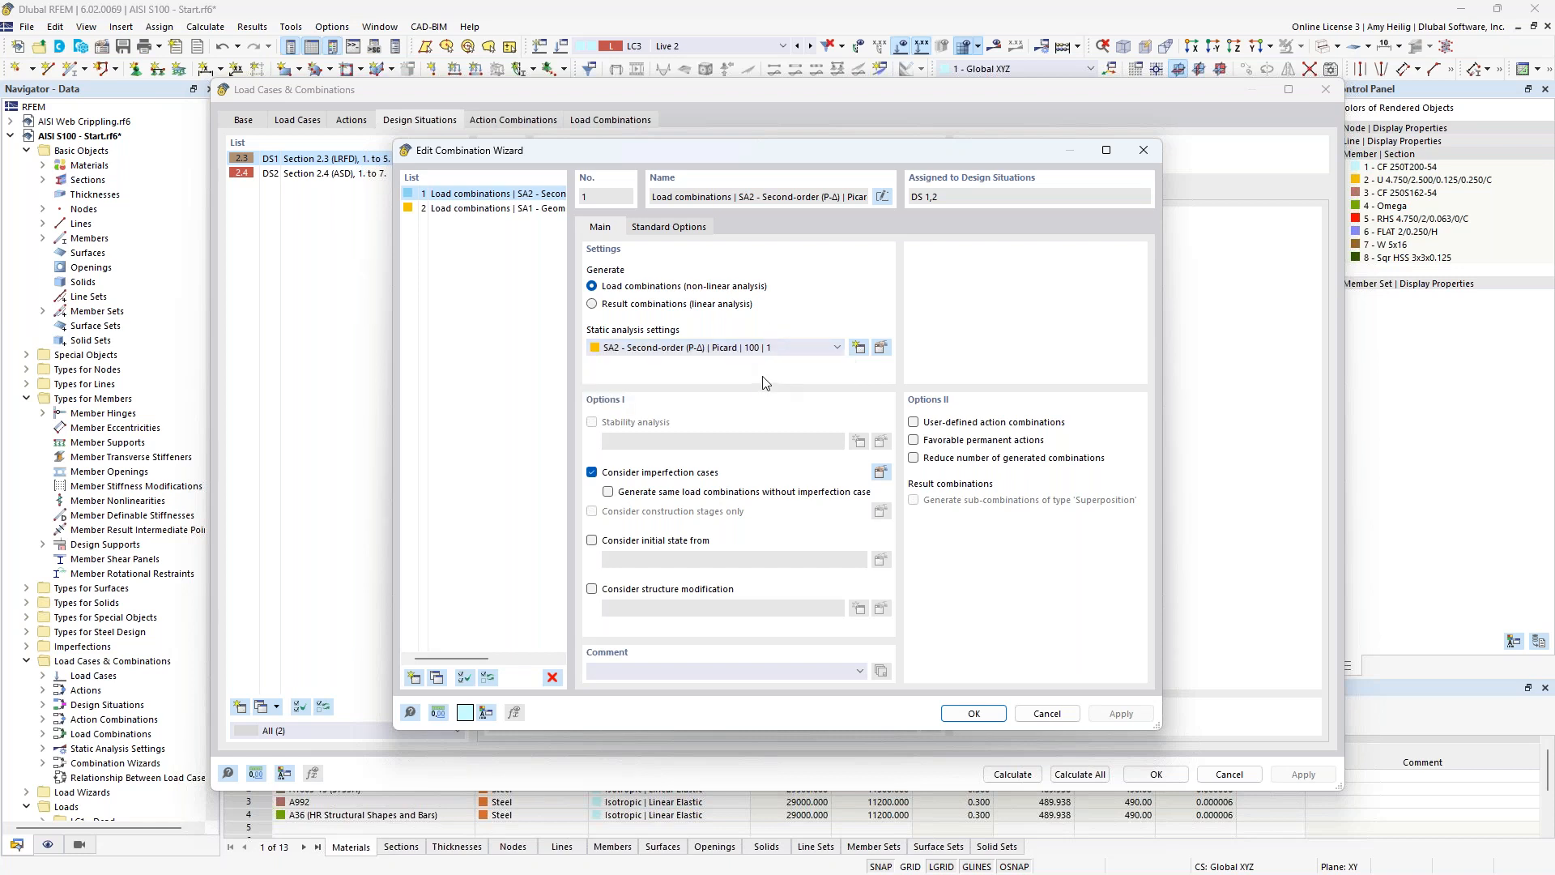
pyautogui.click(974, 713)
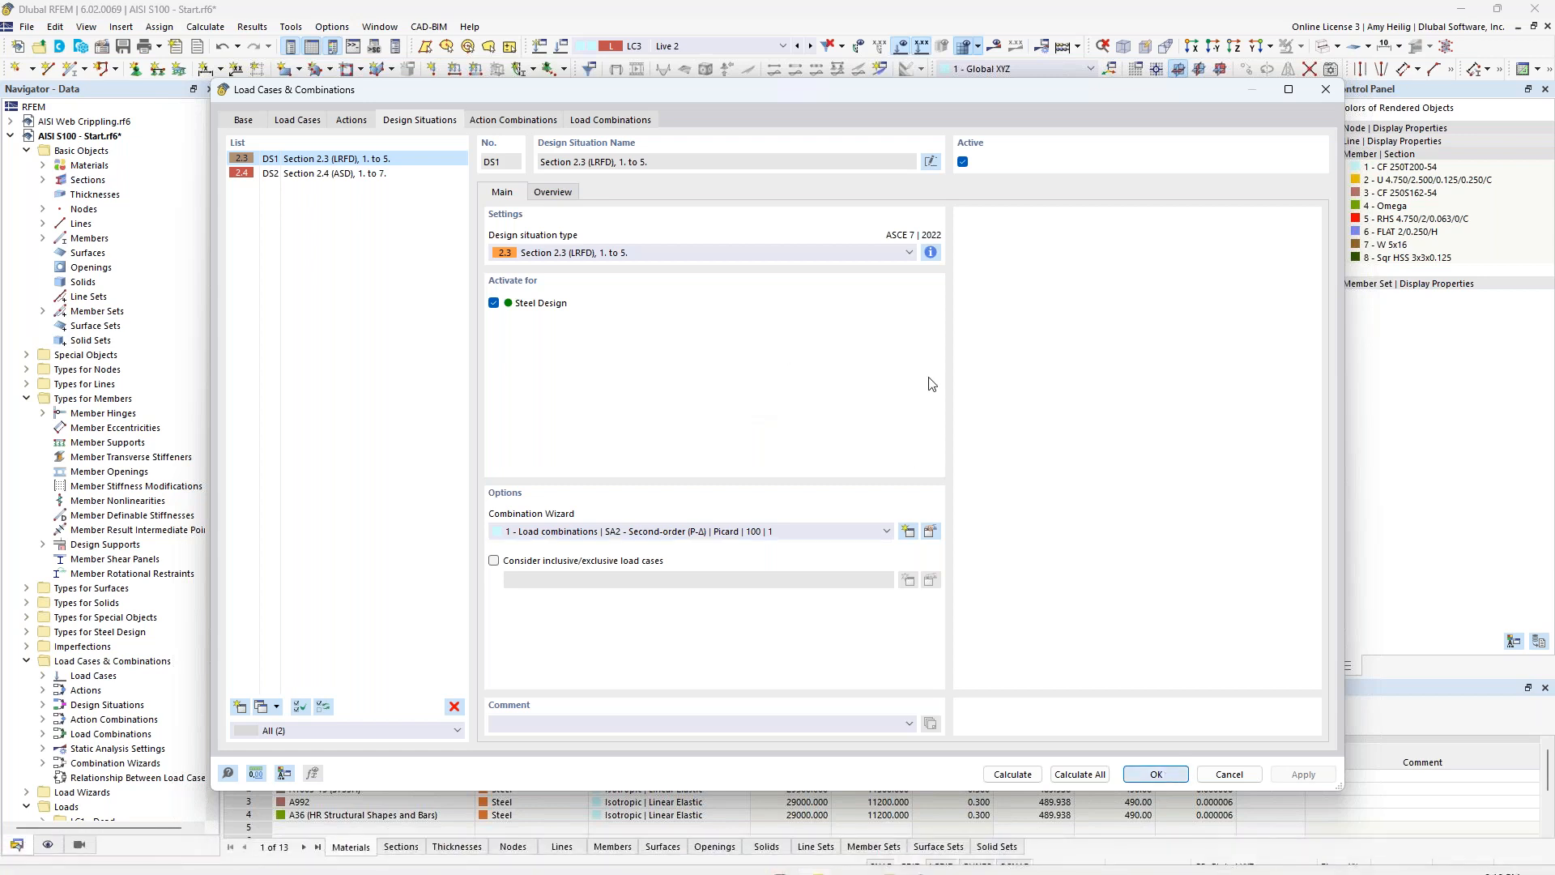
pyautogui.press('Return')
# Display load case LC3 Live 2 on the rack model again.
pyautogui.click(682, 47)
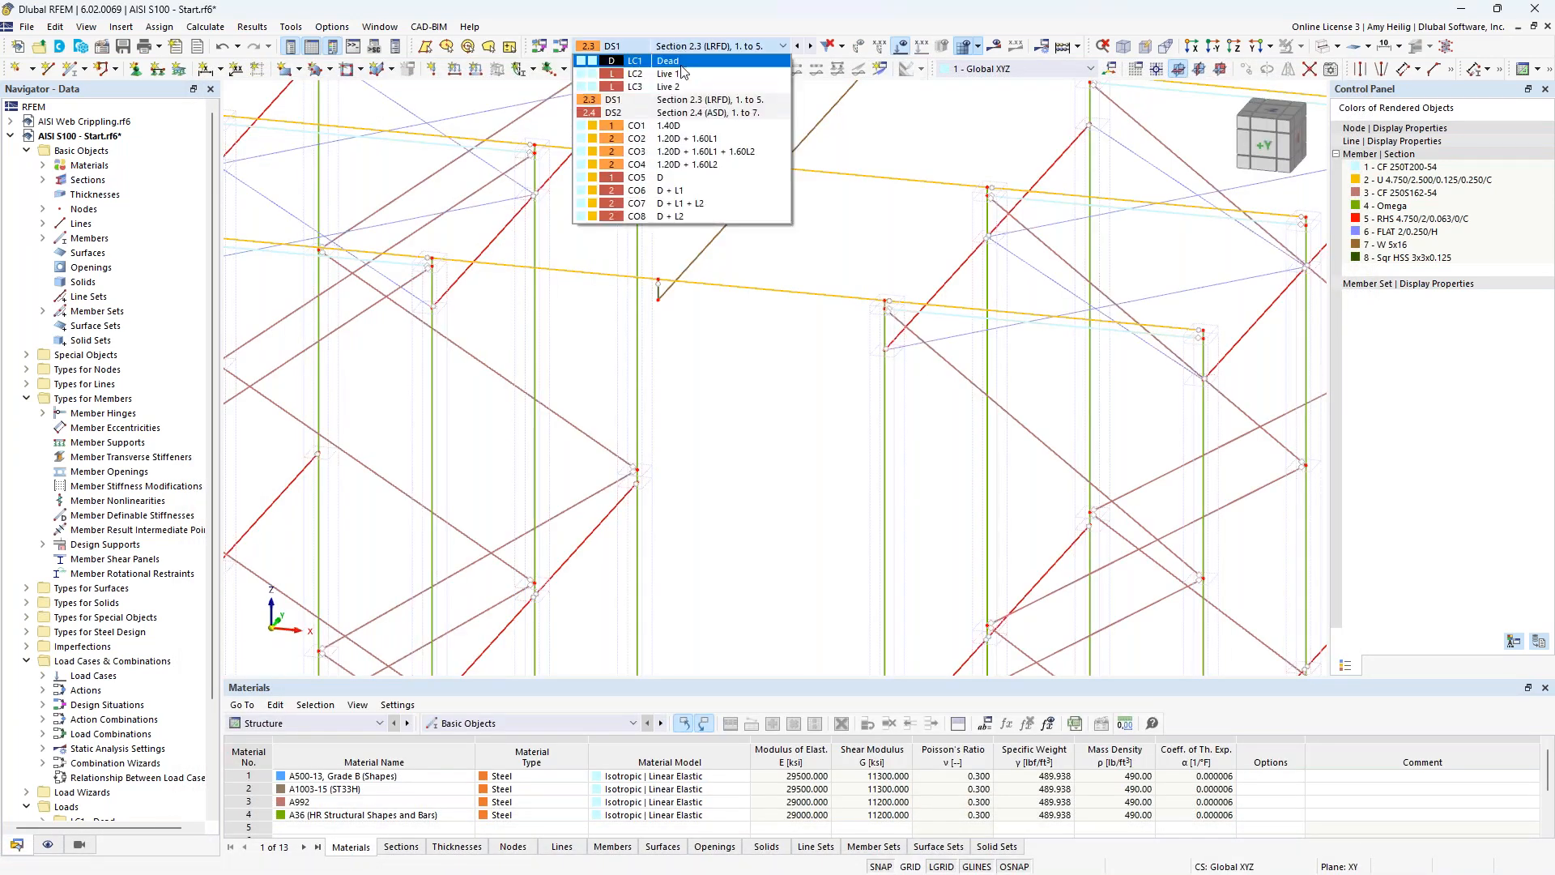
pyautogui.click(668, 87)
pyautogui.scroll(-5, 828, 223)
pyautogui.scroll(-3, 827, 223)
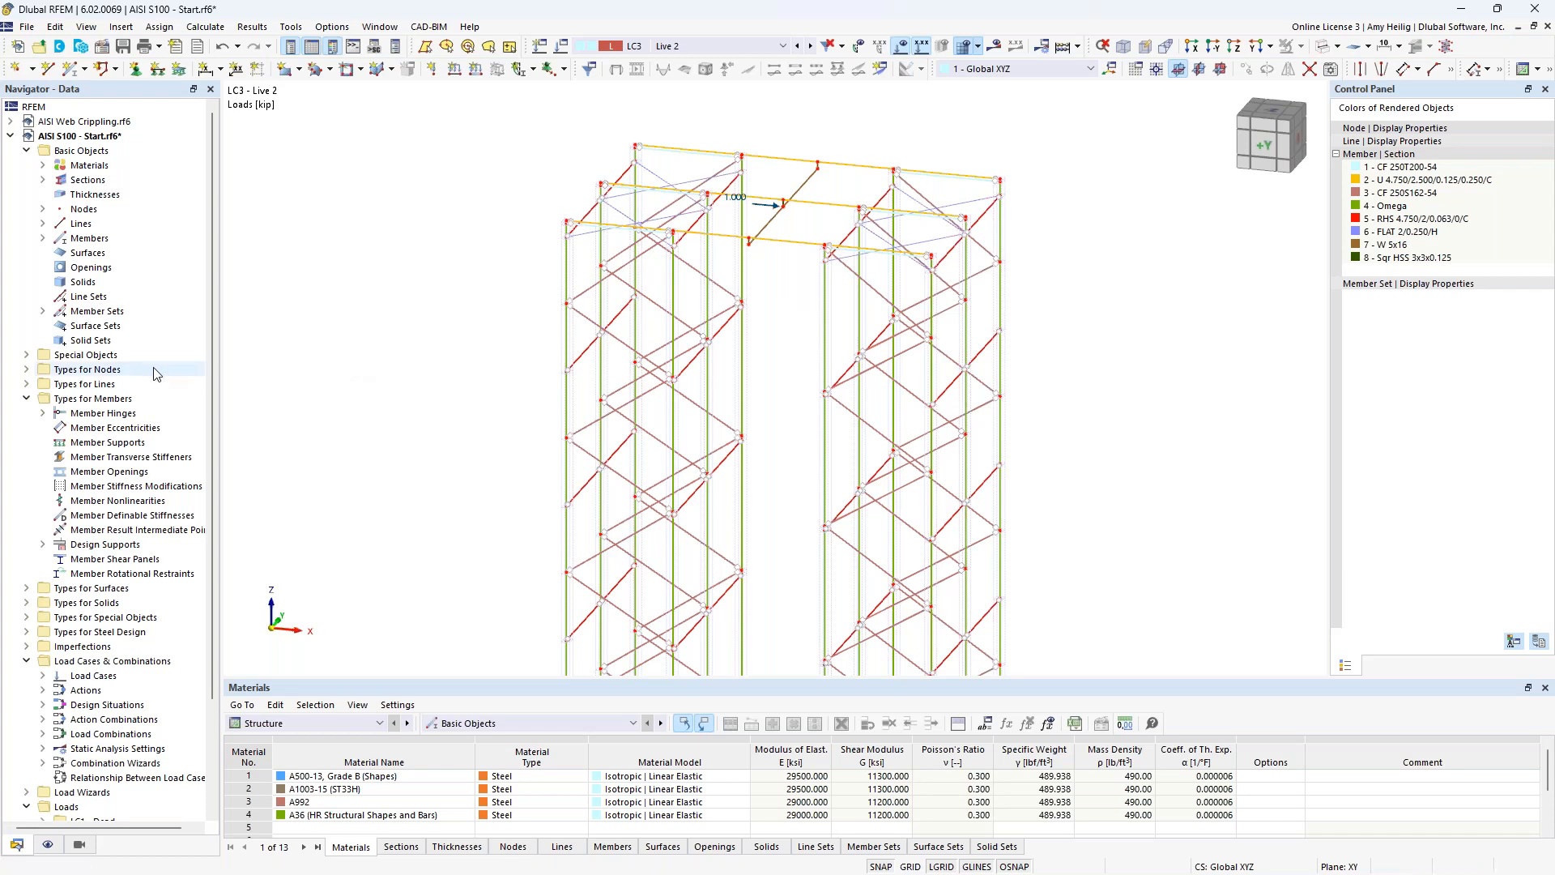
# Isolate all twelve member sets with their related objects, and turn off the background display of hidden objects.
pyautogui.click(43, 311)
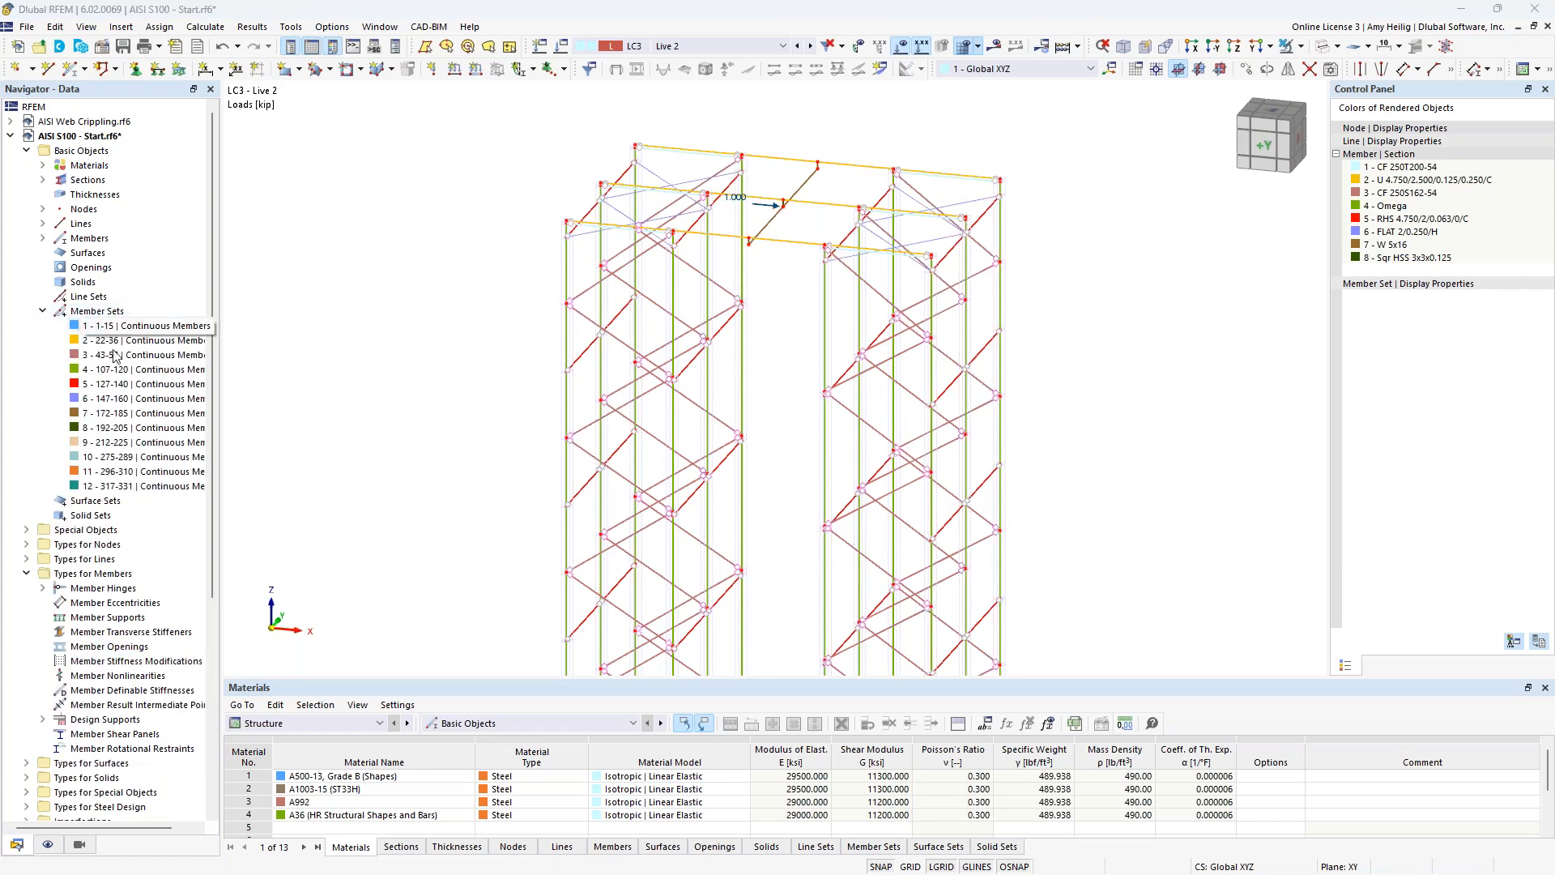
pyautogui.keyDown('shift'); pyautogui.click(159, 487); pyautogui.keyUp('shift')
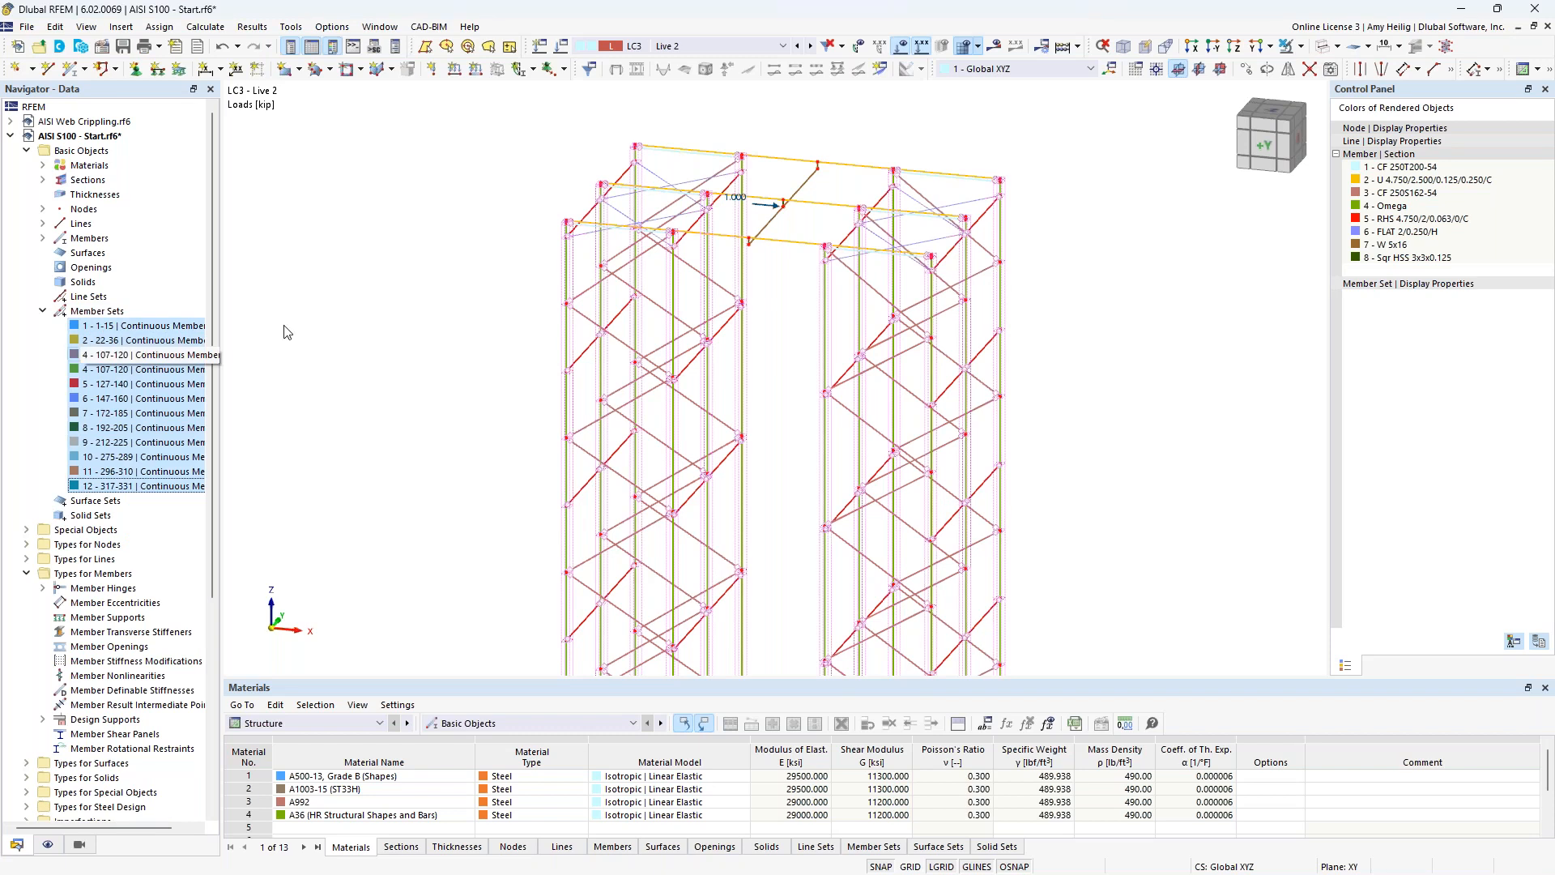
pyautogui.click(1301, 46)
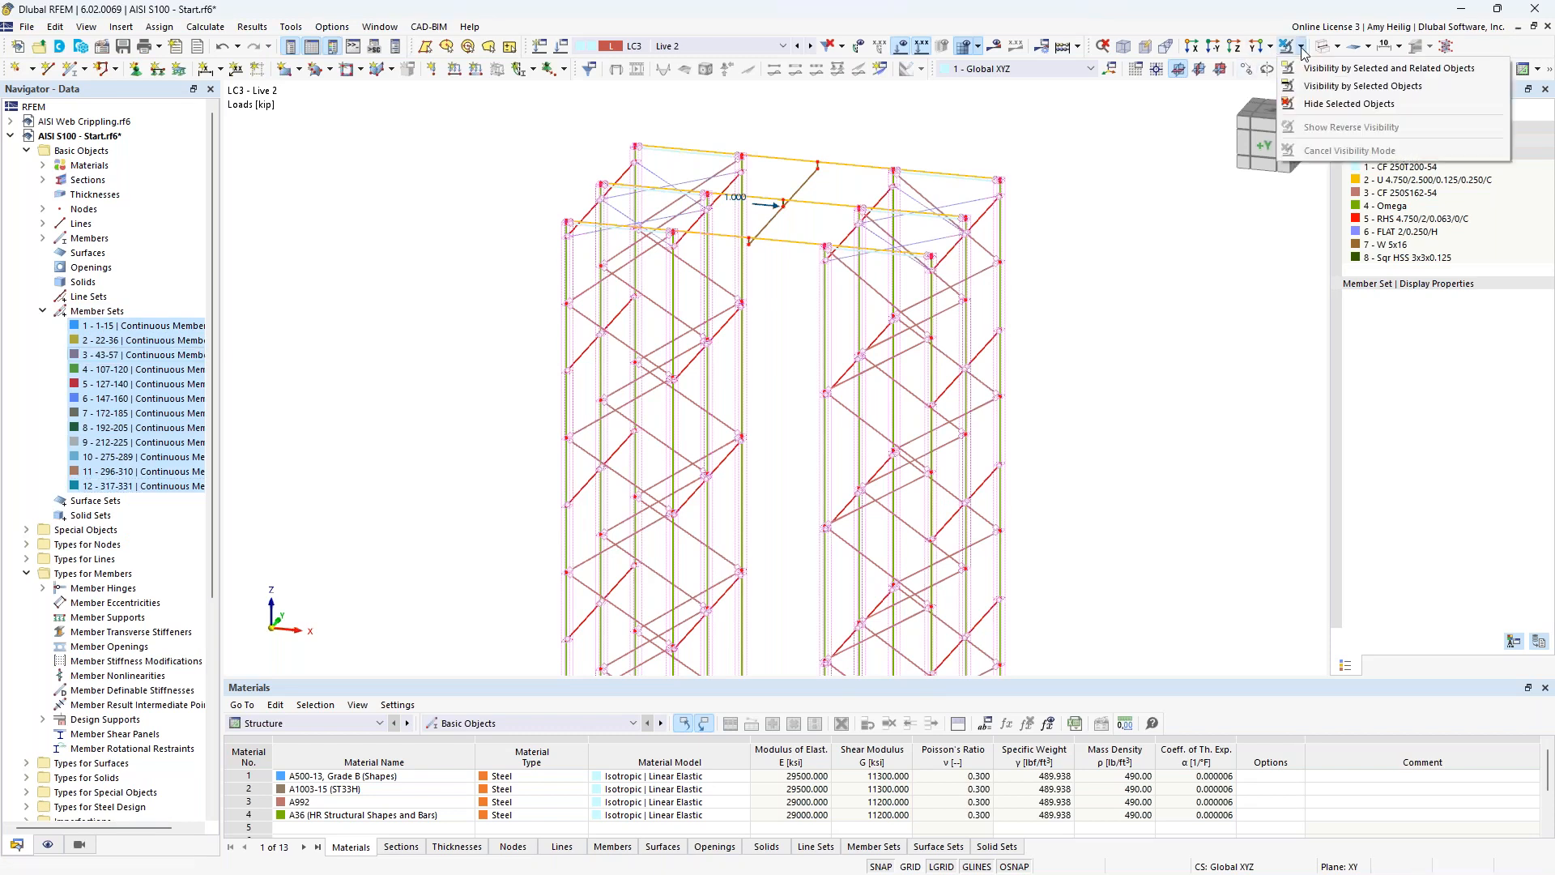
pyautogui.click(1305, 67)
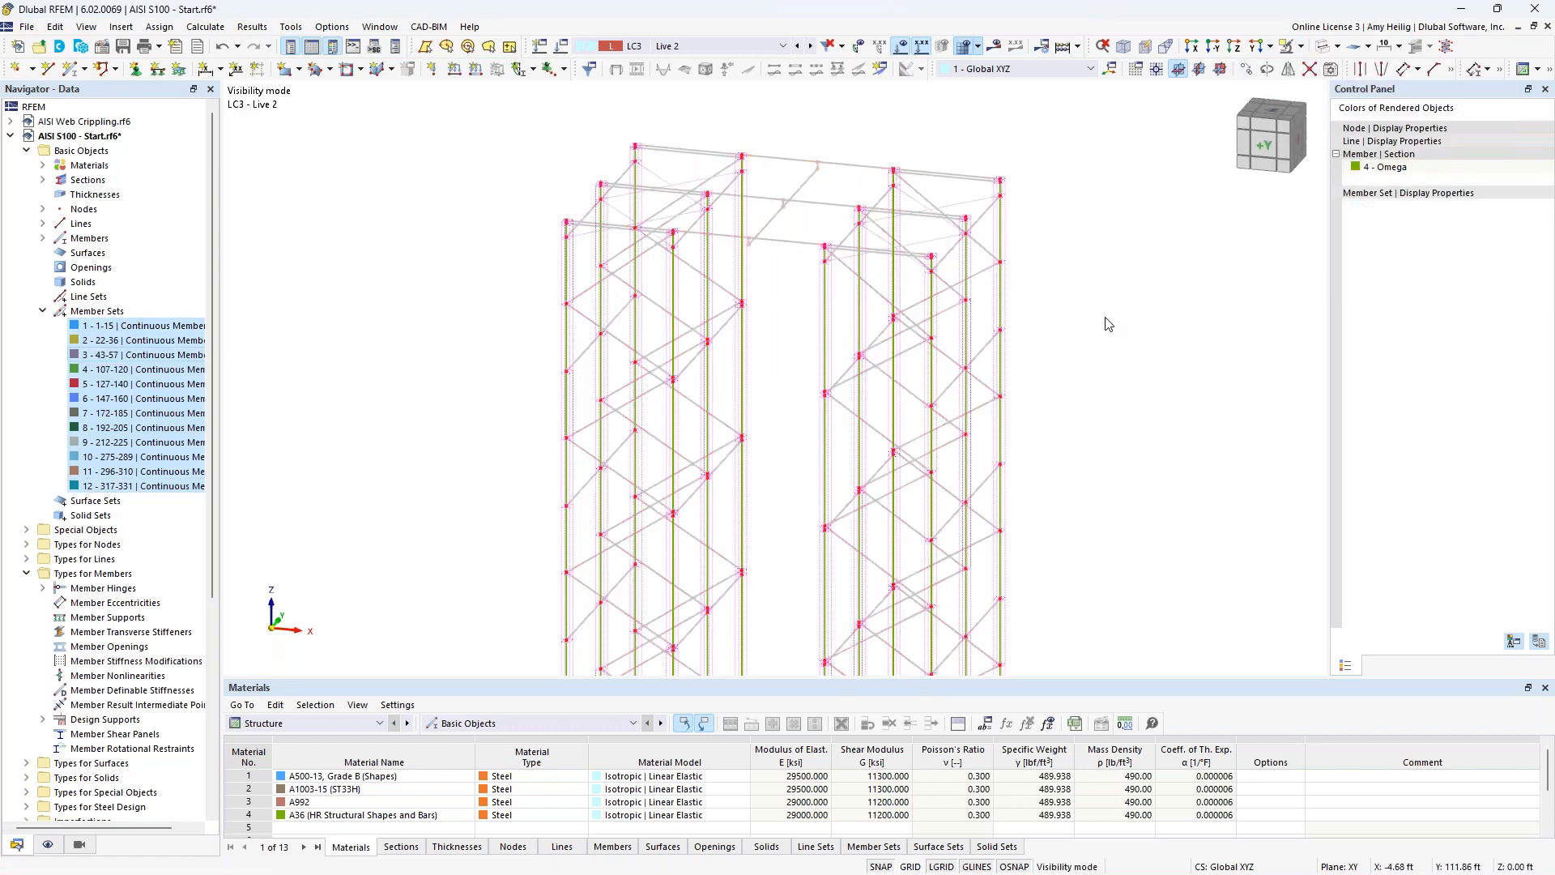
pyautogui.rightClick(1090, 291)
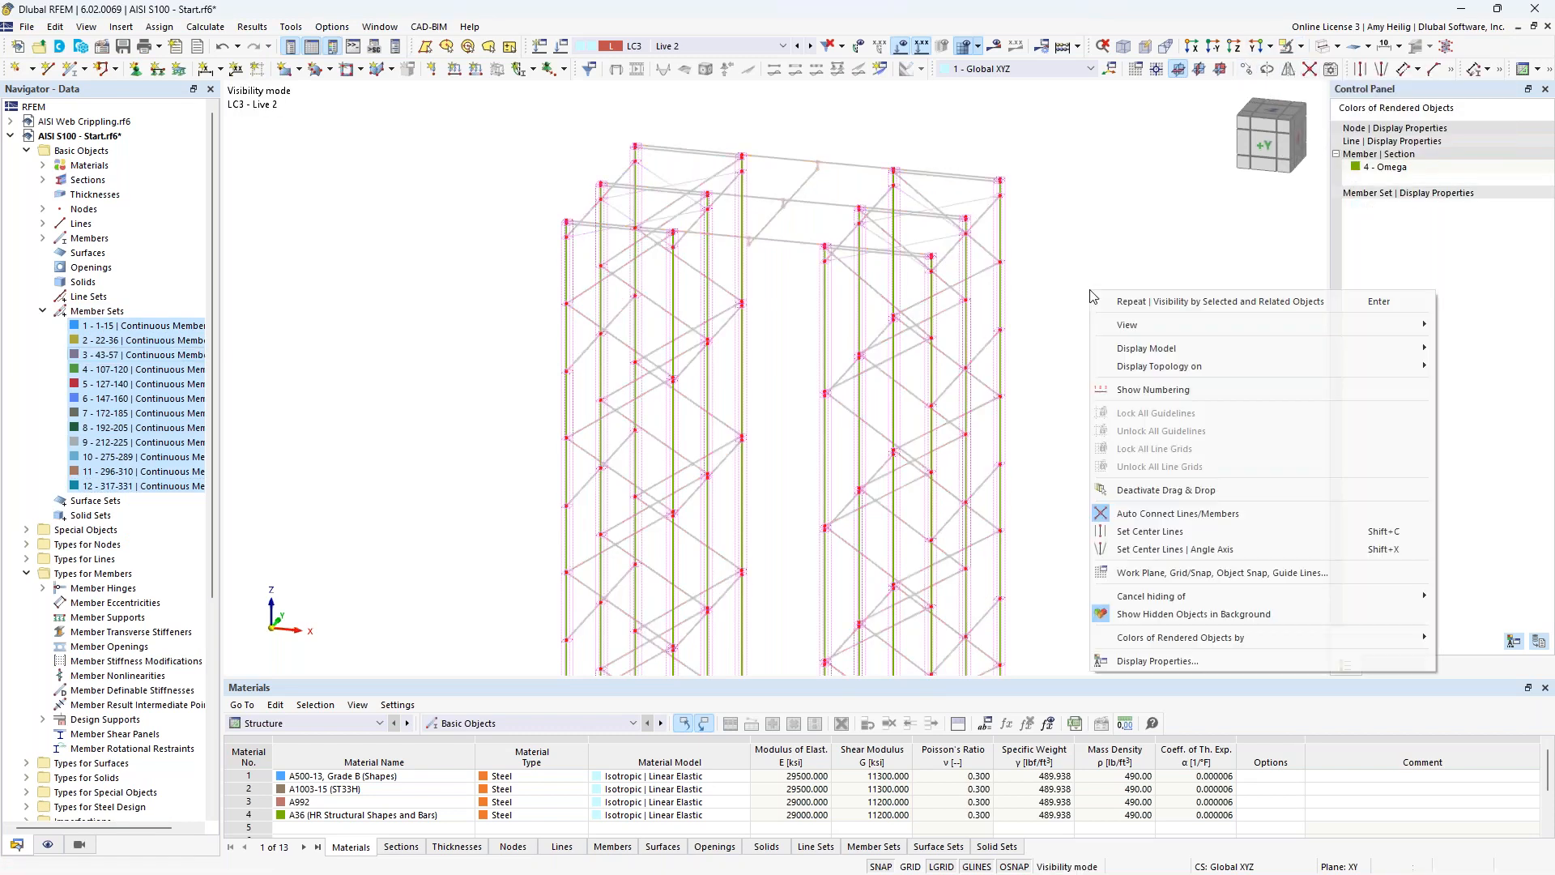
pyautogui.click(1158, 614)
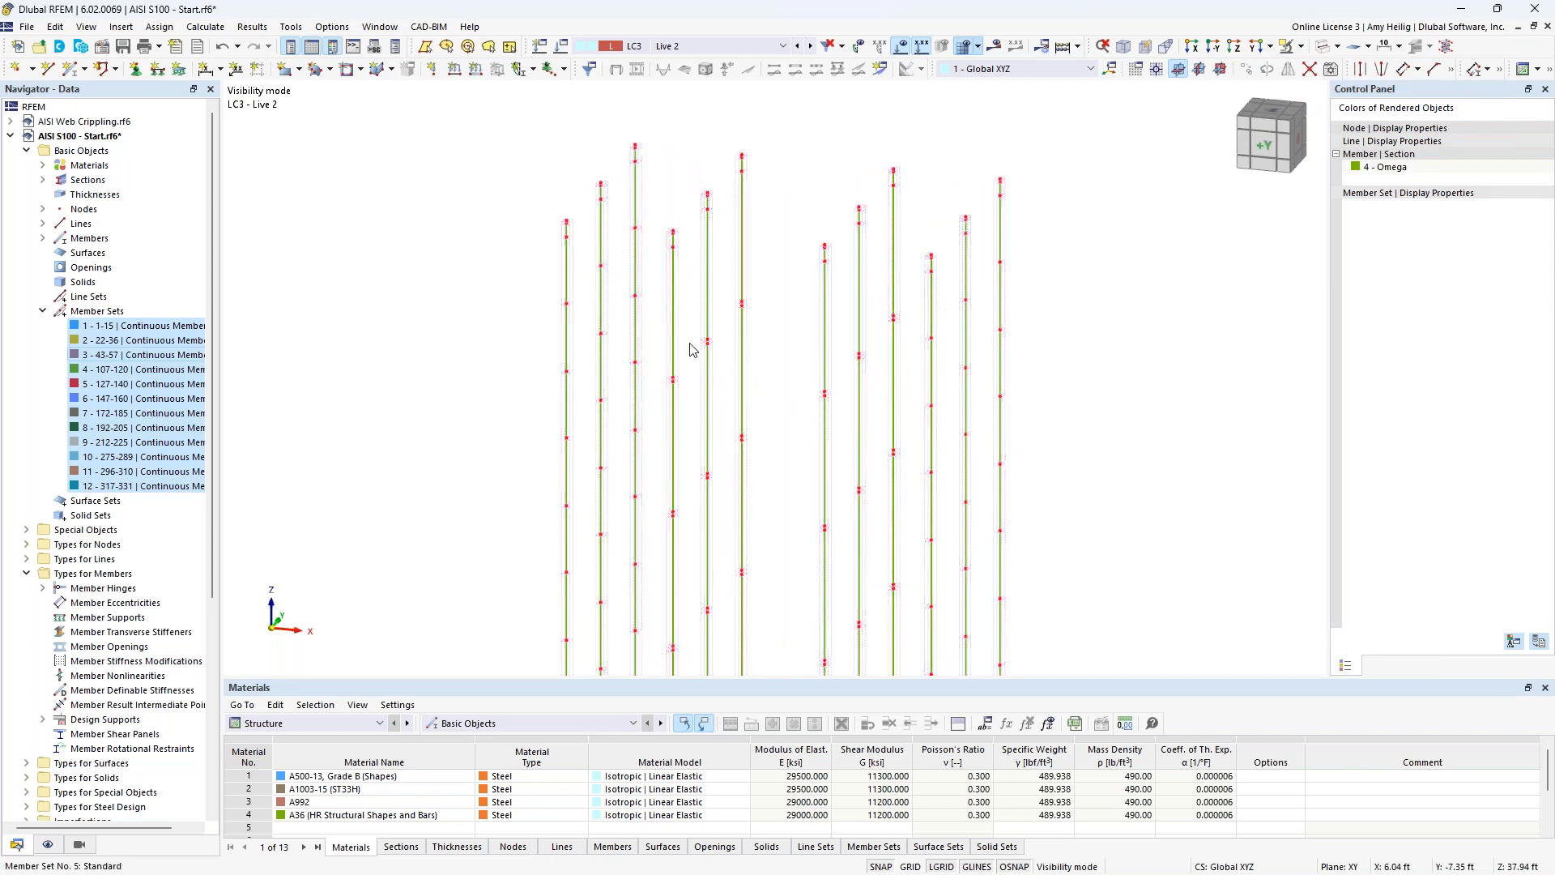
# Turn on the local axis systems of the members and view the isolated columns along the Y-direction.
pyautogui.rightClick(673, 323)
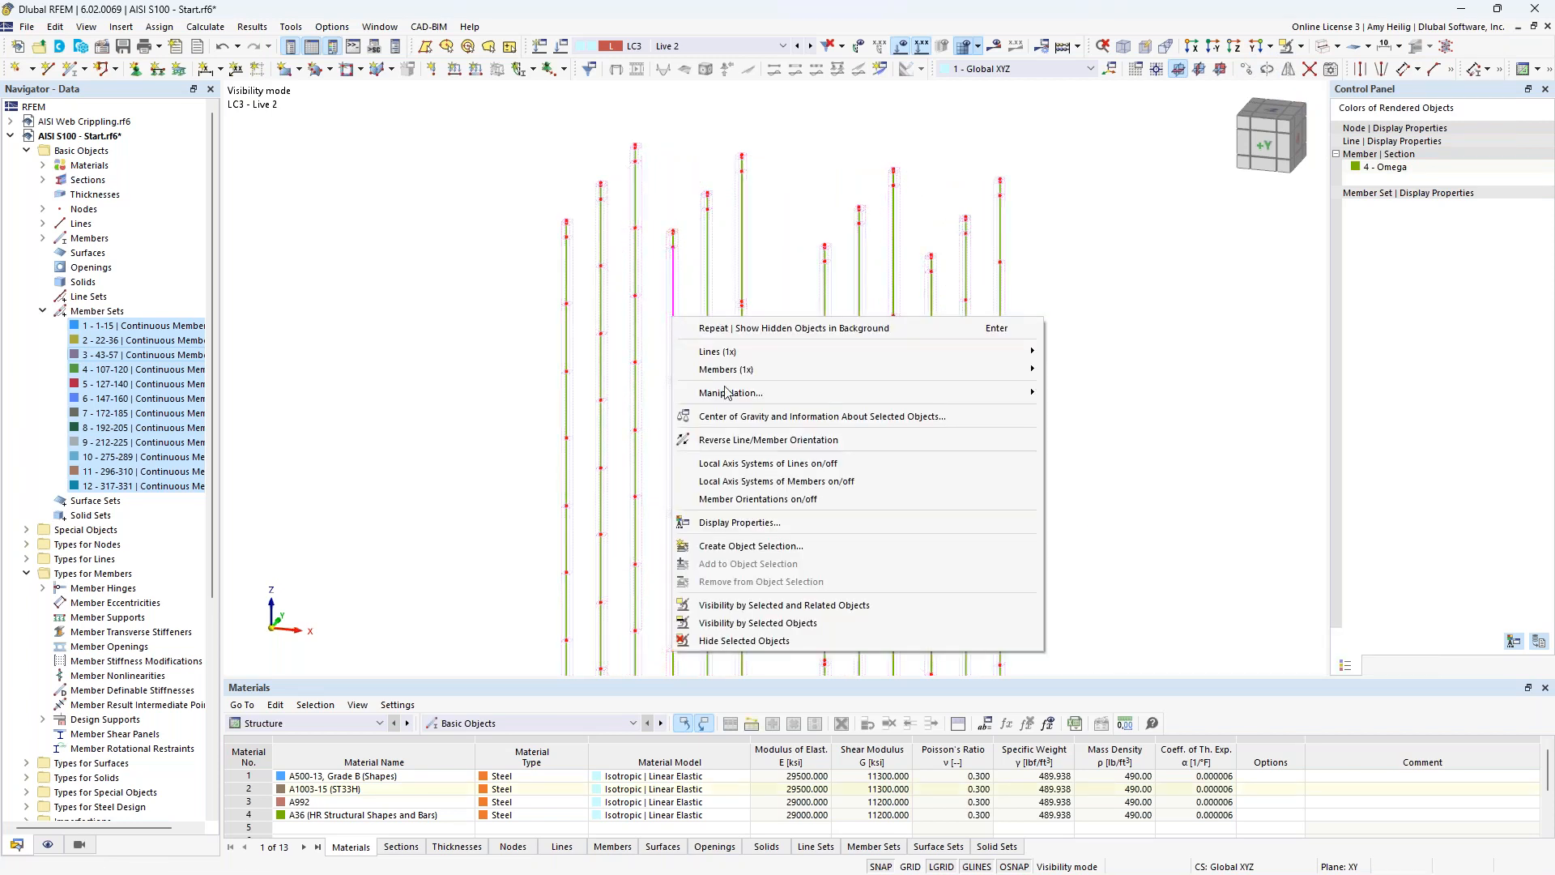
pyautogui.click(742, 484)
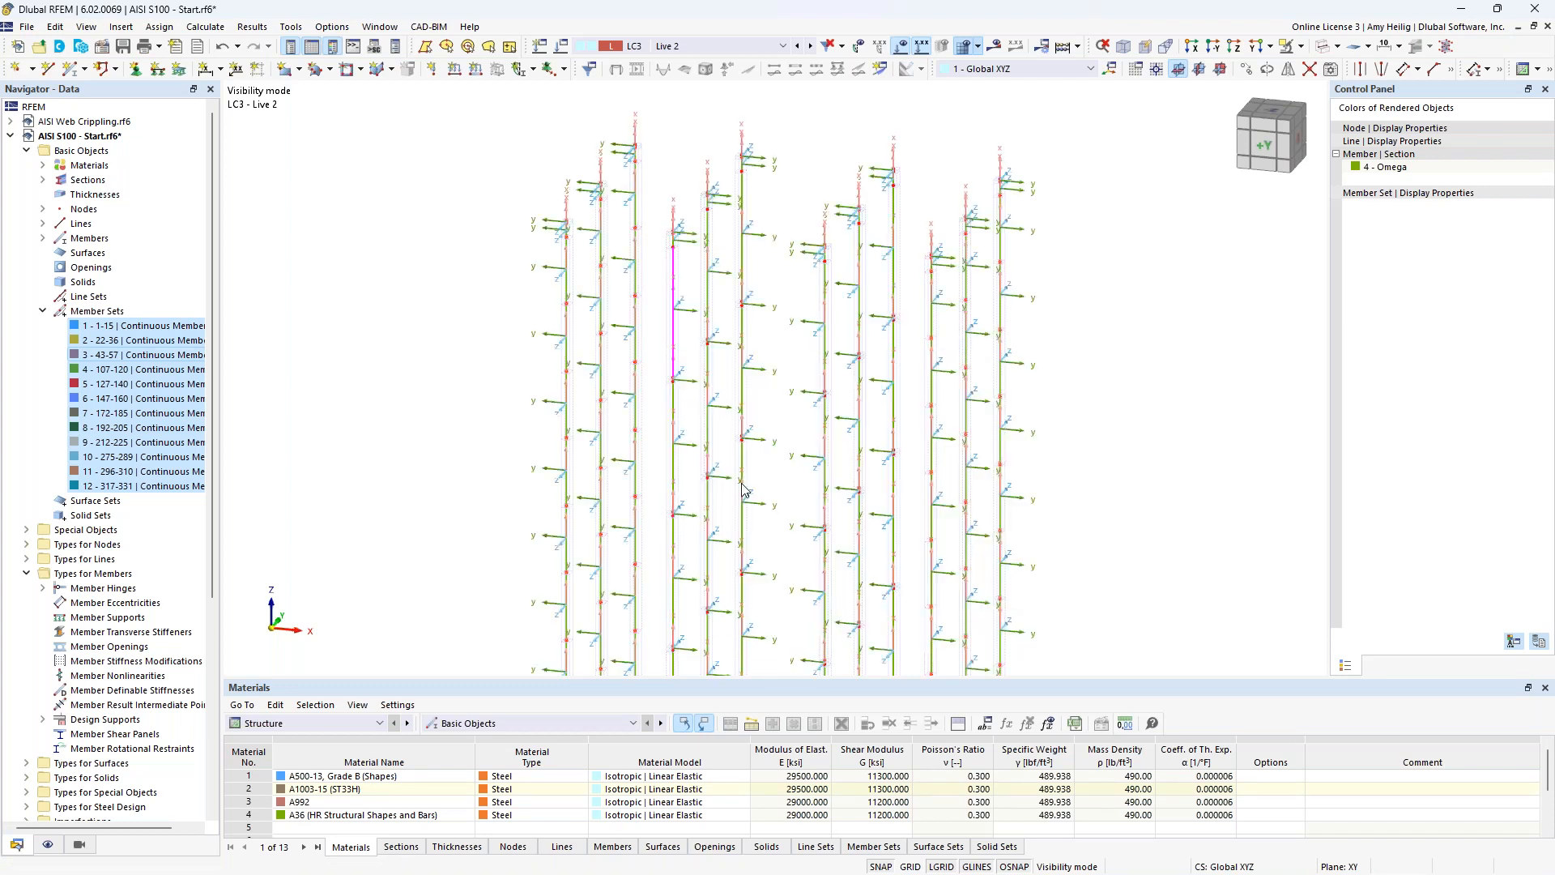
pyautogui.scroll(-1, 771, 421)
pyautogui.moveTo(778, 439); pyautogui.dragTo(1031, 275, button='middle')
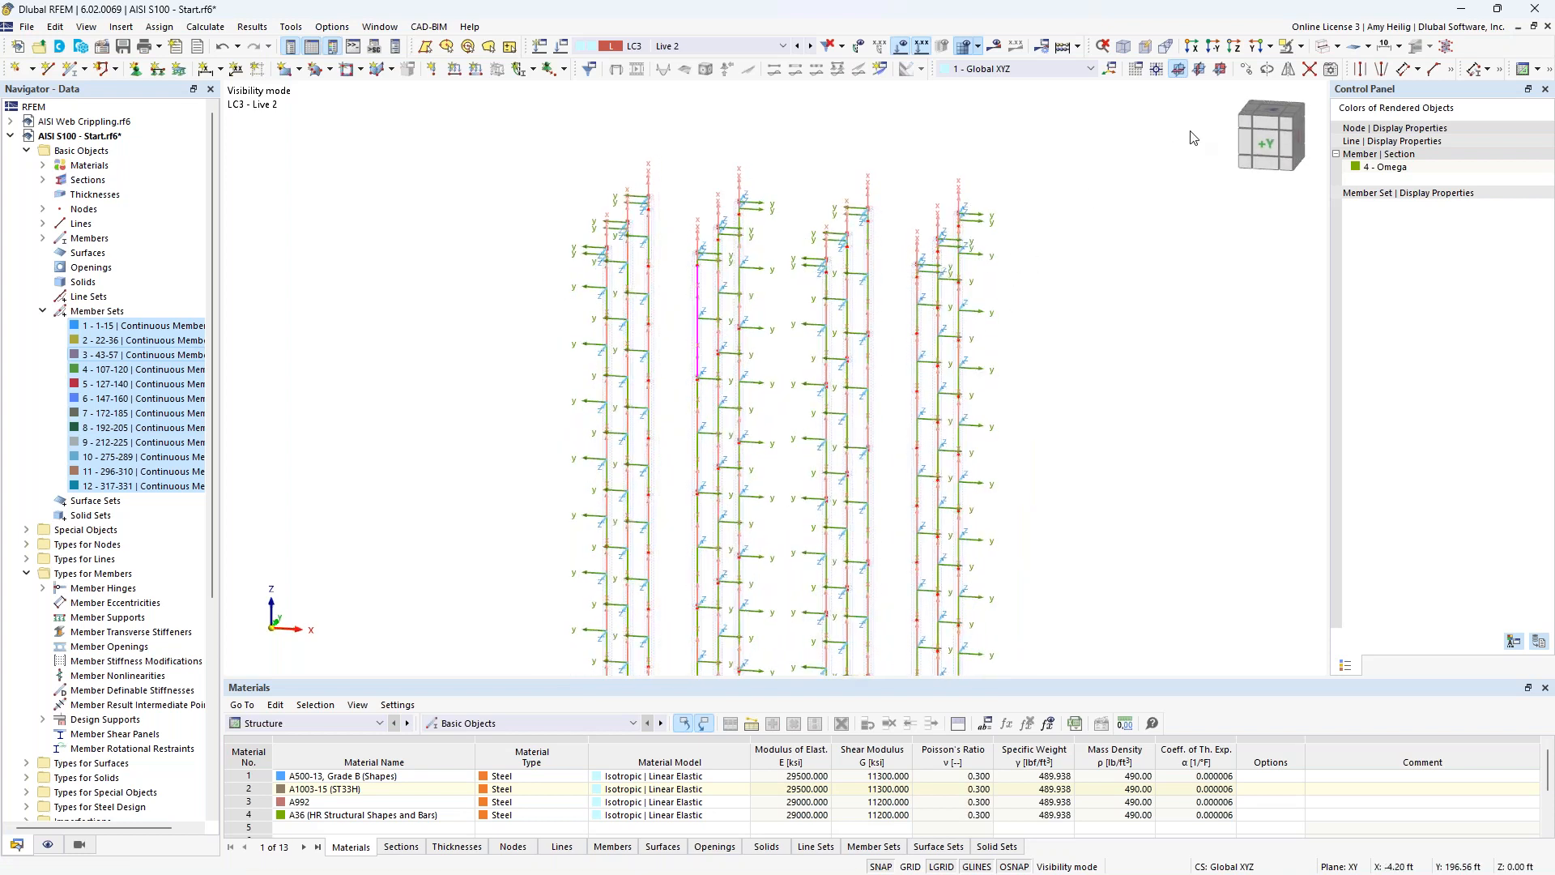
pyautogui.click(1269, 47)
pyautogui.click(1300, 84)
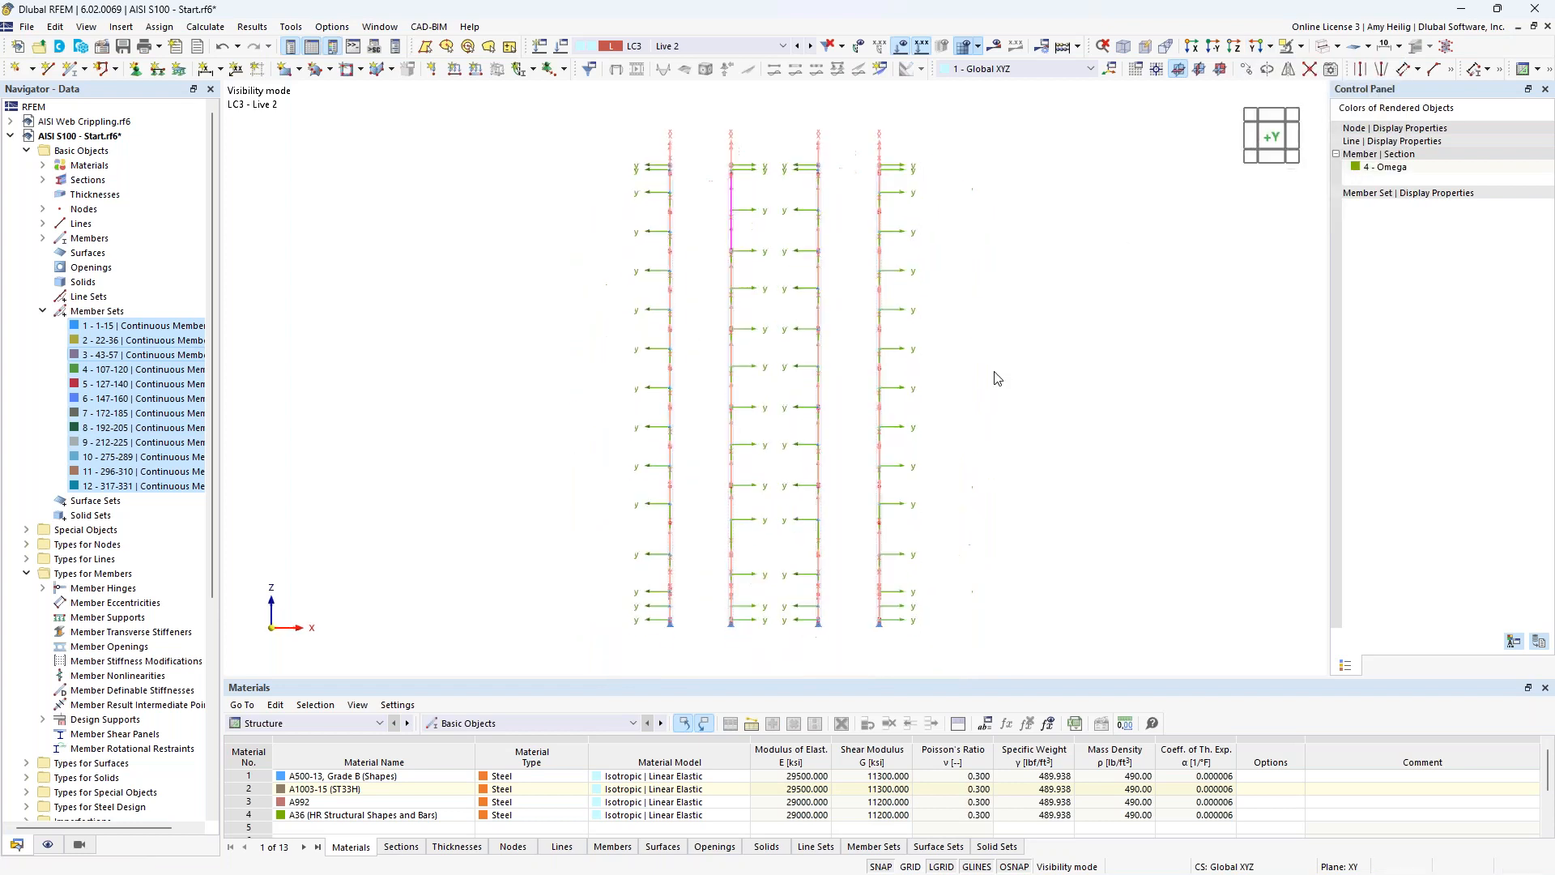
# Create two local imperfection cases, IC1 named Imp. X and IC2 named Imp. Y.
pyautogui.click(43, 311)
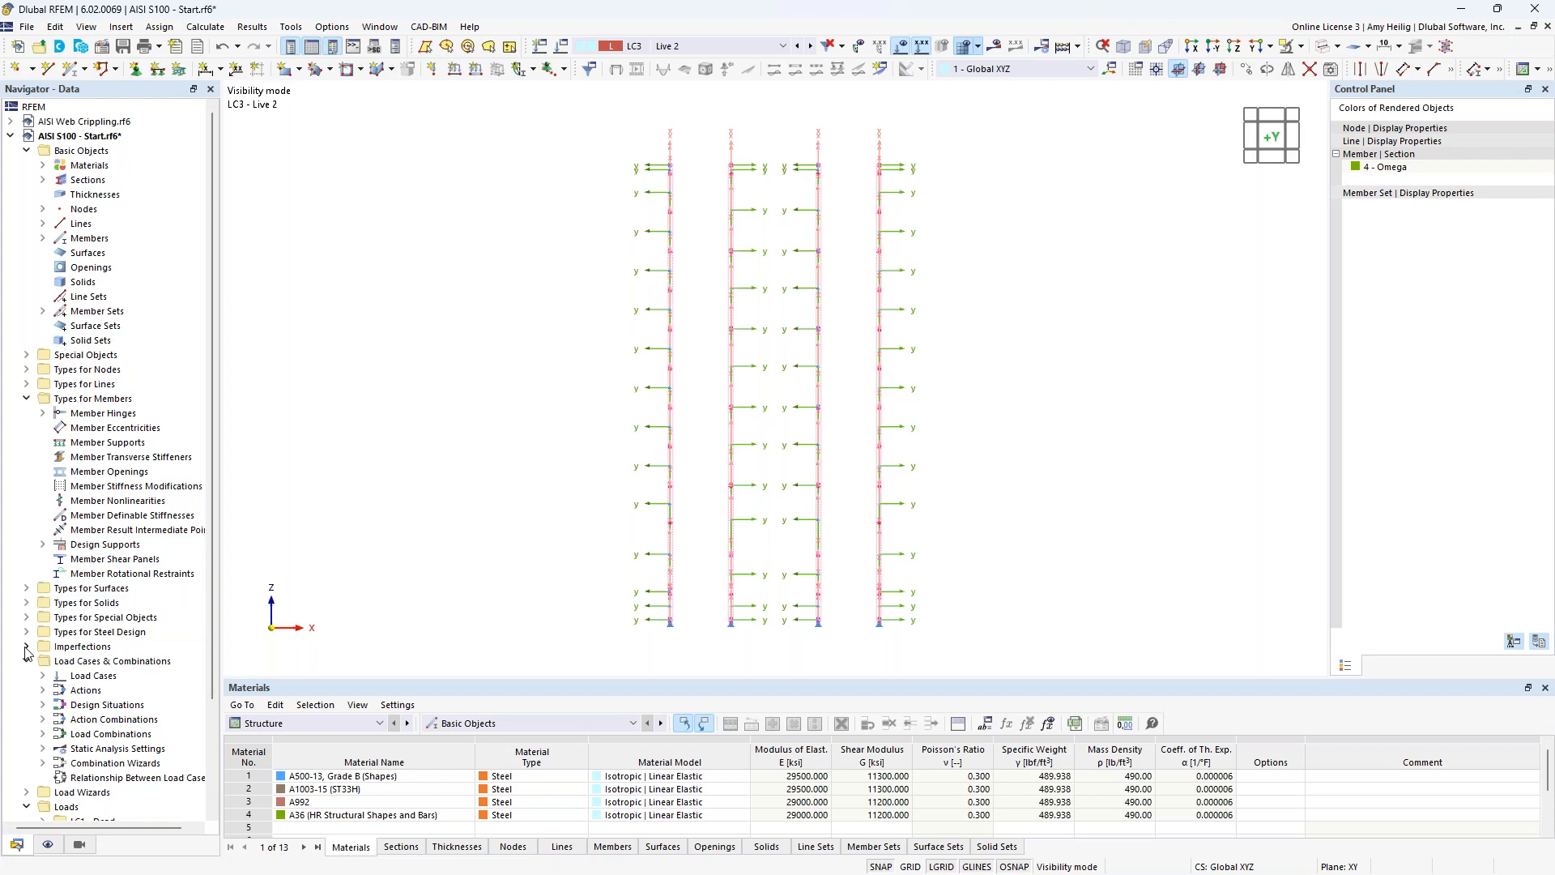
pyautogui.click(26, 399)
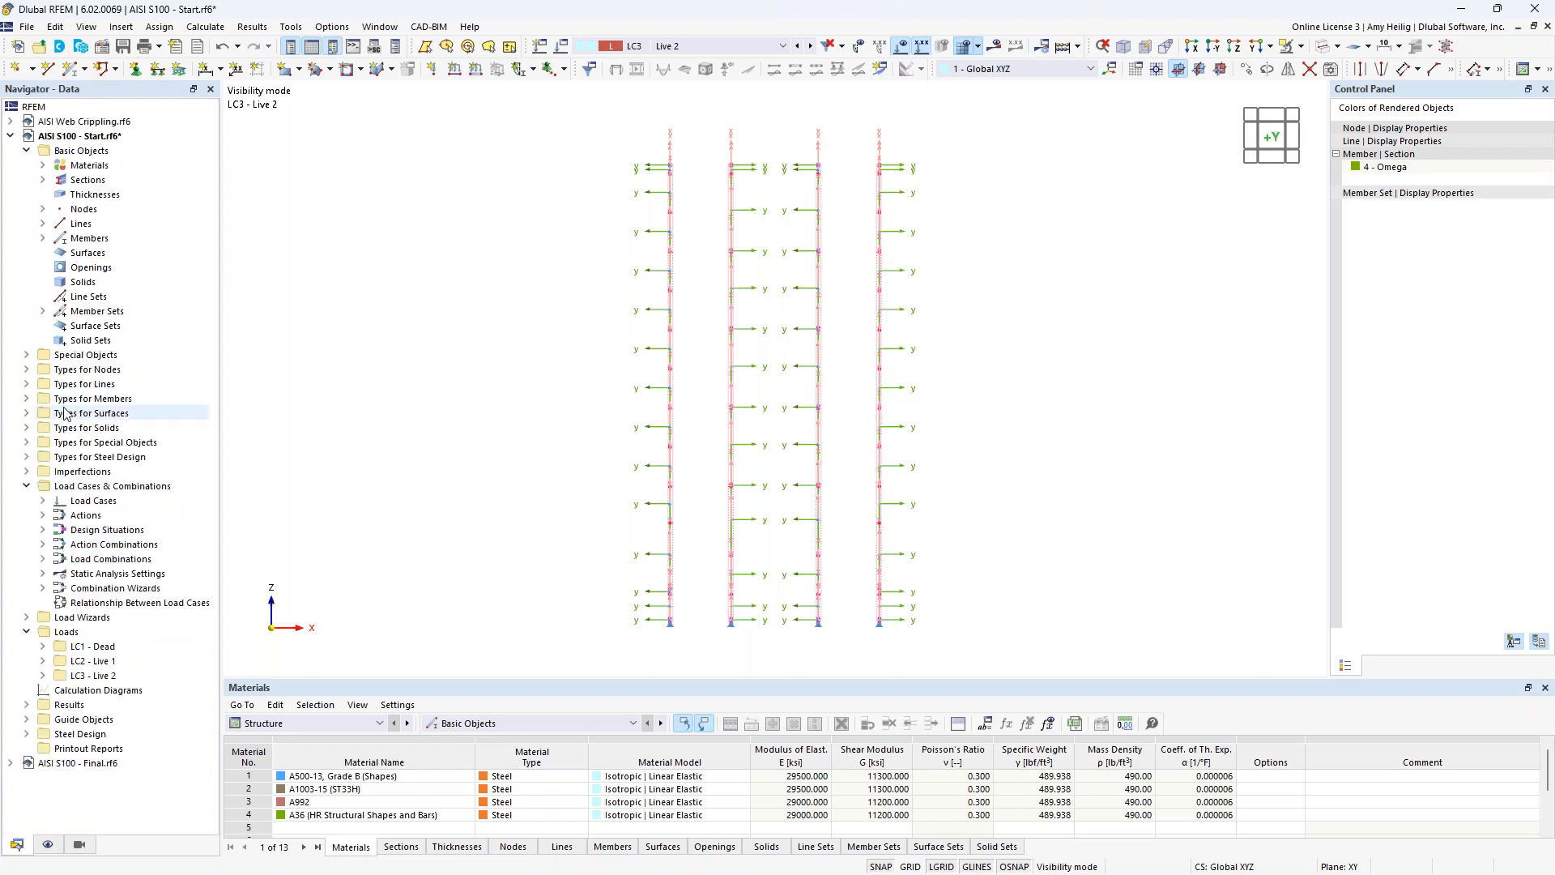
pyautogui.click(26, 471)
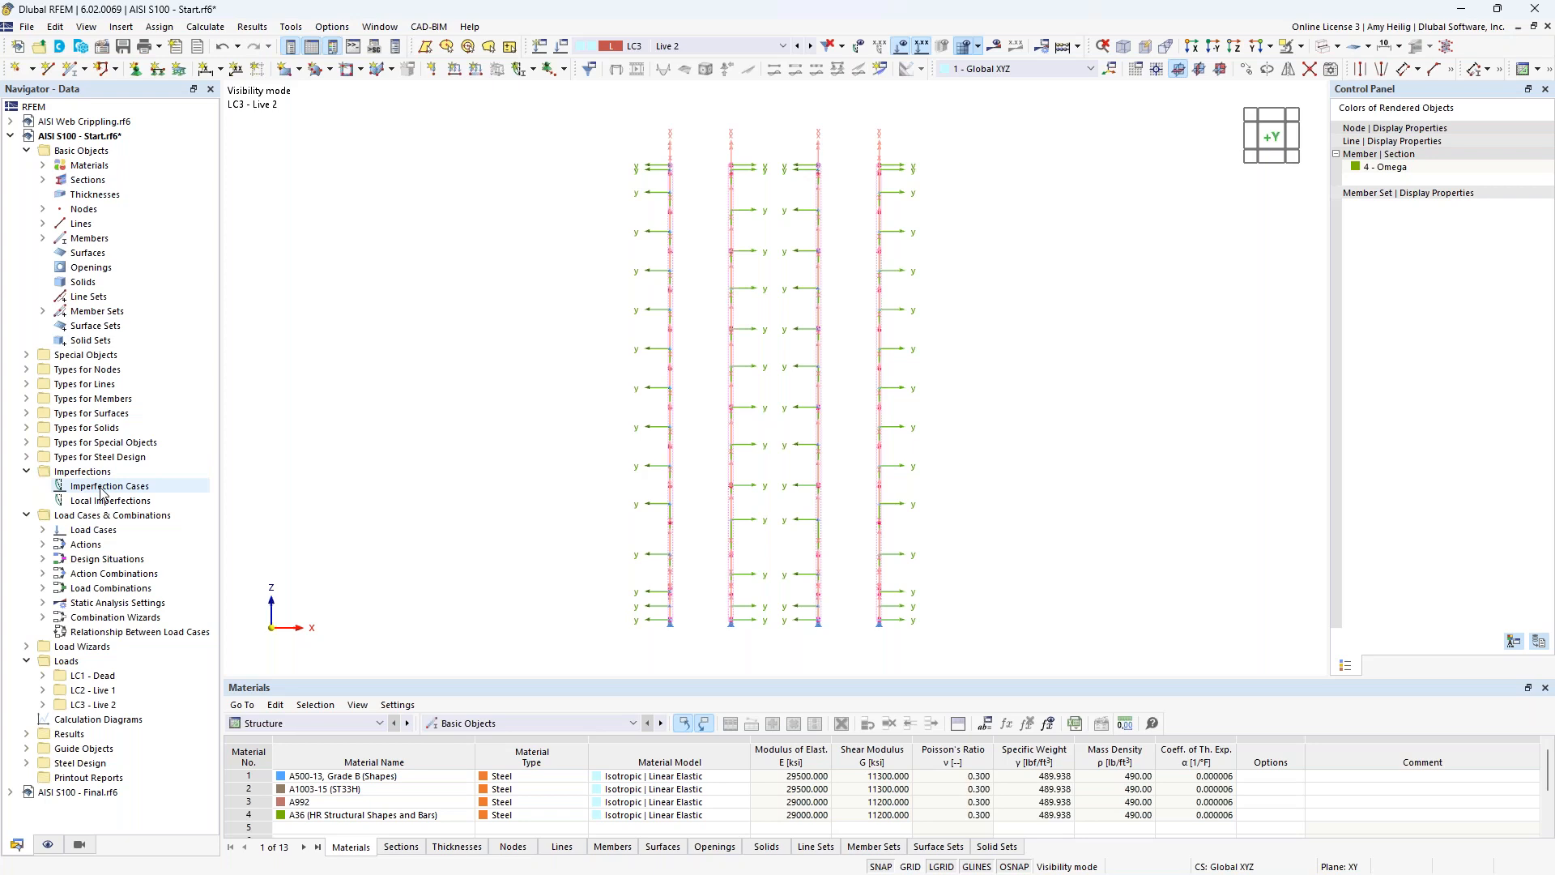
pyautogui.rightClick(103, 490)
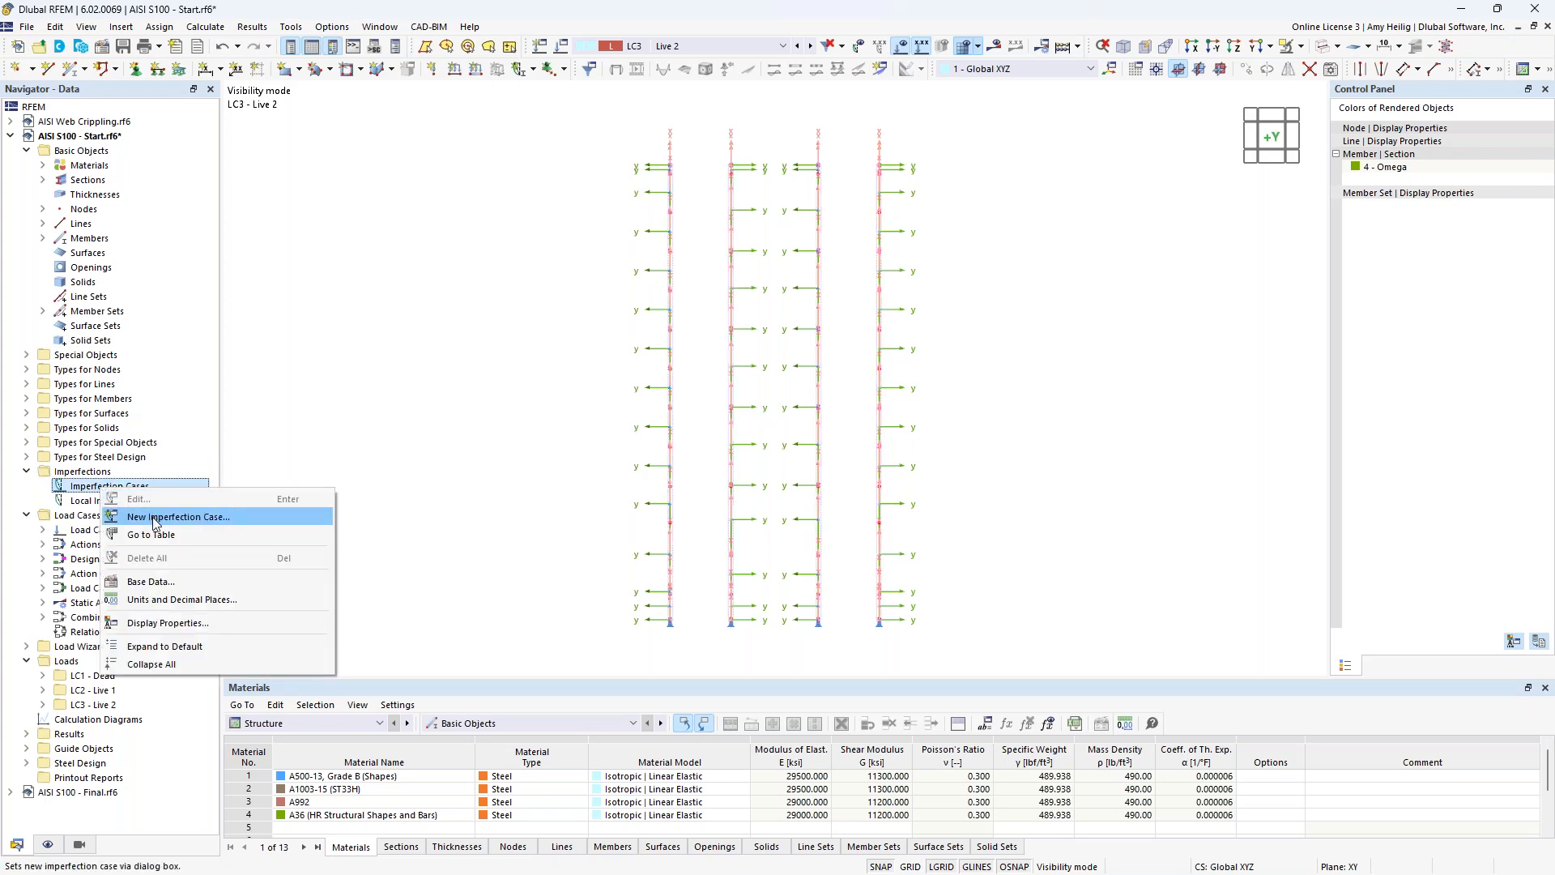
pyautogui.click(153, 519)
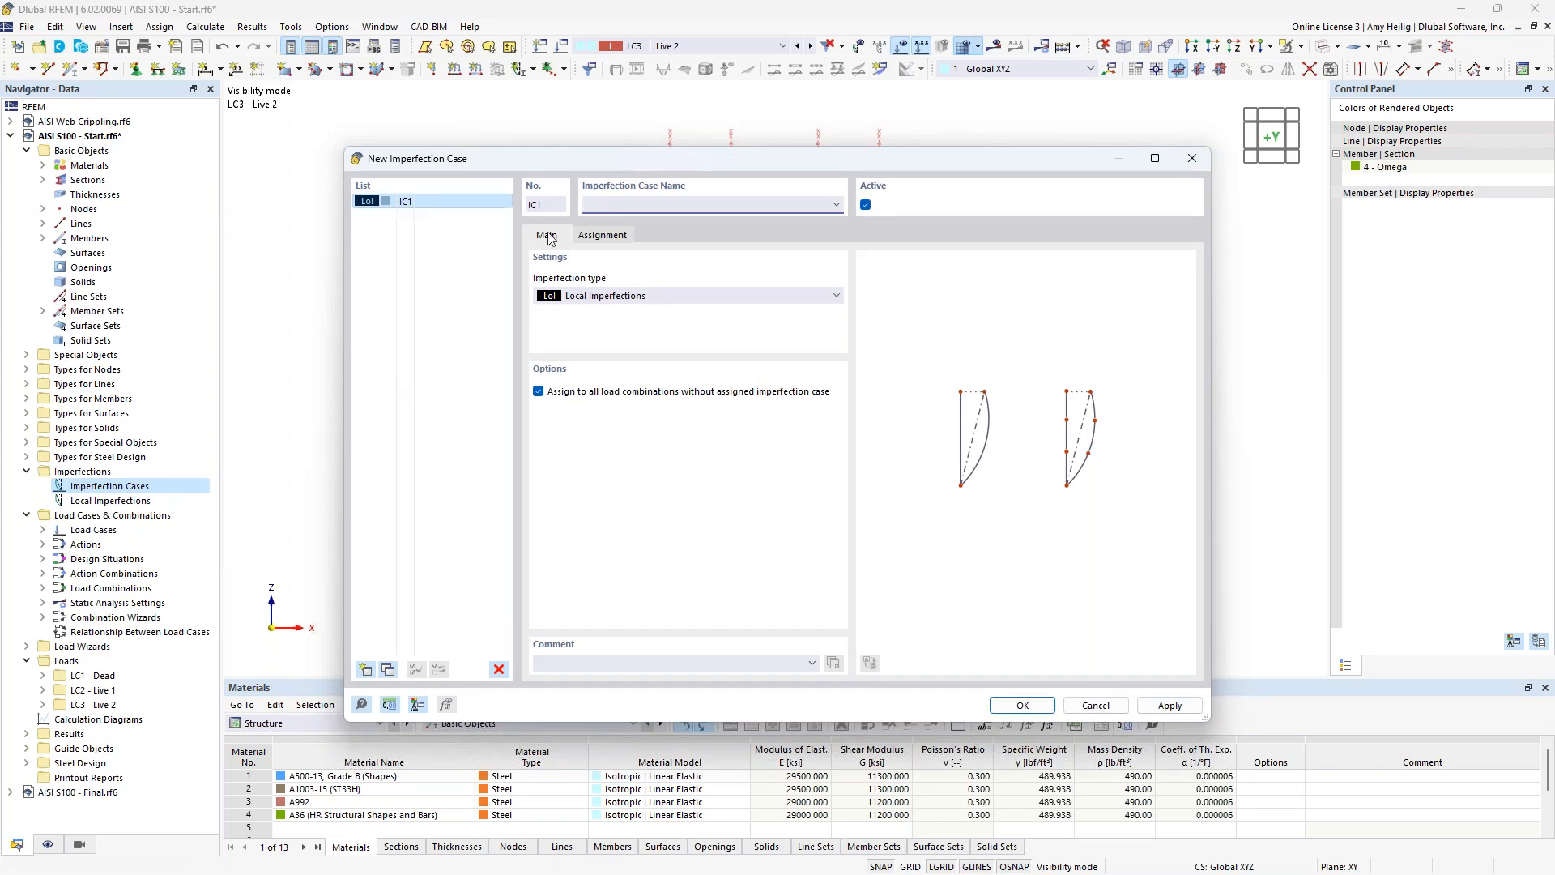
pyautogui.moveTo(646, 162); pyautogui.dragTo(869, 366)
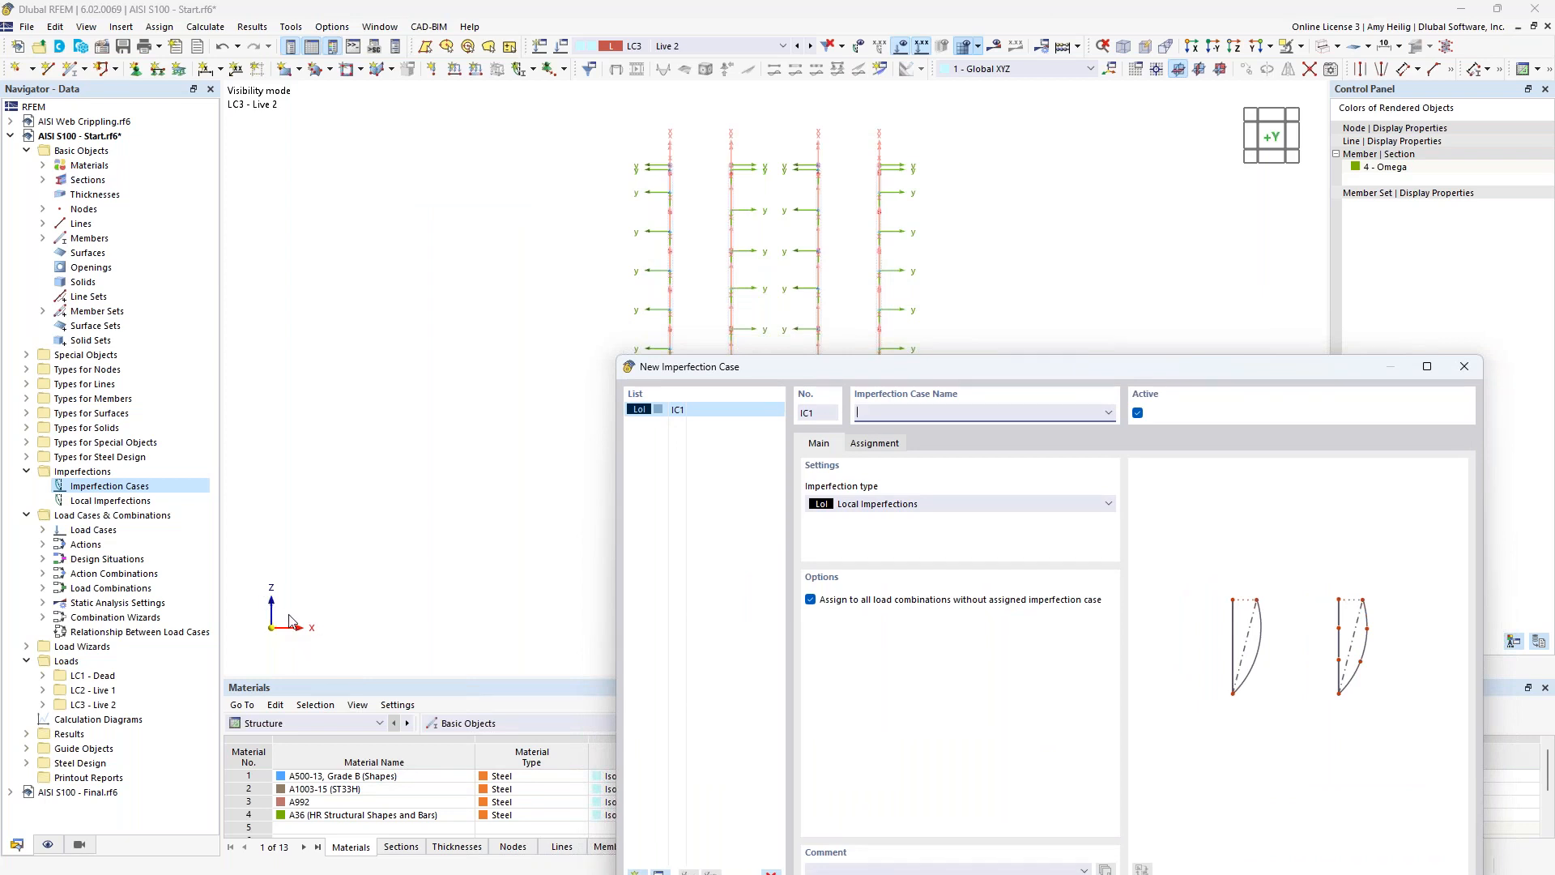
pyautogui.moveTo(829, 367); pyautogui.dragTo(633, 144)
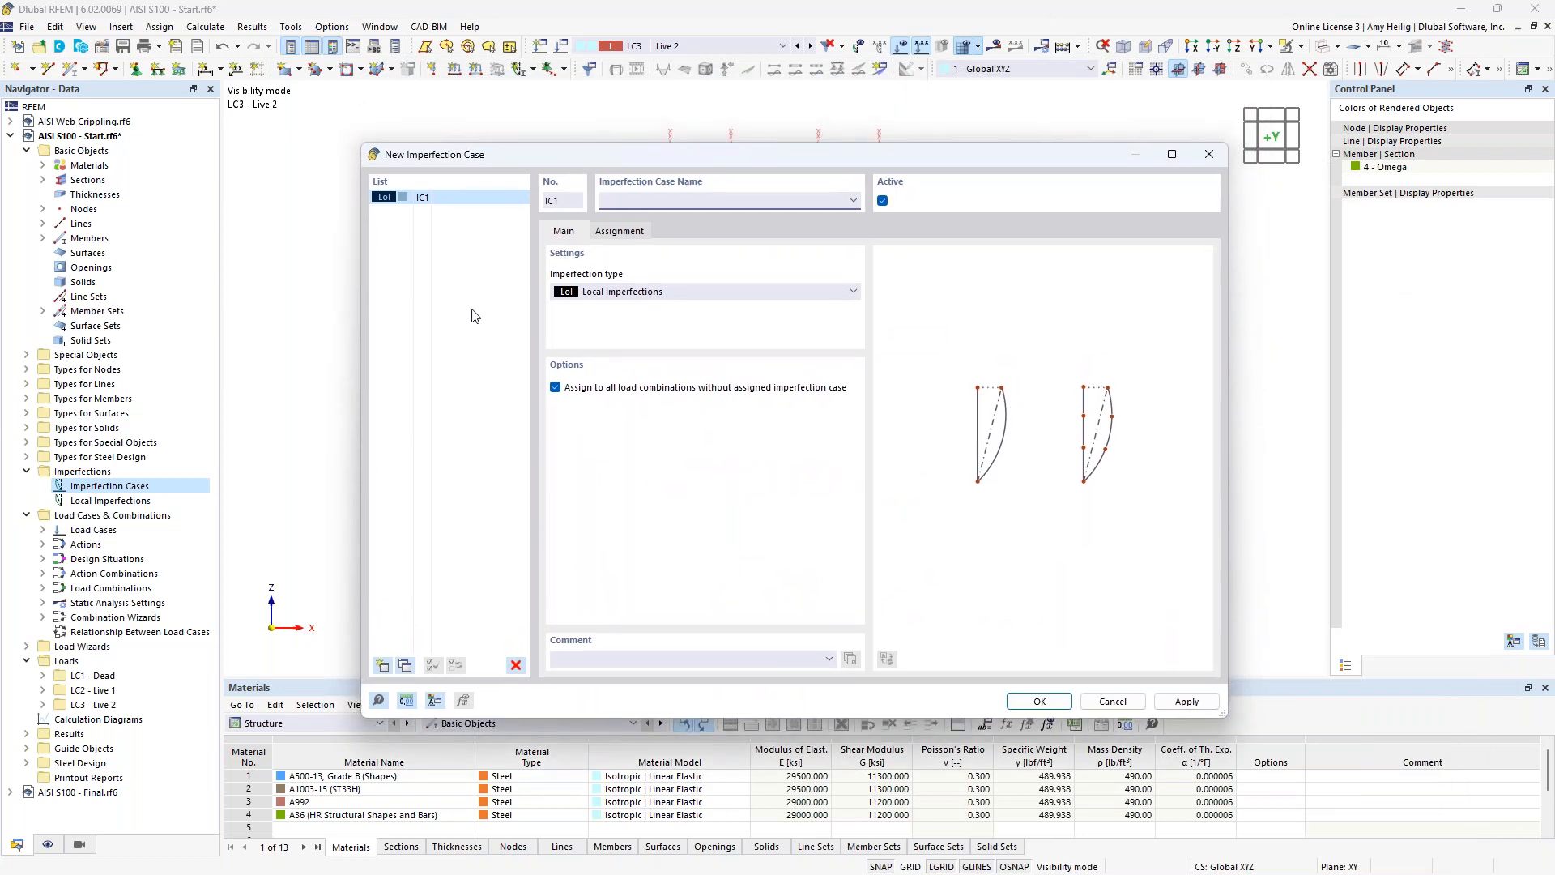
pyautogui.write('Imp')
pyautogui.click(405, 666)
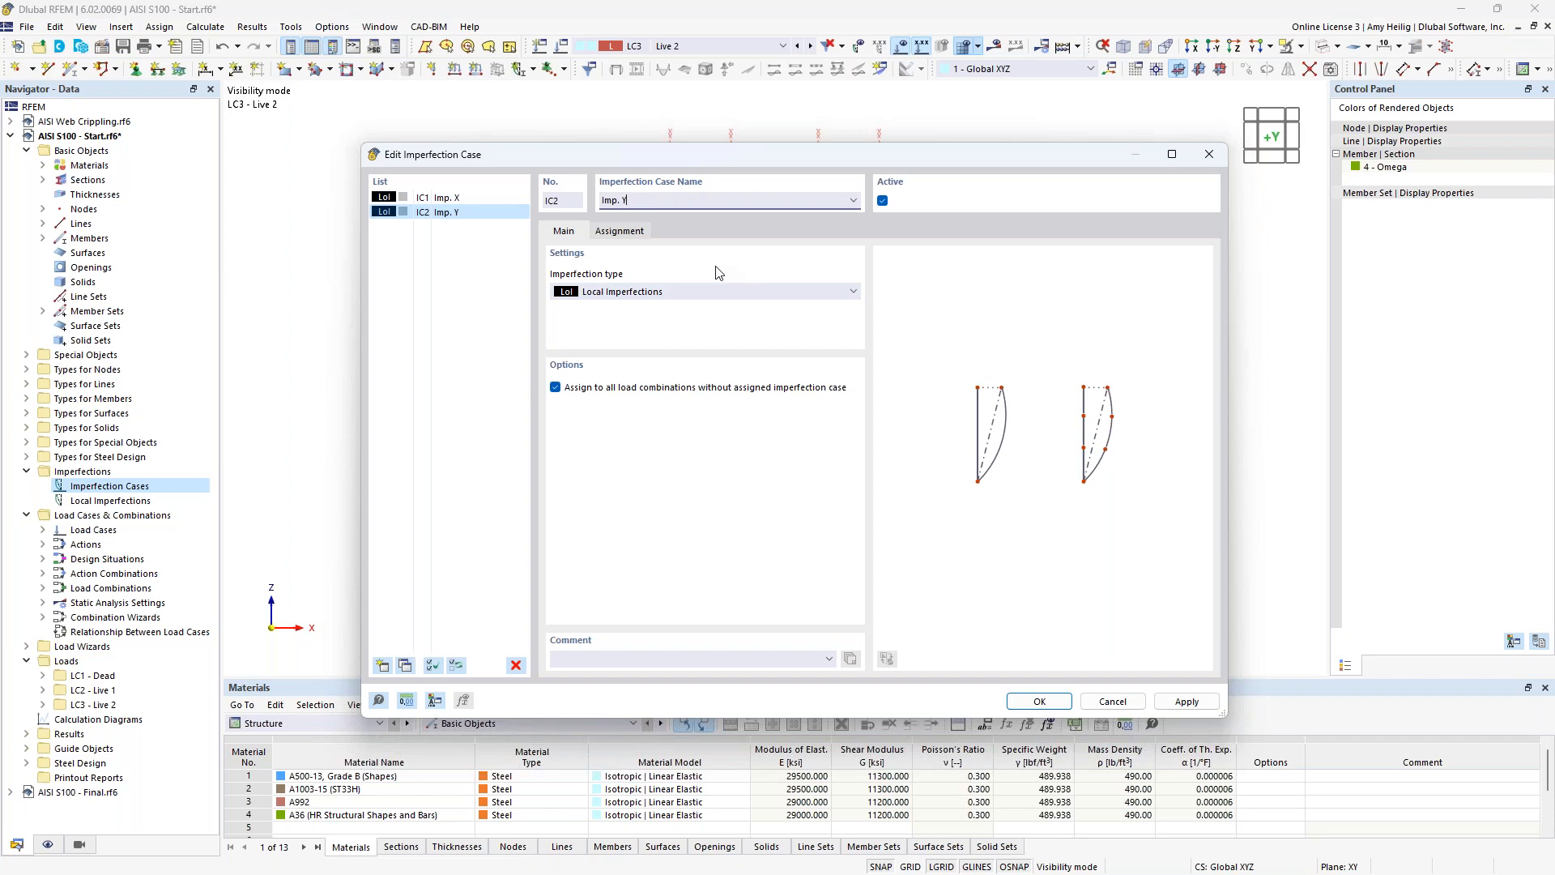
# Review the available imperfection types and the load combinations assigned to Imp. Y and Imp. X, and confirm both imperfection cases.
pyautogui.click(638, 293)
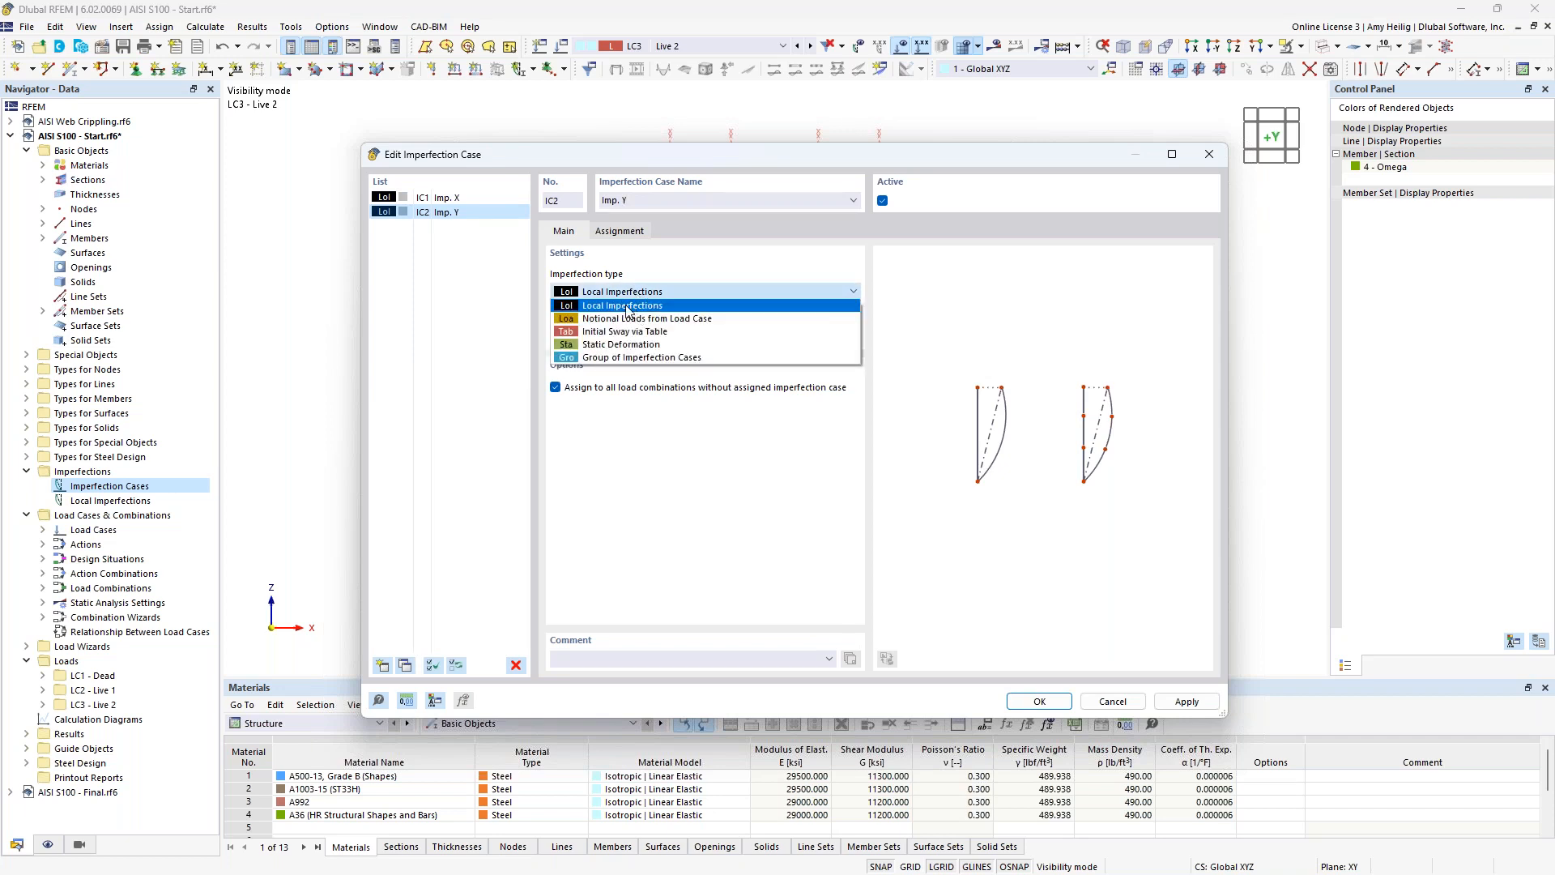
pyautogui.click(660, 276)
pyautogui.click(621, 231)
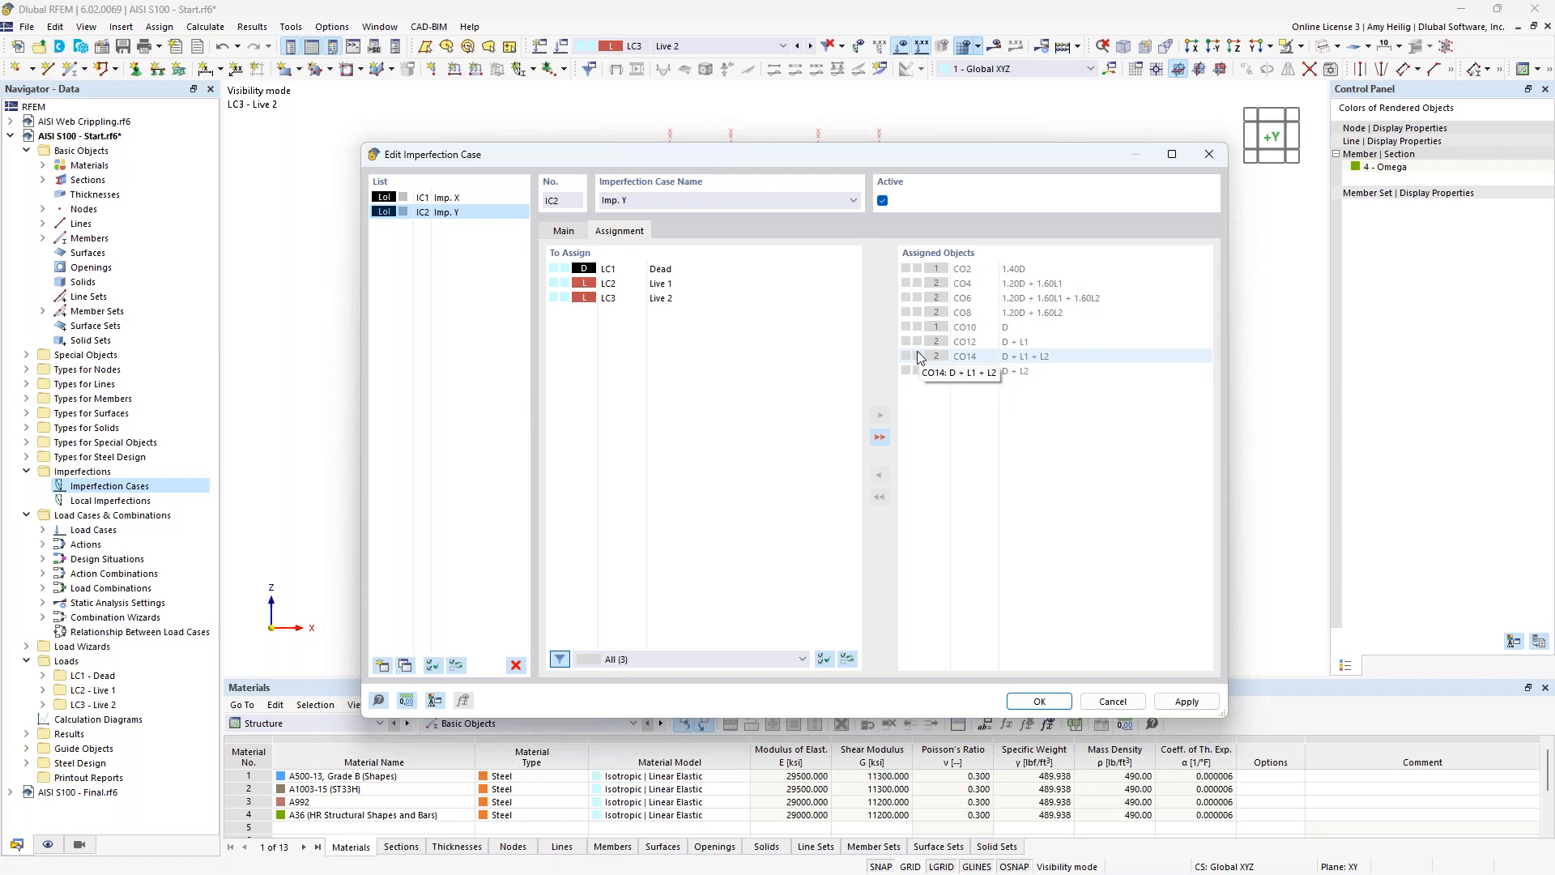
pyautogui.click(440, 200)
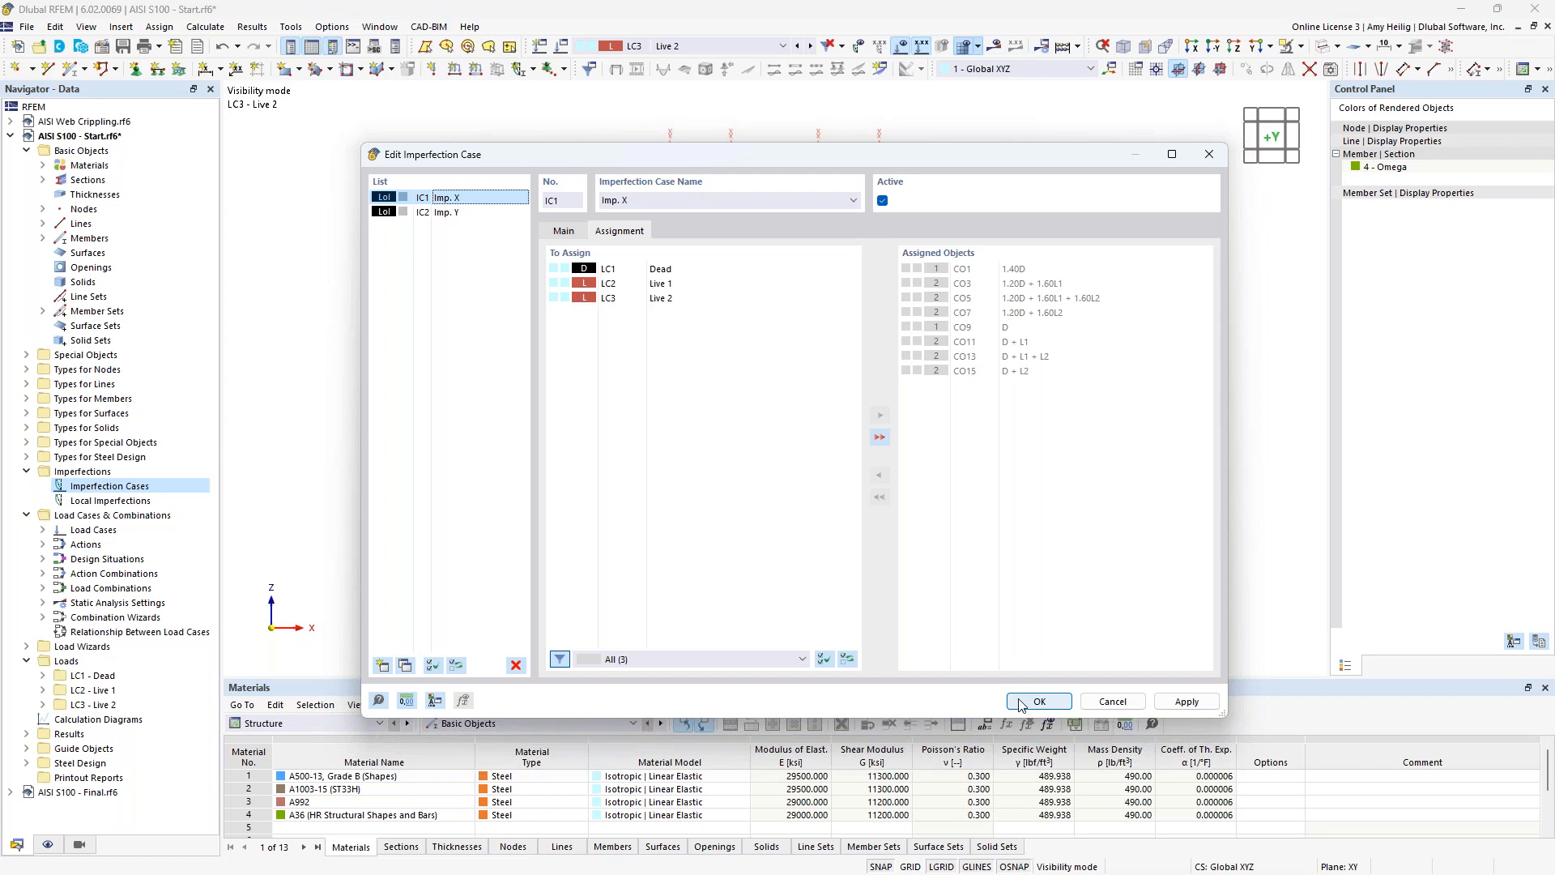
pyautogui.click(1038, 701)
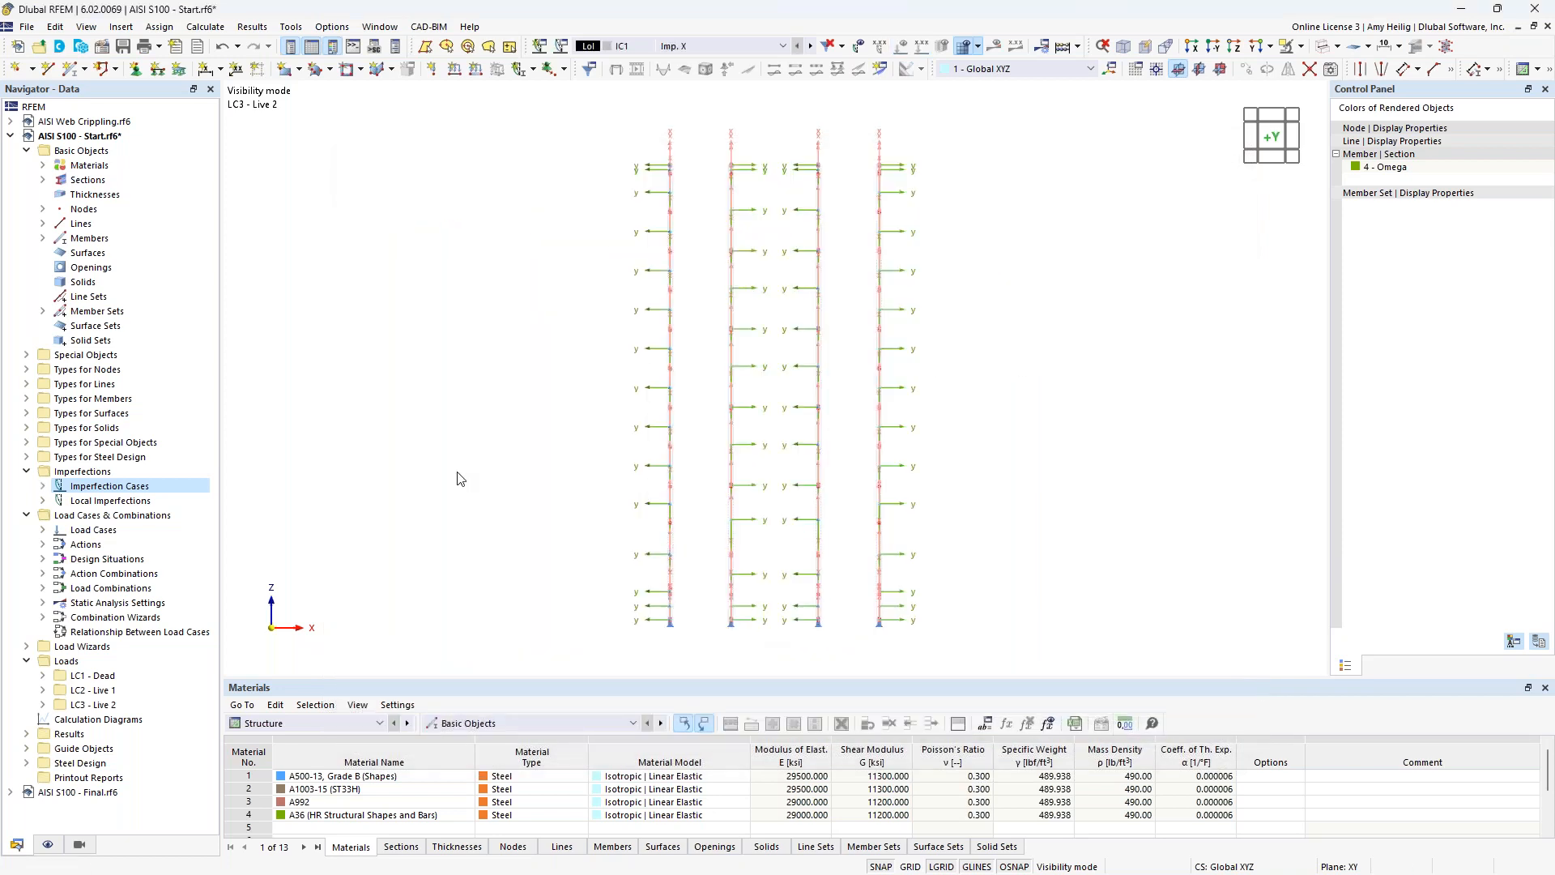
# Start a new member set imperfection in IC1 Imp. X with definition type AISI S100-16 | Current and view its equivalent-load sketch.
pyautogui.click(43, 502)
pyautogui.click(42, 485)
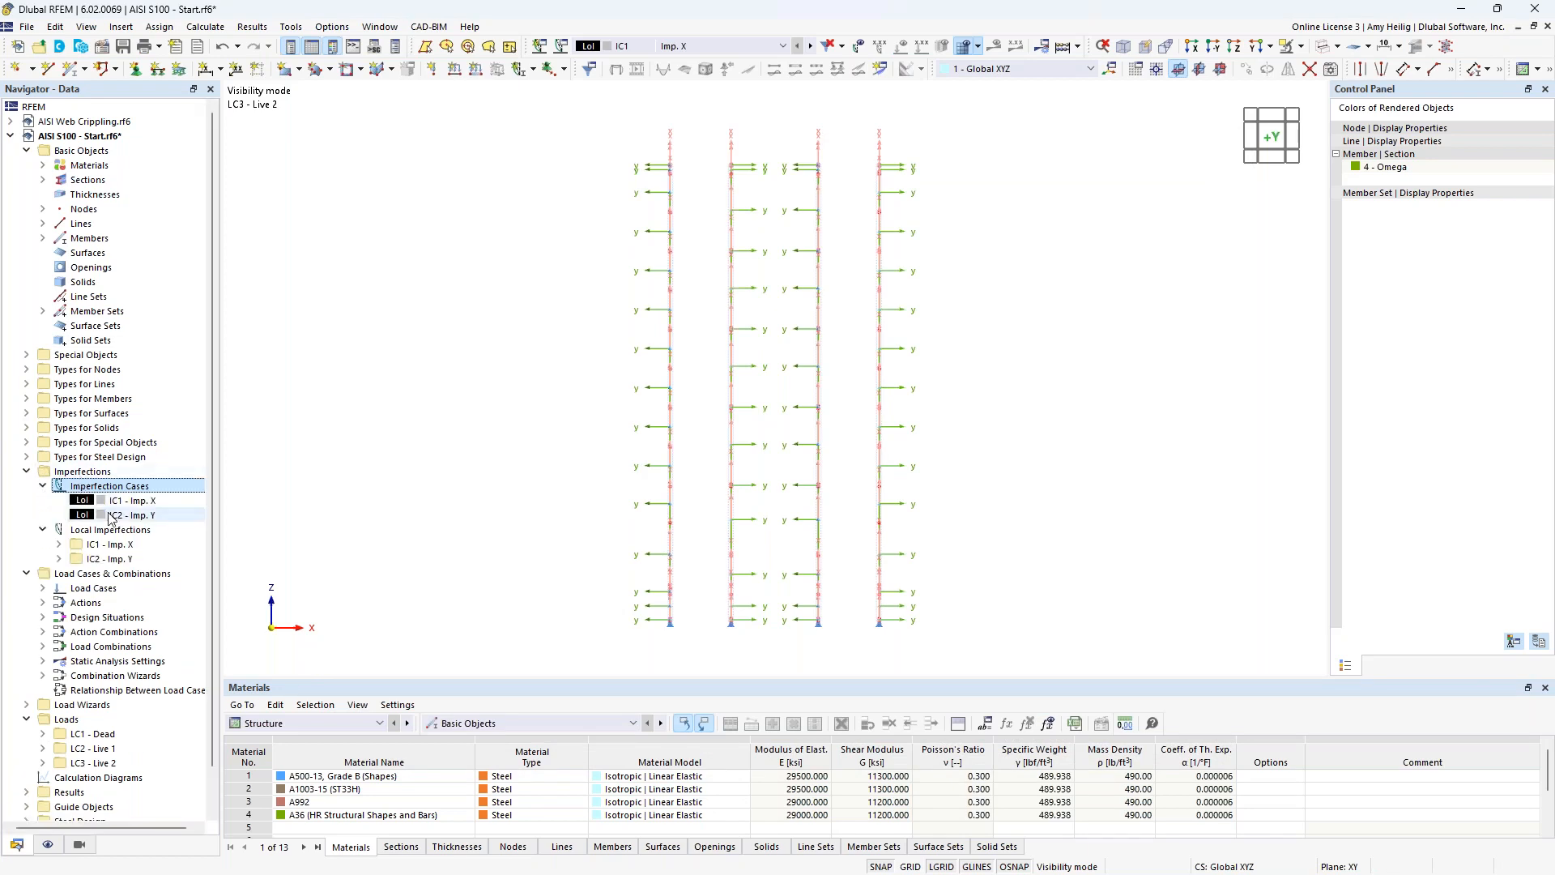
pyautogui.click(59, 544)
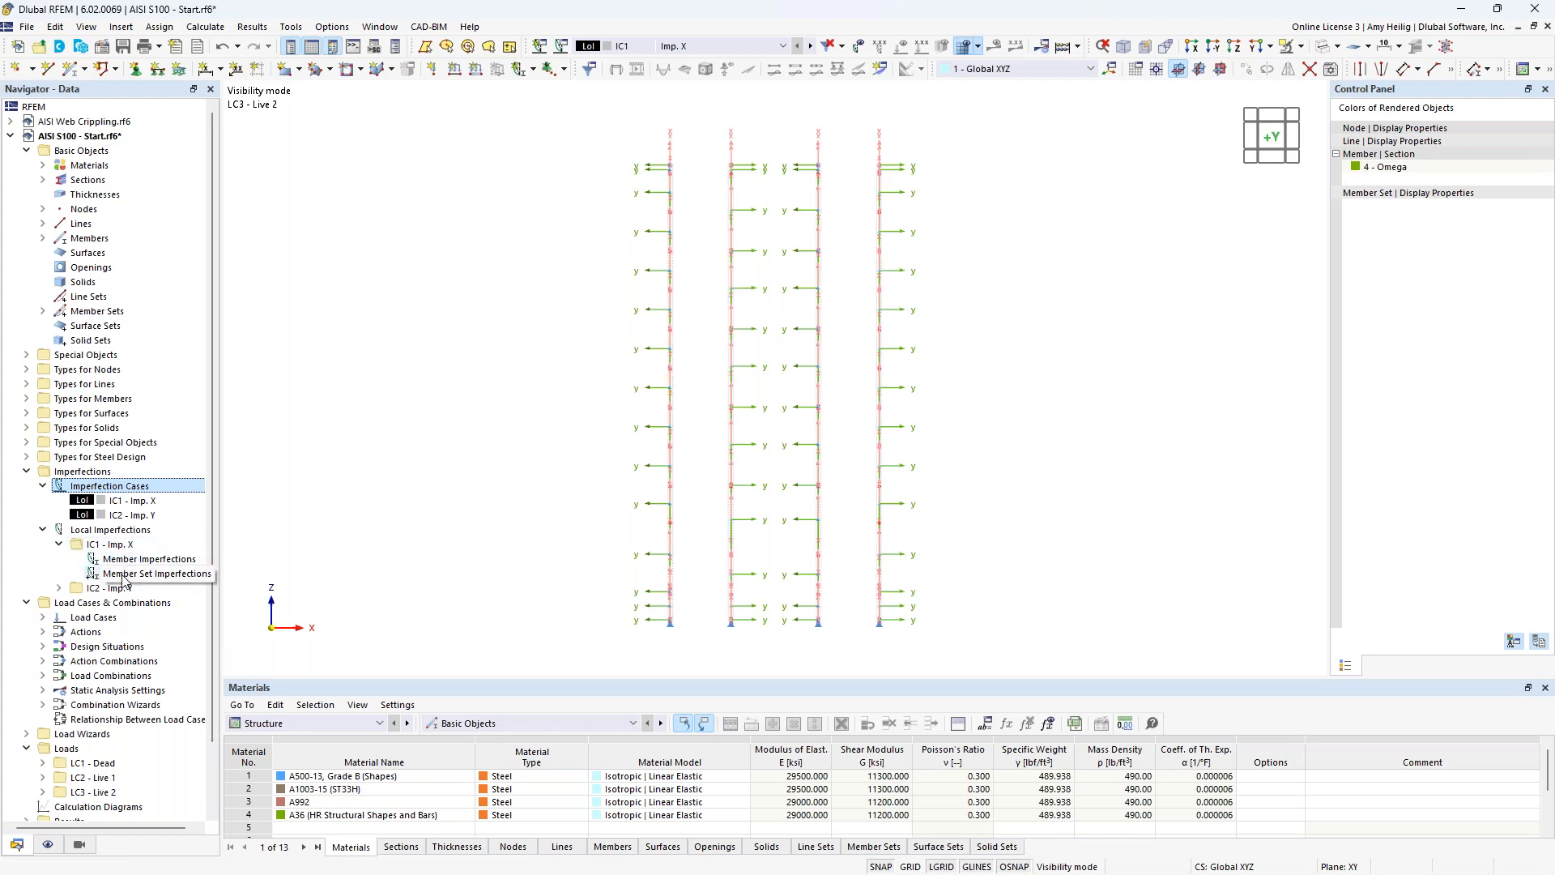
pyautogui.rightClick(124, 578)
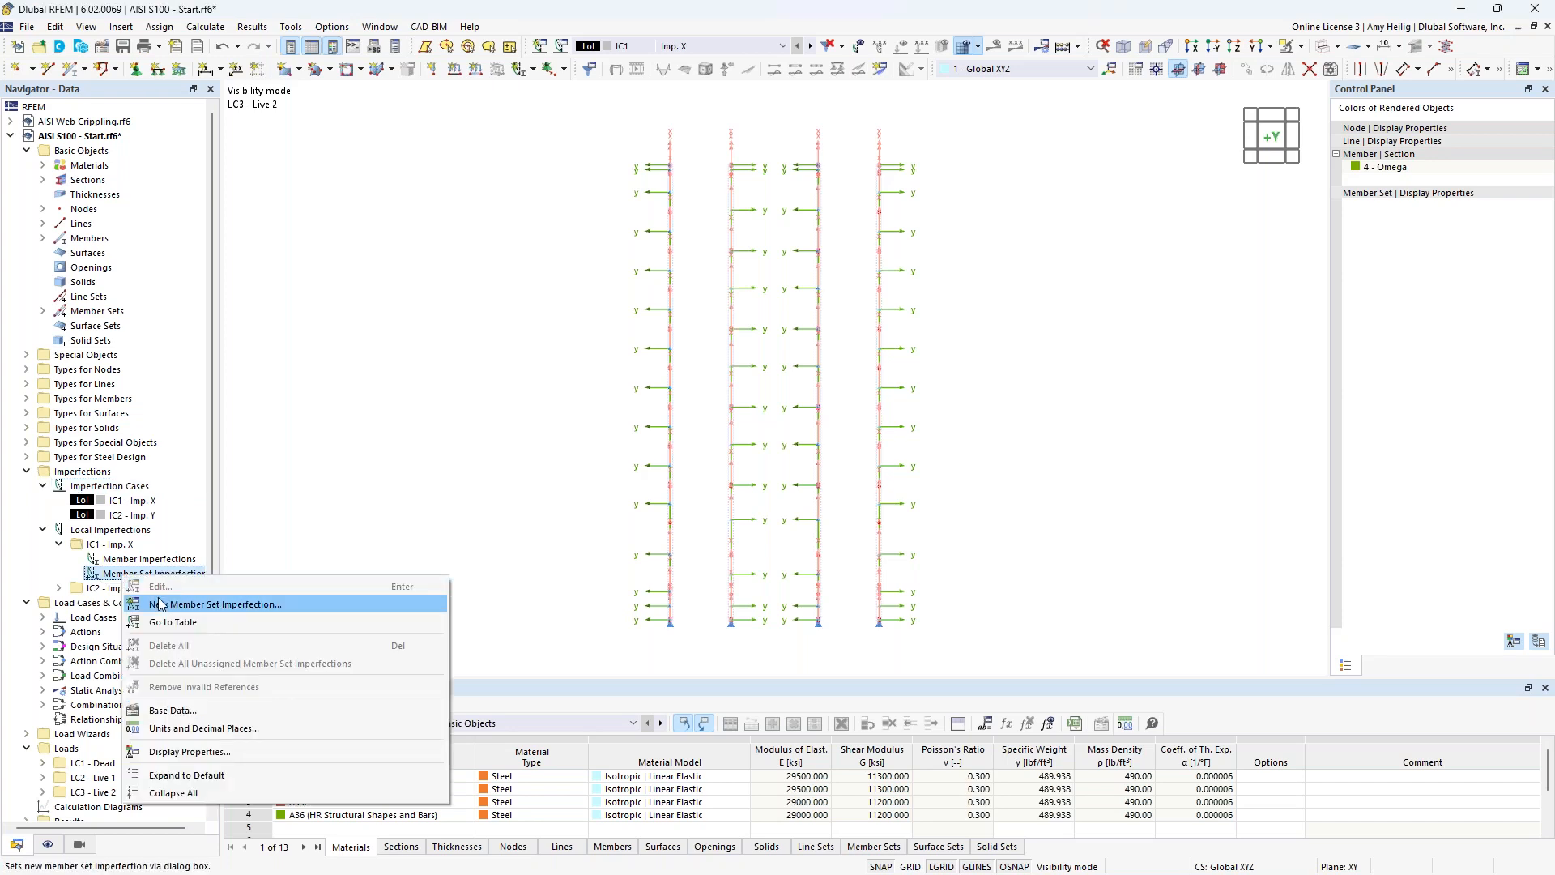
pyautogui.click(165, 605)
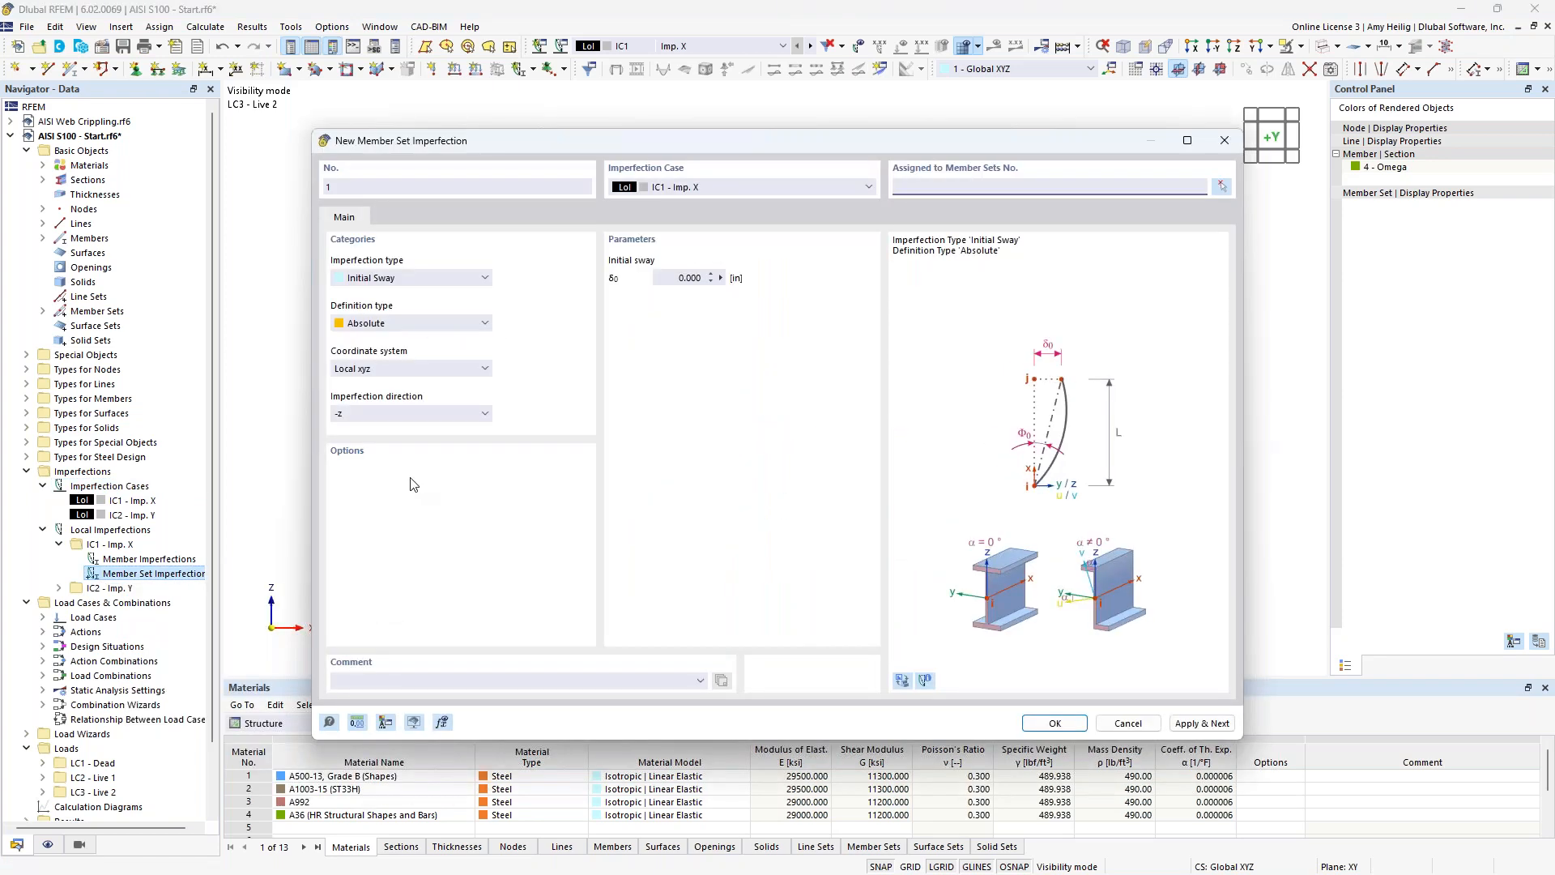
pyautogui.click(407, 323)
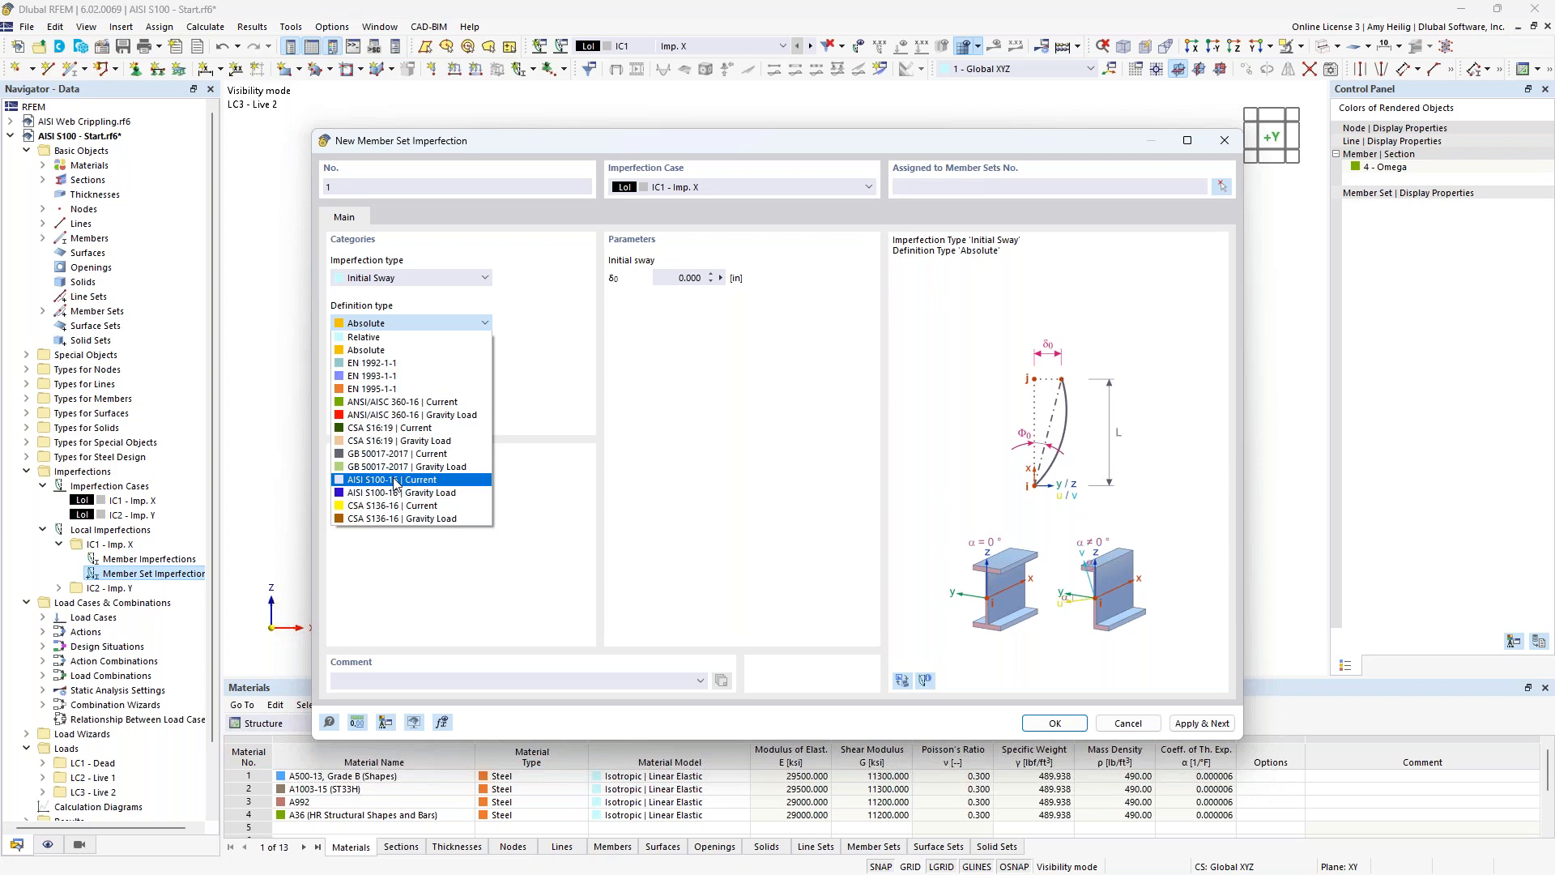
pyautogui.click(396, 480)
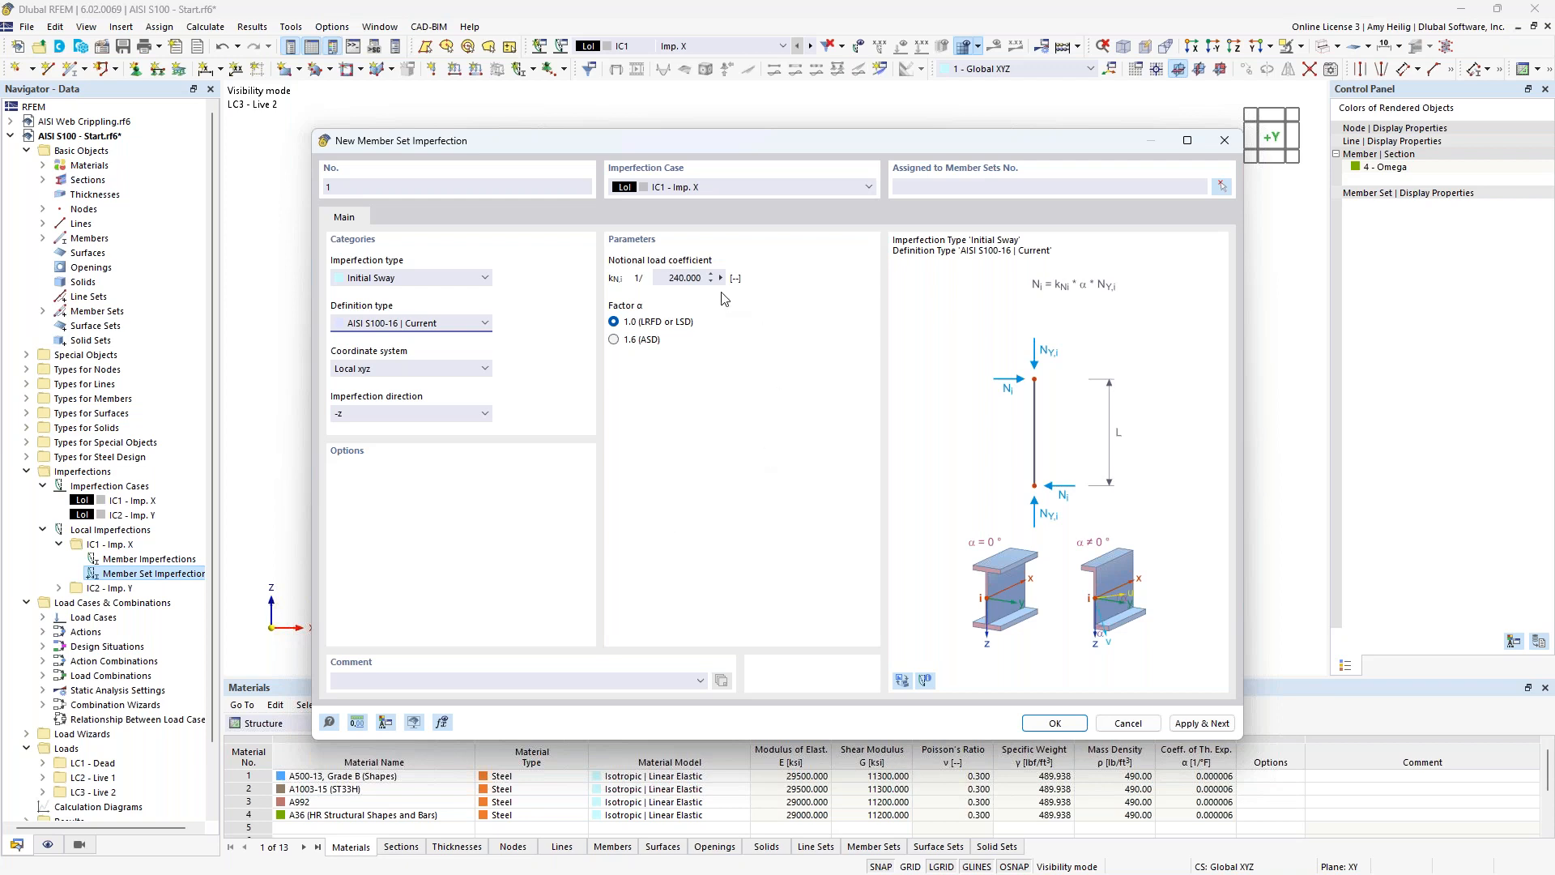
pyautogui.click(926, 679)
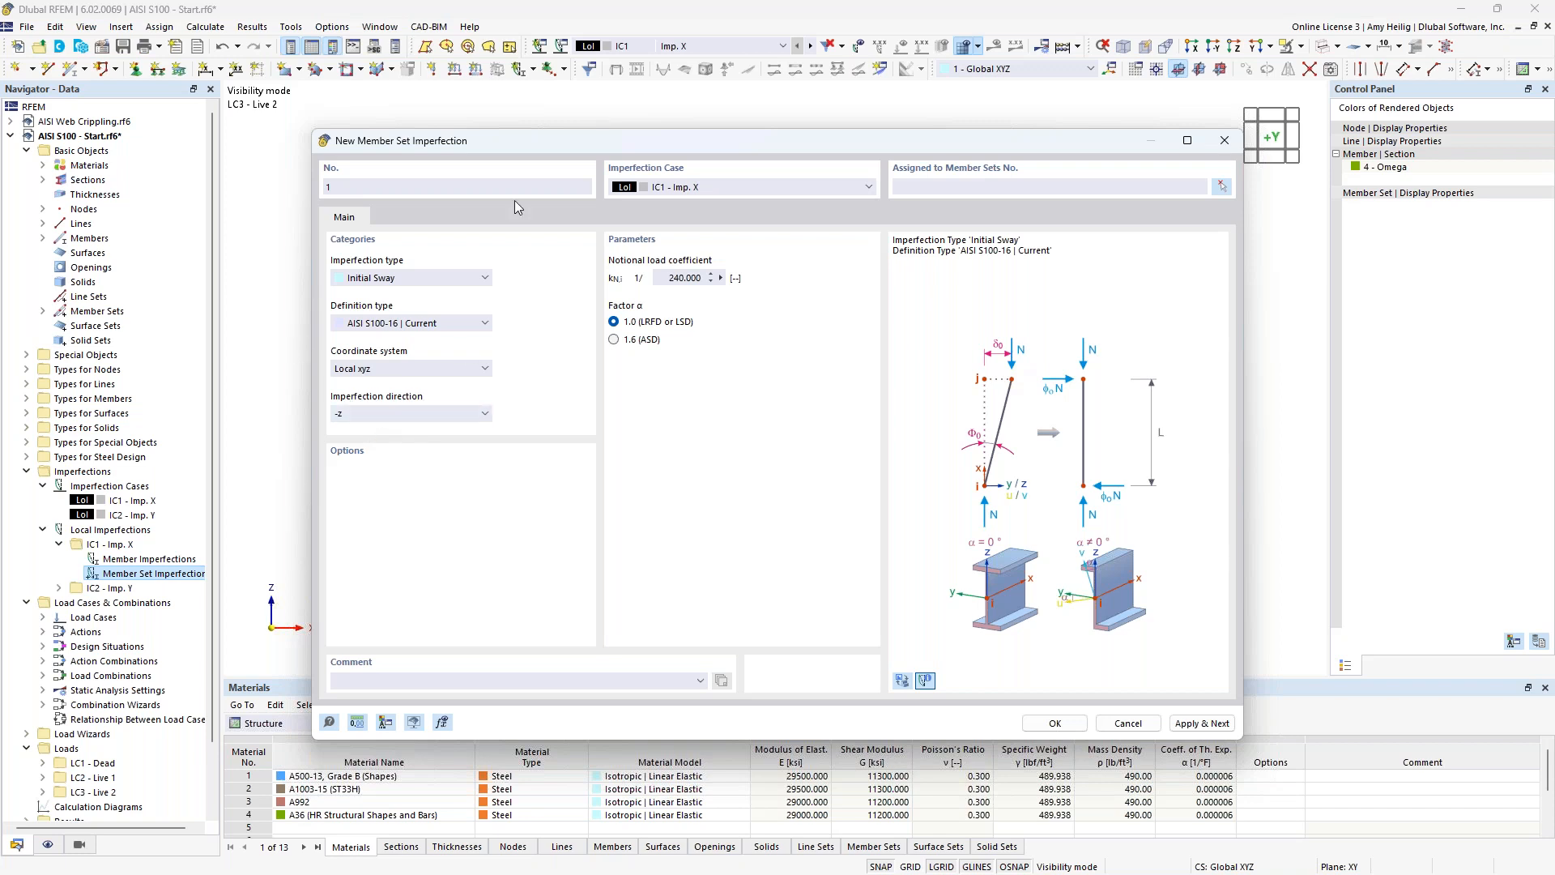
# Set the imperfection direction to local -y, assign it to member sets 1-3 and 7-9, and apply it.
pyautogui.moveTo(514, 146); pyautogui.dragTo(617, 313)
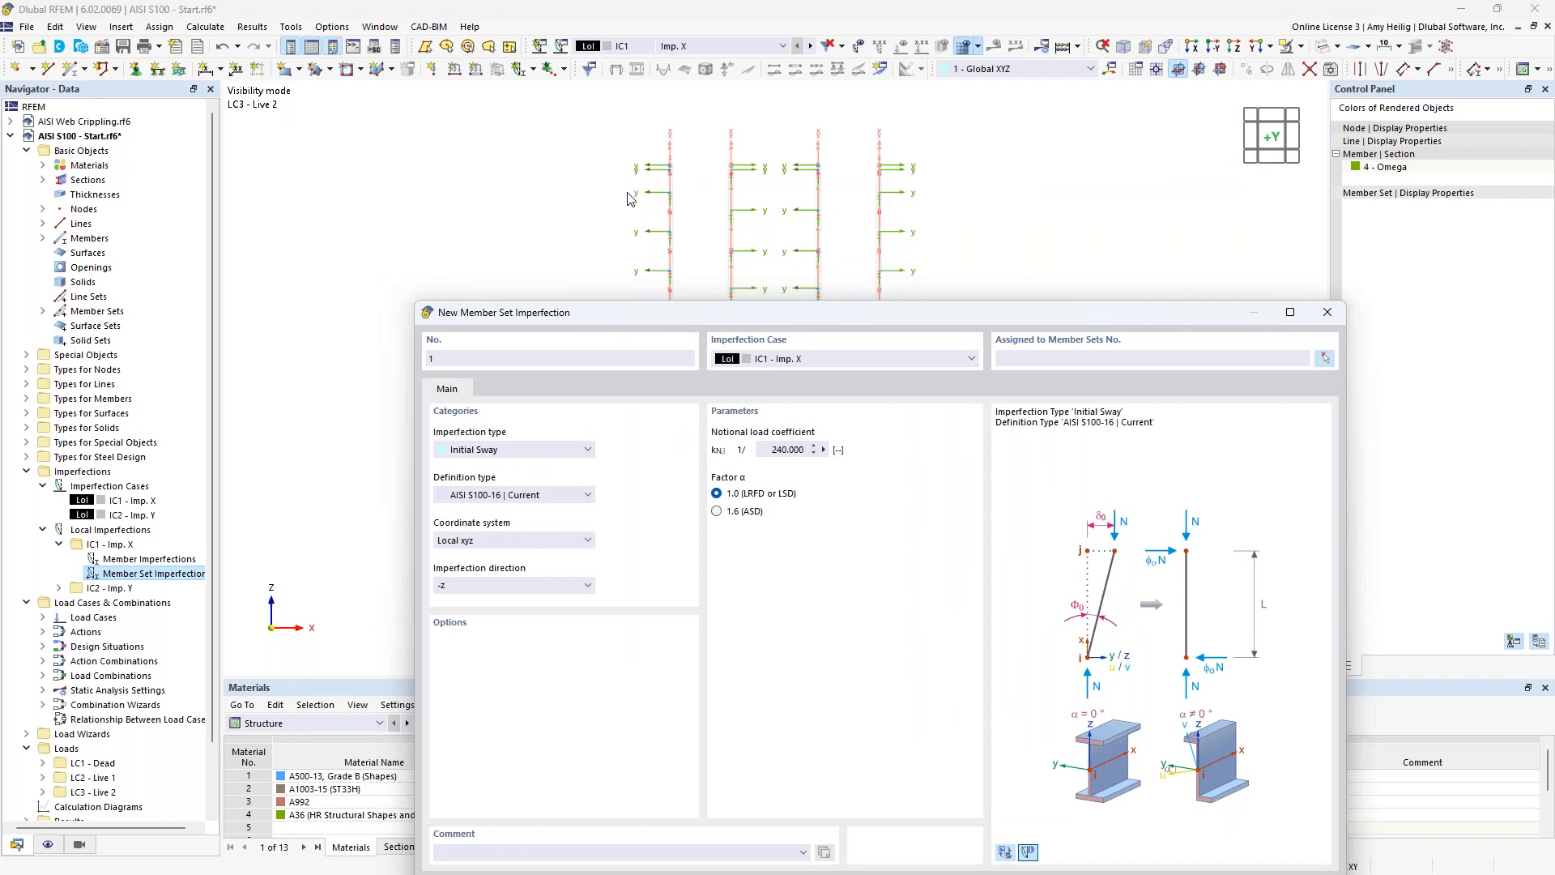
pyautogui.moveTo(658, 312); pyautogui.dragTo(667, 204)
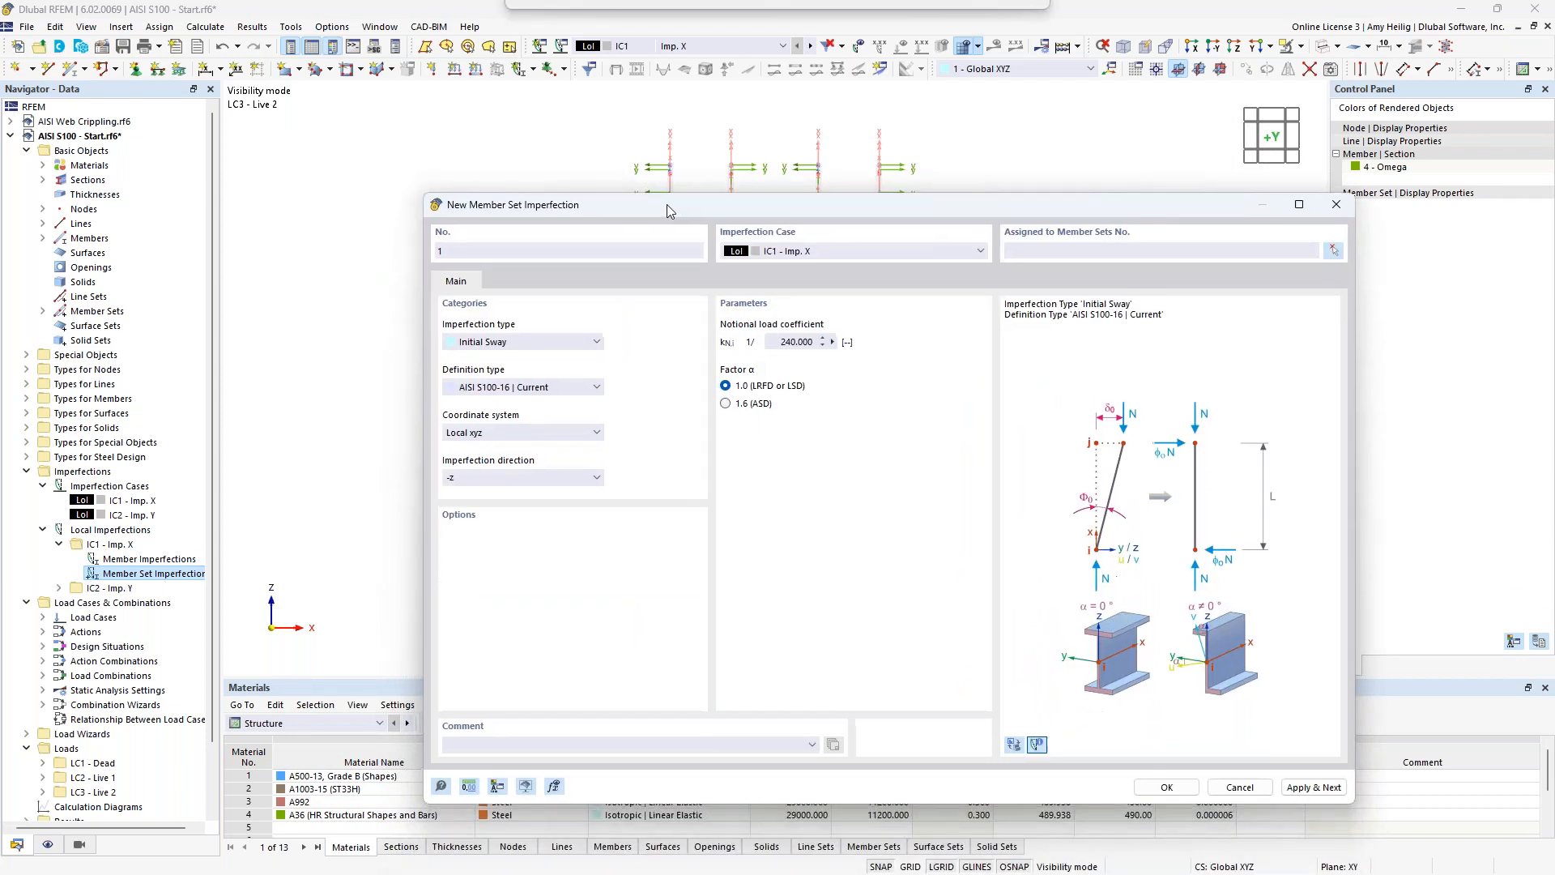
pyautogui.click(596, 477)
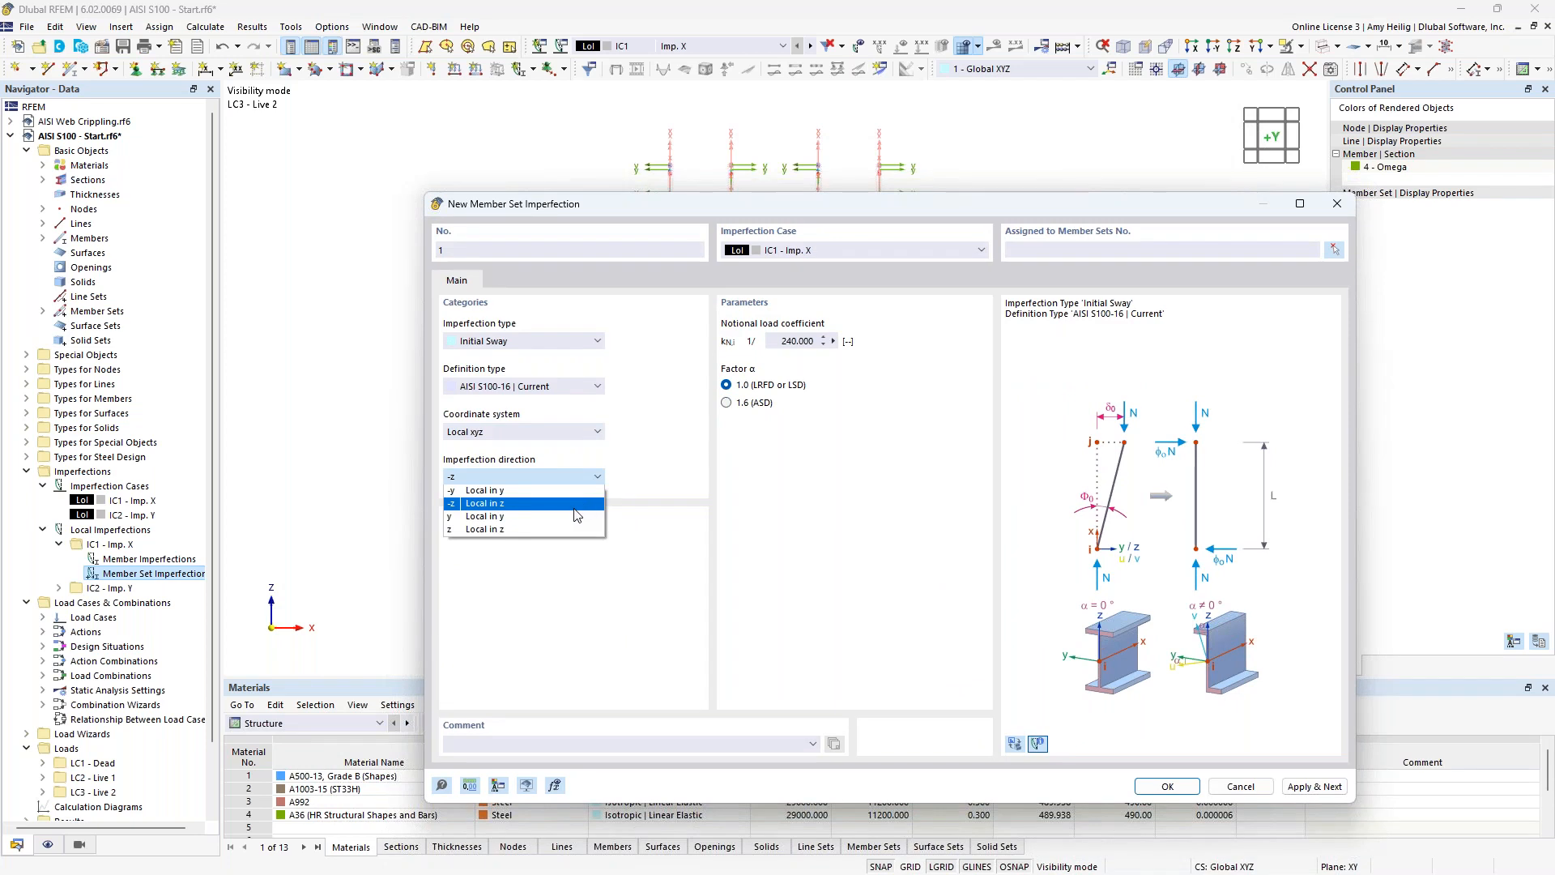
pyautogui.click(559, 493)
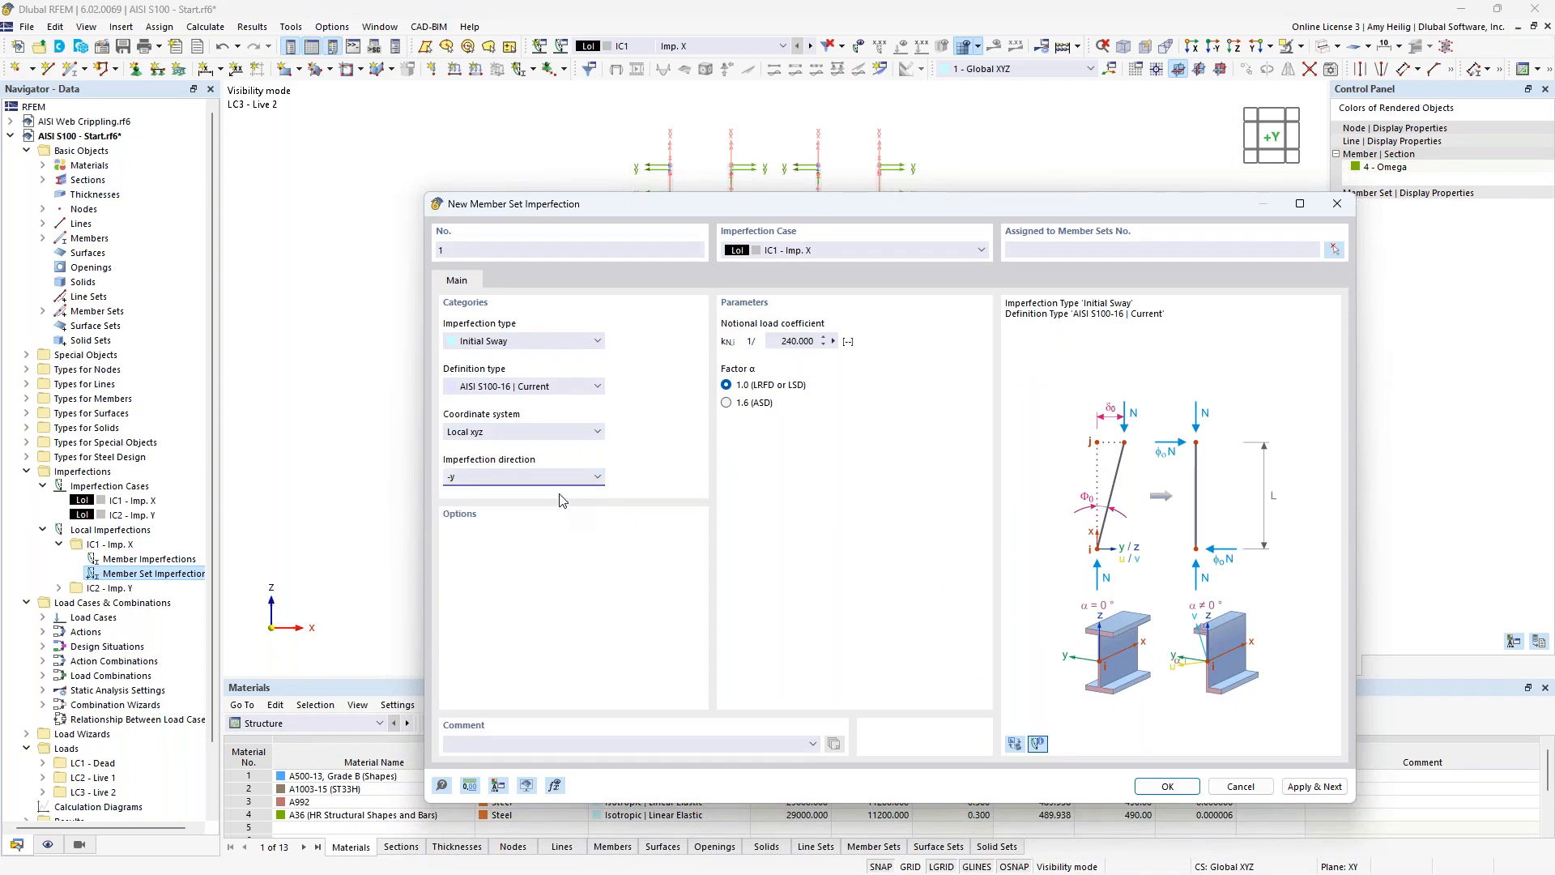
pyautogui.click(1334, 251)
pyautogui.moveTo(676, 319); pyautogui.dragTo(638, 293)
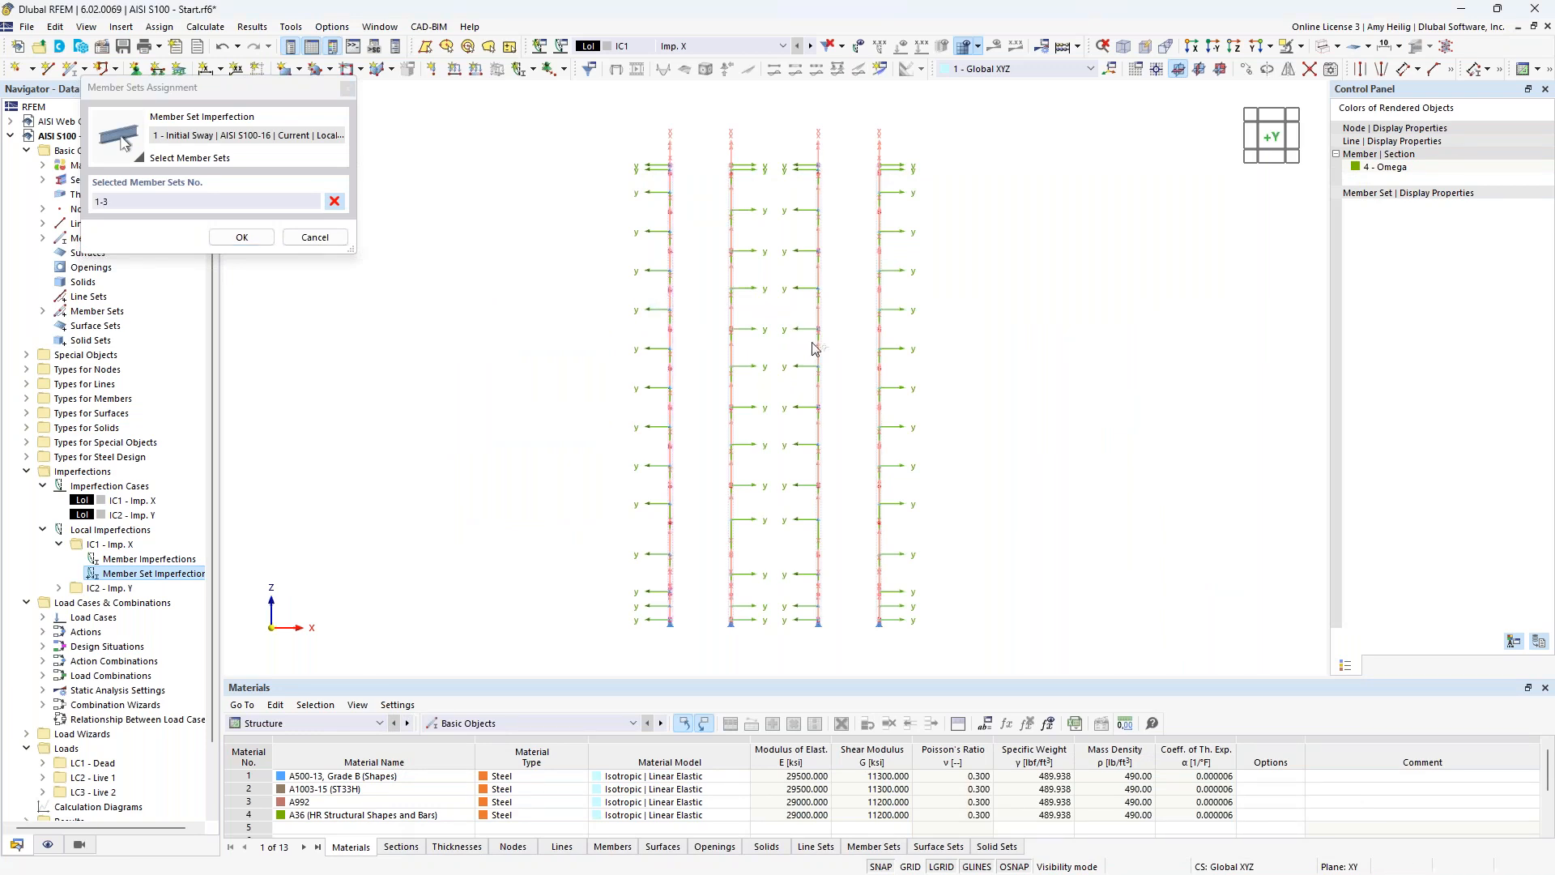
pyautogui.moveTo(836, 362); pyautogui.dragTo(800, 336)
pyautogui.click(243, 236)
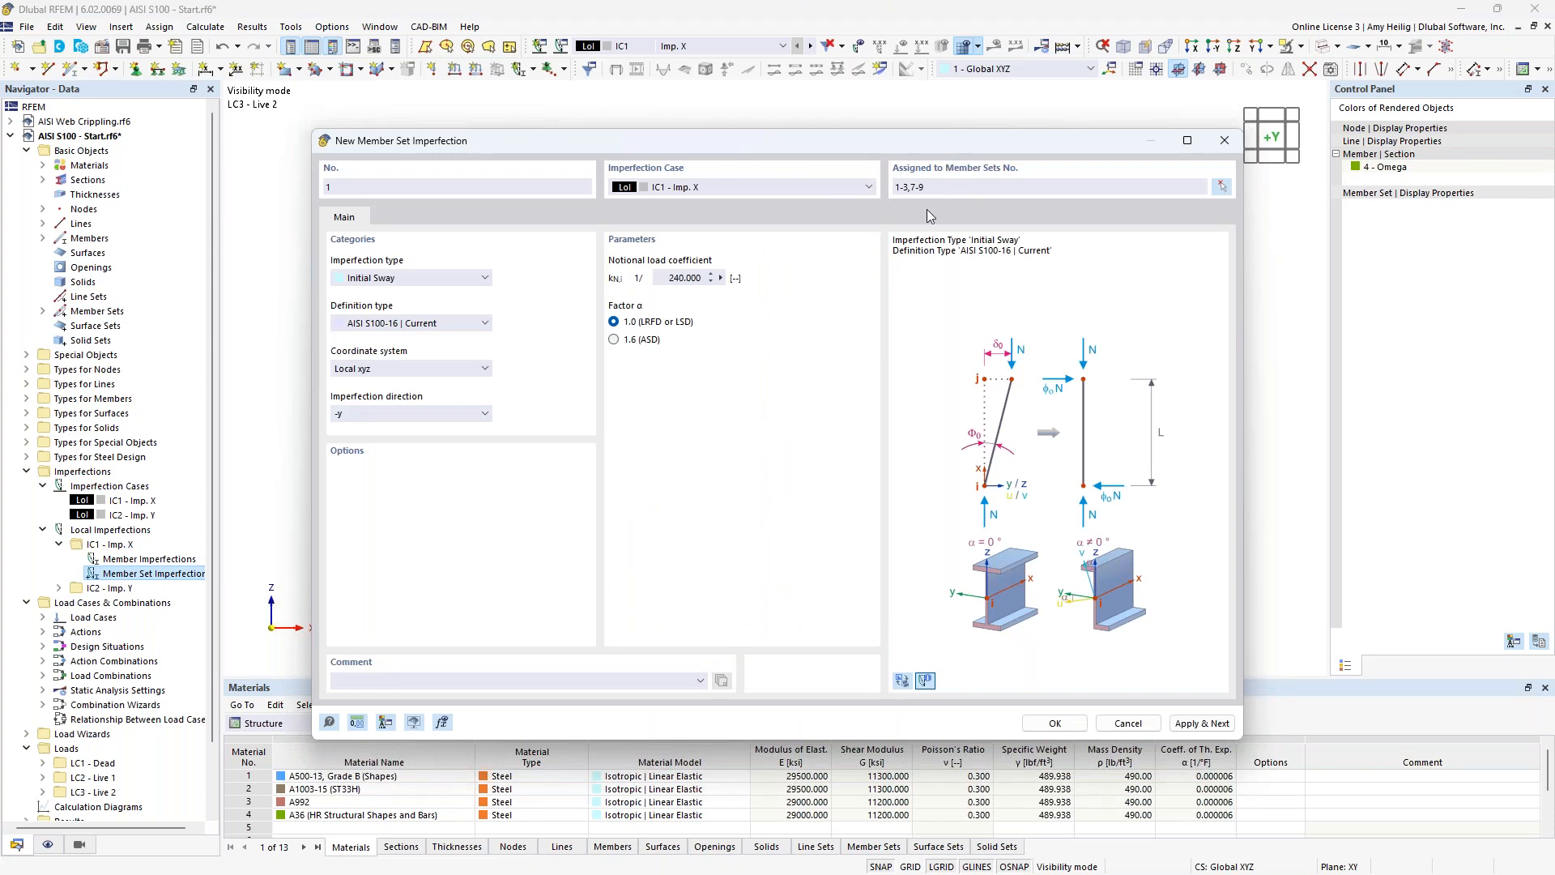
pyautogui.click(1184, 726)
# Create a second IC1 initial sway imperfection in local direction y, assigned to member sets 4-6 and 10-12.
pyautogui.click(441, 412)
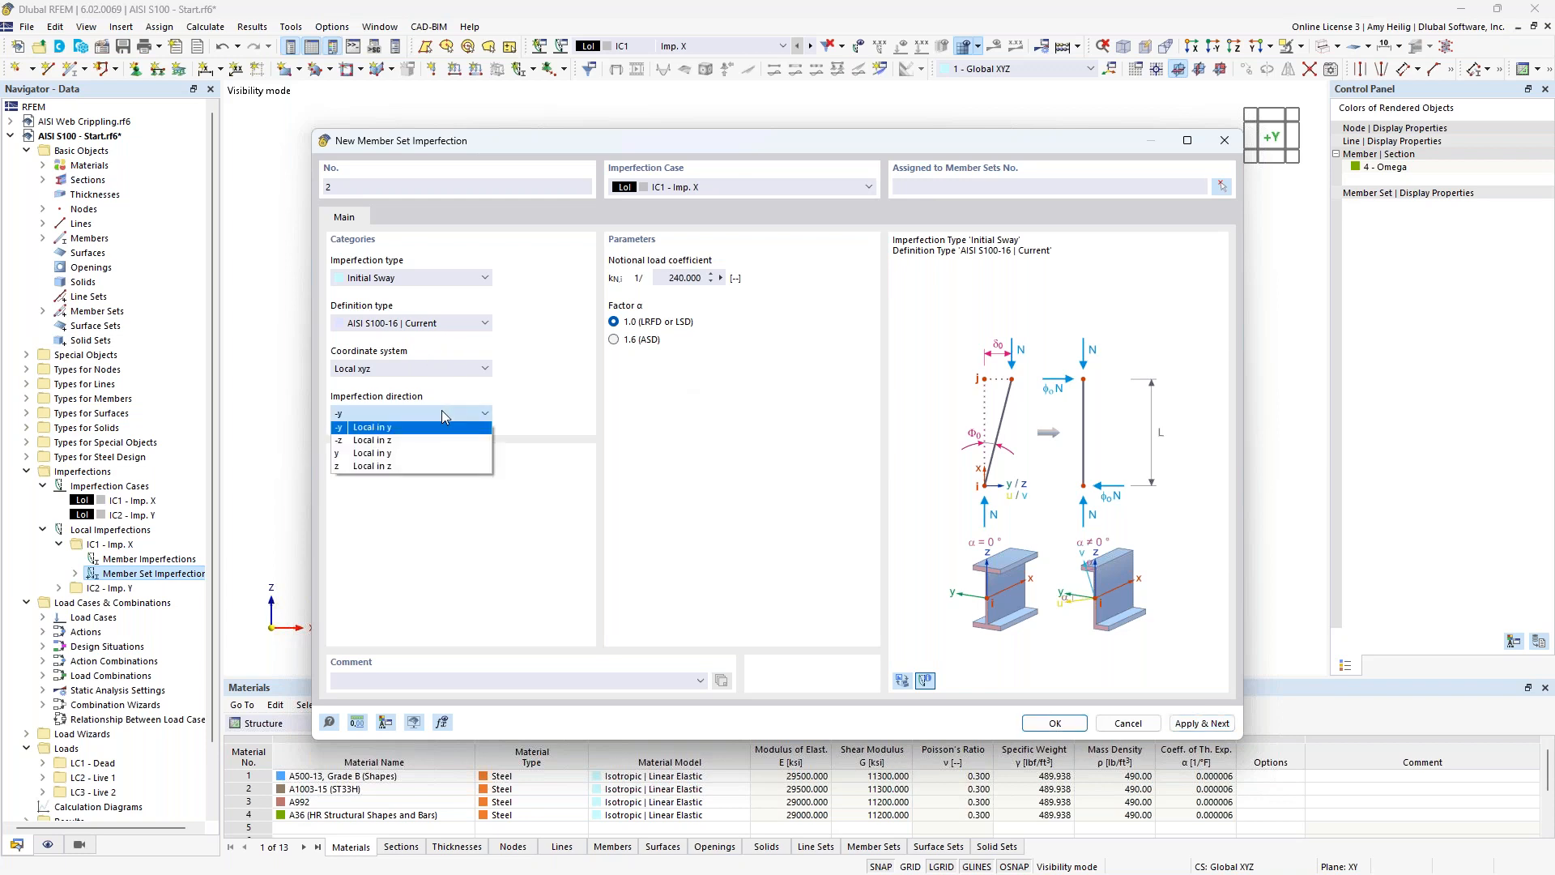
pyautogui.click(444, 453)
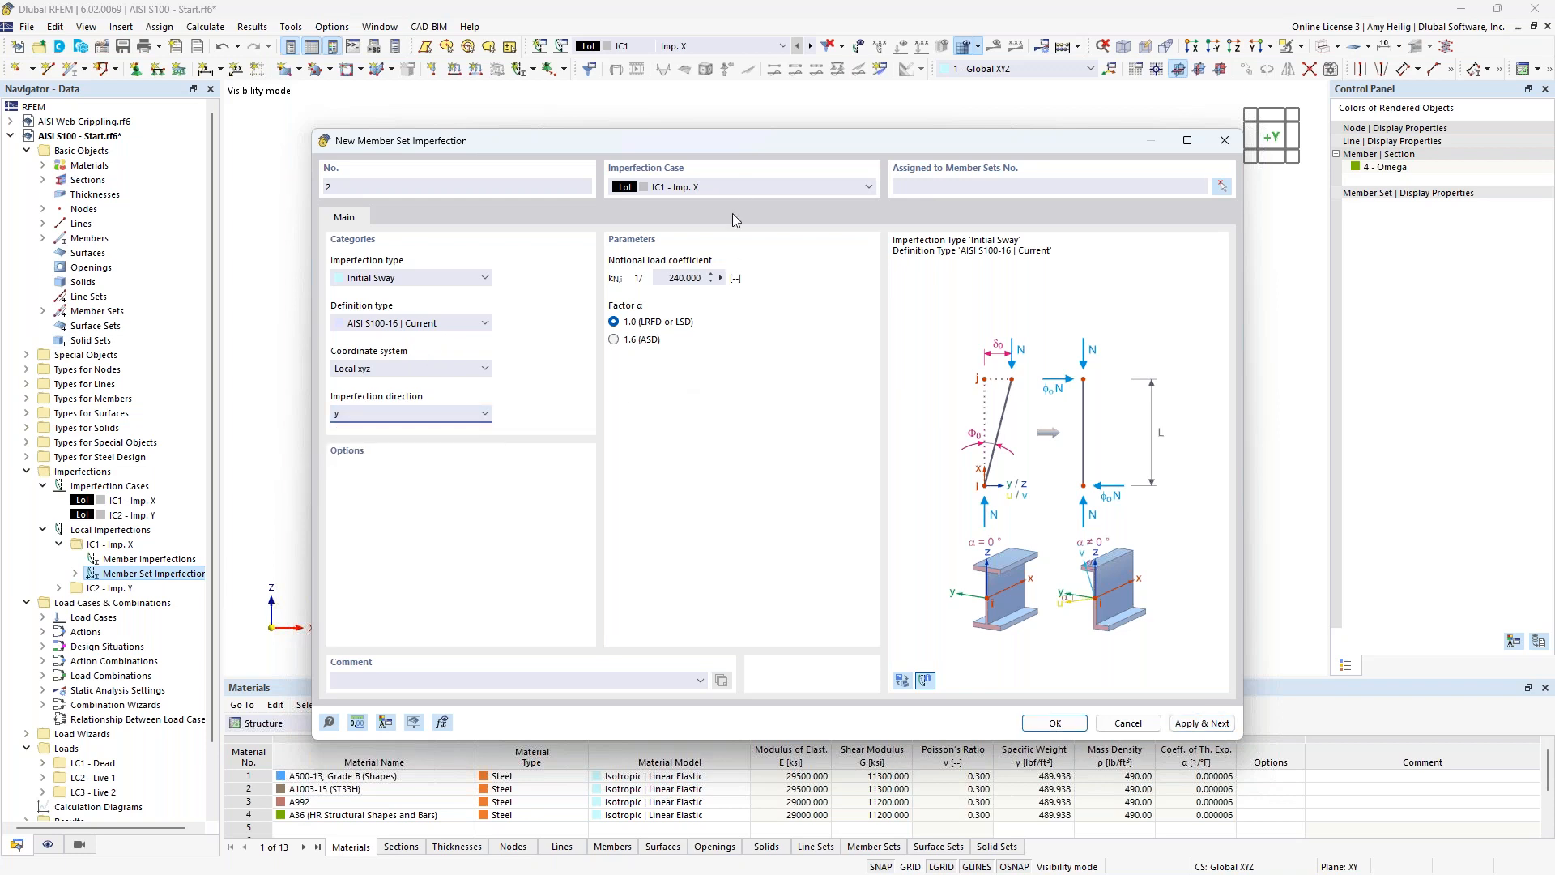
pyautogui.moveTo(741, 135)
pyautogui.mouseDown()
pyautogui.moveTo(747, 300)
pyautogui.moveTo(747, 129)
pyautogui.mouseUp()
pyautogui.click(1230, 180)
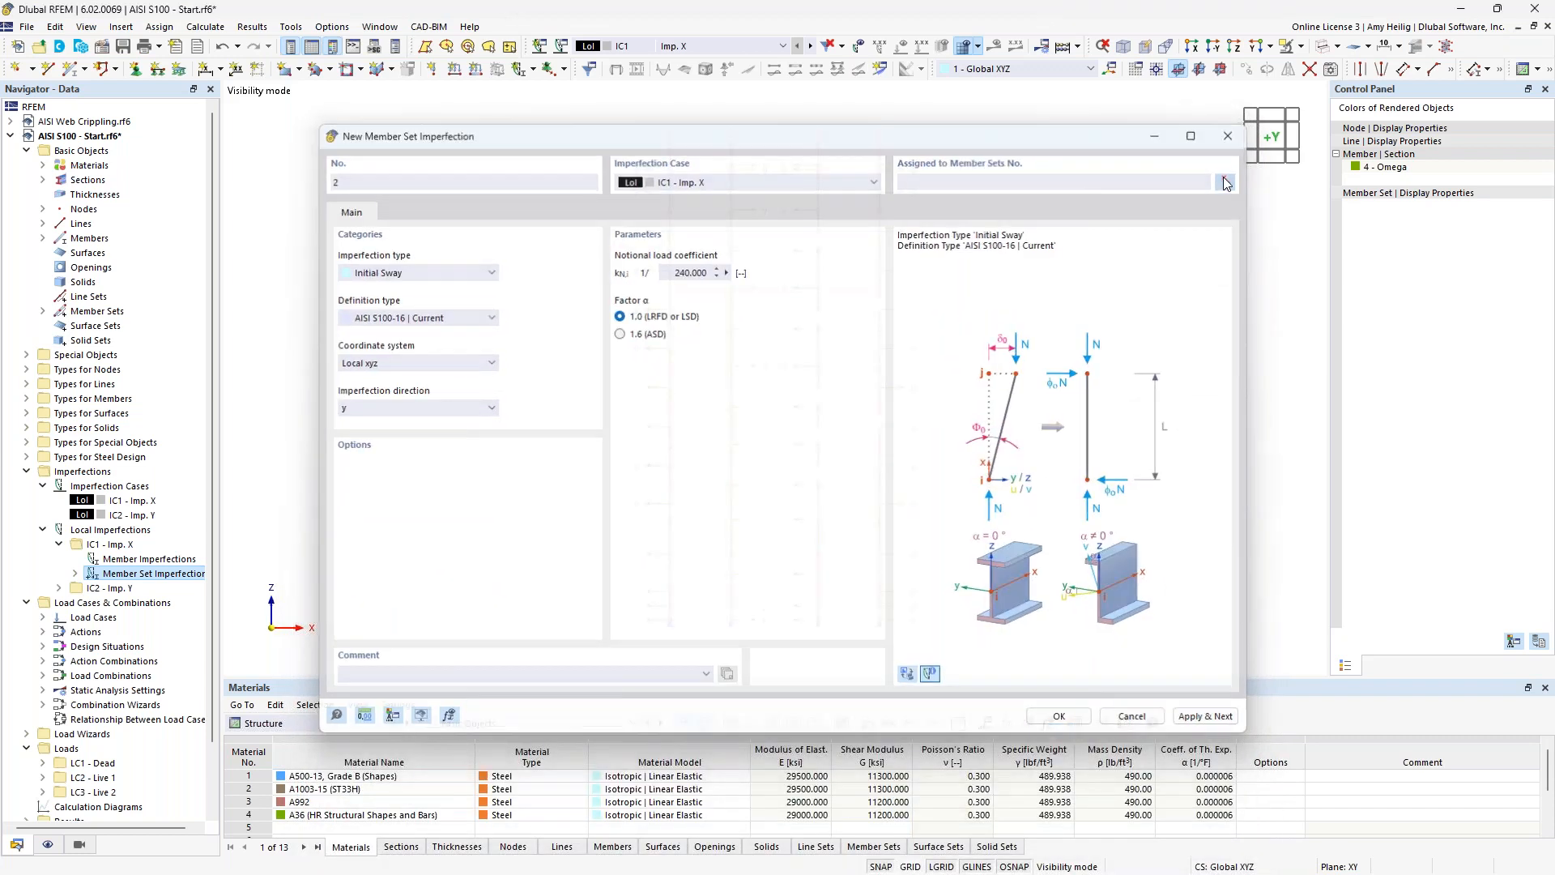
pyautogui.moveTo(752, 317); pyautogui.dragTo(712, 295)
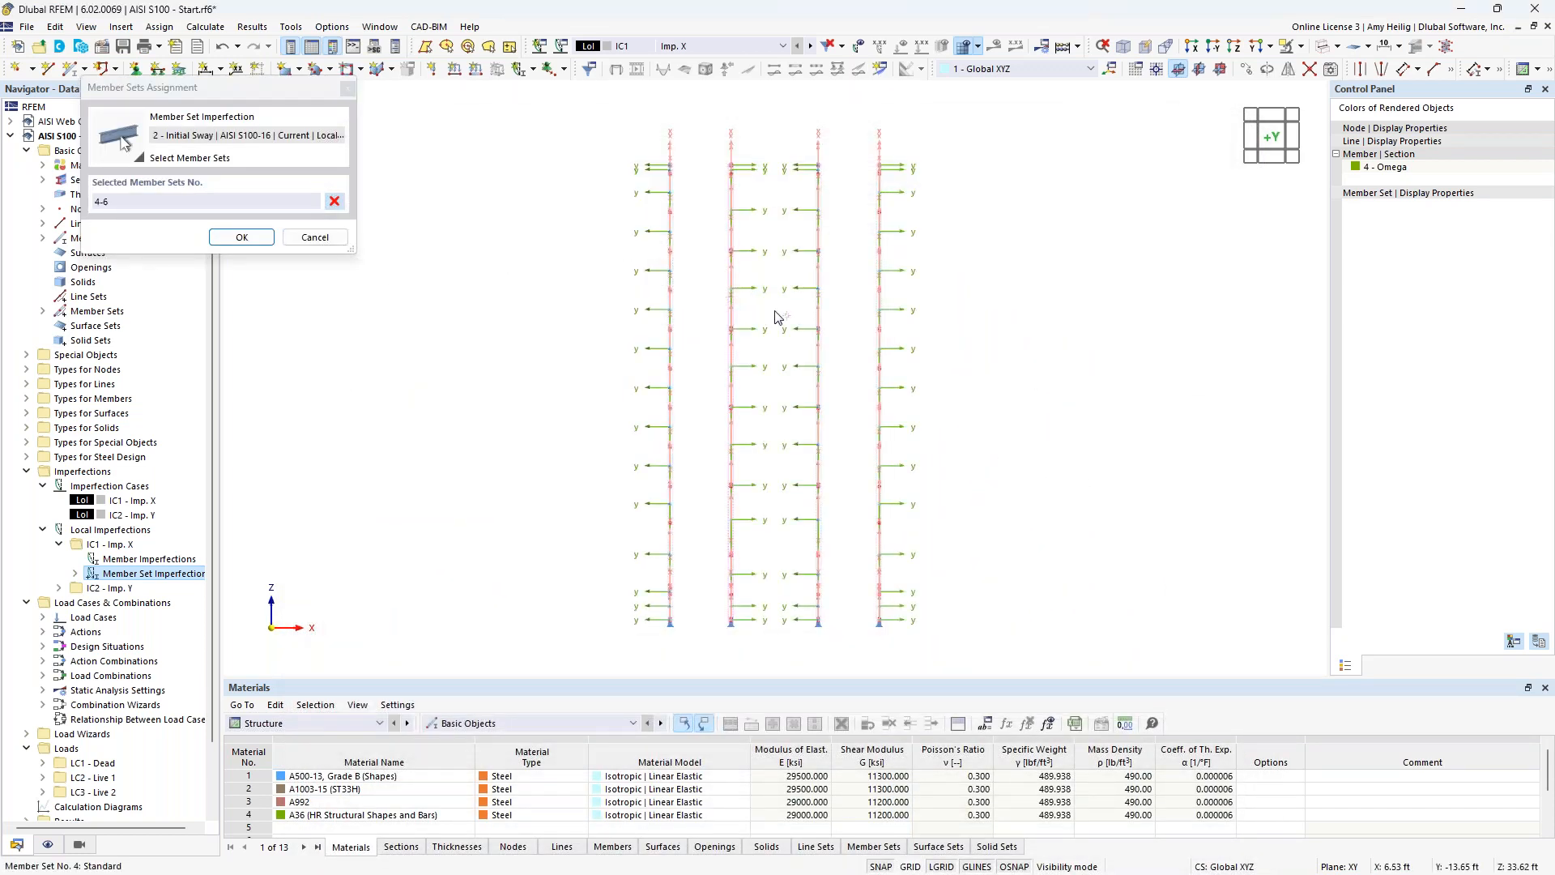
pyautogui.moveTo(910, 347); pyautogui.dragTo(864, 316)
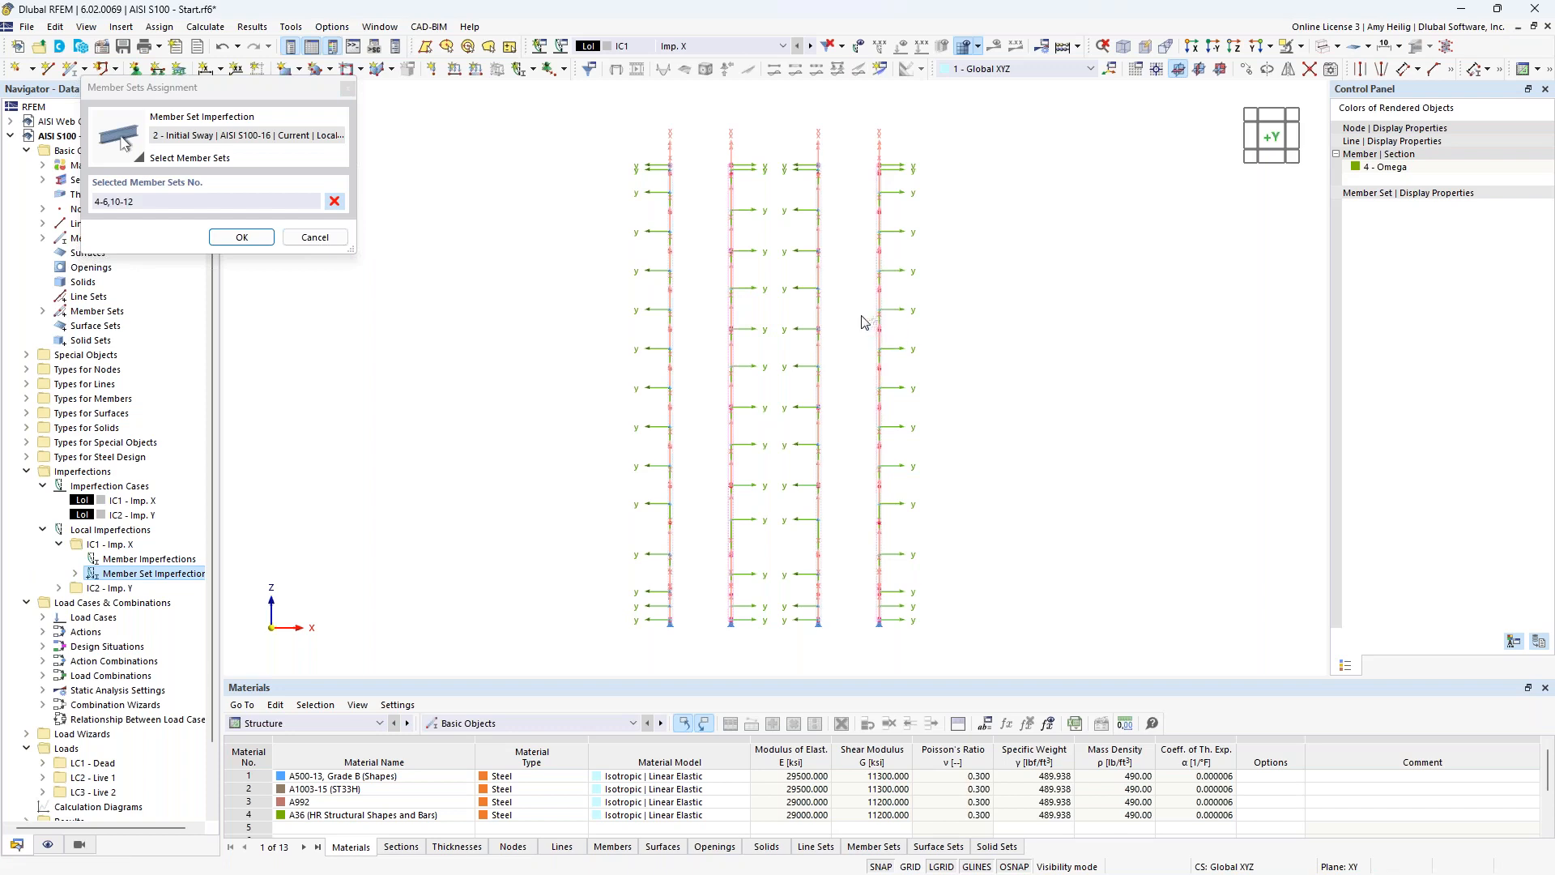
pyautogui.click(242, 238)
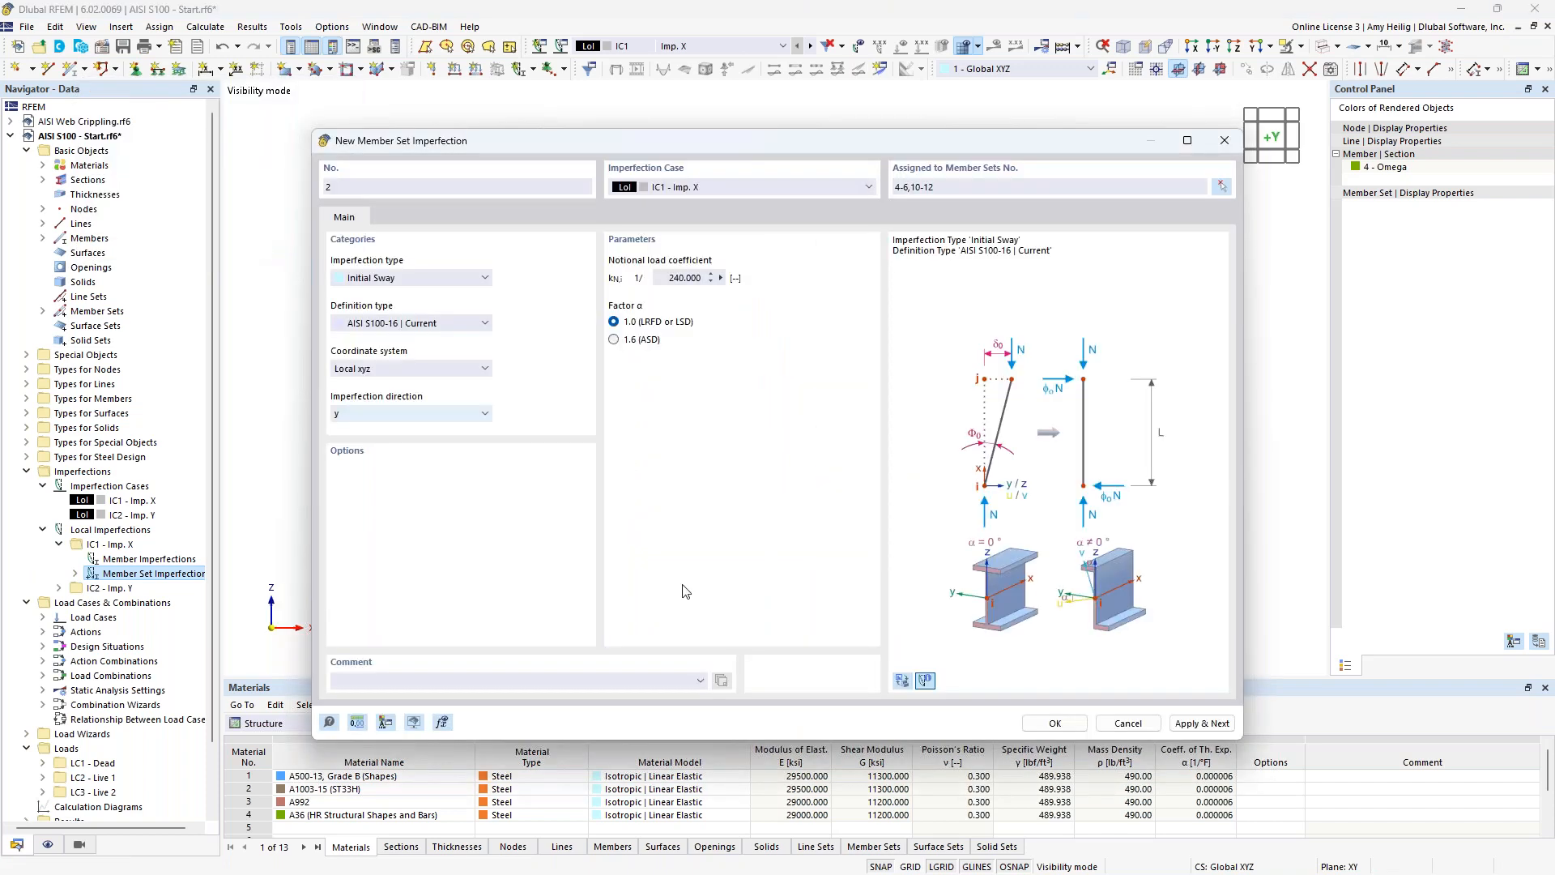
pyautogui.press('Return')
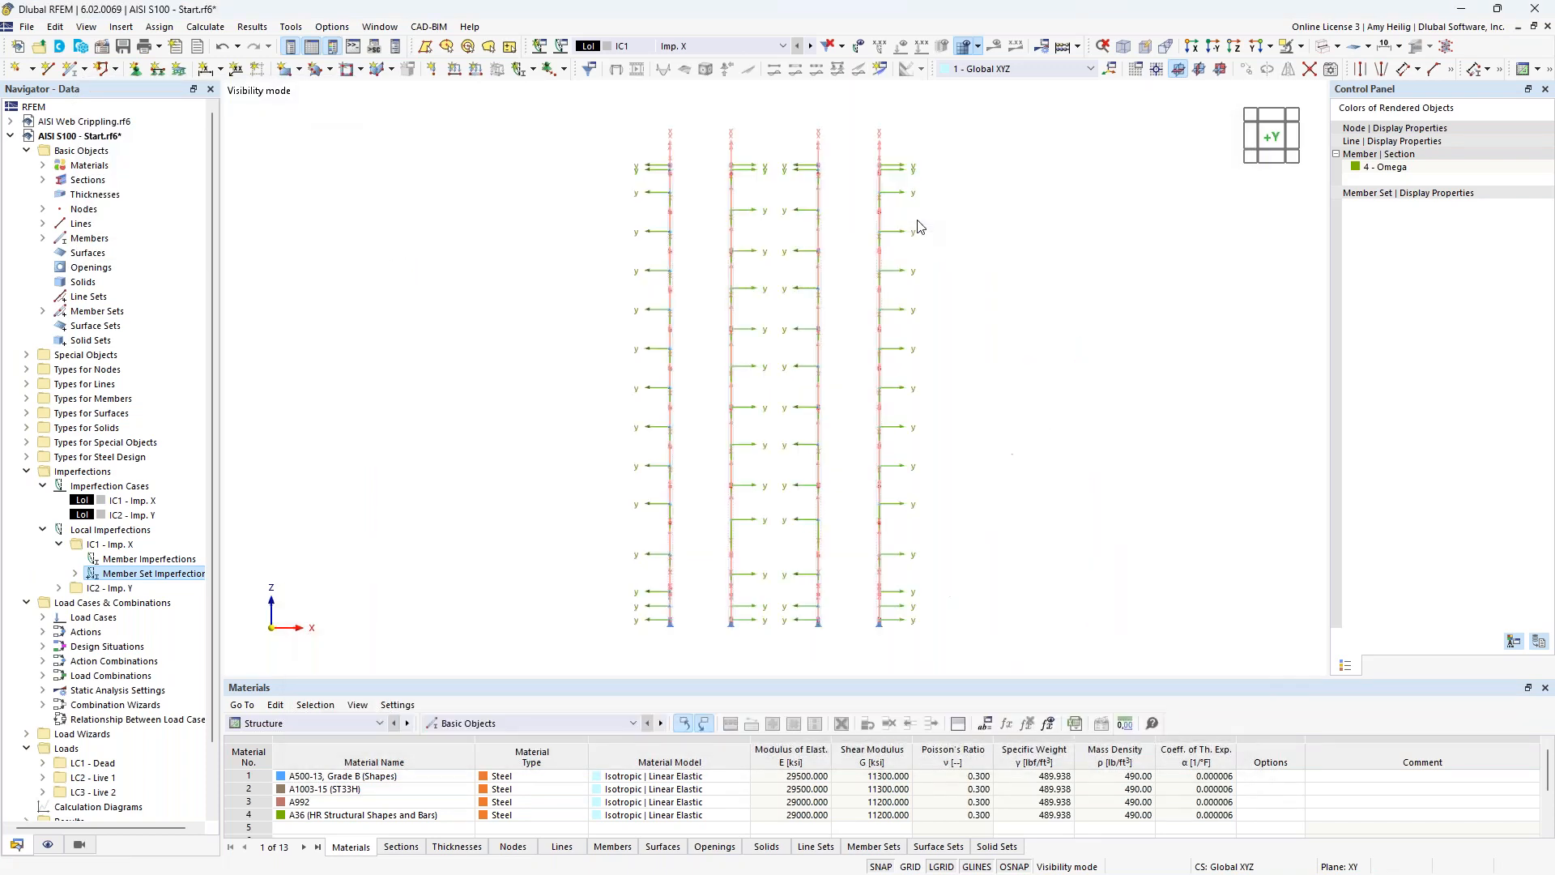
# Display the IC1 sway imperfections on the columns, inspect them at an angle, and switch to imperfection case IC2 Imp. Y.
pyautogui.click(860, 48)
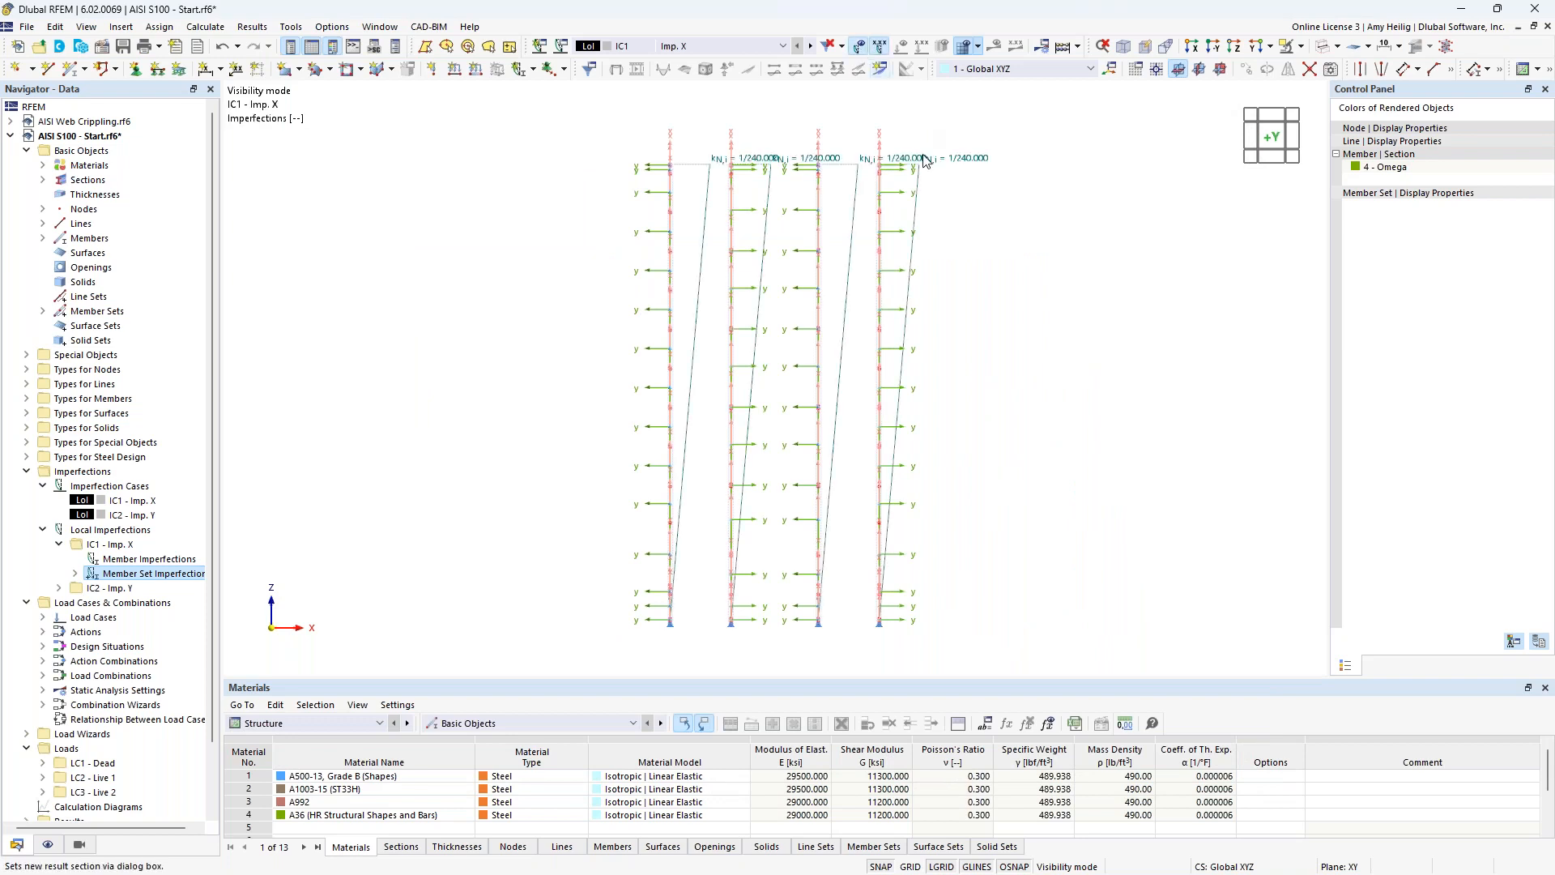
pyautogui.moveTo(1017, 253)
pyautogui.keyDown('ctrl'); pyautogui.mouseDown(button='middle')
pyautogui.moveTo(990, 311)
pyautogui.moveTo(1024, 319)
pyautogui.moveTo(1000, 316)
pyautogui.moveTo(1004, 292)
pyautogui.moveTo(1038, 264)
pyautogui.moveTo(1006, 263)
pyautogui.mouseUp(button='middle'); pyautogui.keyUp('ctrl')
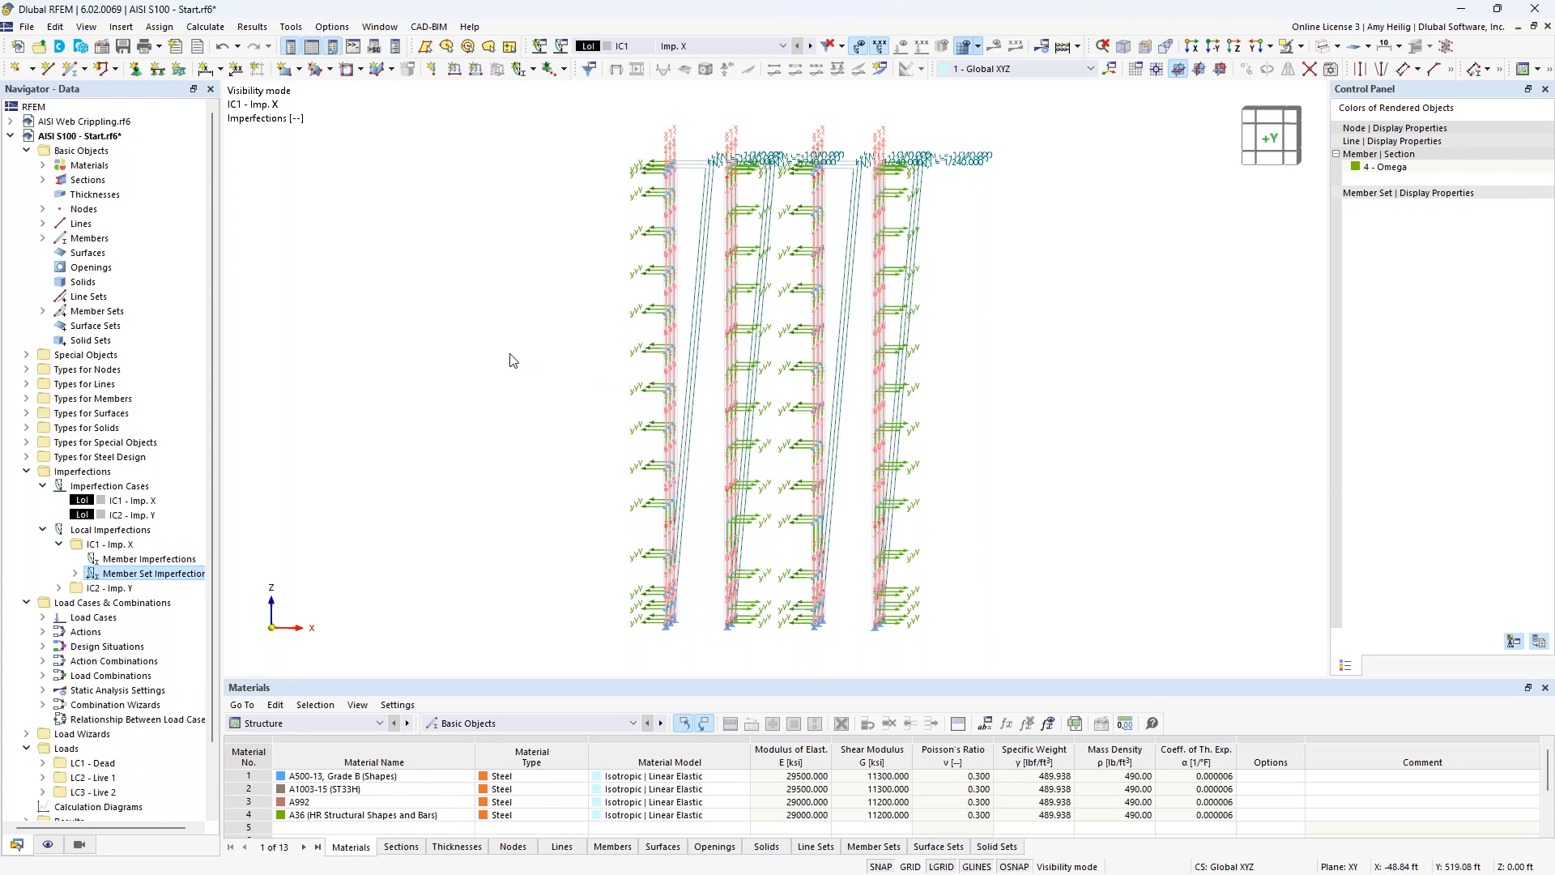
pyautogui.click(810, 46)
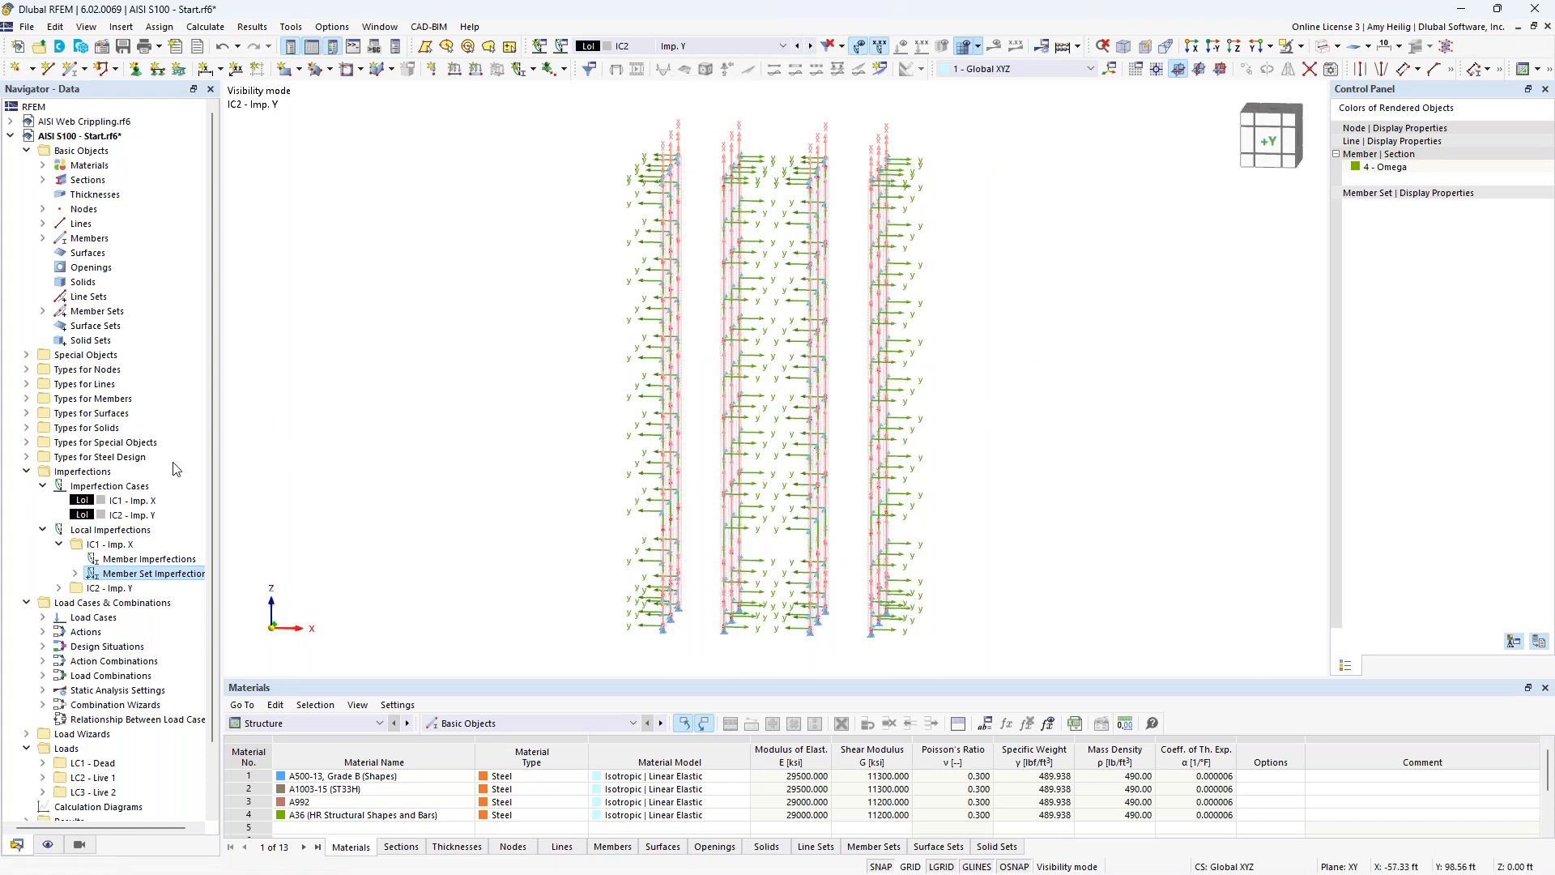
# Start a new member set imperfection in IC2 Imp. Y with definition type AISI S100-16 | Current.
pyautogui.click(59, 589)
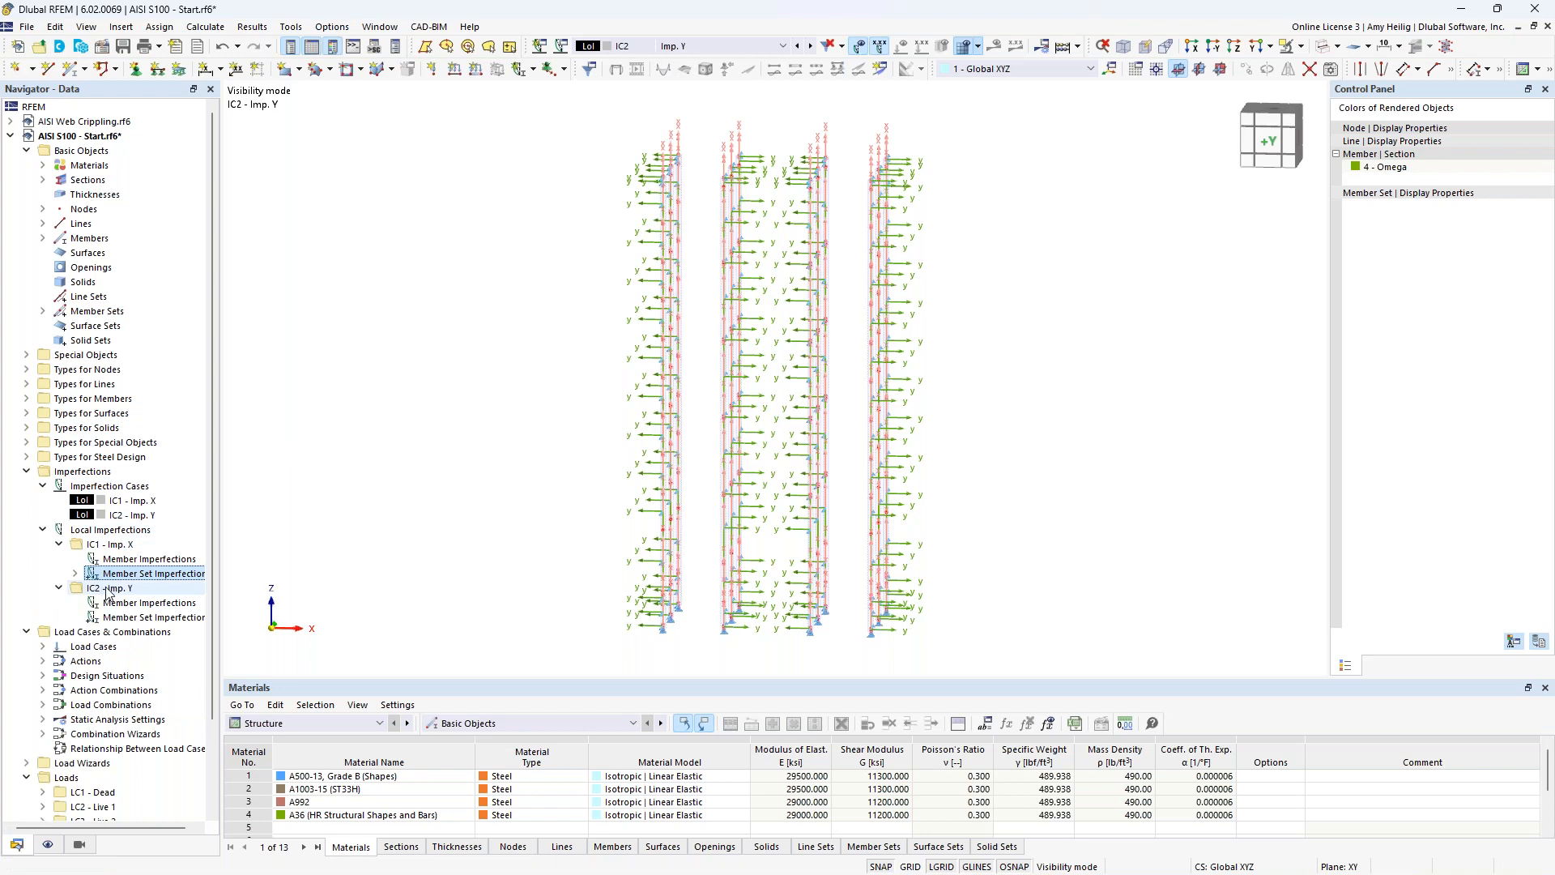
pyautogui.rightClick(130, 617)
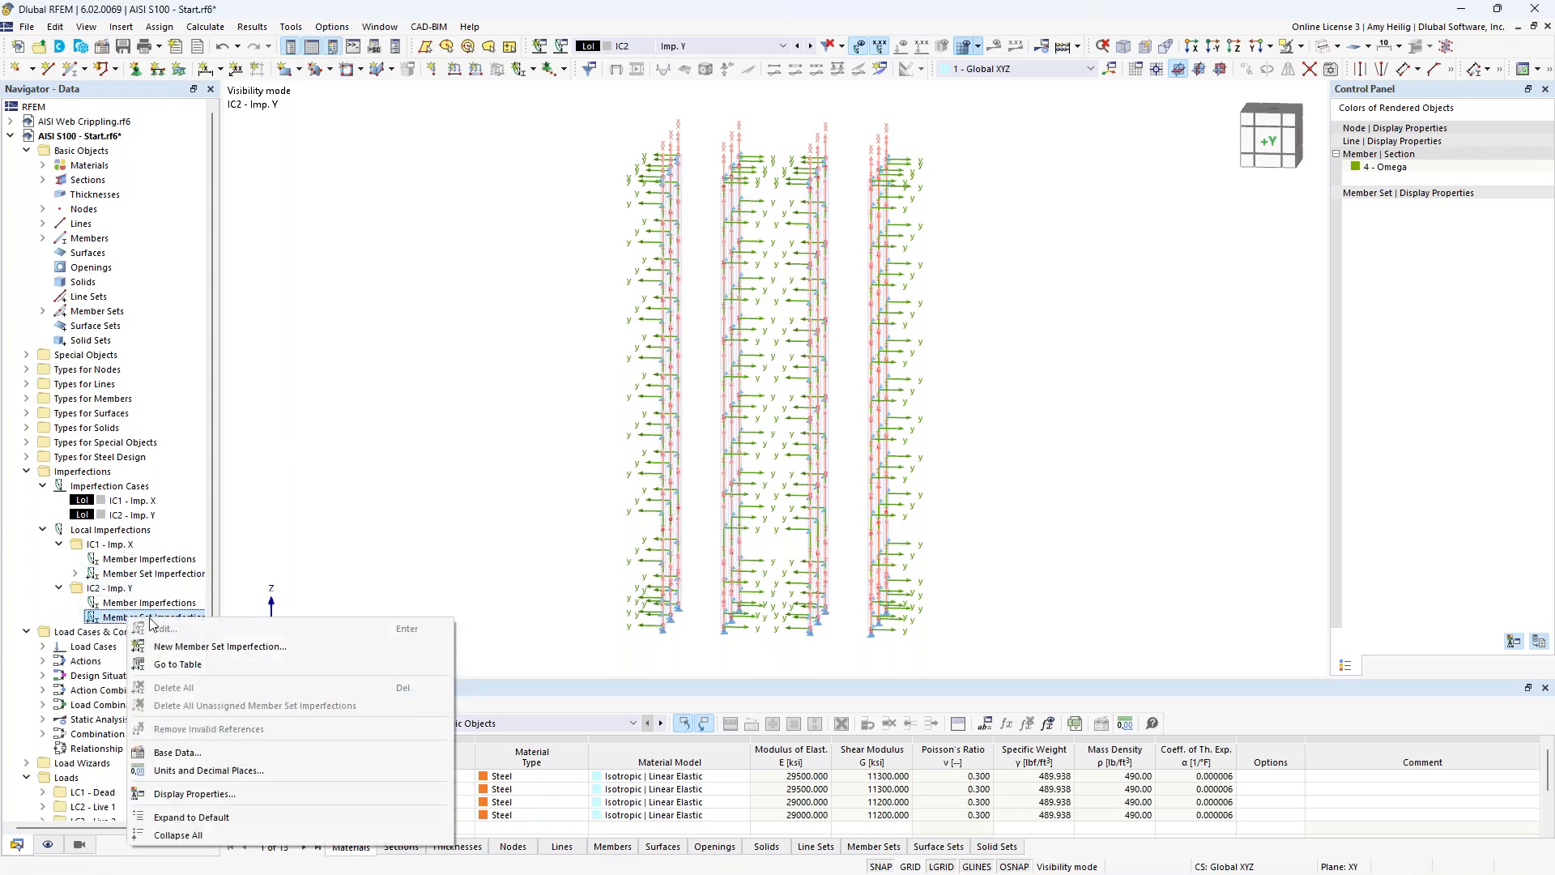
pyautogui.click(181, 647)
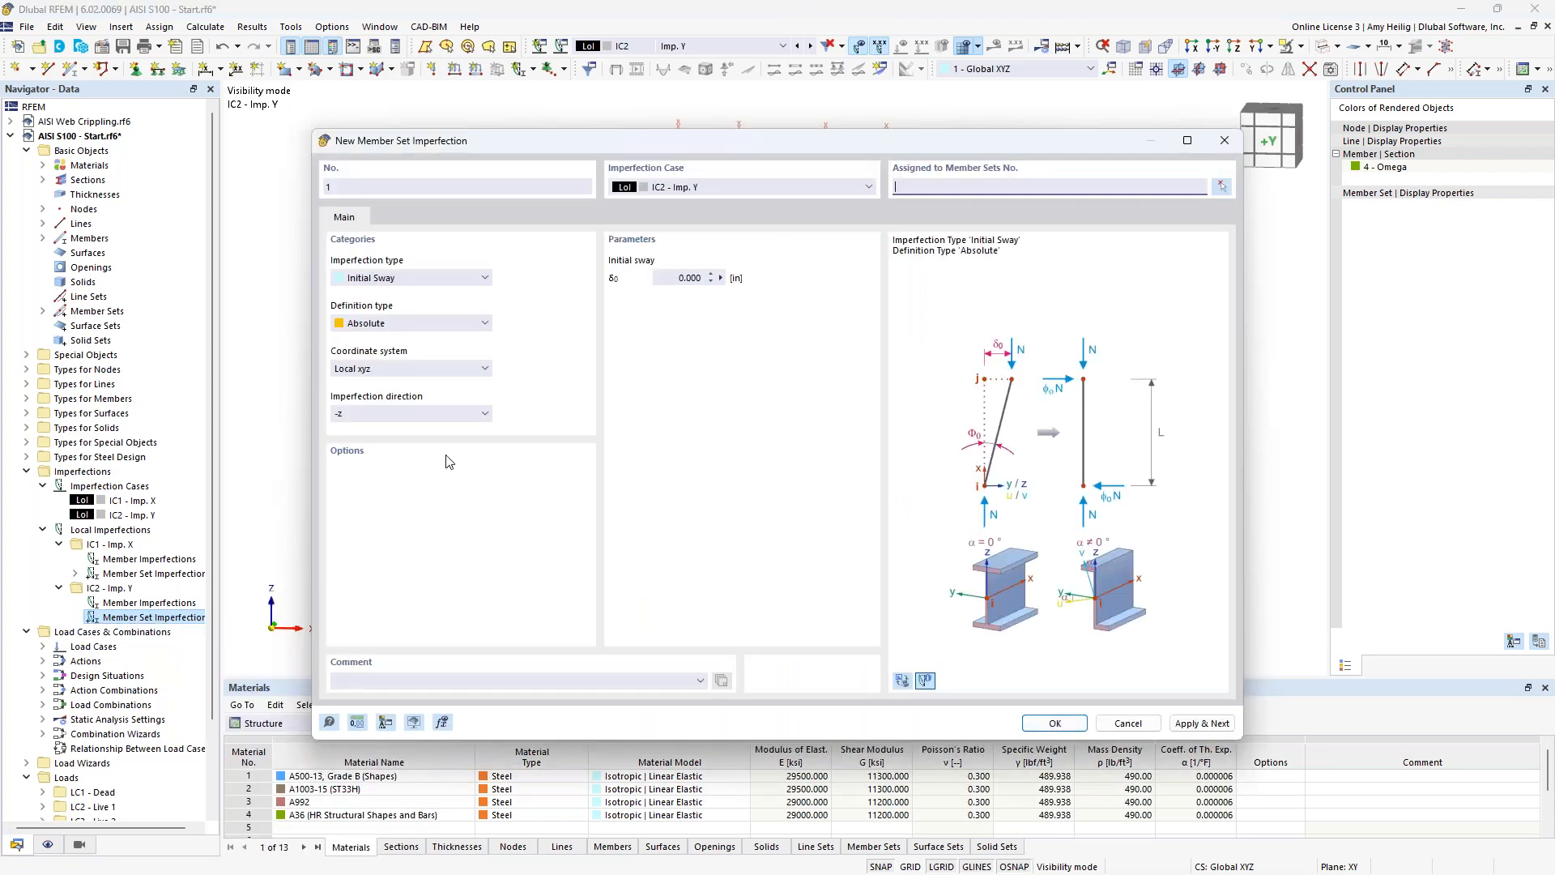
pyautogui.click(409, 323)
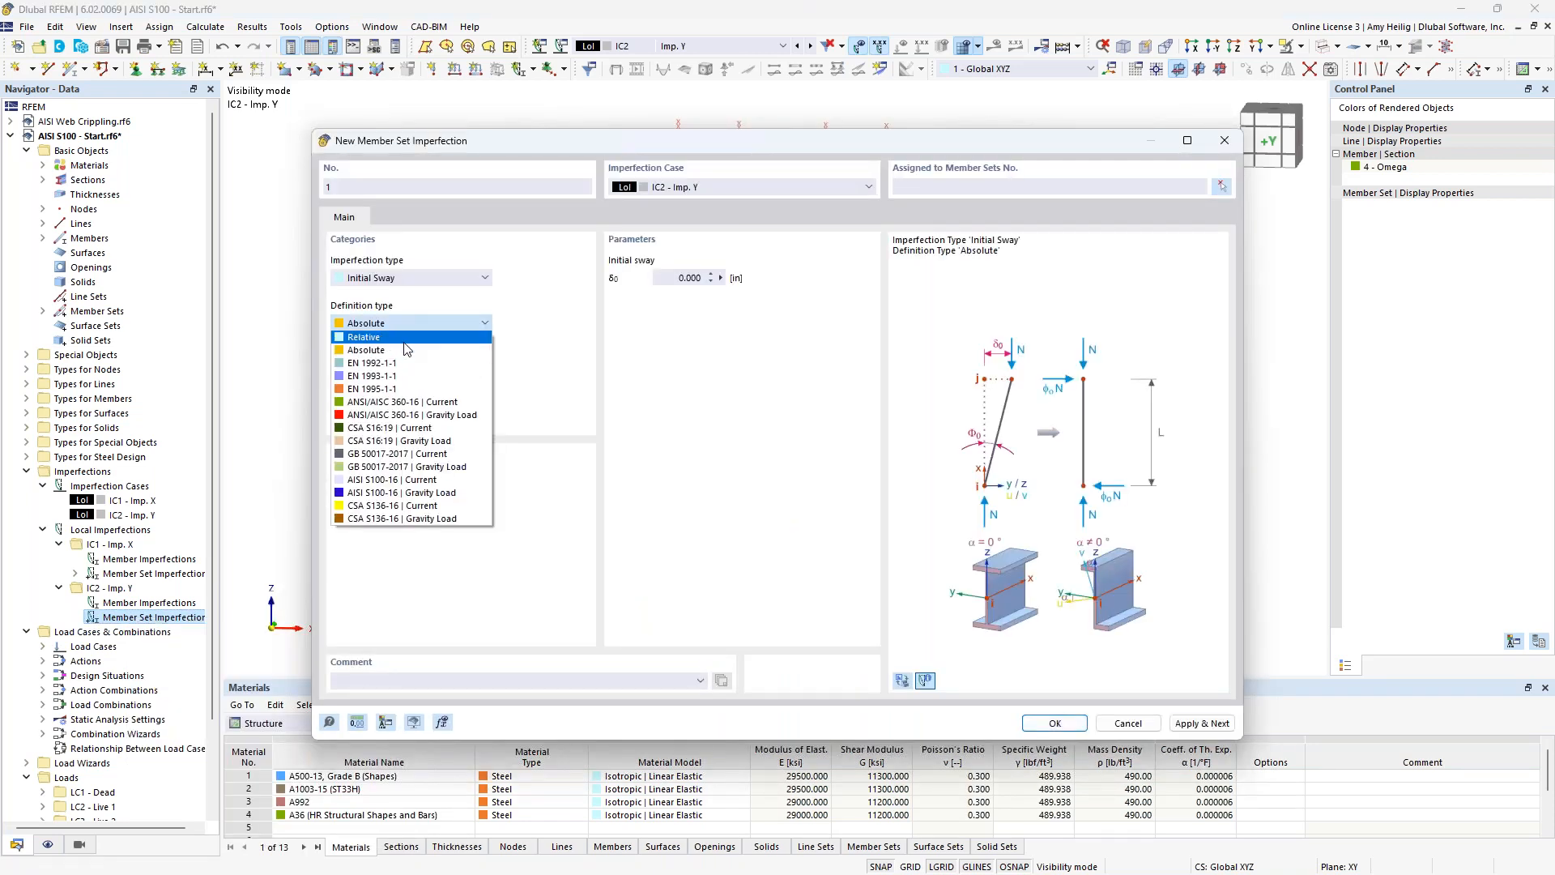
pyautogui.click(400, 480)
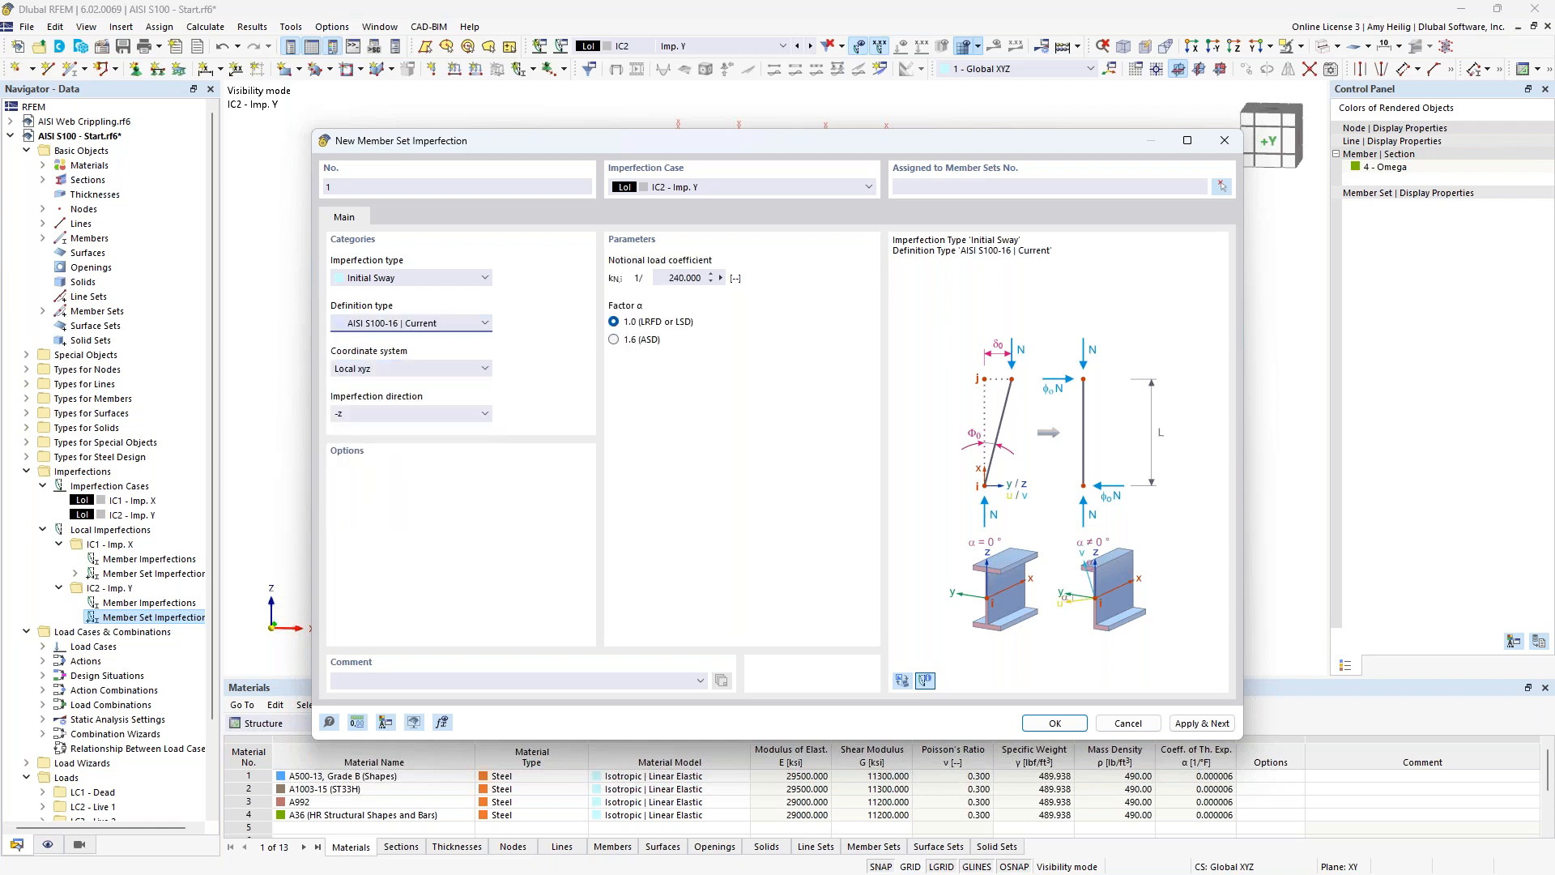
pyautogui.moveTo(555, 141); pyautogui.dragTo(596, 214)
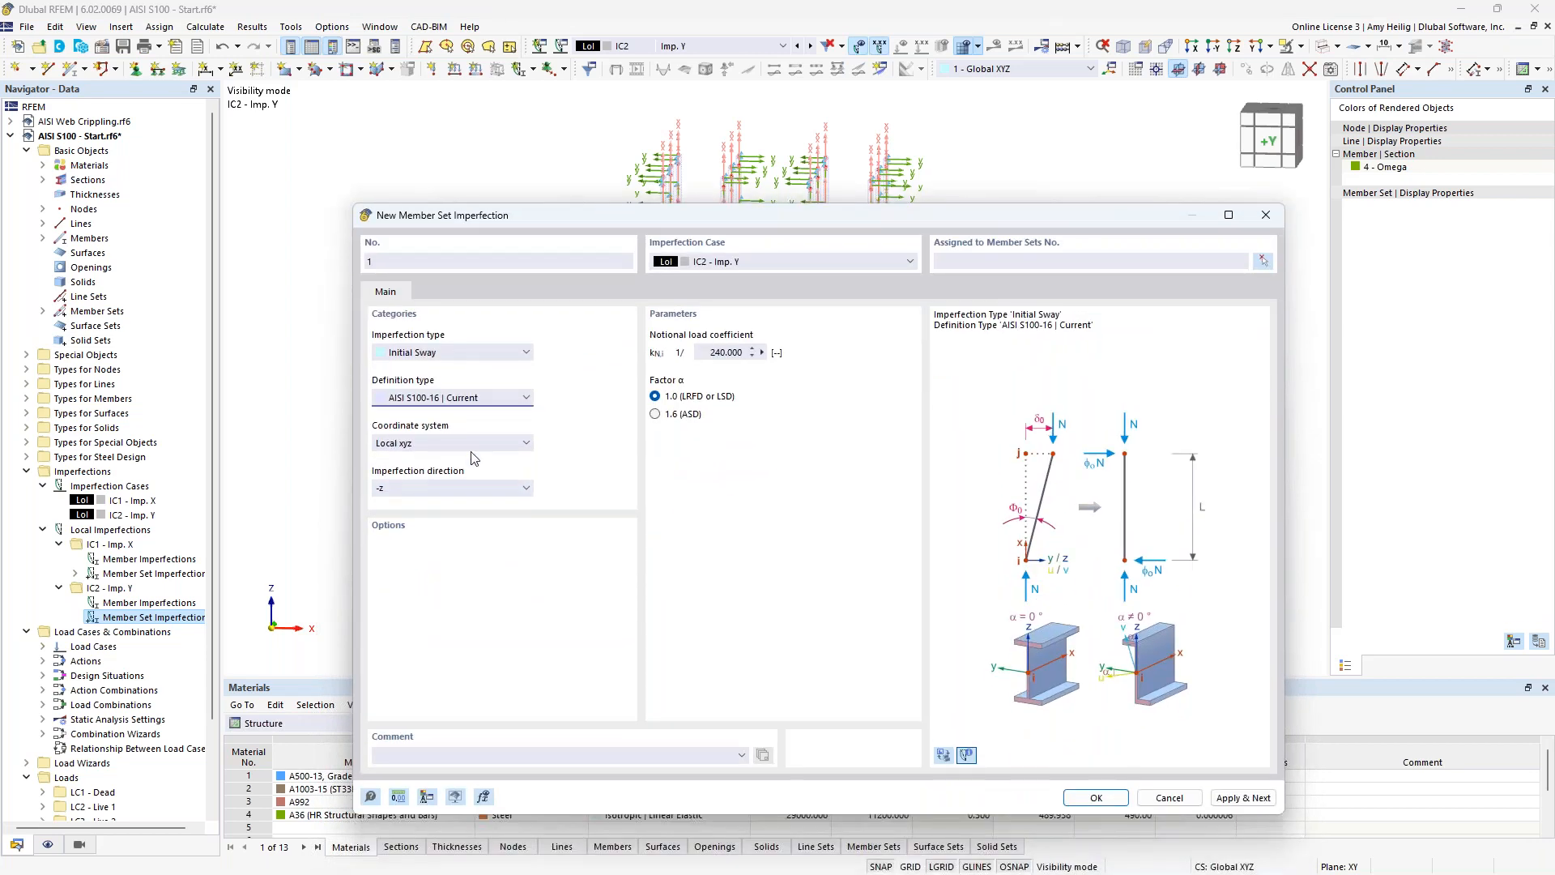
# Assign the local -z initial sway imperfection to member sets 1-3 and 7-9 and apply it.
pyautogui.click(1262, 263)
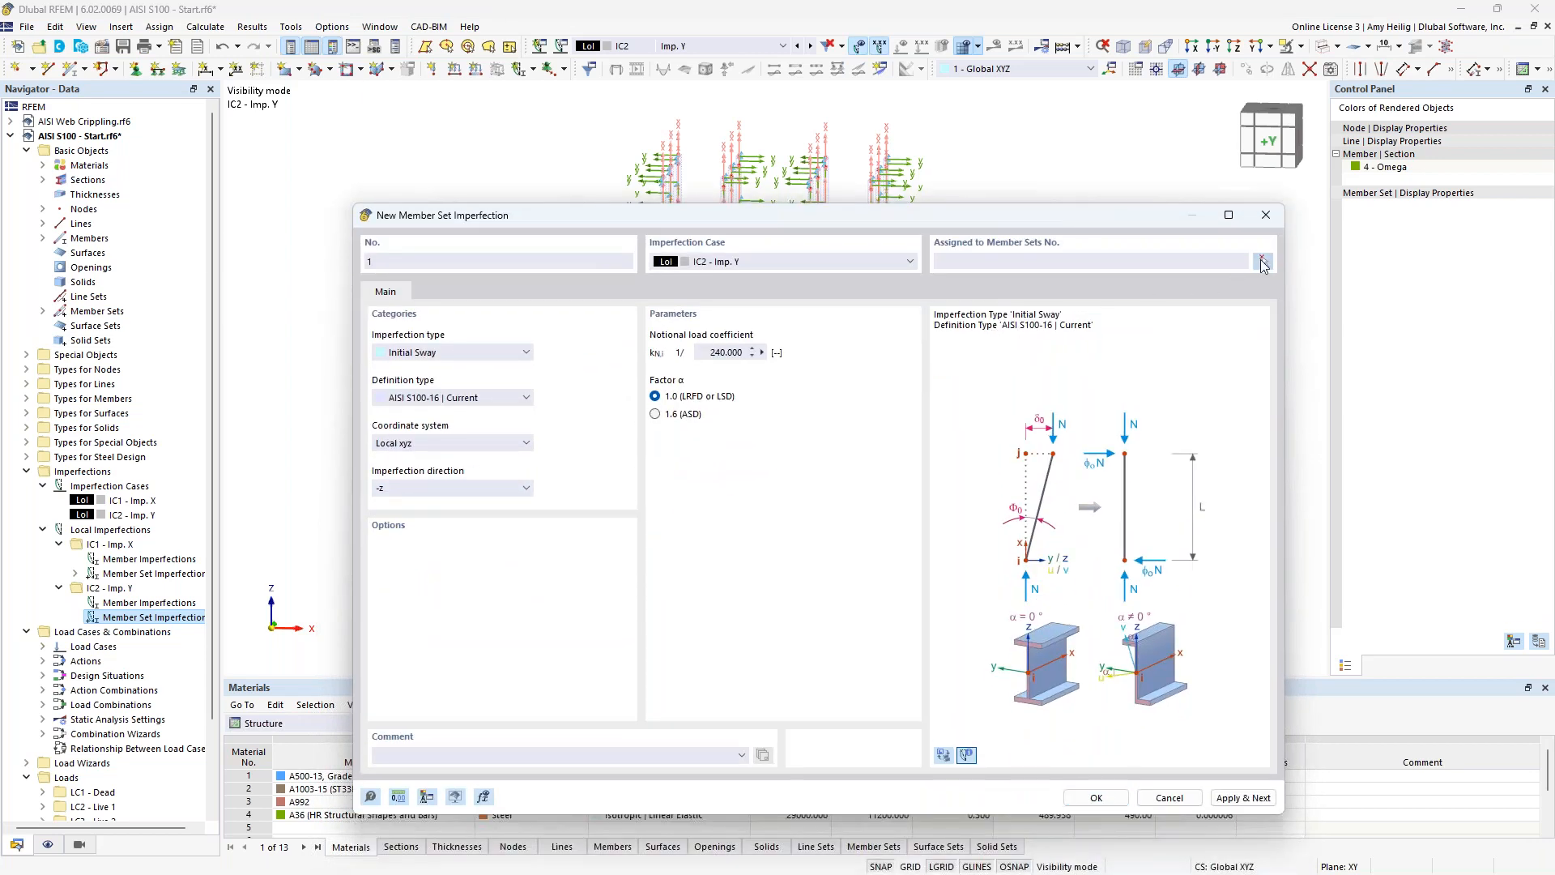
pyautogui.scroll(6, 696, 376)
pyautogui.moveTo(698, 379); pyautogui.dragTo(688, 373, button='middle')
pyautogui.moveTo(706, 368); pyautogui.dragTo(604, 310)
pyautogui.moveTo(1012, 455); pyautogui.dragTo(904, 376)
pyautogui.click(240, 236)
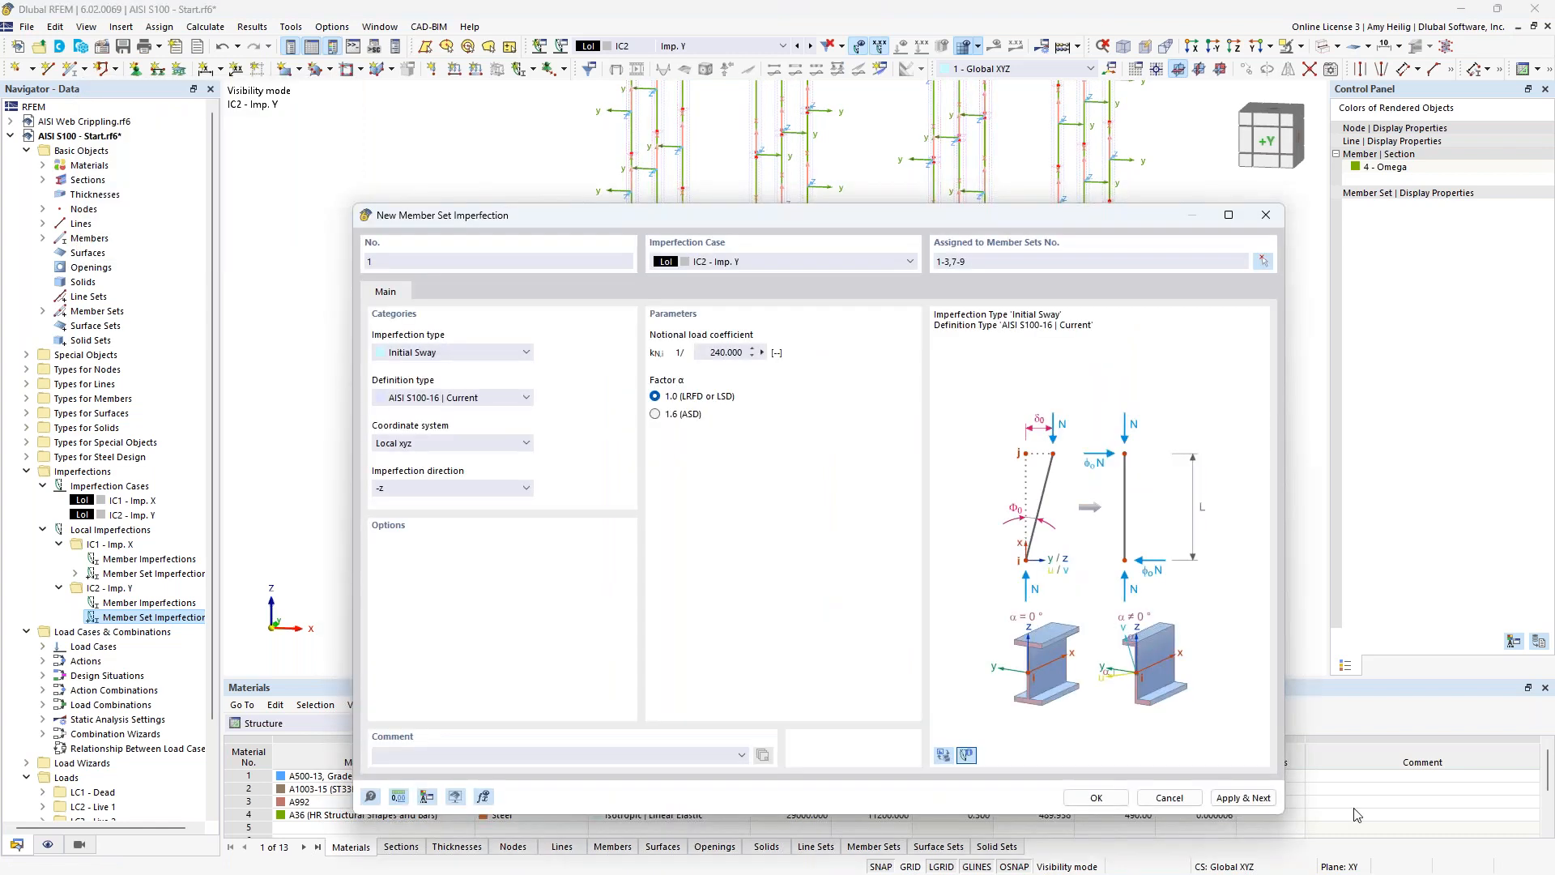
pyautogui.click(1244, 798)
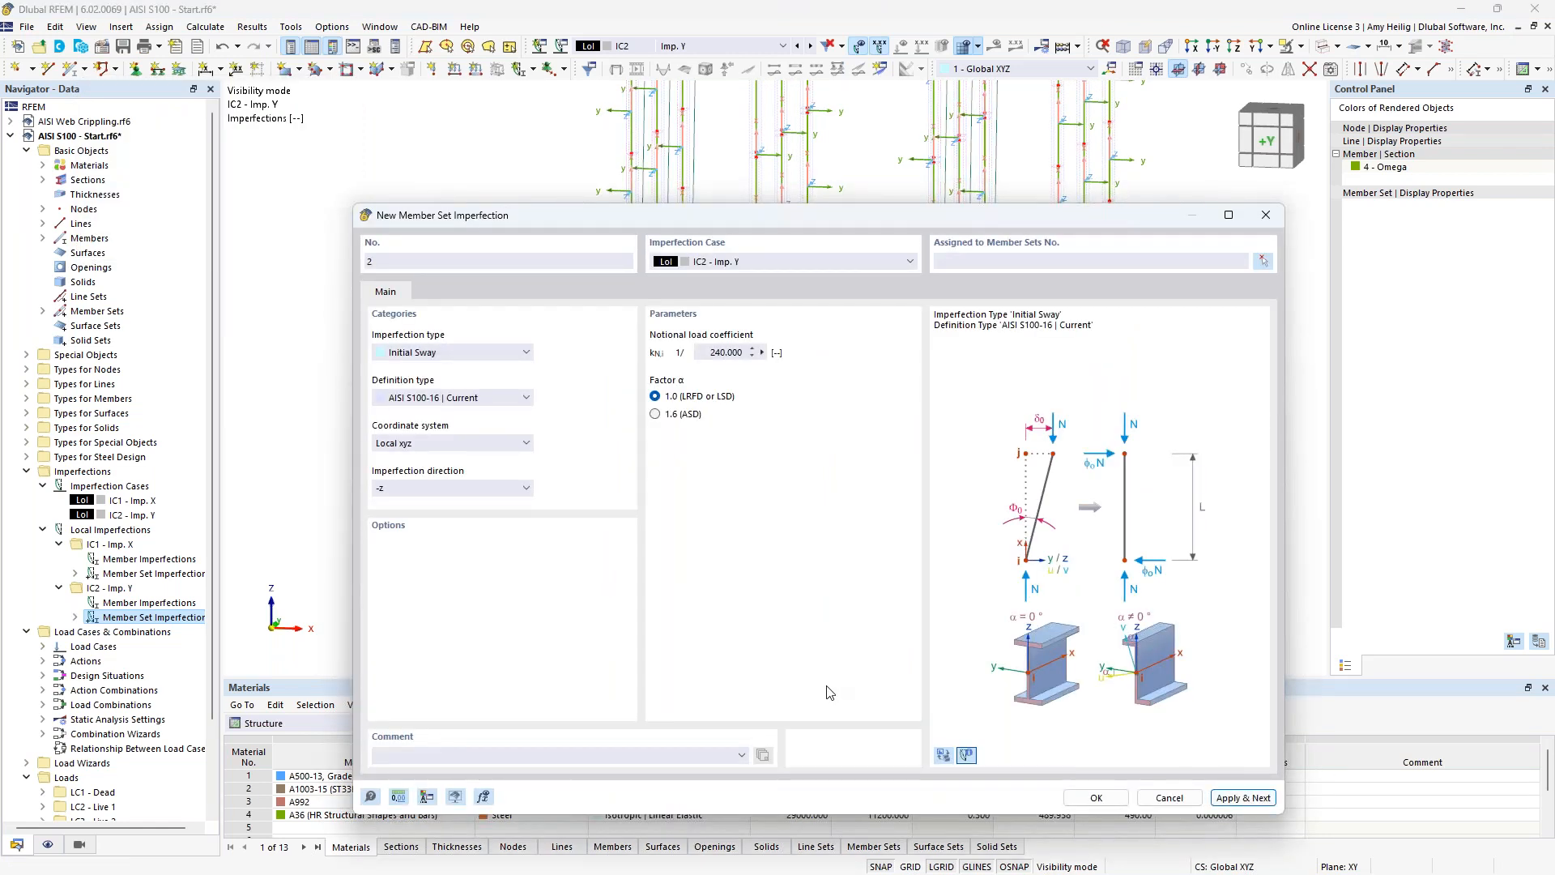
# Create a second IC2 initial sway imperfection in local direction z, assigned to member sets 4-6 and 10-12.
pyautogui.click(466, 488)
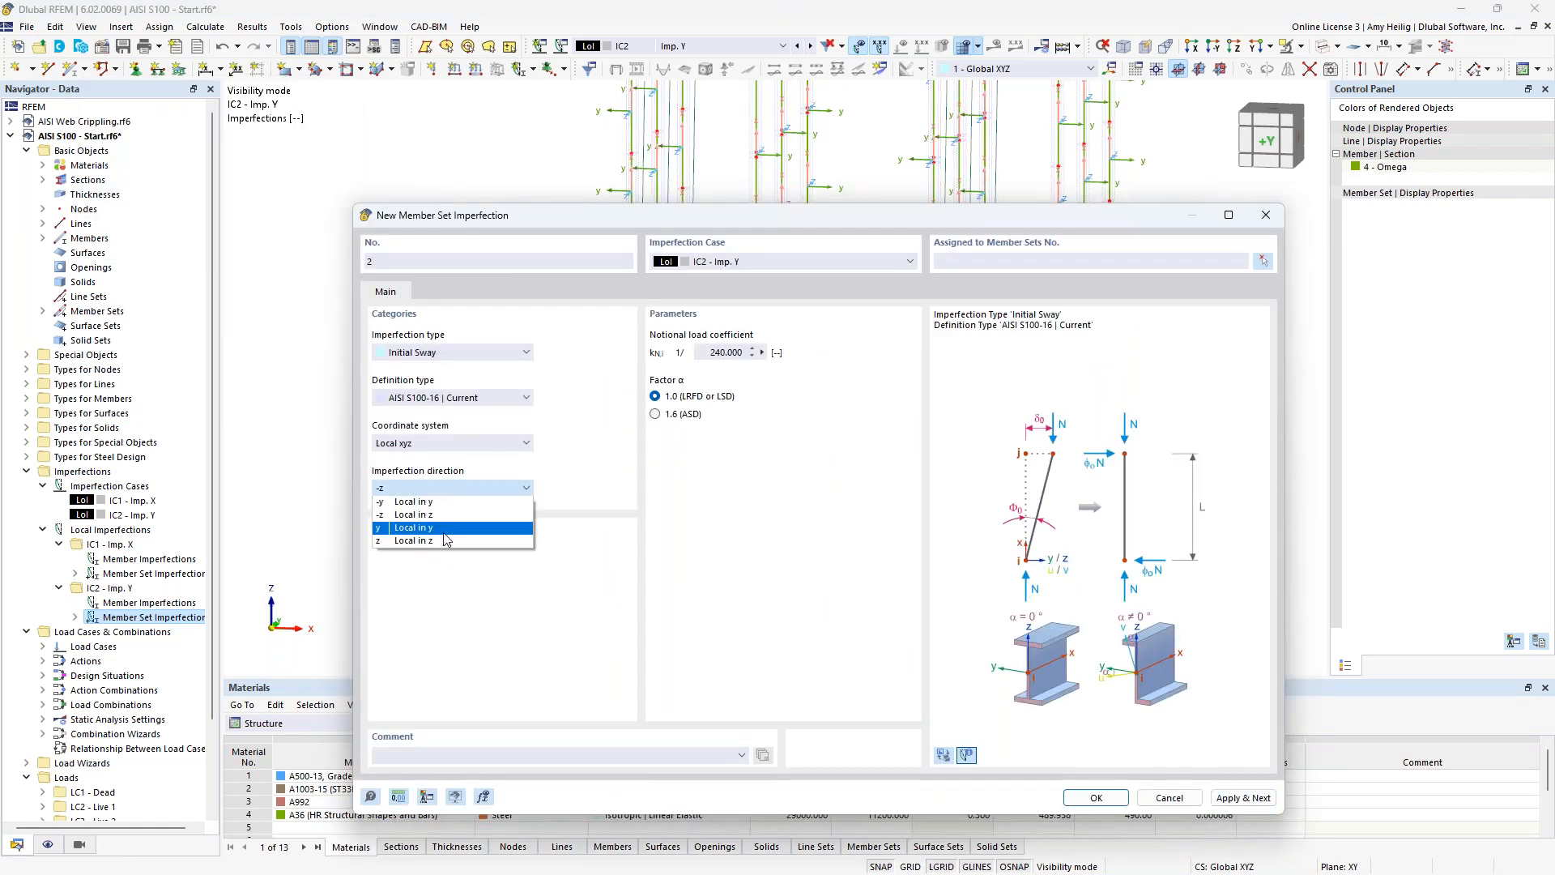
pyautogui.click(444, 544)
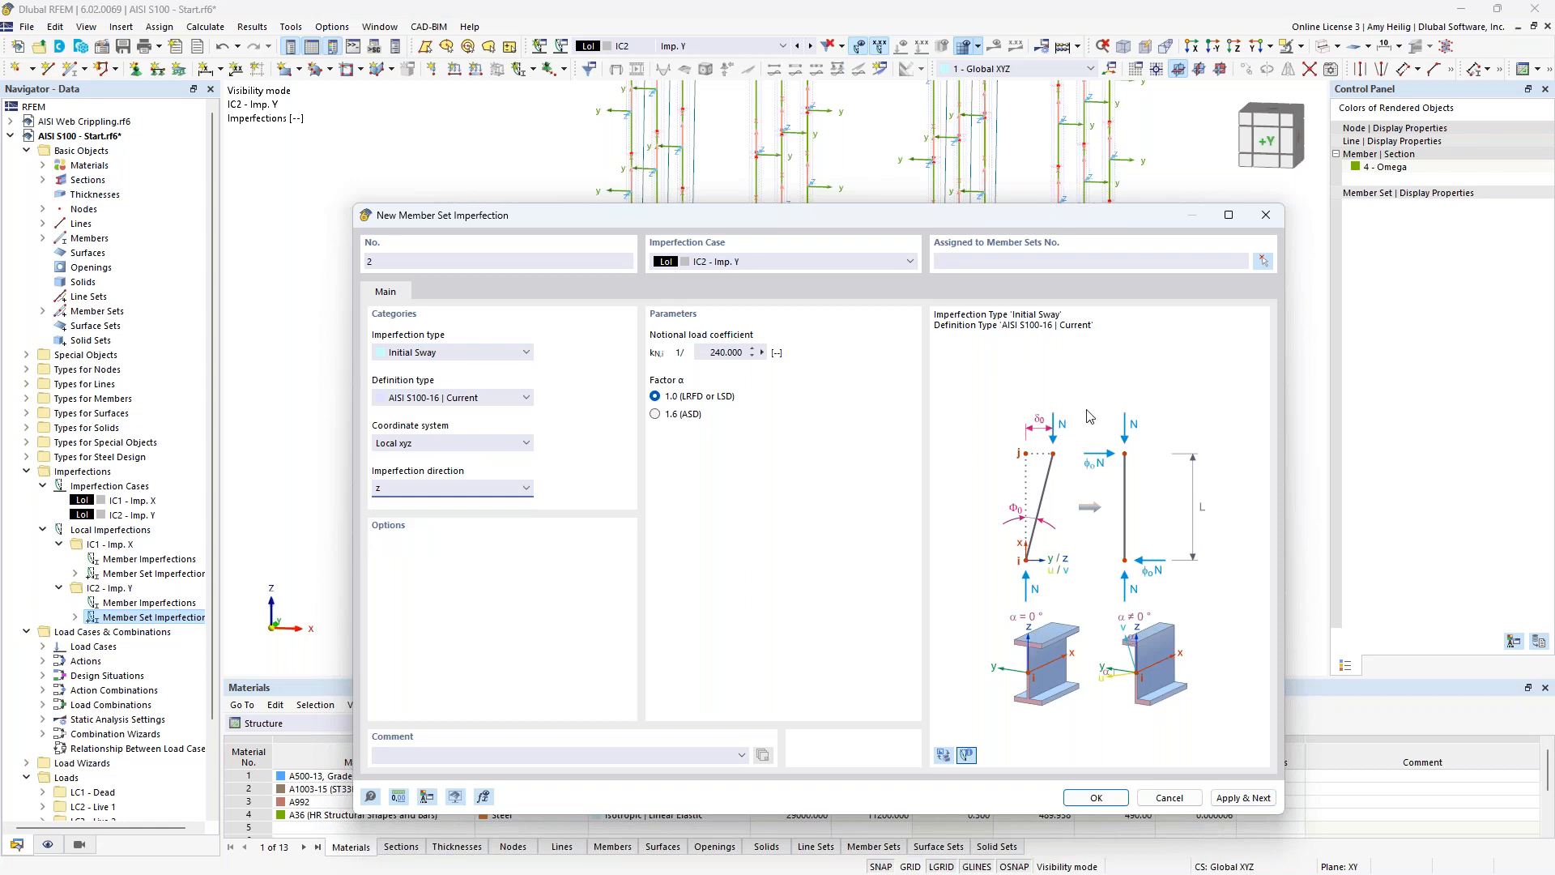
pyautogui.click(1263, 261)
pyautogui.moveTo(842, 318); pyautogui.dragTo(734, 256)
pyautogui.moveTo(1189, 369); pyautogui.dragTo(1051, 277)
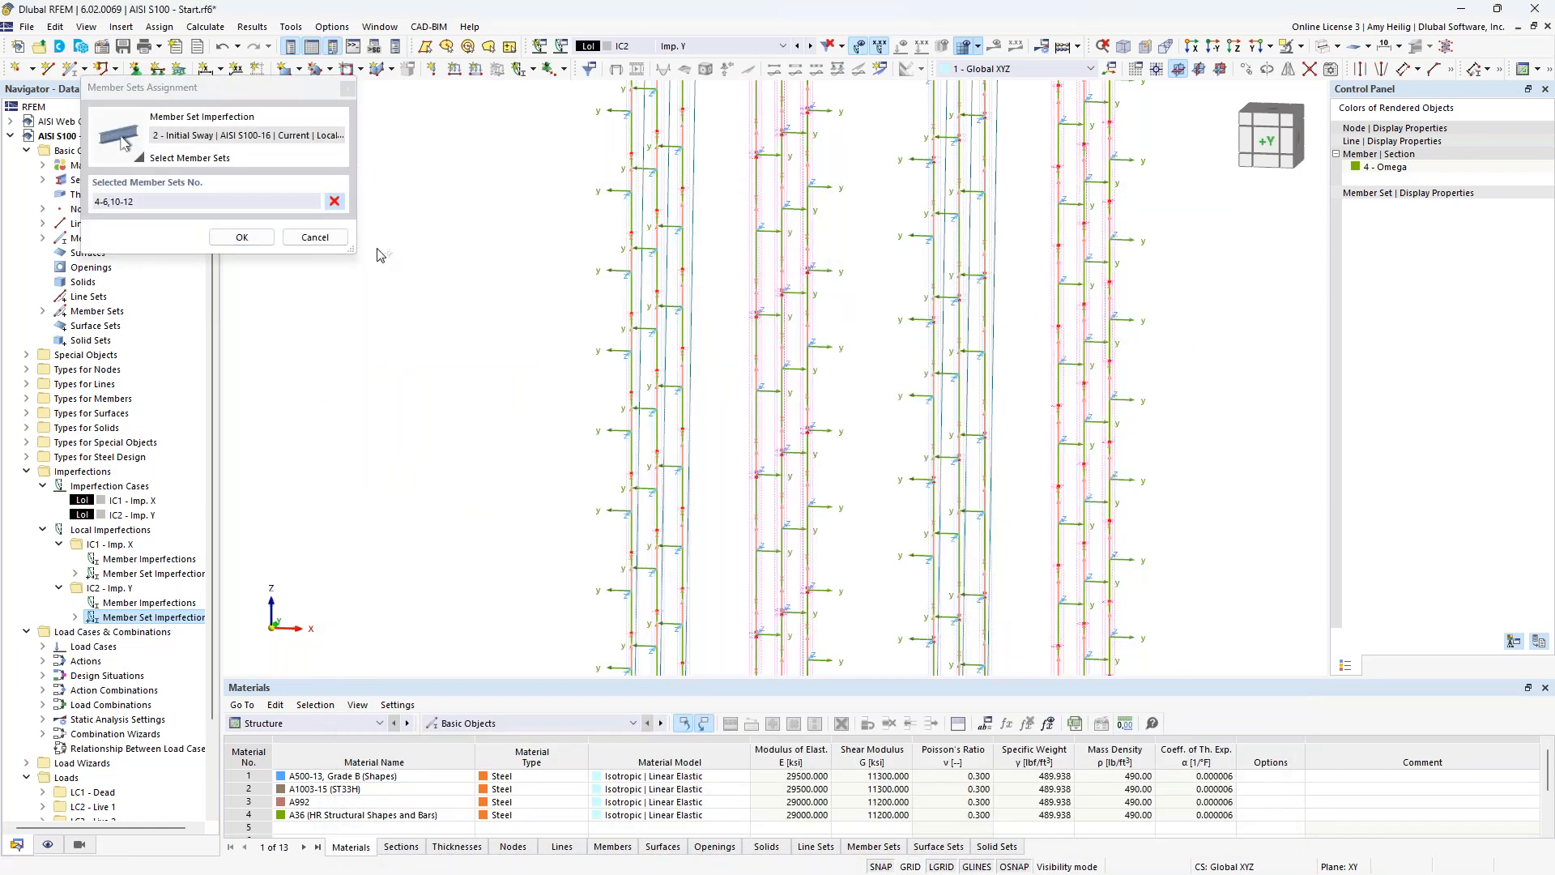
pyautogui.click(242, 236)
pyautogui.click(1069, 795)
# Turn off the members' local axis systems and inspect the IC2 imperfections on the columns at an angle.
pyautogui.scroll(-4, 868, 300)
pyautogui.moveTo(879, 246); pyautogui.dragTo(822, 366, button='middle')
pyautogui.scroll(1, 916, 426)
pyautogui.rightClick(919, 425)
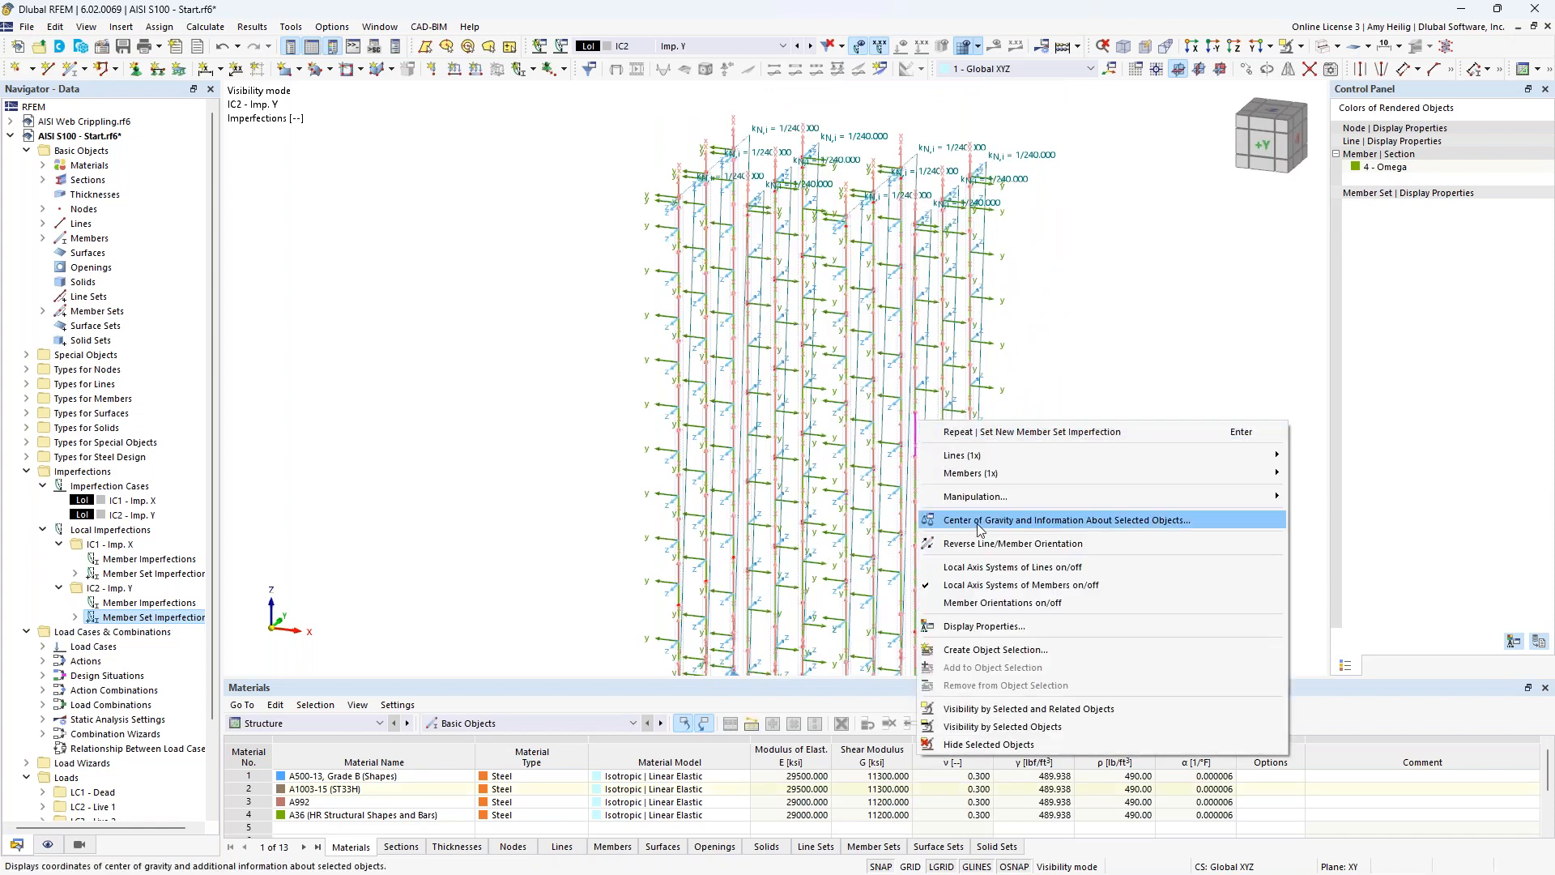
pyautogui.click(948, 584)
pyautogui.keyDown('ctrl'); pyautogui.moveTo(996, 299); pyautogui.dragTo(1092, 267, button='middle'); pyautogui.keyUp('ctrl')
pyautogui.scroll(-2, 1093, 266)
pyautogui.moveTo(1114, 356); pyautogui.dragTo(951, 361, button='middle')
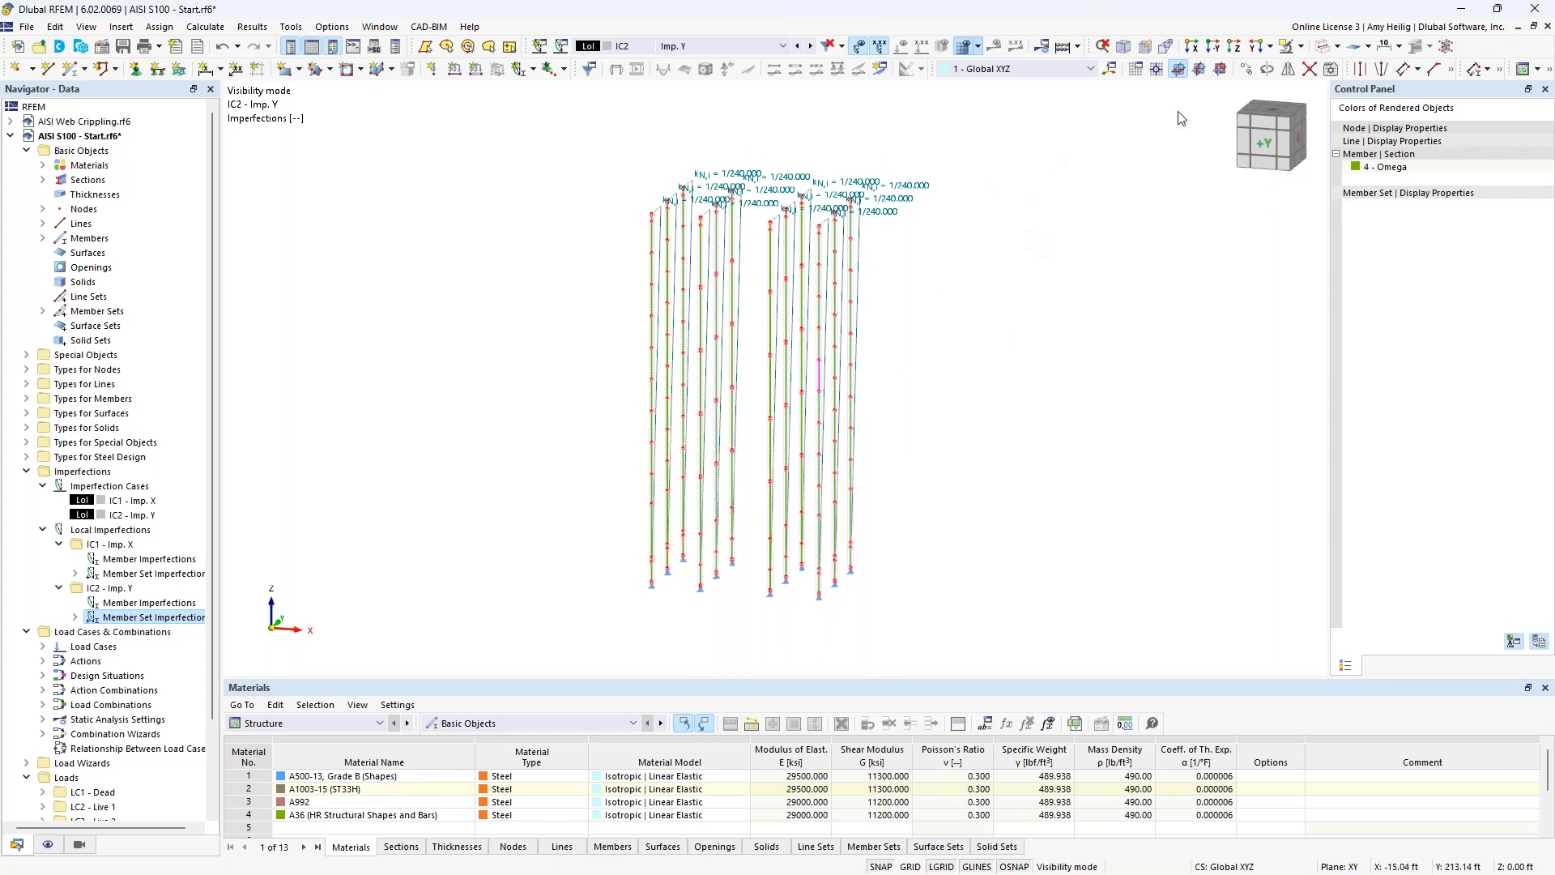
# Restore the full model display without imperfections and switch to load case LC1 Dead.
pyautogui.click(1301, 46)
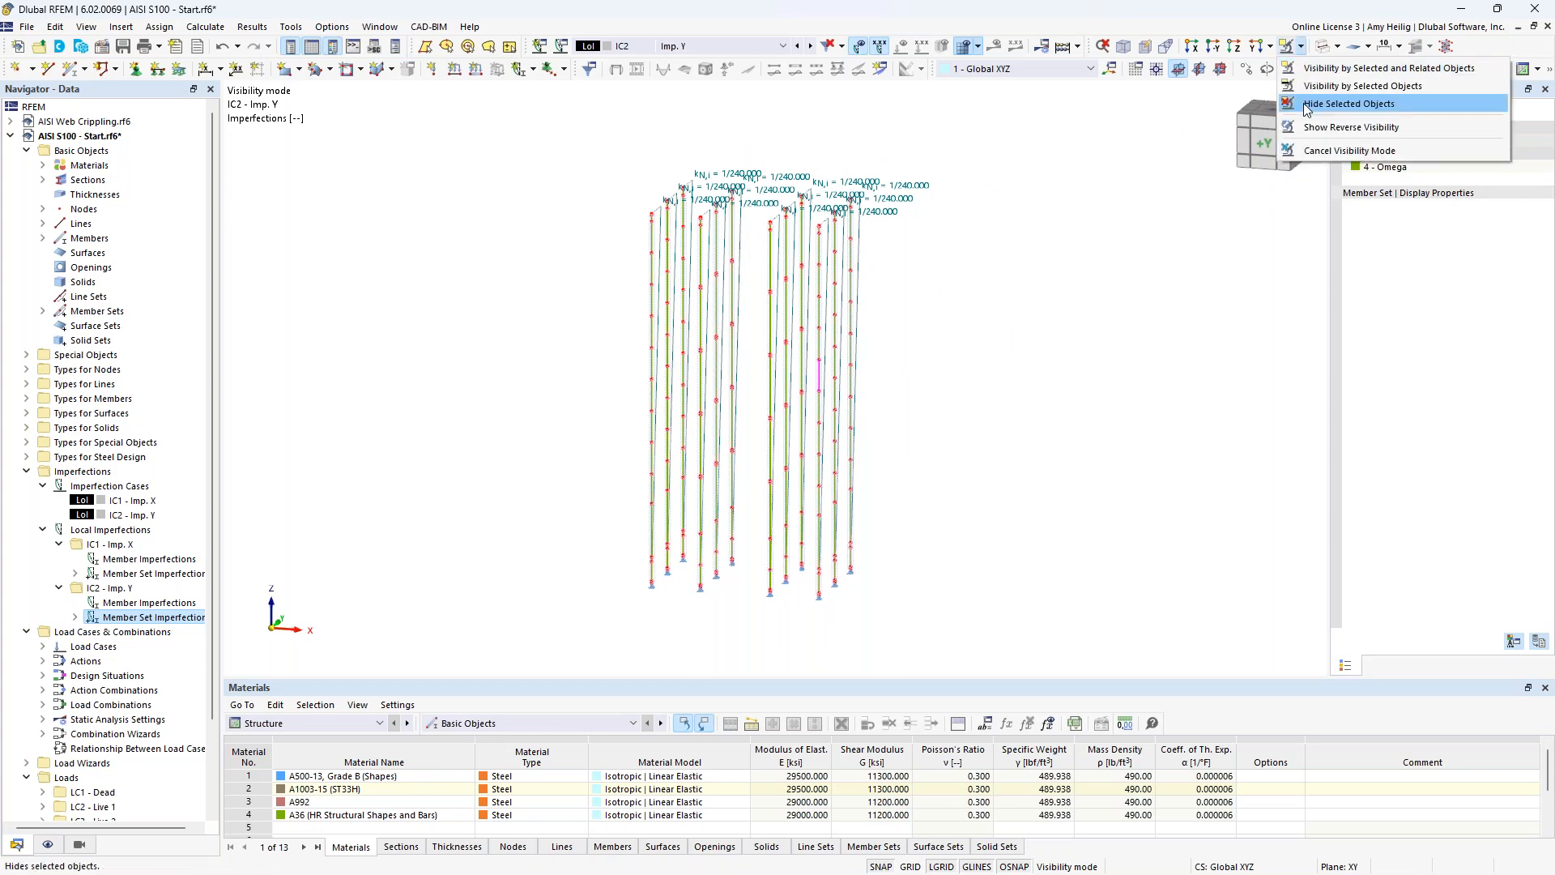
pyautogui.click(1302, 149)
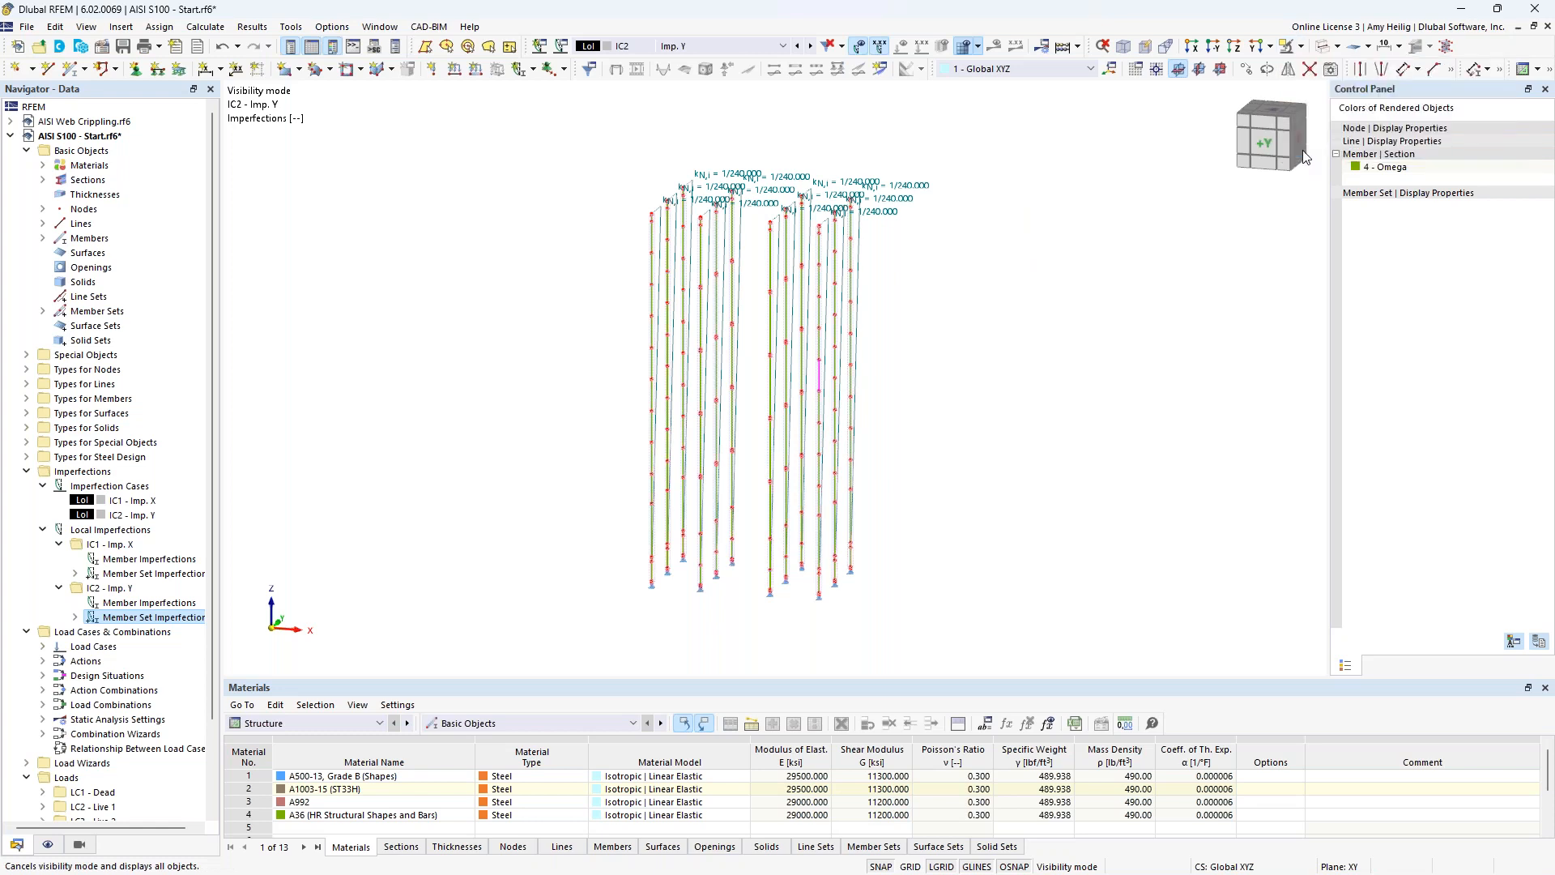
pyautogui.click(861, 49)
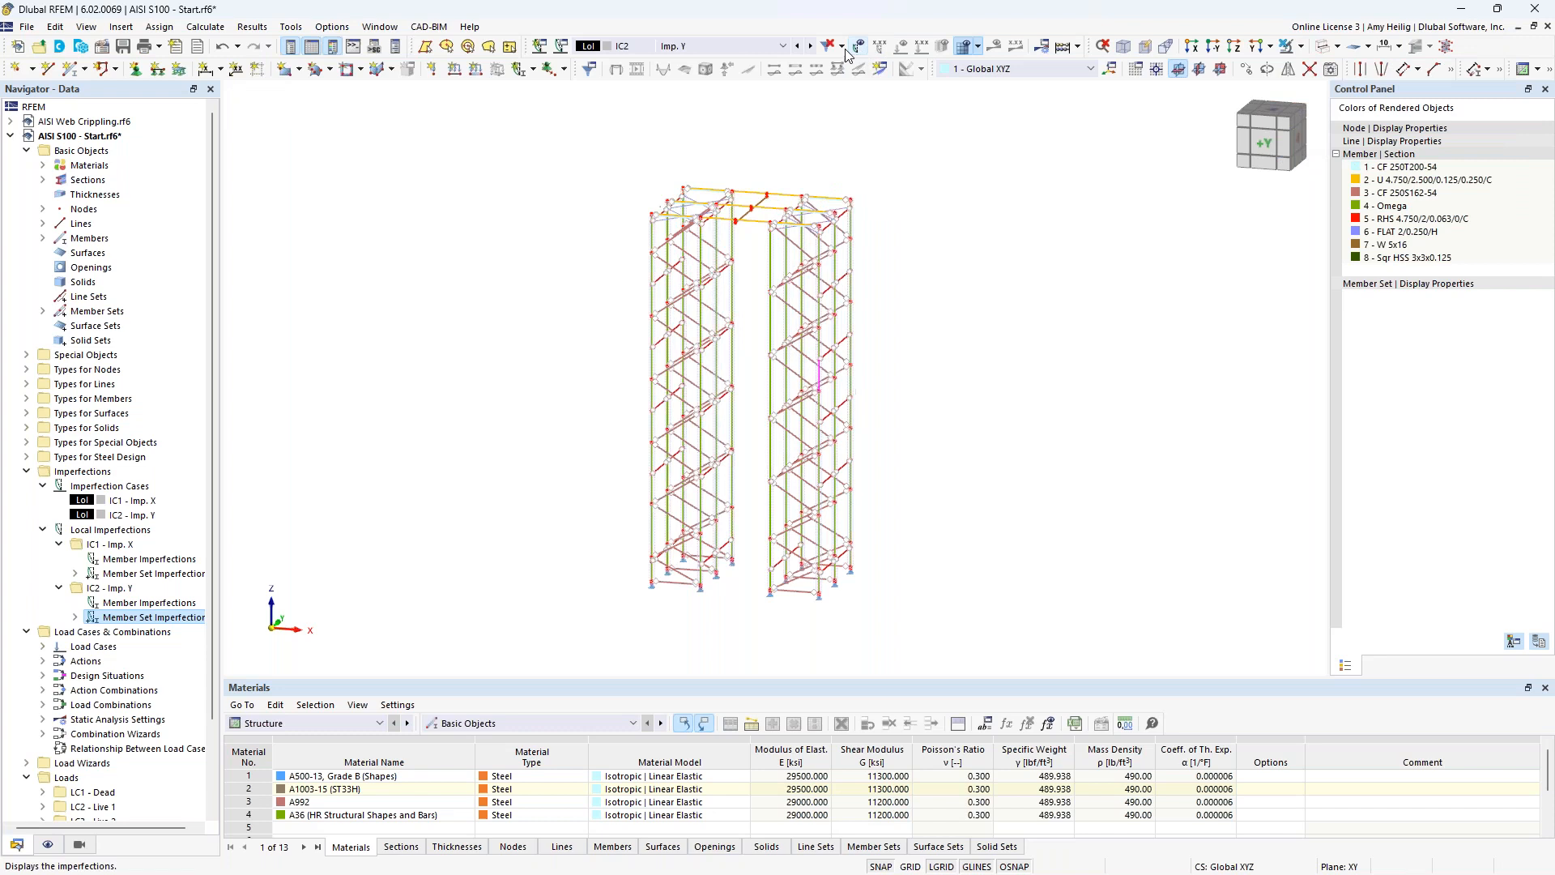
pyautogui.click(782, 47)
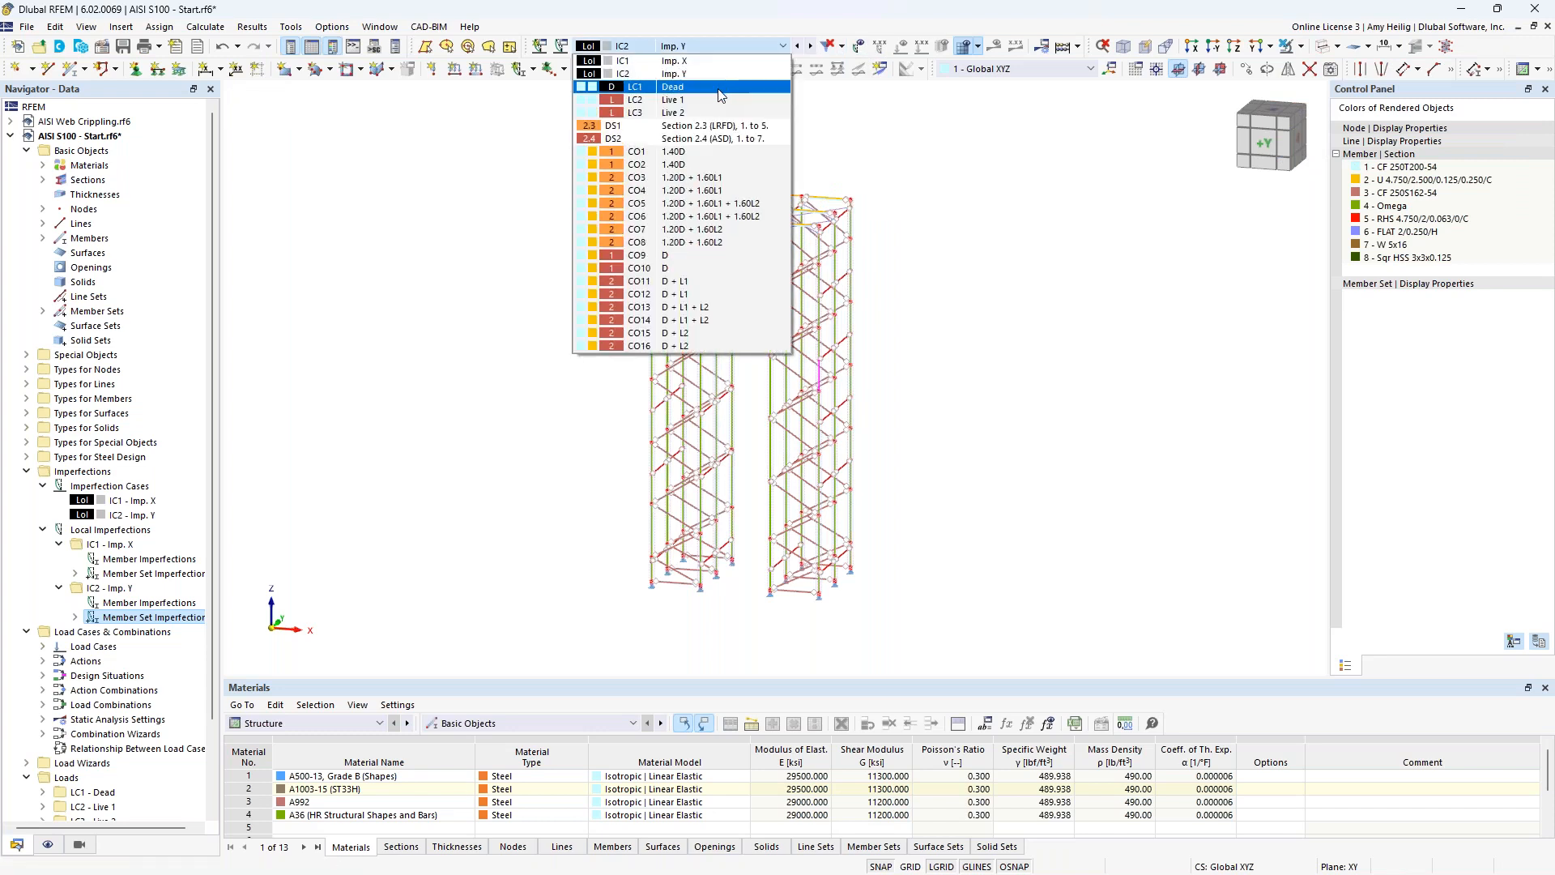
pyautogui.click(720, 87)
# Copy the second-order combination wizard 1 used by design situation DS1 and disable the consideration of imperfection cases in the copy.
pyautogui.click(562, 48)
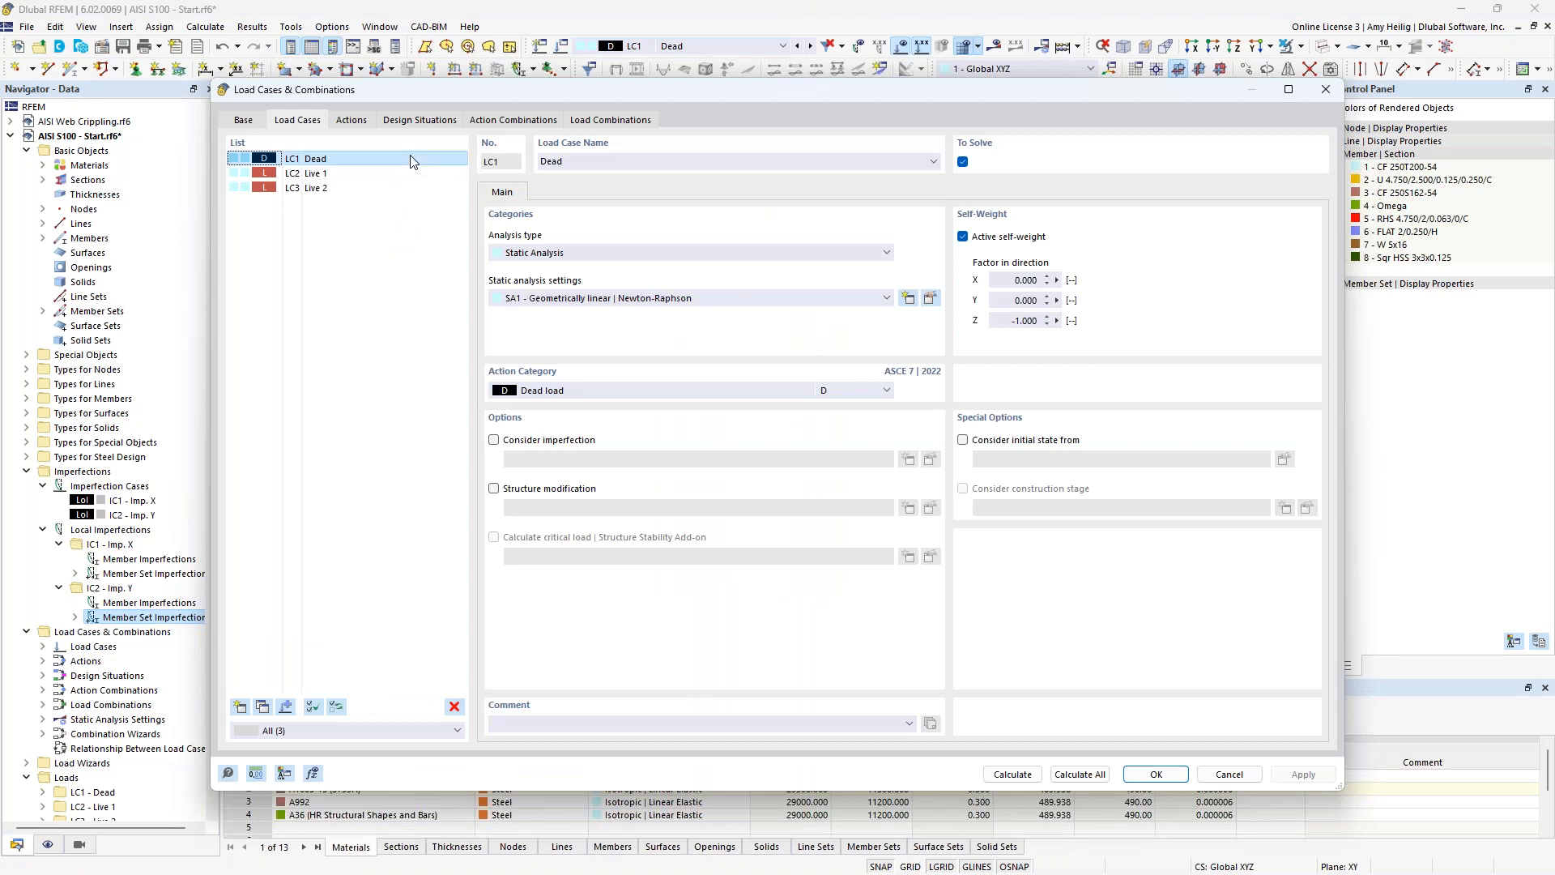
pyautogui.click(418, 121)
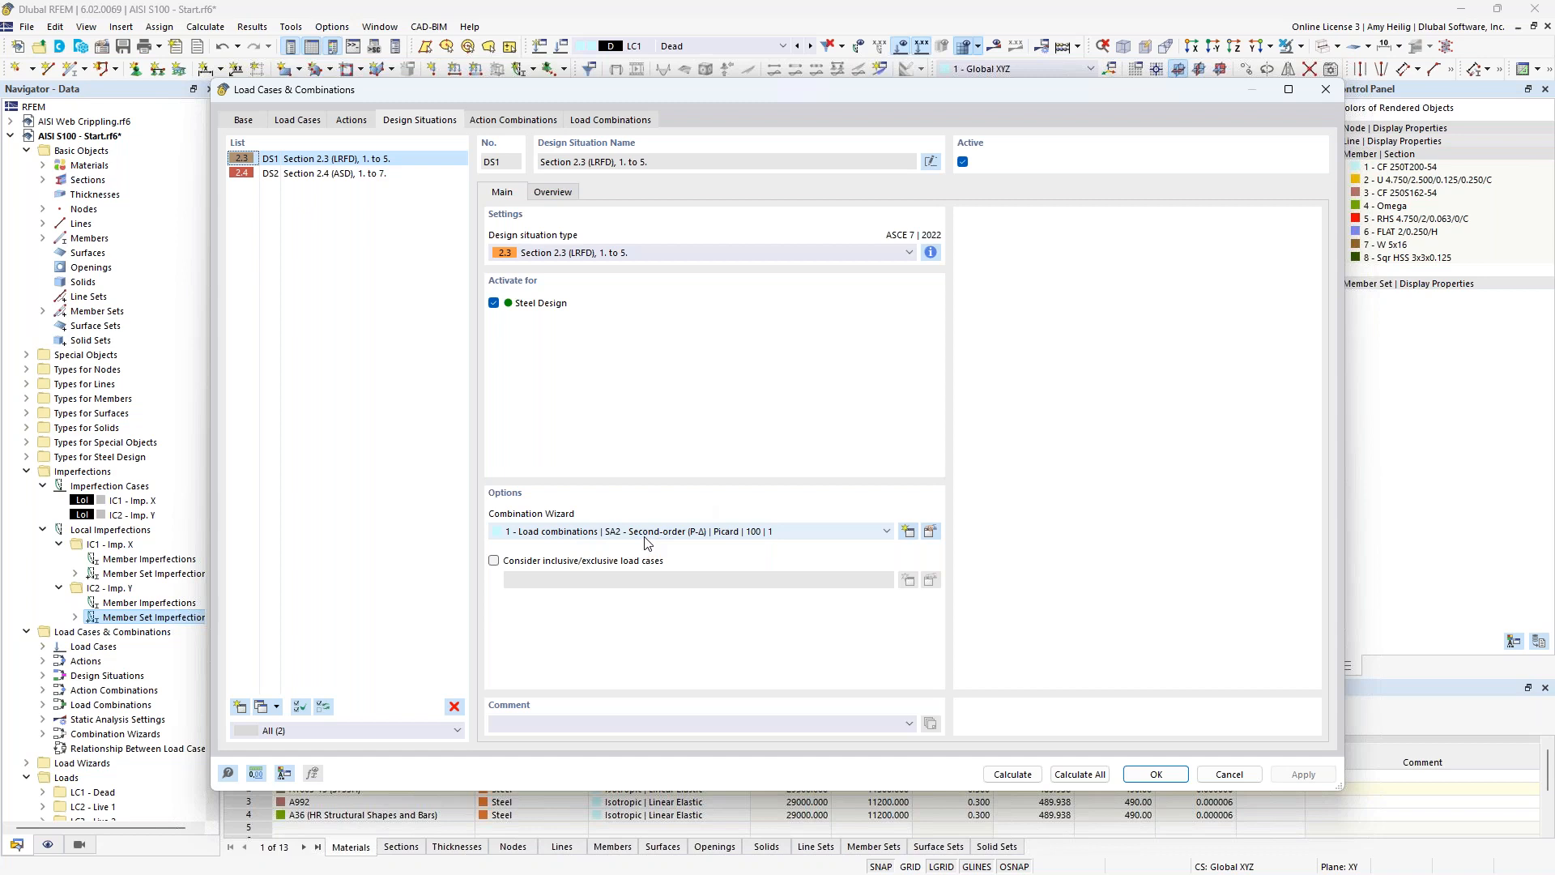
pyautogui.click(930, 535)
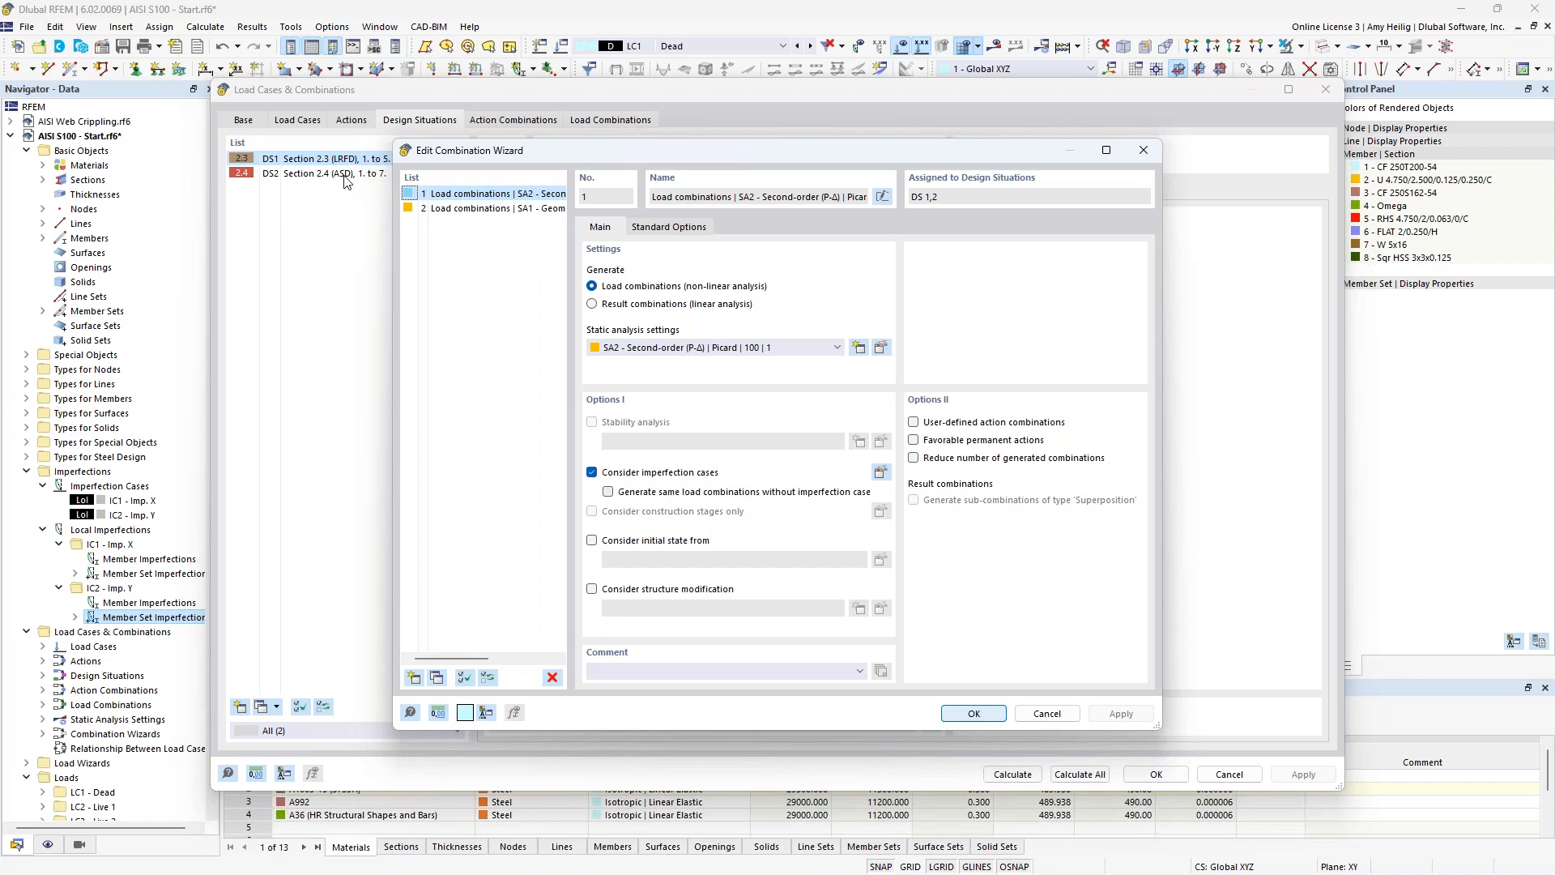
pyautogui.click(438, 679)
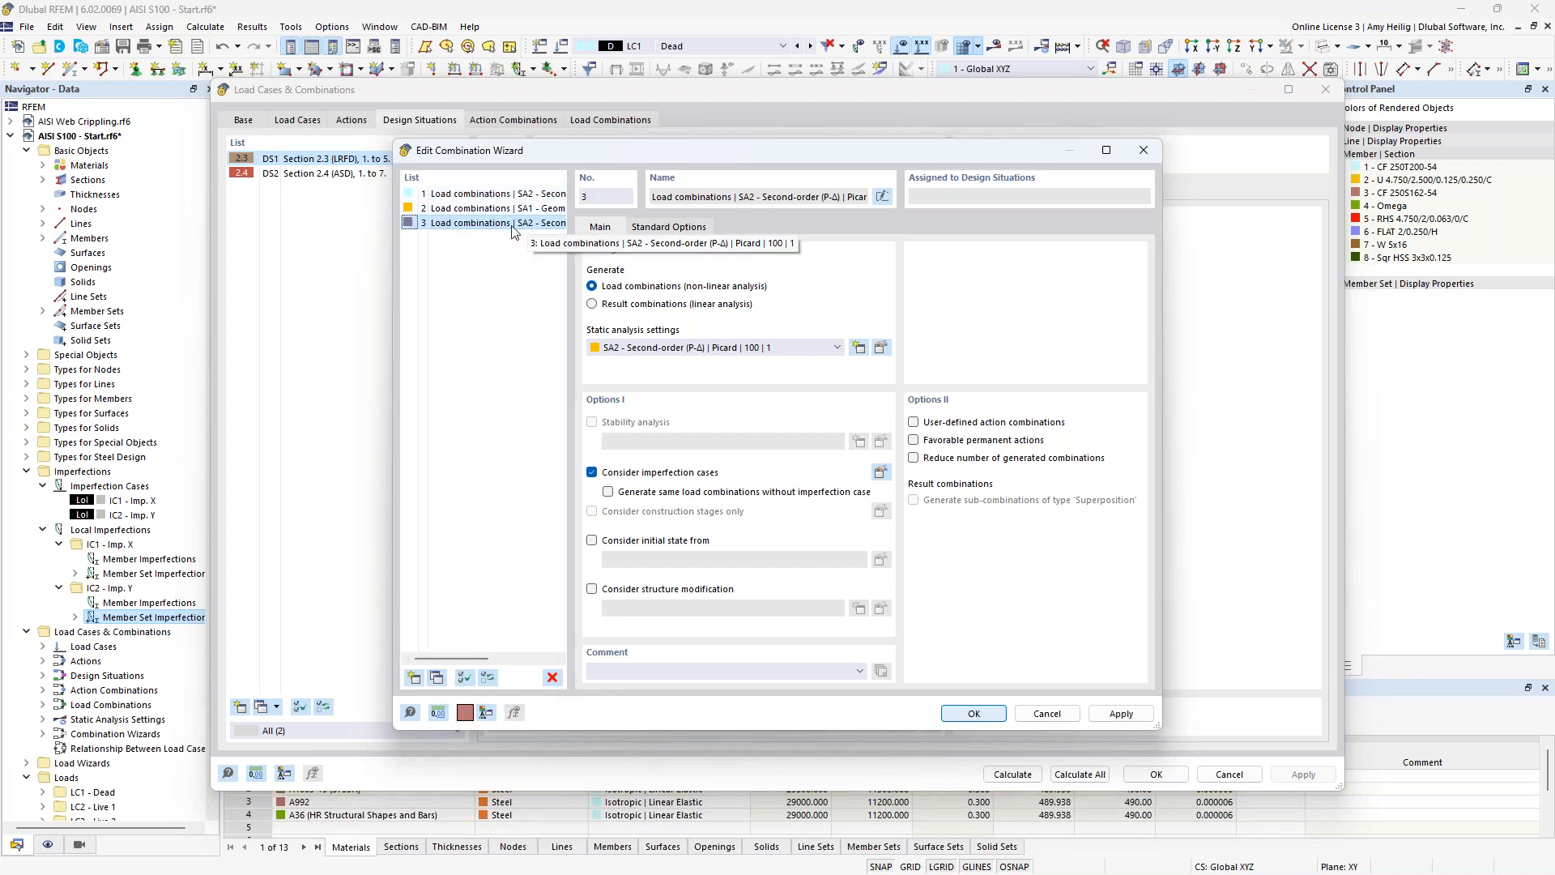
pyautogui.click(592, 473)
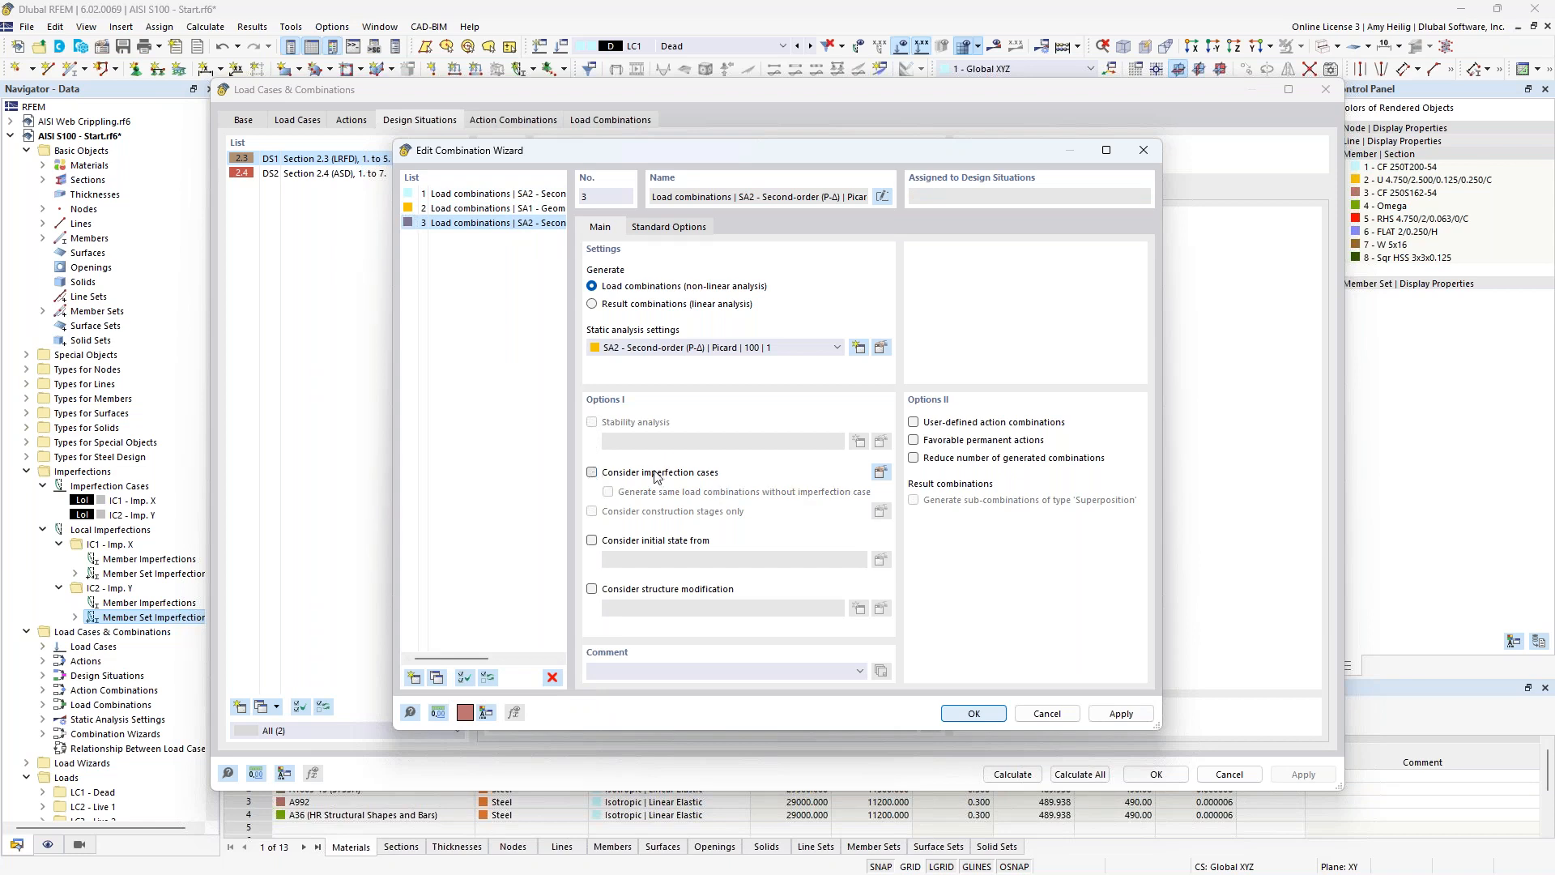
pyautogui.click(968, 712)
# Assign combination wizard 3, Load combinations | SA2 - Second-order (P-Δ), to design situation DS2 Section 2.4 (ASD).
pyautogui.click(375, 174)
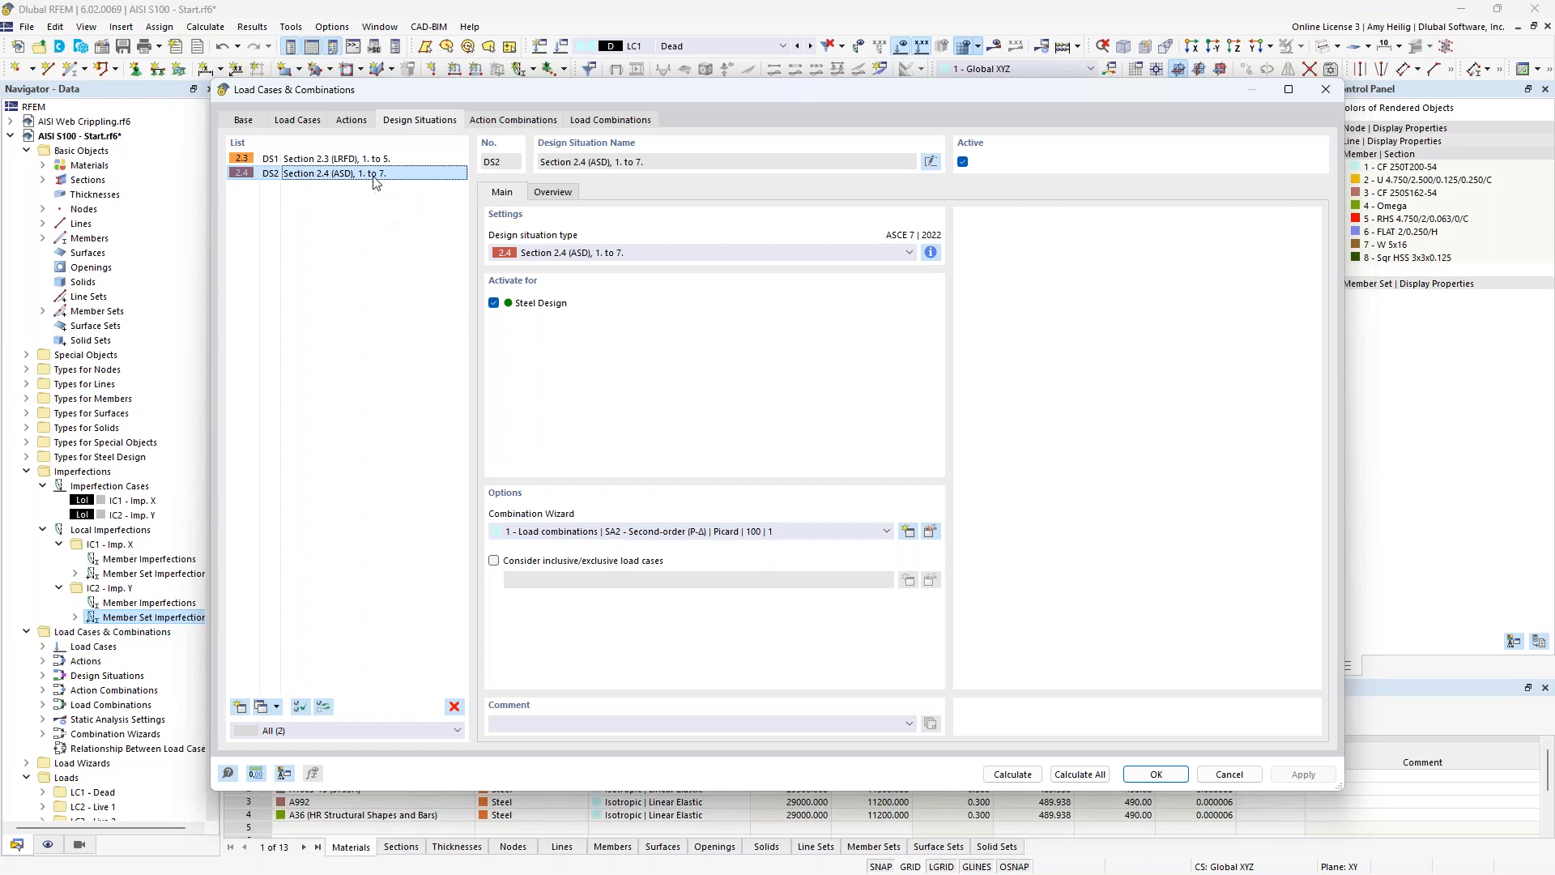
pyautogui.click(669, 534)
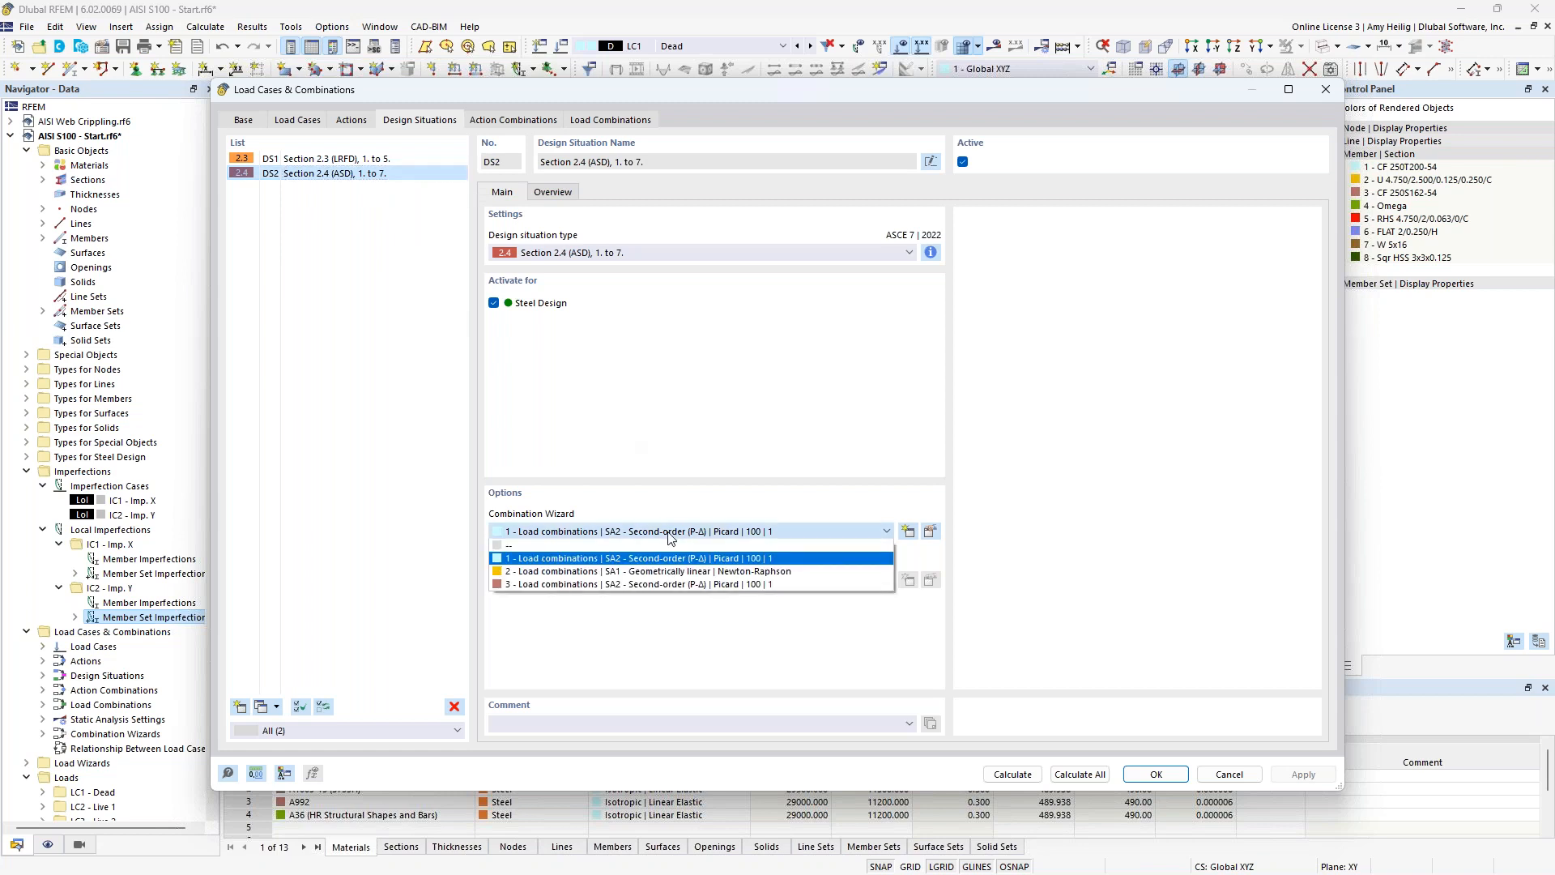
pyautogui.click(669, 584)
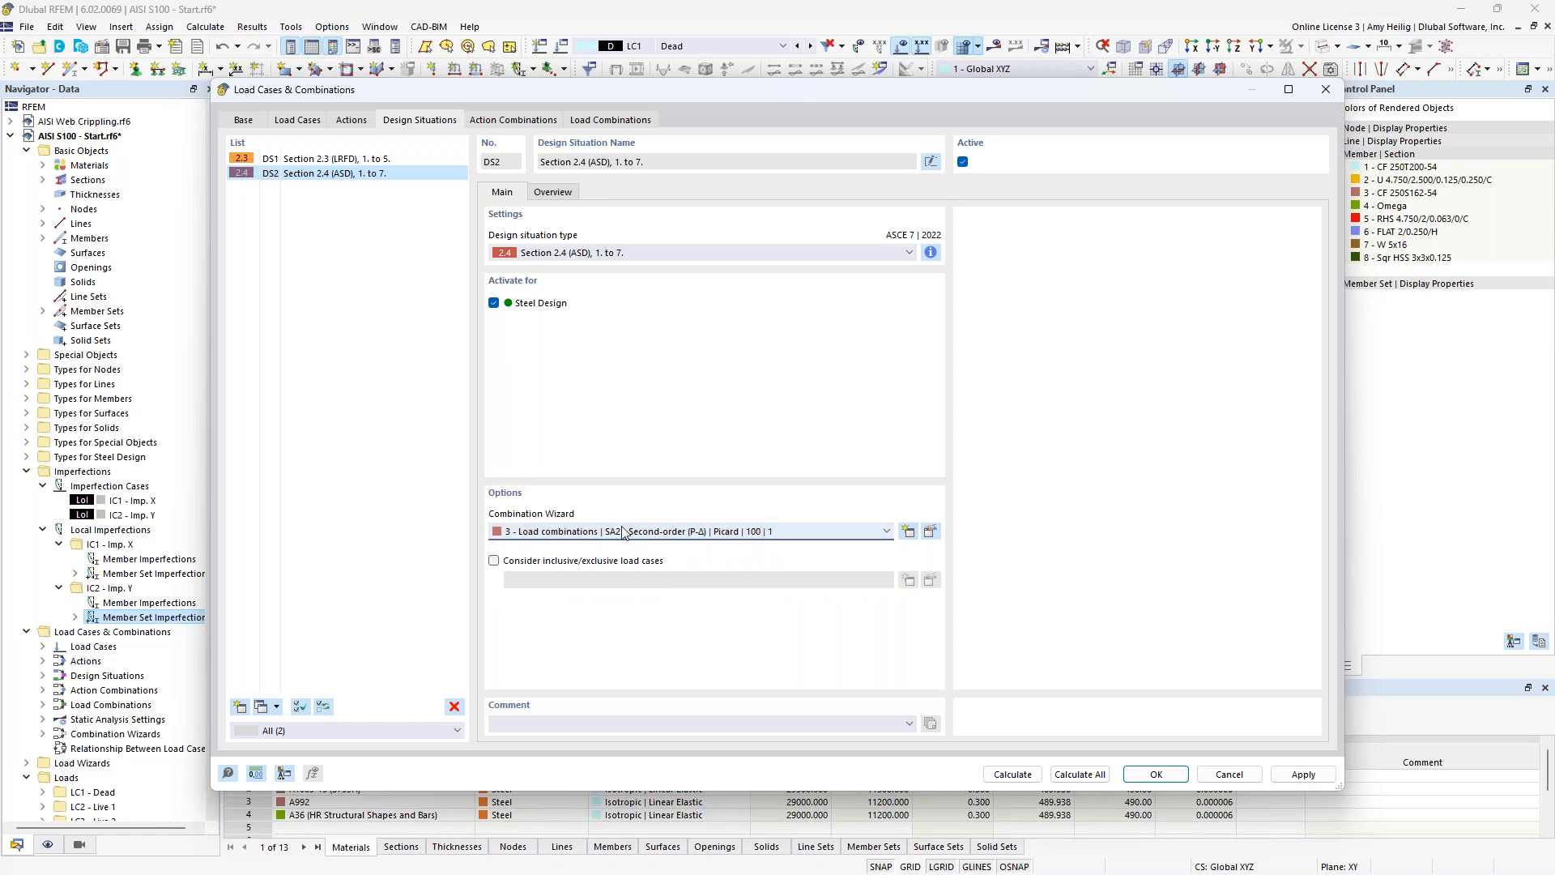
# Generate the load combinations and examine the imperfection setting of CO1-CO4 for LRFD and CO9-CO12 for ASD.
pyautogui.click(613, 122)
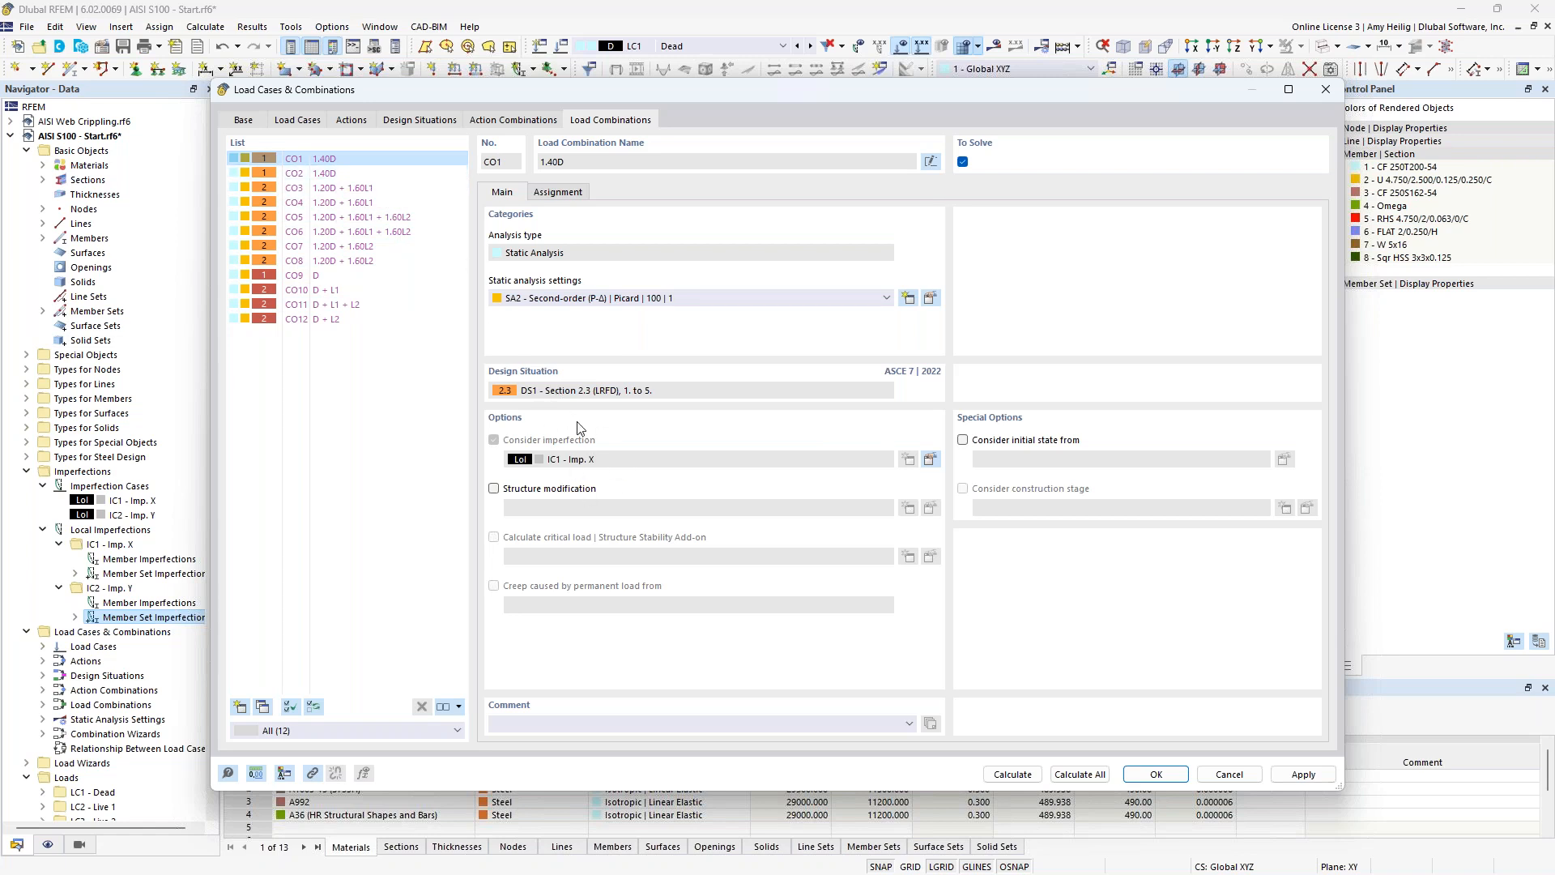
pyautogui.click(325, 175)
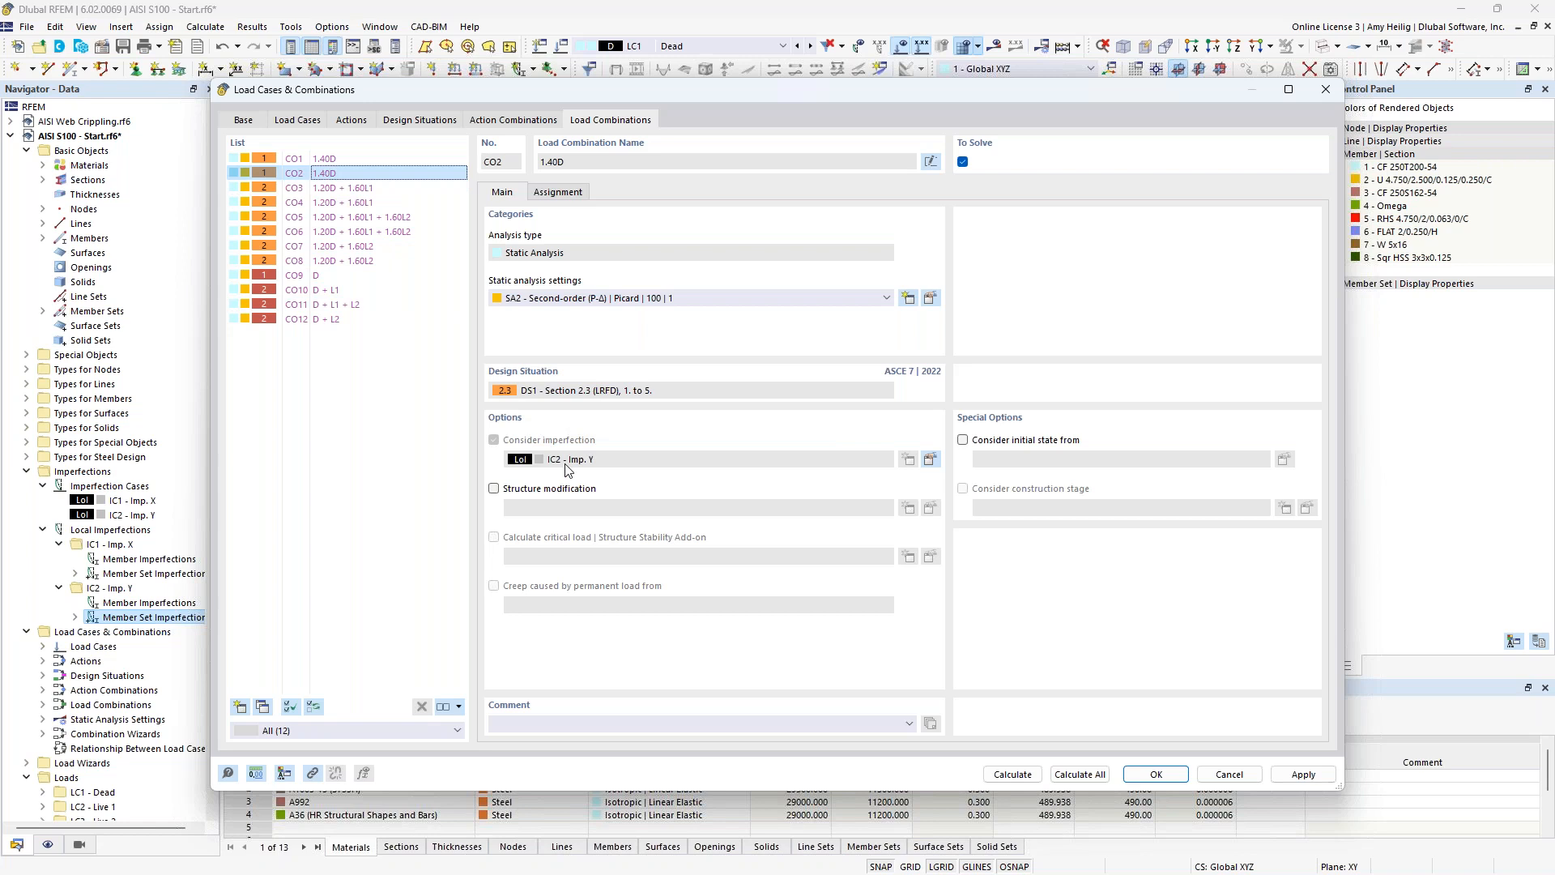
pyautogui.click(374, 191)
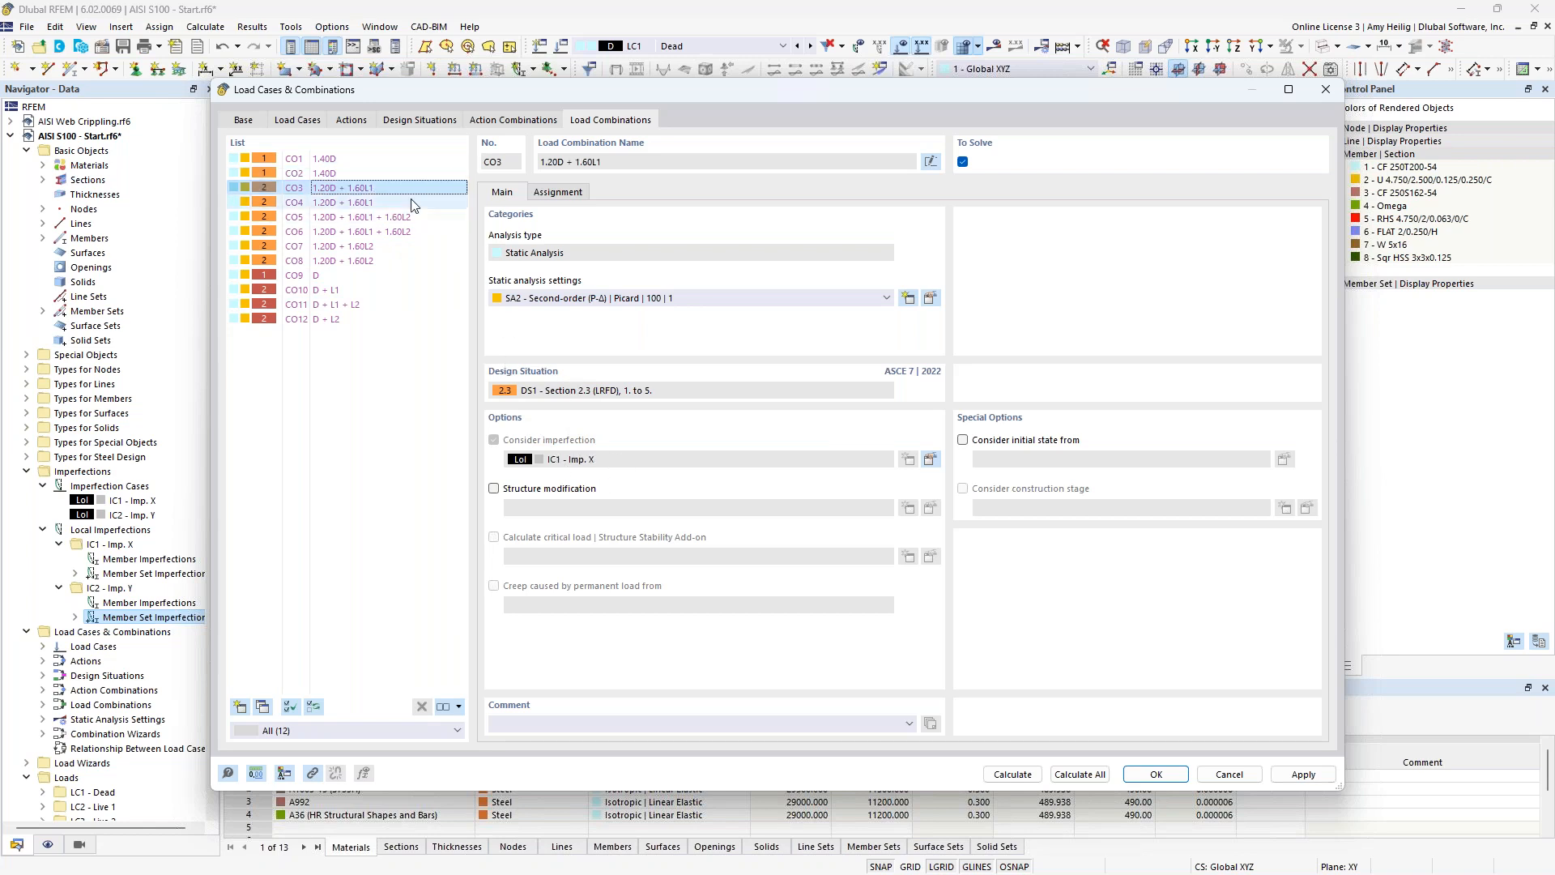
pyautogui.click(381, 202)
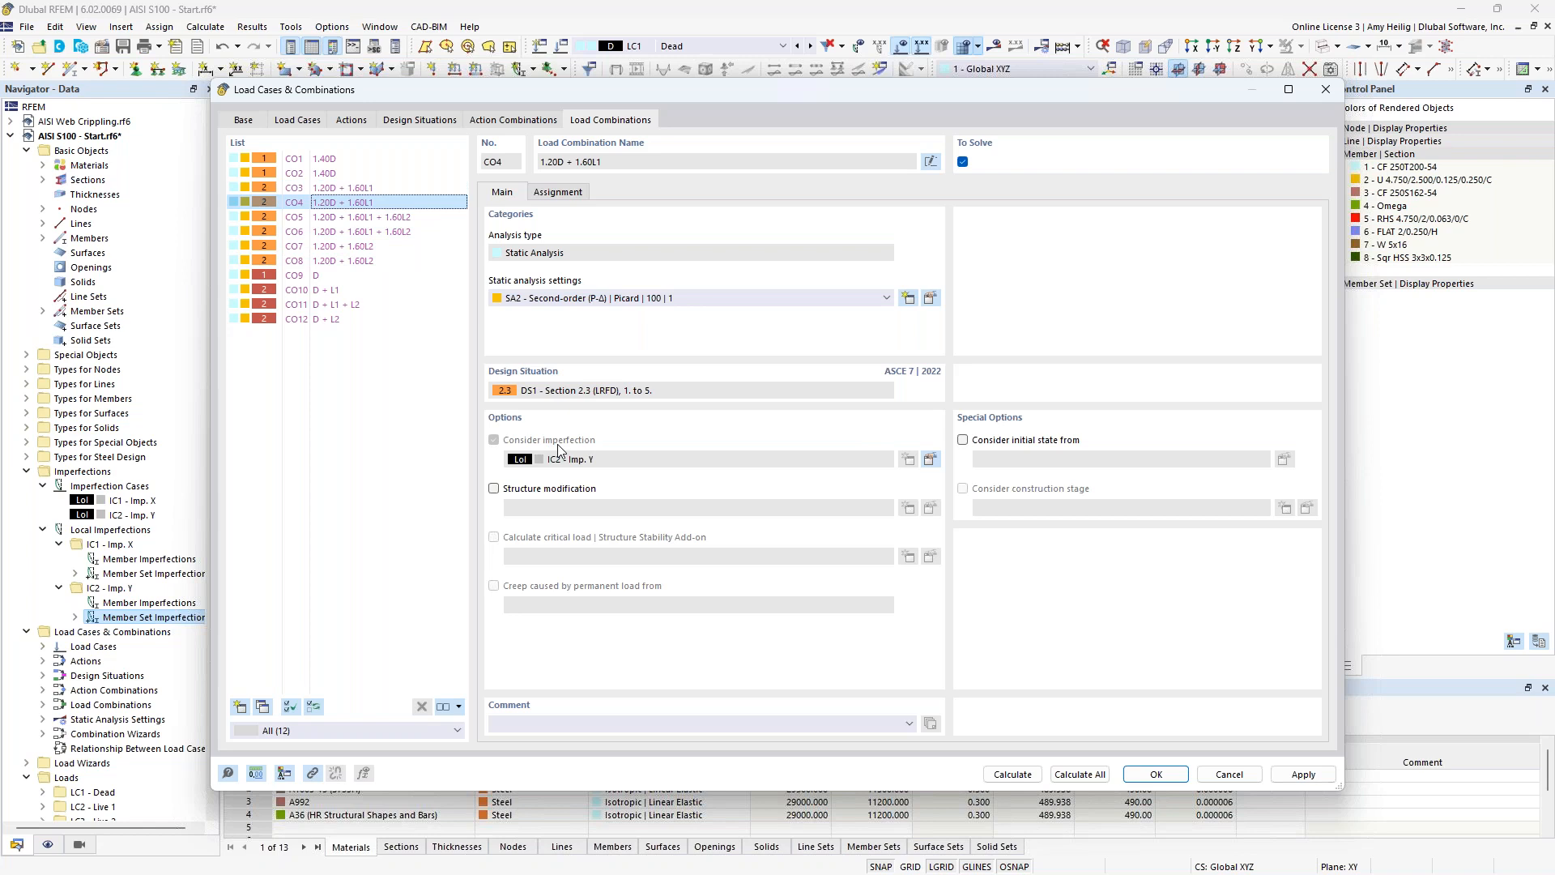
pyautogui.click(322, 279)
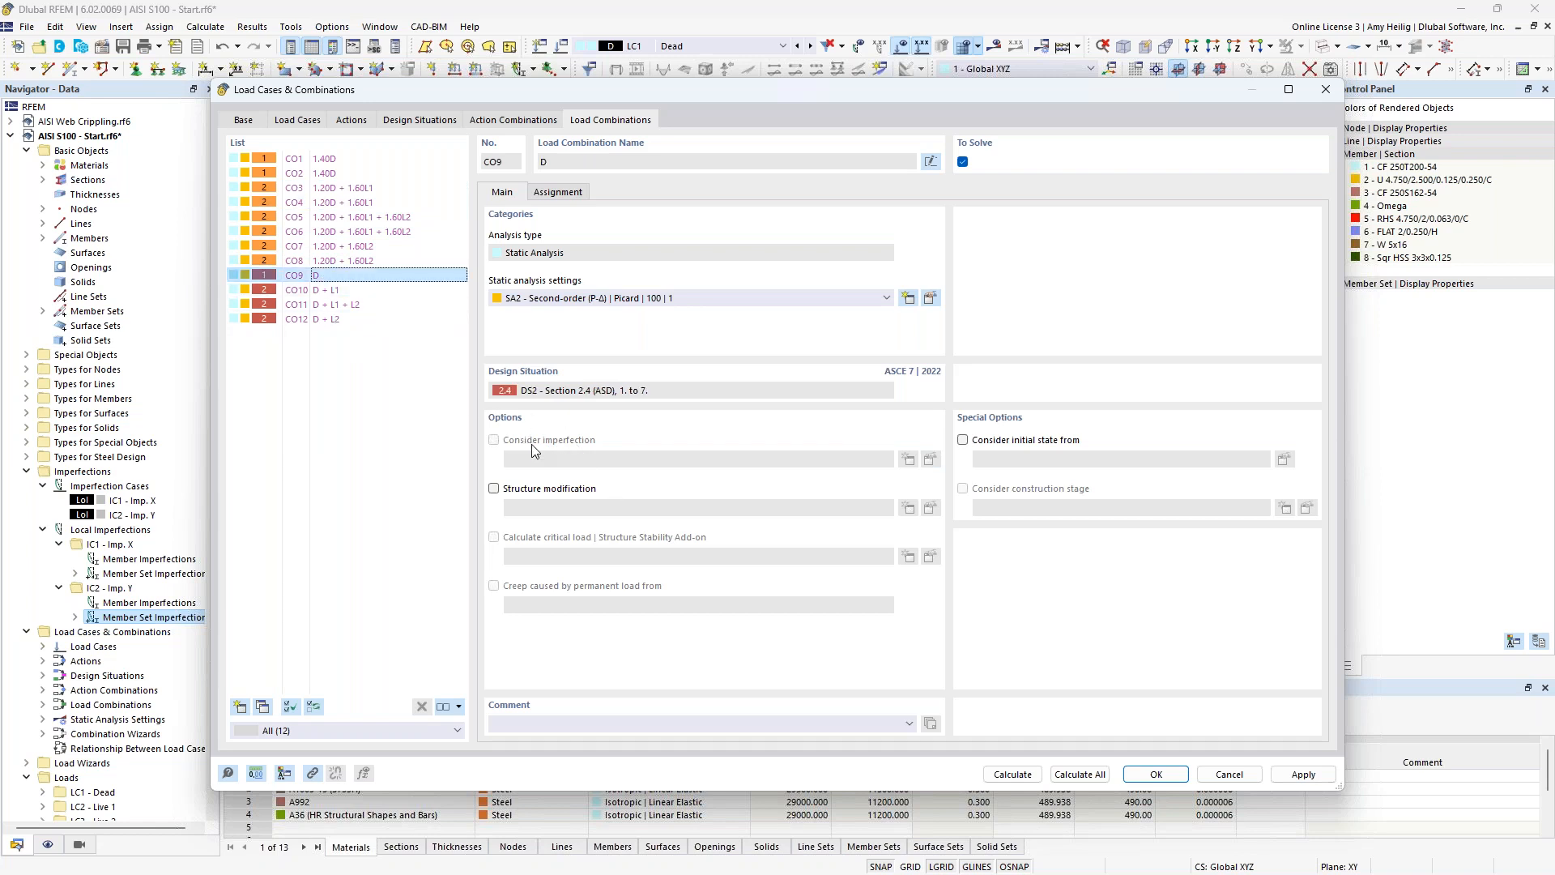
pyautogui.click(354, 291)
pyautogui.click(352, 306)
pyautogui.click(349, 320)
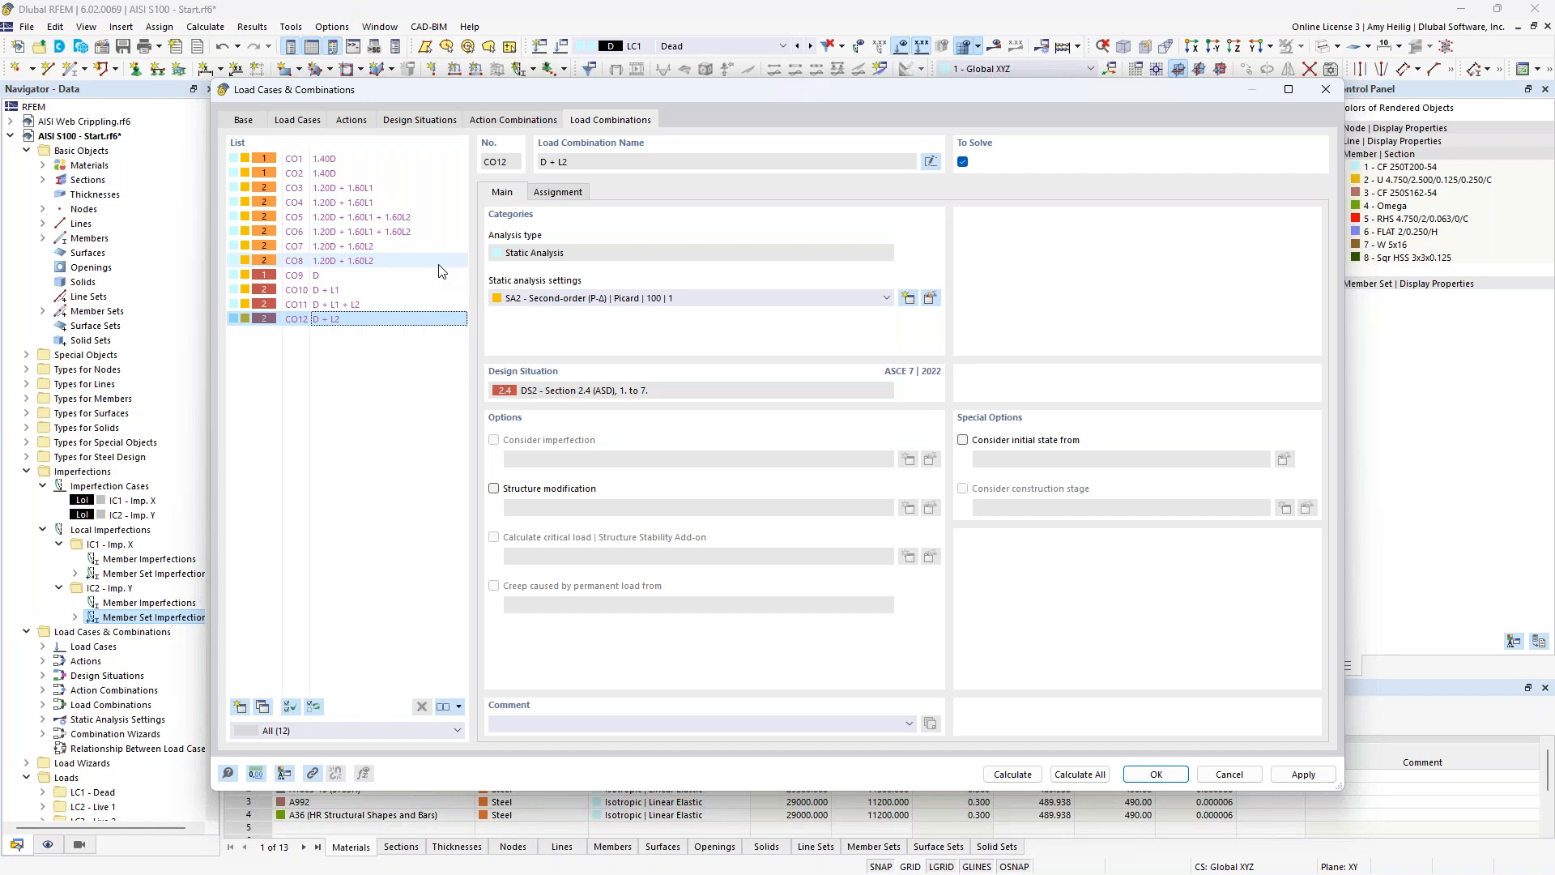
# Enable structure modification in combination wizard 1 of design situation DS1 Section 2.3 (LRFD) and start a new structure modification.
pyautogui.click(414, 122)
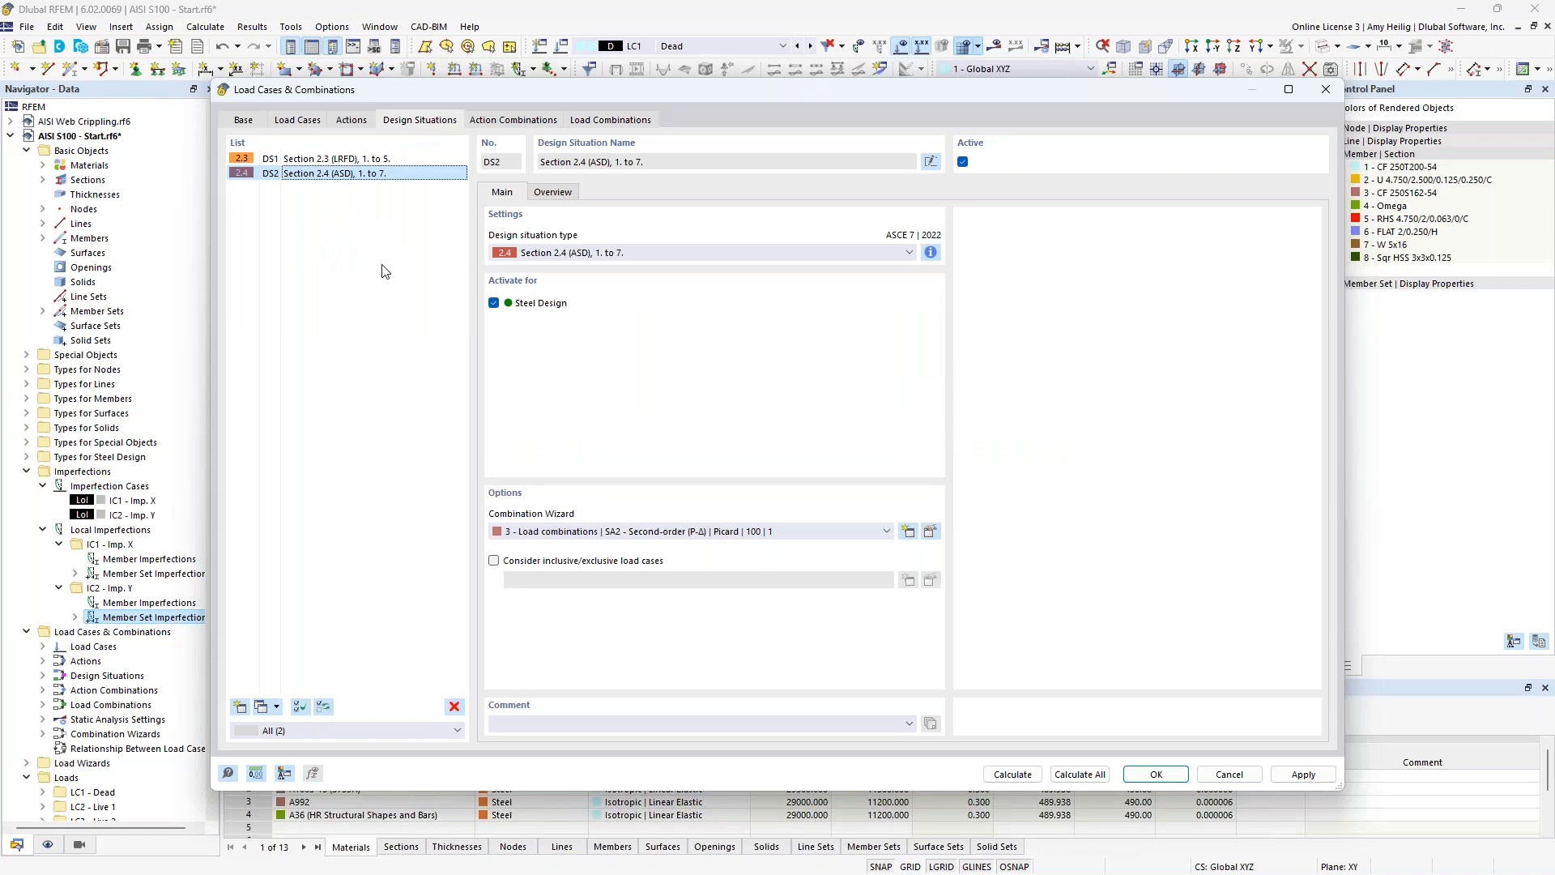
pyautogui.click(372, 161)
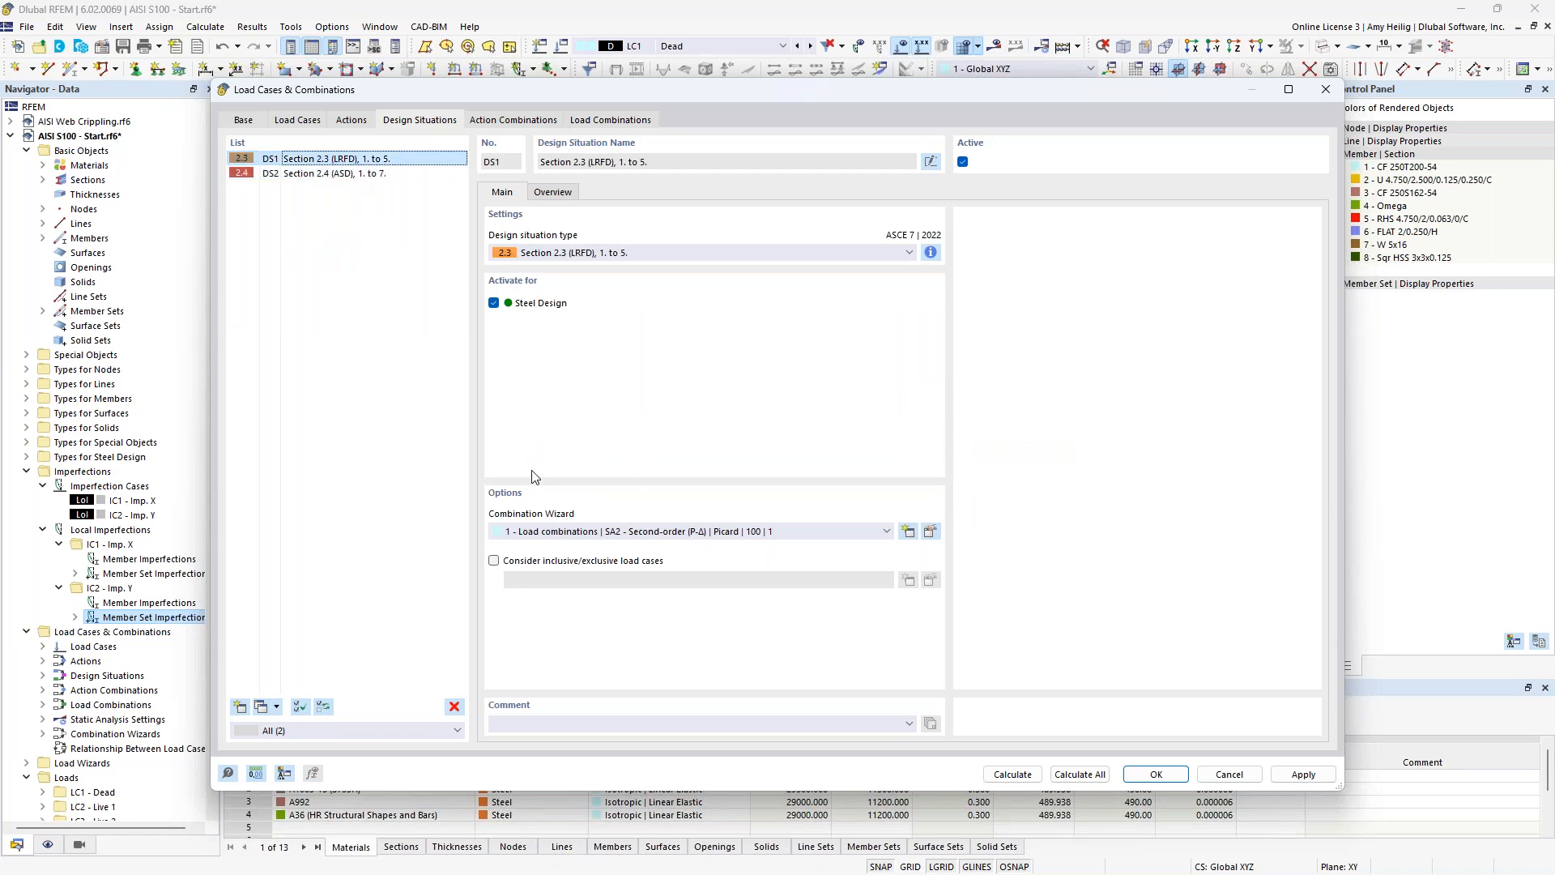
pyautogui.click(929, 531)
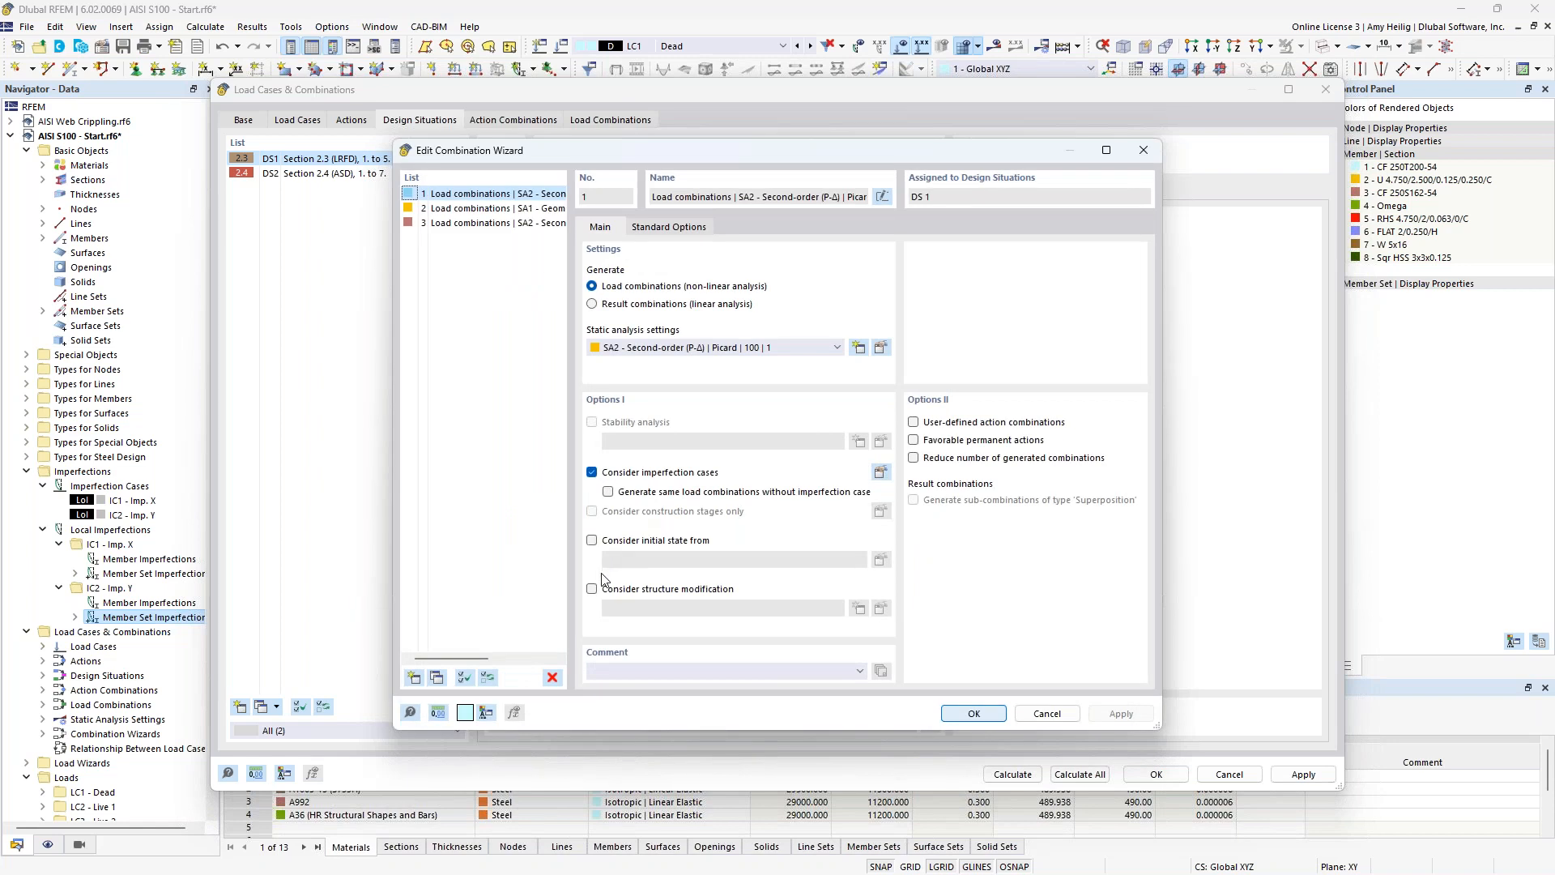
pyautogui.click(592, 589)
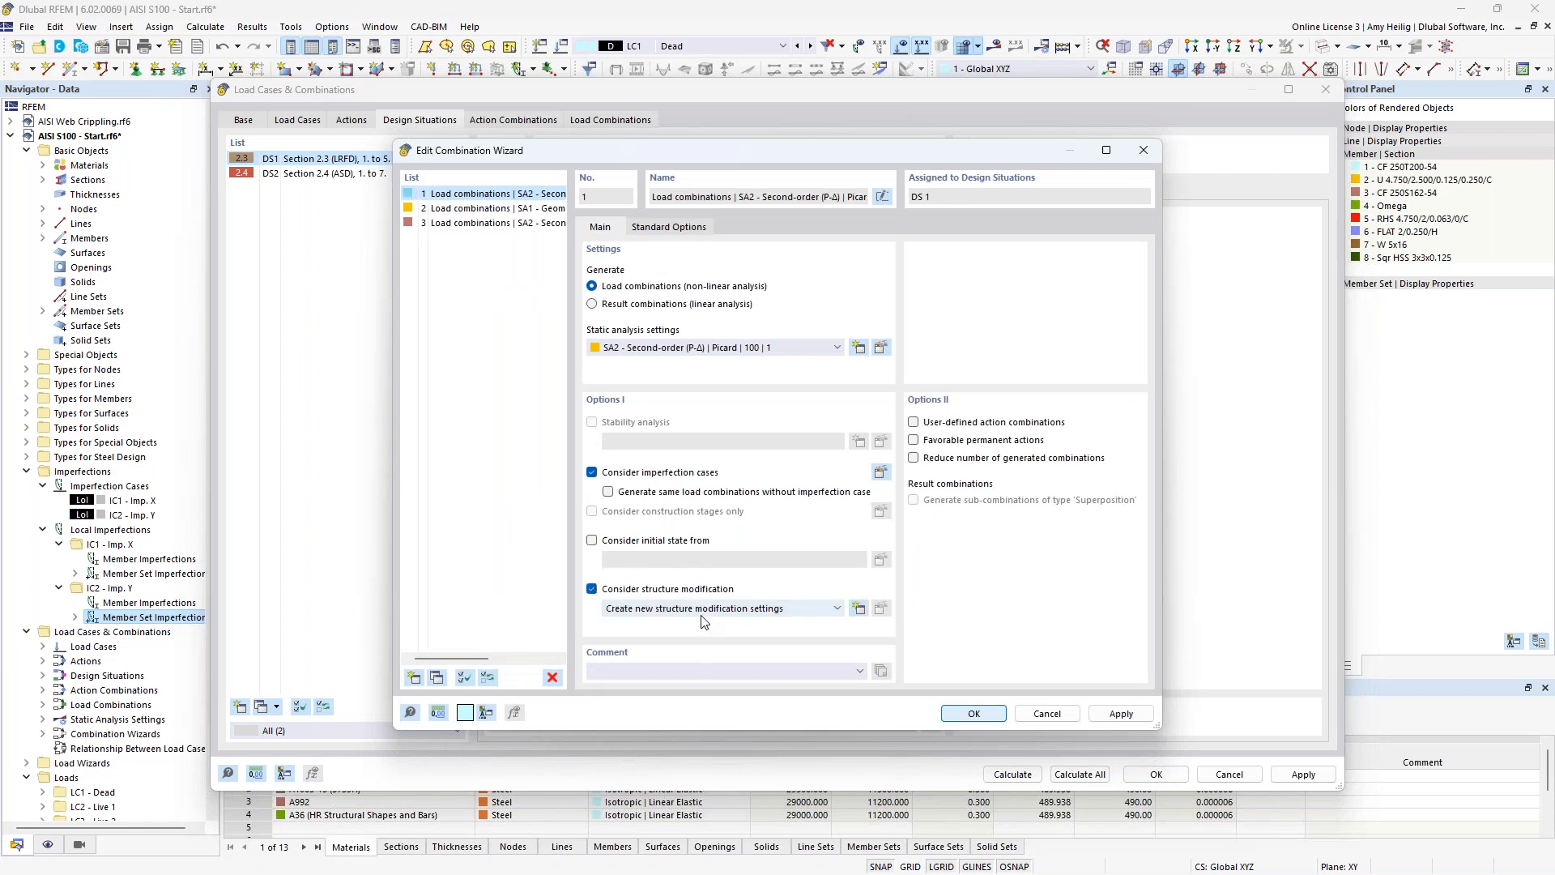
pyautogui.click(859, 608)
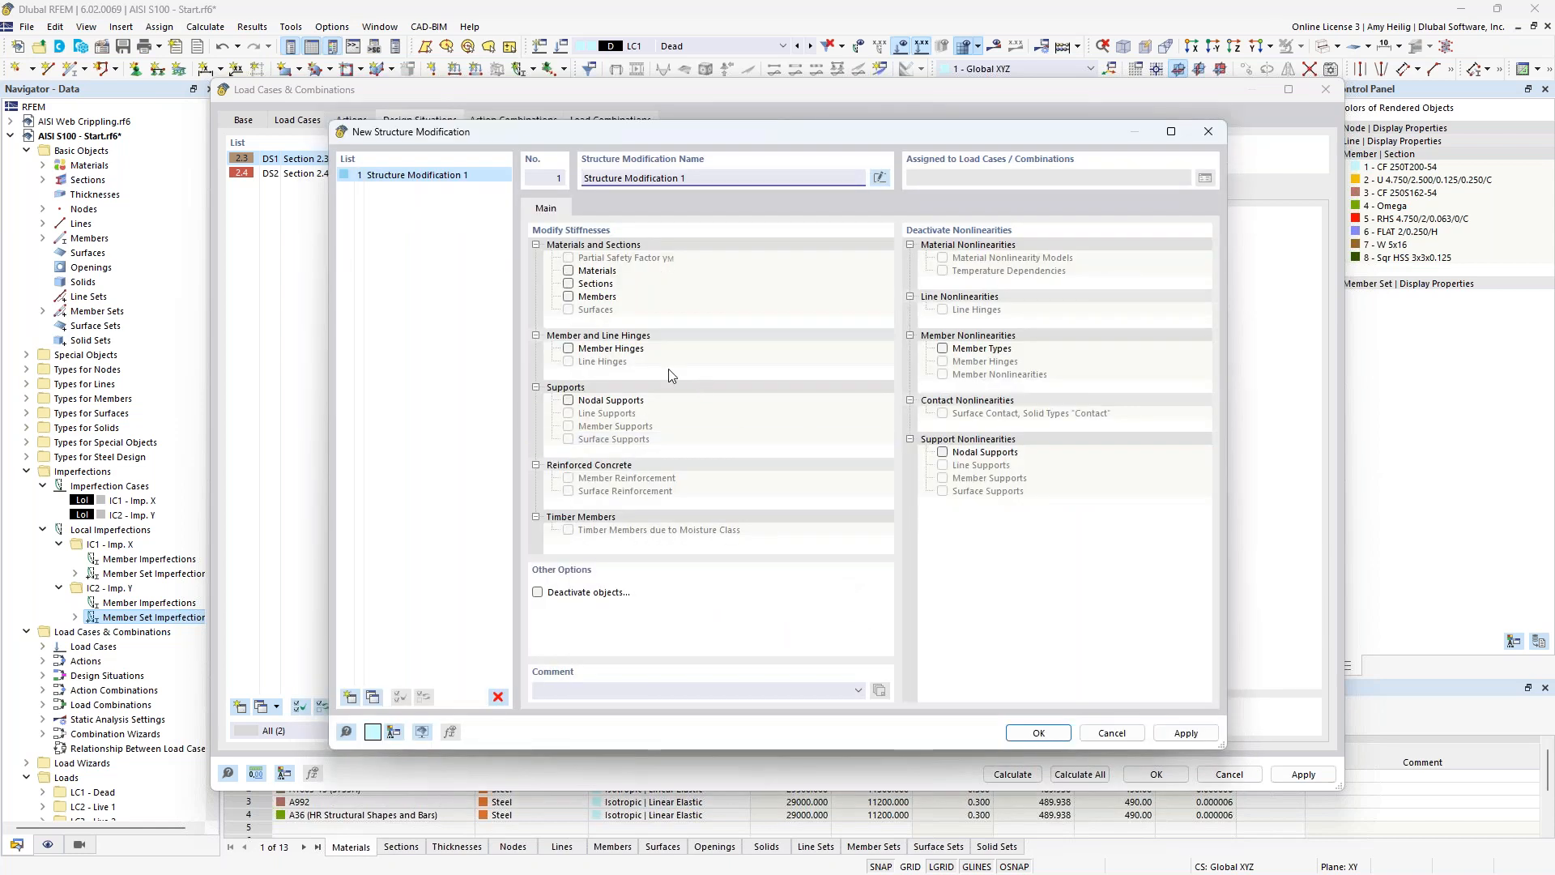
# Activate member stiffness modification and create one of type AISI S100-16 C1.1.1.3 | Steel Structures with iterative τb and the LRFD design method.
pyautogui.click(568, 296)
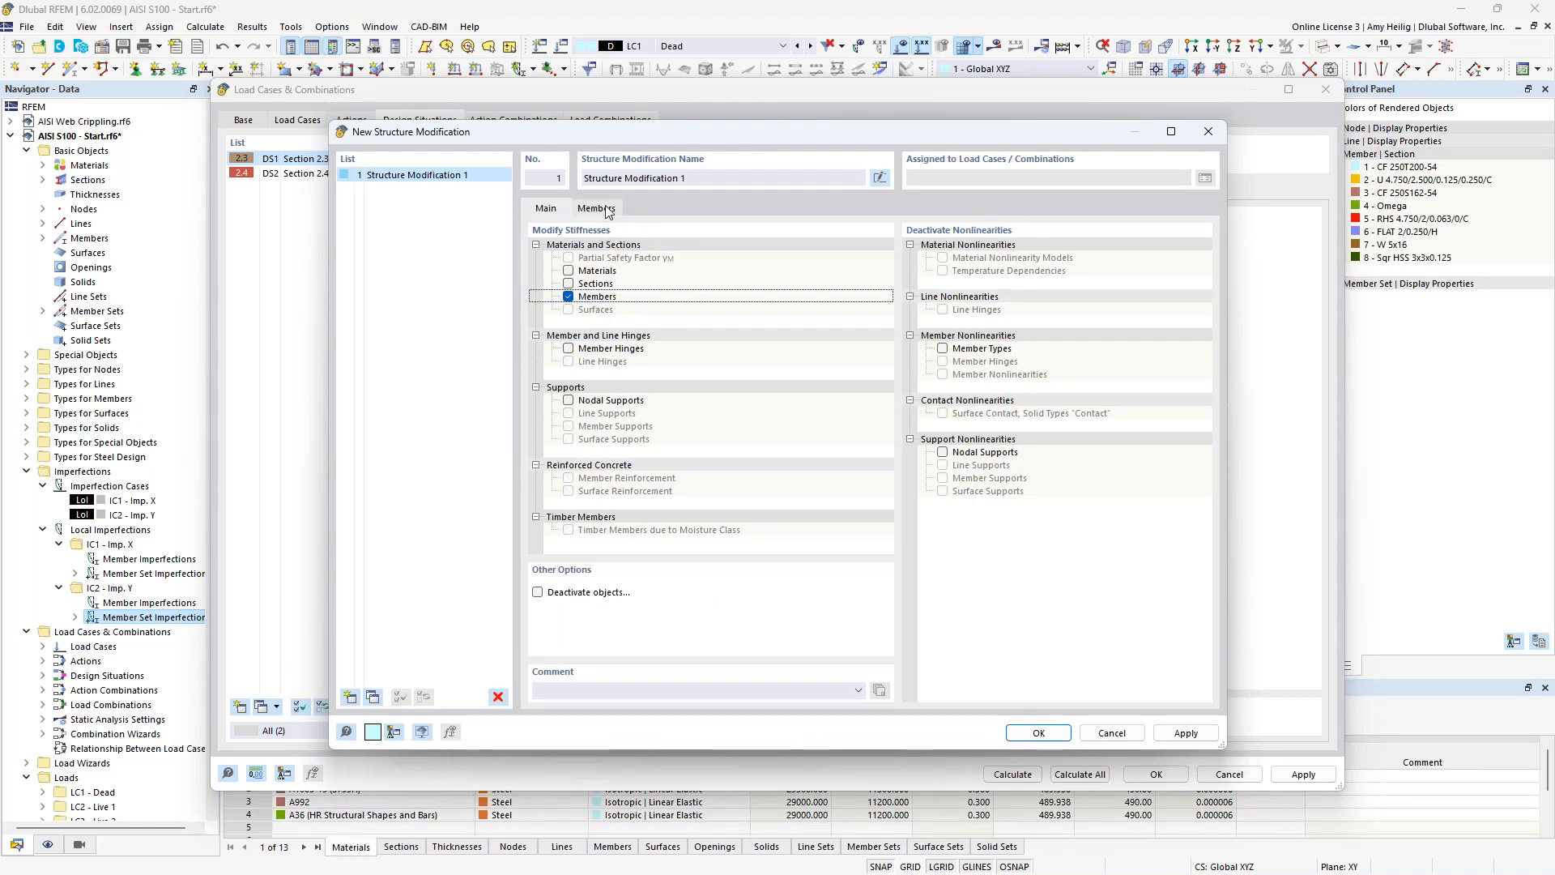
pyautogui.click(607, 210)
pyautogui.click(688, 263)
pyautogui.click(746, 266)
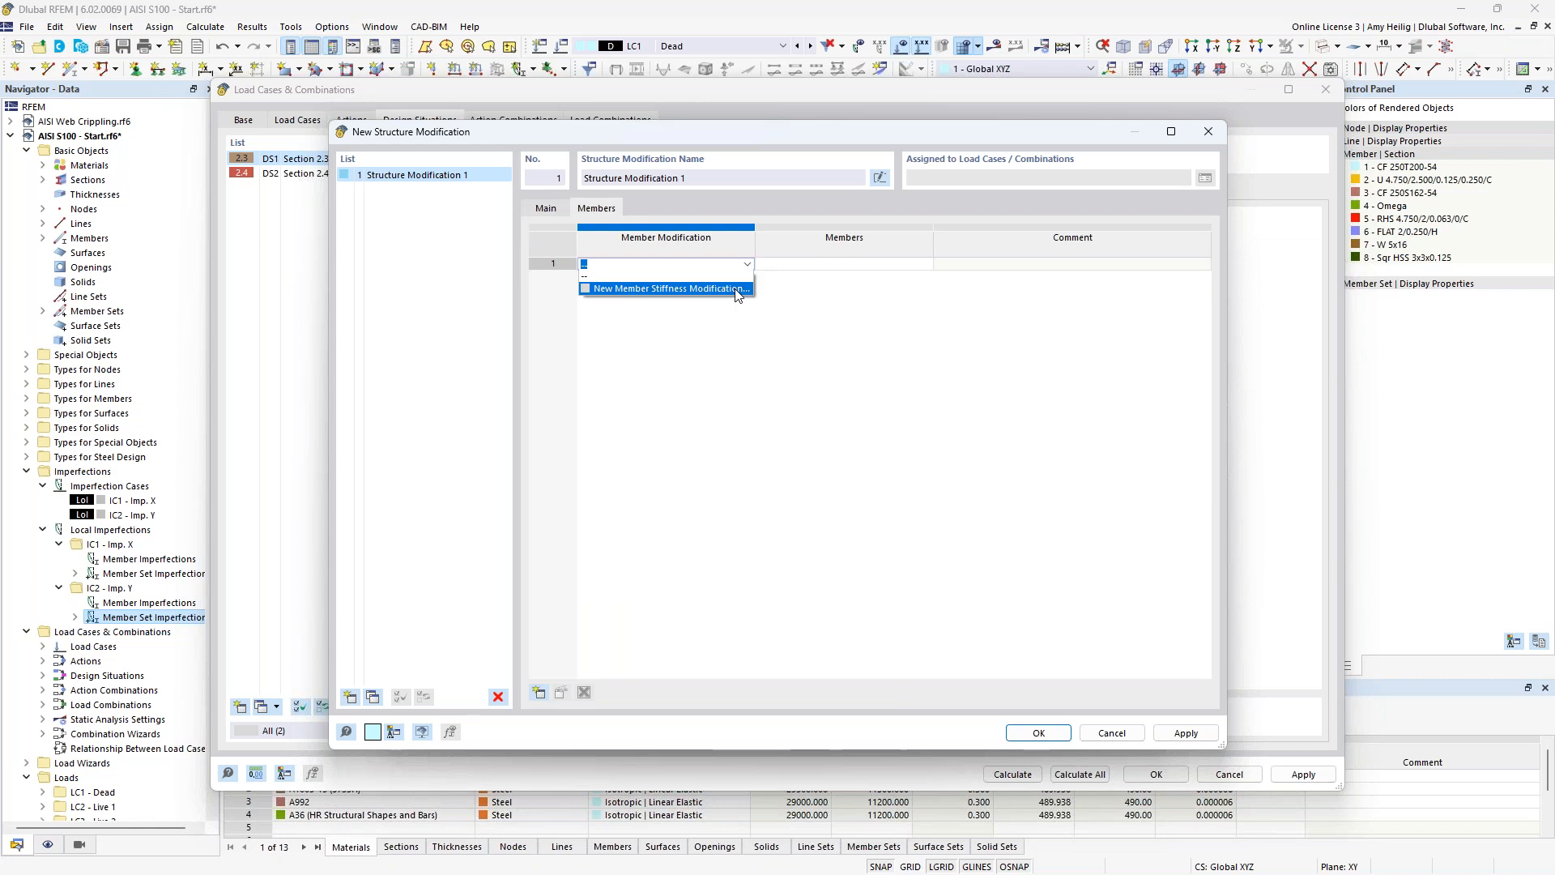
pyautogui.click(738, 289)
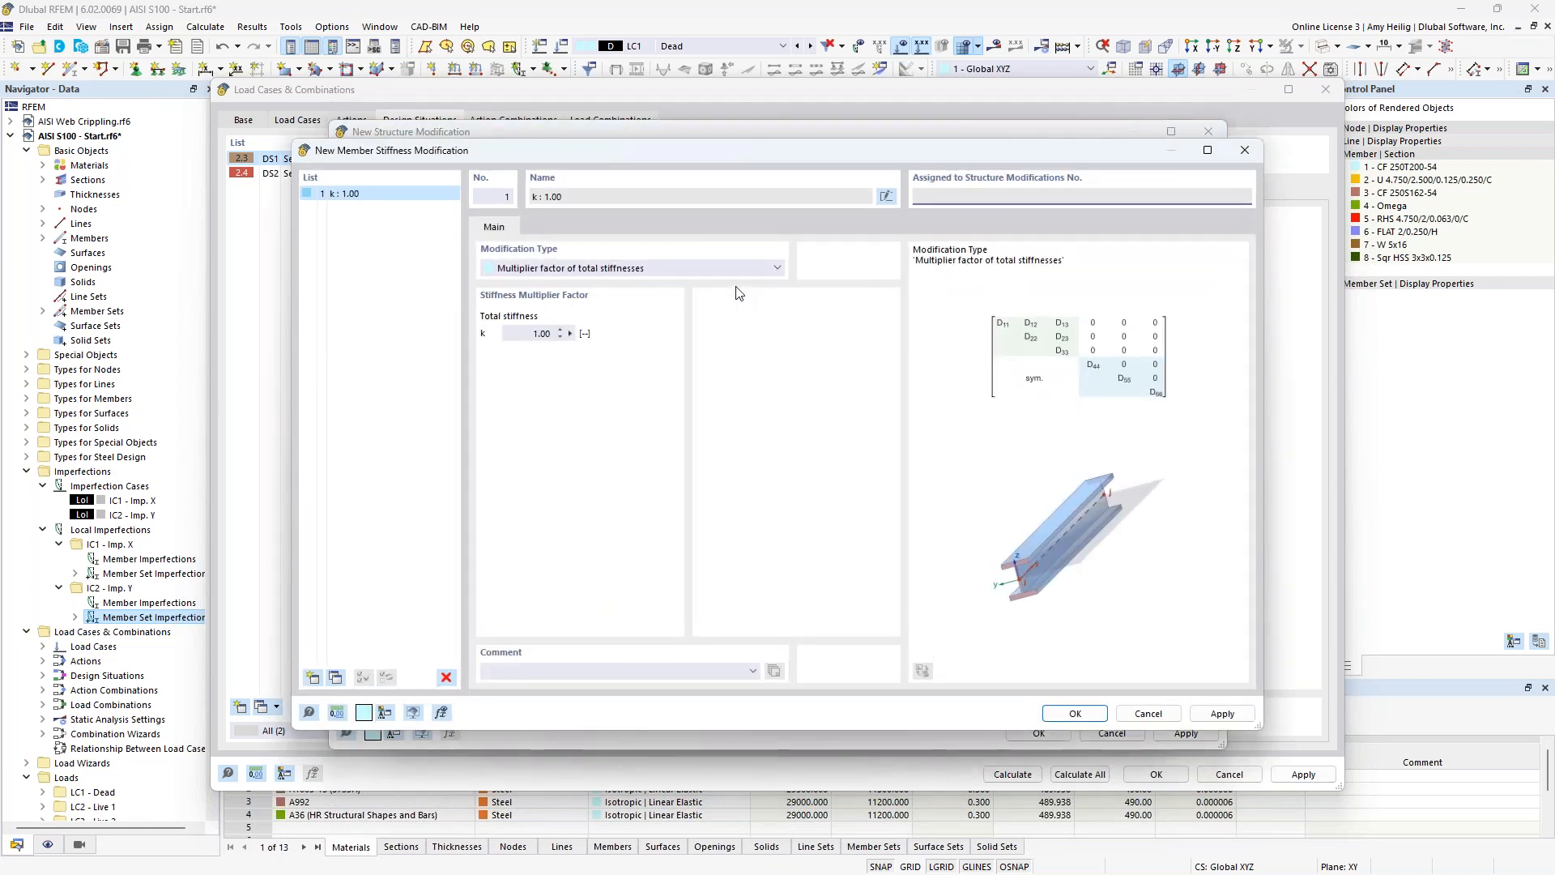
pyautogui.click(741, 269)
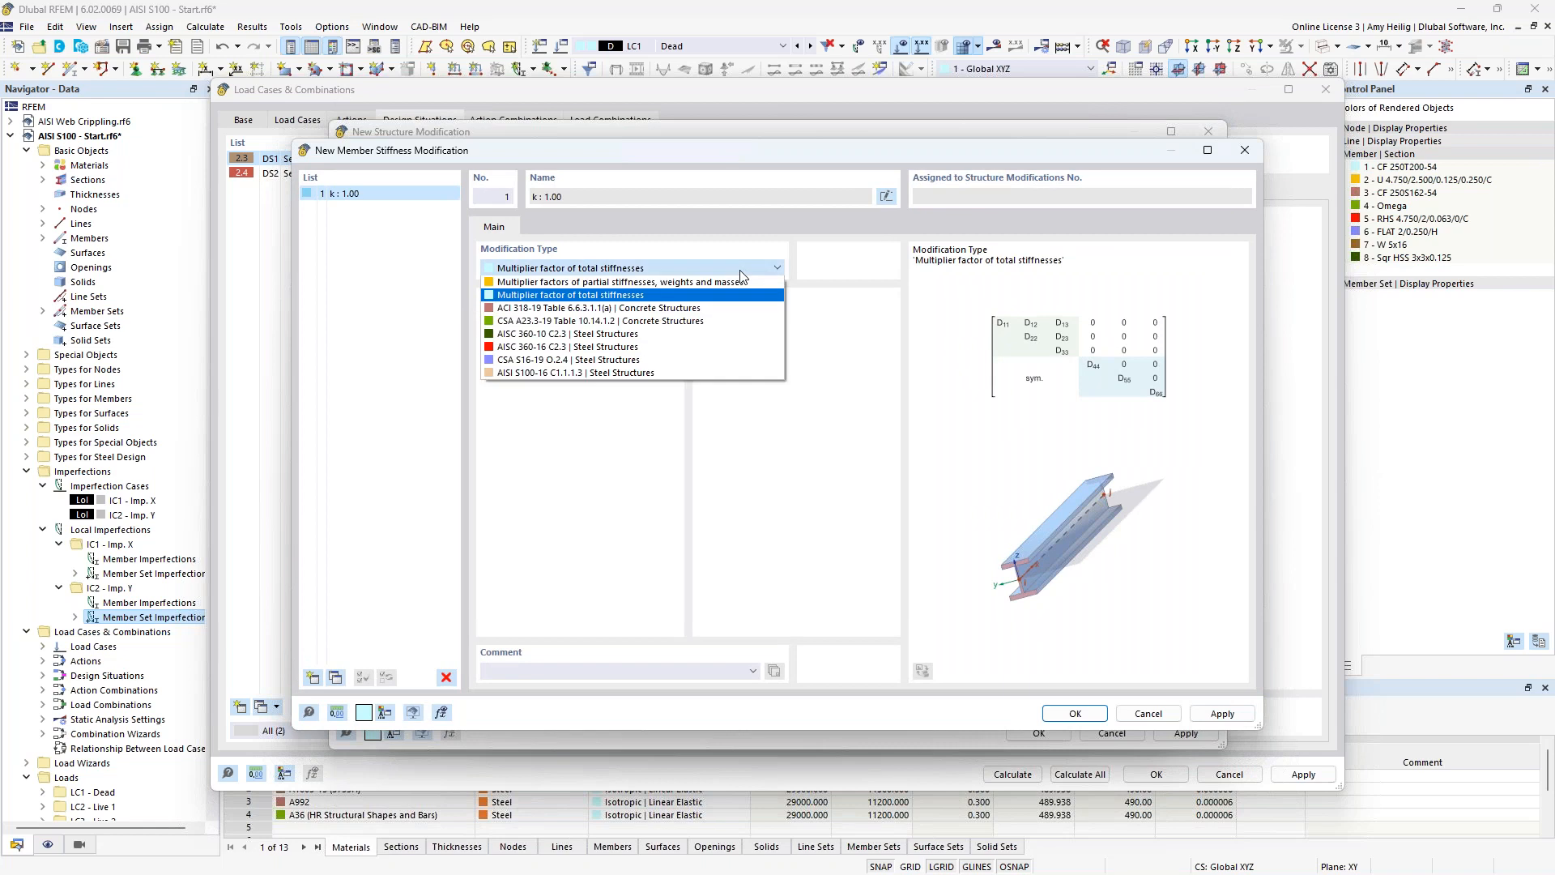
pyautogui.click(681, 369)
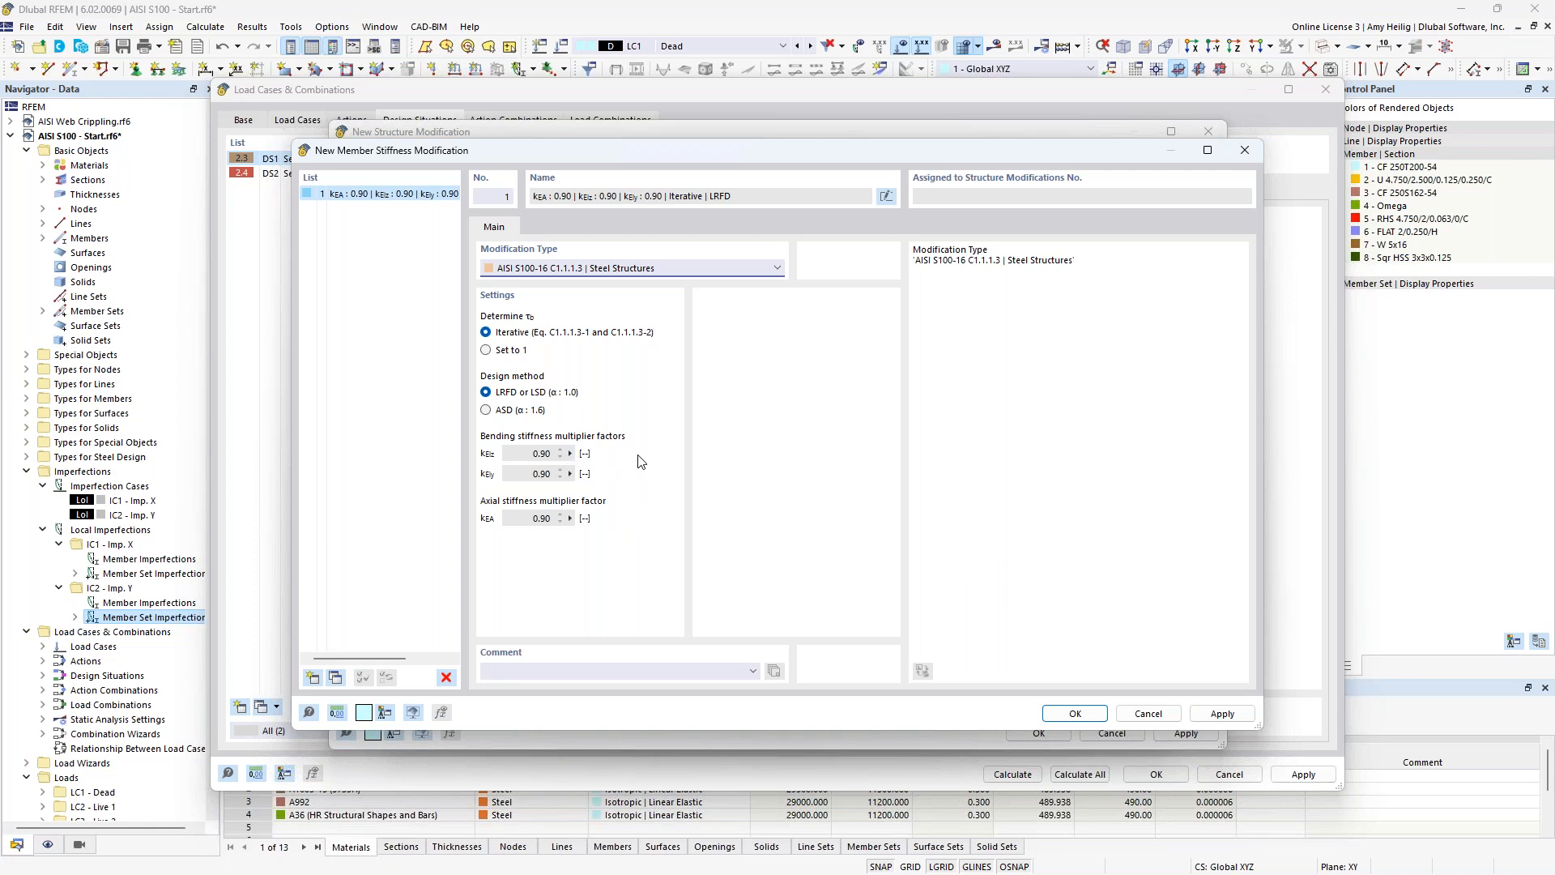
pyautogui.click(1075, 713)
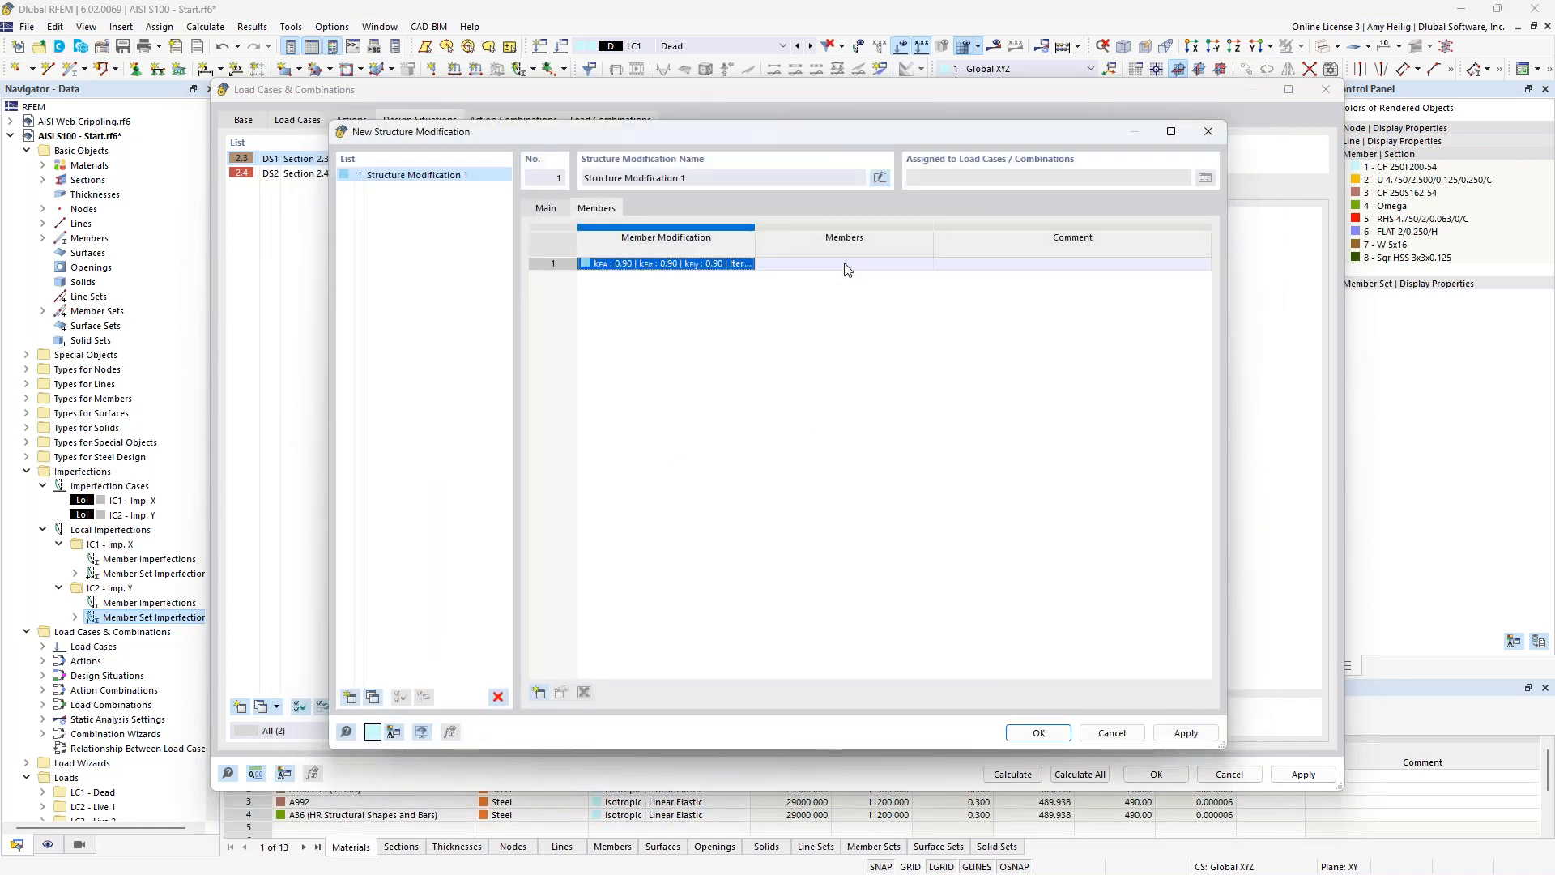
# Apply the member stiffness modification to all members and save the structure modification in combination wizard 1, leaving it off in wizard 3.
pyautogui.click(843, 264)
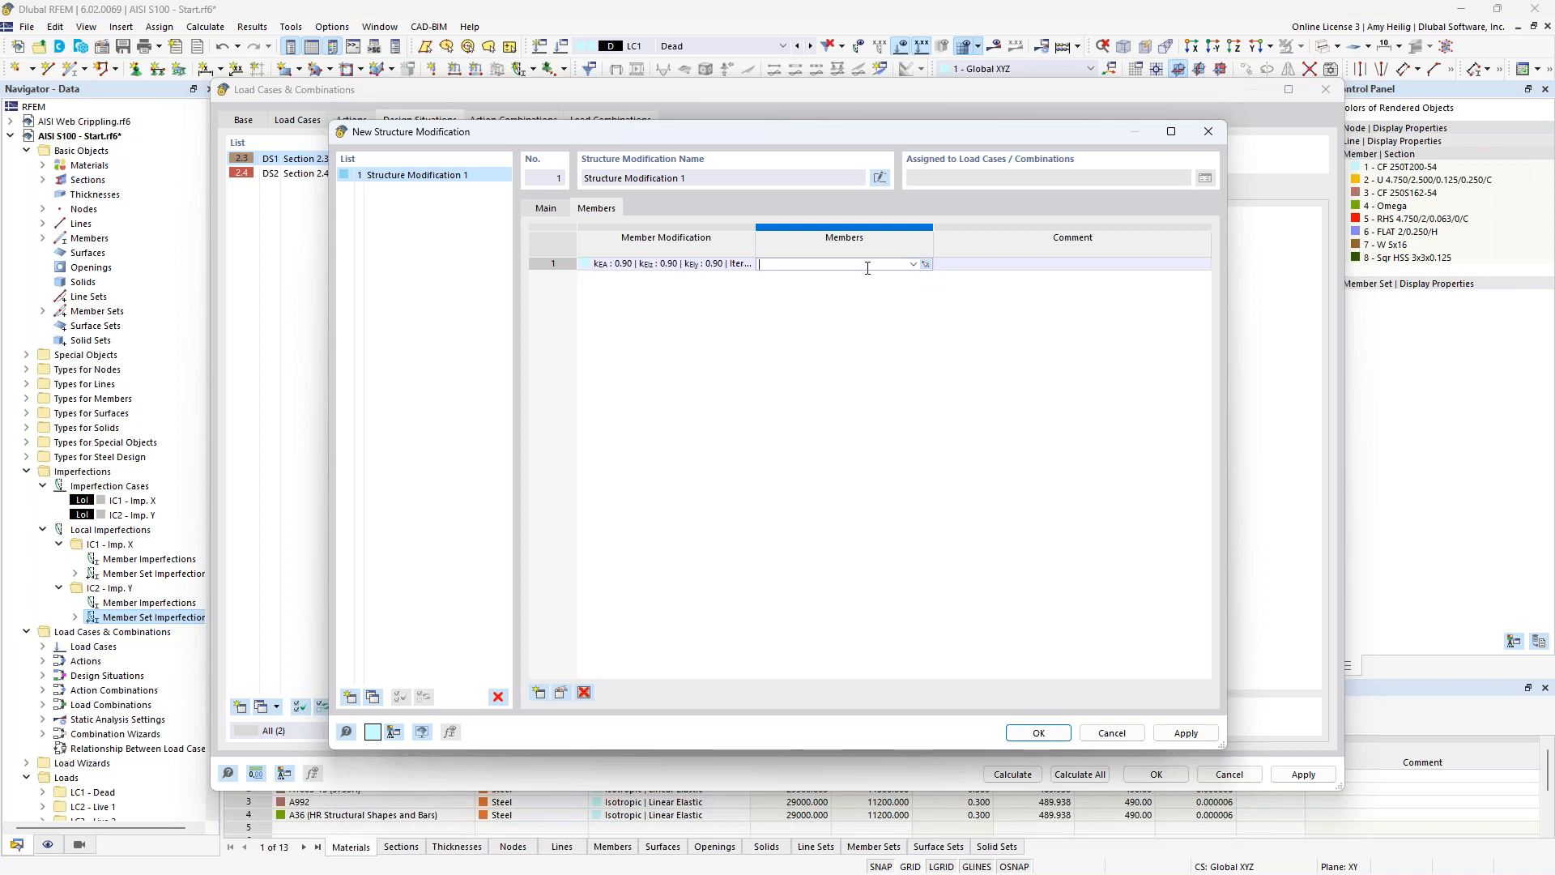
pyautogui.click(912, 264)
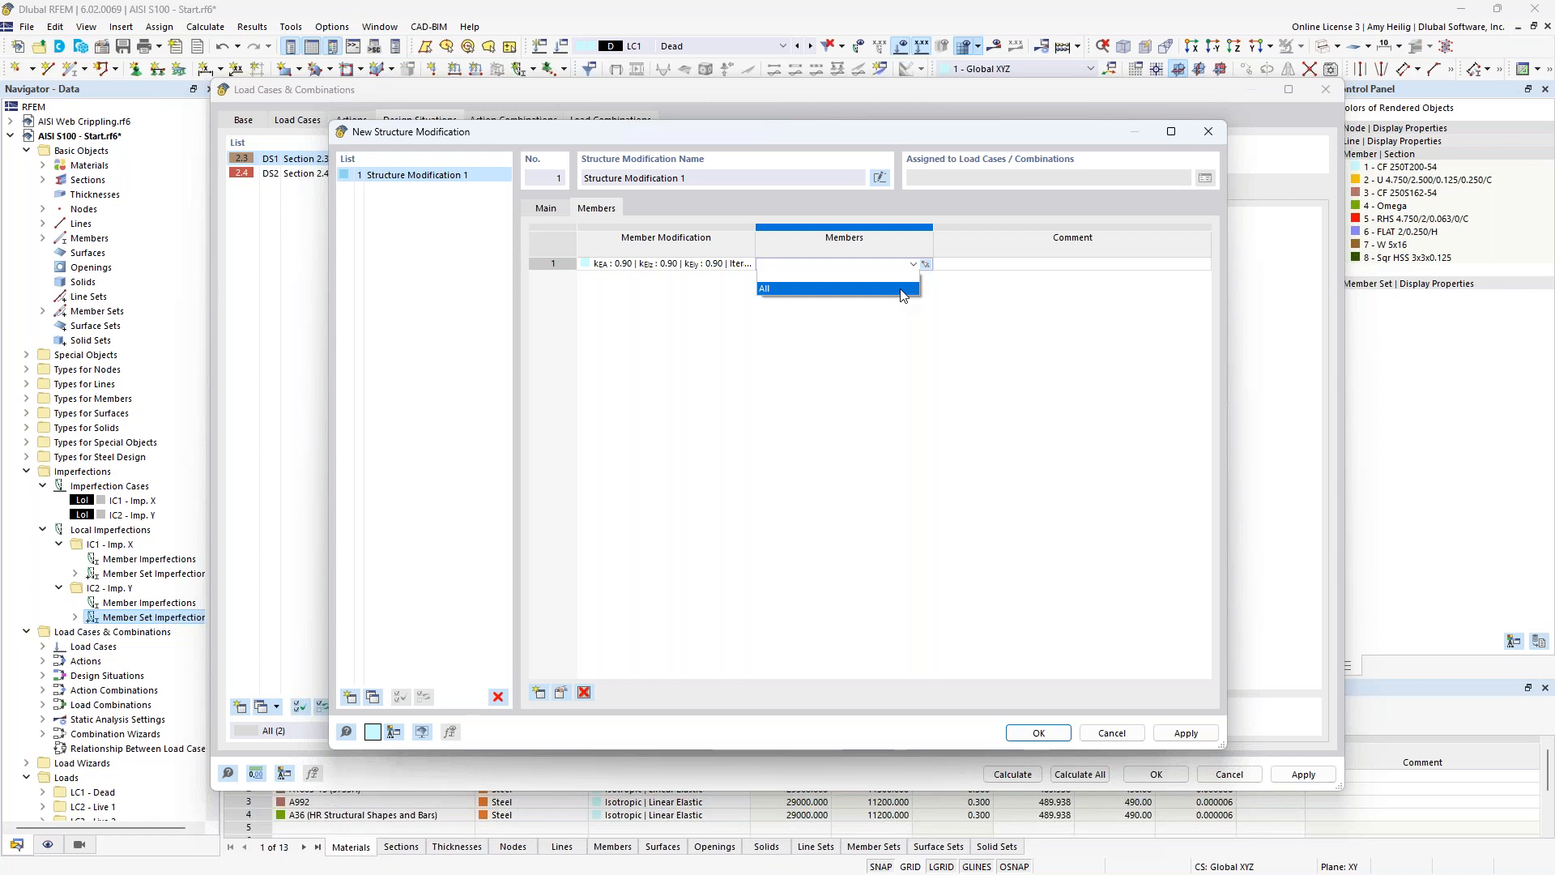
pyautogui.click(903, 290)
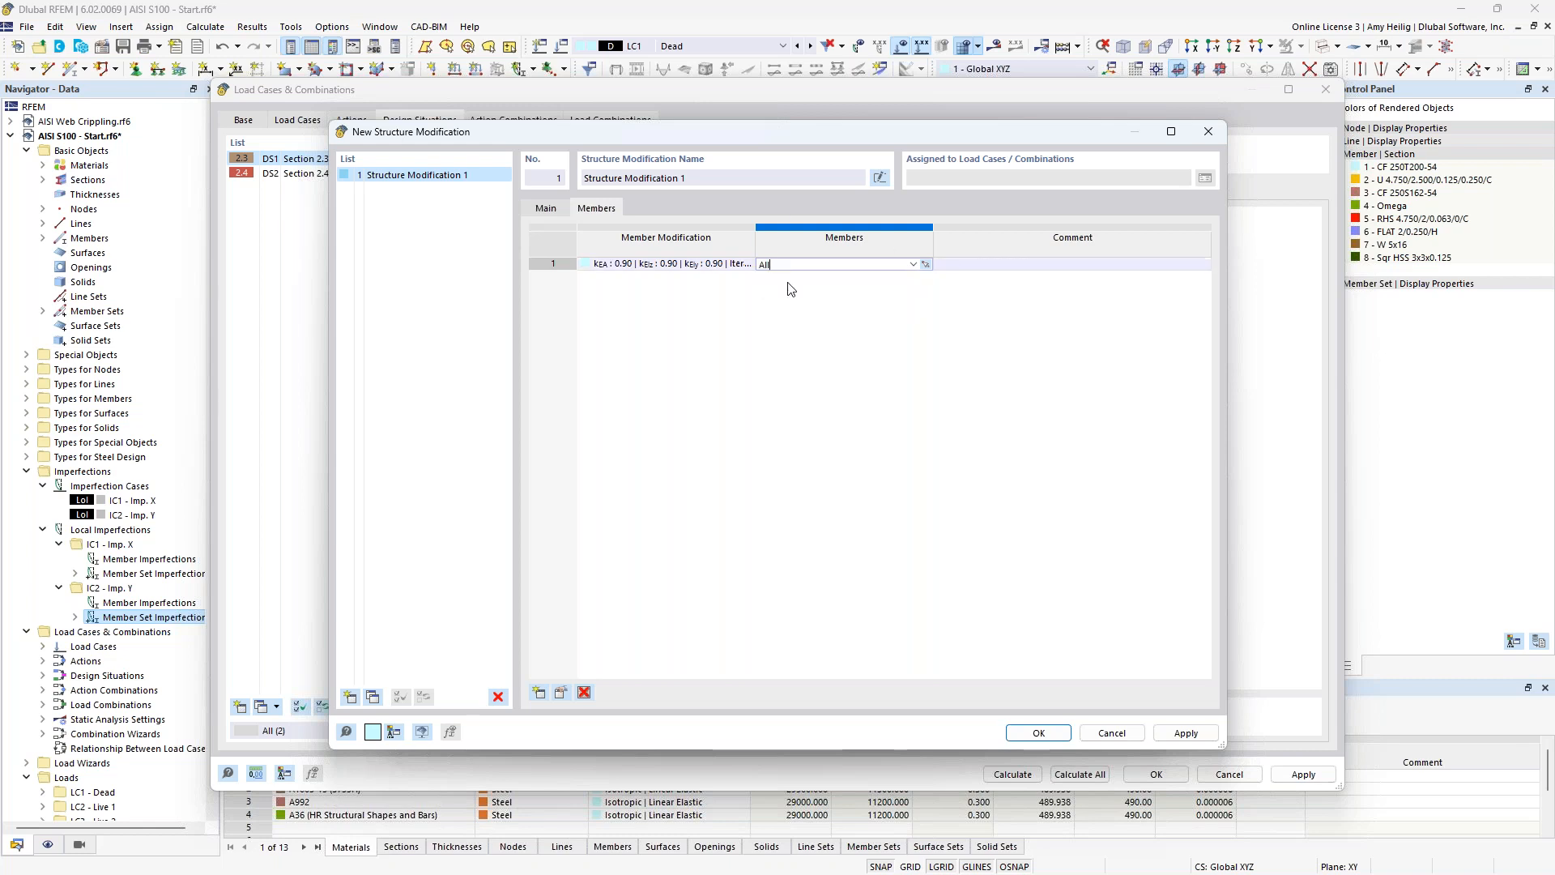
pyautogui.click(1040, 733)
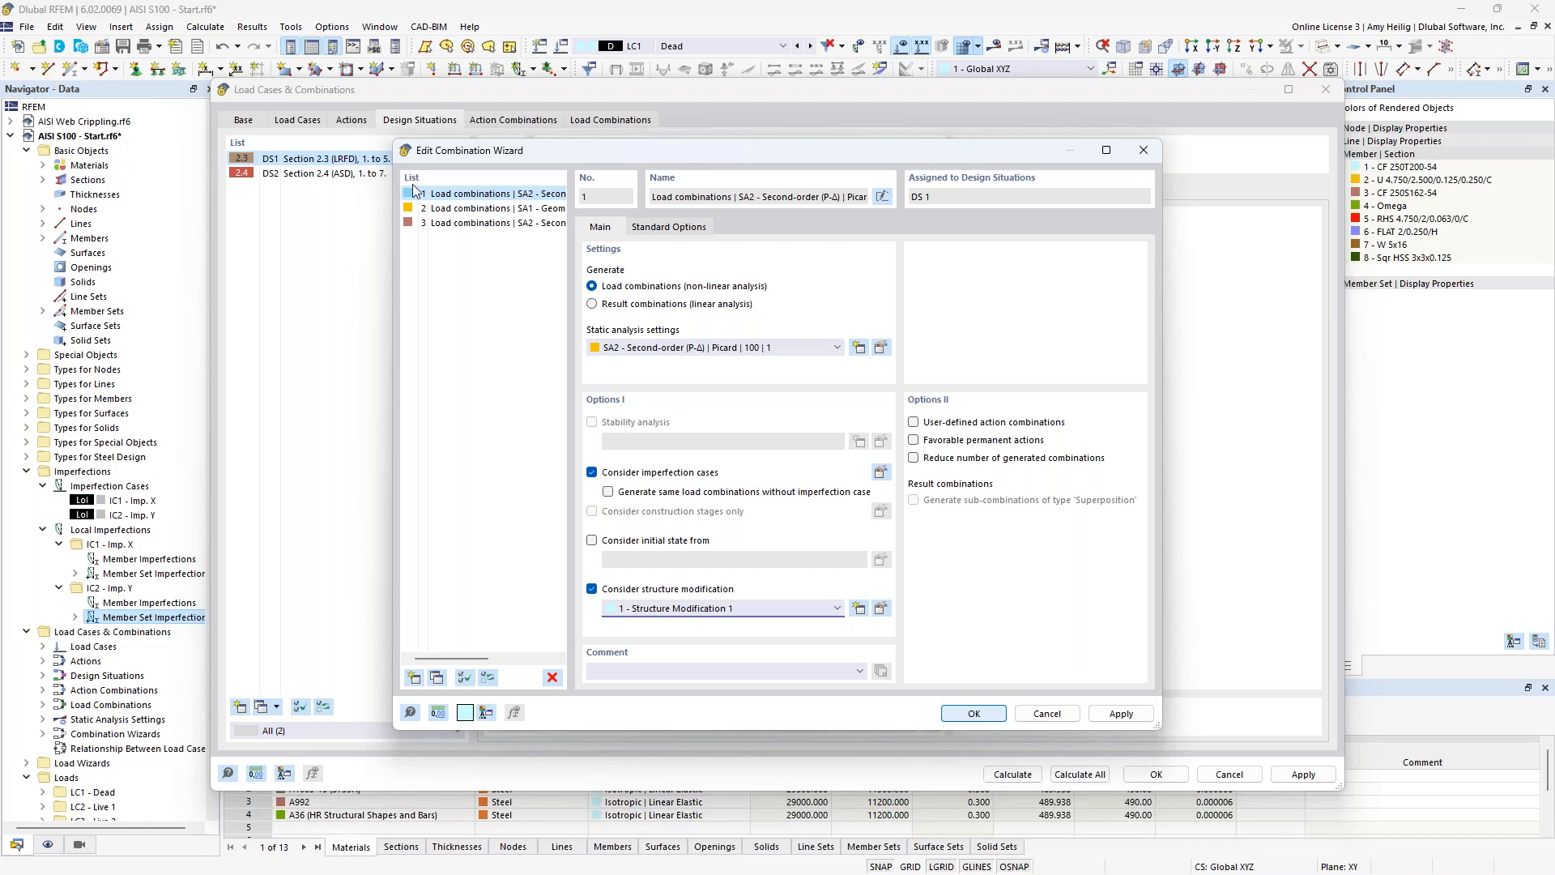
pyautogui.click(468, 224)
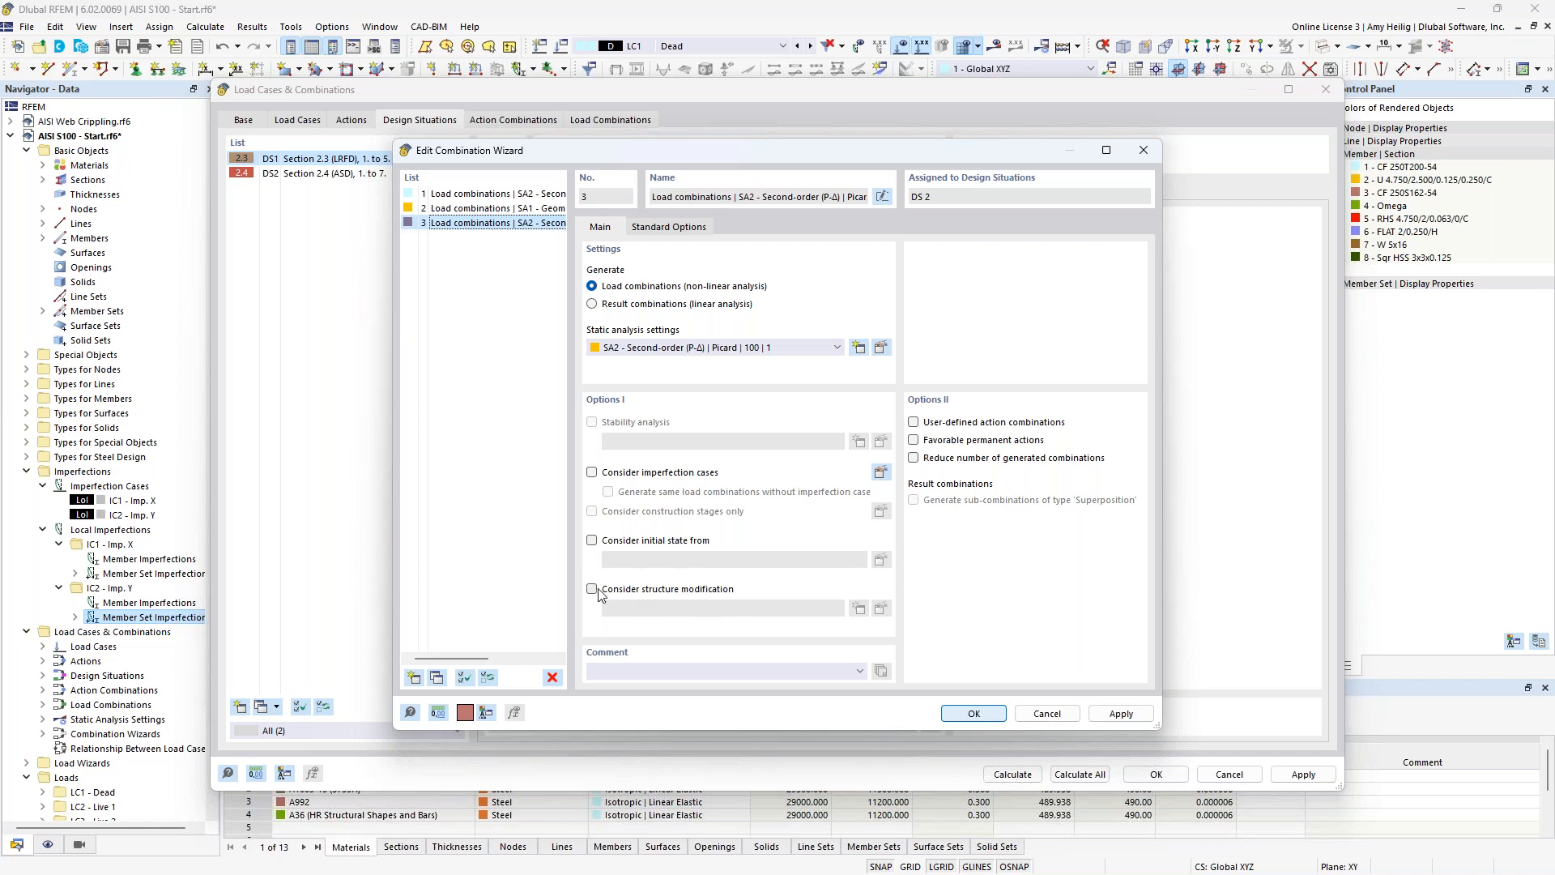
pyautogui.click(970, 714)
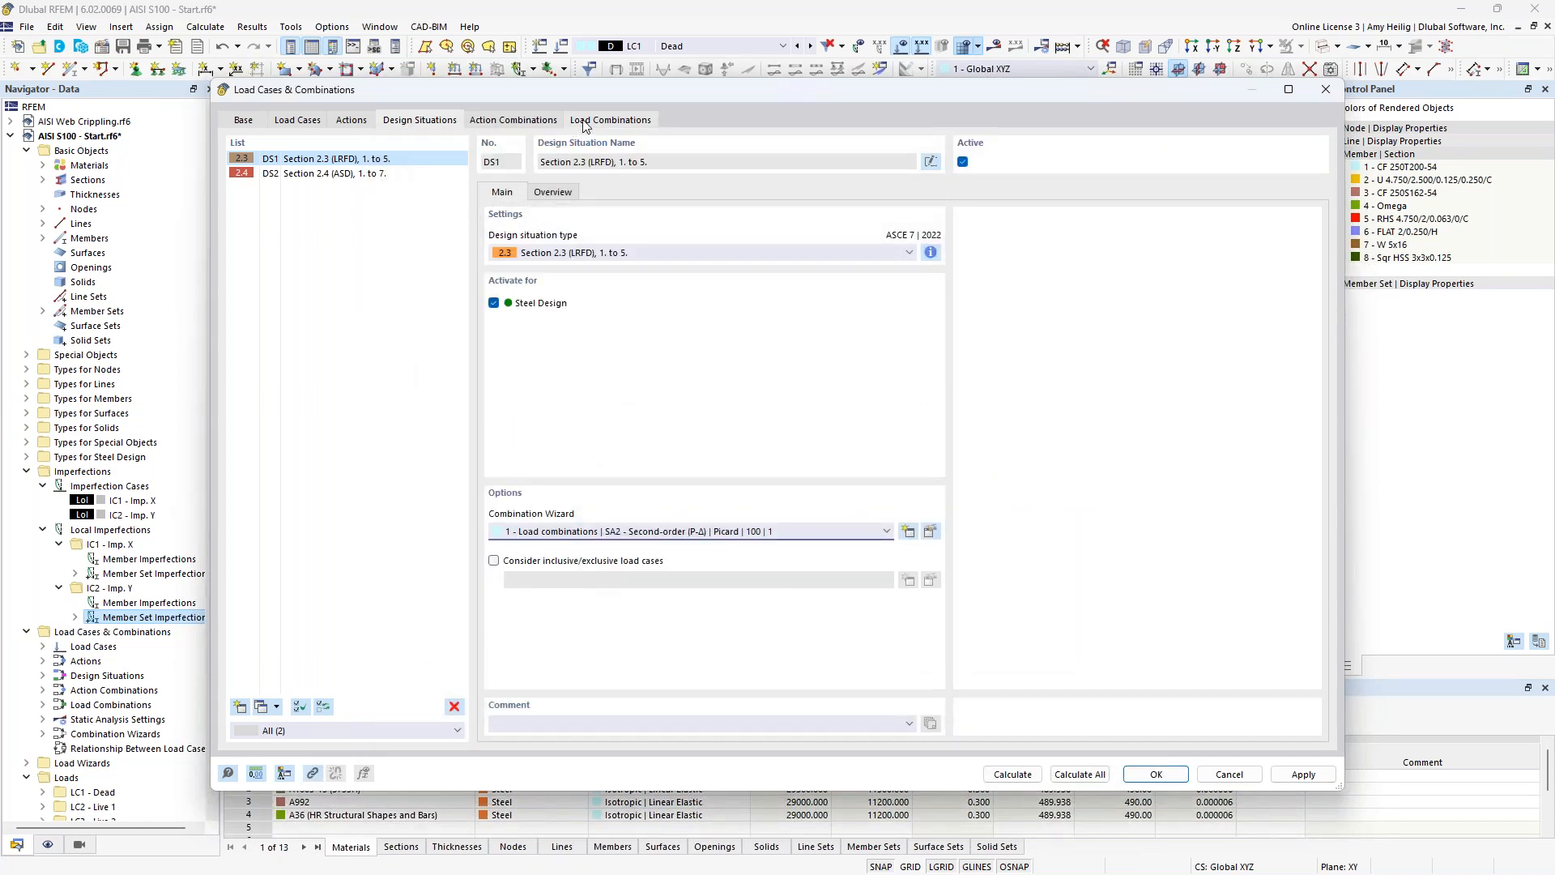
# Examine the structure modification setting of load combinations CO1-CO3 for LRFD and CO9-CO10 for ASD.
pyautogui.click(585, 124)
pyautogui.click(386, 160)
pyautogui.click(387, 174)
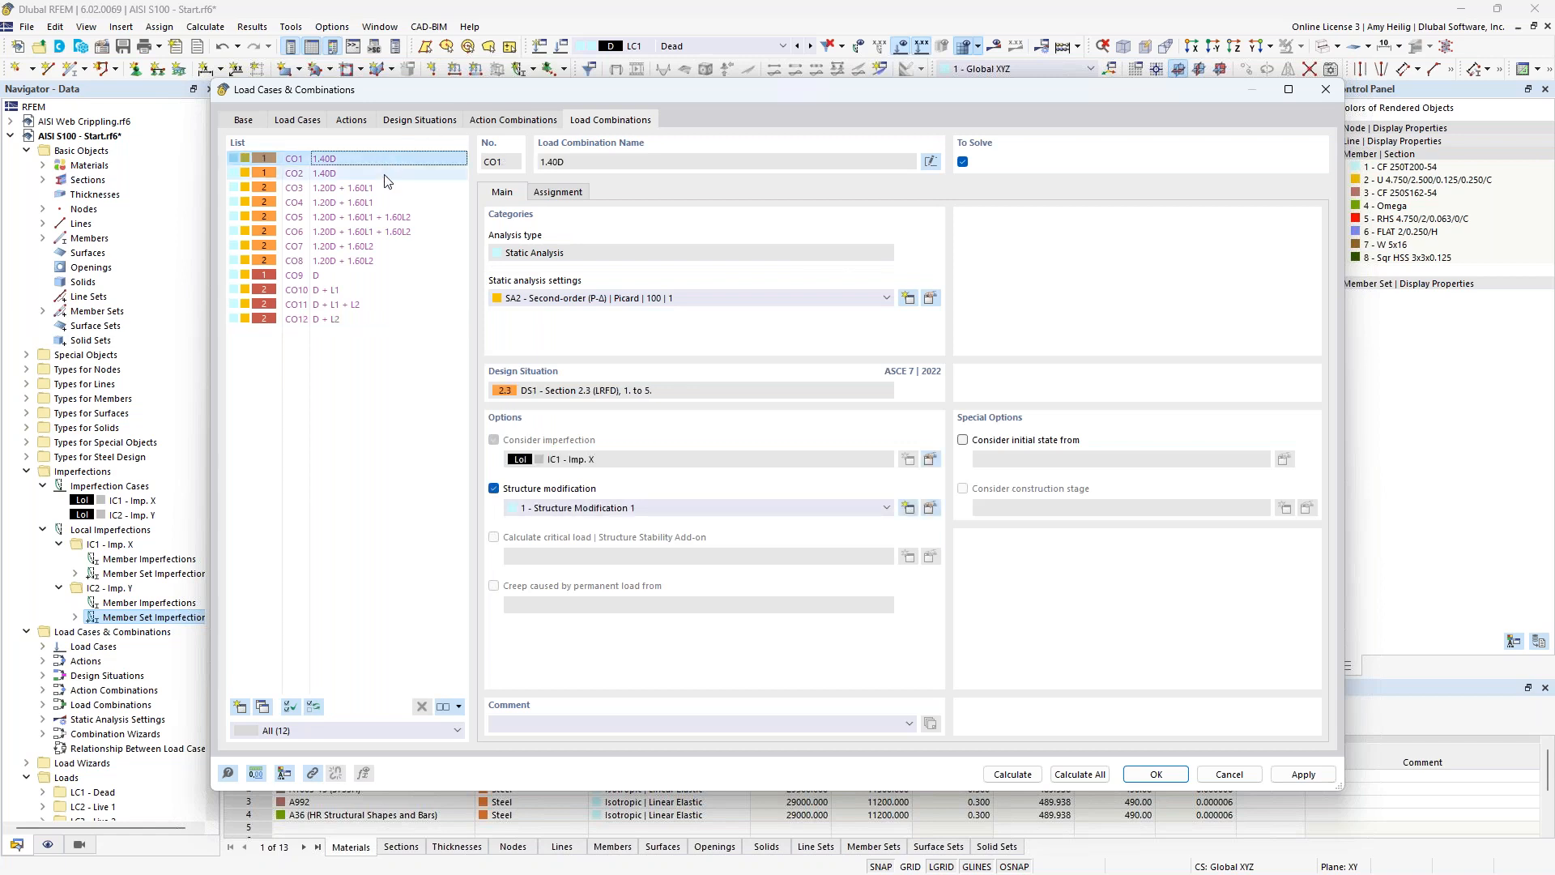
pyautogui.click(387, 188)
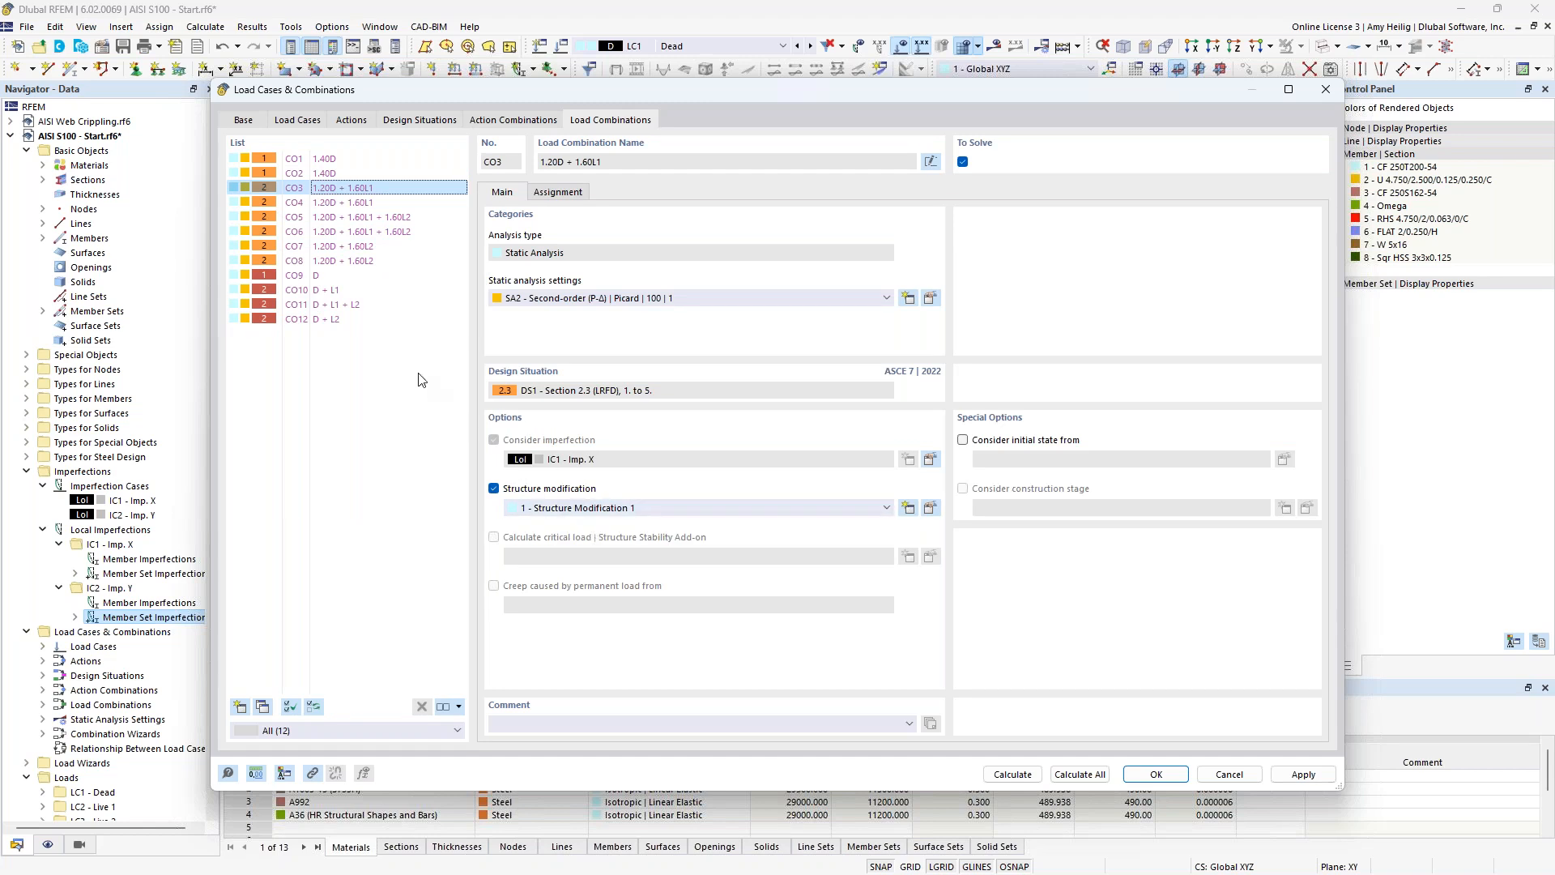
pyautogui.click(349, 276)
pyautogui.click(351, 290)
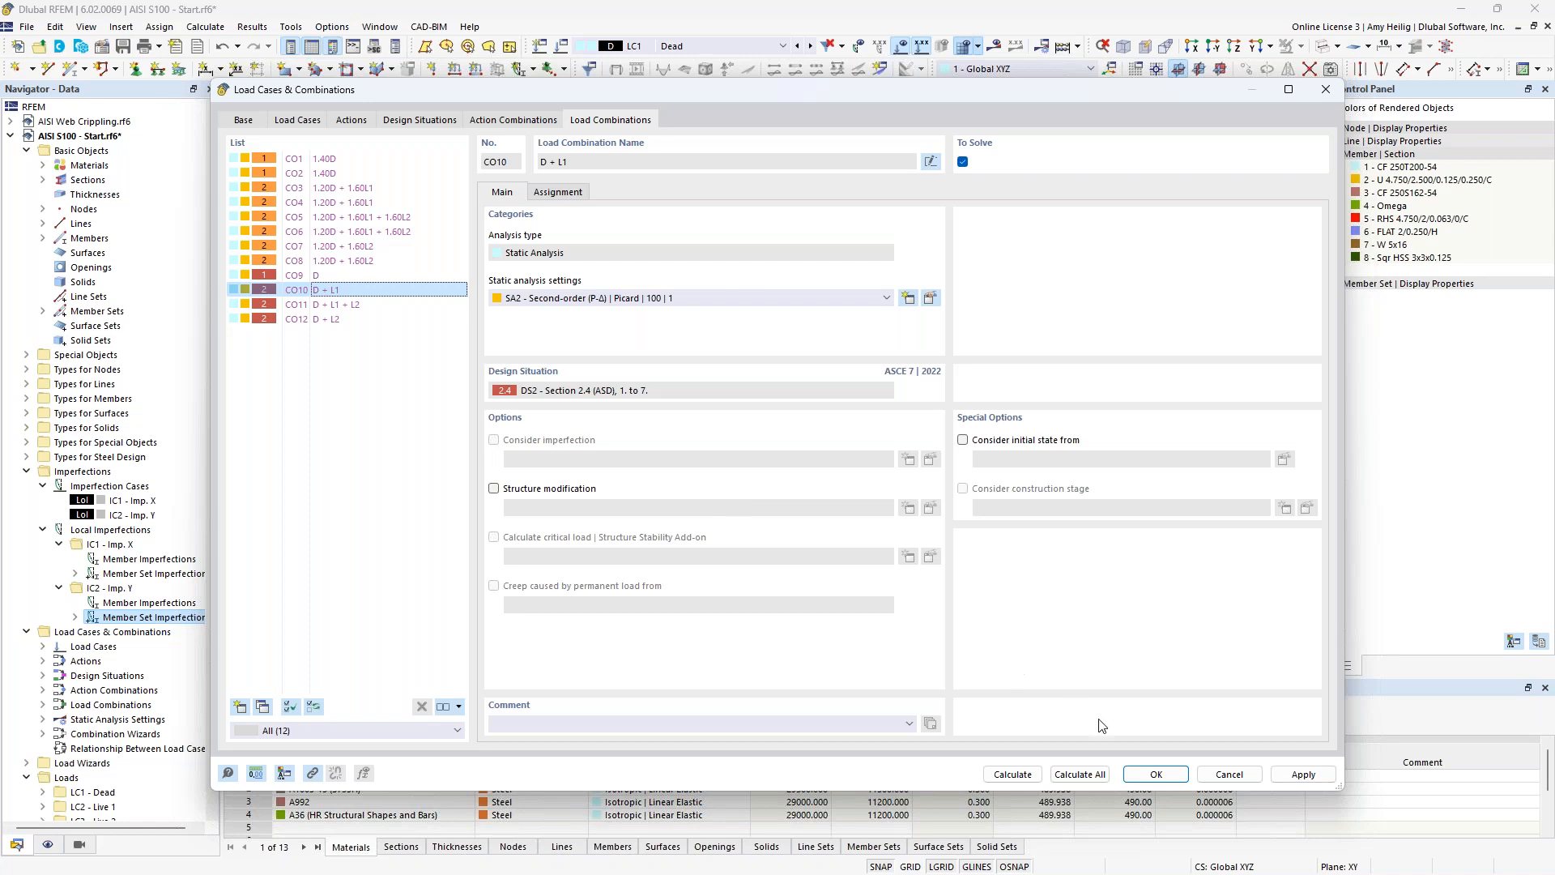
# Accept the load case and combination settings and hide the loads in the model view.
pyautogui.click(1154, 775)
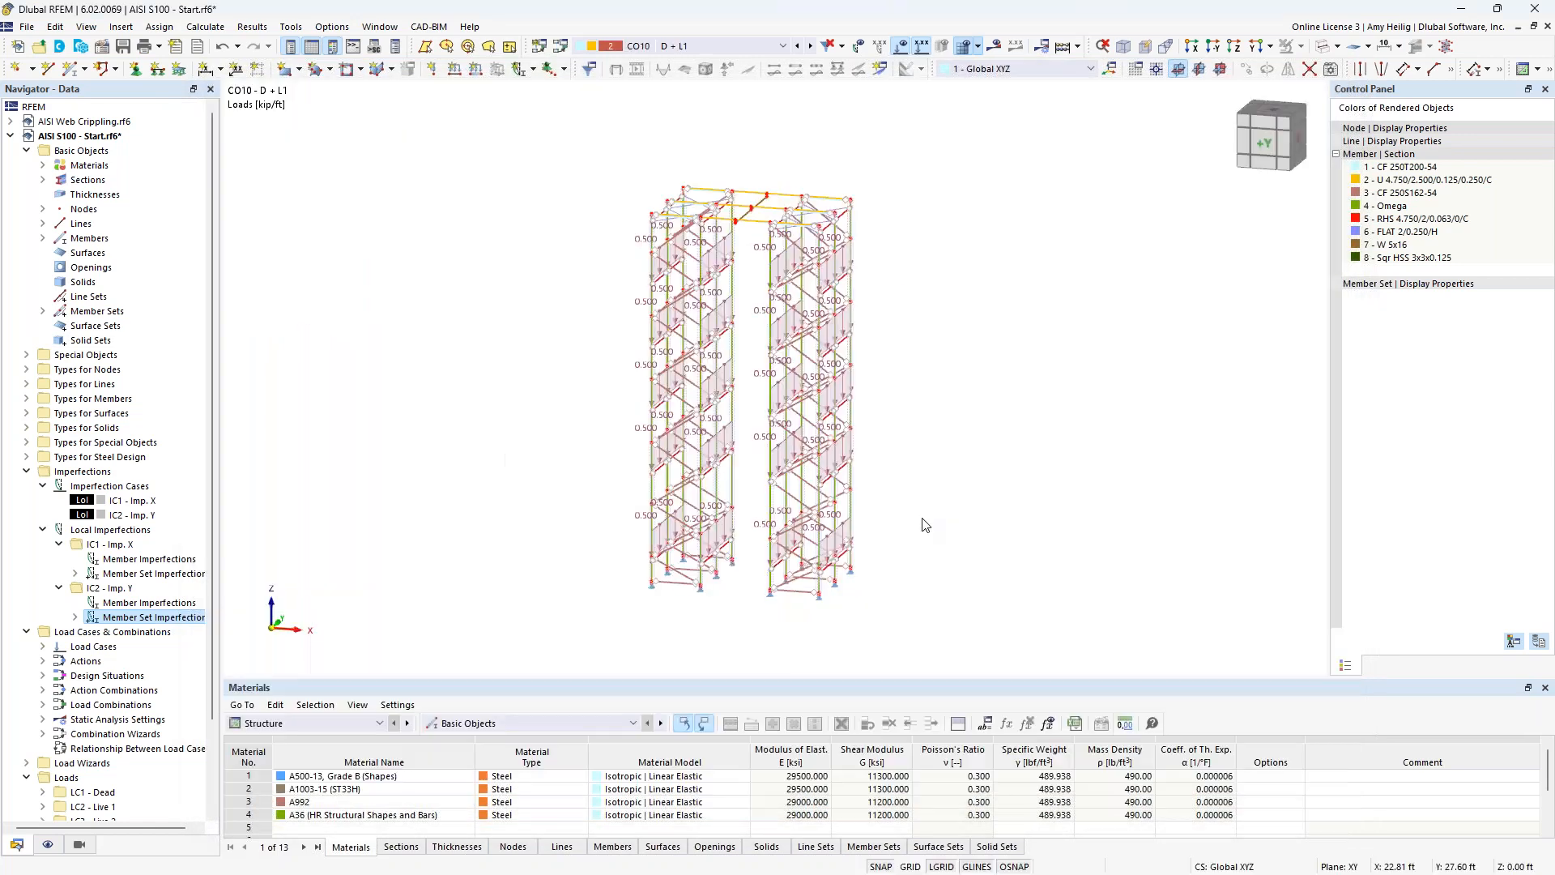
pyautogui.click(901, 47)
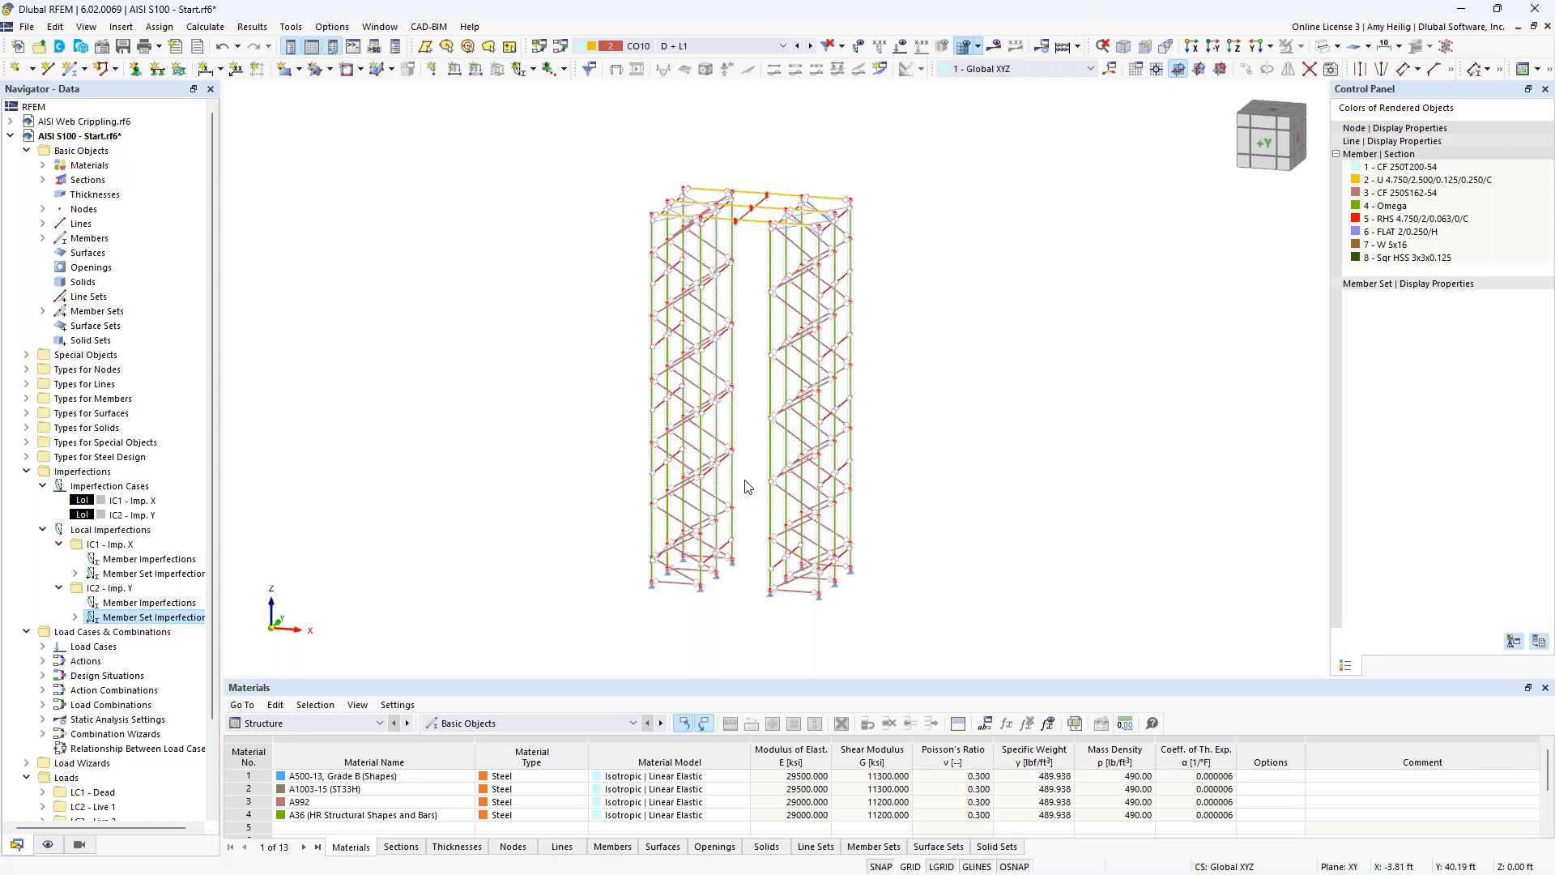
# Switch to the PowerPoint slide show and advance to the Member Buckling Behavior slide.
pyautogui.press('super+Tab')
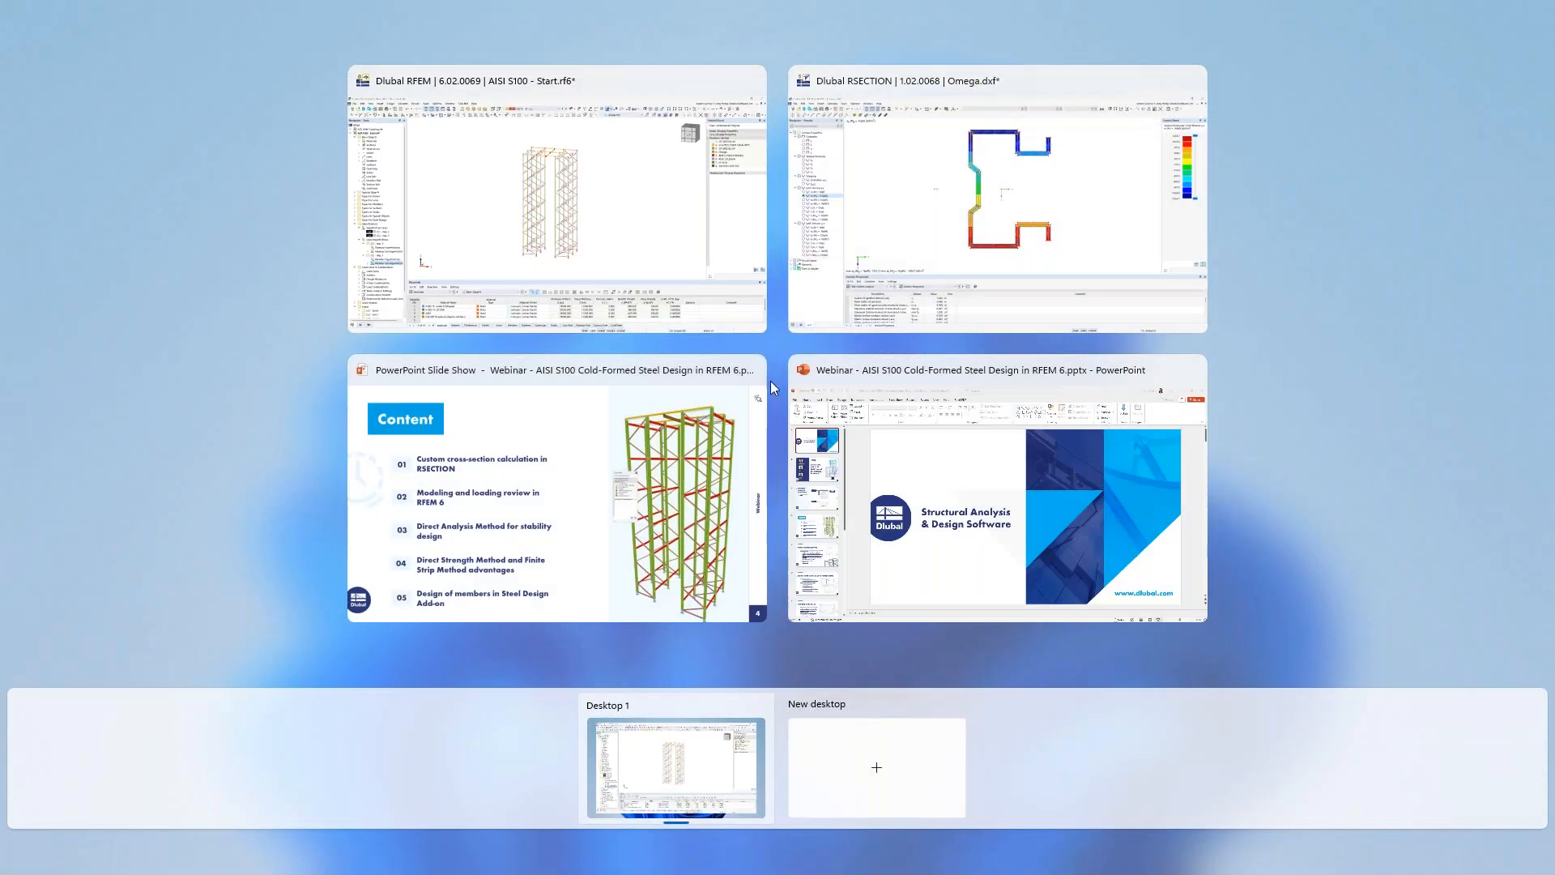
pyautogui.click(689, 463)
pyautogui.press('Right')
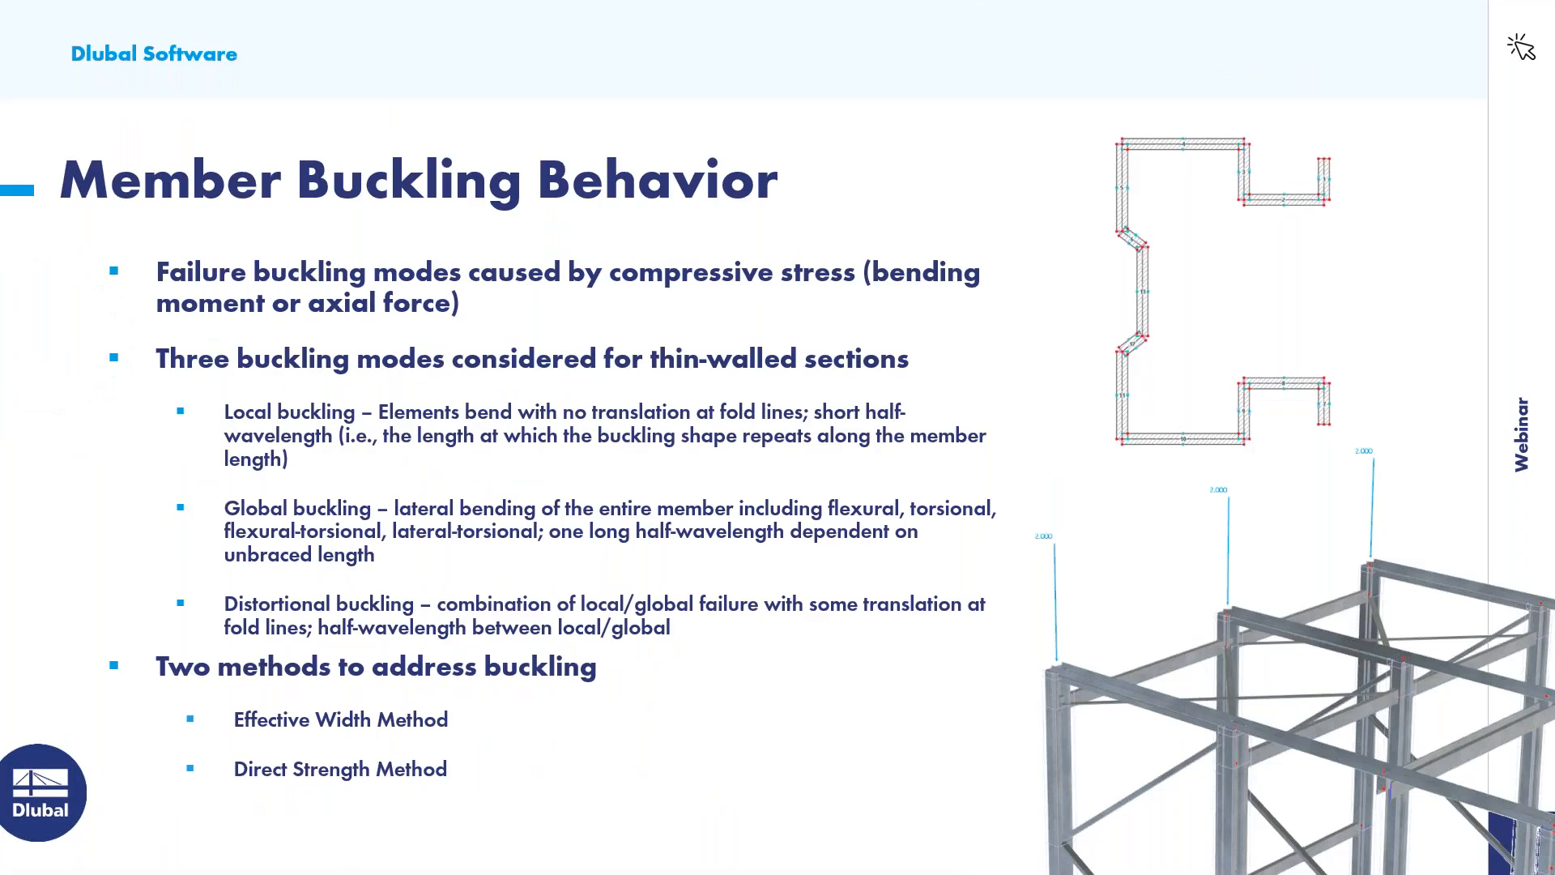
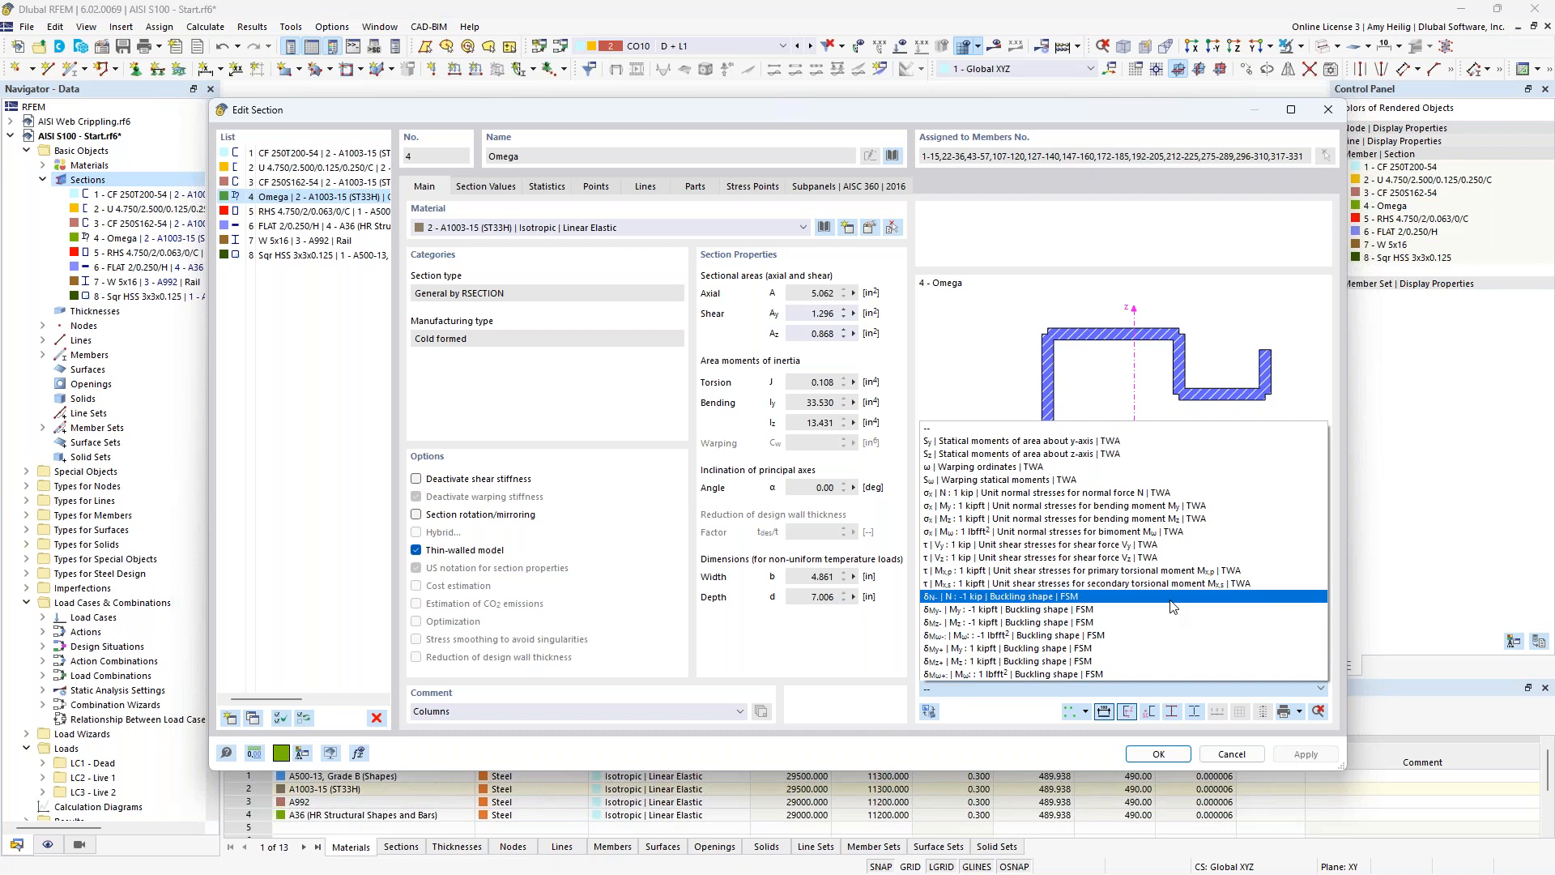
# Examine the Omega section's finite strip buckling shape for N: -1 kip with the local, distortional and global curves, leaving the section unedited.
pyautogui.click(1170, 600)
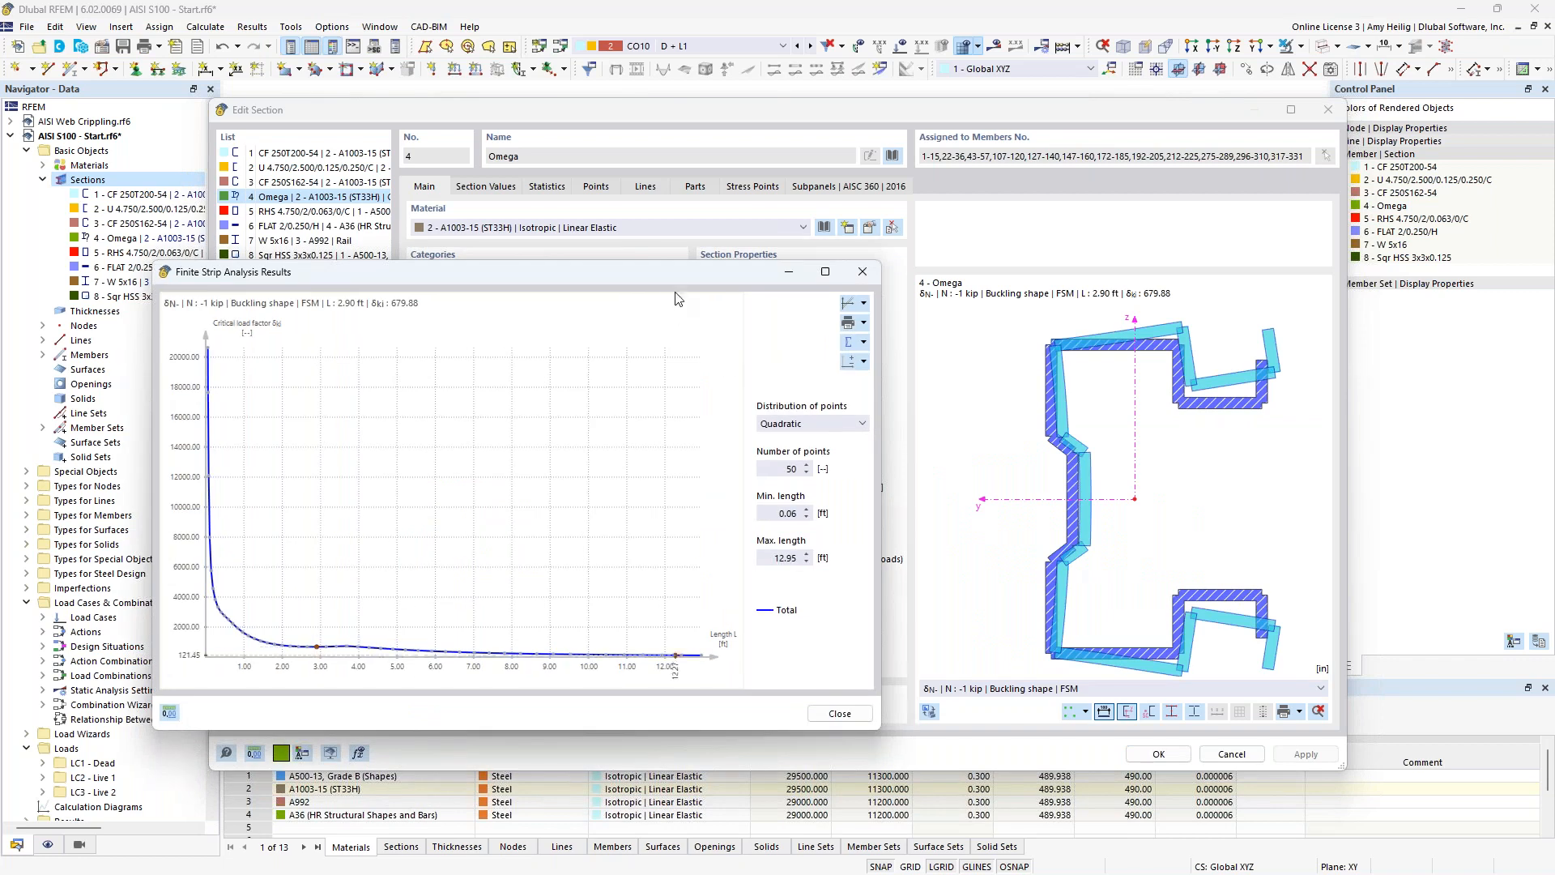
pyautogui.moveTo(691, 273); pyautogui.dragTo(847, 264)
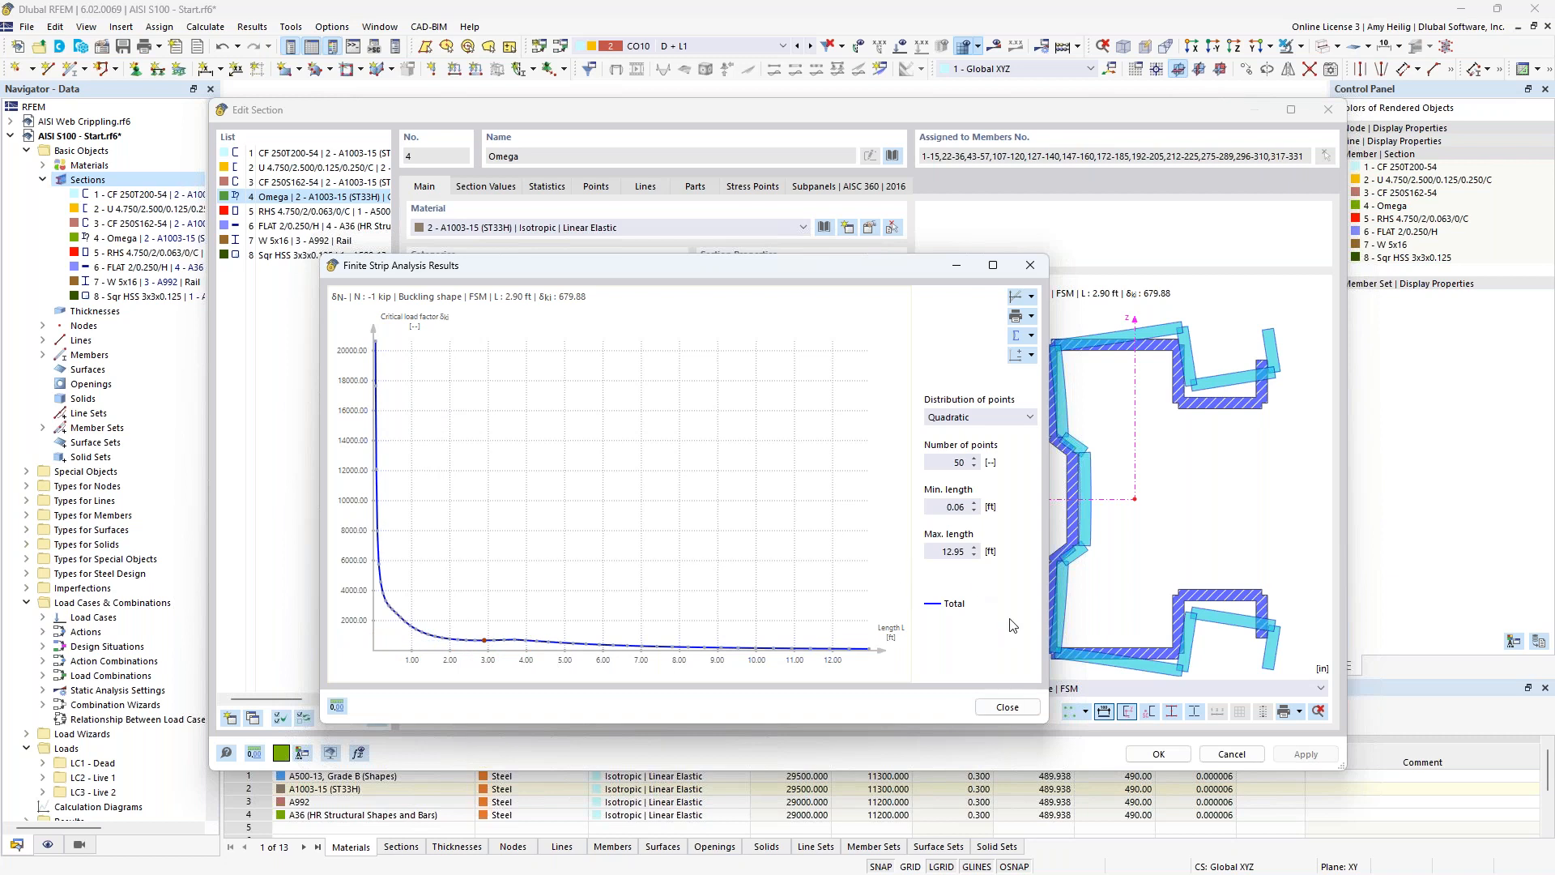
pyautogui.click(1030, 338)
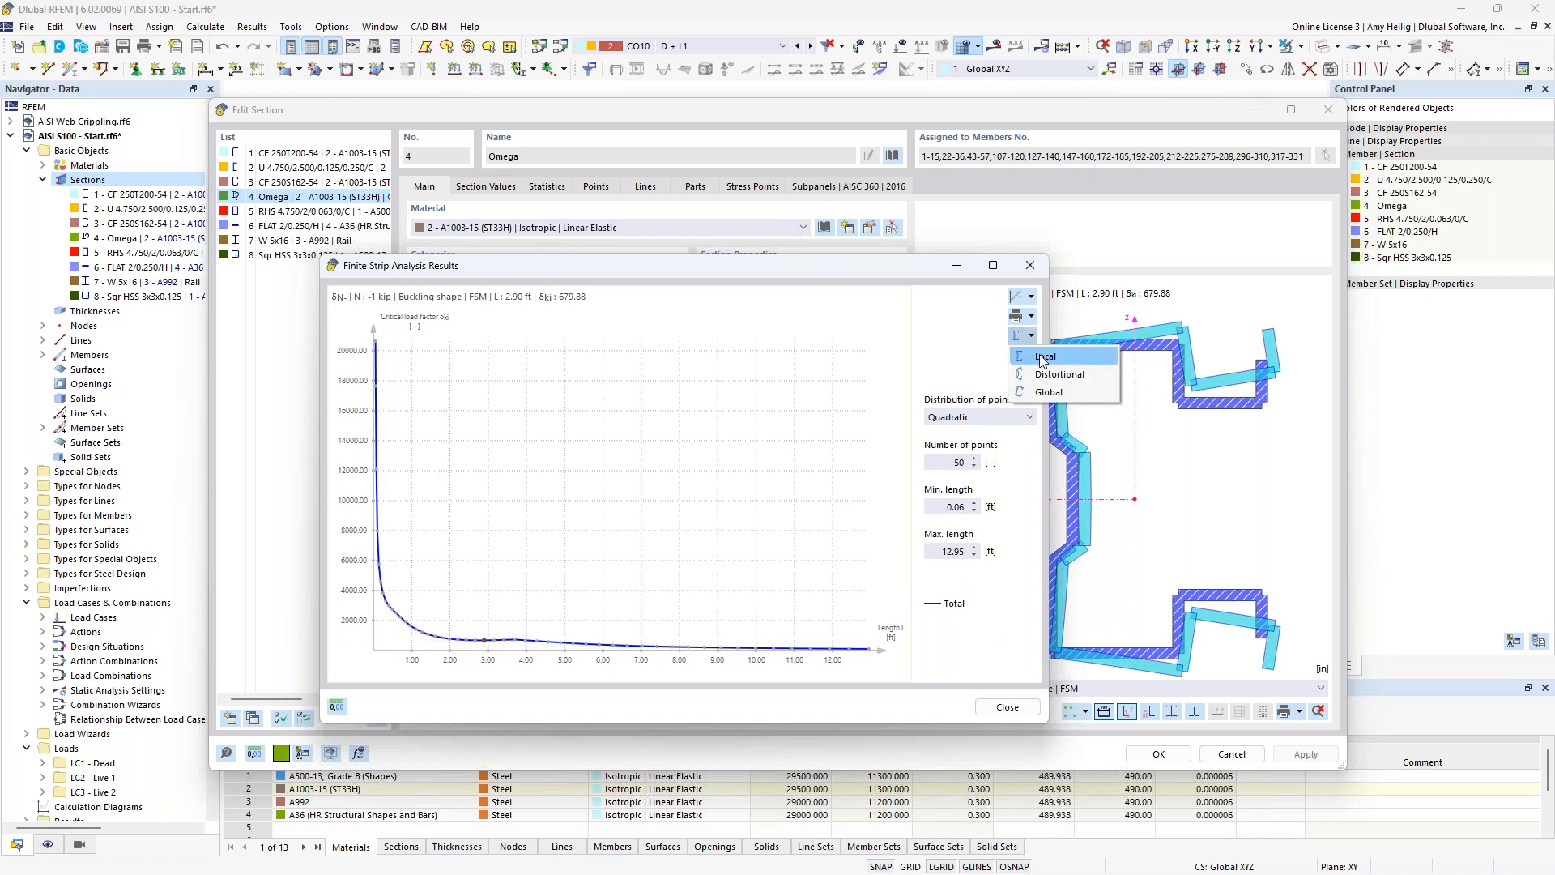
pyautogui.click(1040, 354)
pyautogui.click(1032, 338)
pyautogui.click(1056, 357)
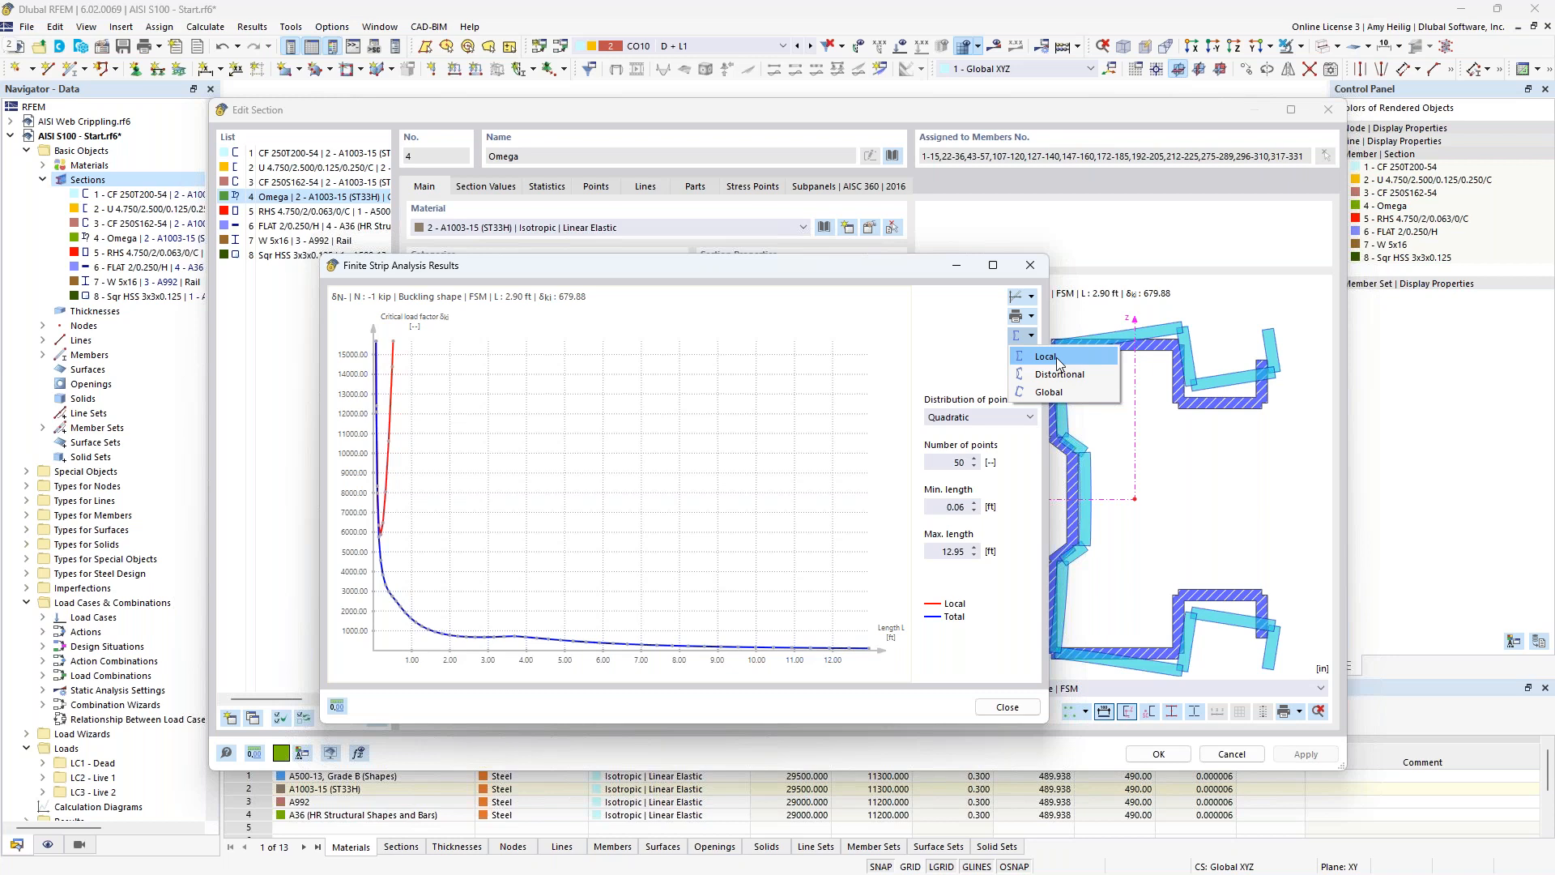
pyautogui.click(1057, 373)
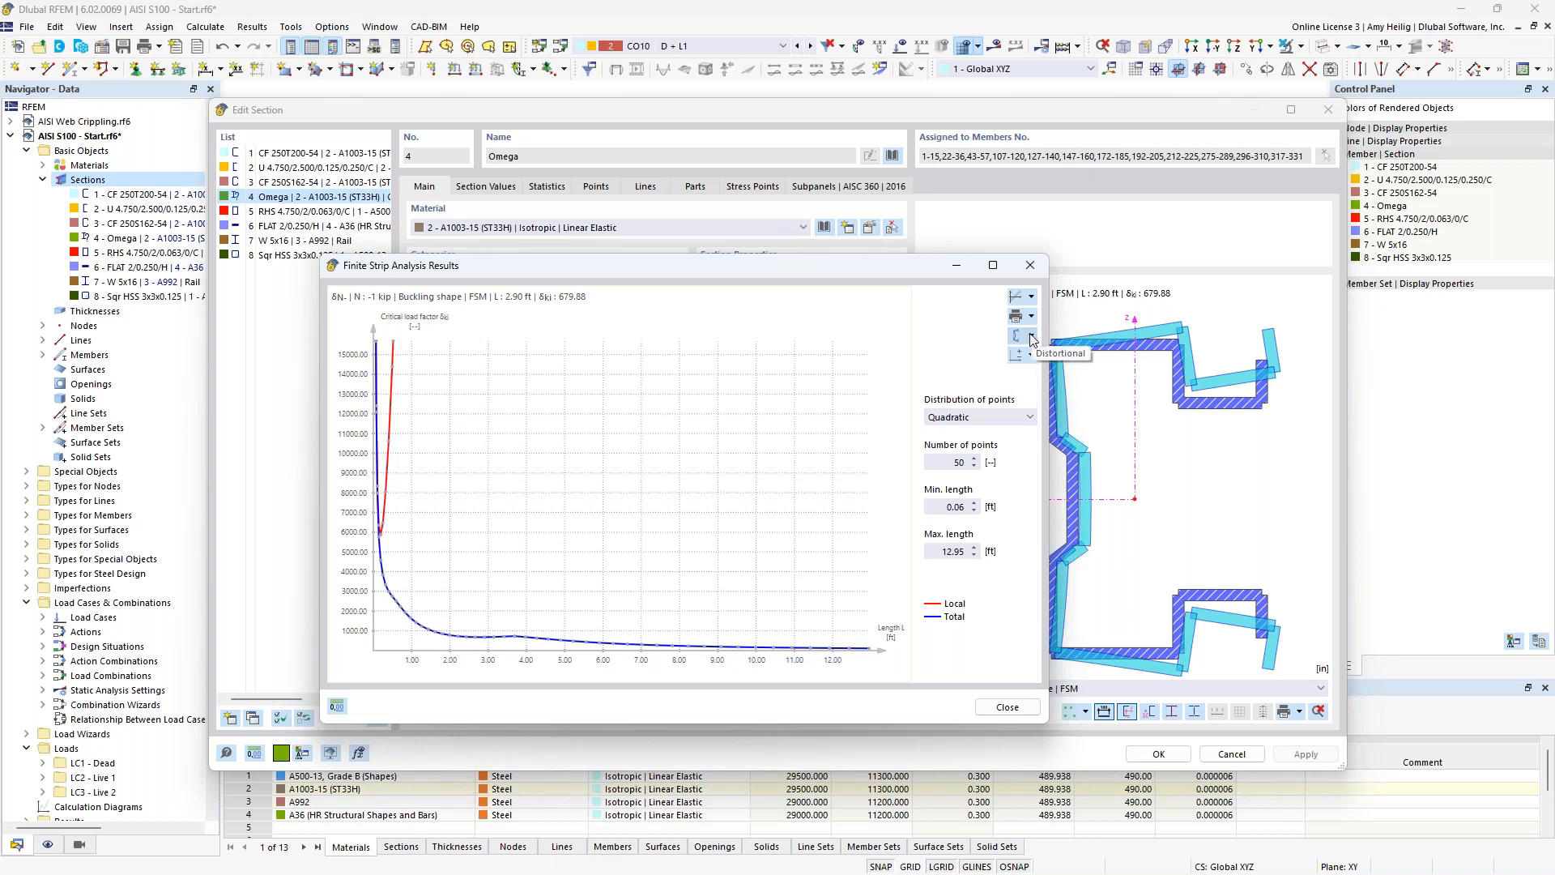
pyautogui.click(1032, 337)
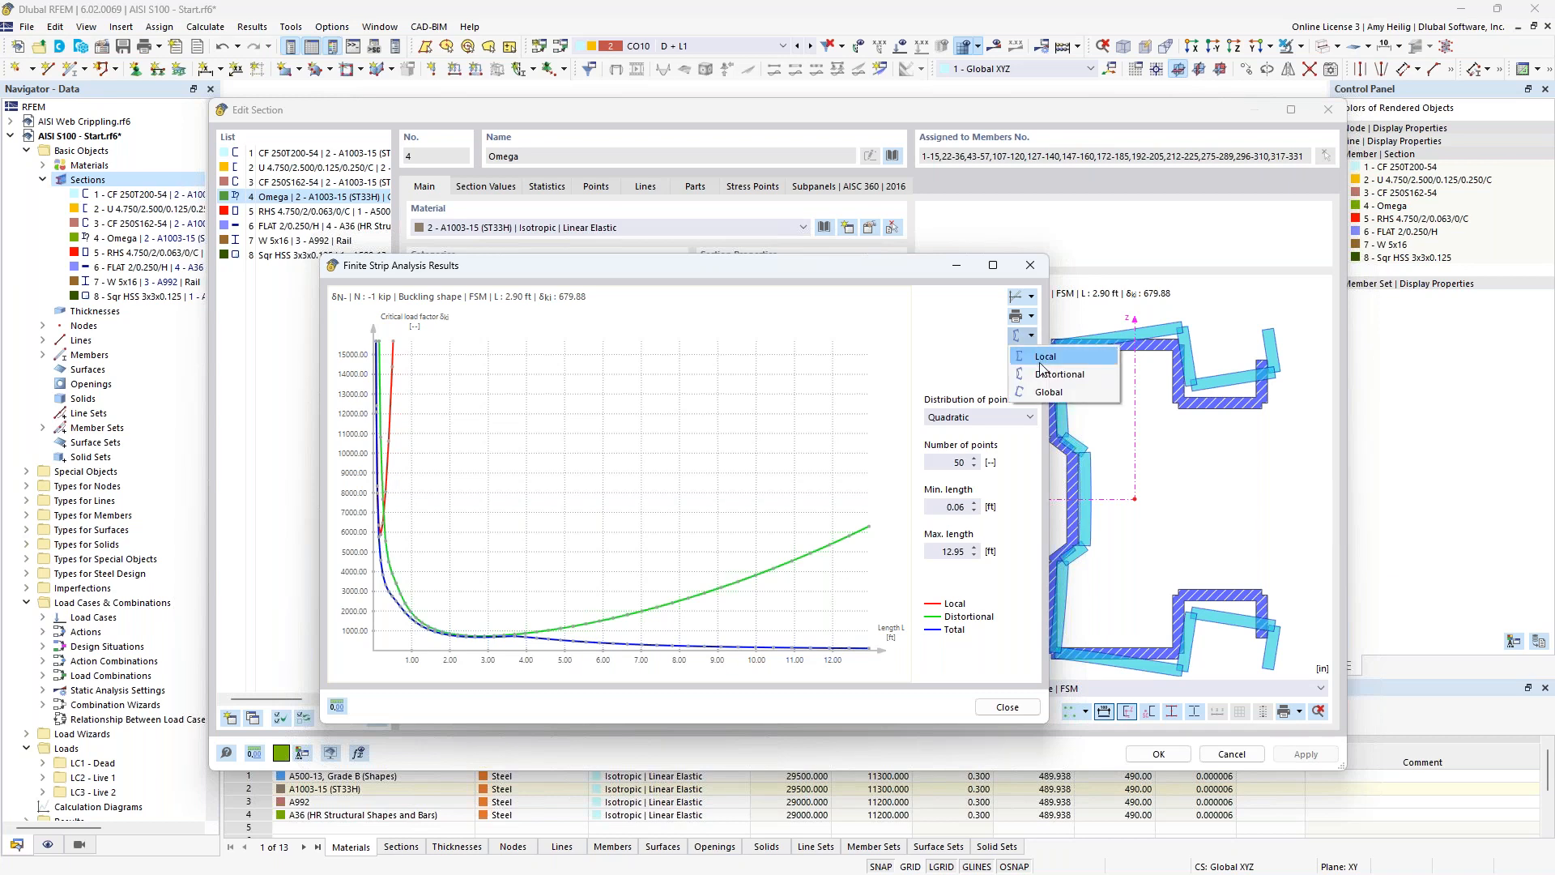
pyautogui.click(1043, 392)
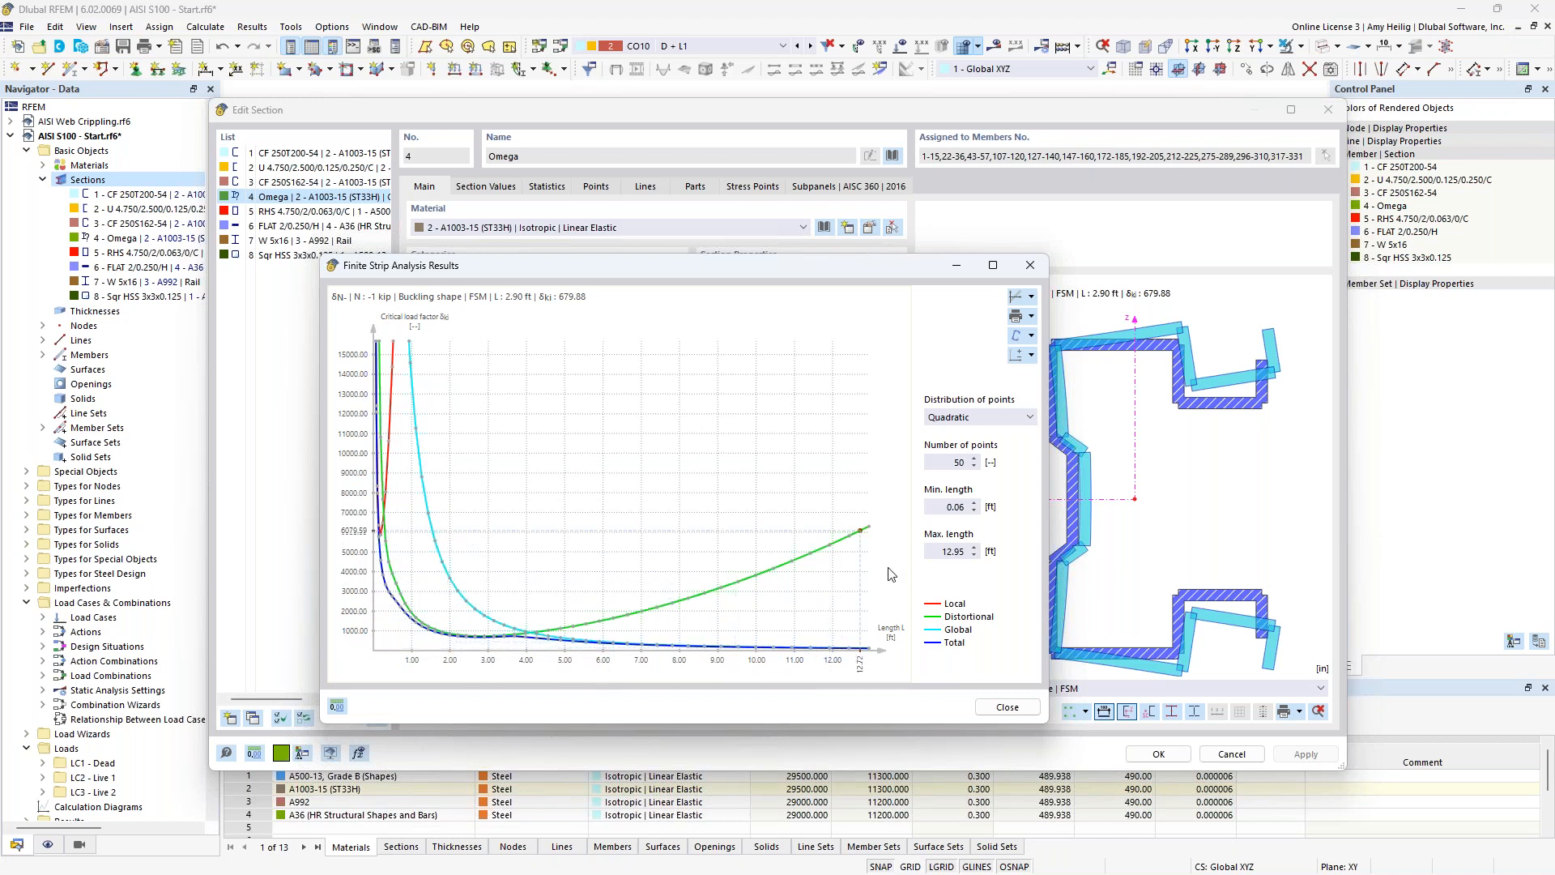
pyautogui.click(1004, 707)
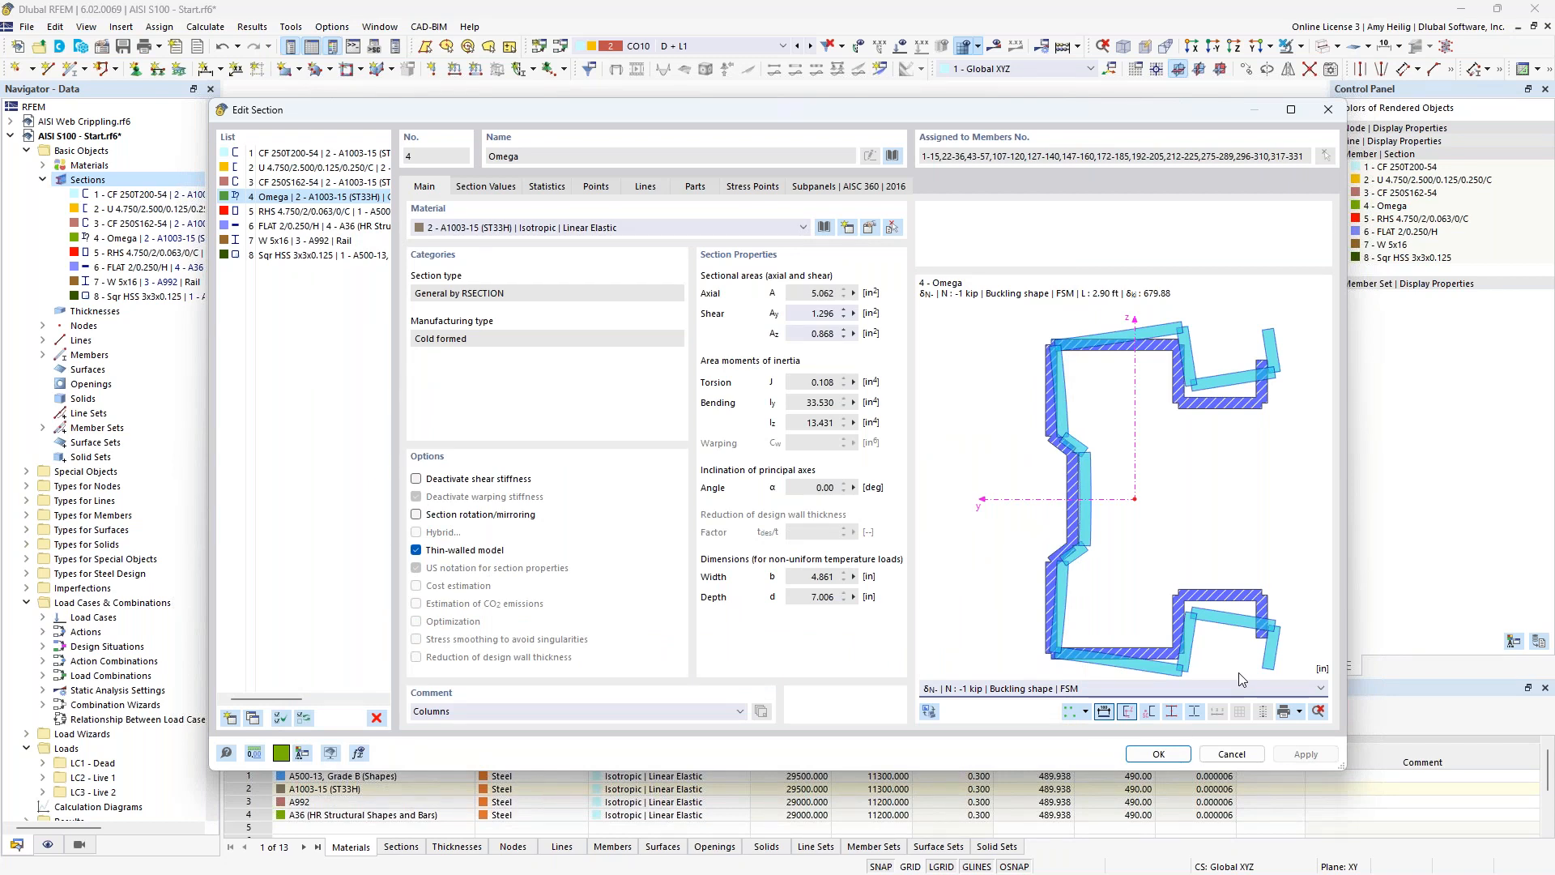
pyautogui.click(1239, 755)
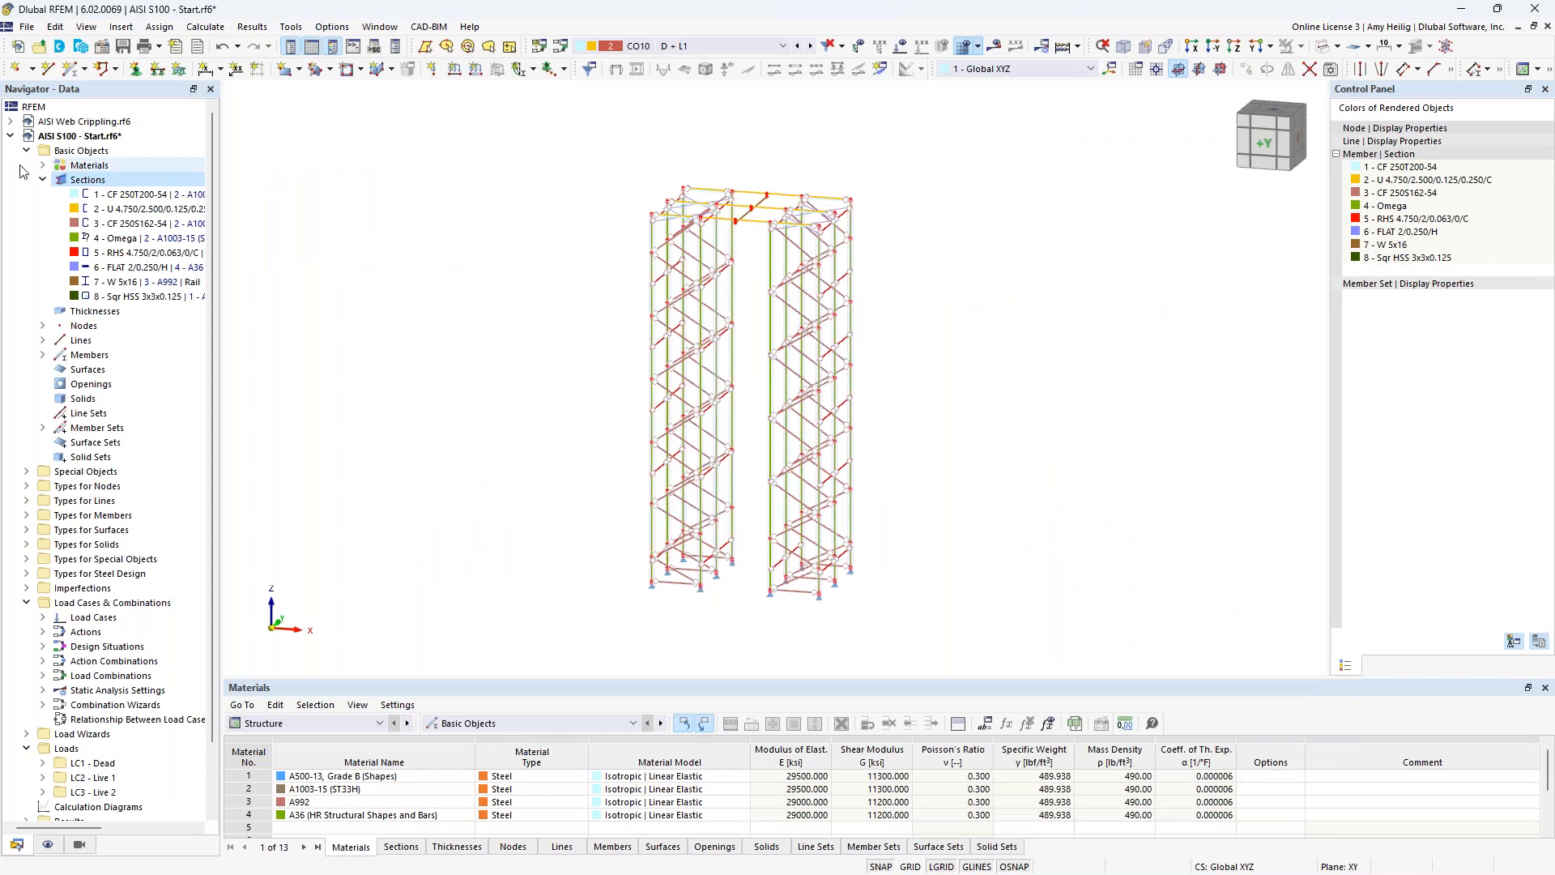
# Show only the RHS 4.750/2/0.063/0/C members as rendered solids, with the hidden objects displayed in the background.
pyautogui.click(43, 180)
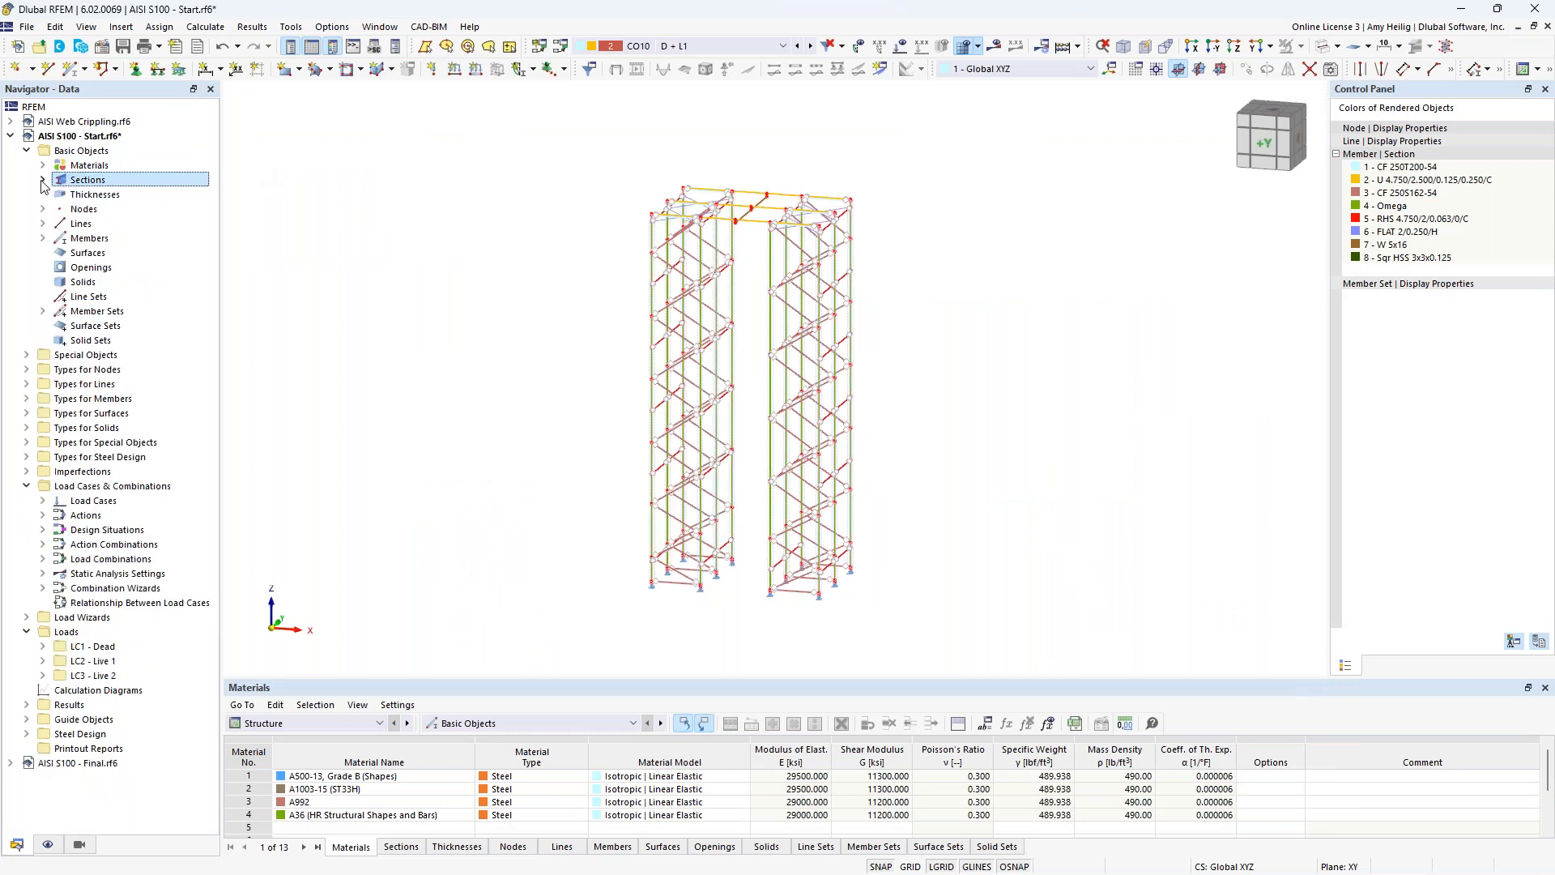
pyautogui.click(90, 844)
pyautogui.click(74, 723)
pyautogui.click(74, 723)
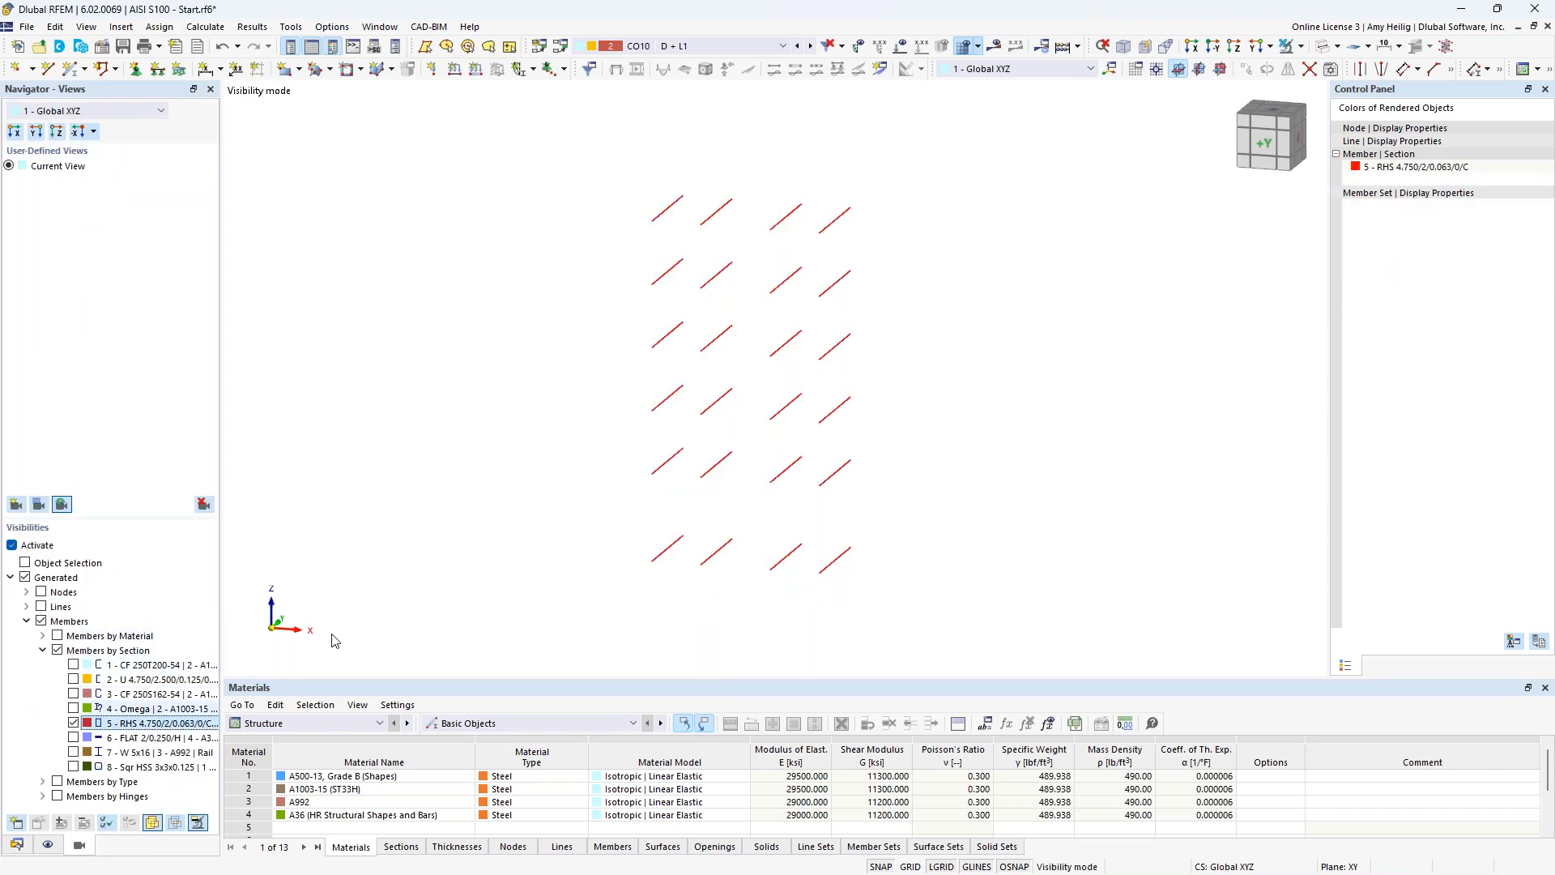
pyautogui.rightClick(1051, 249)
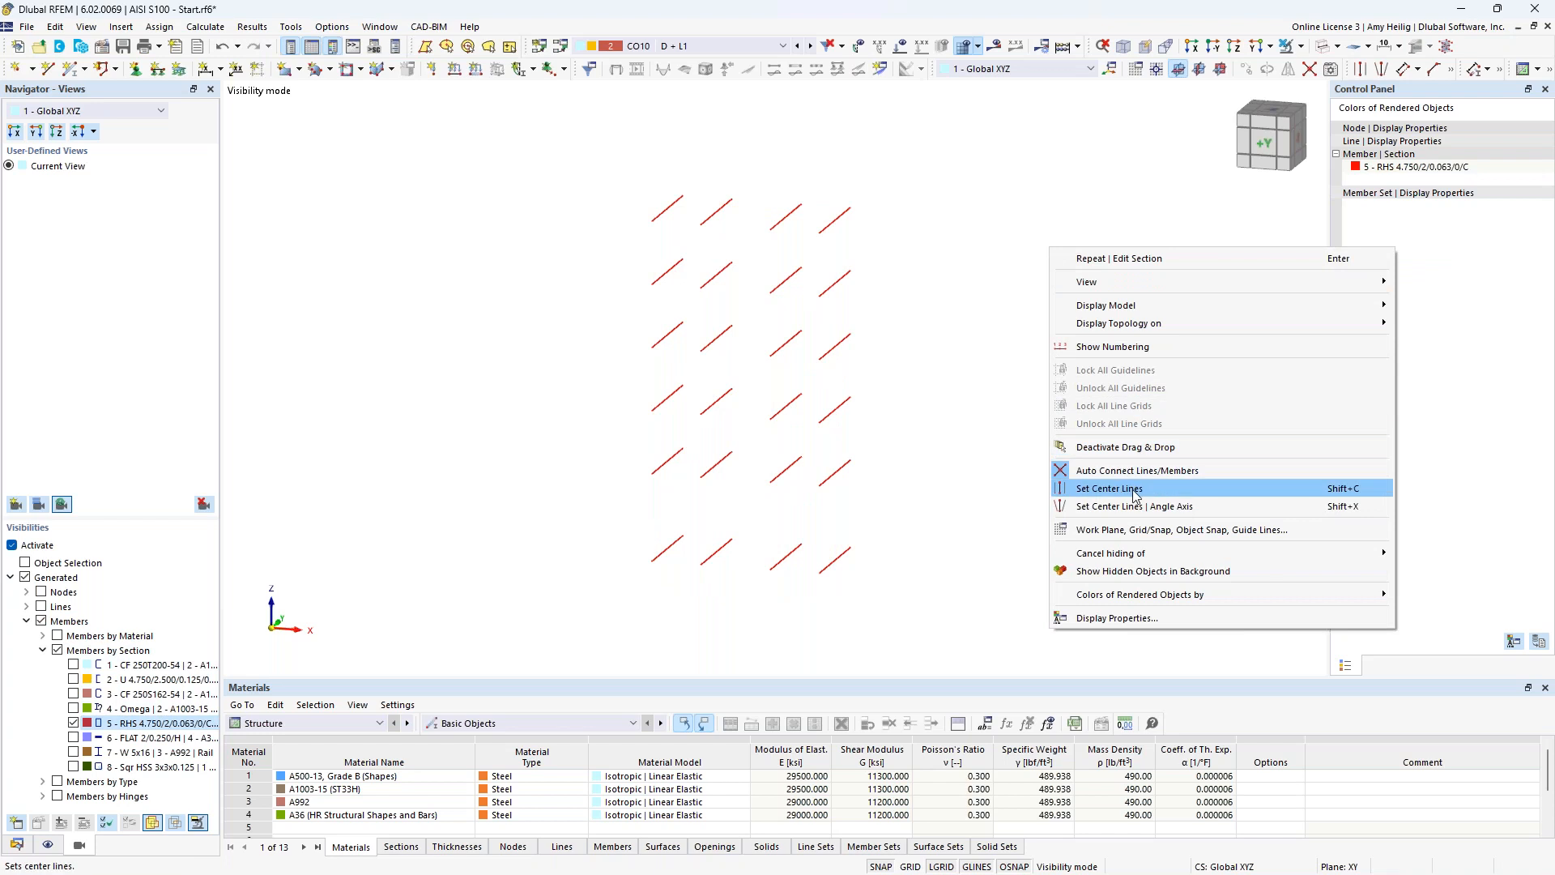
pyautogui.click(1131, 571)
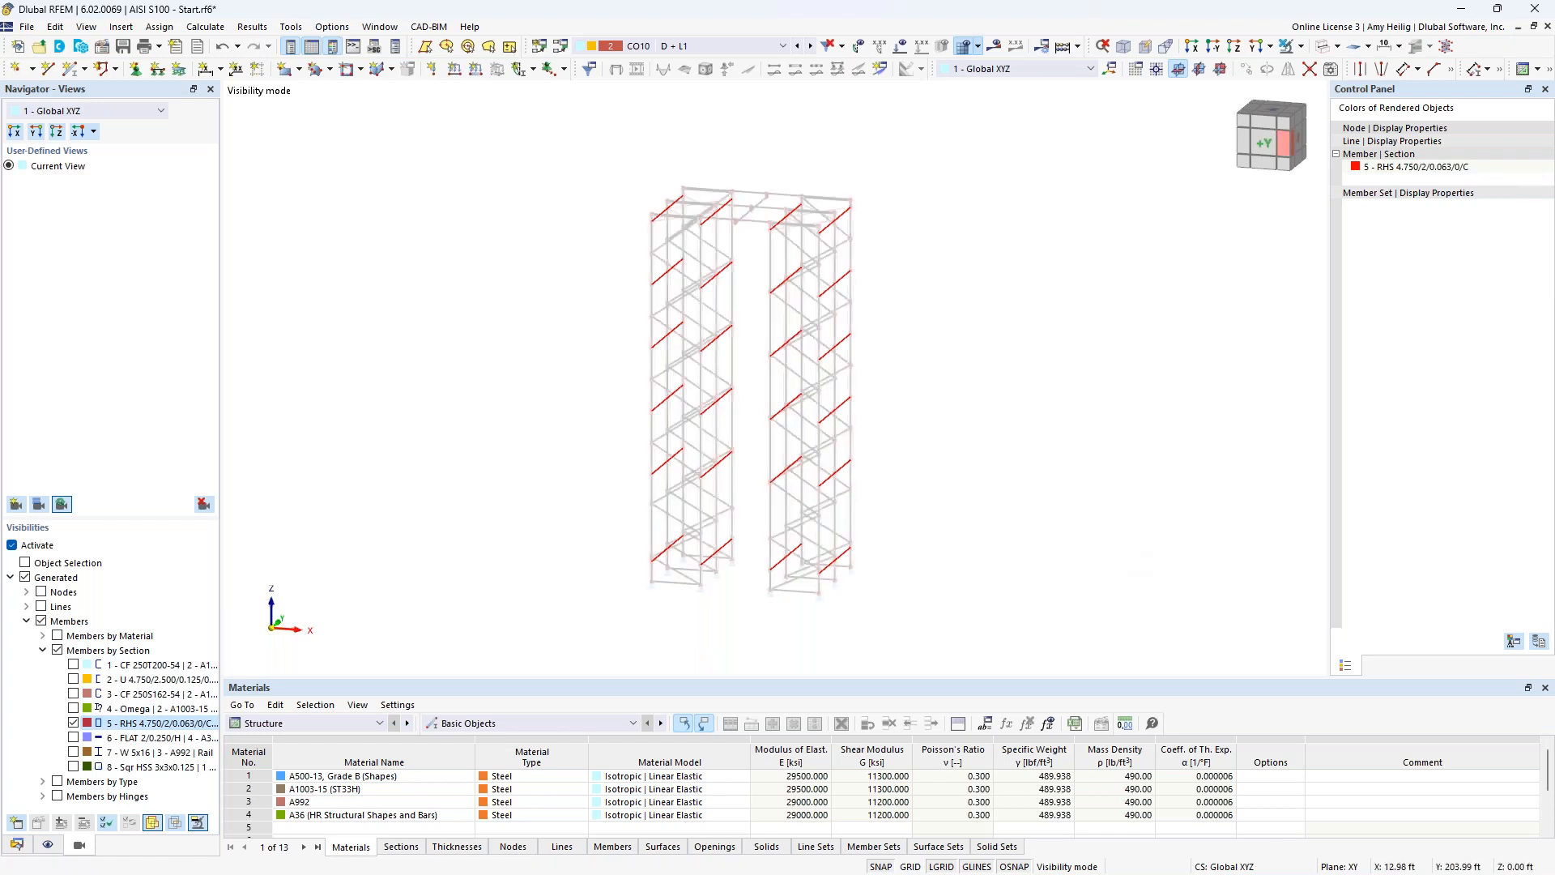
pyautogui.click(1321, 47)
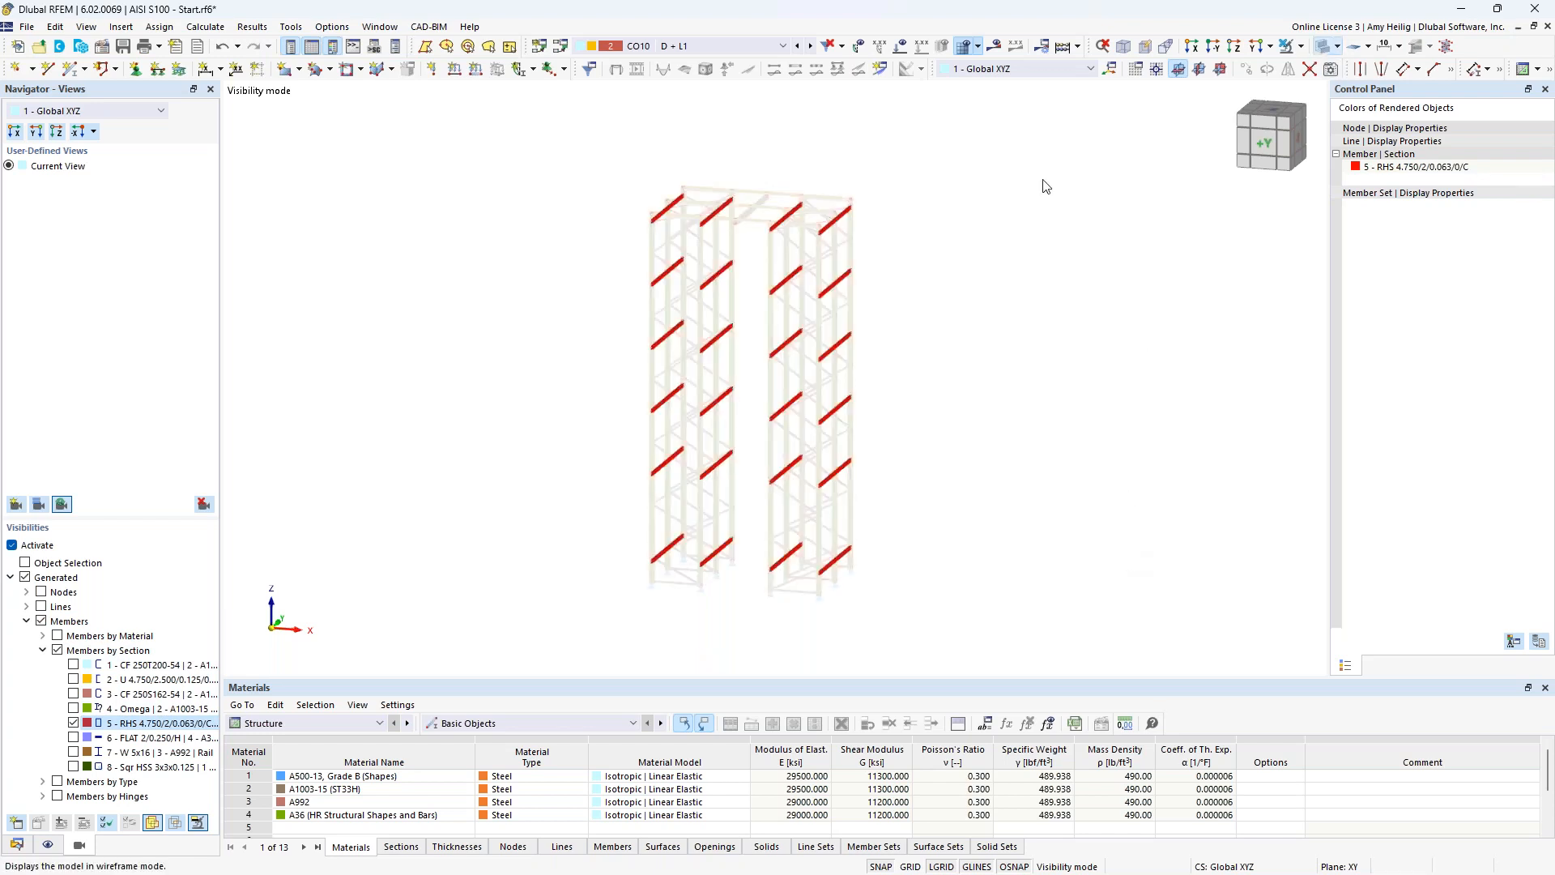
# Open all RHS 4.750/2/0.063/0/C beams together for editing and activate their design properties.
pyautogui.keyDown('ctrl'); pyautogui.moveTo(895, 277); pyautogui.dragTo(794, 373, button='middle'); pyautogui.keyUp('ctrl')
pyautogui.scroll(10, 792, 372)
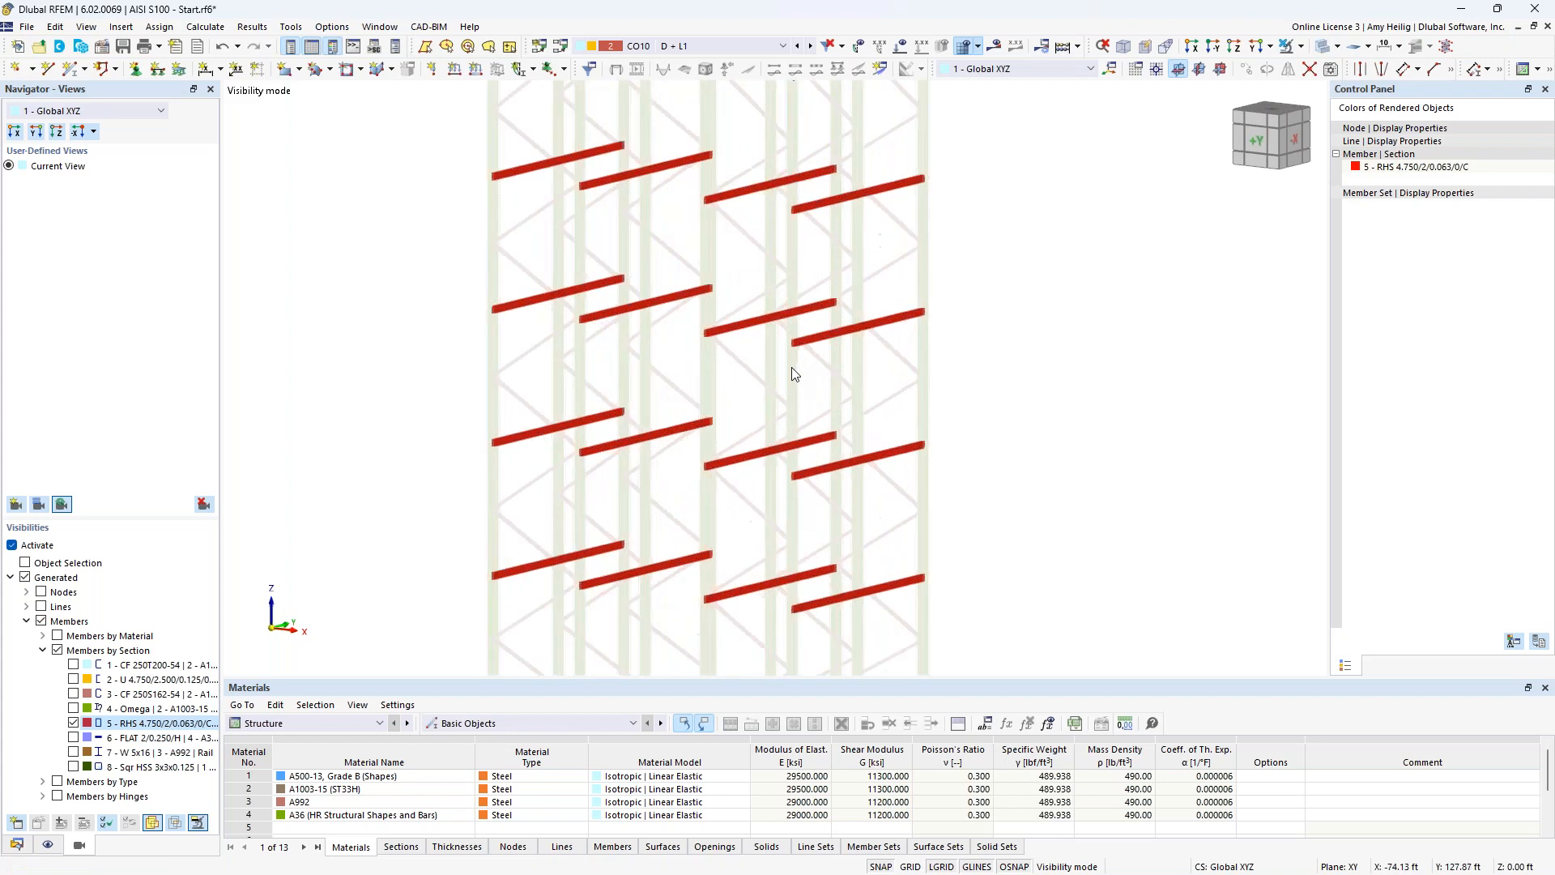
pyautogui.keyDown('ctrl'); pyautogui.moveTo(792, 376); pyautogui.dragTo(883, 389, button='middle'); pyautogui.keyUp('ctrl')
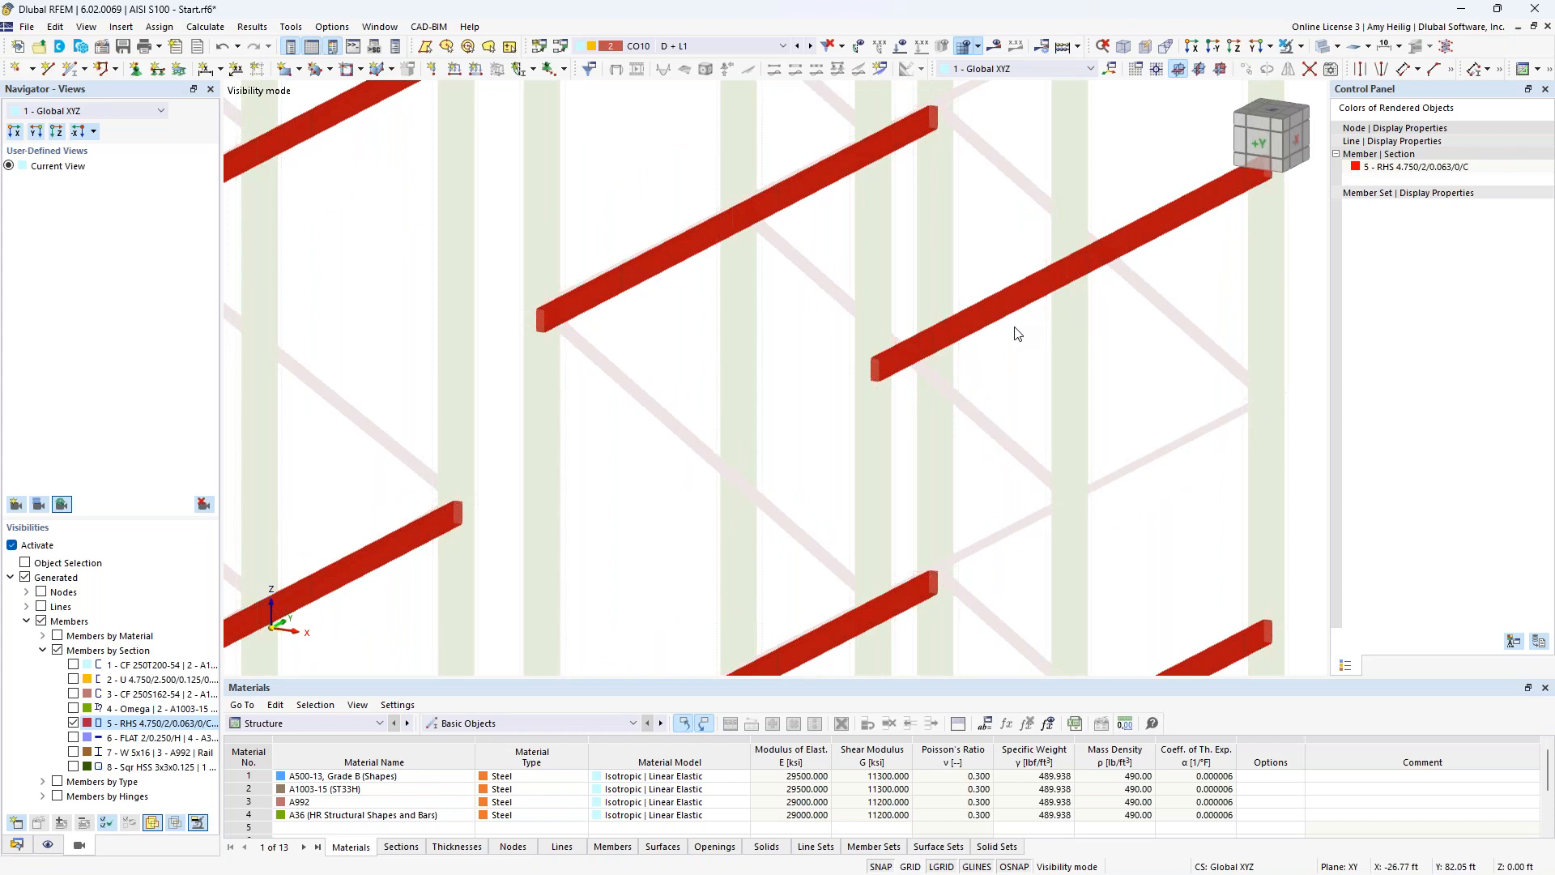
pyautogui.scroll(-10, 1017, 332)
pyautogui.moveTo(933, 328); pyautogui.dragTo(858, 331, button='middle')
pyautogui.moveTo(1008, 618); pyautogui.dragTo(595, 140)
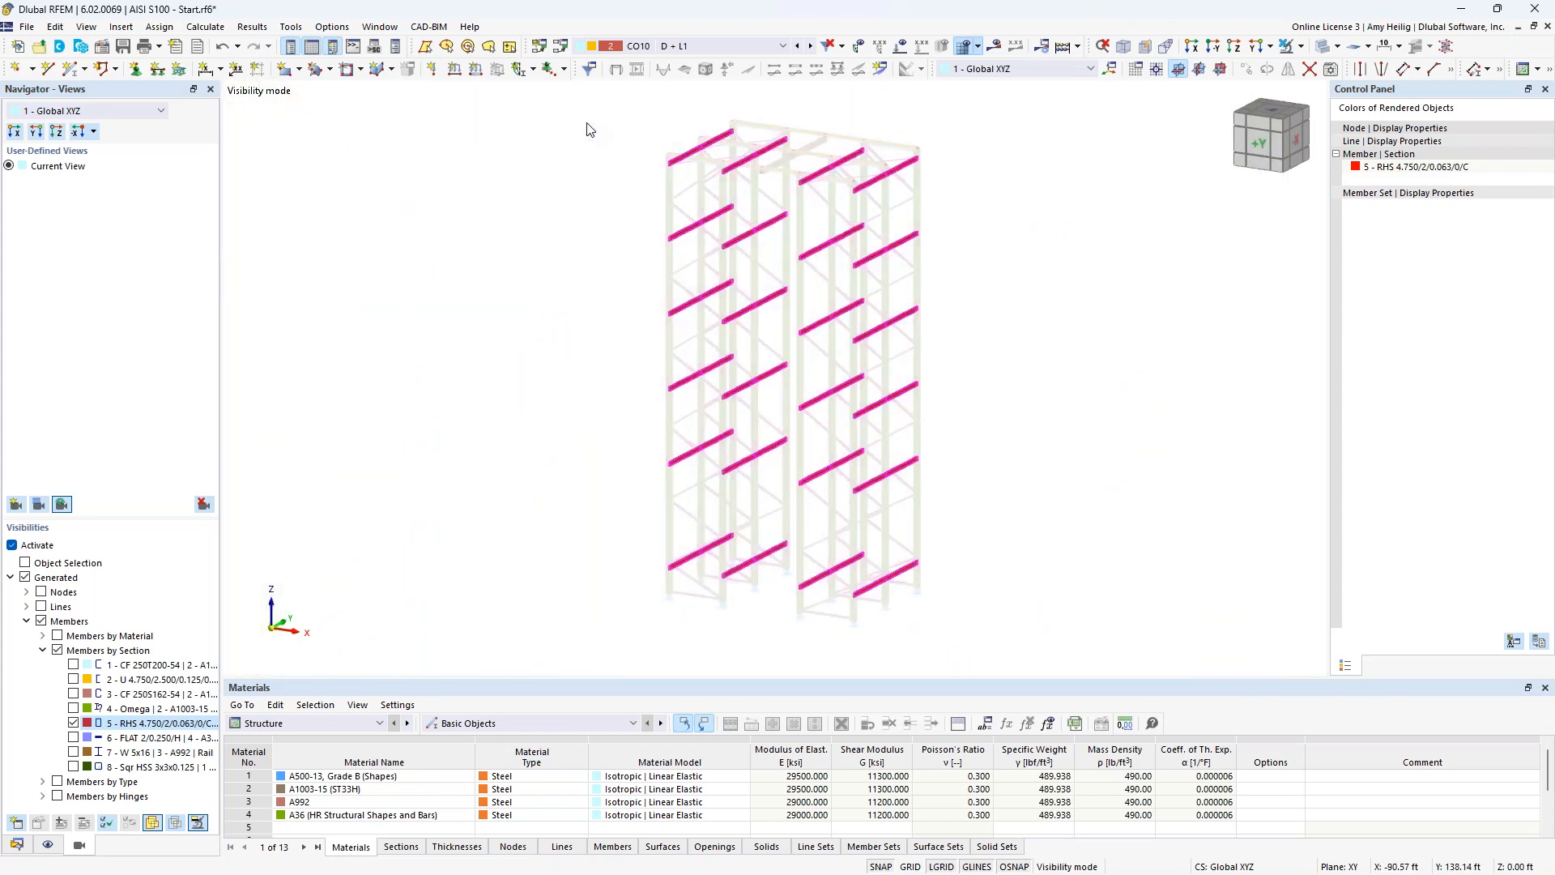
pyautogui.doubleClick(693, 158)
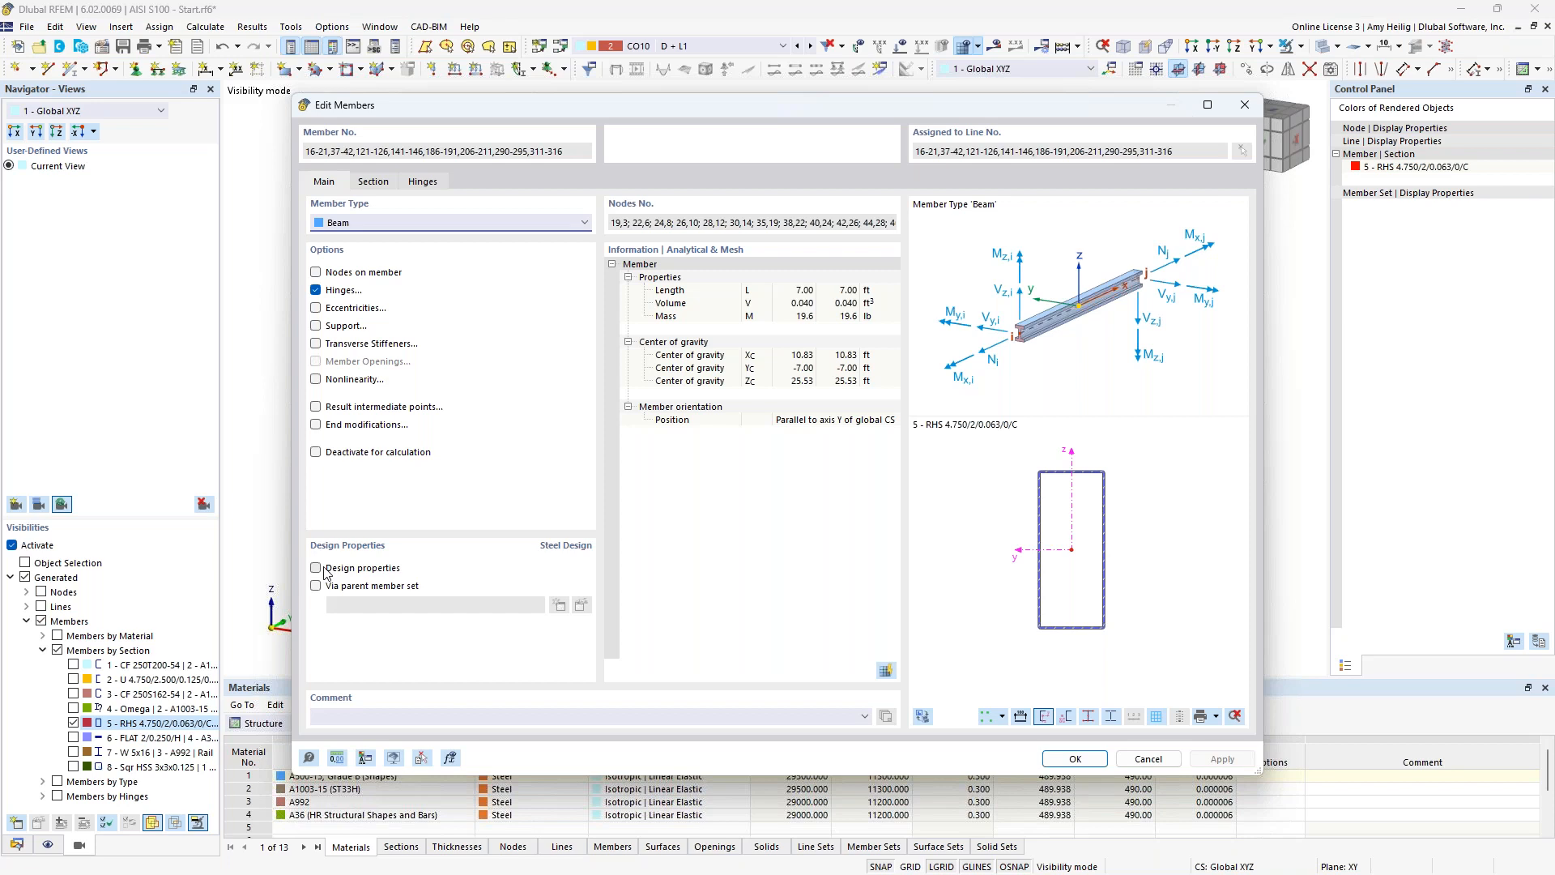
pyautogui.click(334, 572)
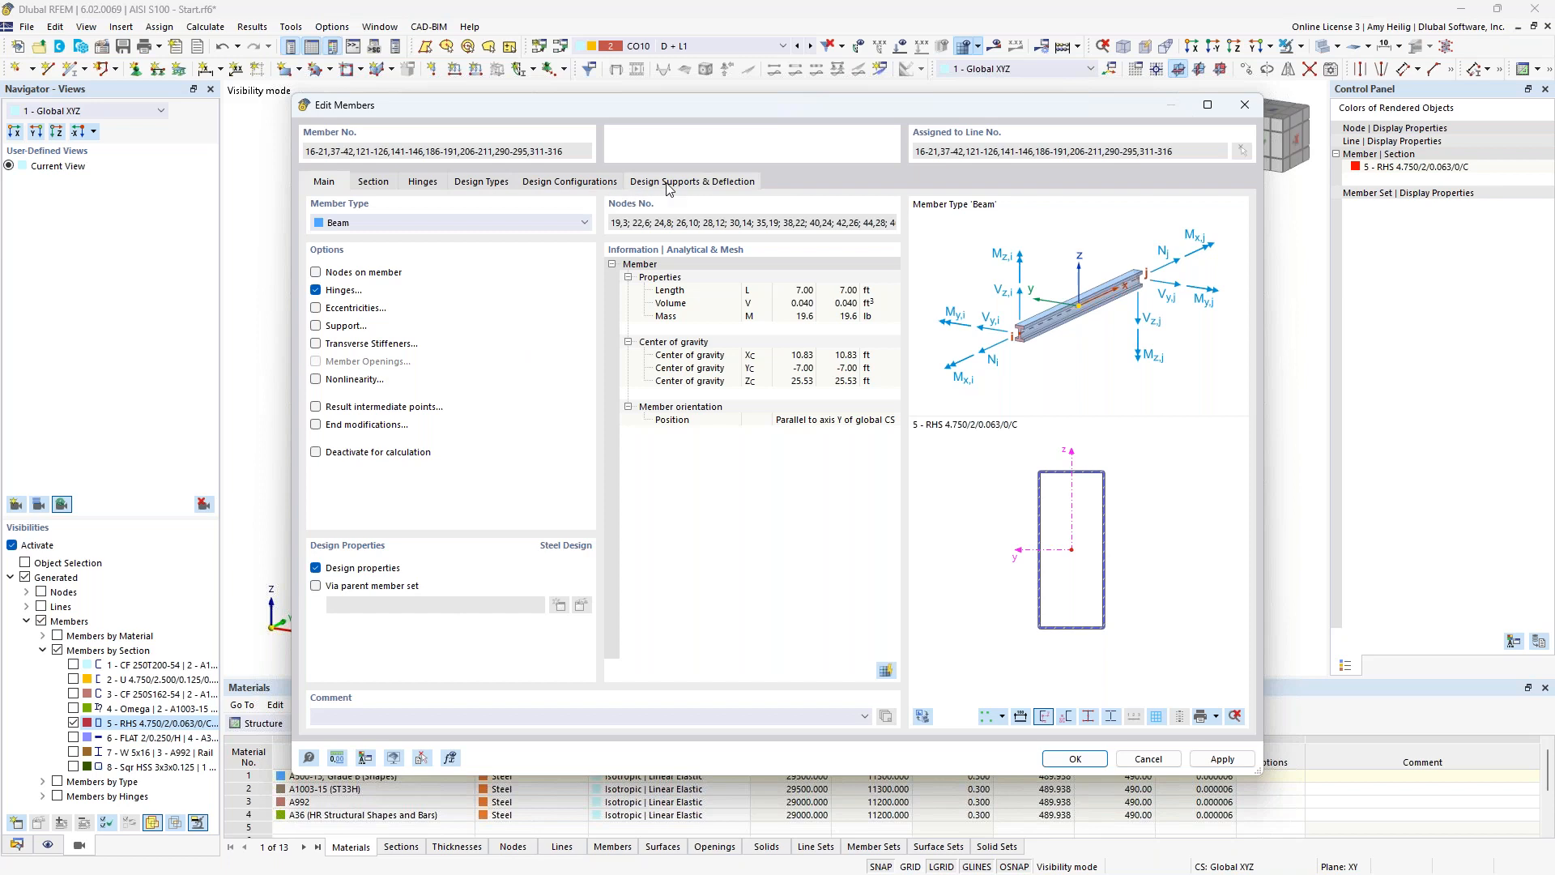
# Create a new effective lengths definition for the RHS beams, preview it on the model, and base it on the AISI S100 standard.
pyautogui.click(482, 182)
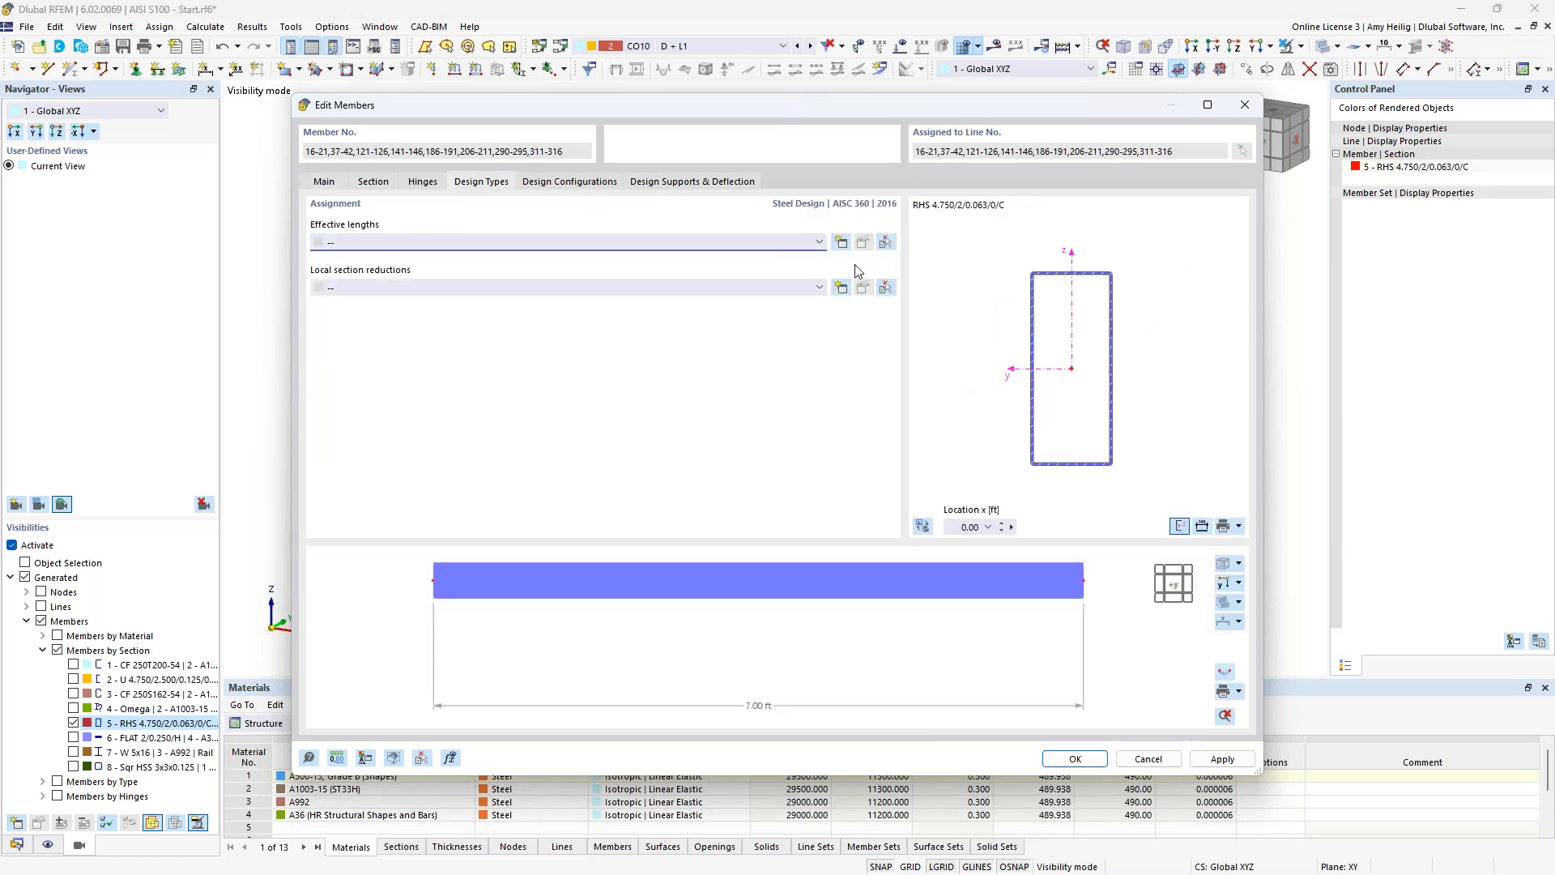
pyautogui.click(841, 243)
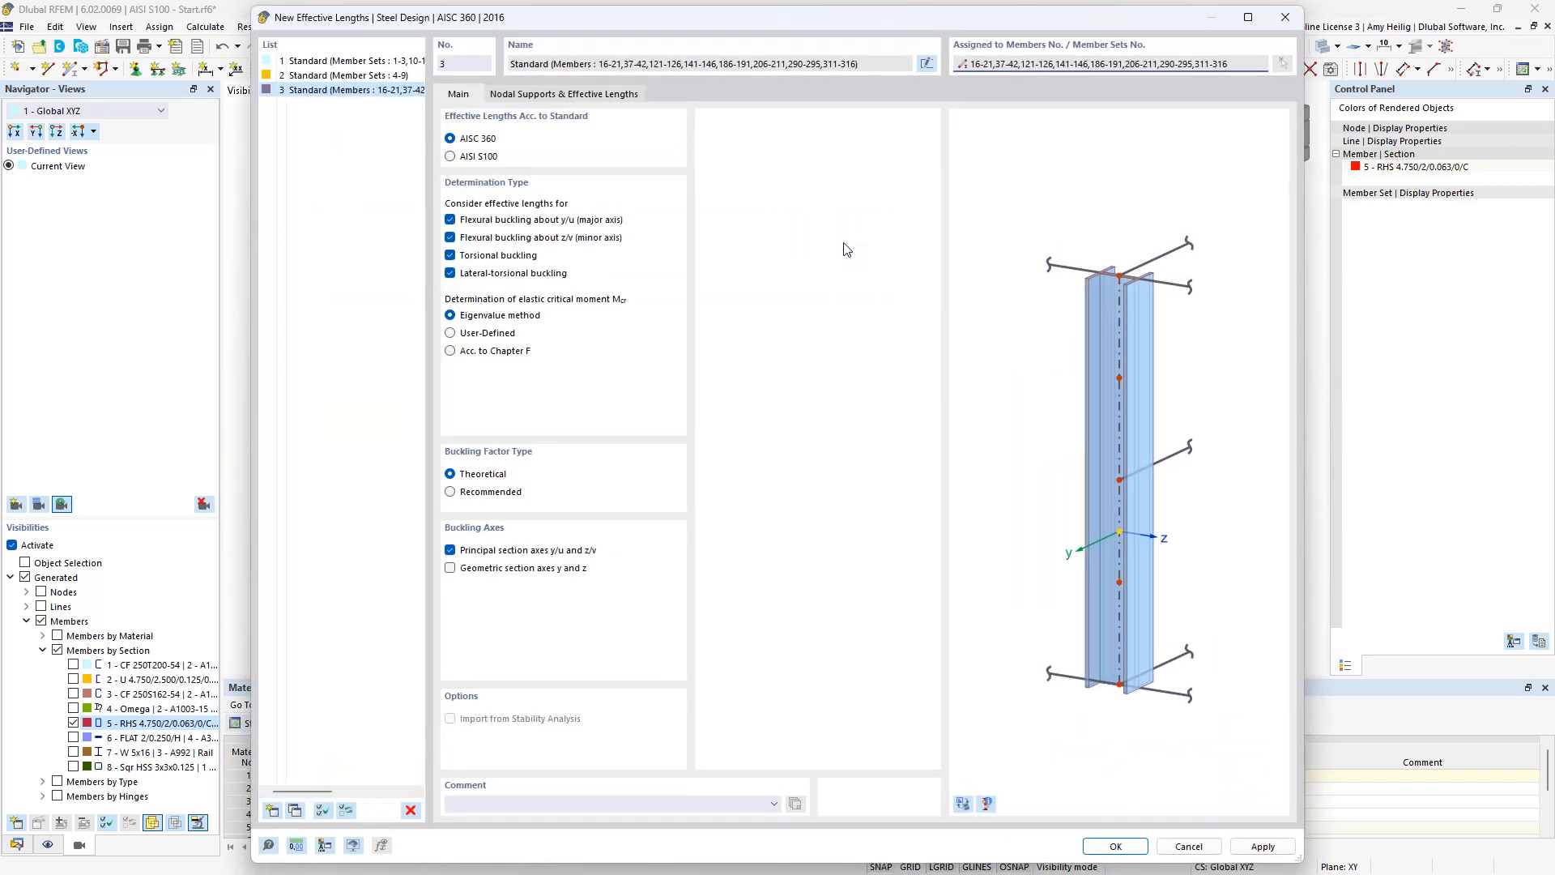
pyautogui.click(962, 802)
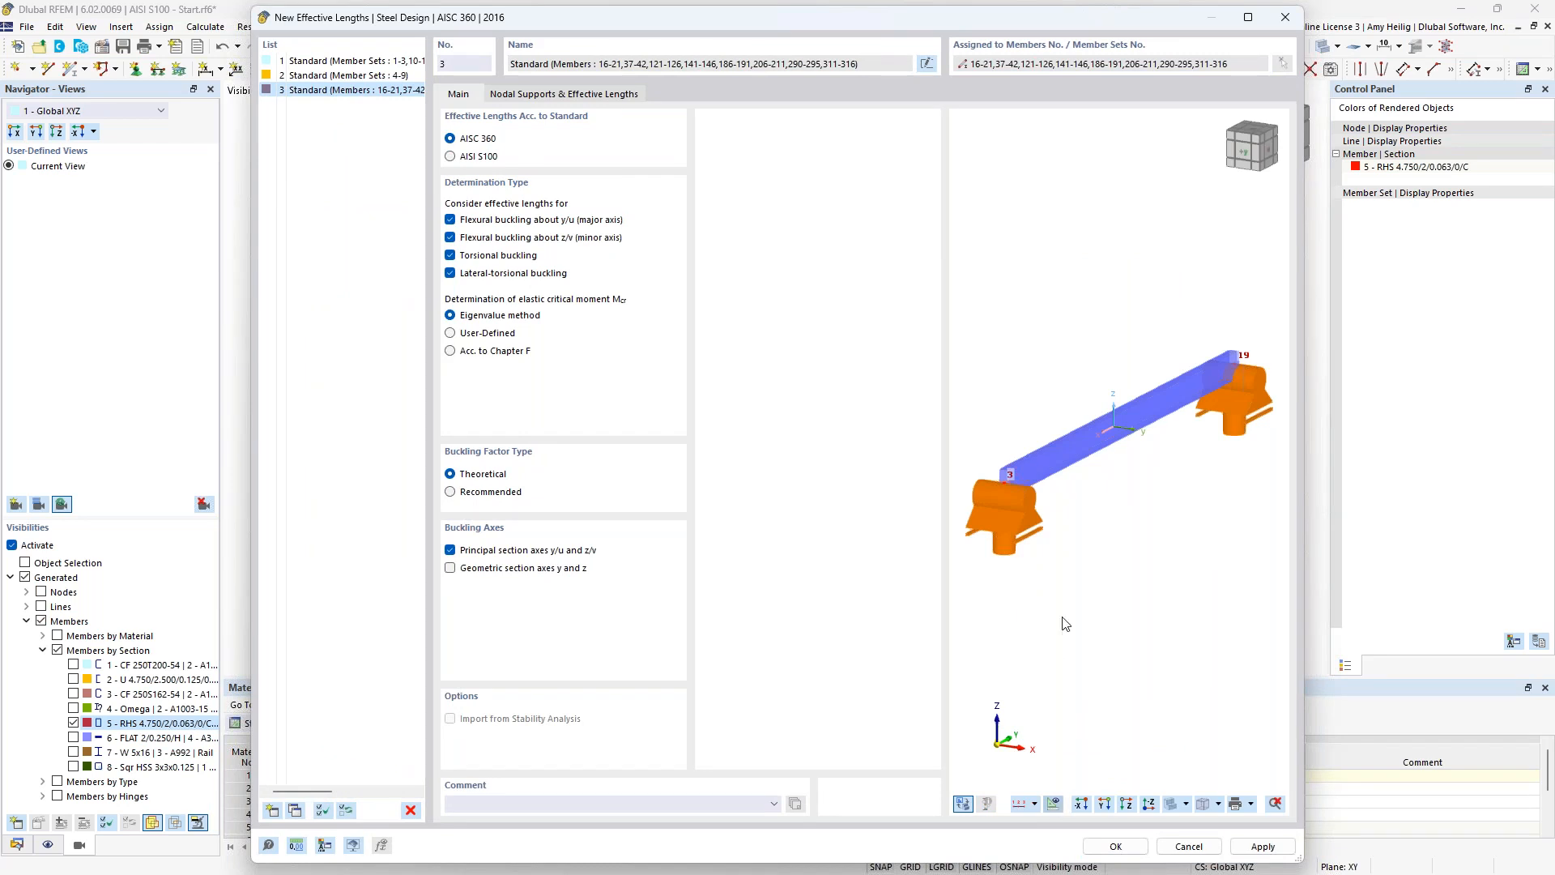
pyautogui.scroll(-2, 1082, 492)
pyautogui.scroll(-2, 1082, 493)
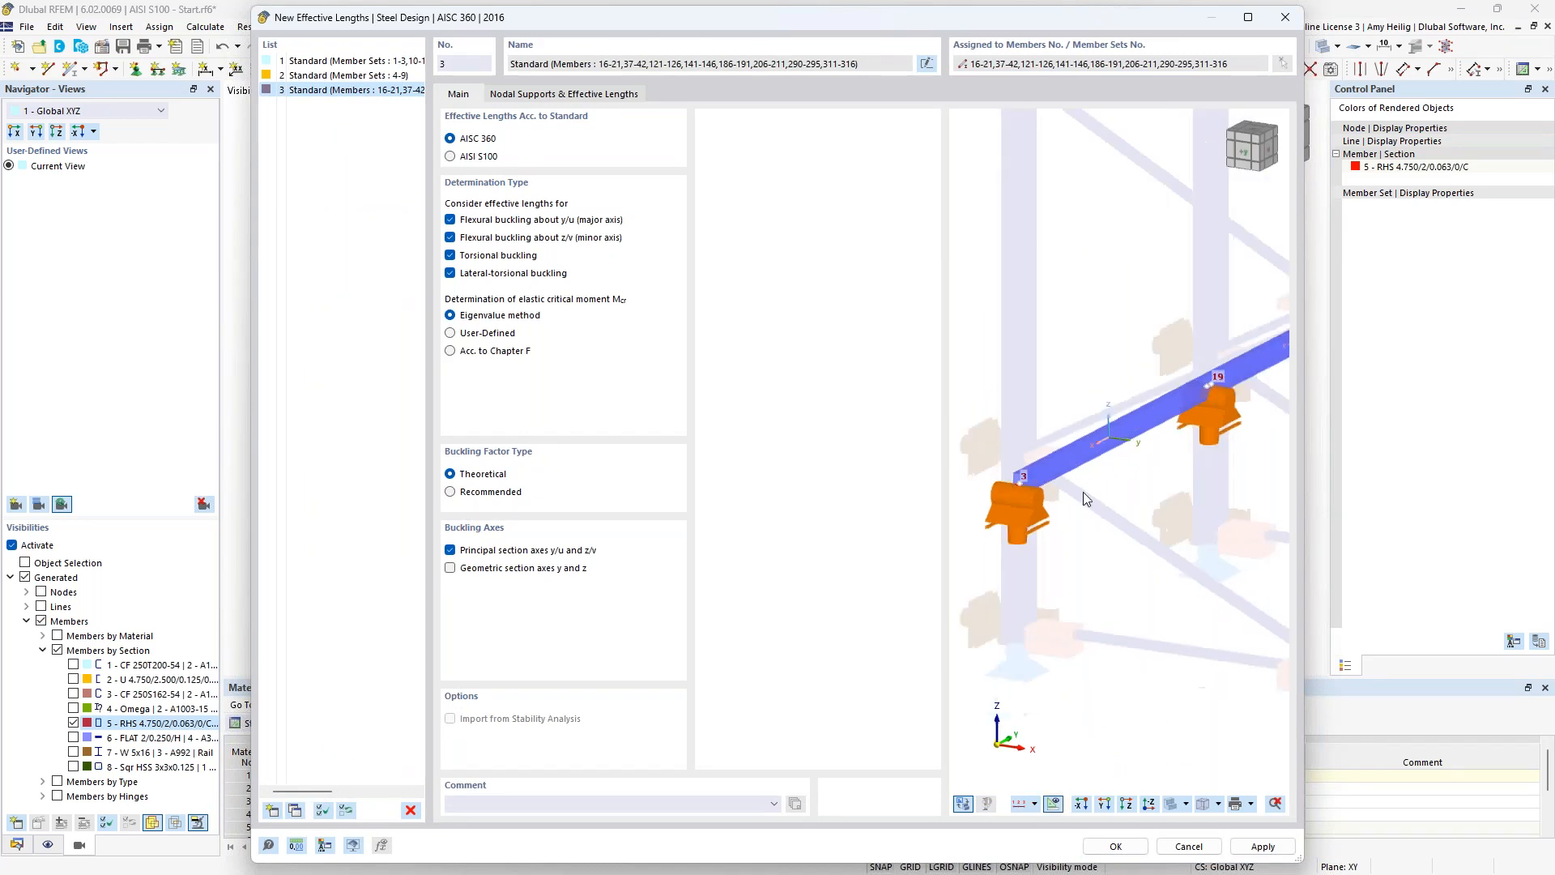
pyautogui.moveTo(1085, 498); pyautogui.dragTo(1025, 532, button='middle')
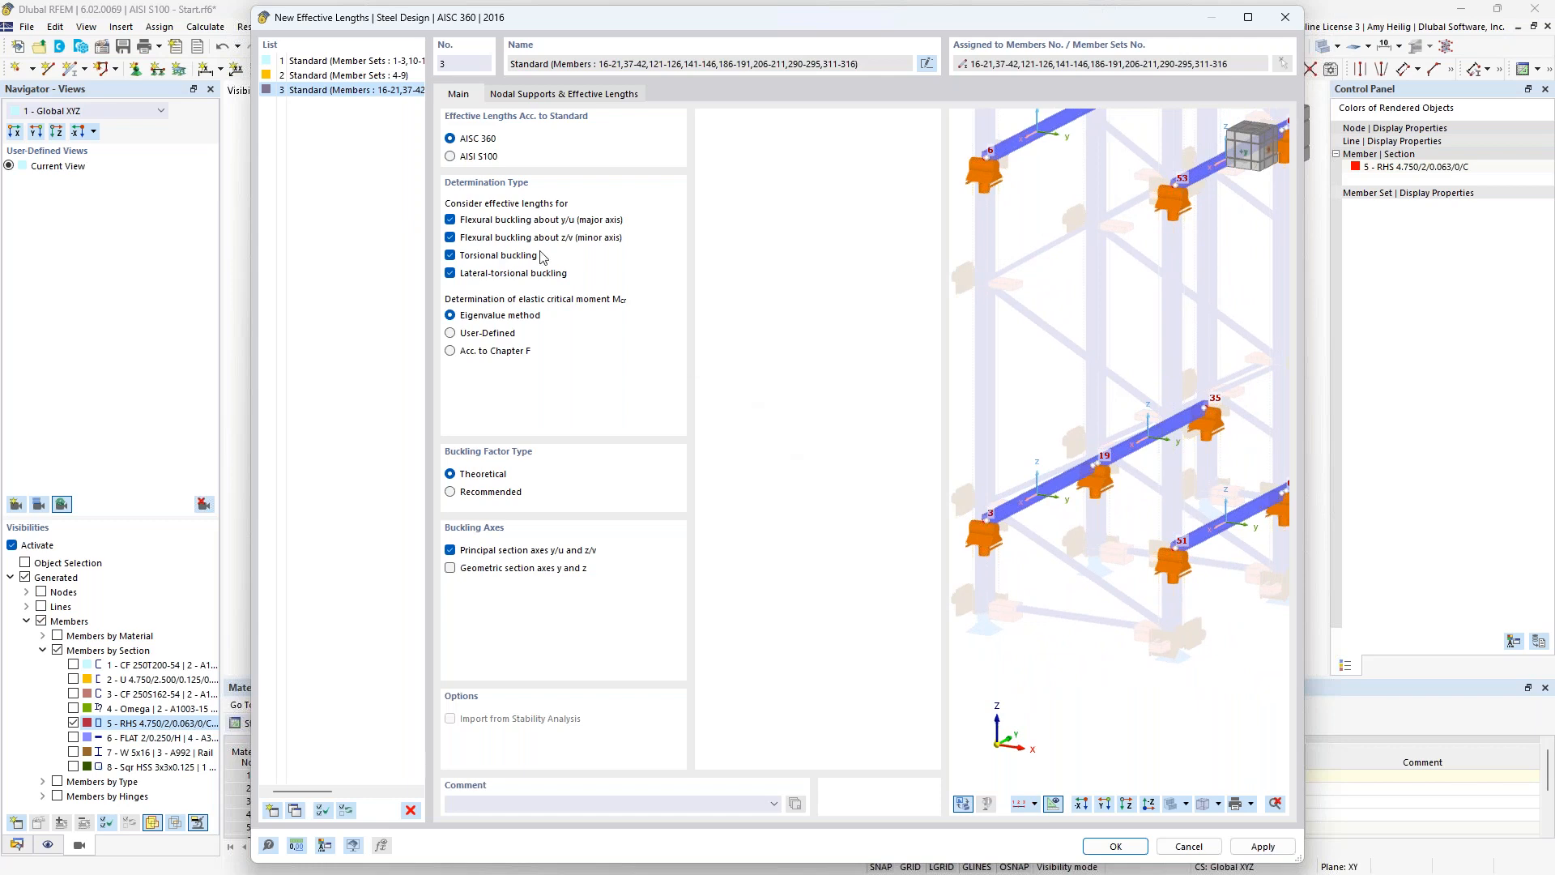
pyautogui.click(451, 158)
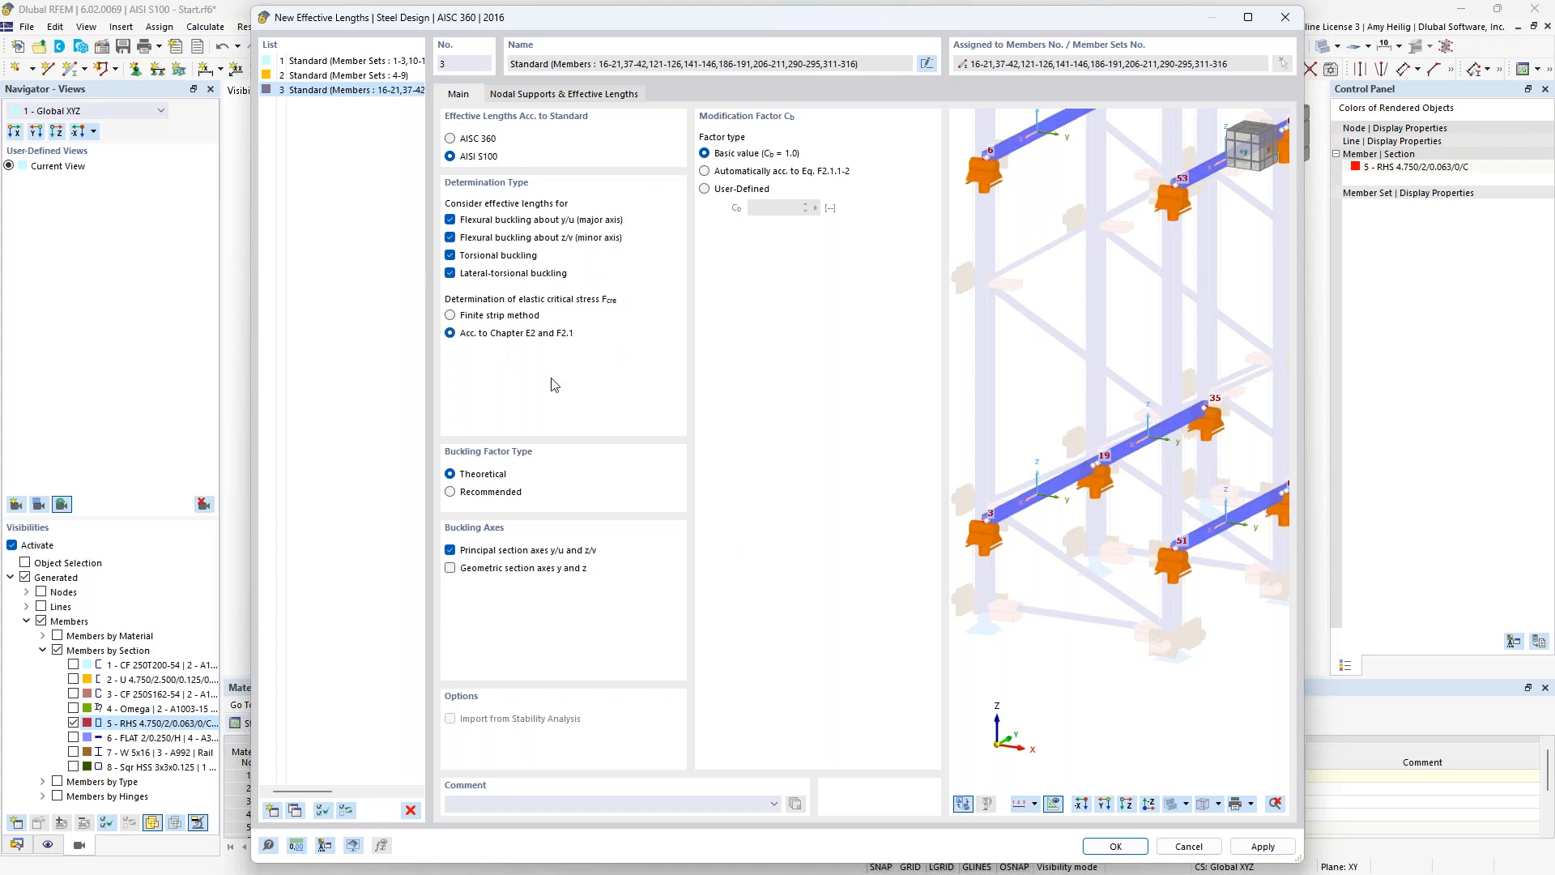
# Switch to the PowerPoint slide show at the RFEM and Stability Design slide.
pyautogui.press('super+Tab')
pyautogui.click(870, 281)
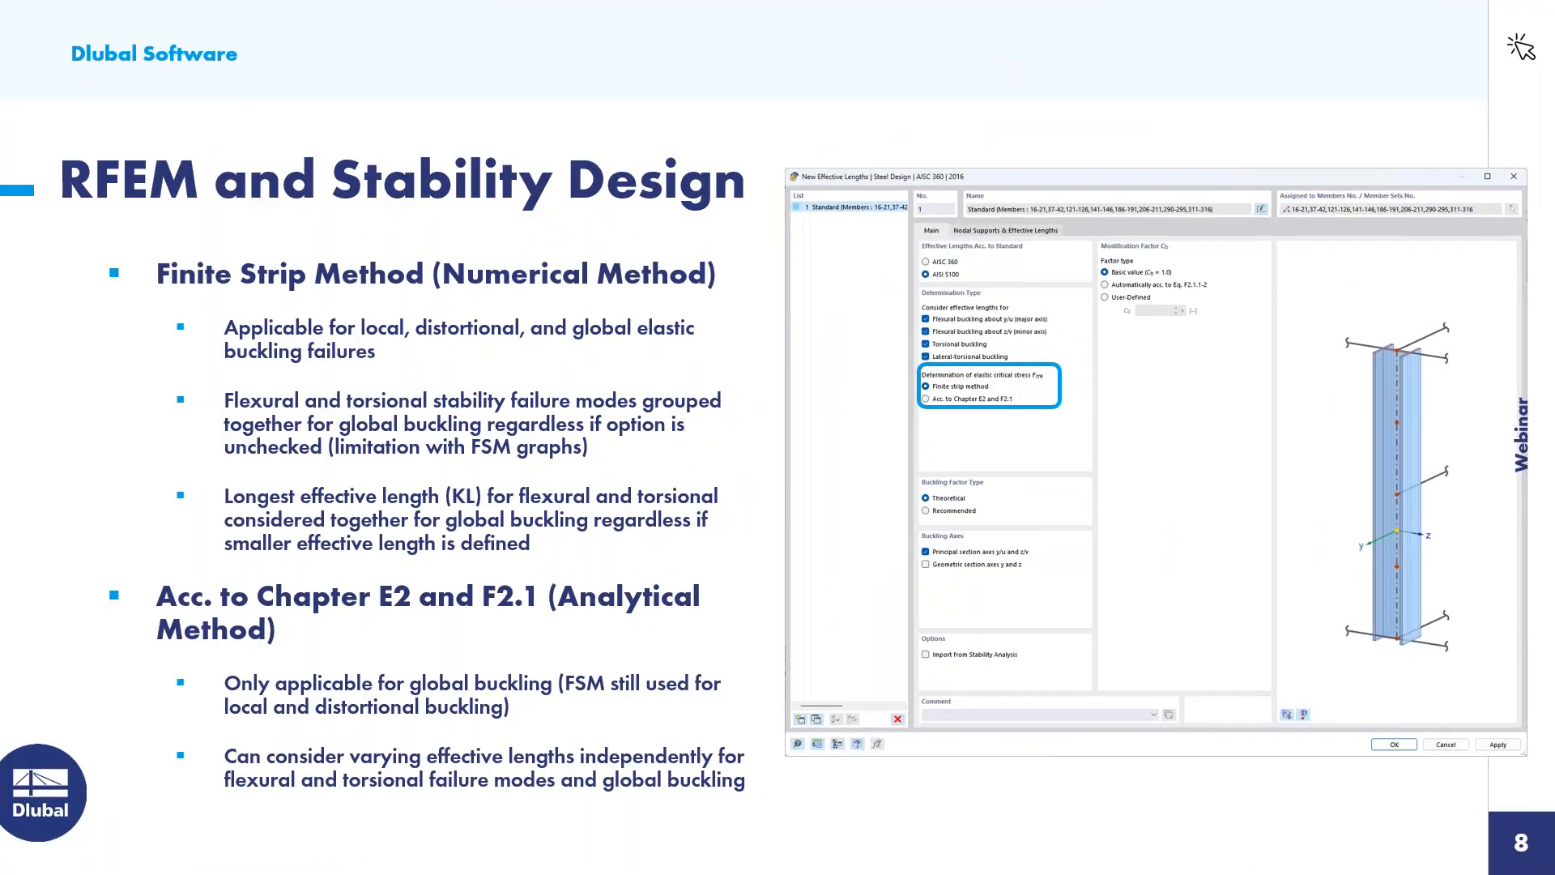
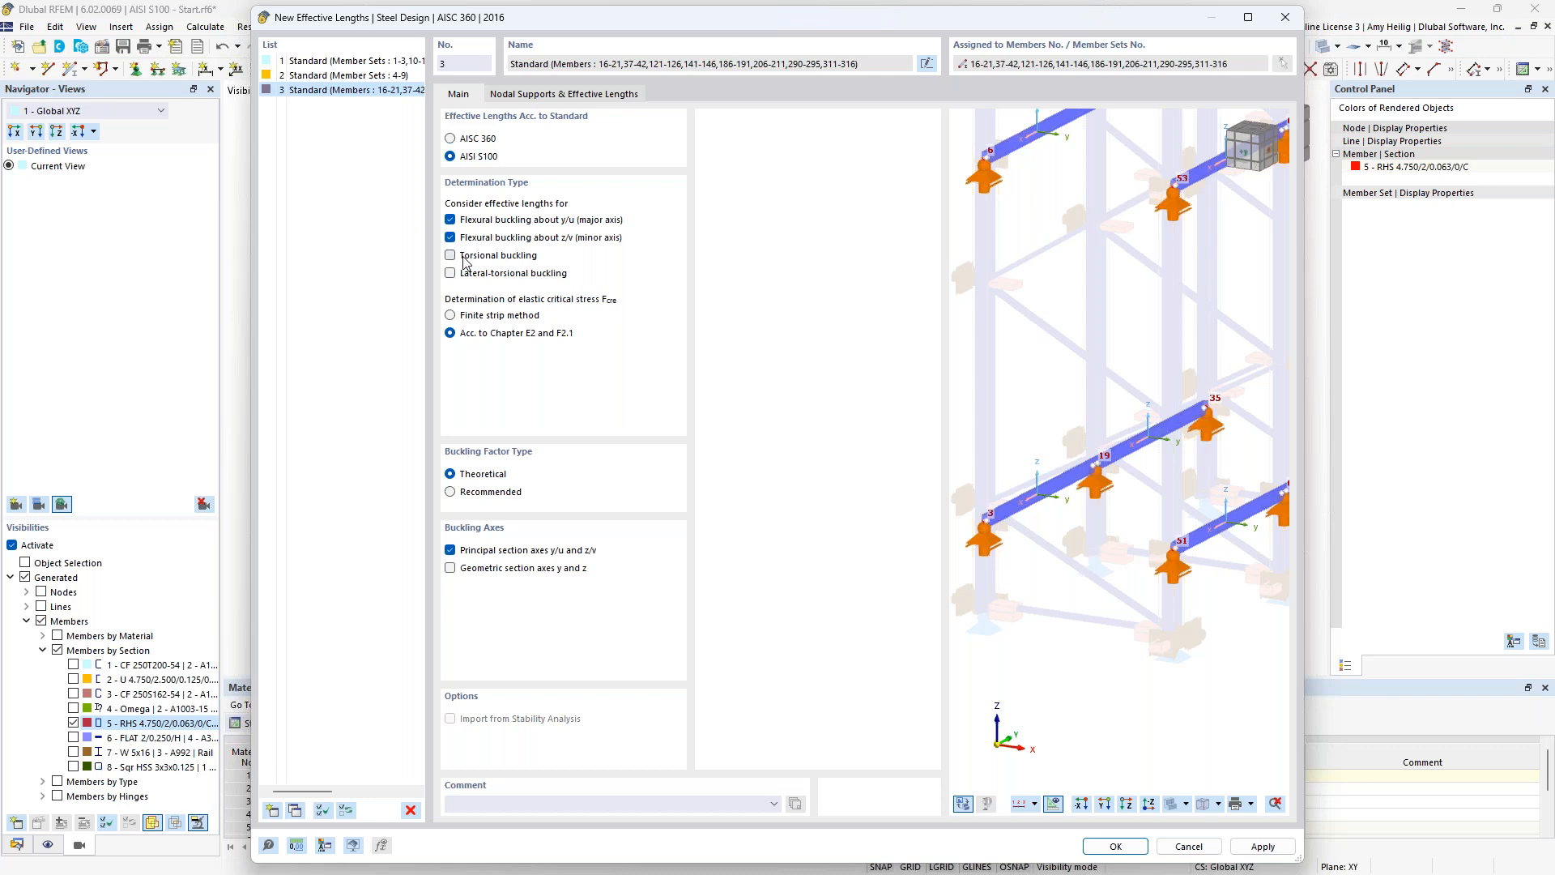
# Review the nodal supports and effective length factors for the RHS beams, and accept the new effective lengths definition.
pyautogui.click(540, 95)
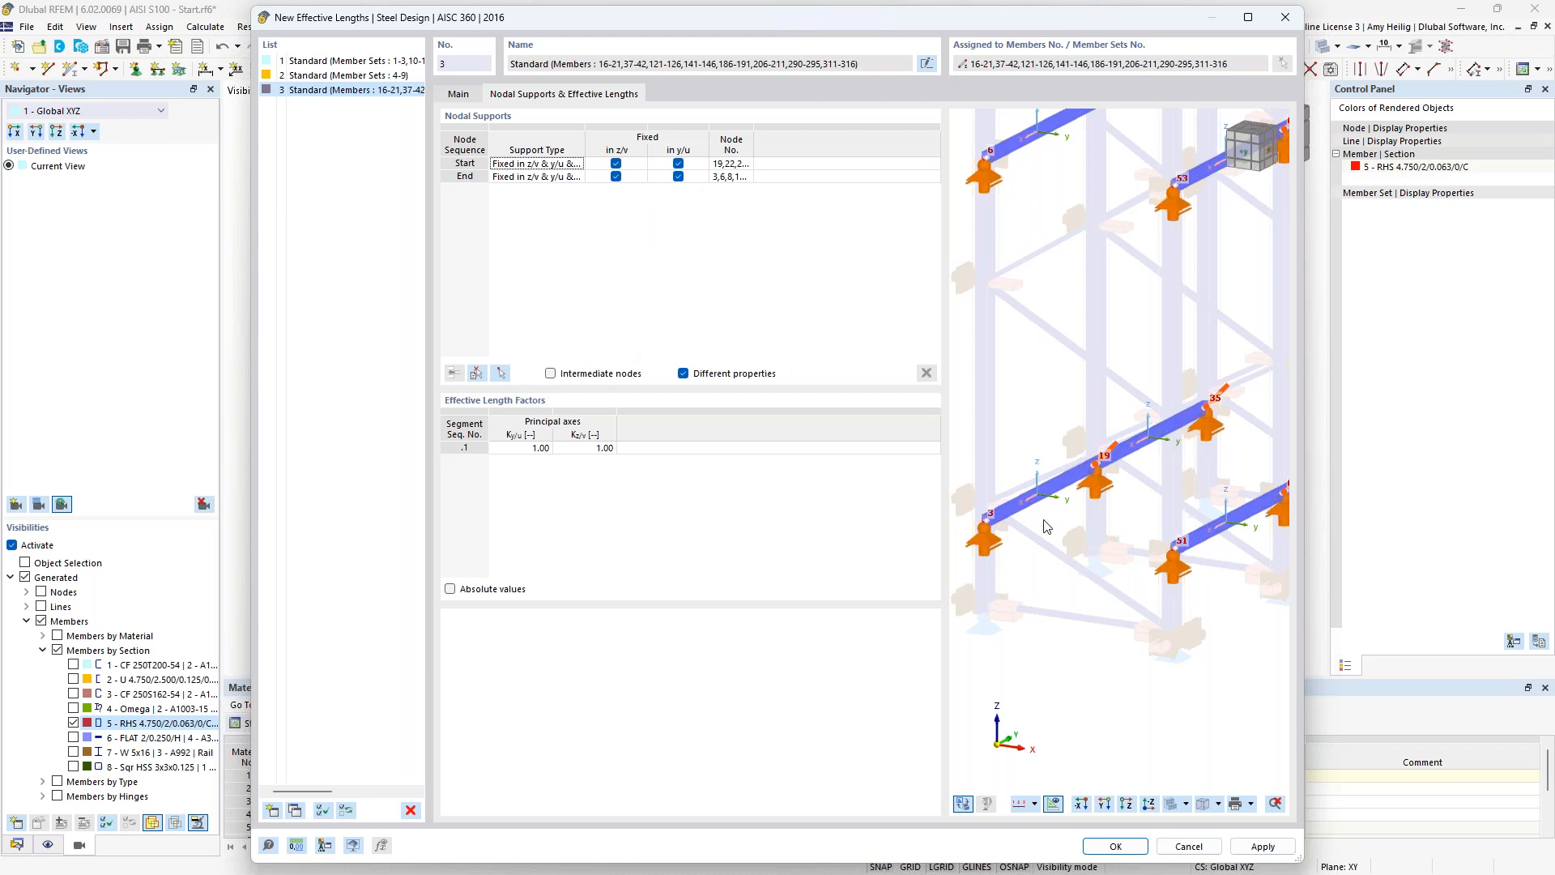
pyautogui.scroll(-5, 1131, 515)
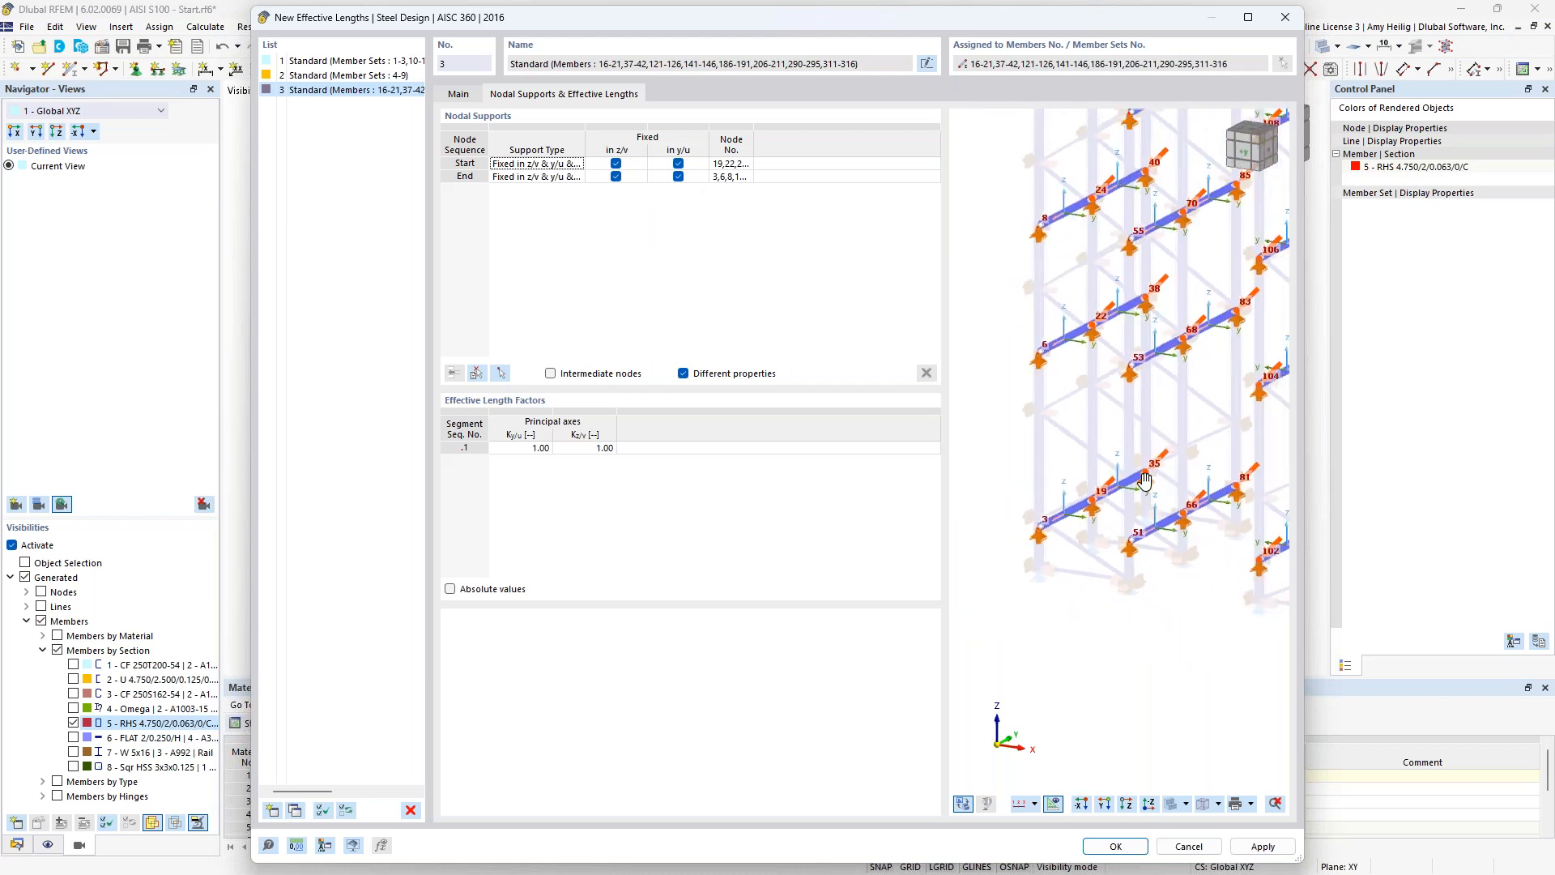
pyautogui.scroll(1, 1057, 554)
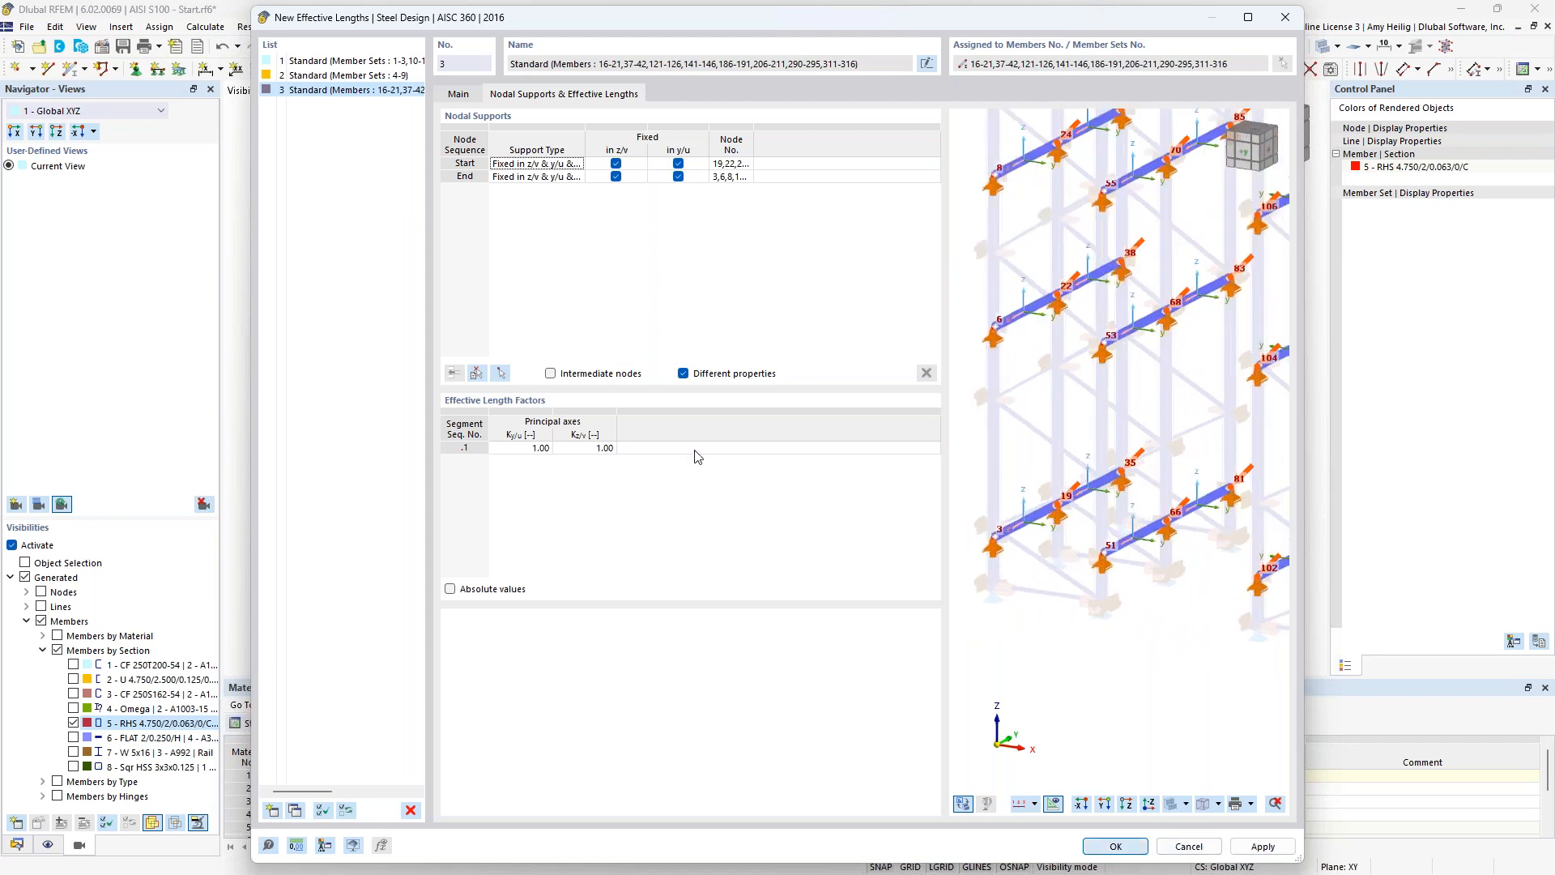
pyautogui.press('Return')
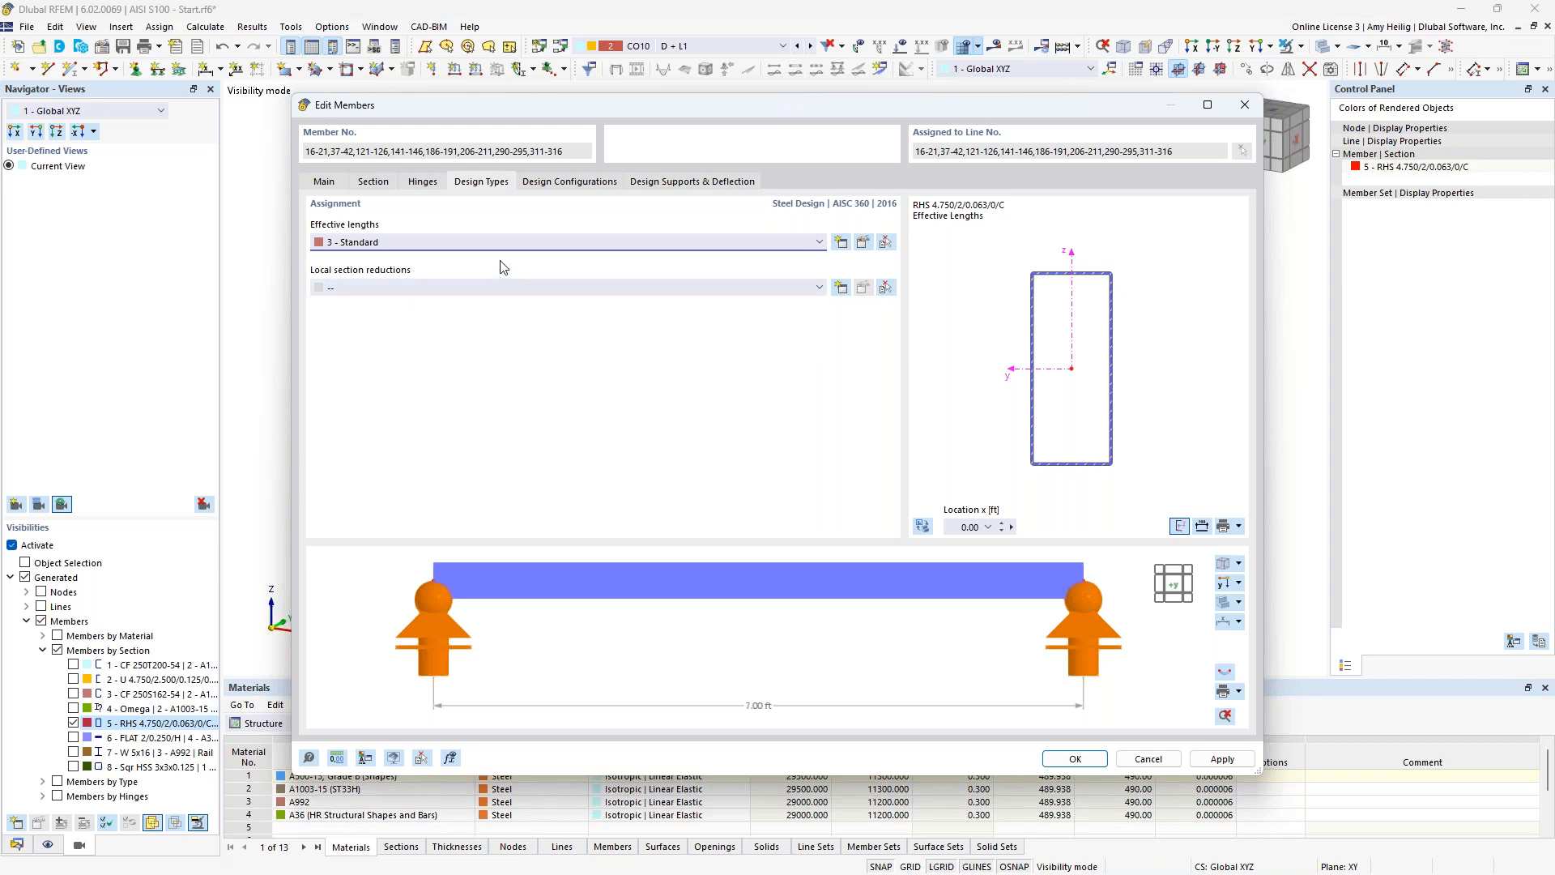
# Review the default strength and serviceability configurations assigned to the RHS beams.
pyautogui.click(562, 183)
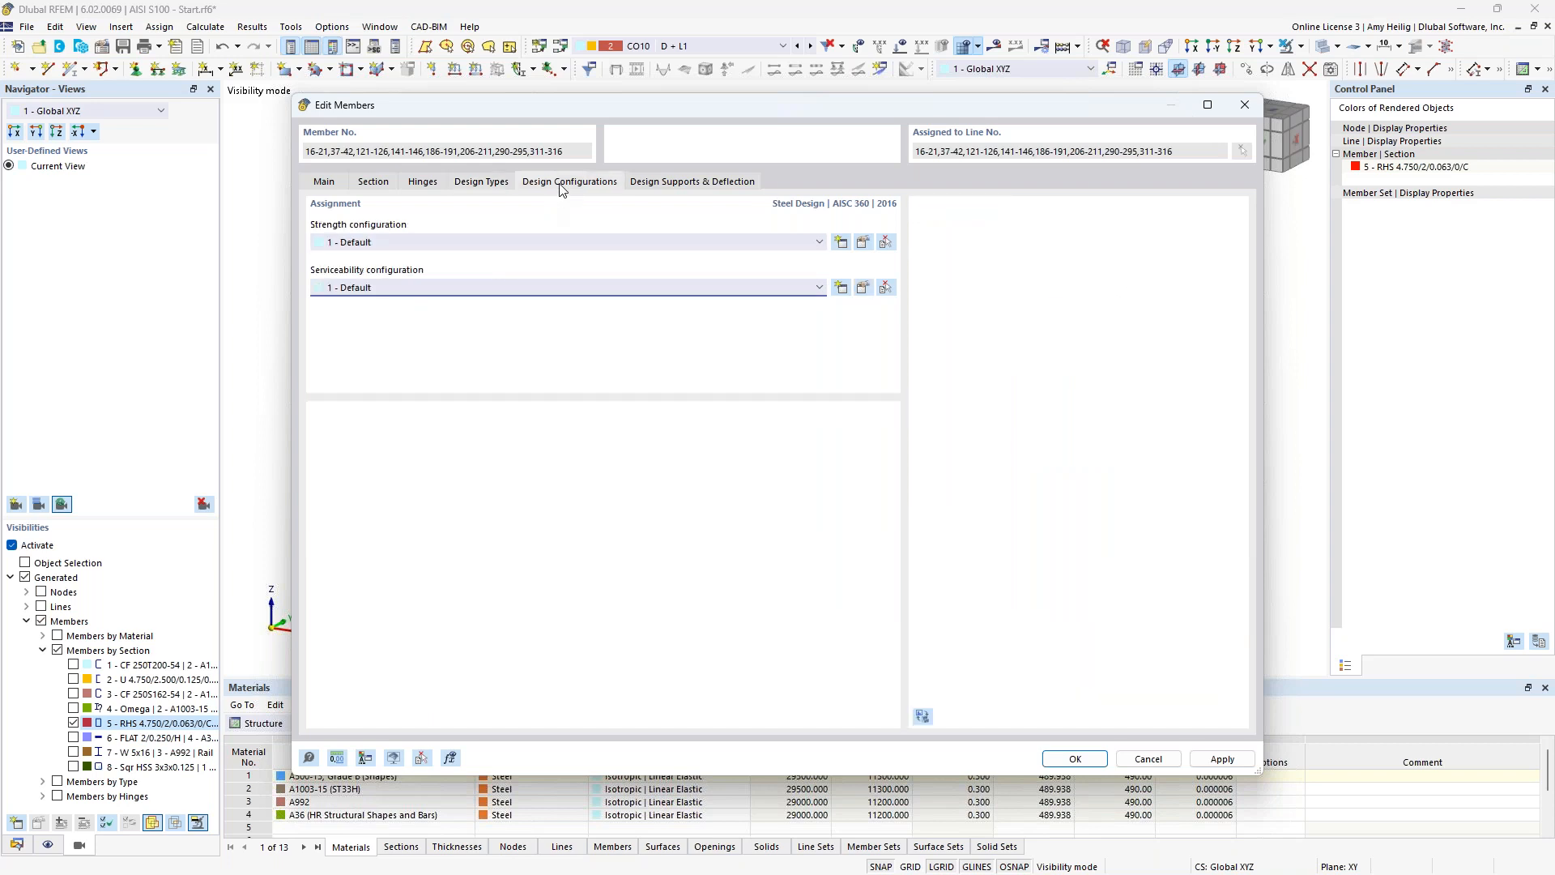
pyautogui.click(863, 243)
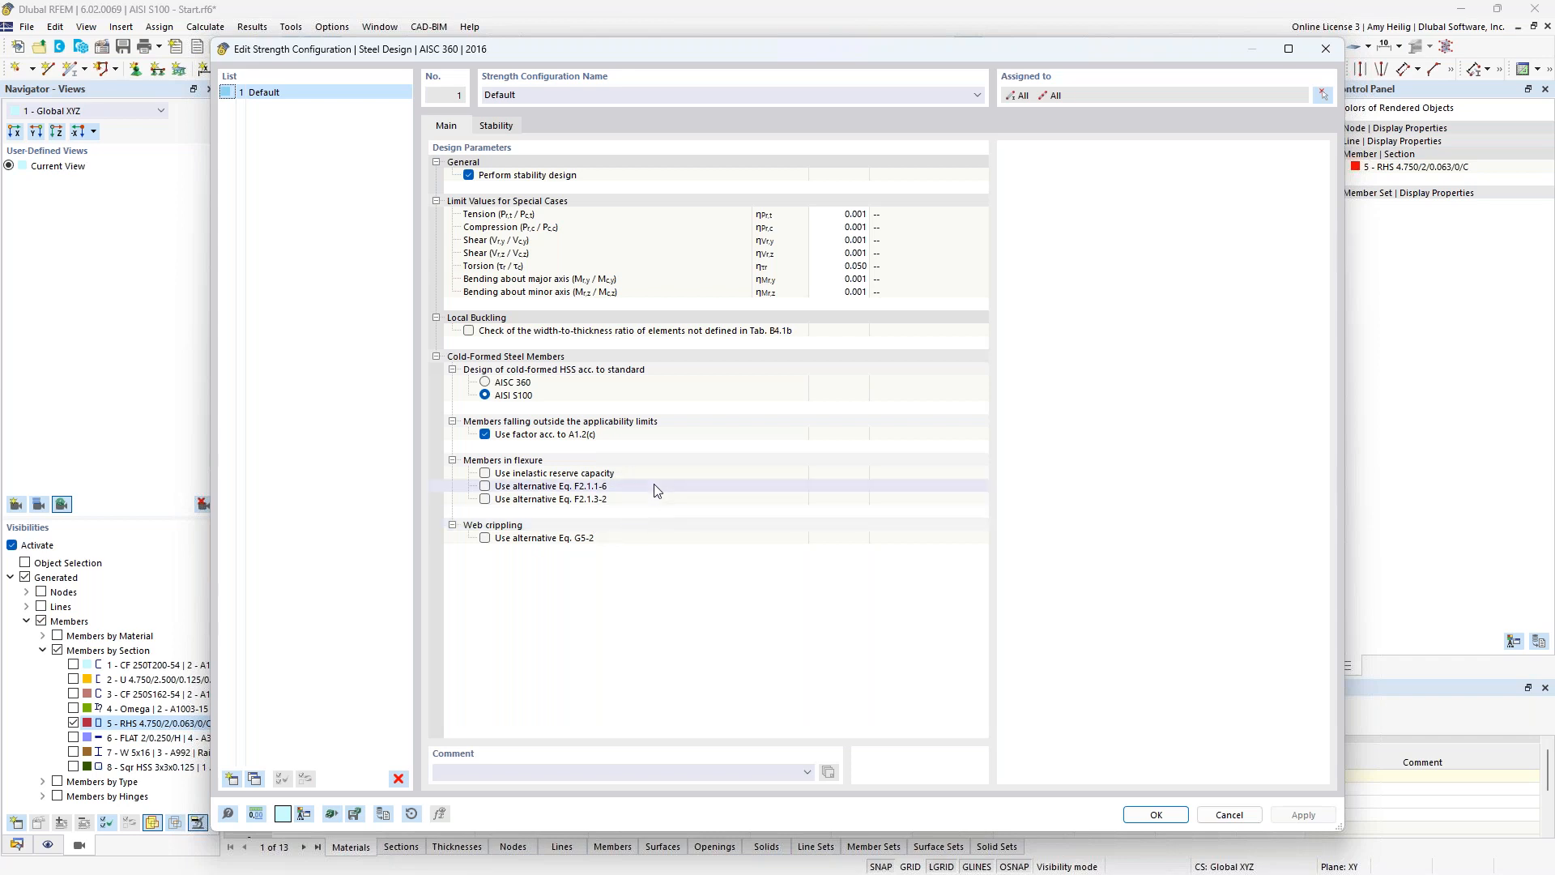
pyautogui.click(1148, 813)
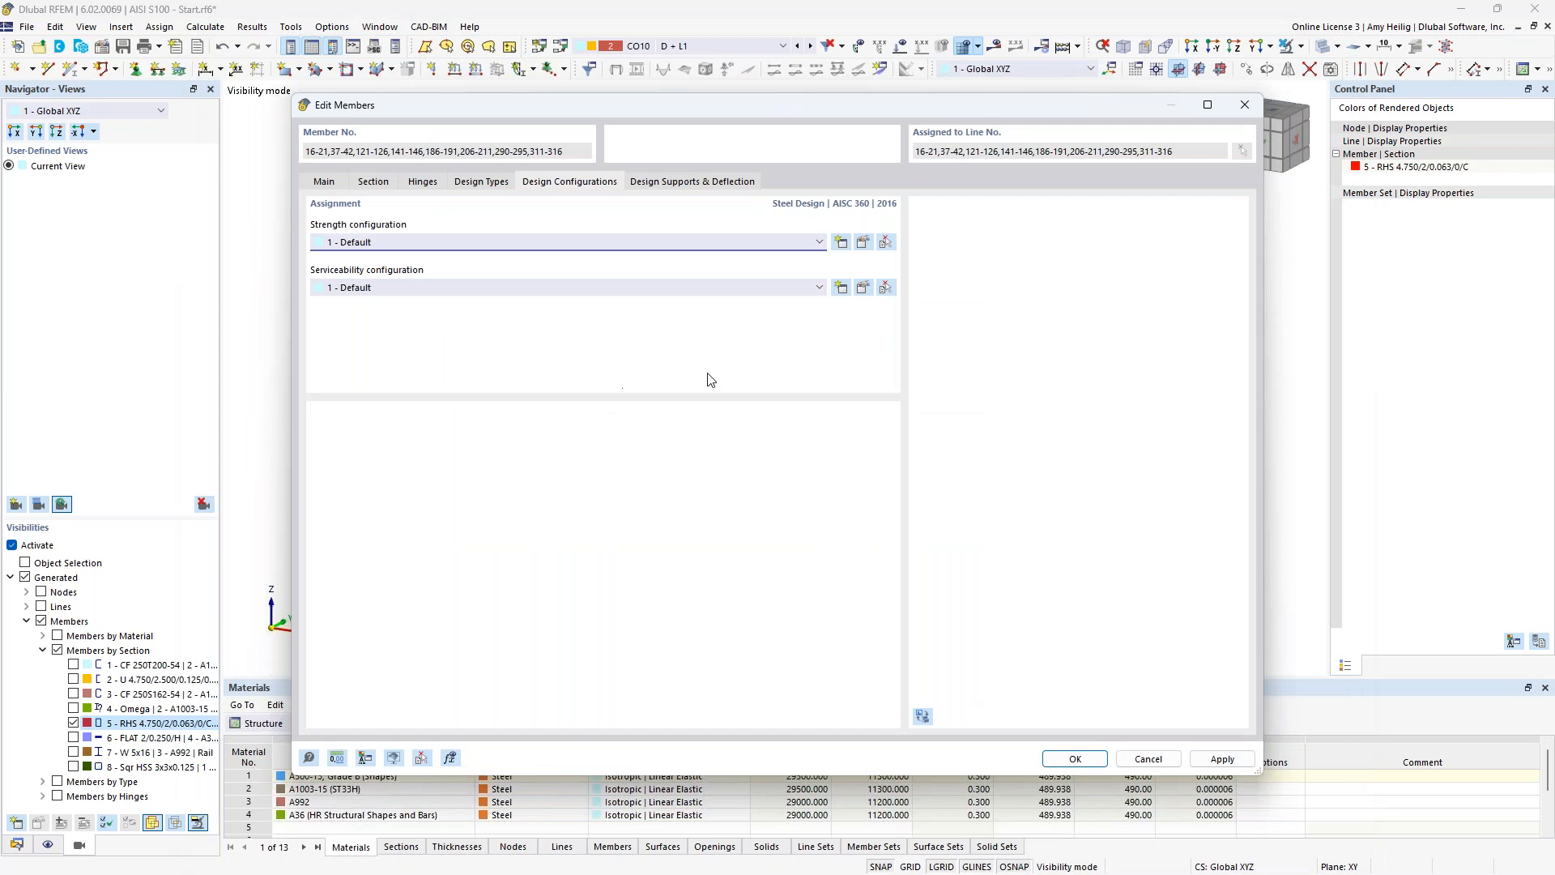
pyautogui.click(863, 289)
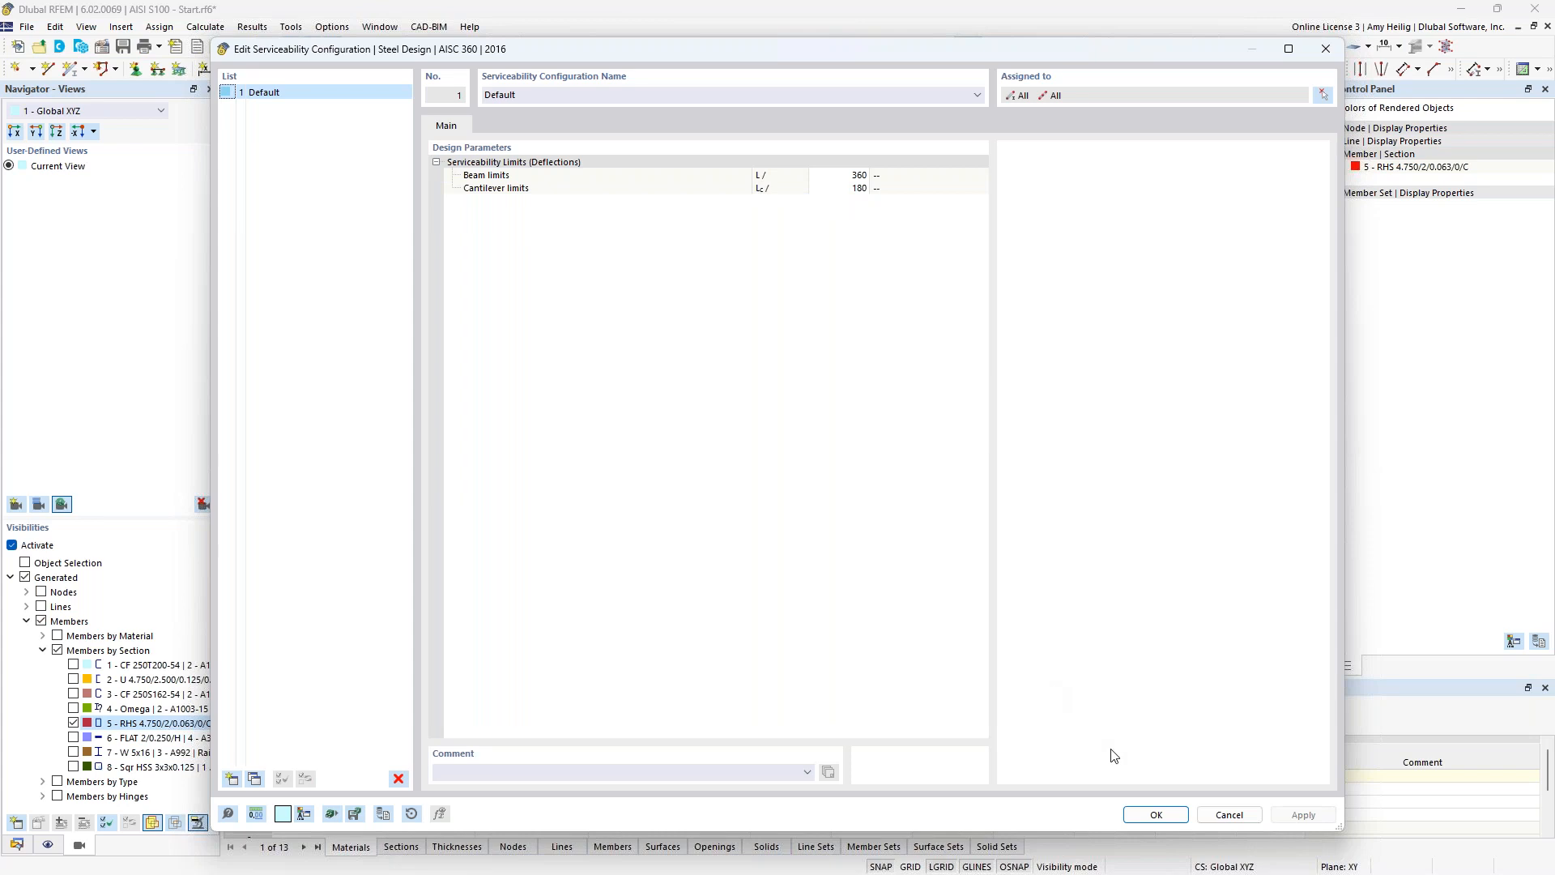
pyautogui.click(1154, 814)
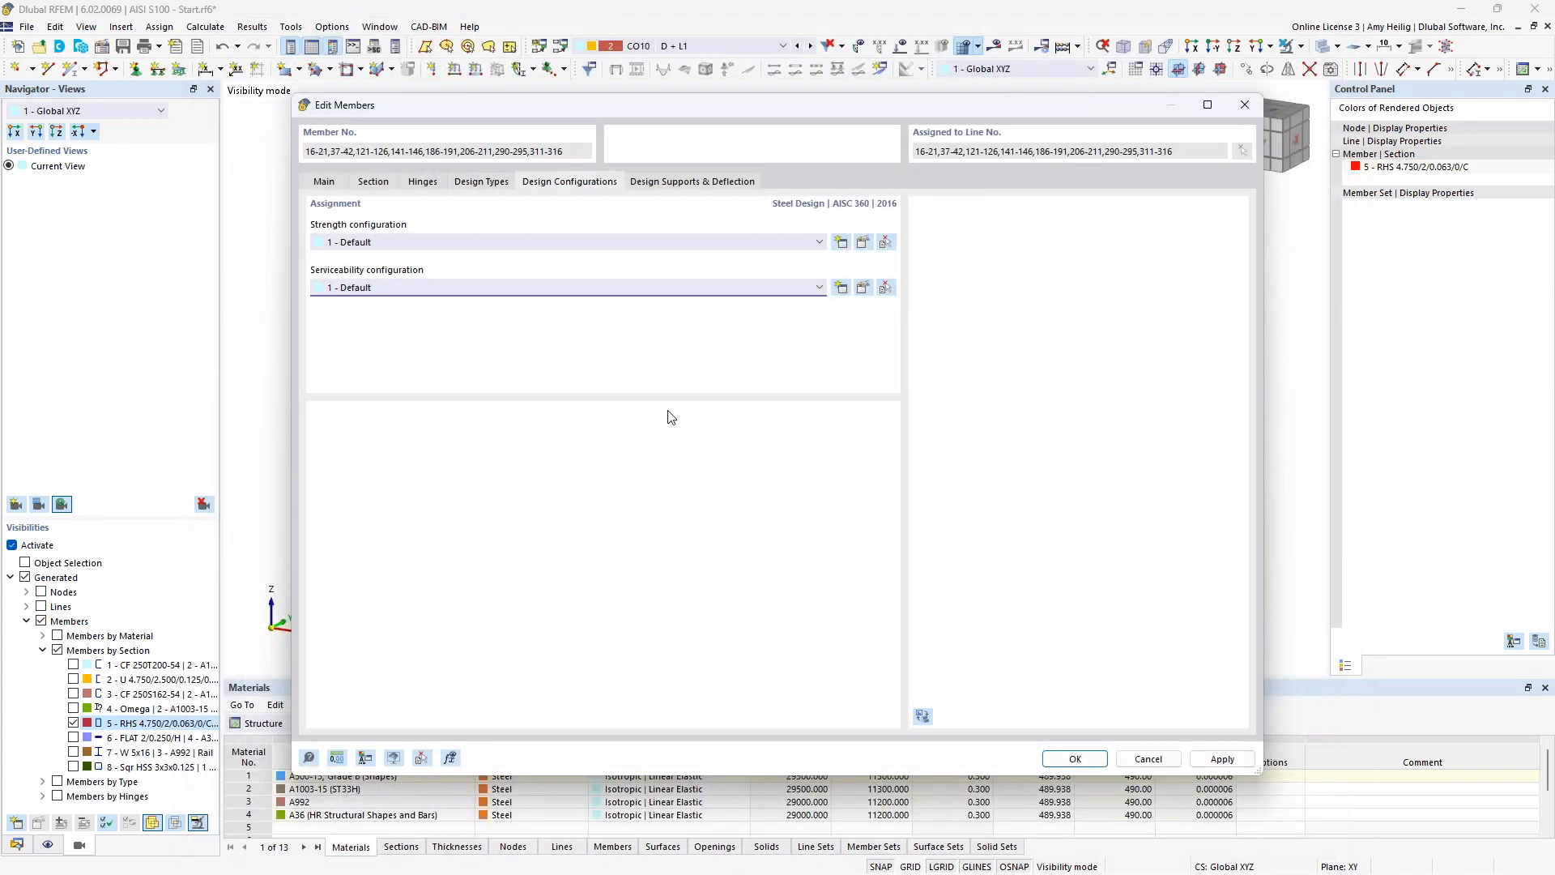
# Check the RHS beams' design supports and deflection settings, accept the member edits and clear the selection.
pyautogui.click(691, 188)
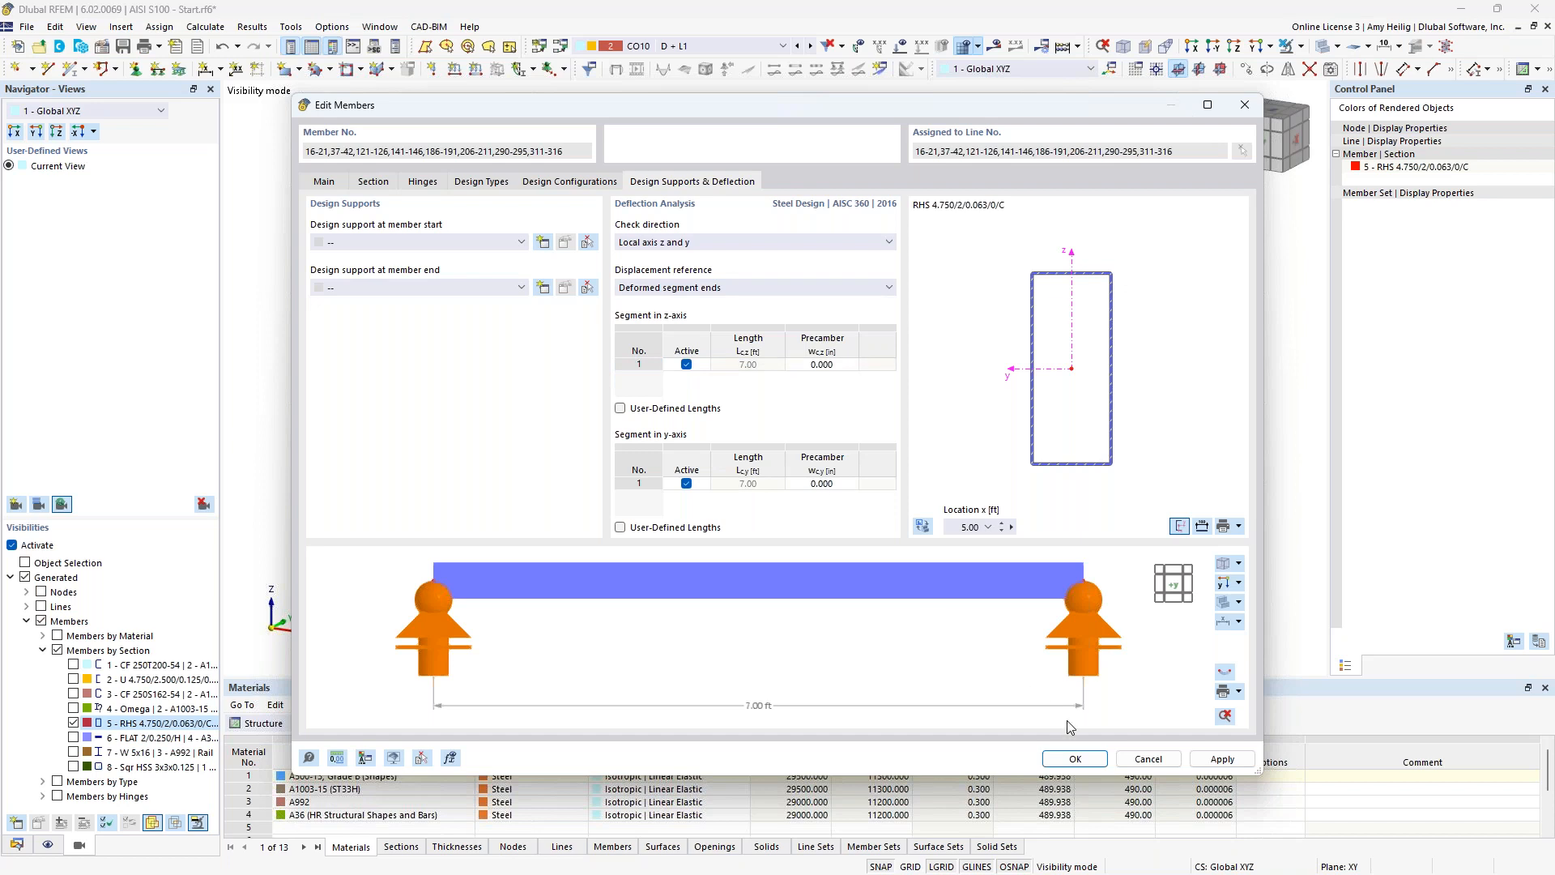
pyautogui.click(1074, 760)
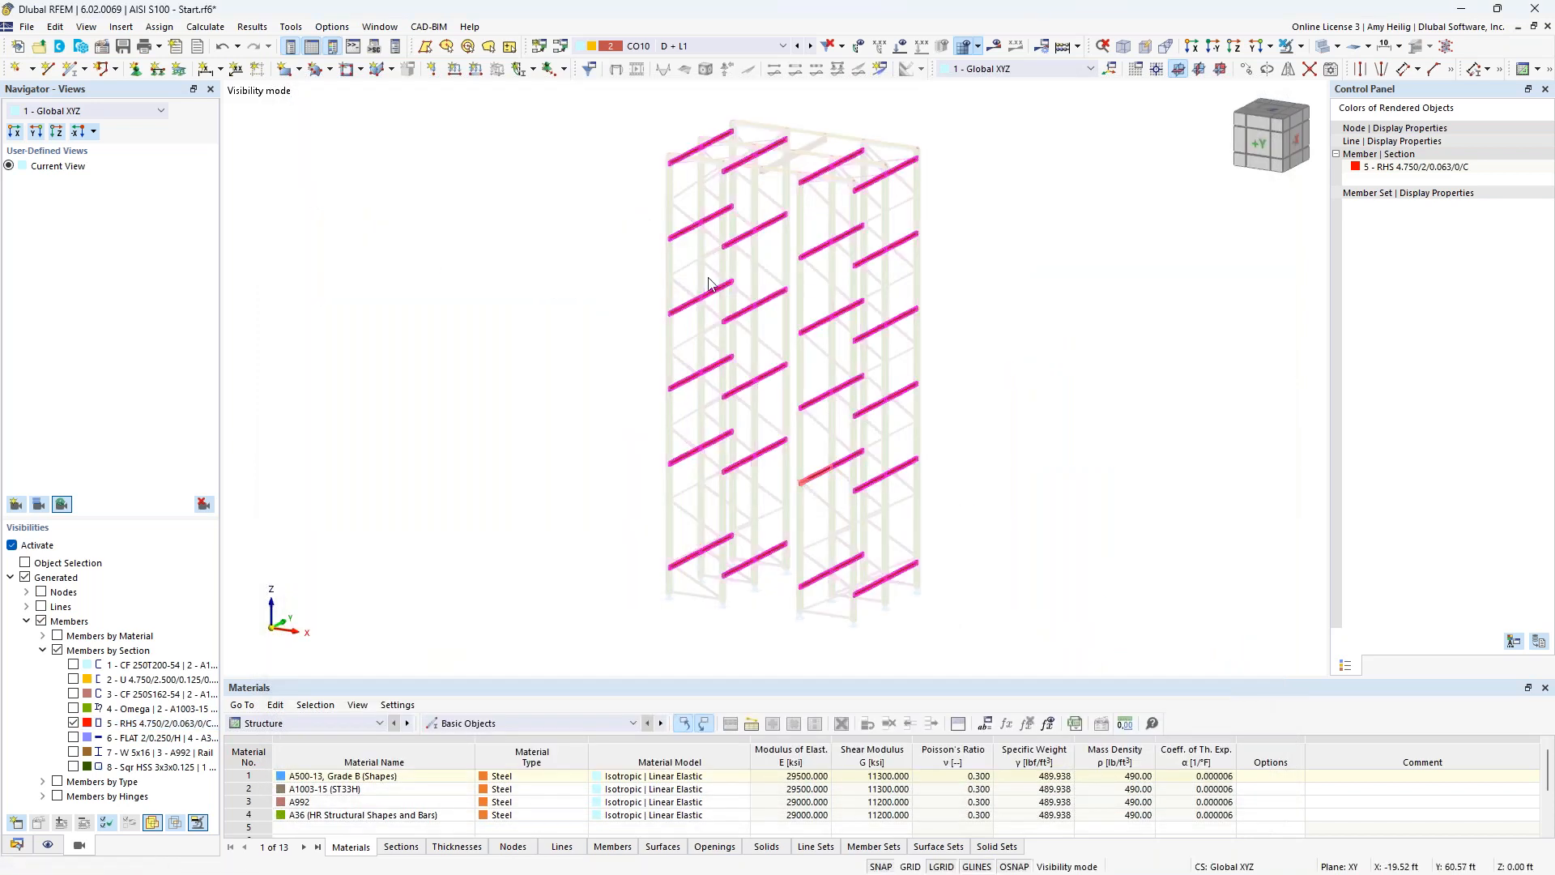
pyautogui.click(625, 328)
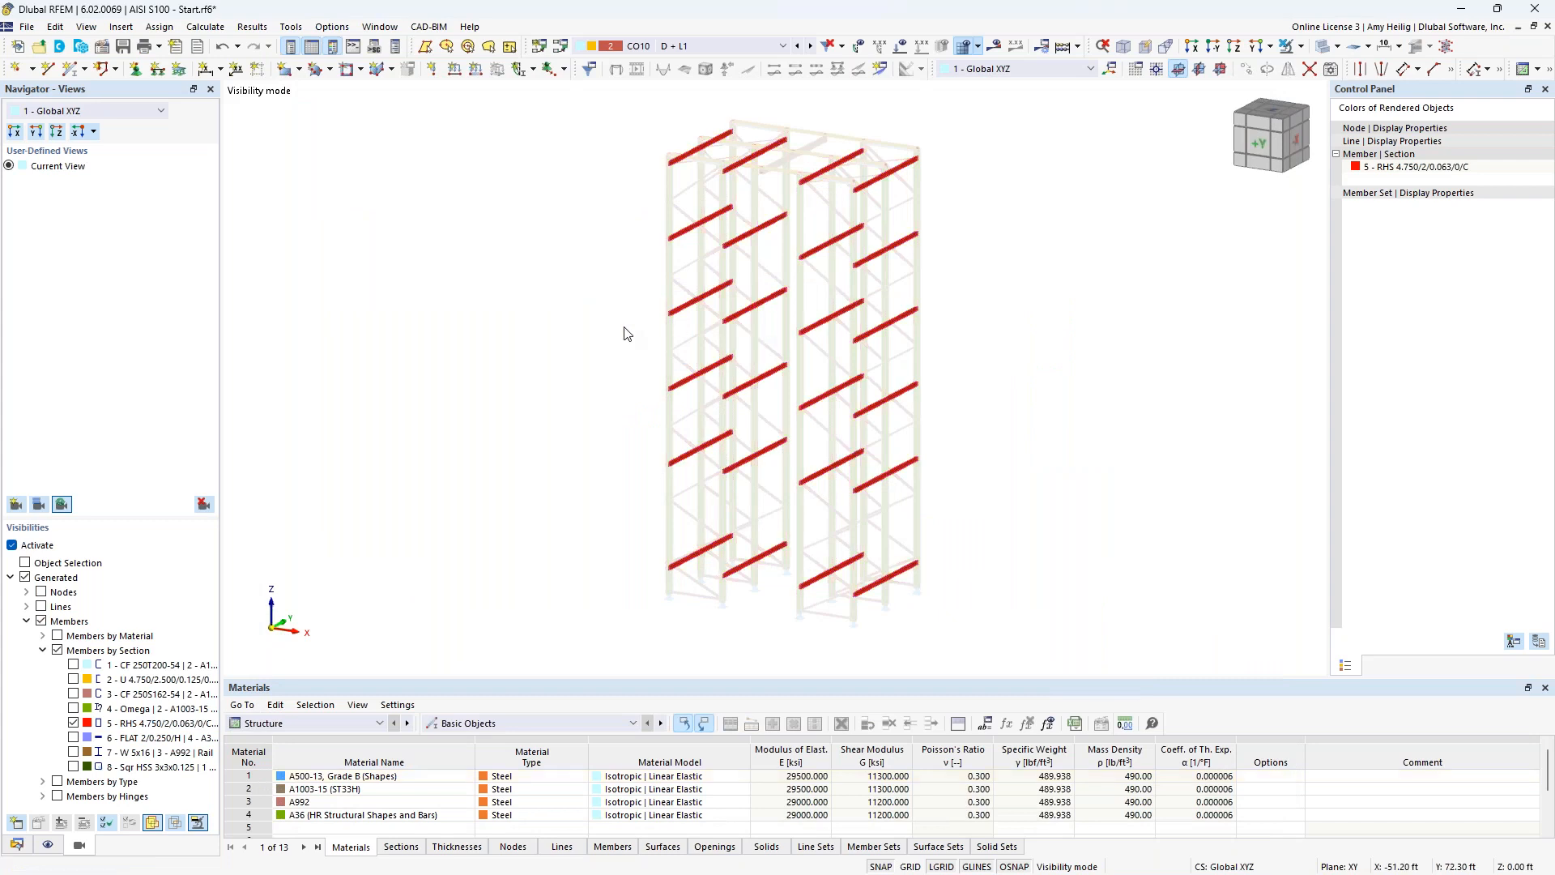
# Deactivate the visibility filter to show the whole rack and list the member sets in the model data.
pyautogui.click(12, 544)
pyautogui.click(16, 845)
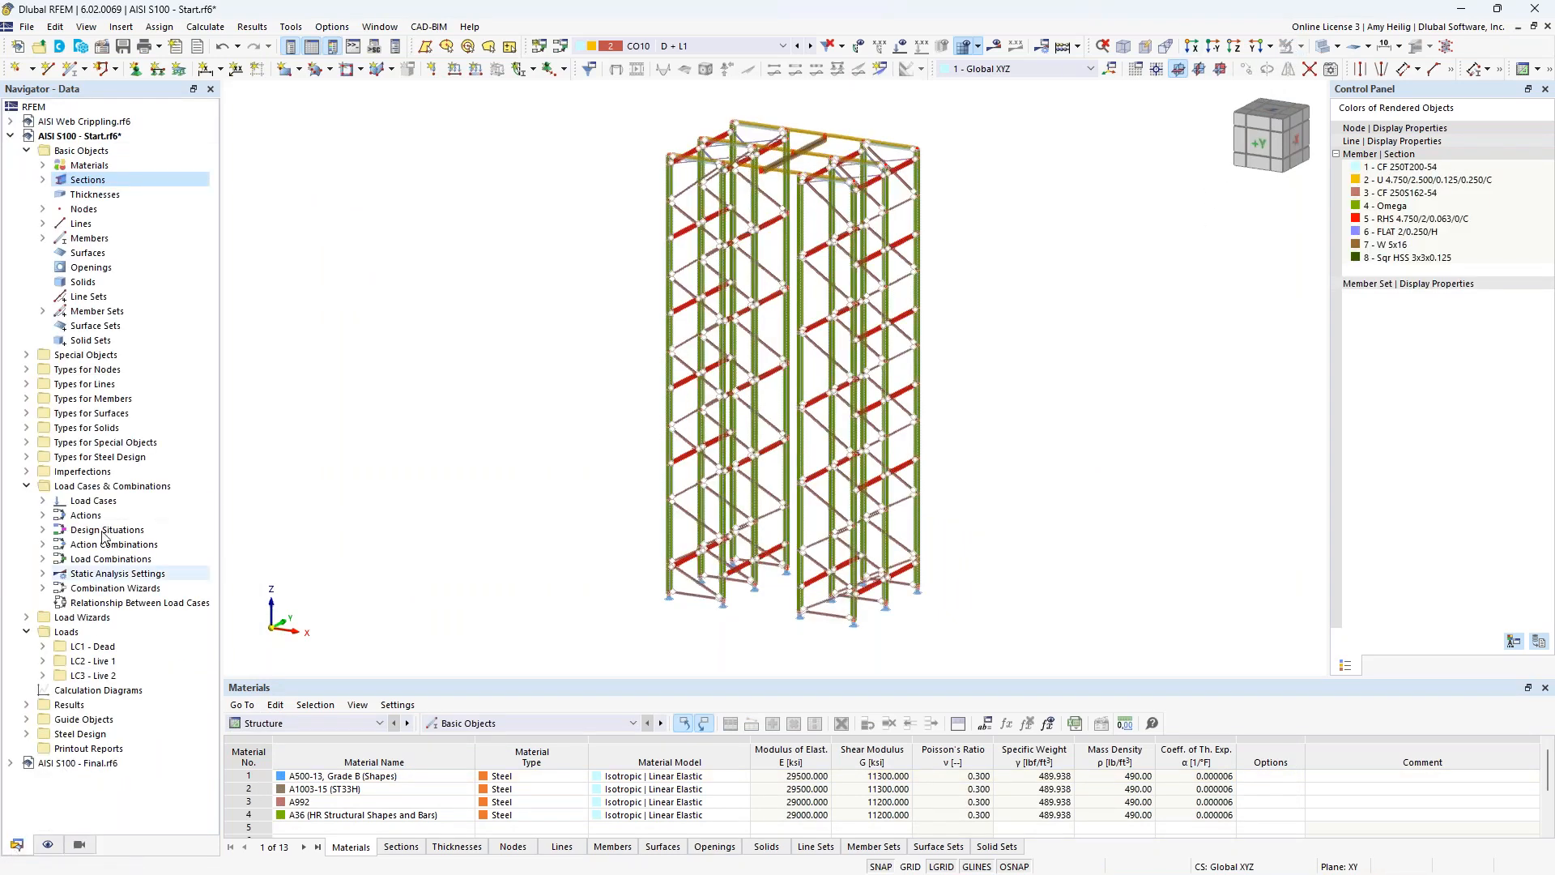
pyautogui.click(42, 311)
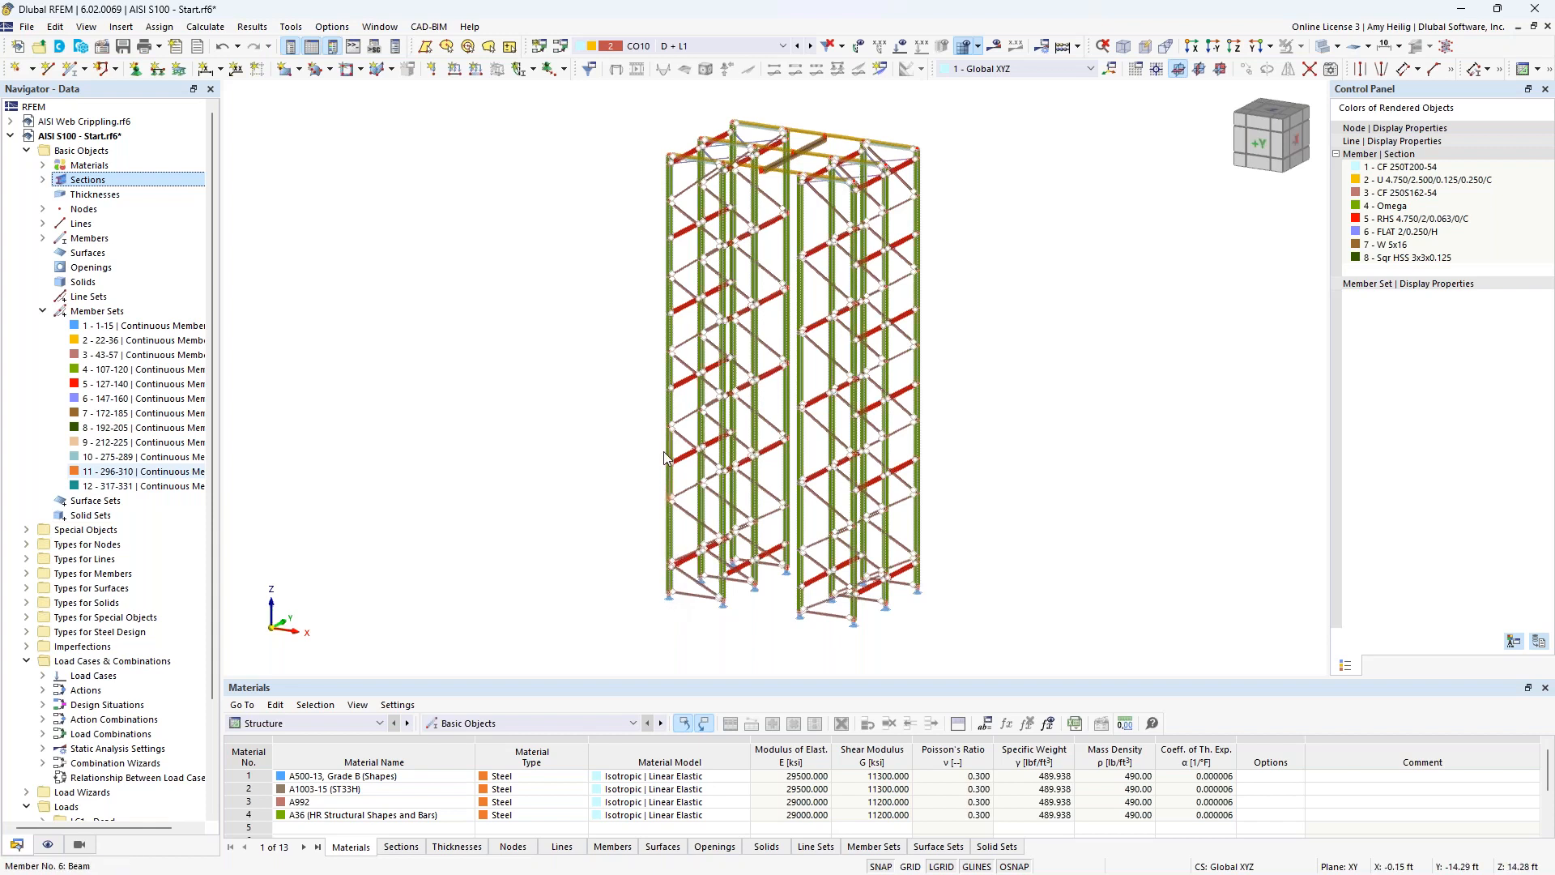
pyautogui.moveTo(671, 298)
pyautogui.moveTo(673, 261)
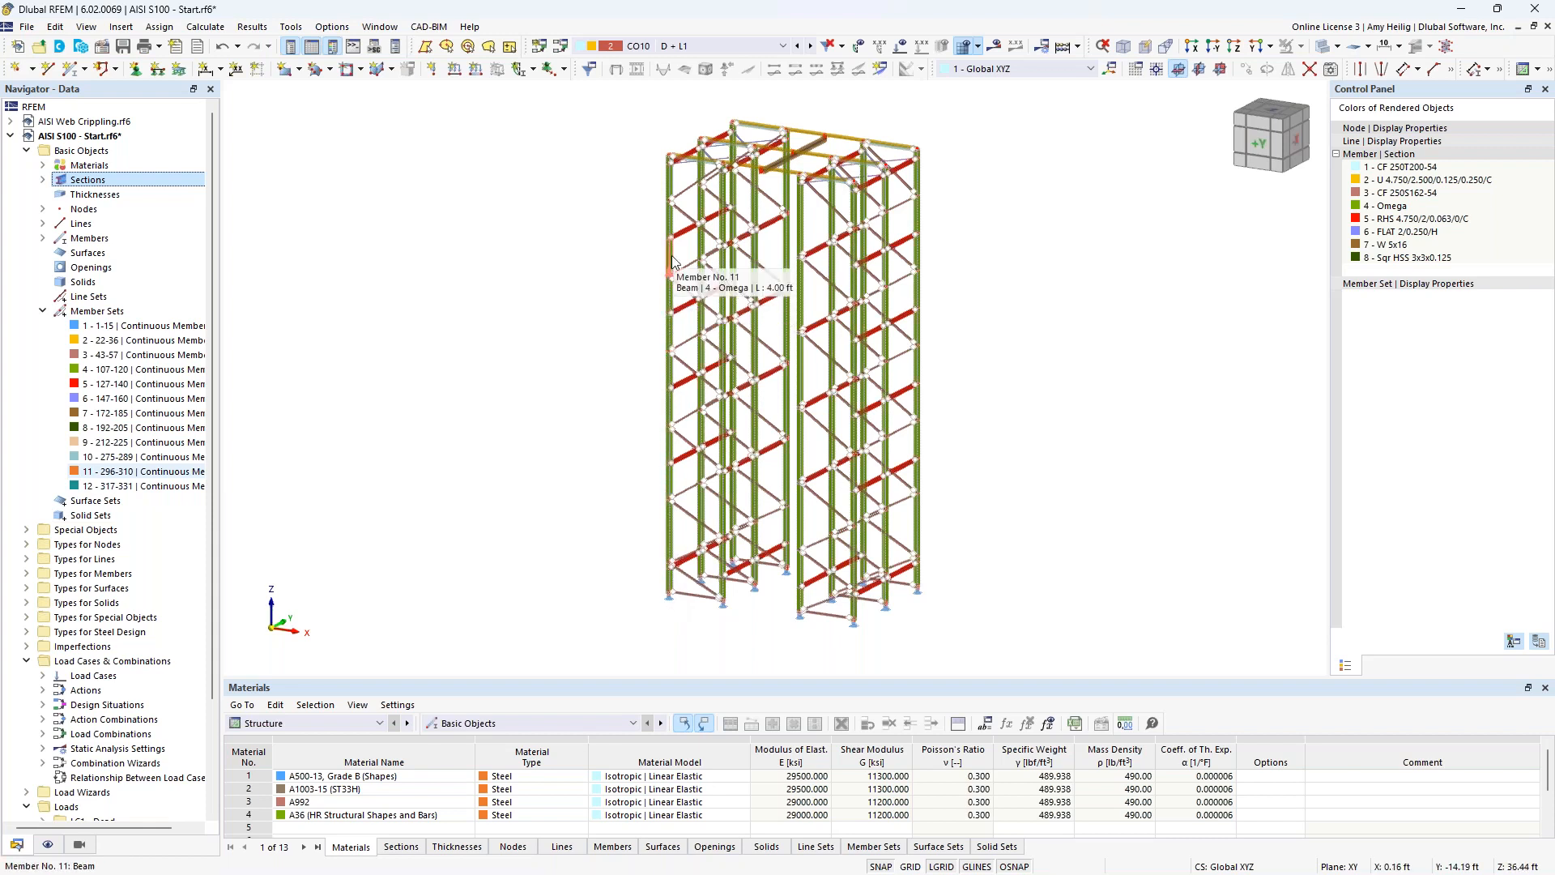
# Open the member sets for editing and open the effective lengths definition assigned to continuous member set 1-15.
pyautogui.rightClick(118, 311)
pyautogui.click(156, 325)
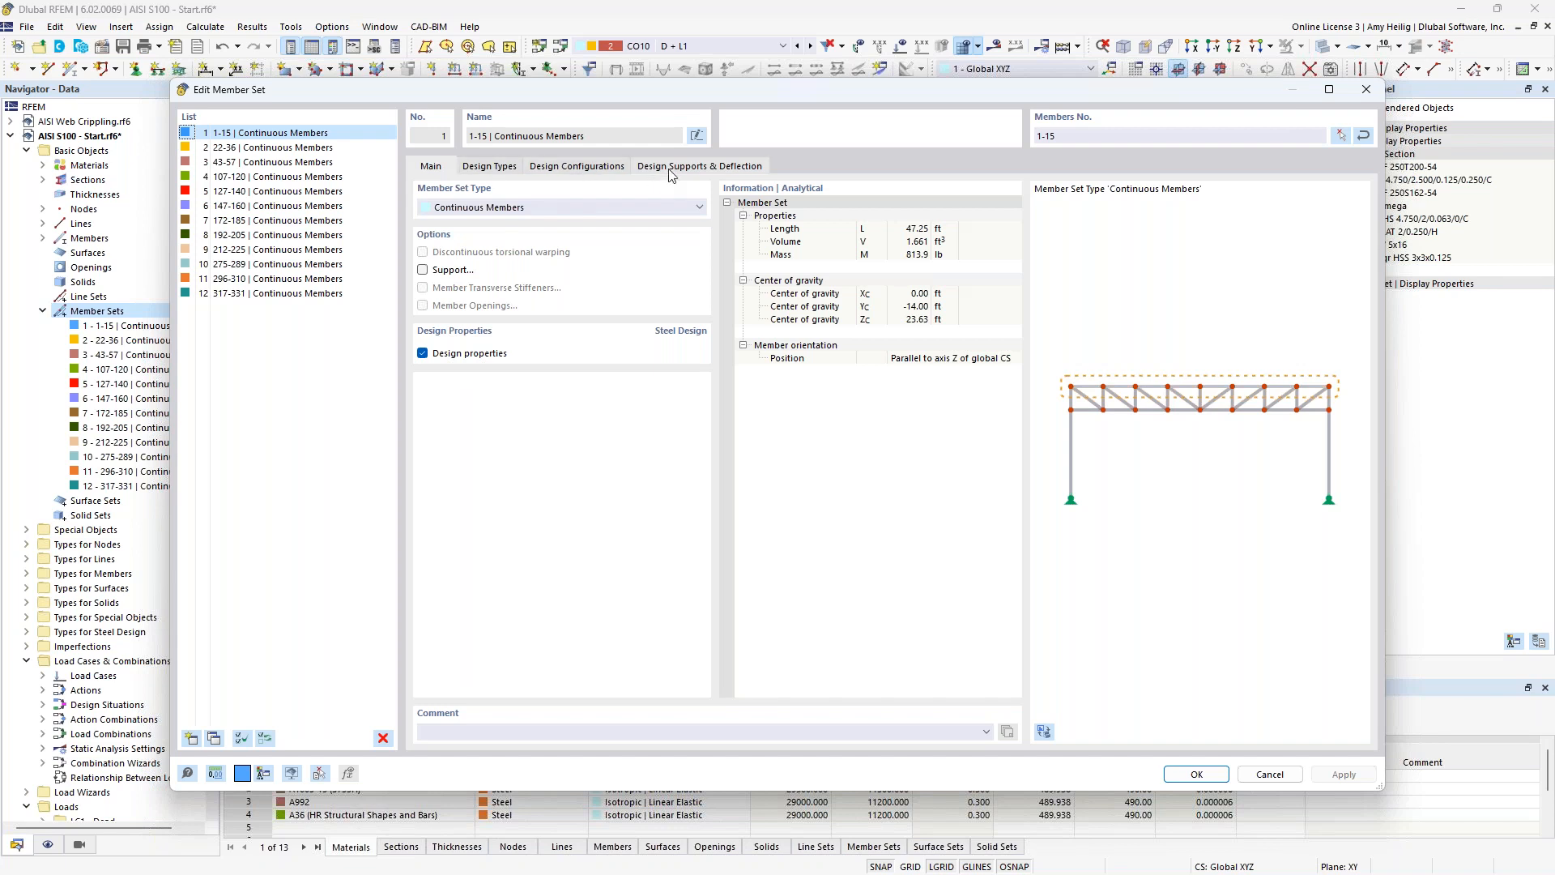
pyautogui.click(498, 167)
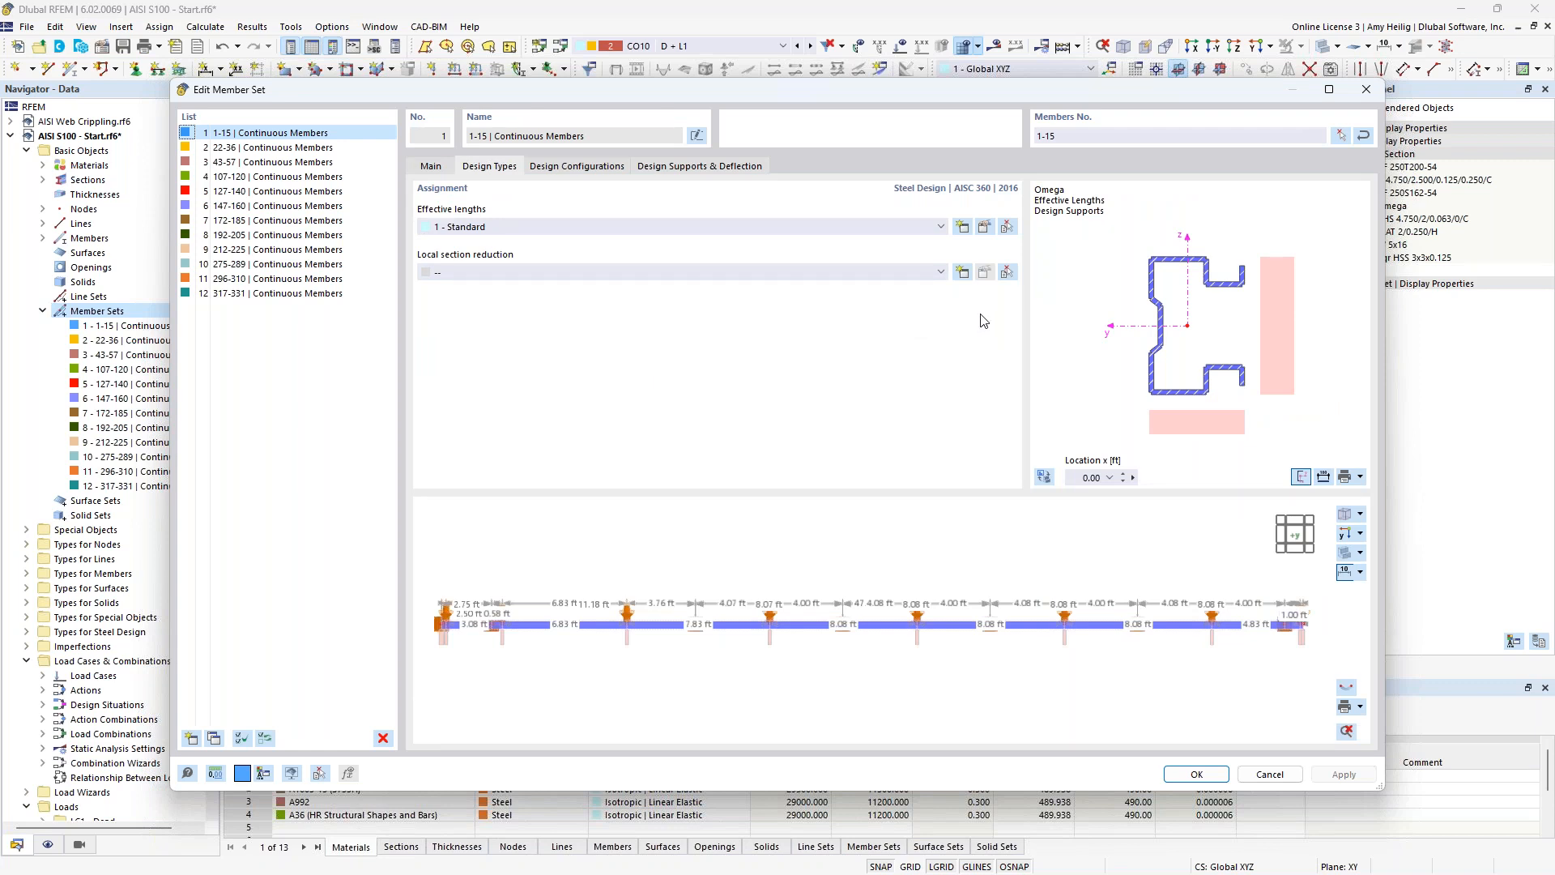
pyautogui.click(984, 227)
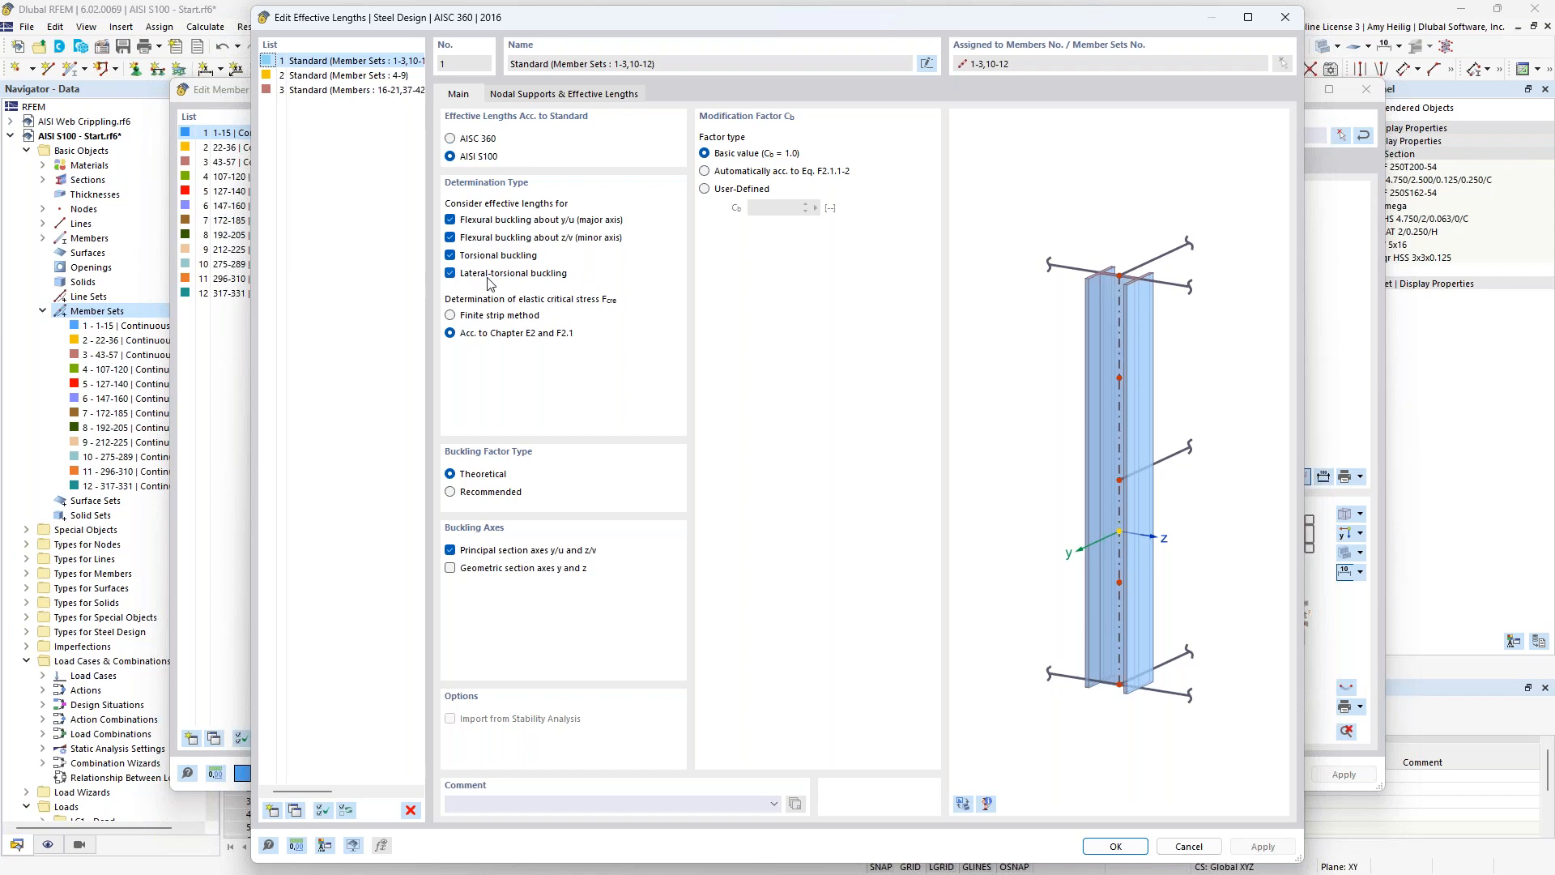
# Preview the Omega columns' effective lengths on the model and examine their nodal supports and buckling factors, leaving the definition unchanged.
pyautogui.click(964, 805)
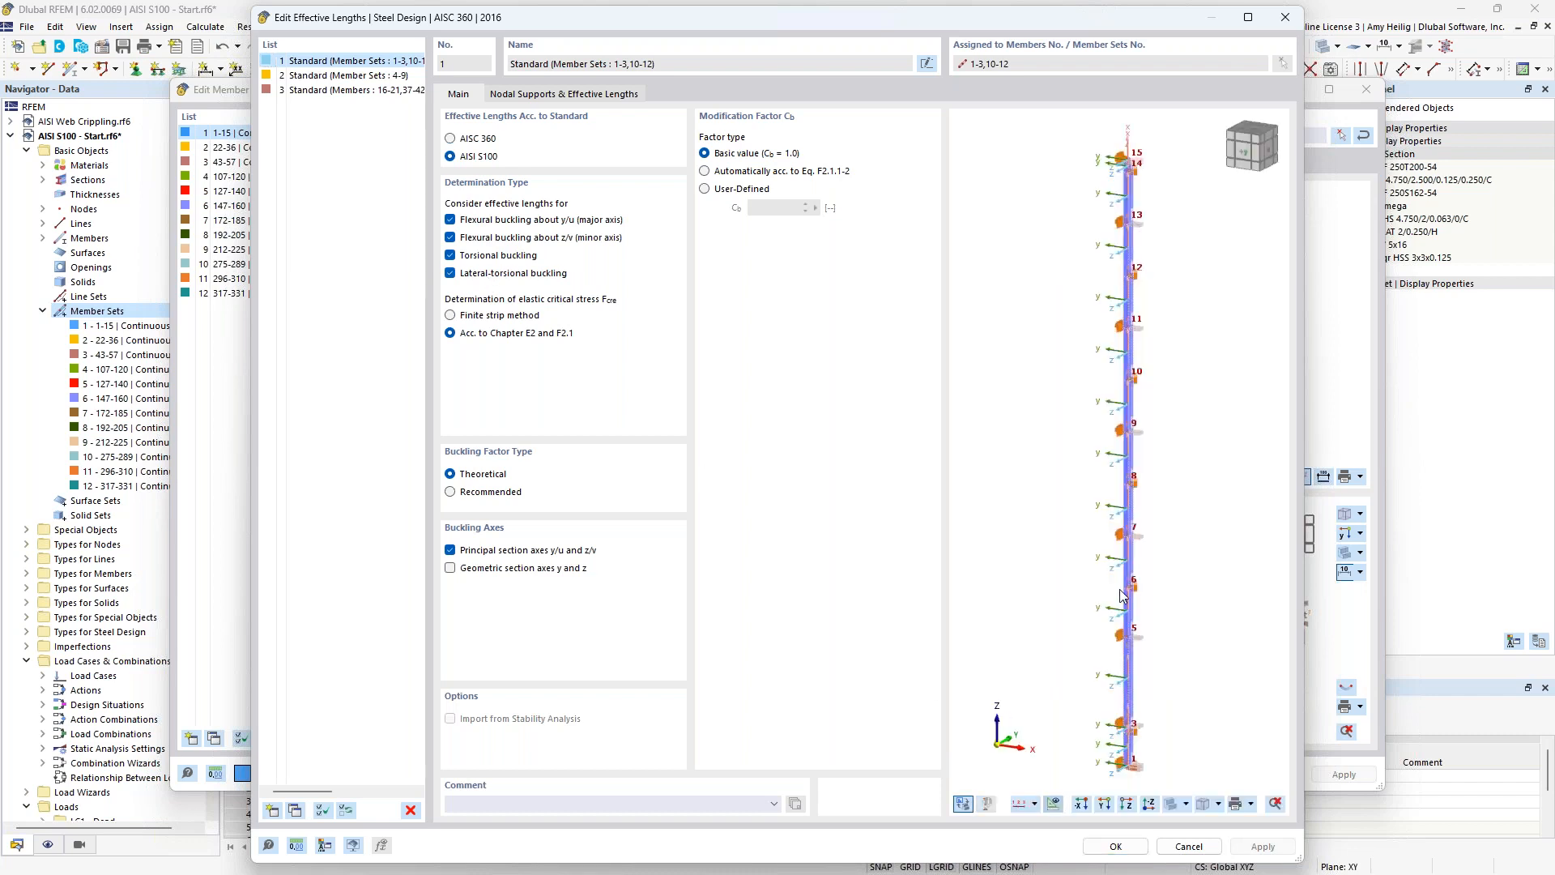
pyautogui.moveTo(1067, 512); pyautogui.dragTo(1024, 501, button='middle')
pyautogui.moveTo(1062, 689); pyautogui.dragTo(1061, 673, button='middle')
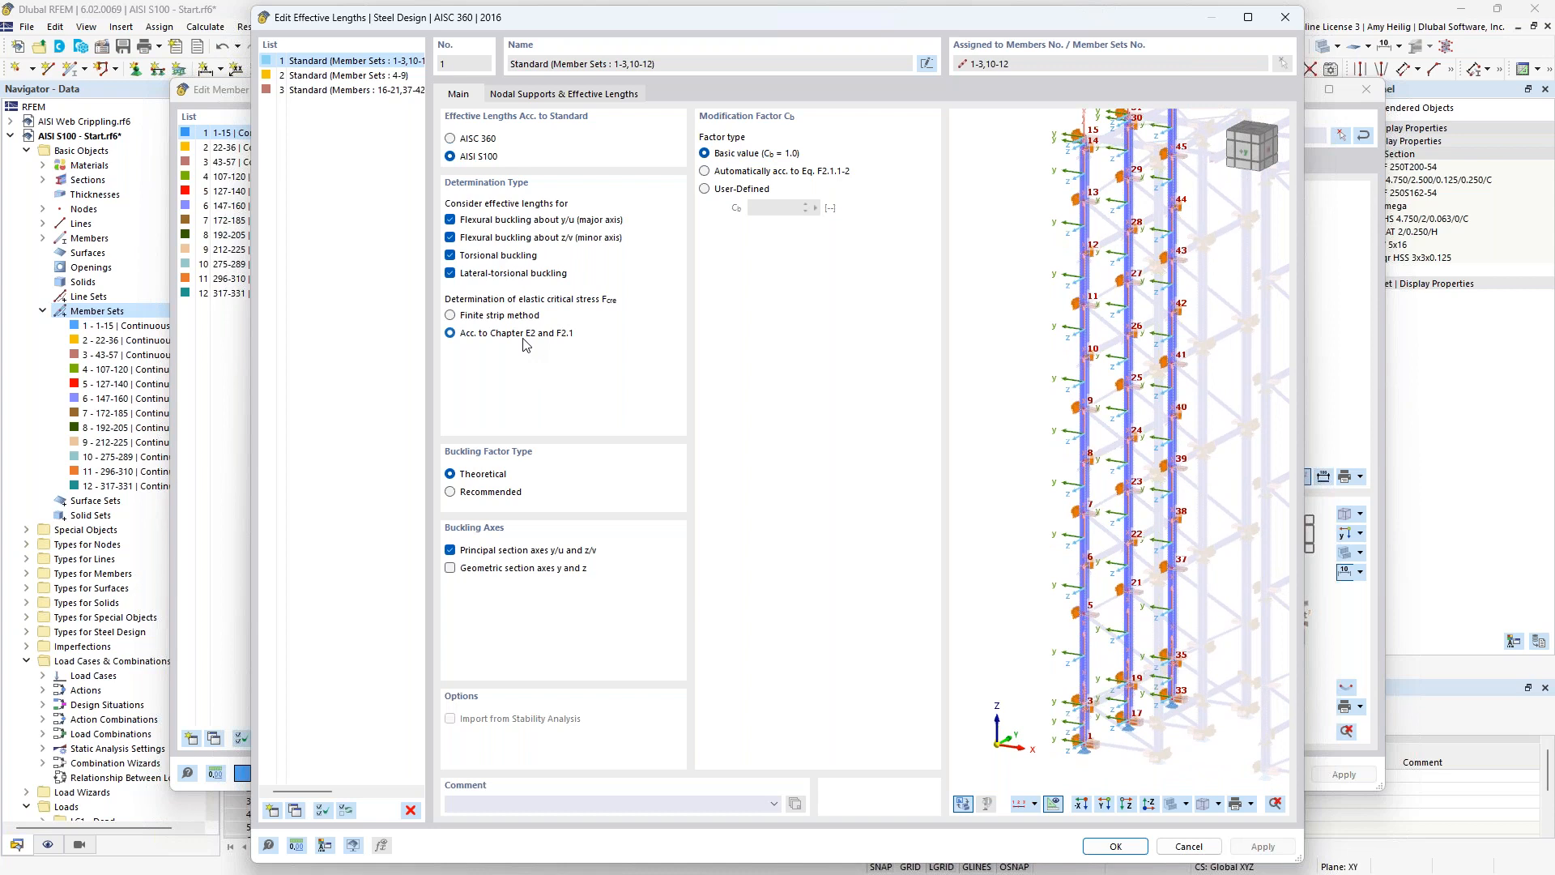
pyautogui.click(553, 96)
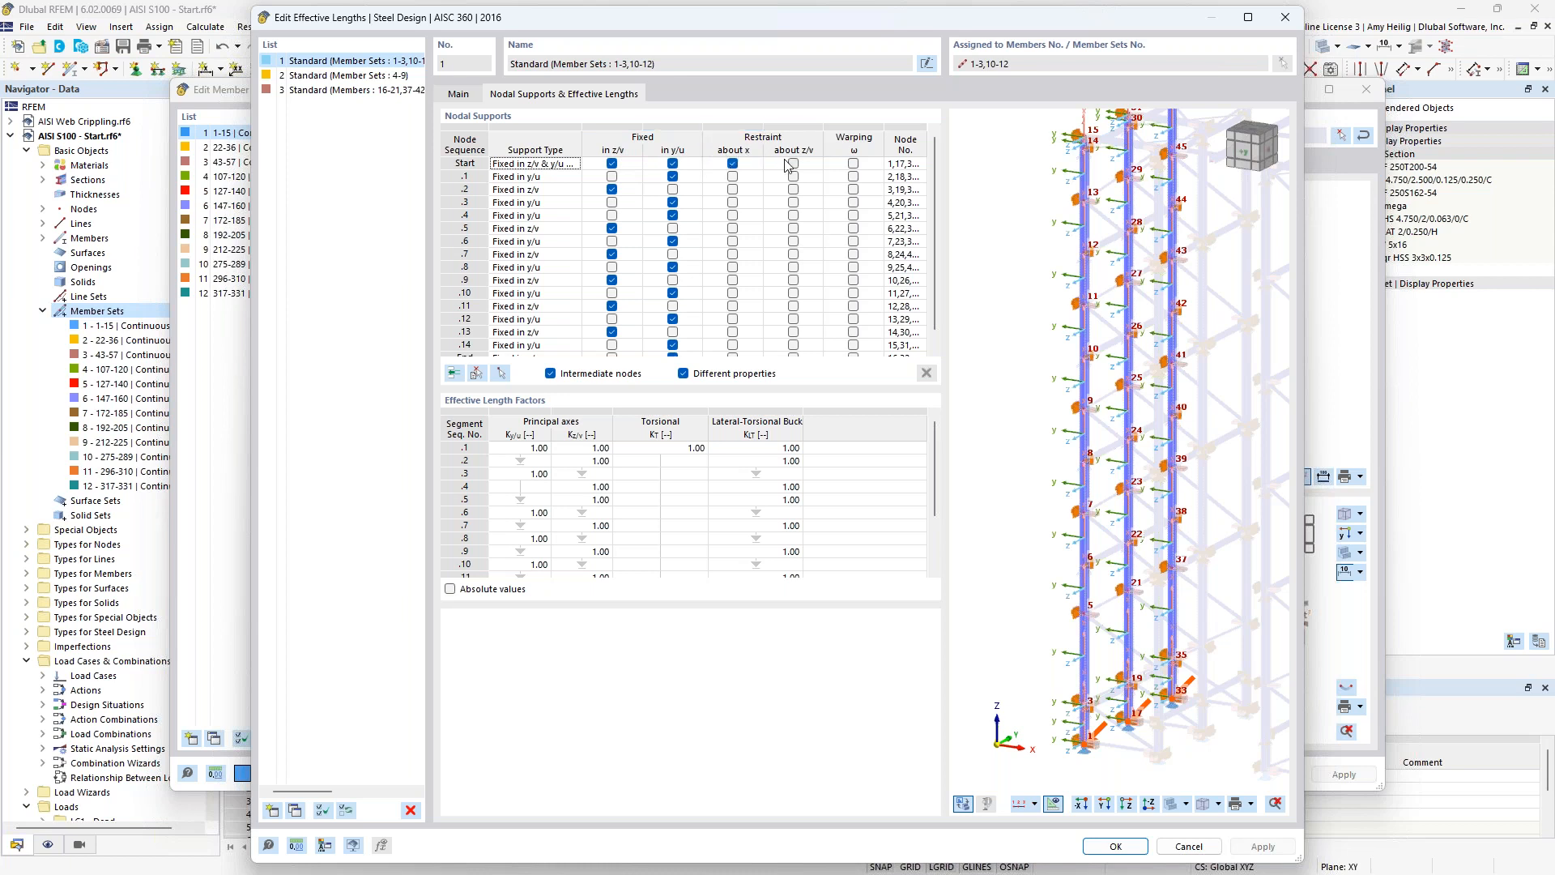
pyautogui.scroll(5, 1100, 600)
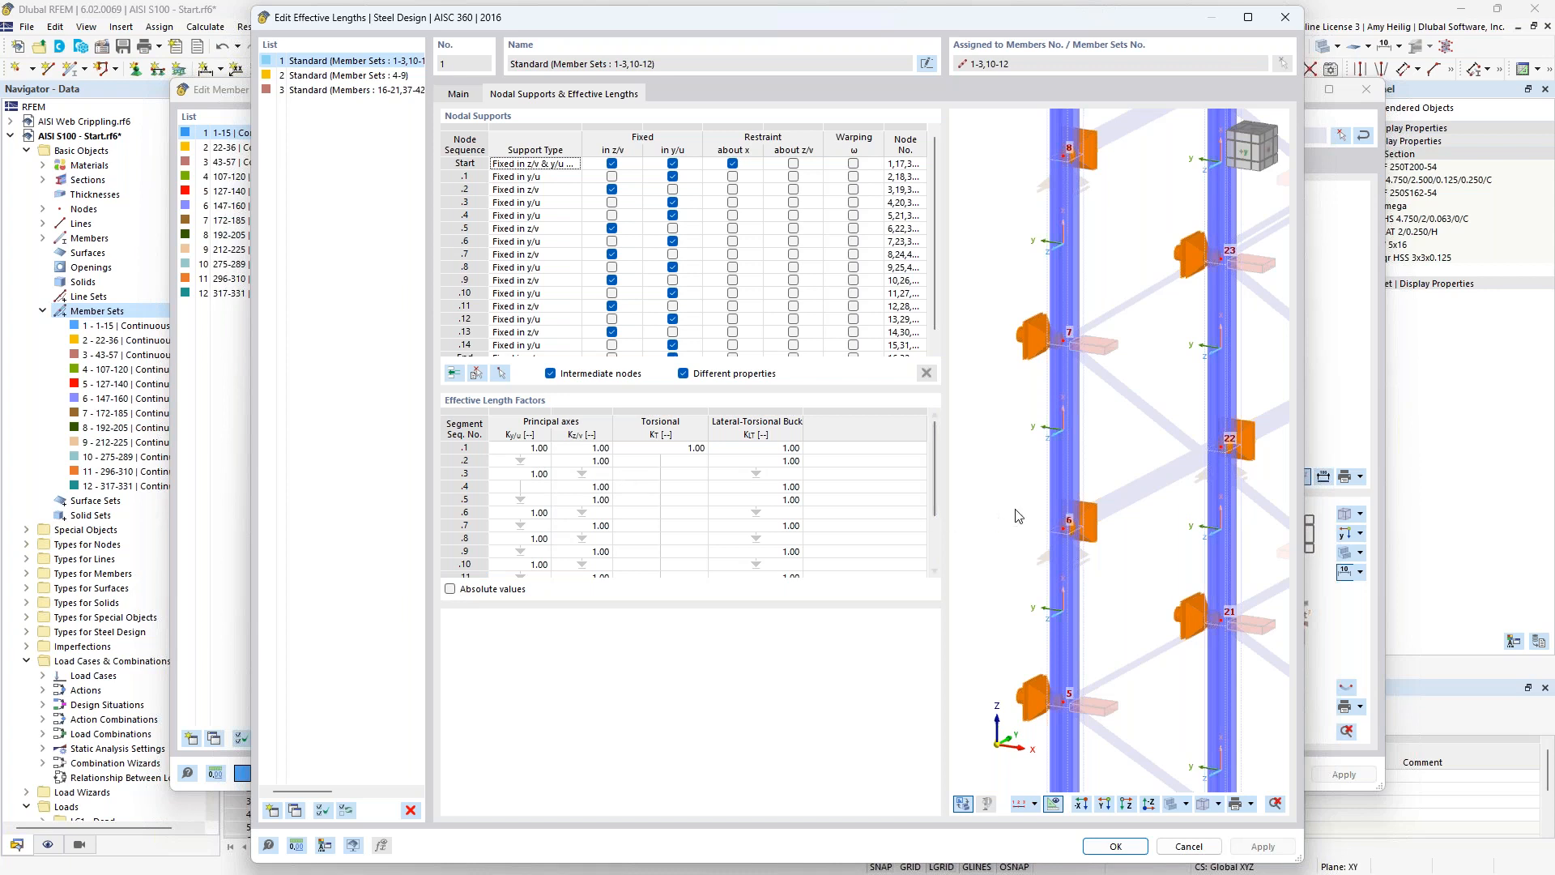
pyautogui.scroll(-3, 1019, 516)
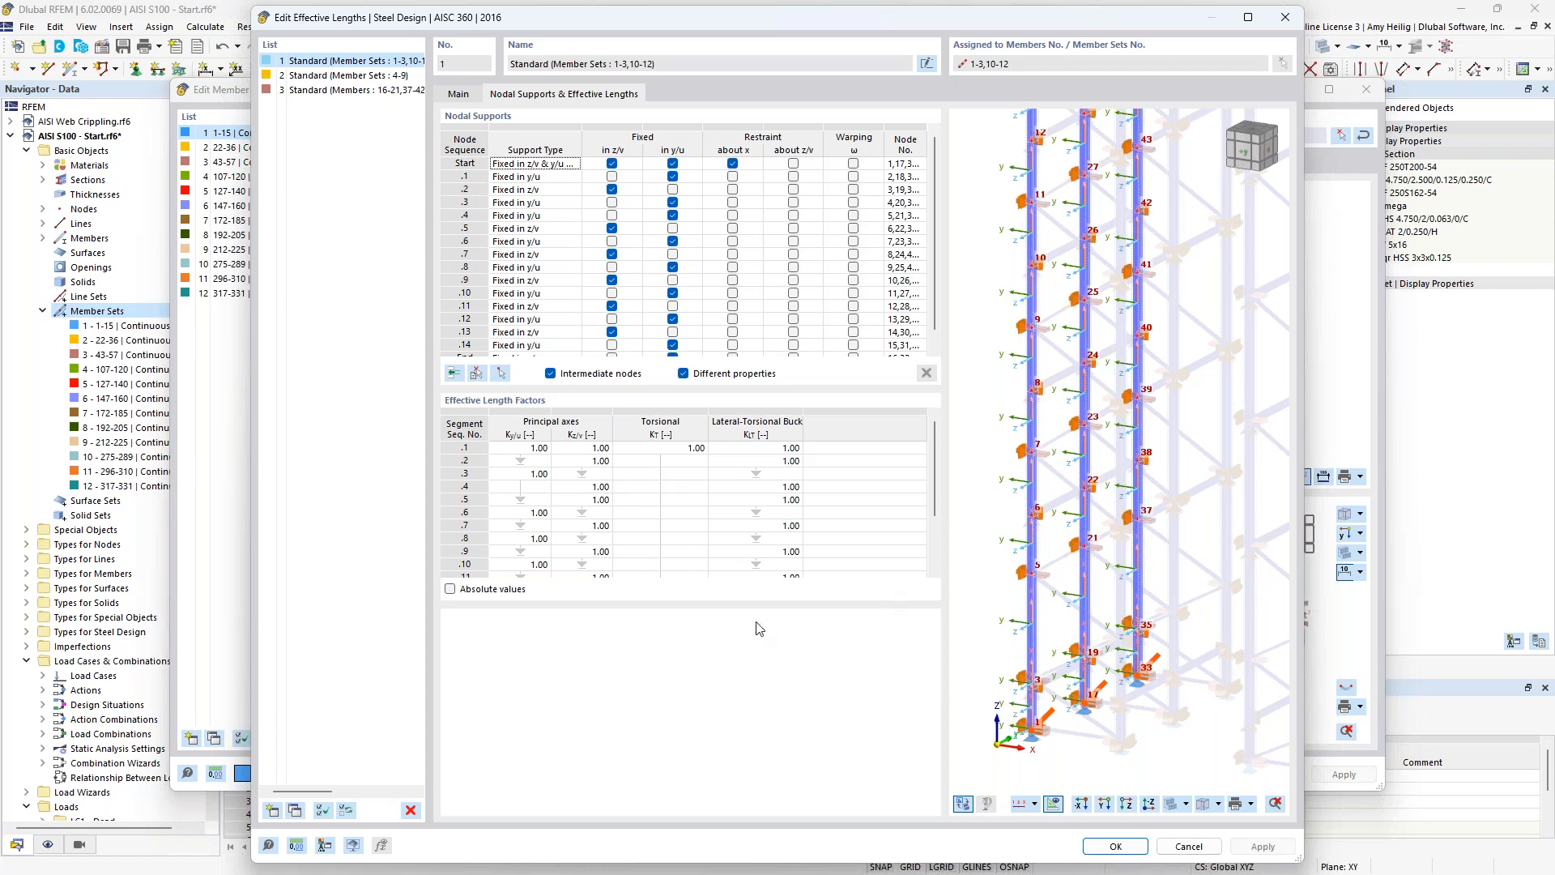
pyautogui.click(1184, 847)
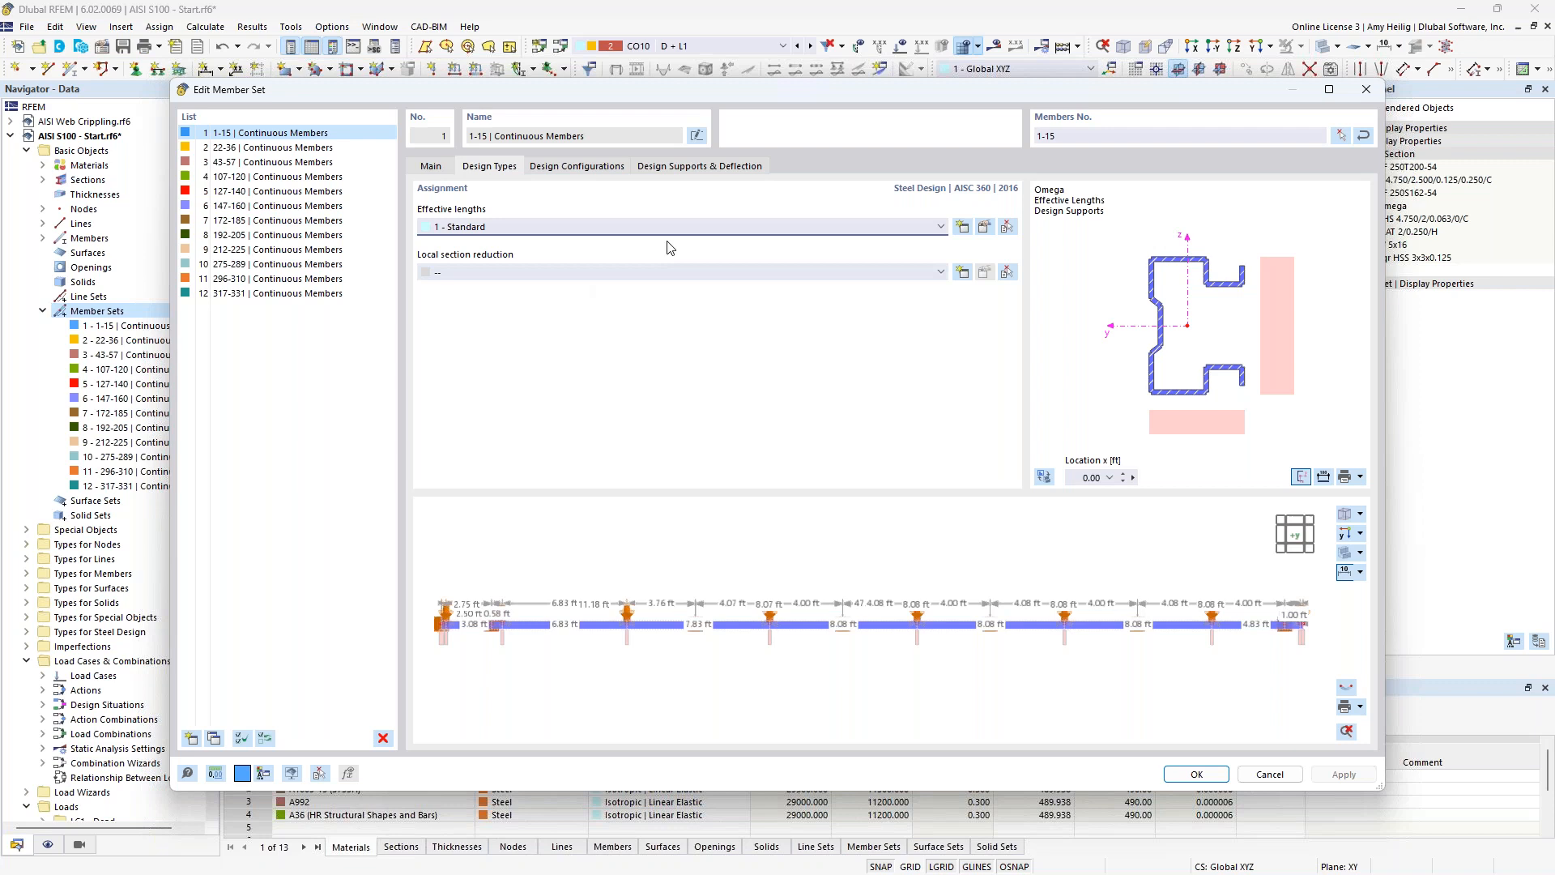
# Examine the design supports and deflection segments along continuous member set 1-15 and close the member set editing.
pyautogui.click(687, 167)
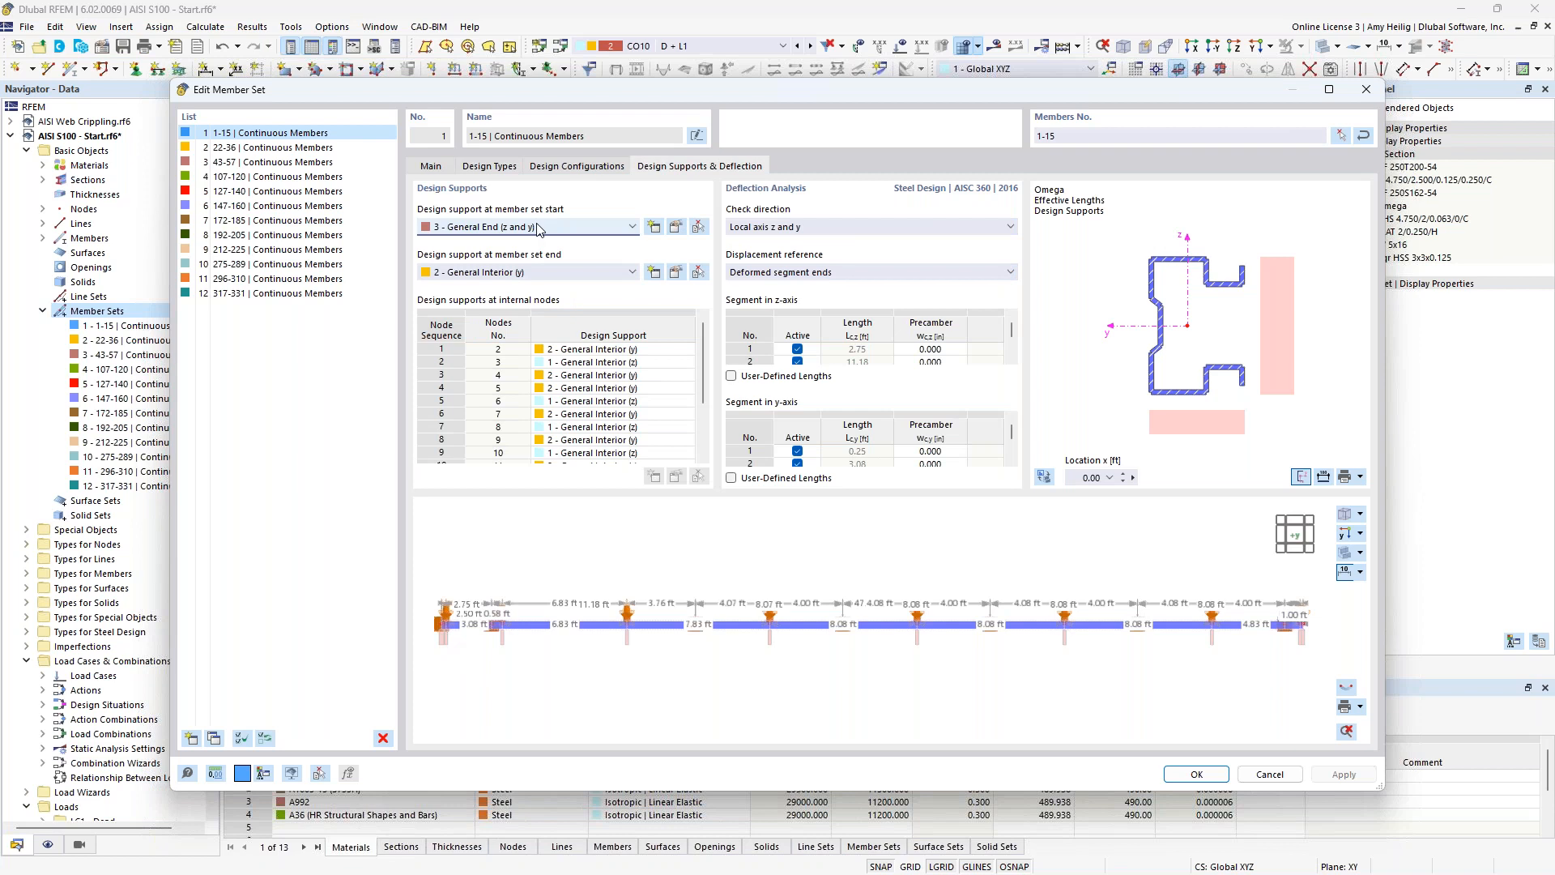
pyautogui.scroll(2, 452, 653)
pyautogui.scroll(1, 452, 653)
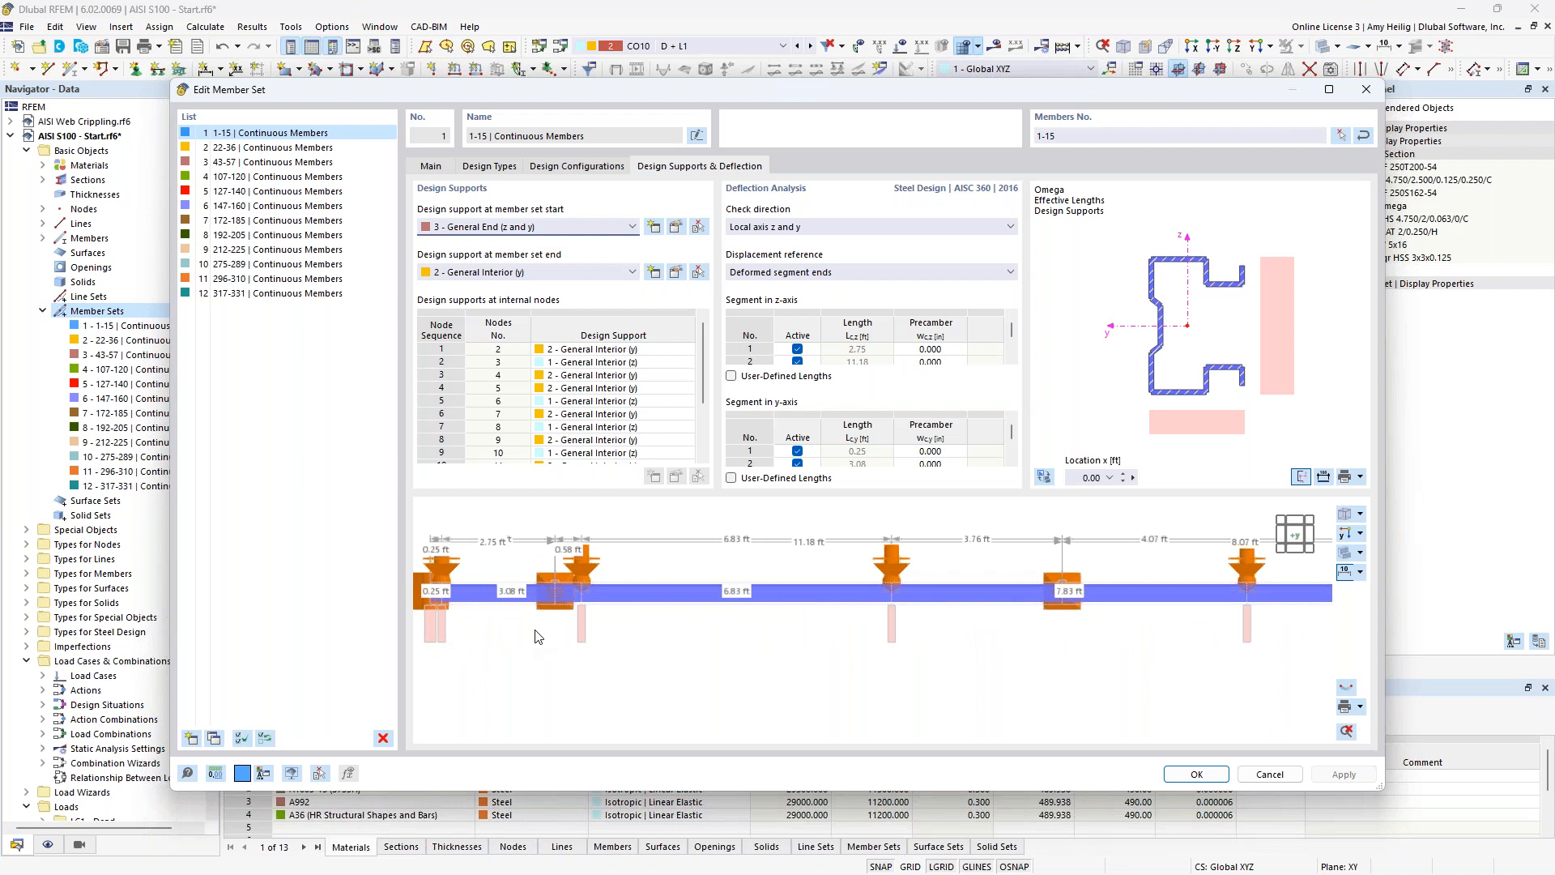
pyautogui.scroll(-2, 539, 636)
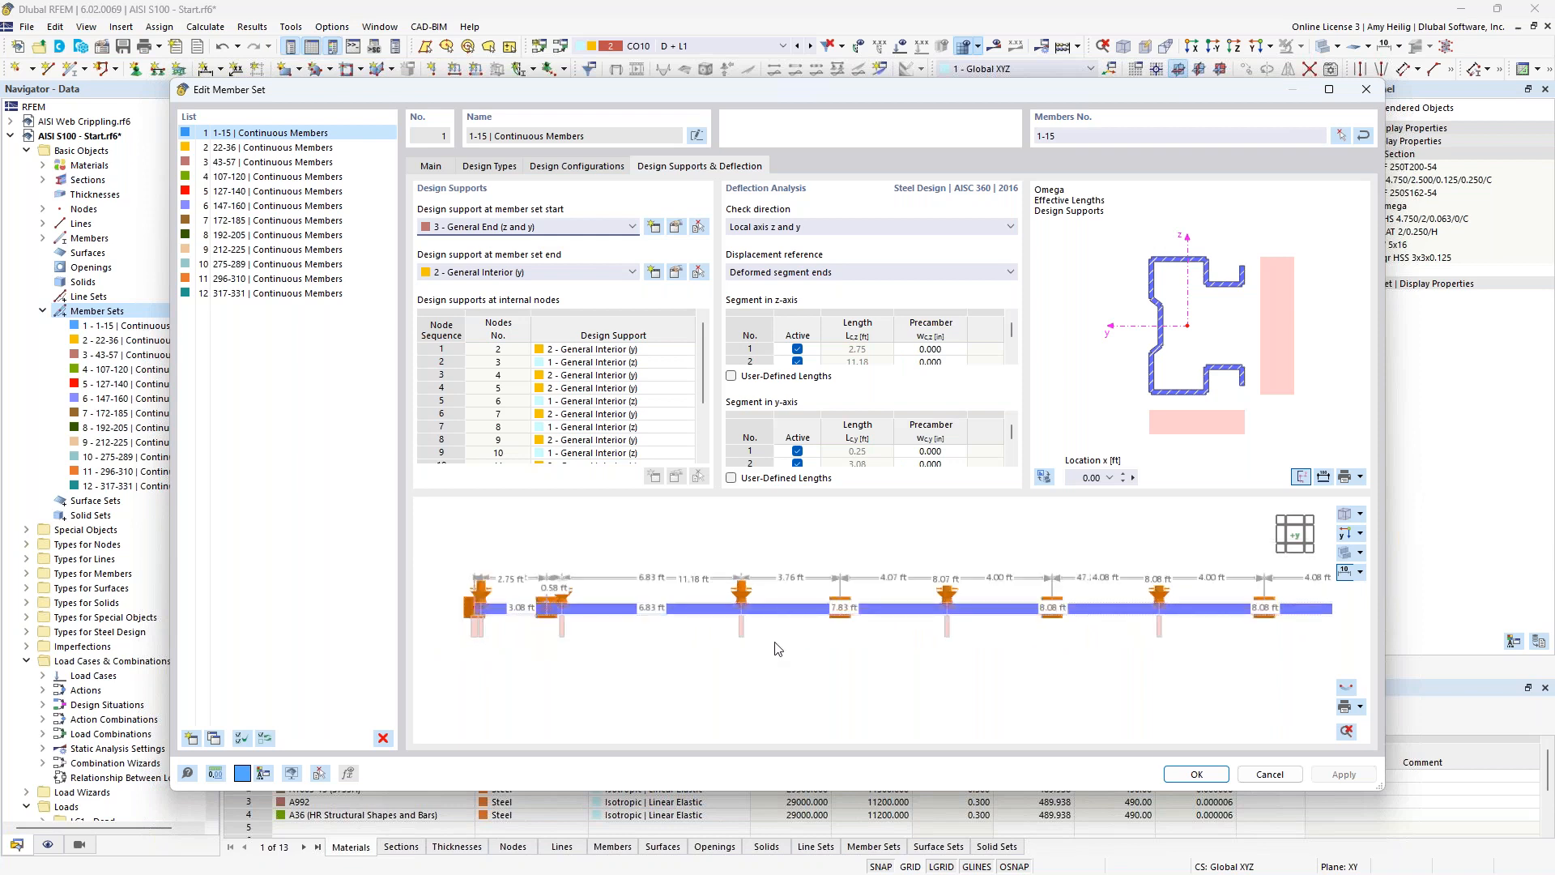
pyautogui.scroll(-2, 1263, 609)
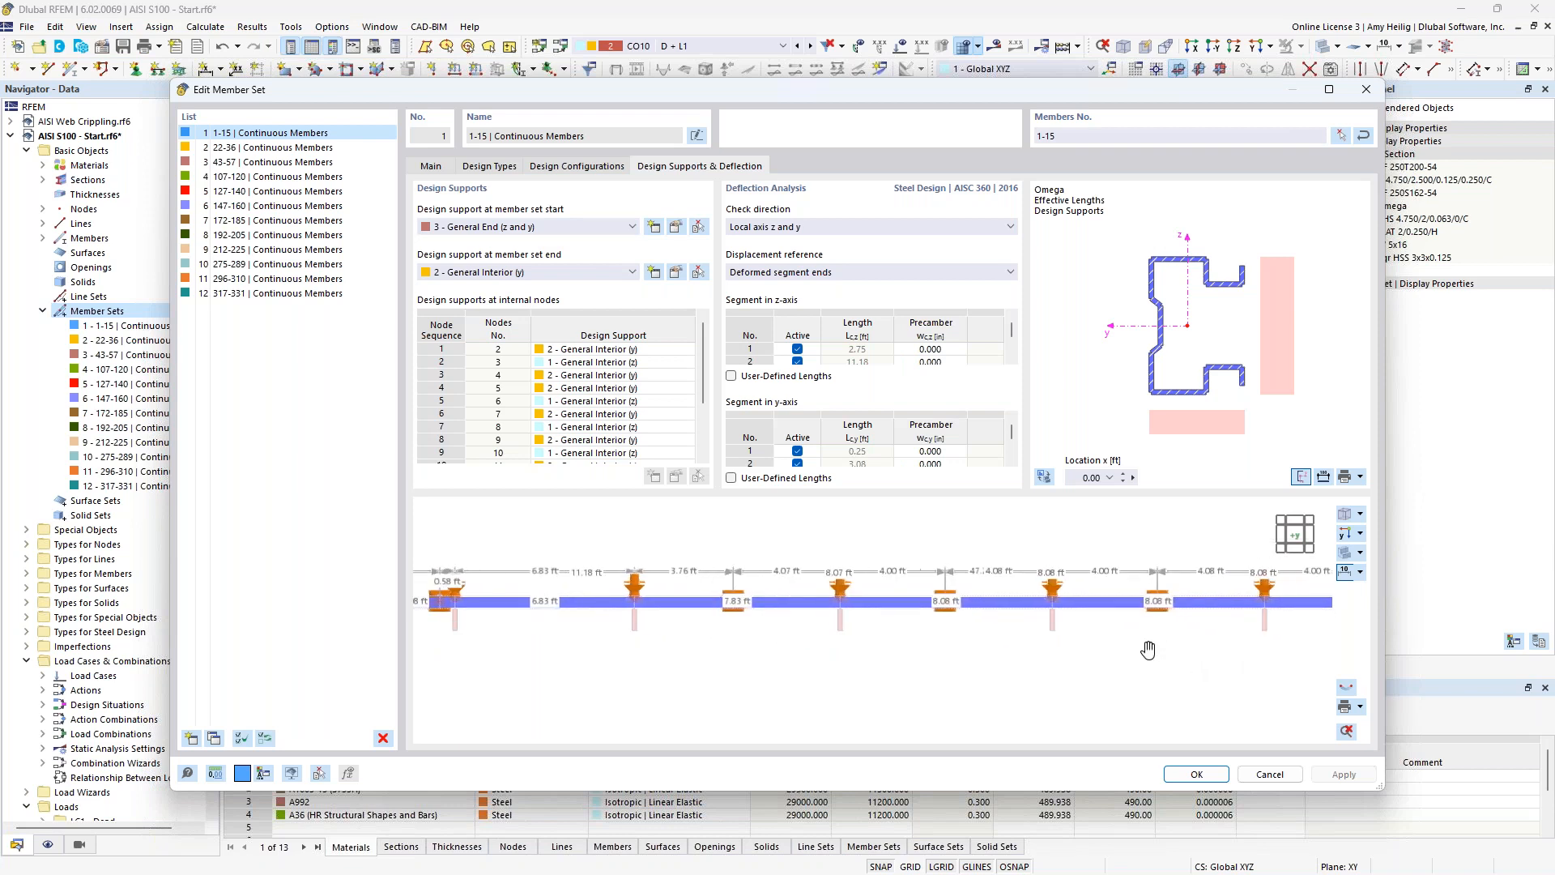
pyautogui.moveTo(1117, 648); pyautogui.dragTo(1000, 638, button='middle')
pyautogui.scroll(-1, 1000, 638)
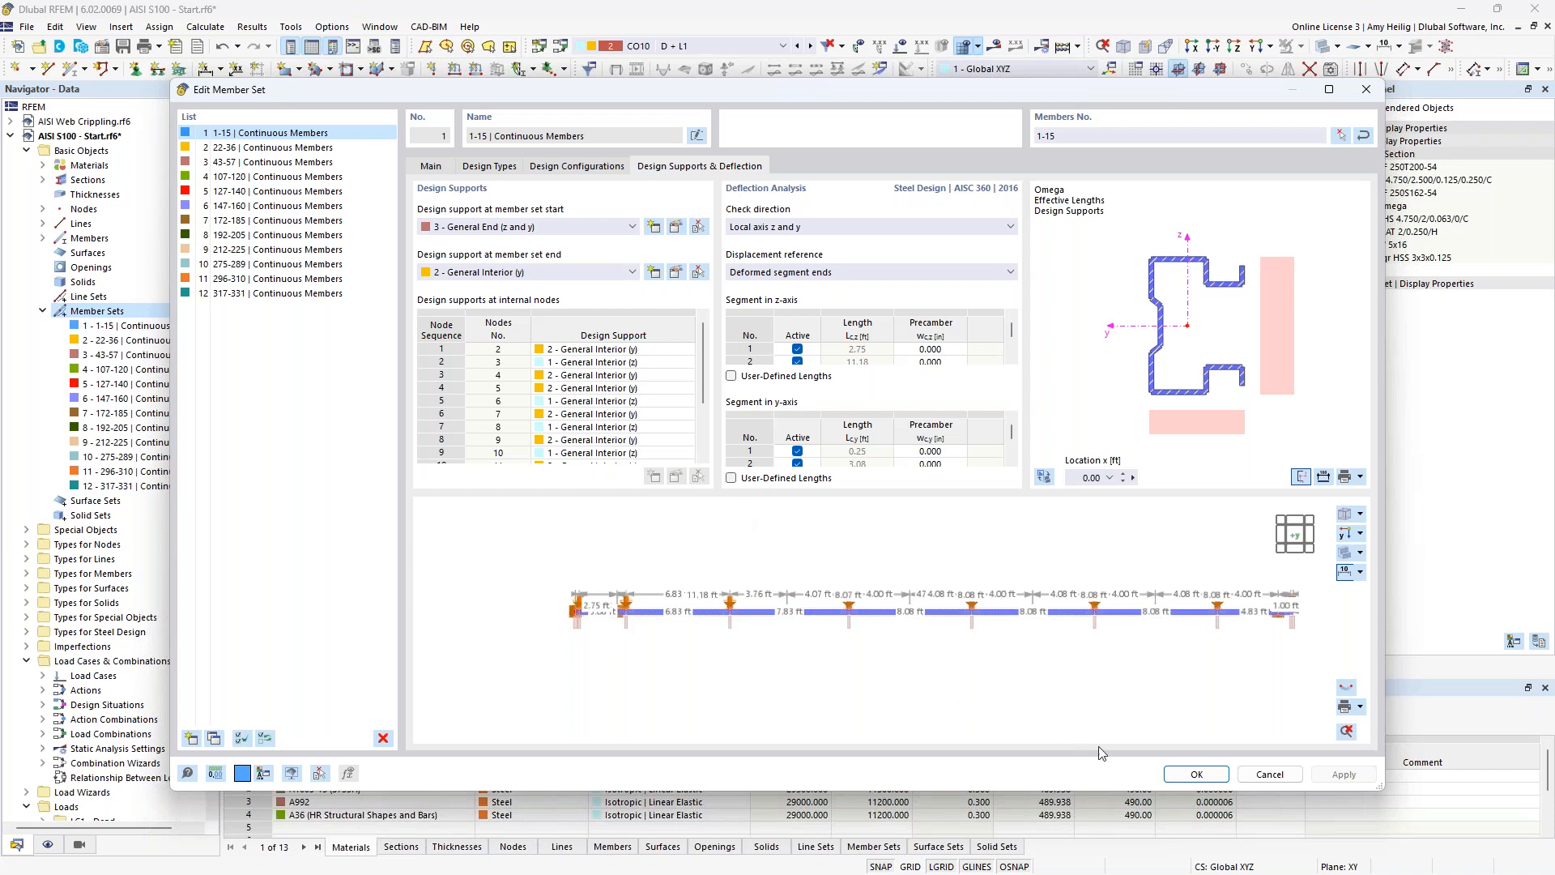
pyautogui.click(1191, 774)
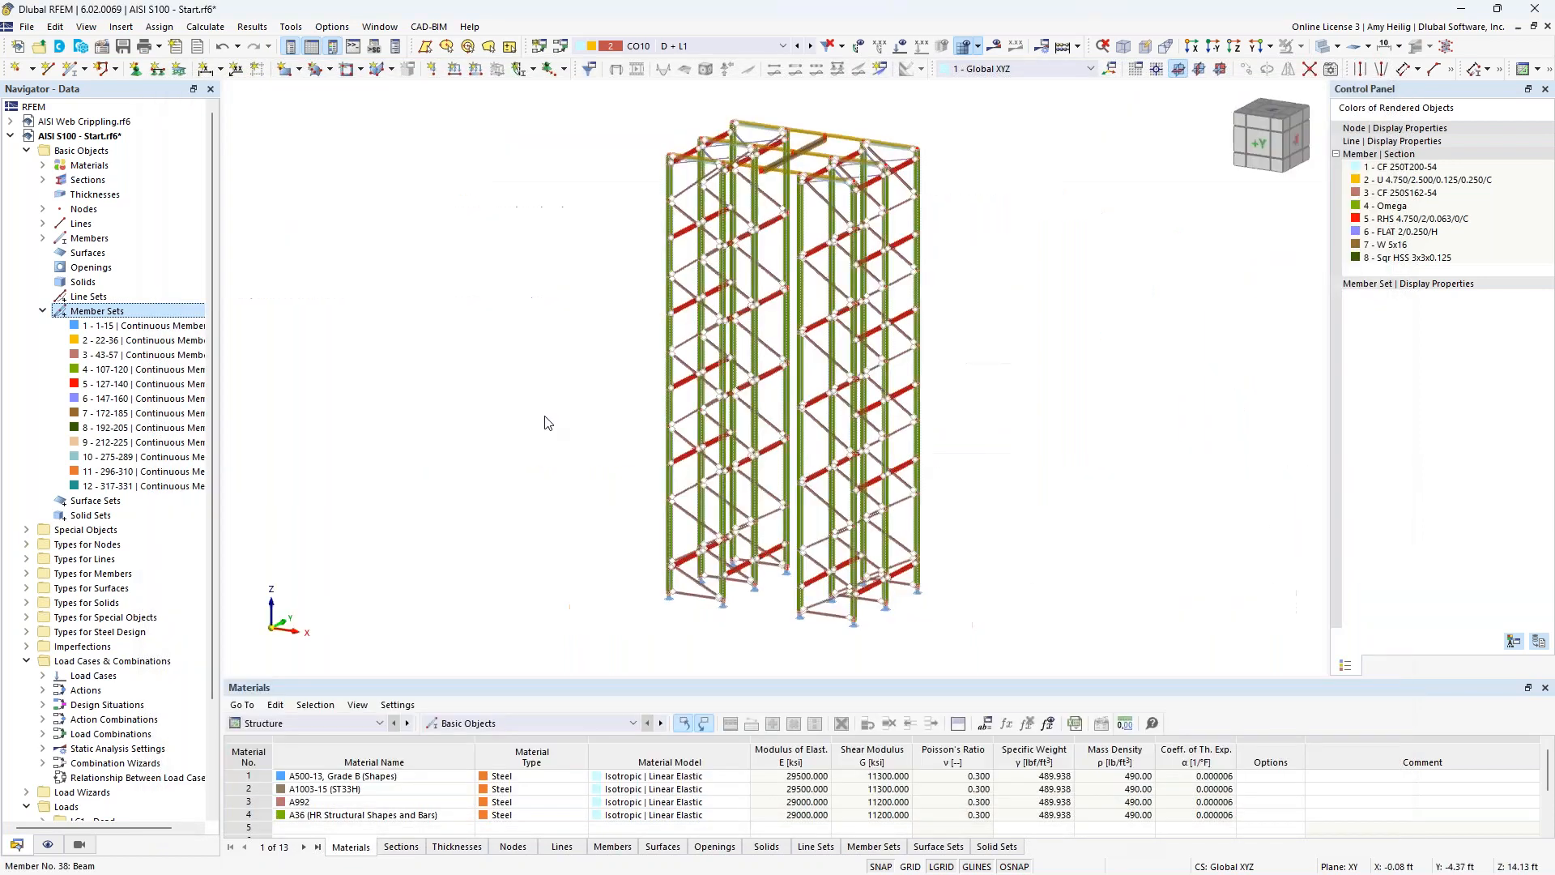
# Collapse the member sets list, enlarge the table area and show the Steel Design input data with the objects to design.
pyautogui.press('Left')
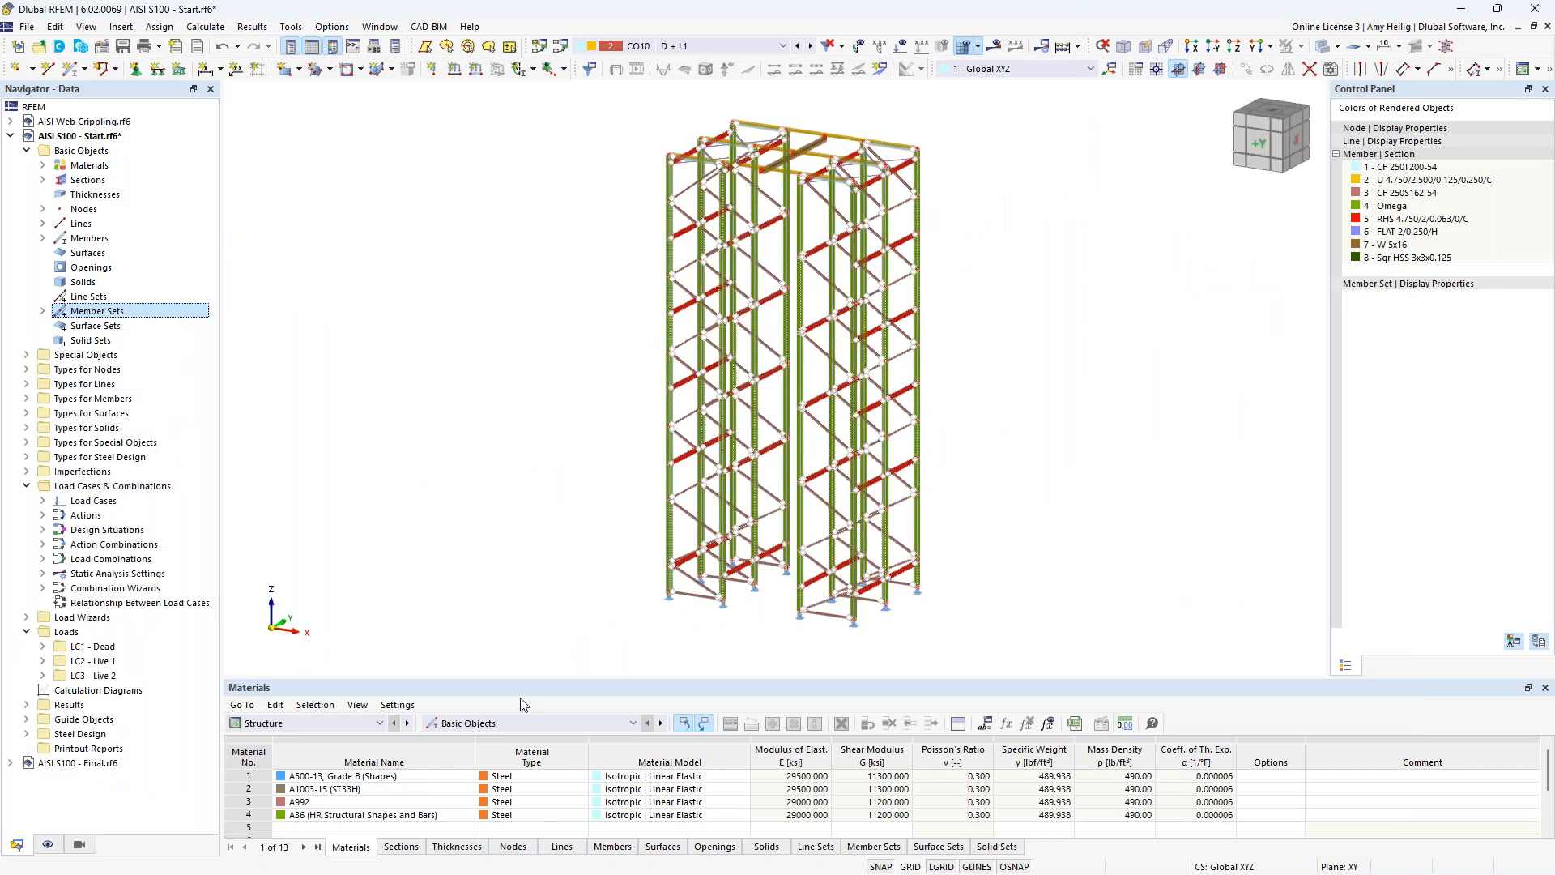
pyautogui.moveTo(519, 676); pyautogui.dragTo(519, 525)
pyautogui.click(362, 572)
pyautogui.click(322, 662)
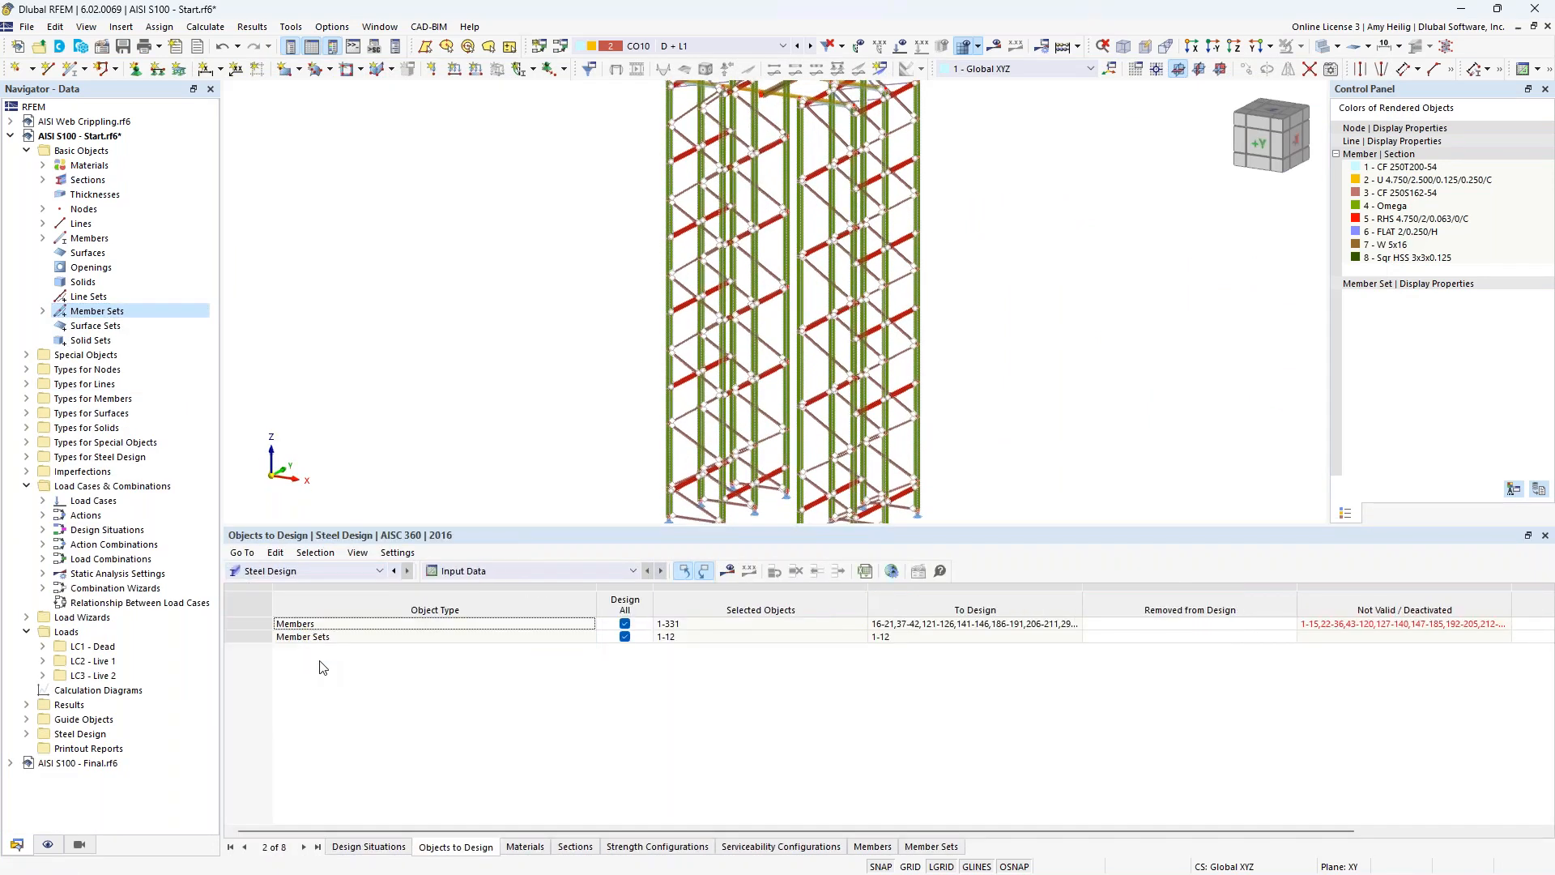
# Review the Steel Design design situations and the limit state types available for DS1.
pyautogui.click(347, 845)
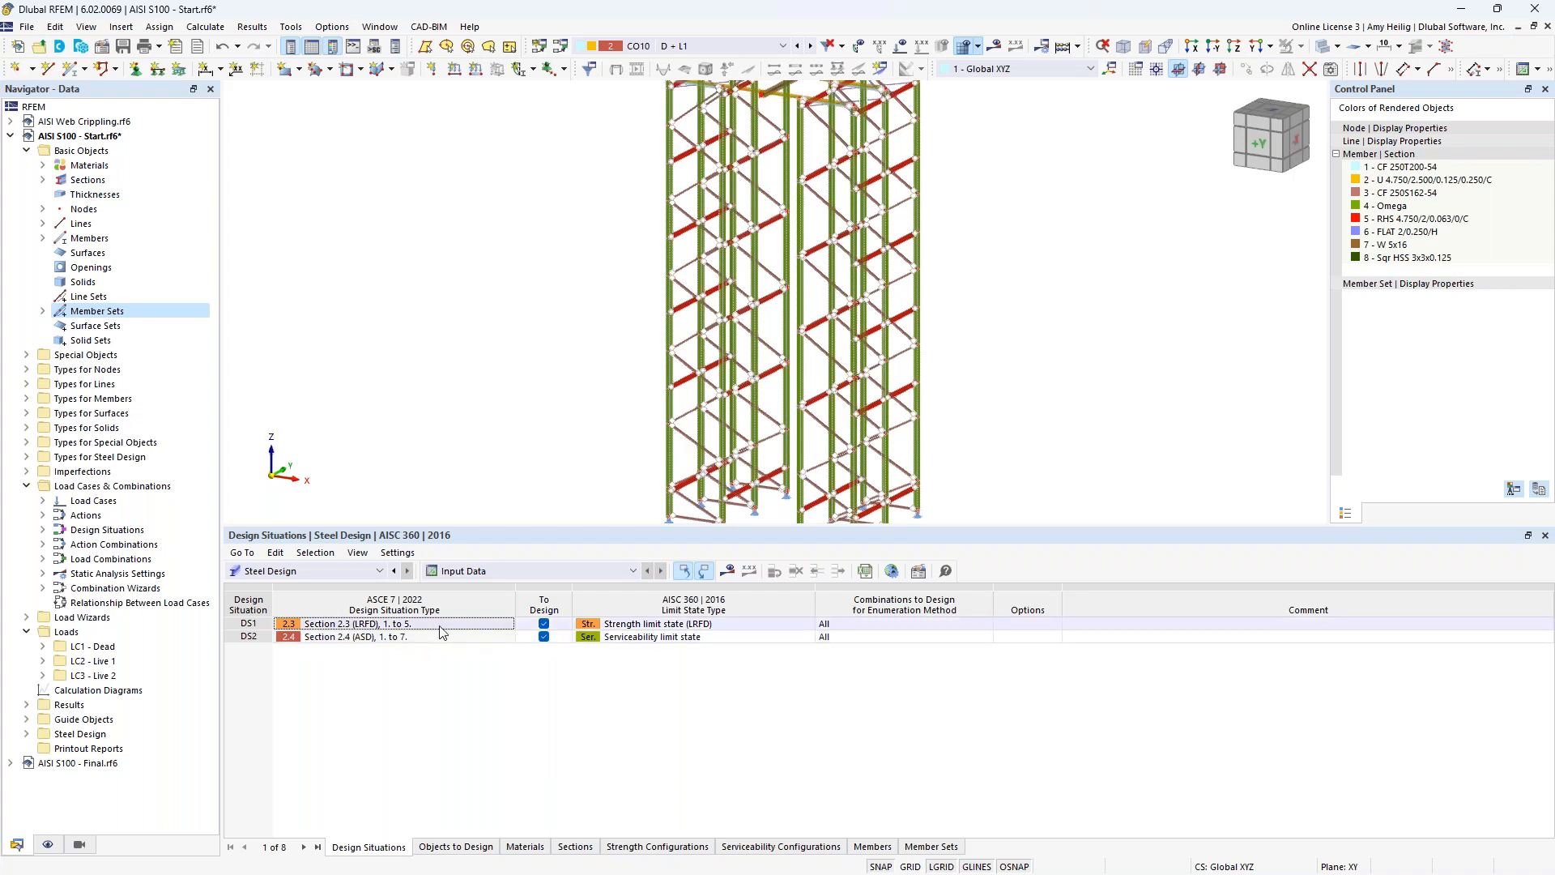
pyautogui.click(703, 627)
pyautogui.click(704, 627)
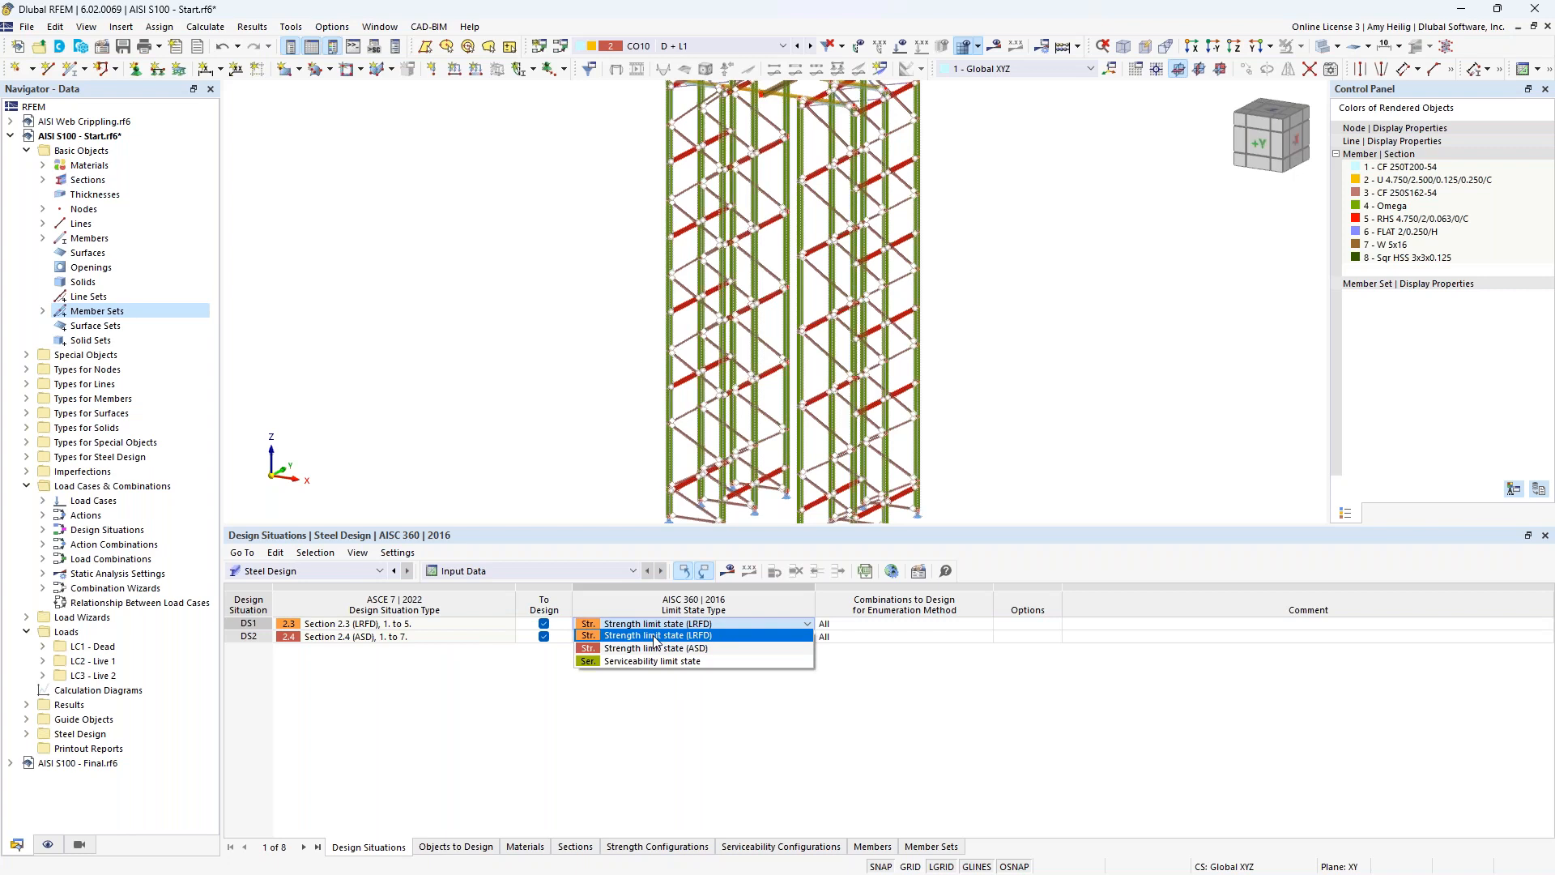
pyautogui.click(648, 661)
pyautogui.click(406, 639)
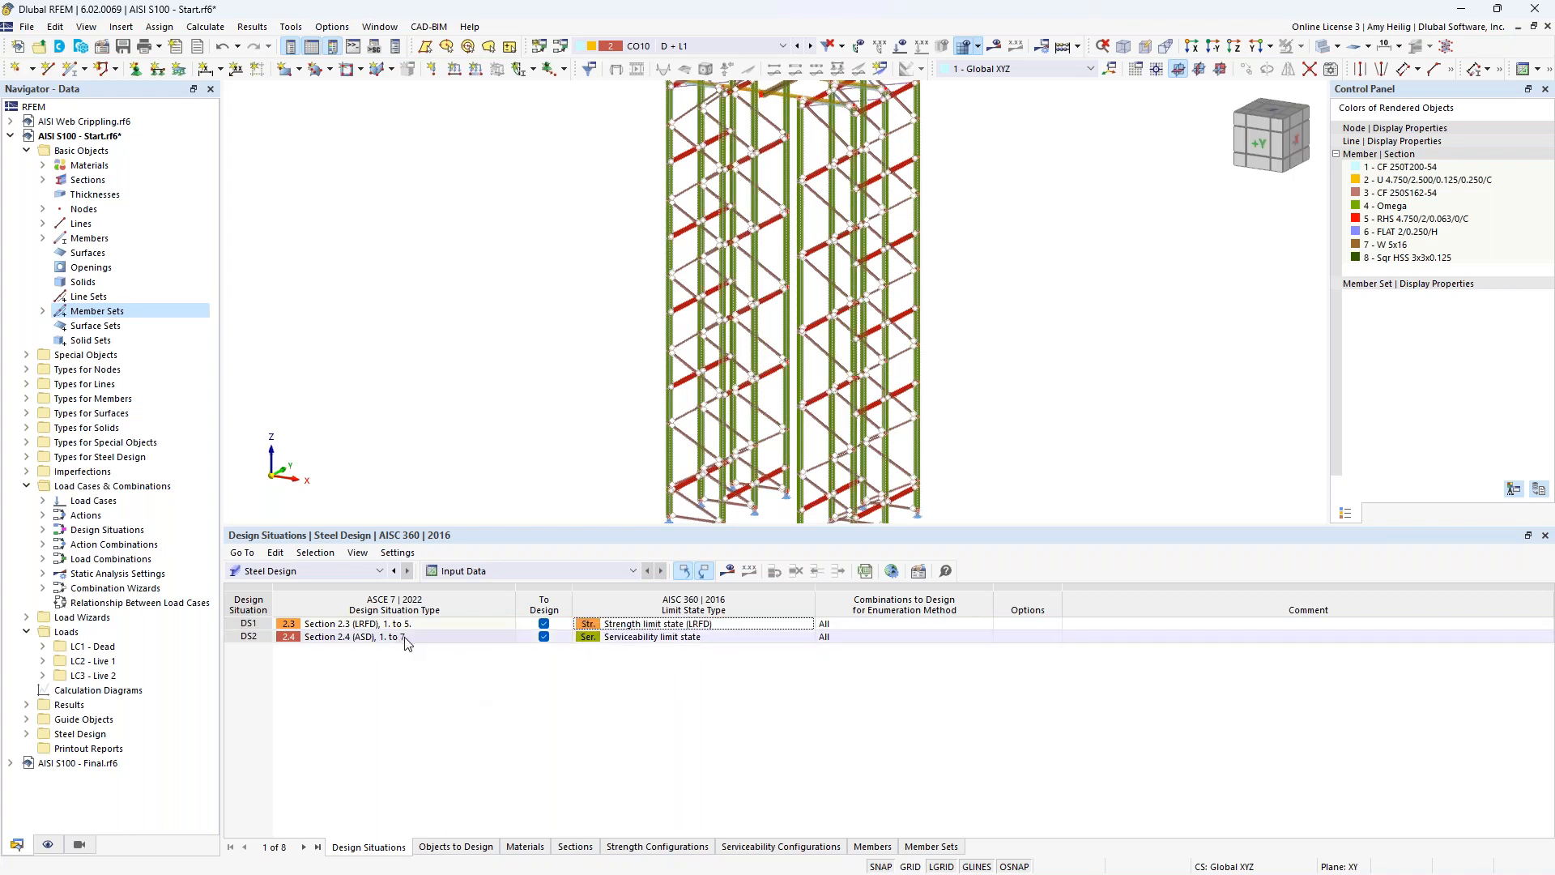
# Review the limit state types available for design situation DS2, keeping Serviceability limit state.
pyautogui.click(642, 638)
pyautogui.click(642, 637)
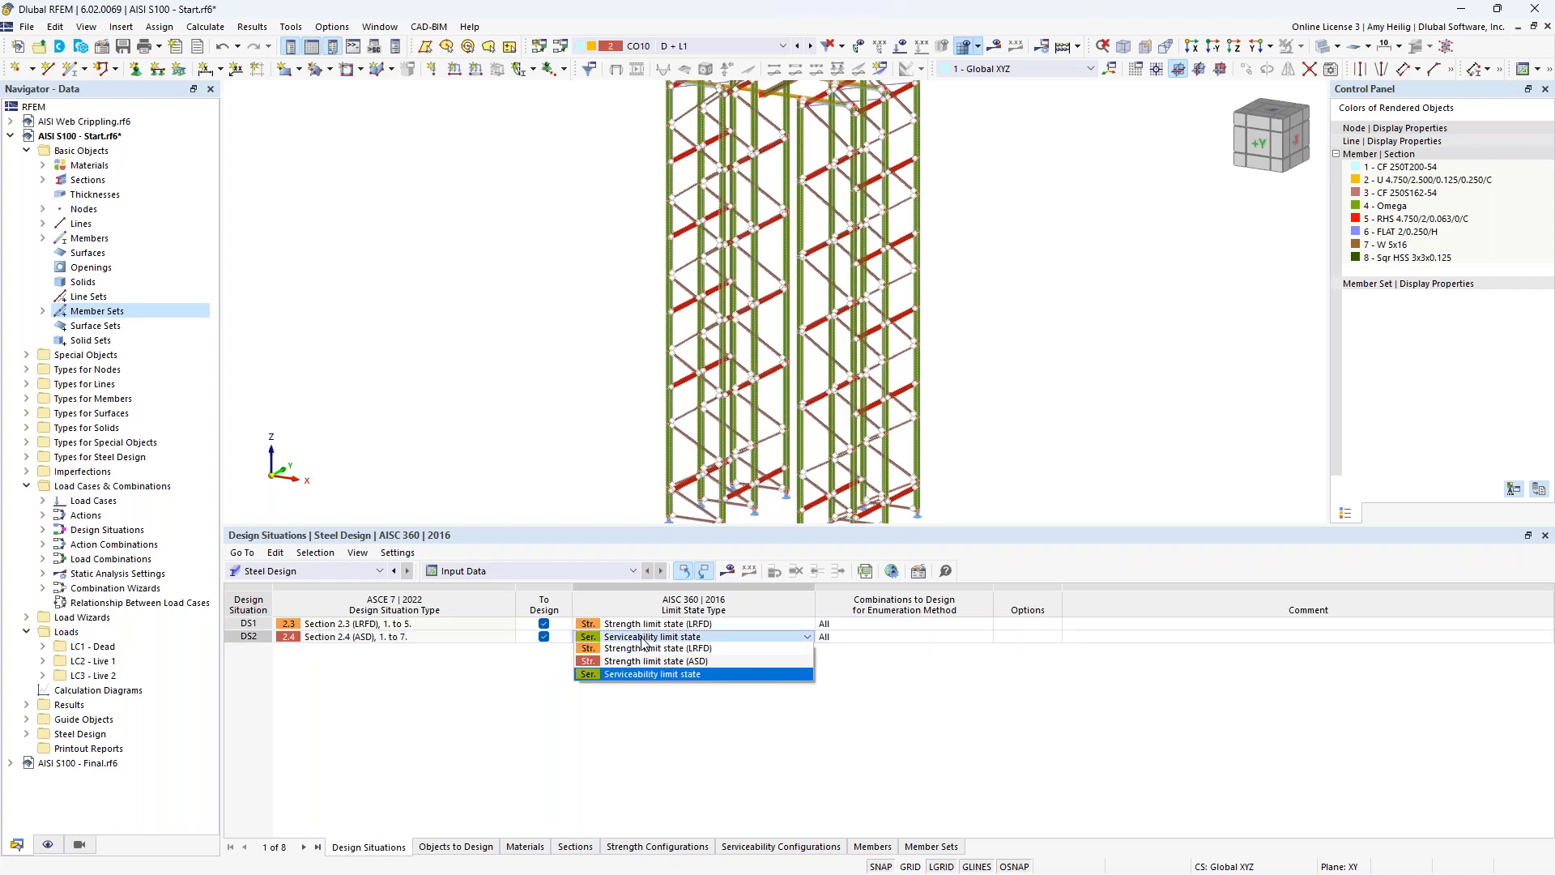
pyautogui.click(488, 680)
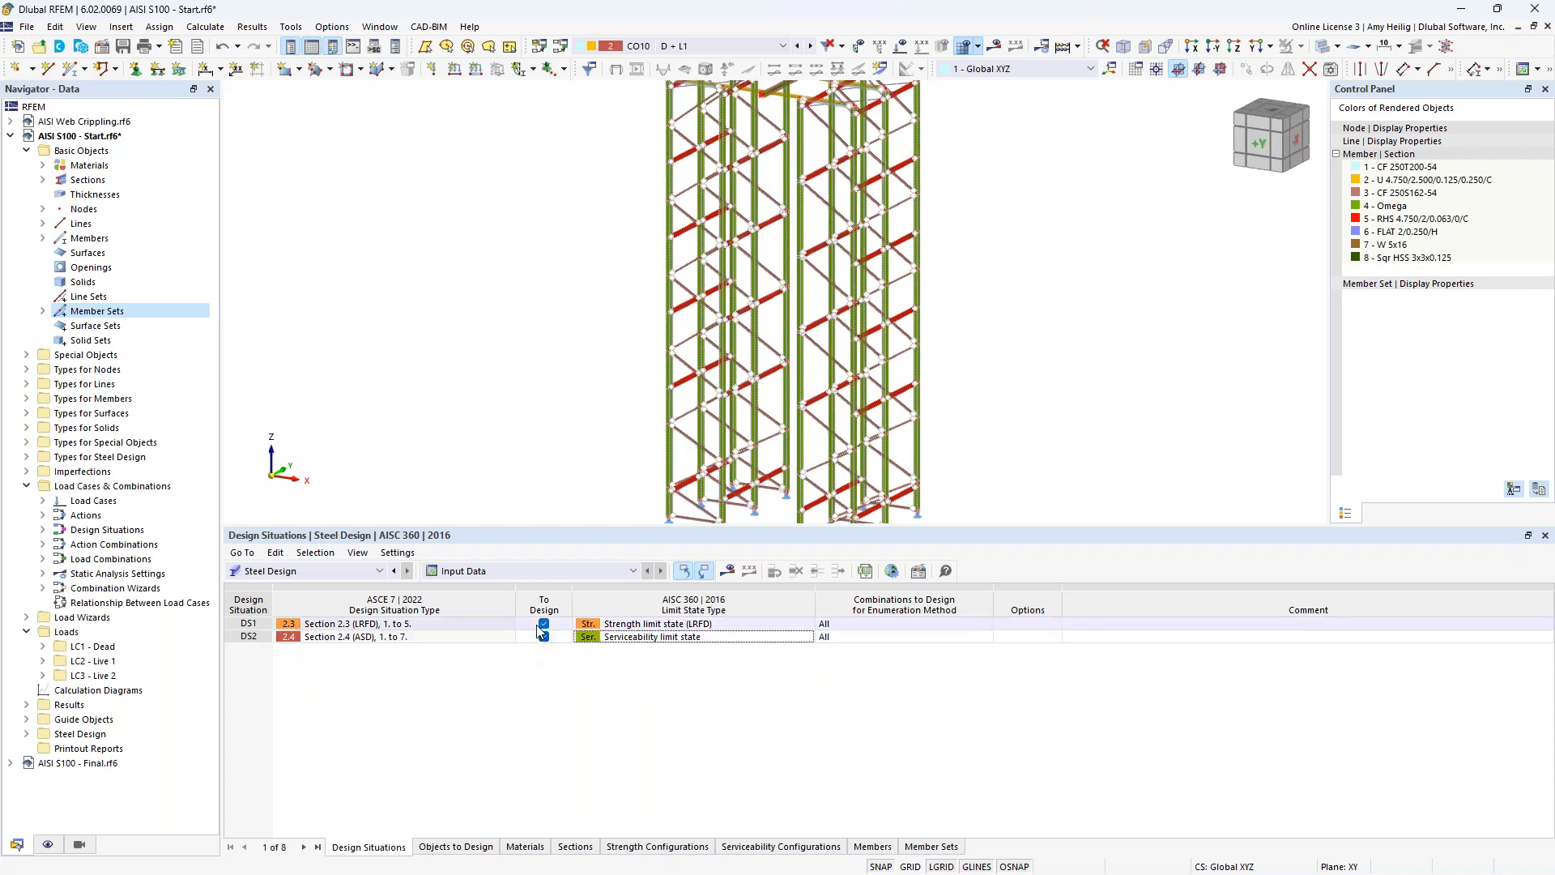
pyautogui.click(648, 638)
pyautogui.click(648, 638)
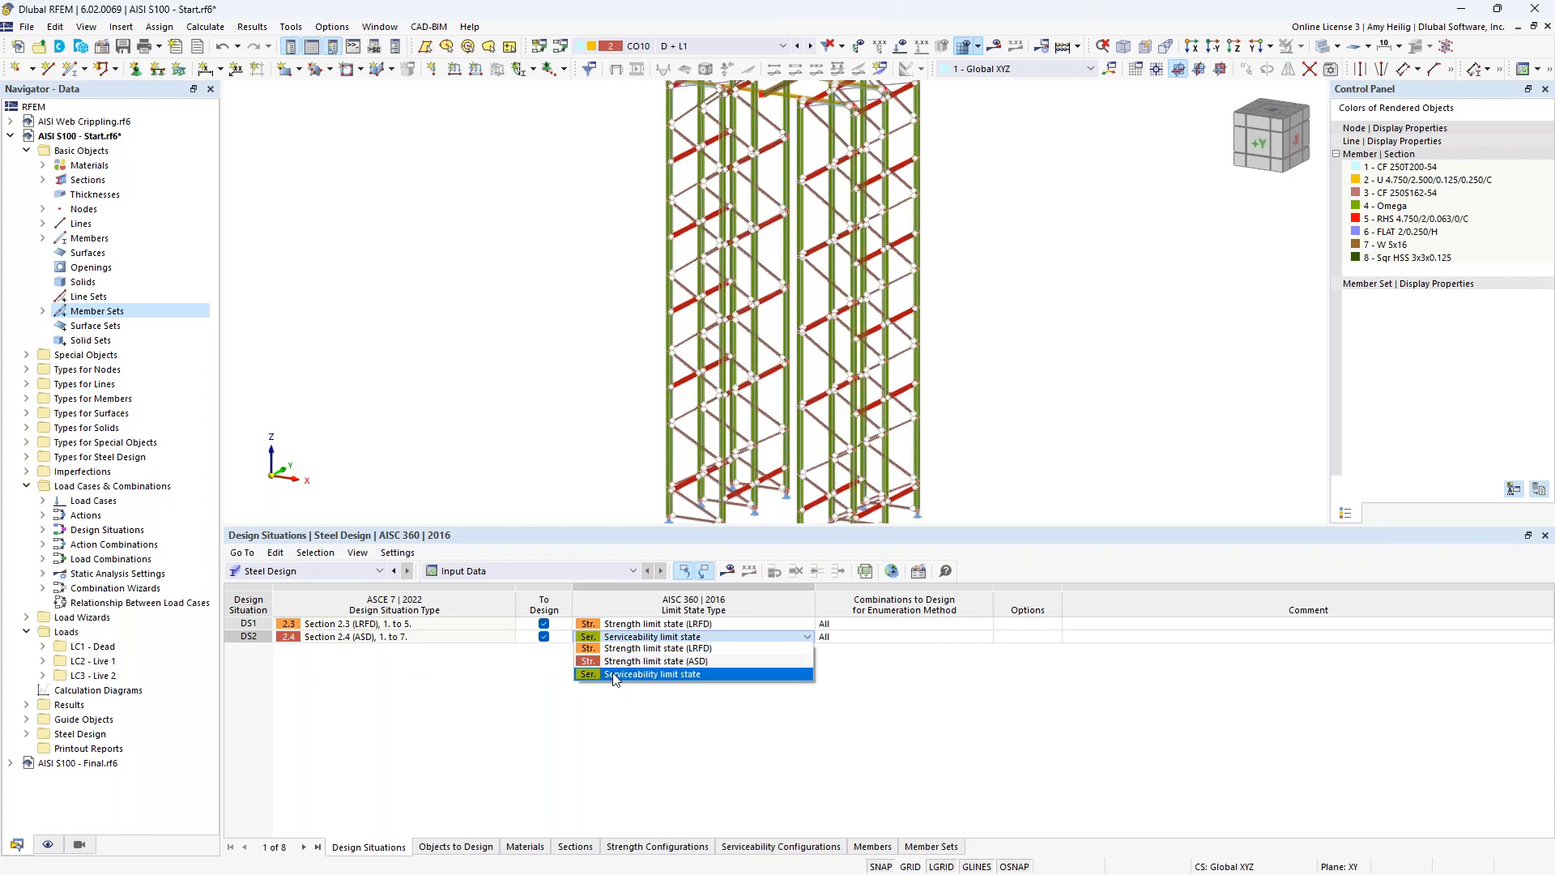
pyautogui.click(391, 709)
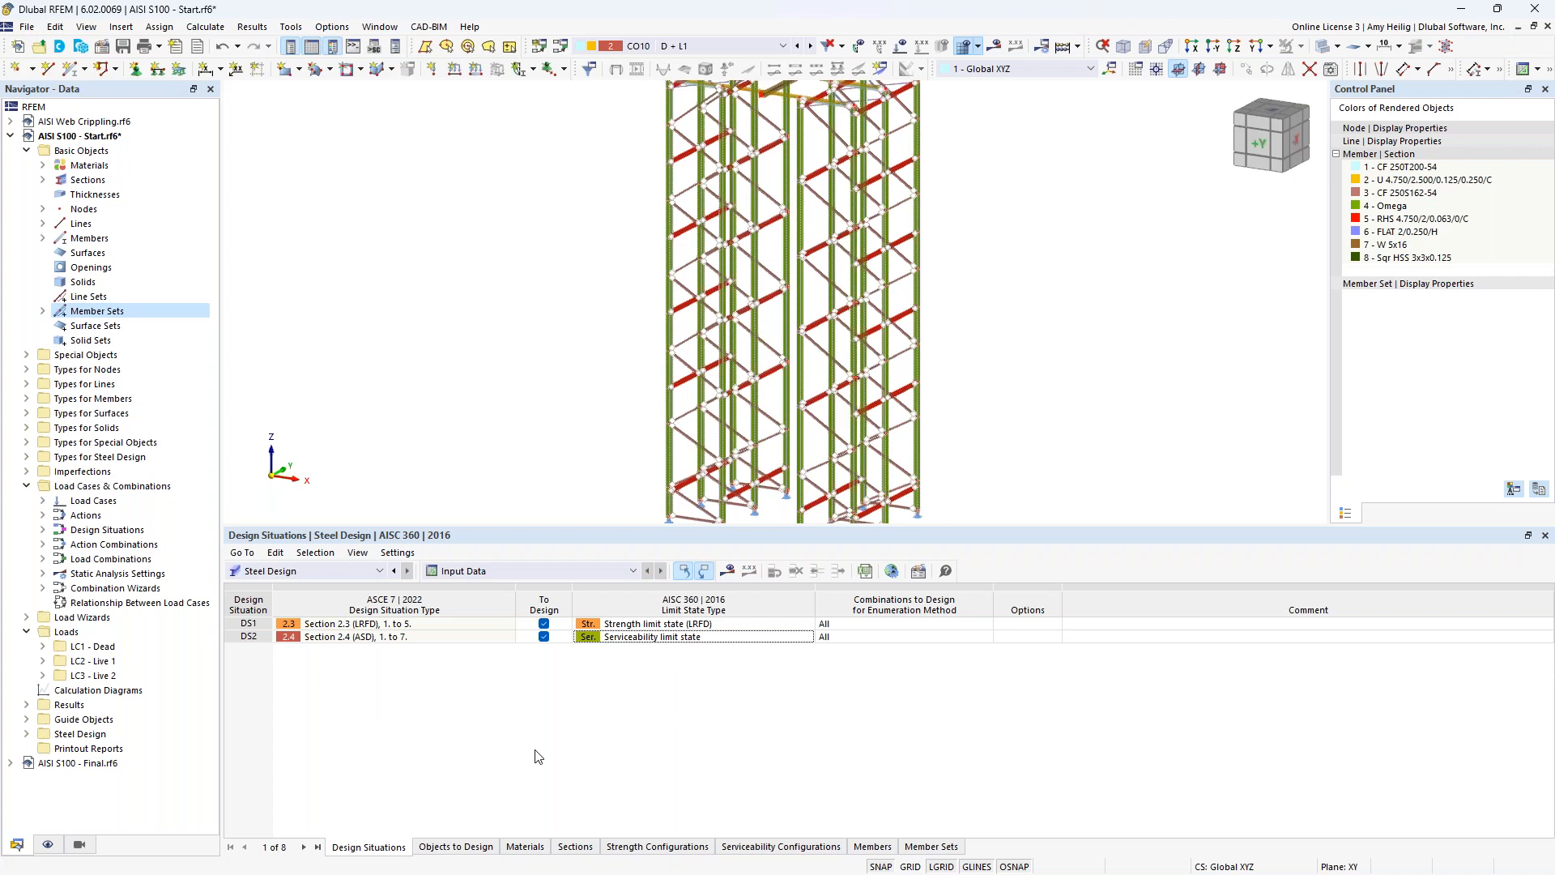
# Restrict the members to design to the RHS 4.750/2/0.063/0/C beams by isolating that section, instead of designing all members.
pyautogui.click(456, 848)
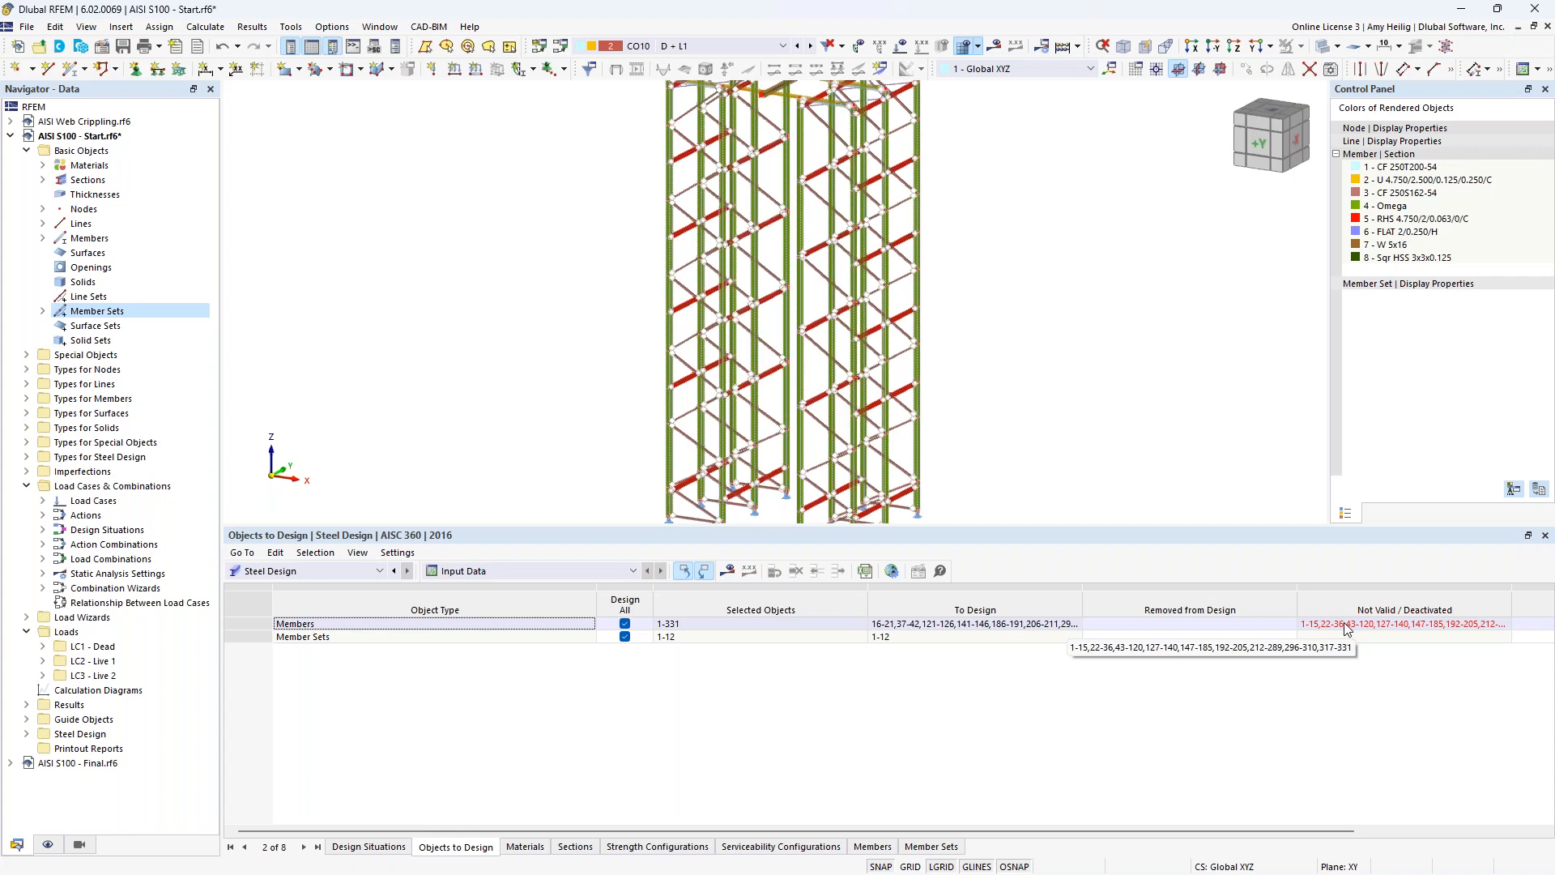
pyautogui.click(625, 624)
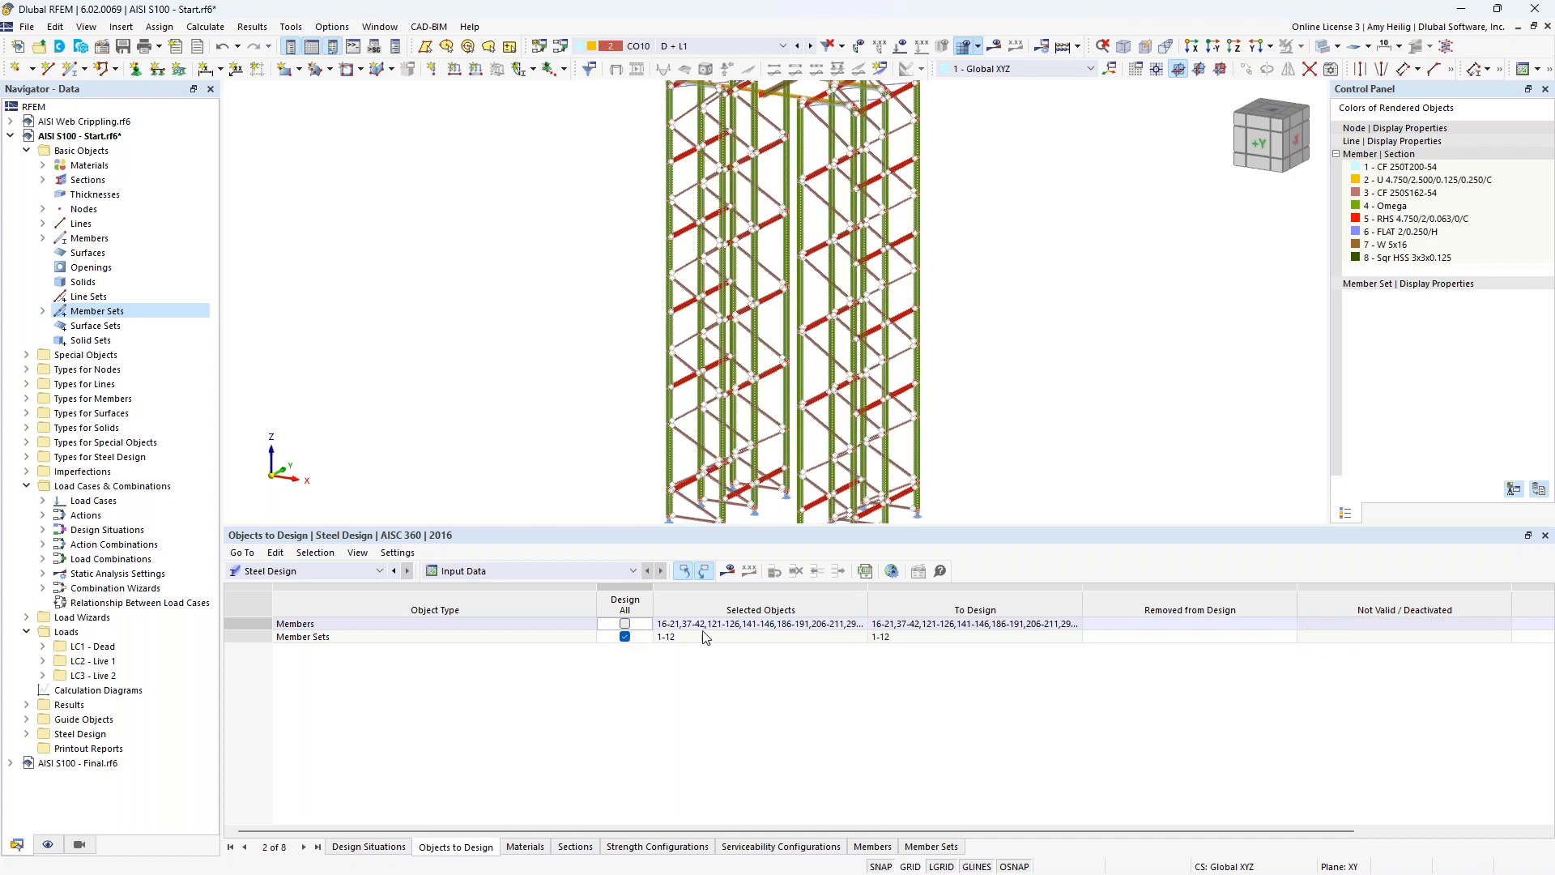
pyautogui.click(864, 625)
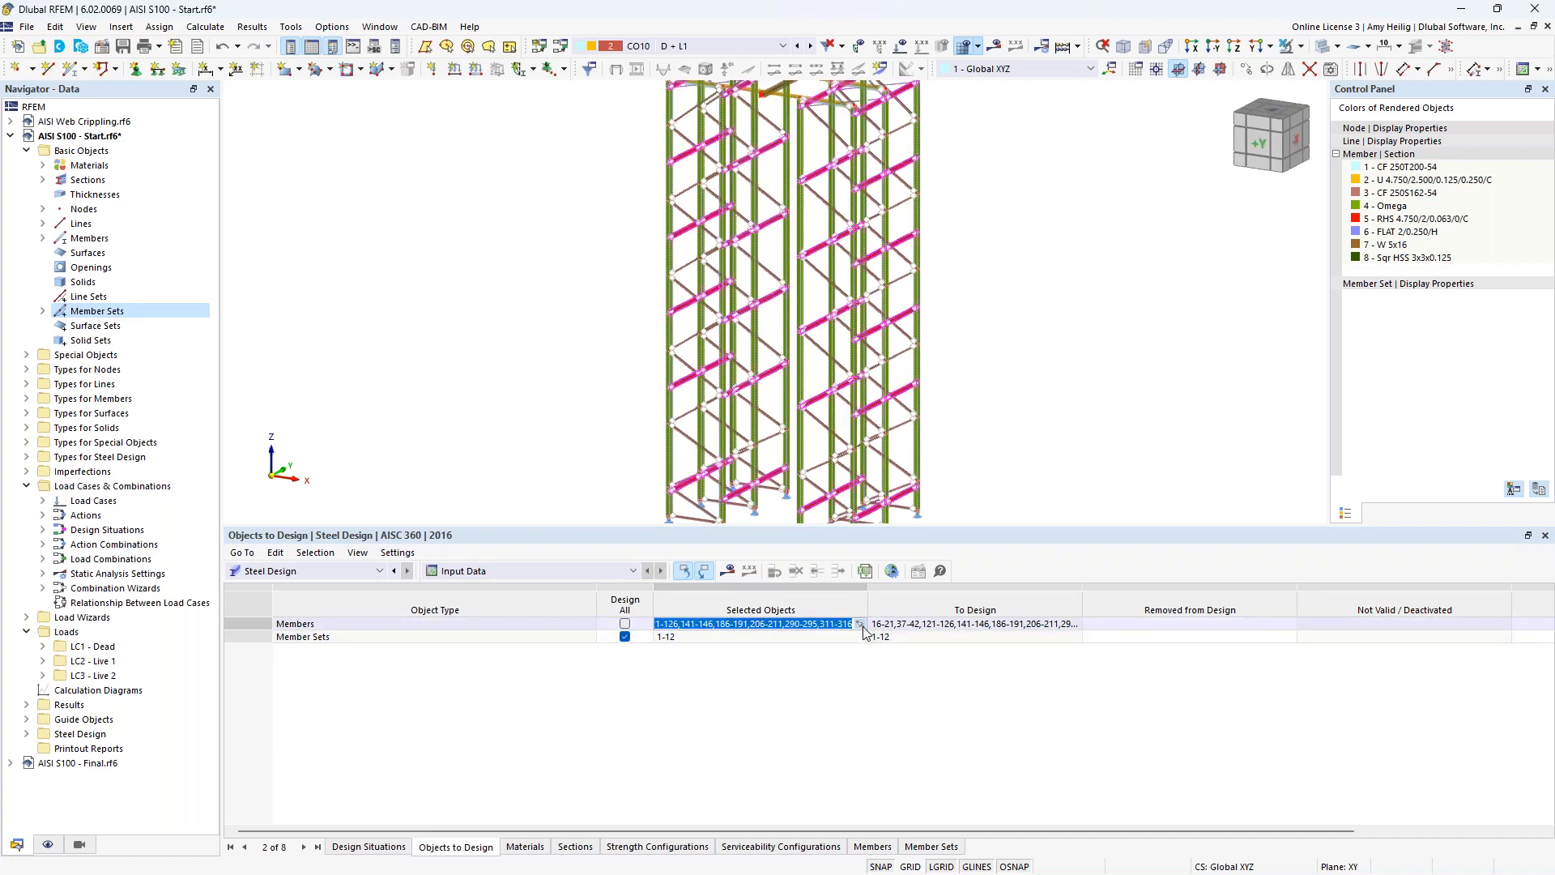
pyautogui.click(860, 625)
pyautogui.click(335, 202)
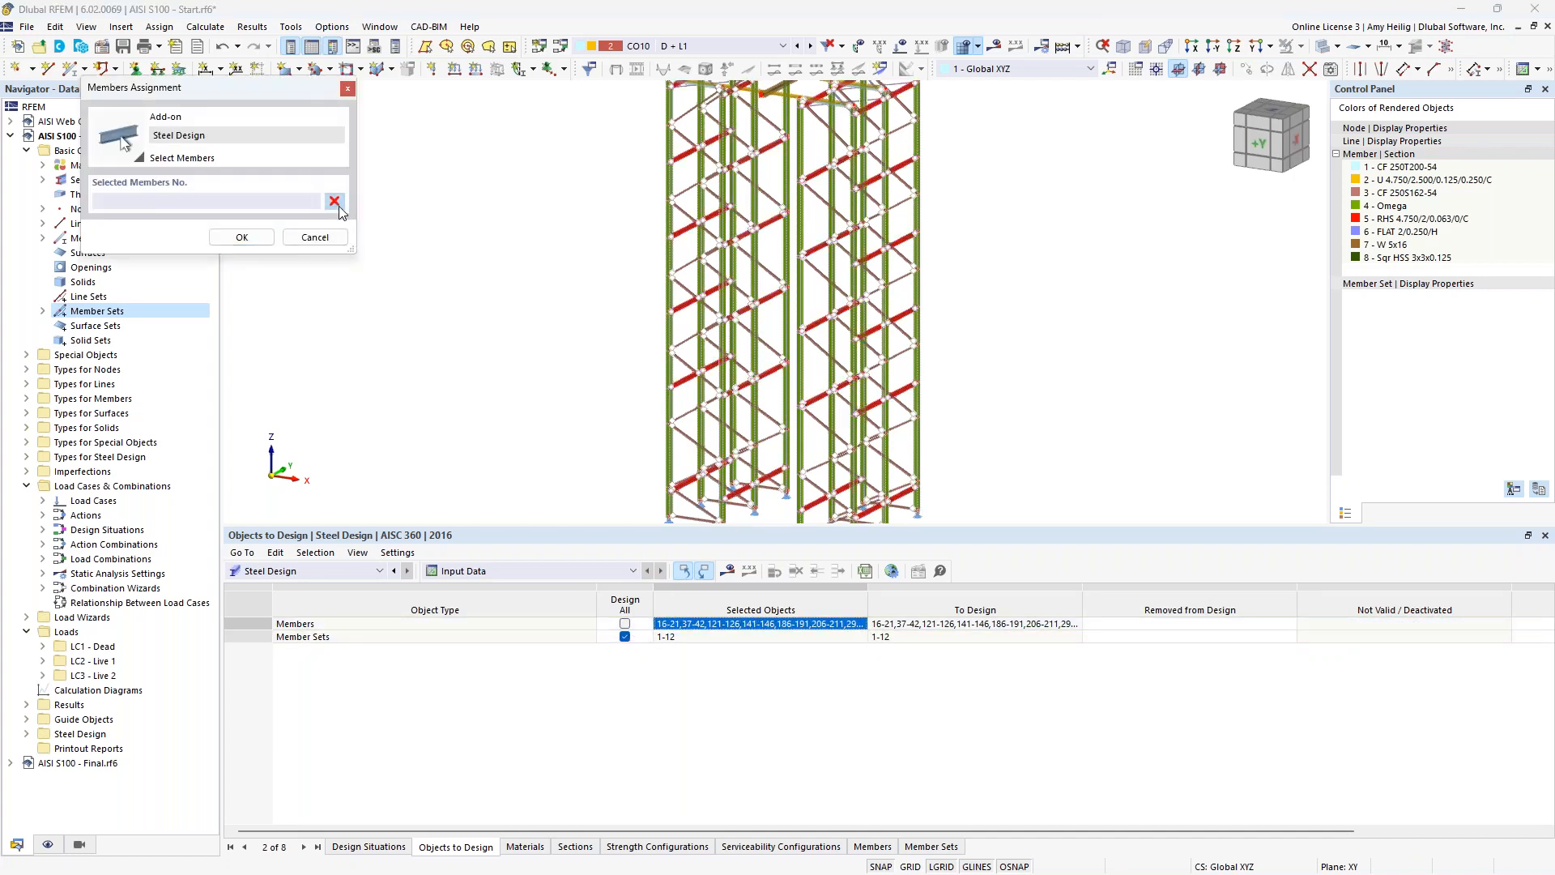
pyautogui.click(79, 845)
pyautogui.click(74, 723)
pyautogui.moveTo(874, 496); pyautogui.dragTo(568, 138)
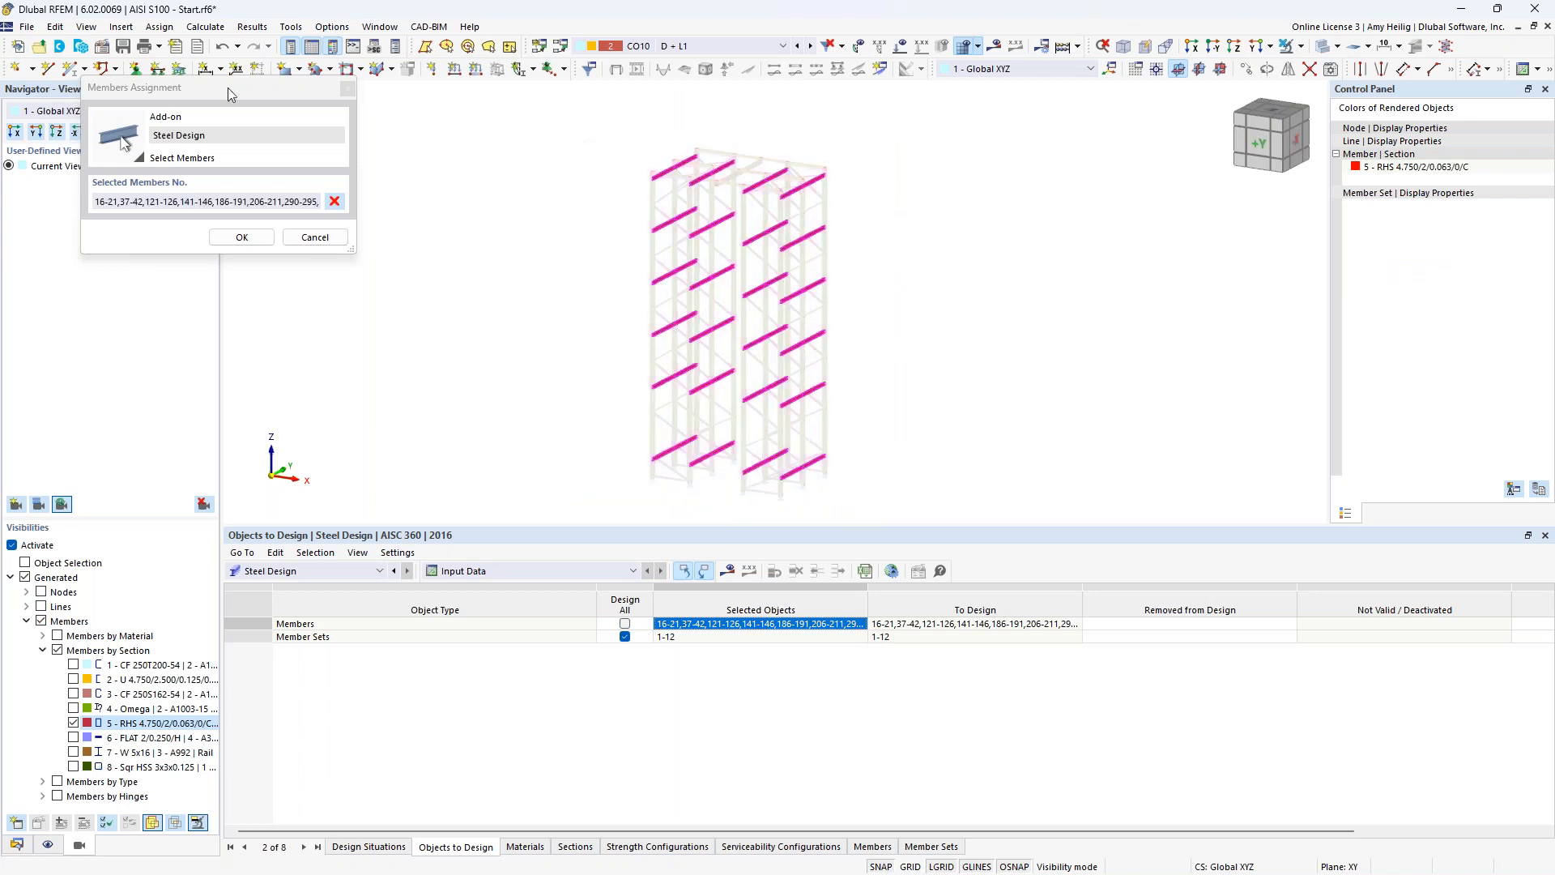
pyautogui.click(237, 237)
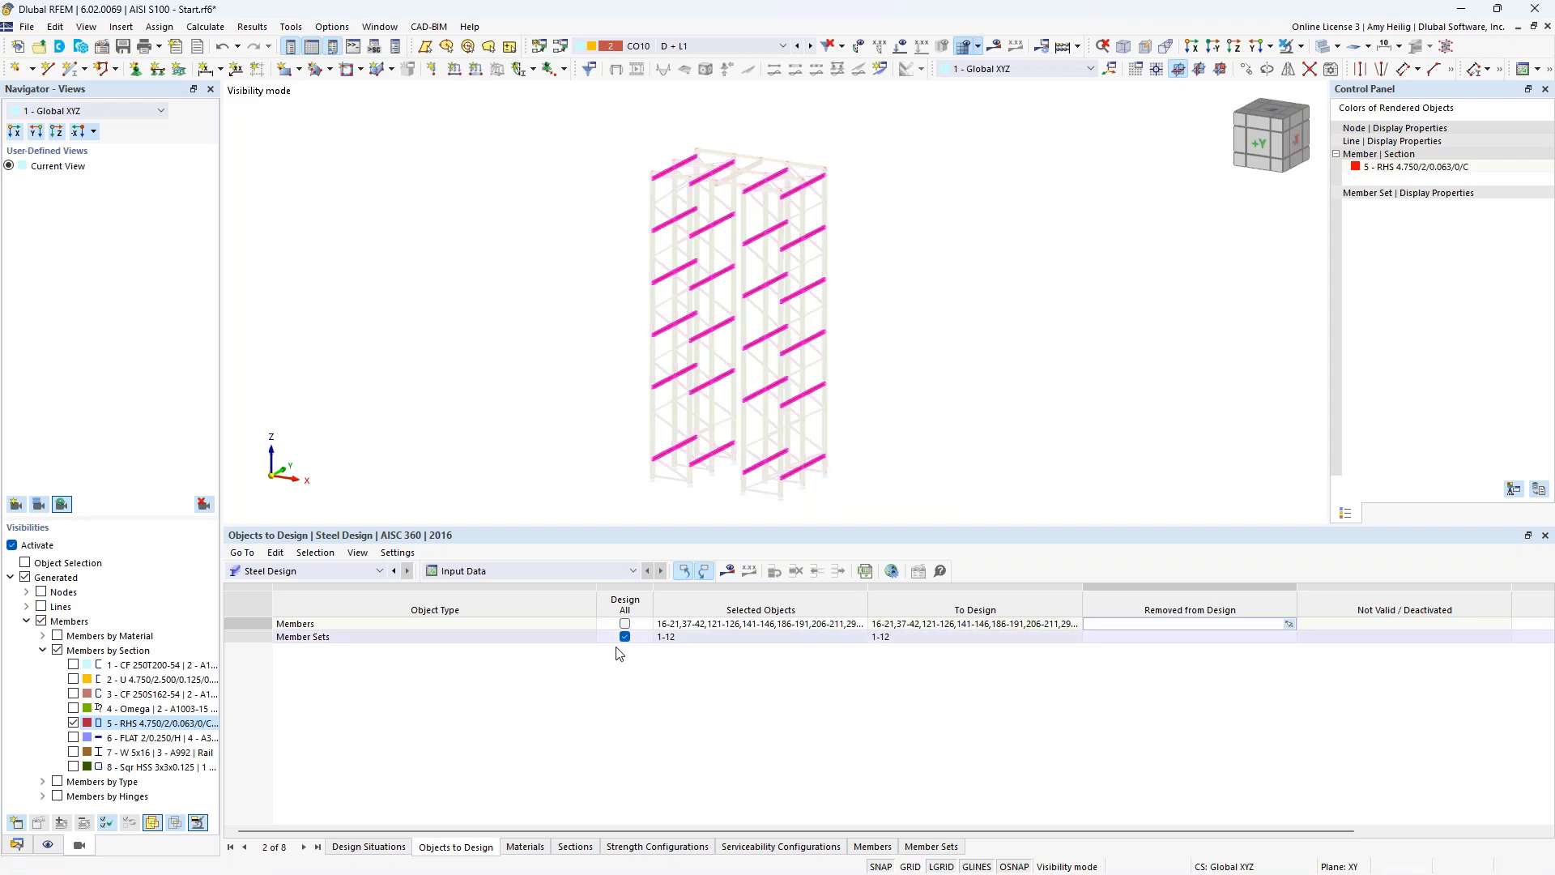
# Switch to the model AISI S100 - Final.rf6, shrink the table area and show the Steel Design results in the navigator.
pyautogui.click(205, 27)
pyautogui.click(225, 64)
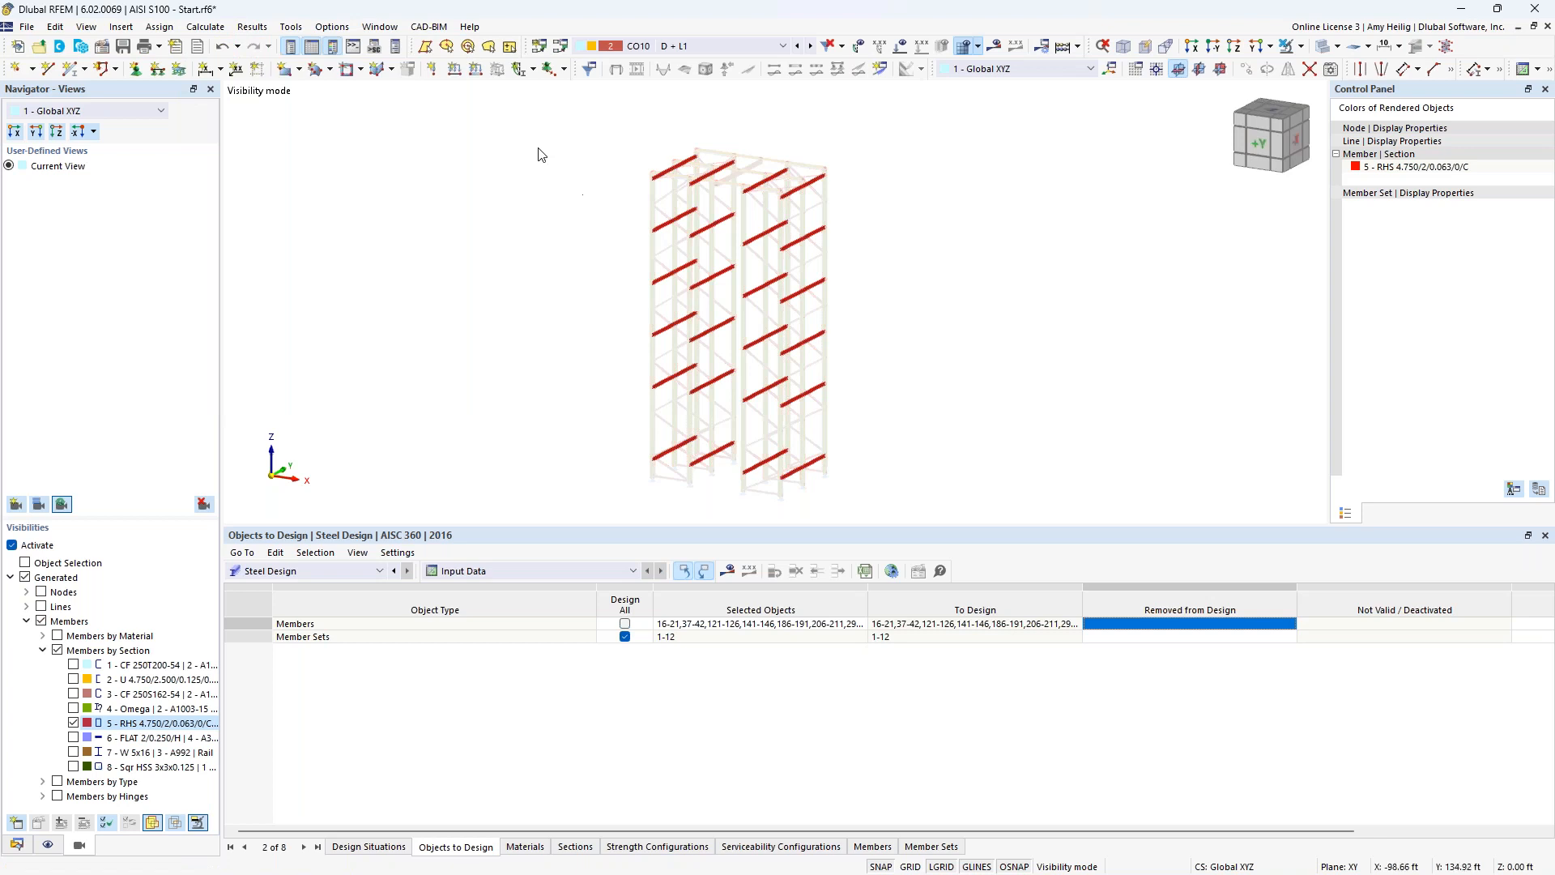
pyautogui.click(379, 27)
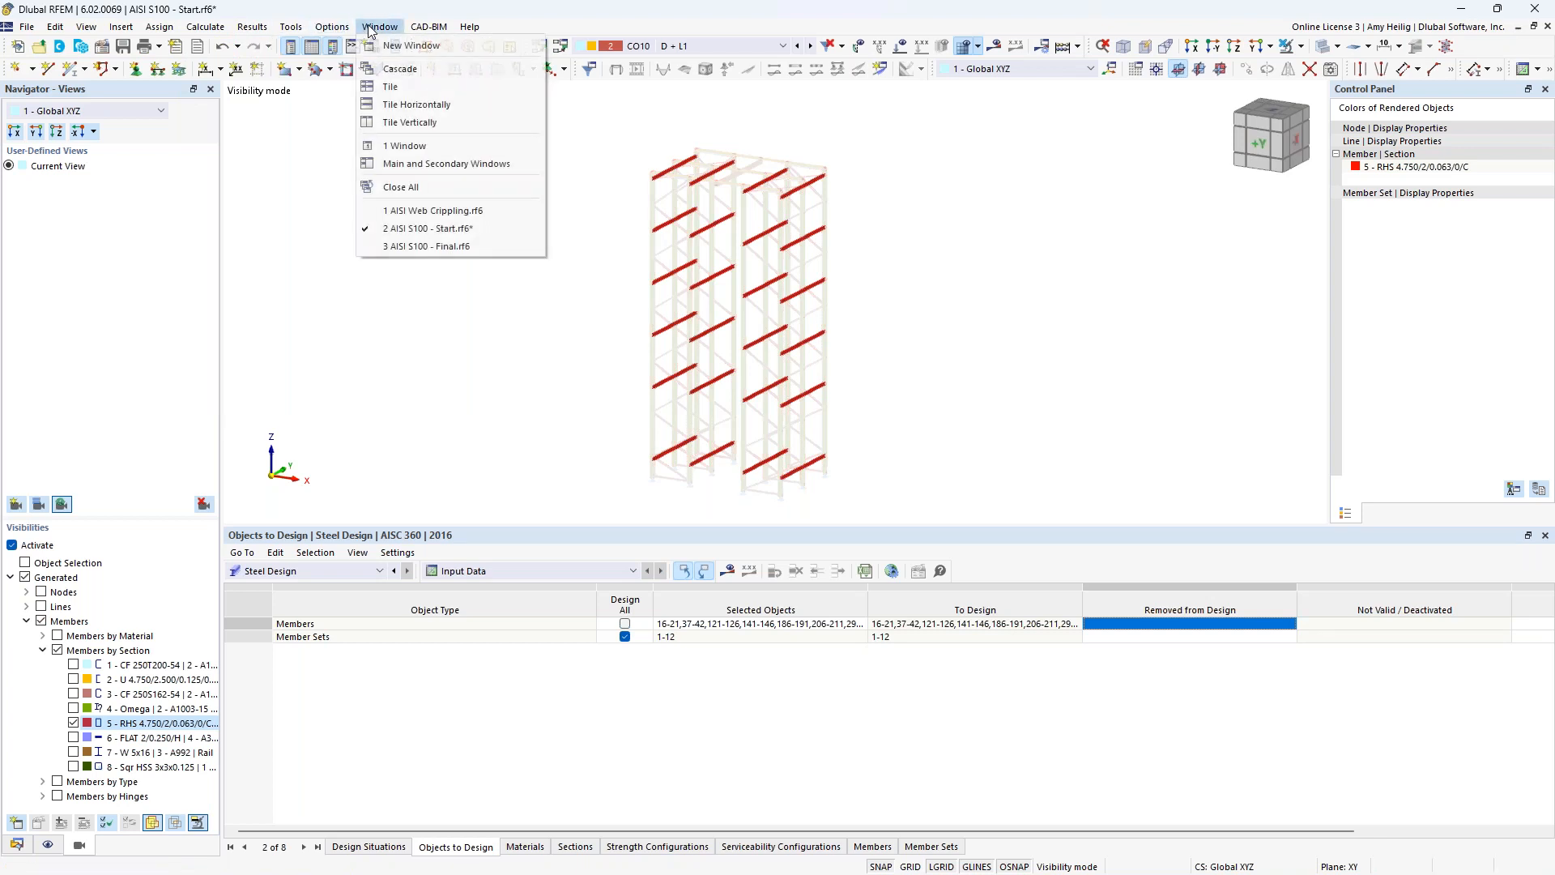
pyautogui.click(437, 248)
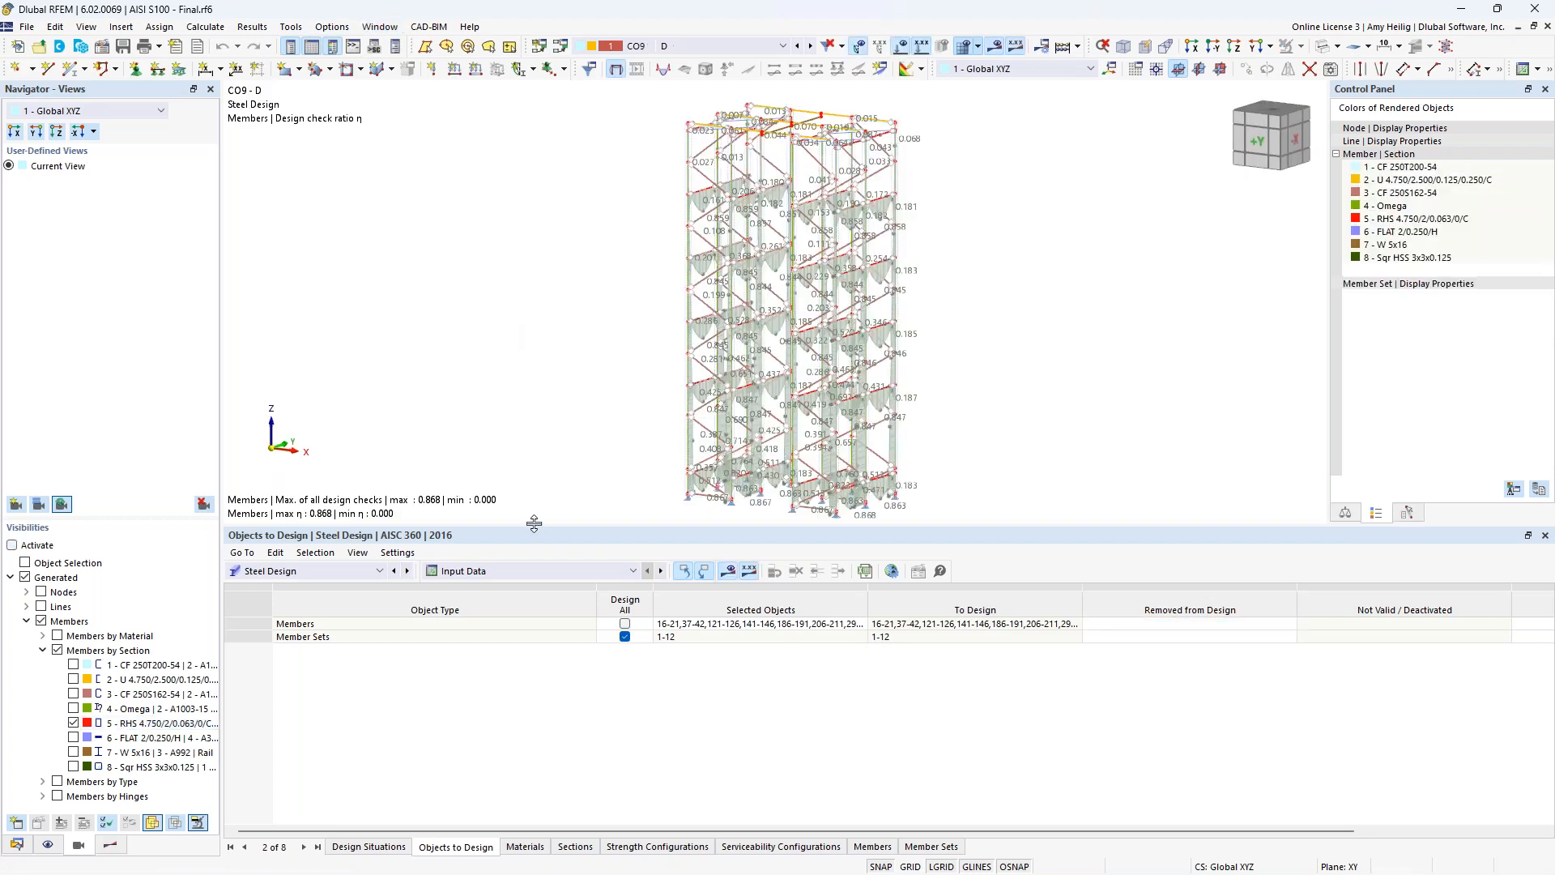
pyautogui.moveTo(534, 527); pyautogui.dragTo(533, 603)
pyautogui.click(110, 844)
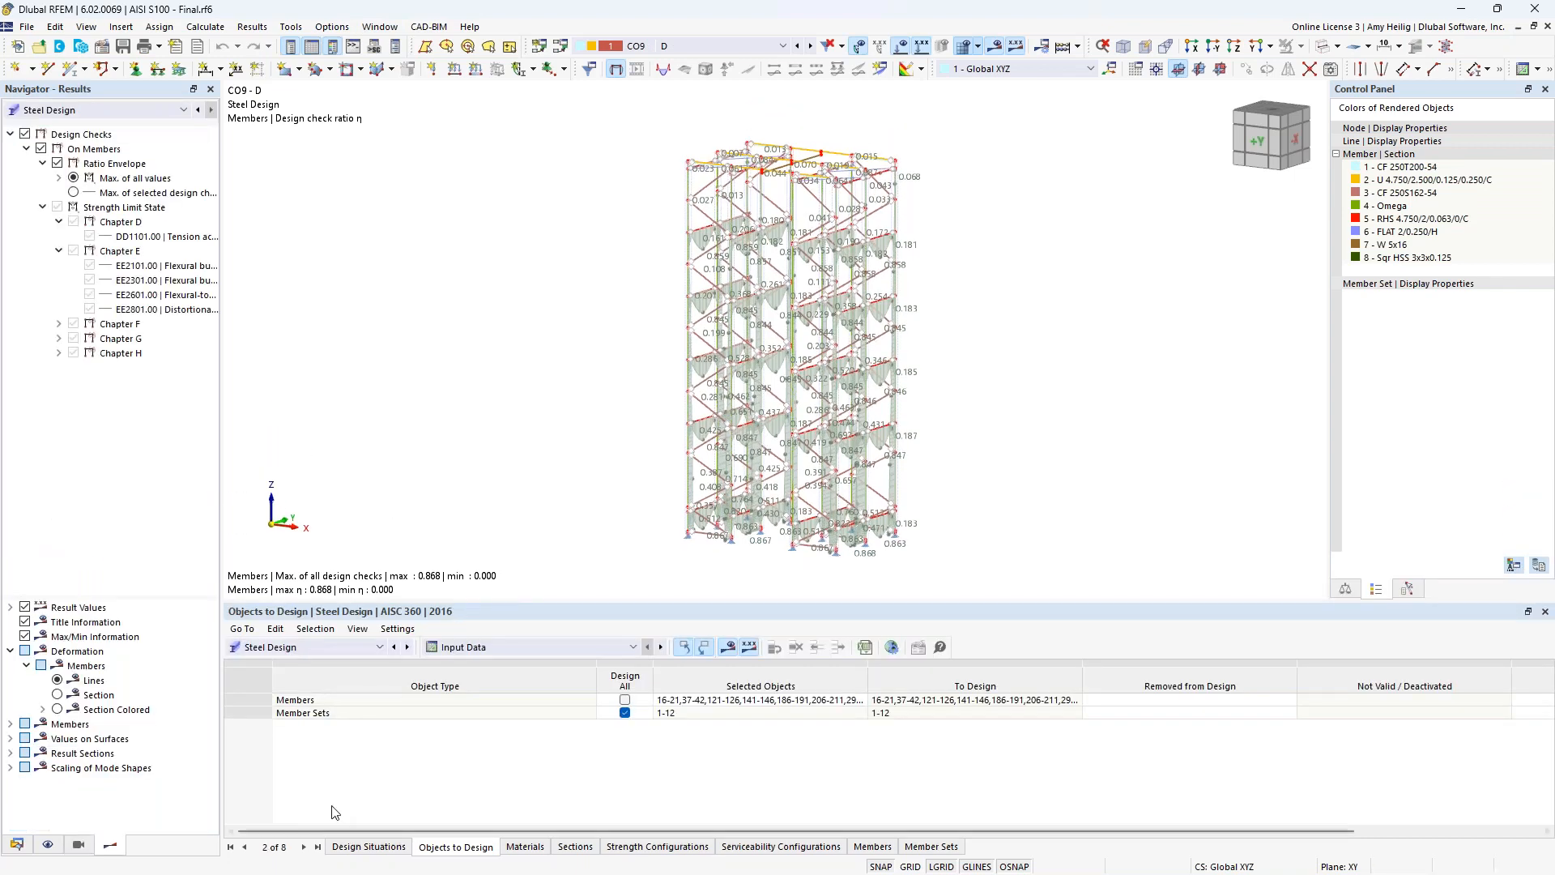
# Show the Steel Design ratios on members, listed by member.
pyautogui.click(296, 646)
pyautogui.click(299, 648)
pyautogui.click(482, 646)
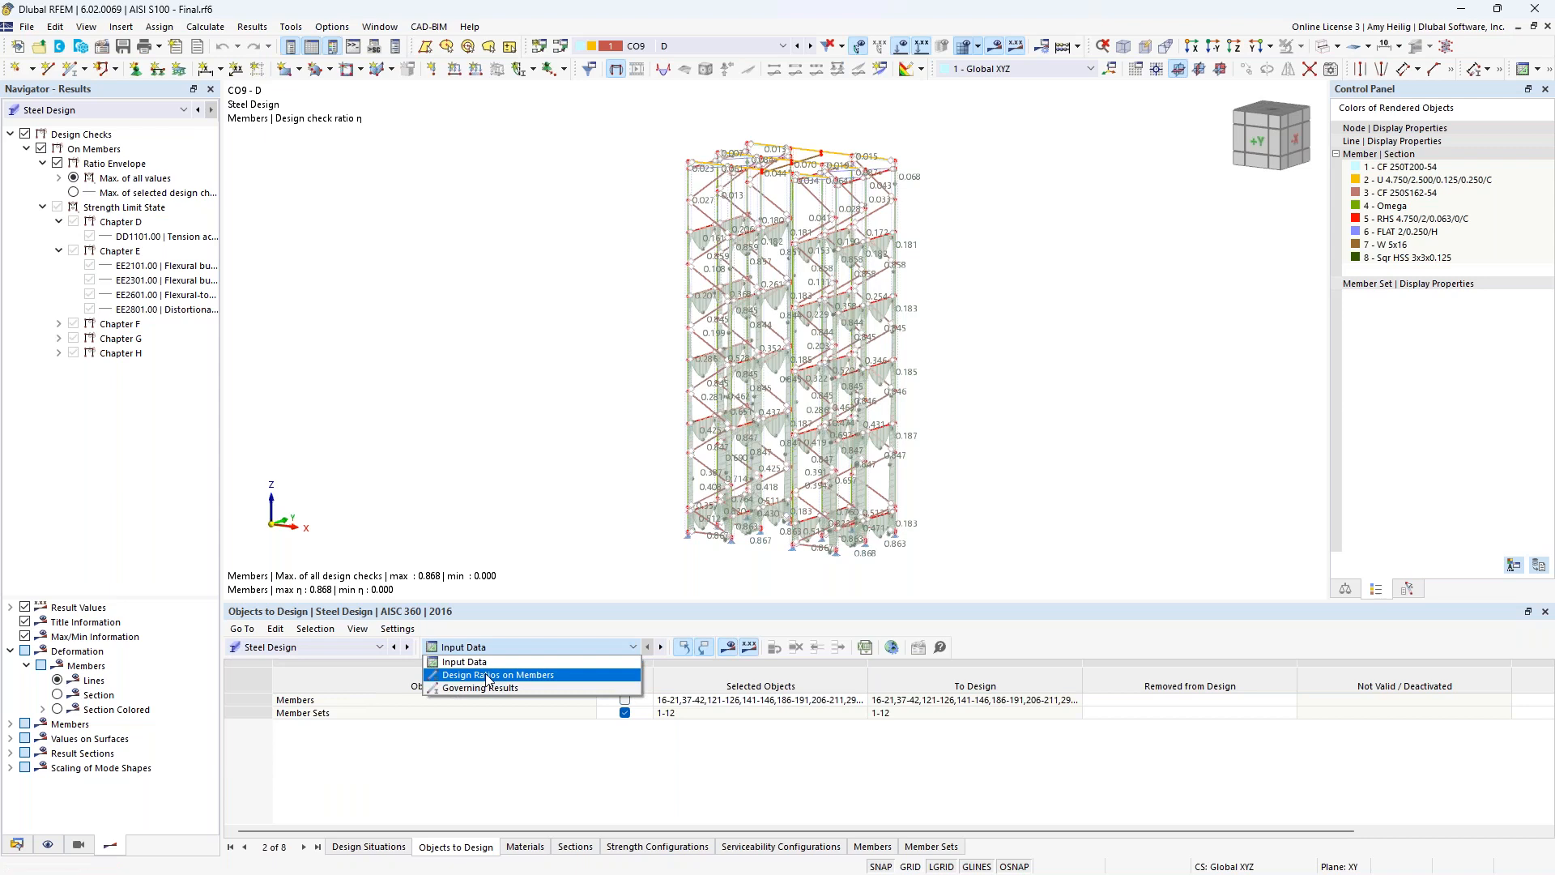
pyautogui.click(488, 676)
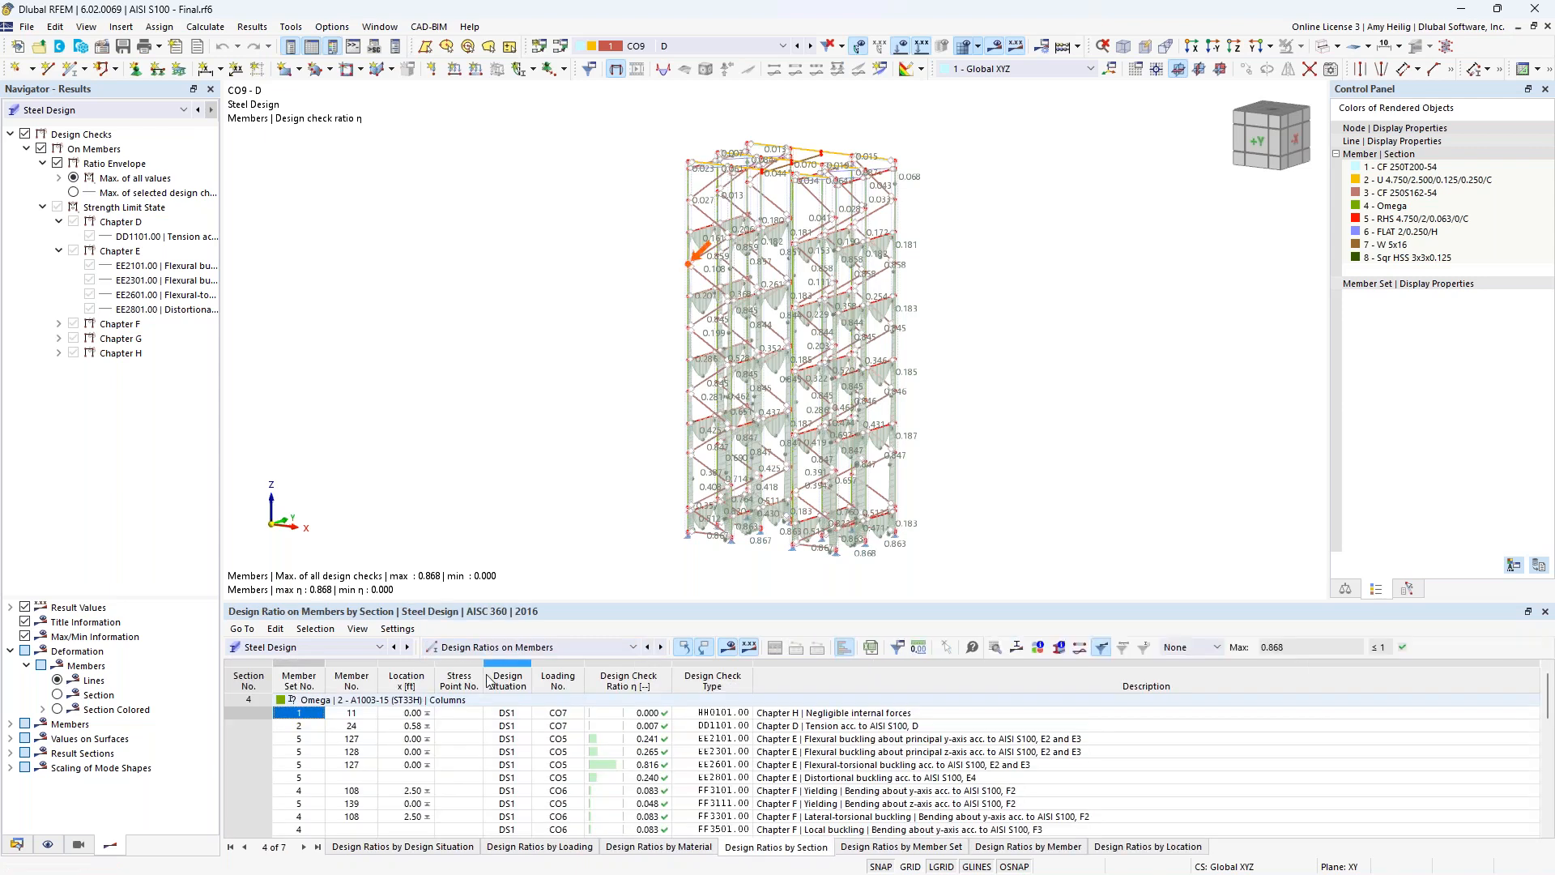
pyautogui.click(985, 847)
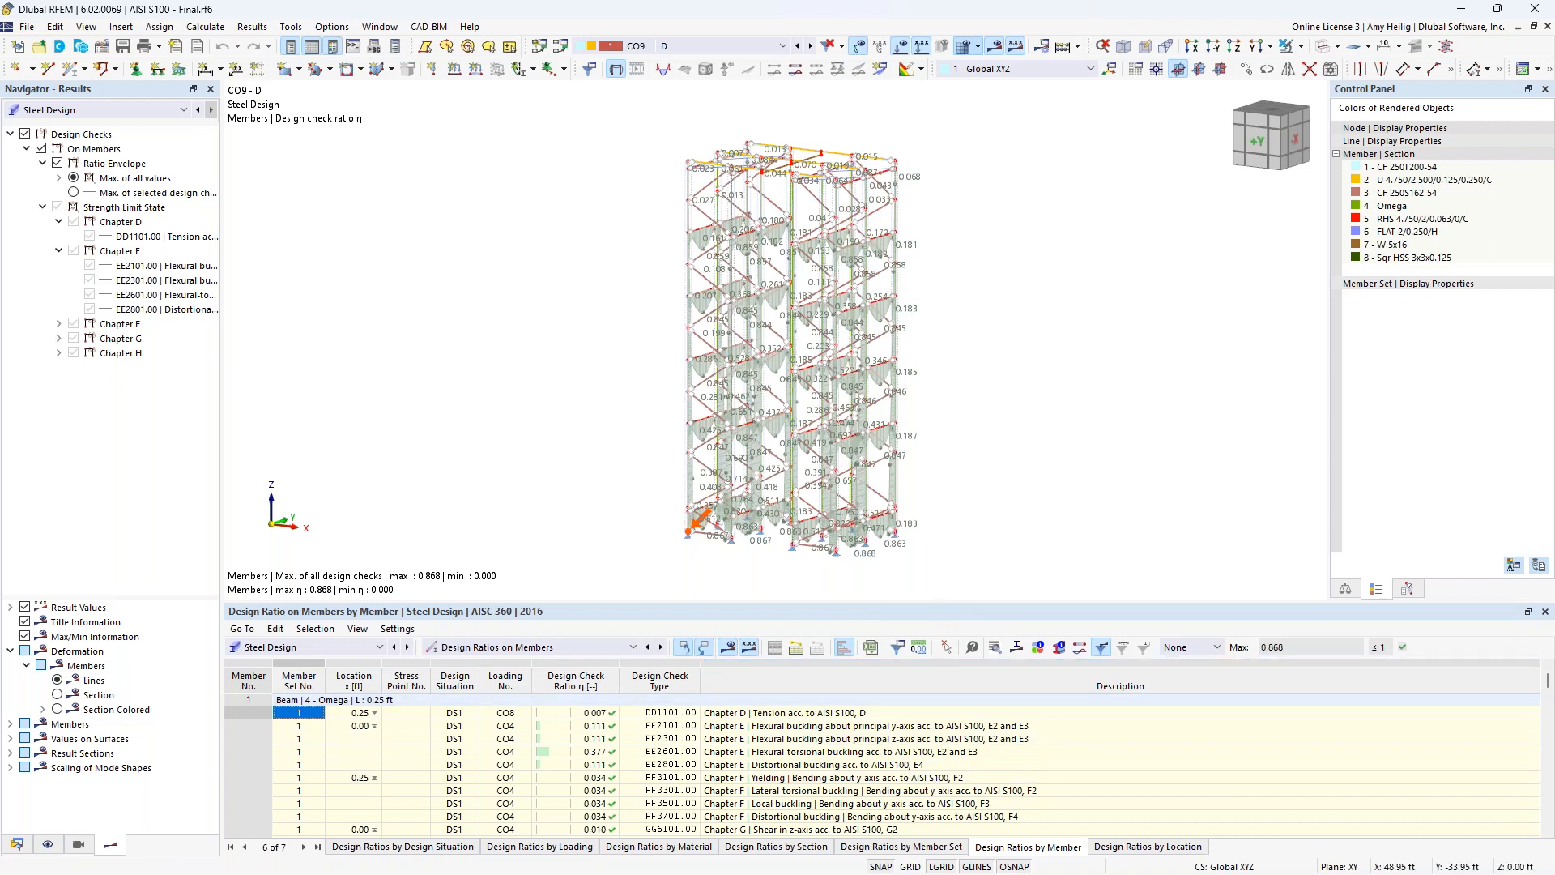
# Enlarge the results table and examine the AISI S100 design checks listed for Omega members 1 to 4.
pyautogui.moveTo(938, 597); pyautogui.dragTo(938, 519)
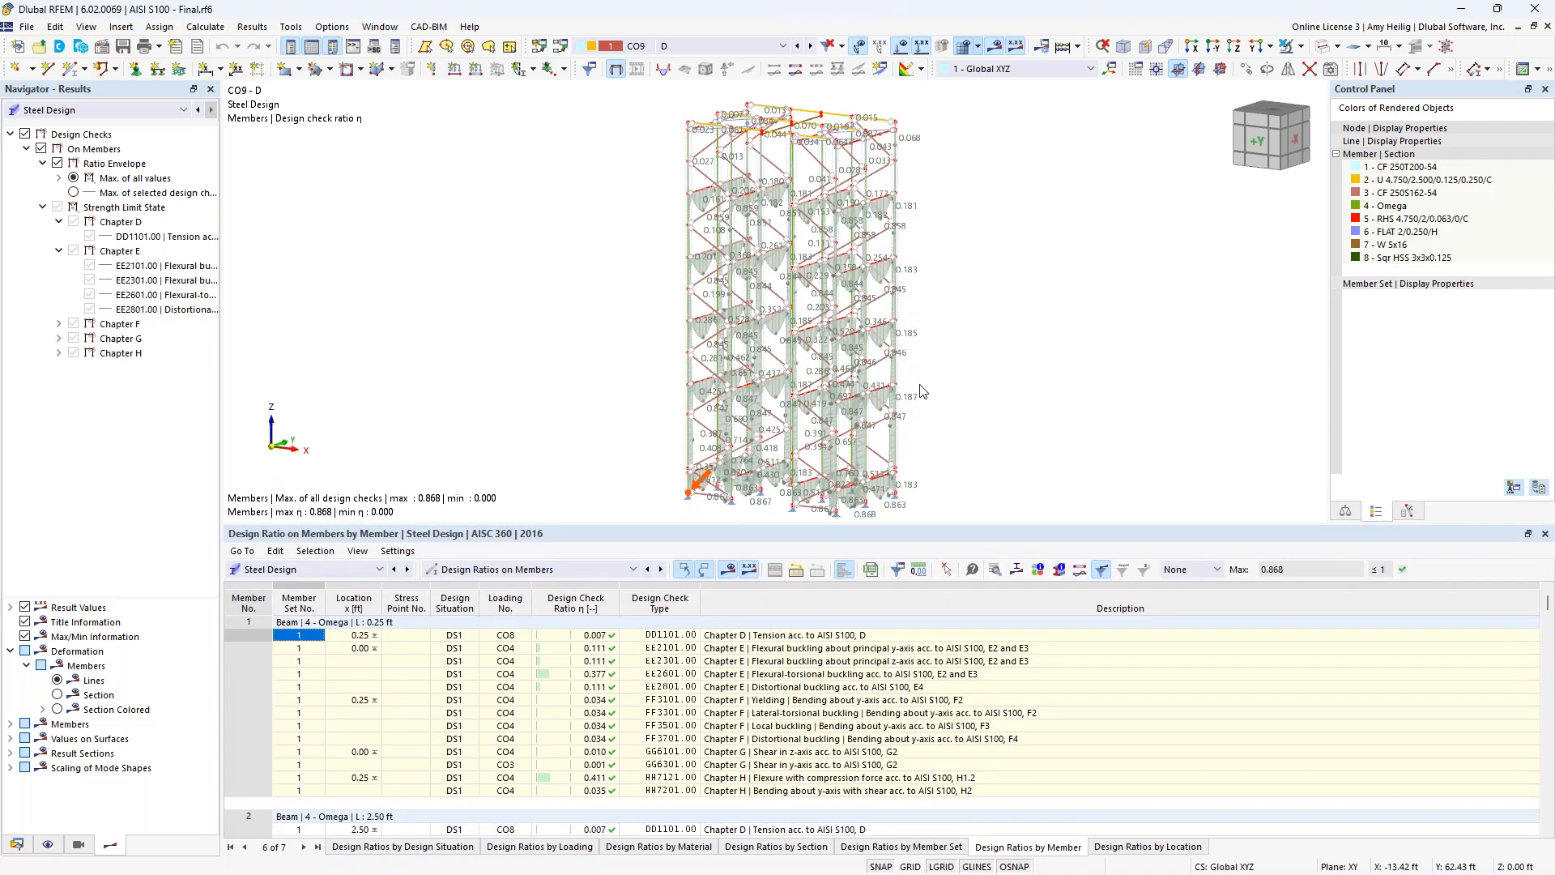
pyautogui.scroll(-1, 922, 352)
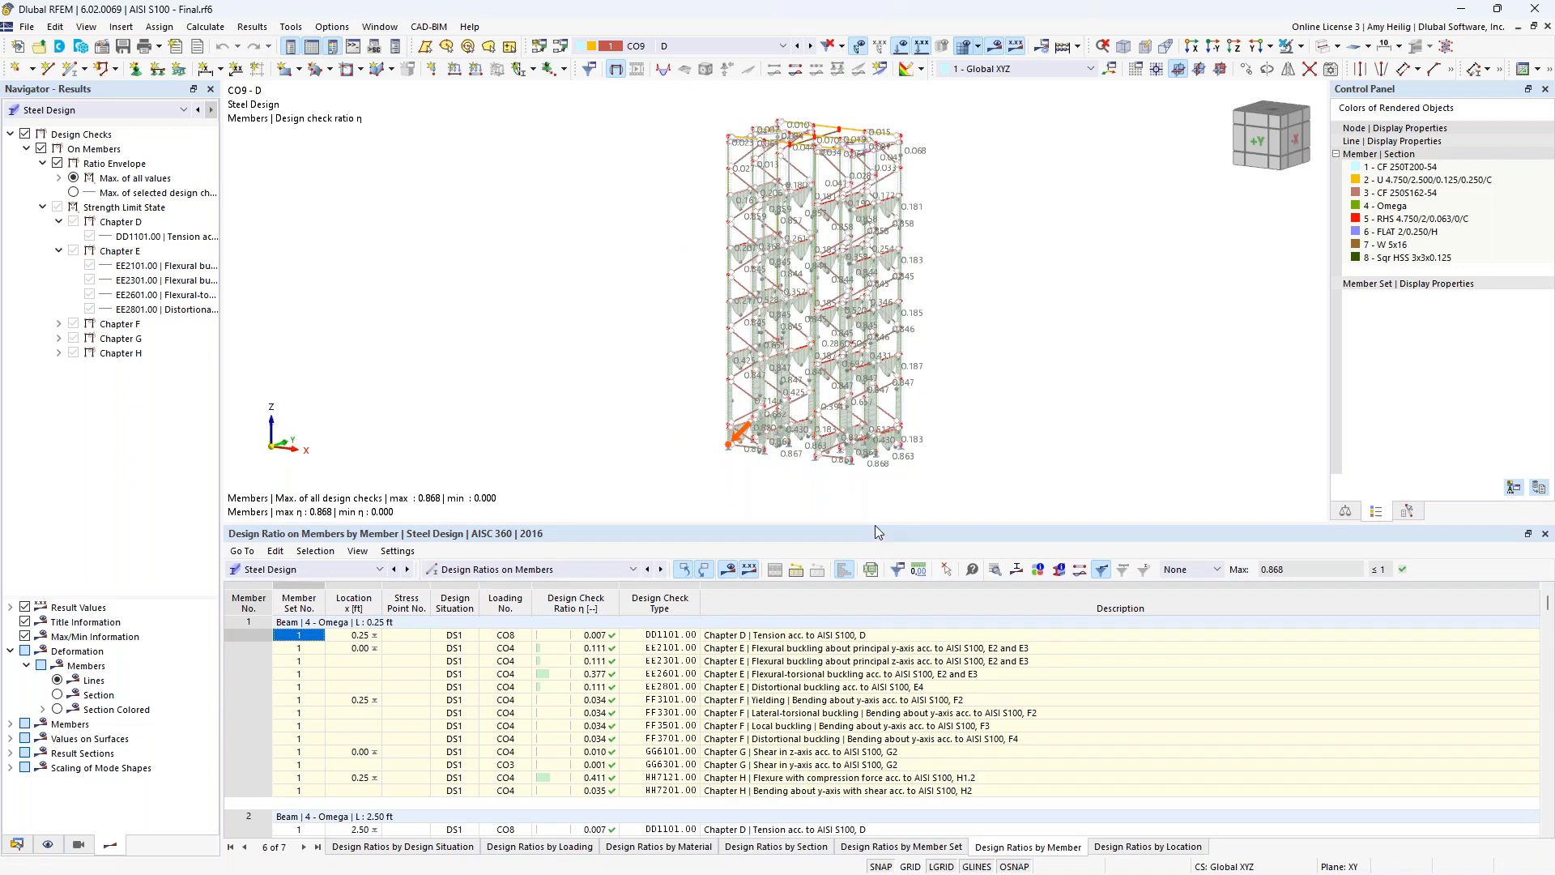
pyautogui.moveTo(879, 523); pyautogui.dragTo(879, 453)
pyautogui.scroll(-3, 874, 714)
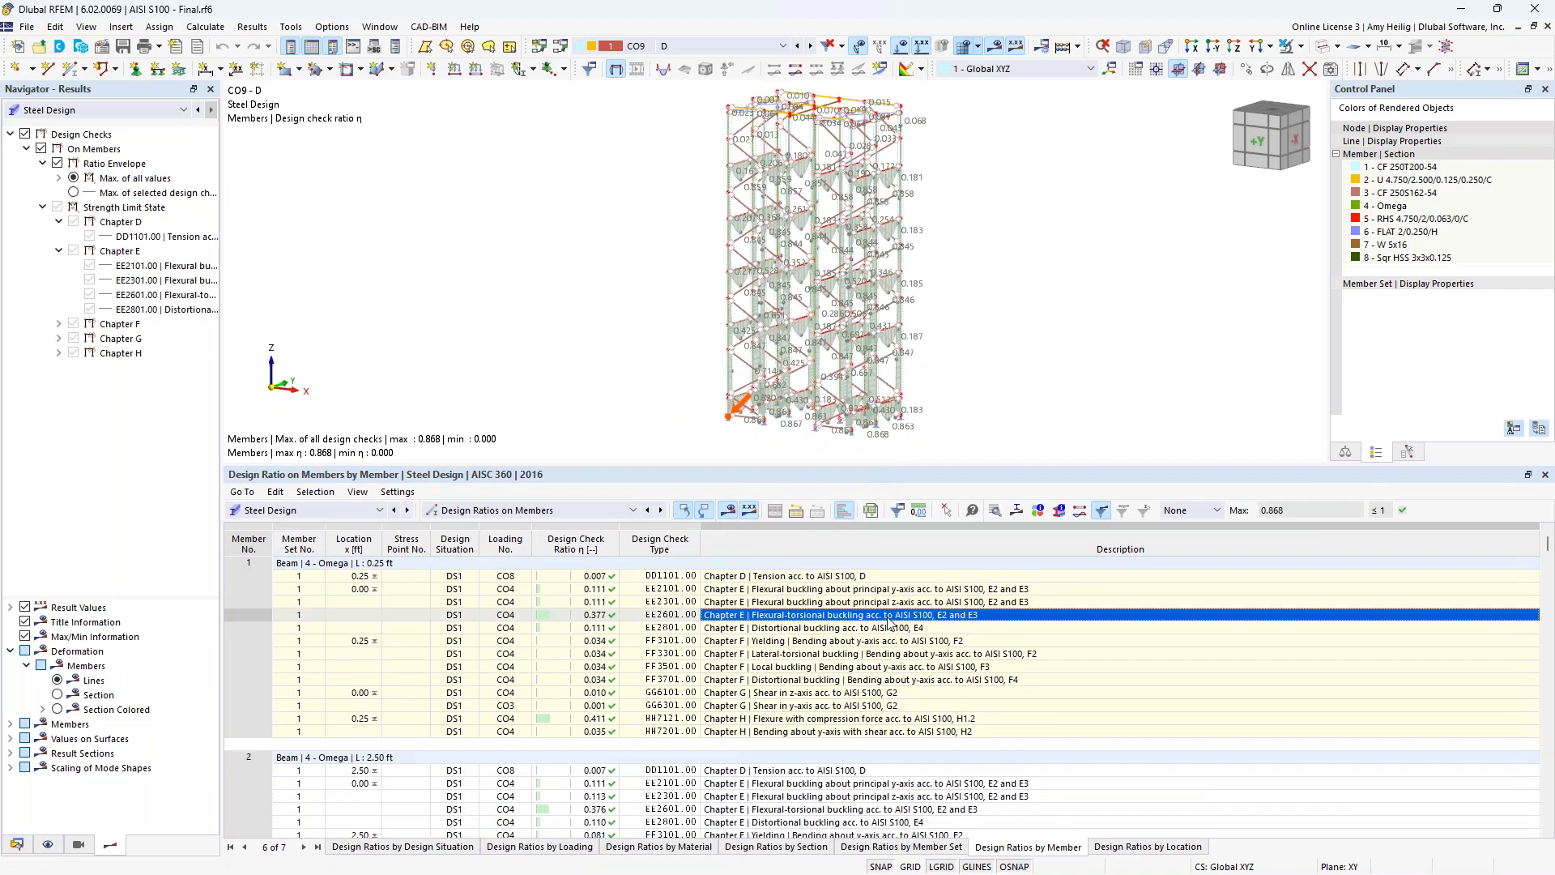
pyautogui.click(869, 733)
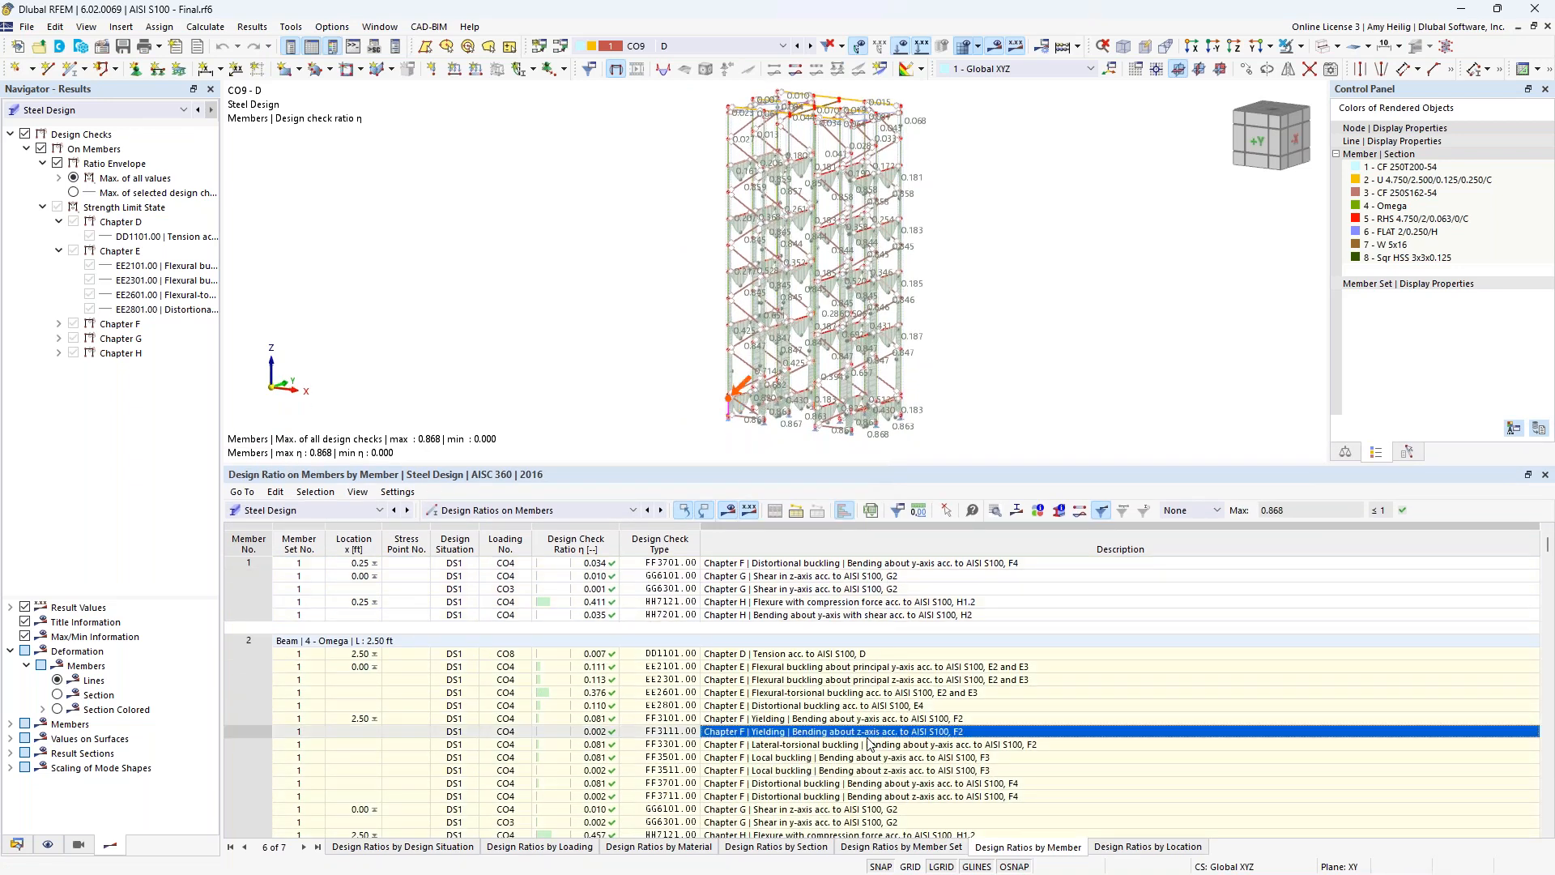
pyautogui.scroll(-6, 869, 742)
pyautogui.click(869, 757)
pyautogui.scroll(-5, 895, 707)
pyautogui.click(893, 822)
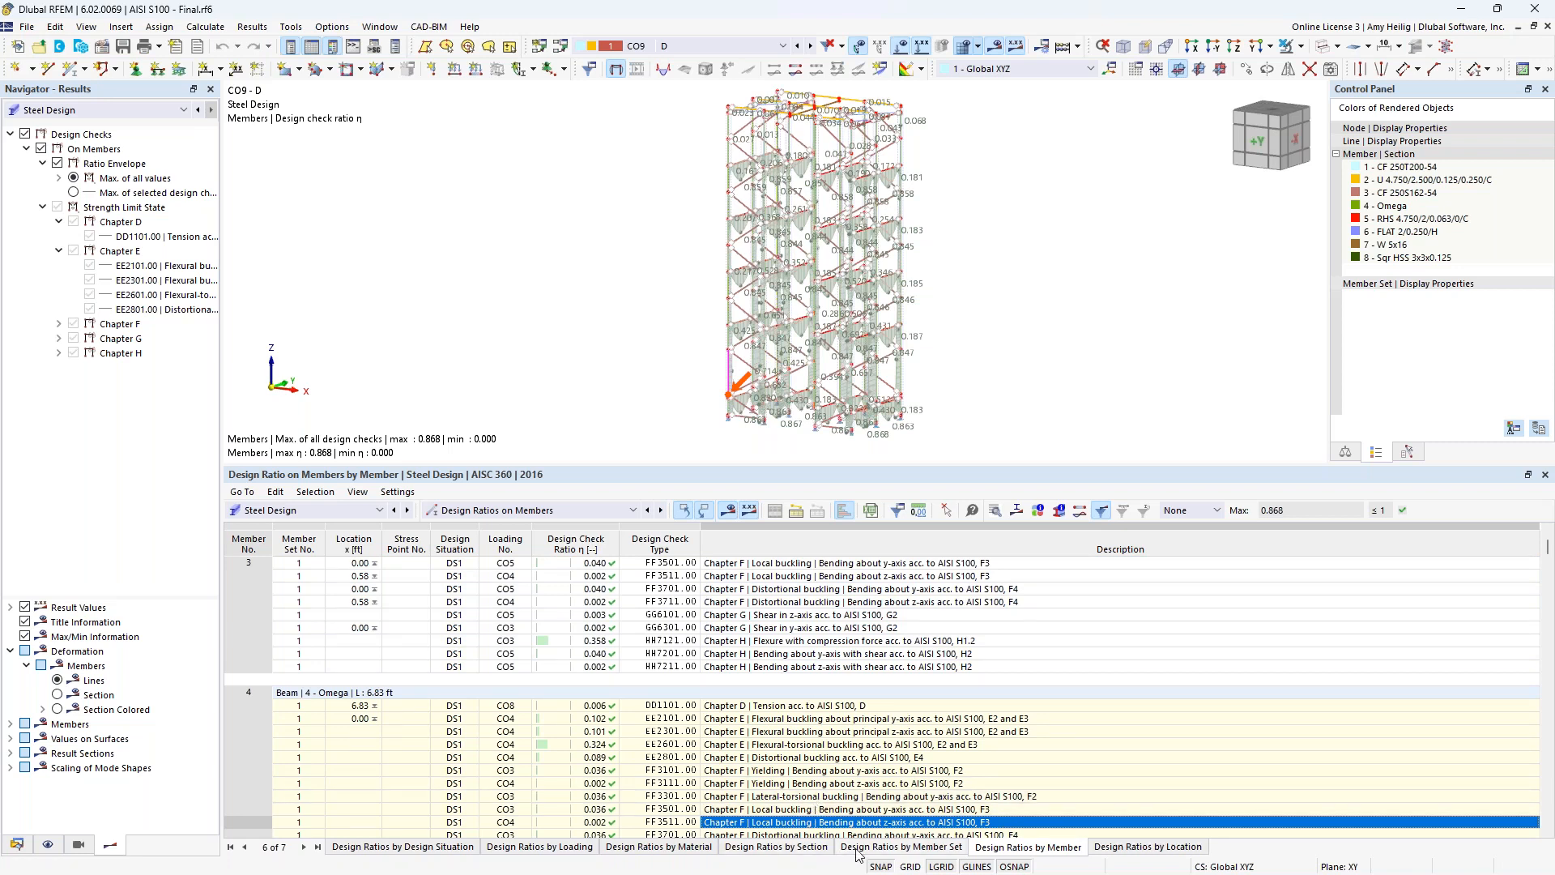
# Show the design ratios by section in a larger table and examine the checks for the Omega columns and RHS beams.
pyautogui.click(799, 850)
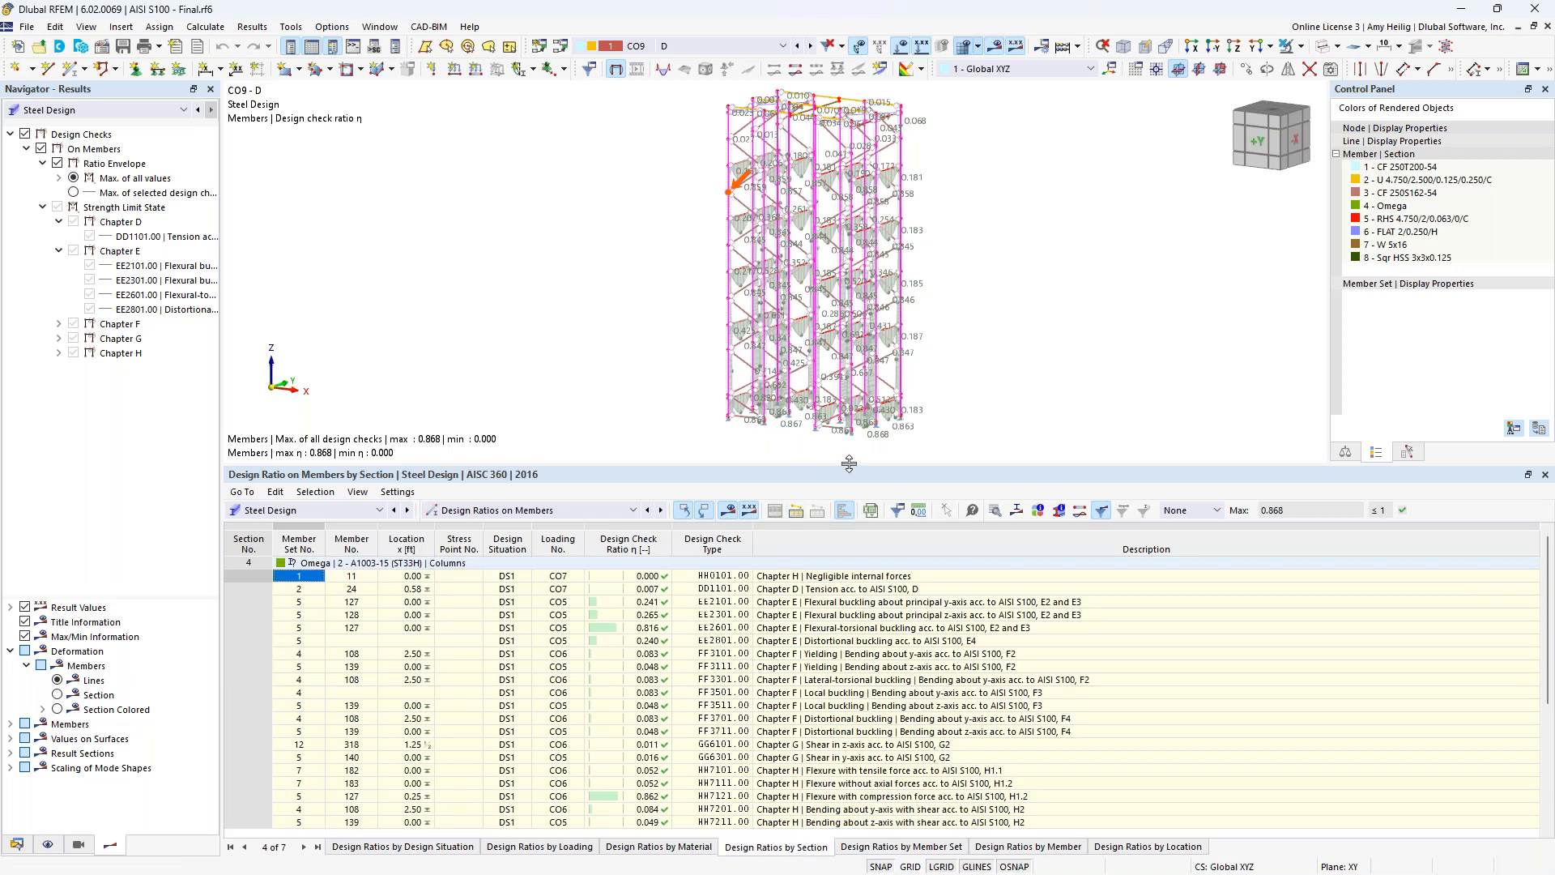
pyautogui.moveTo(849, 465); pyautogui.dragTo(846, 397)
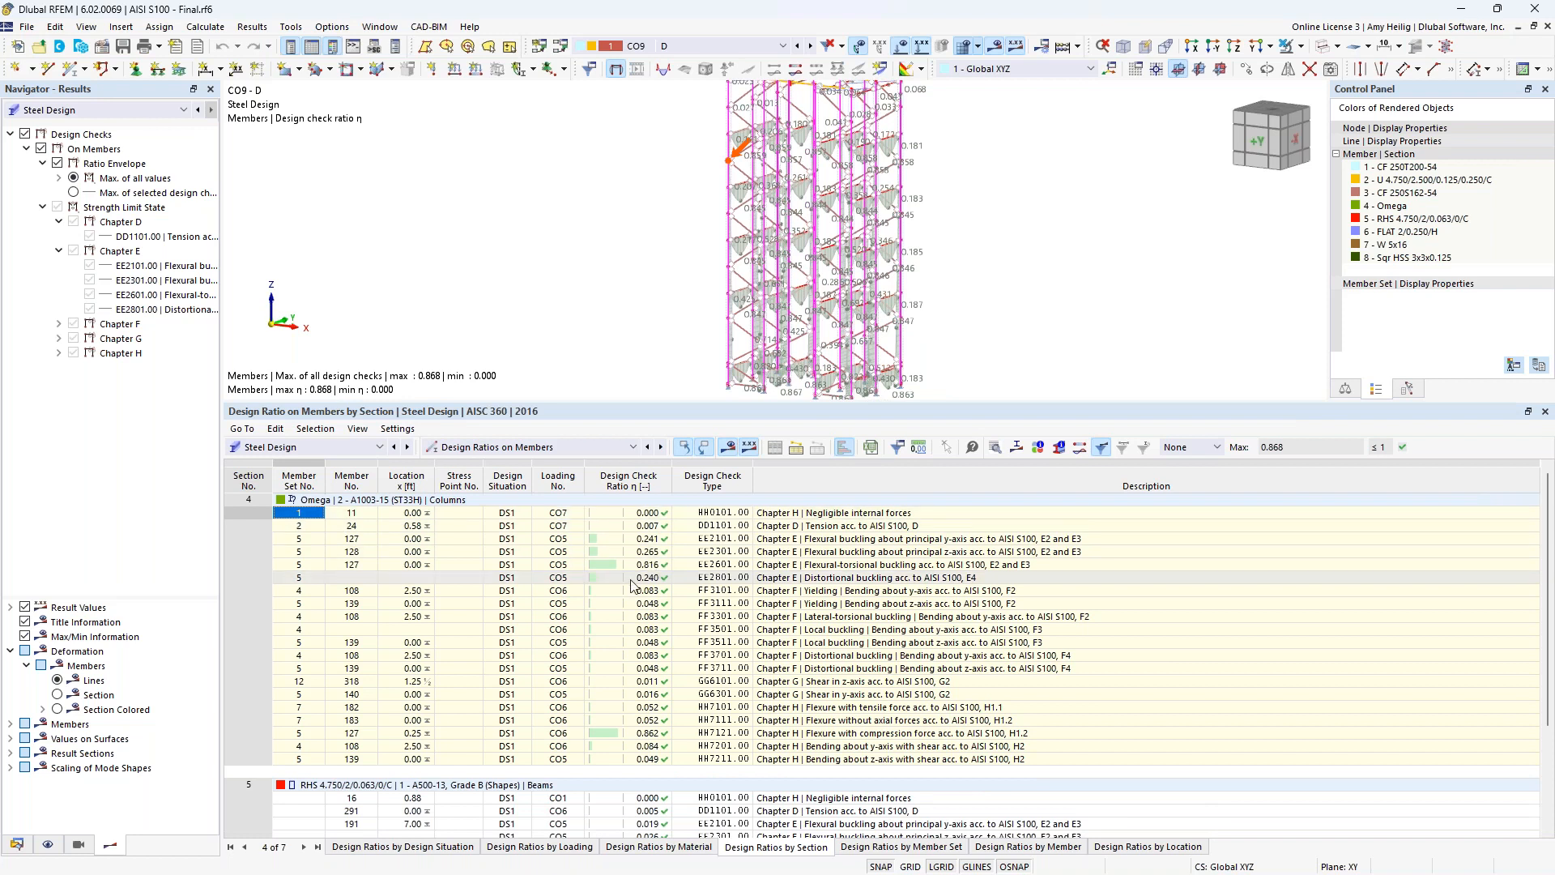
pyautogui.scroll(-3, 630, 589)
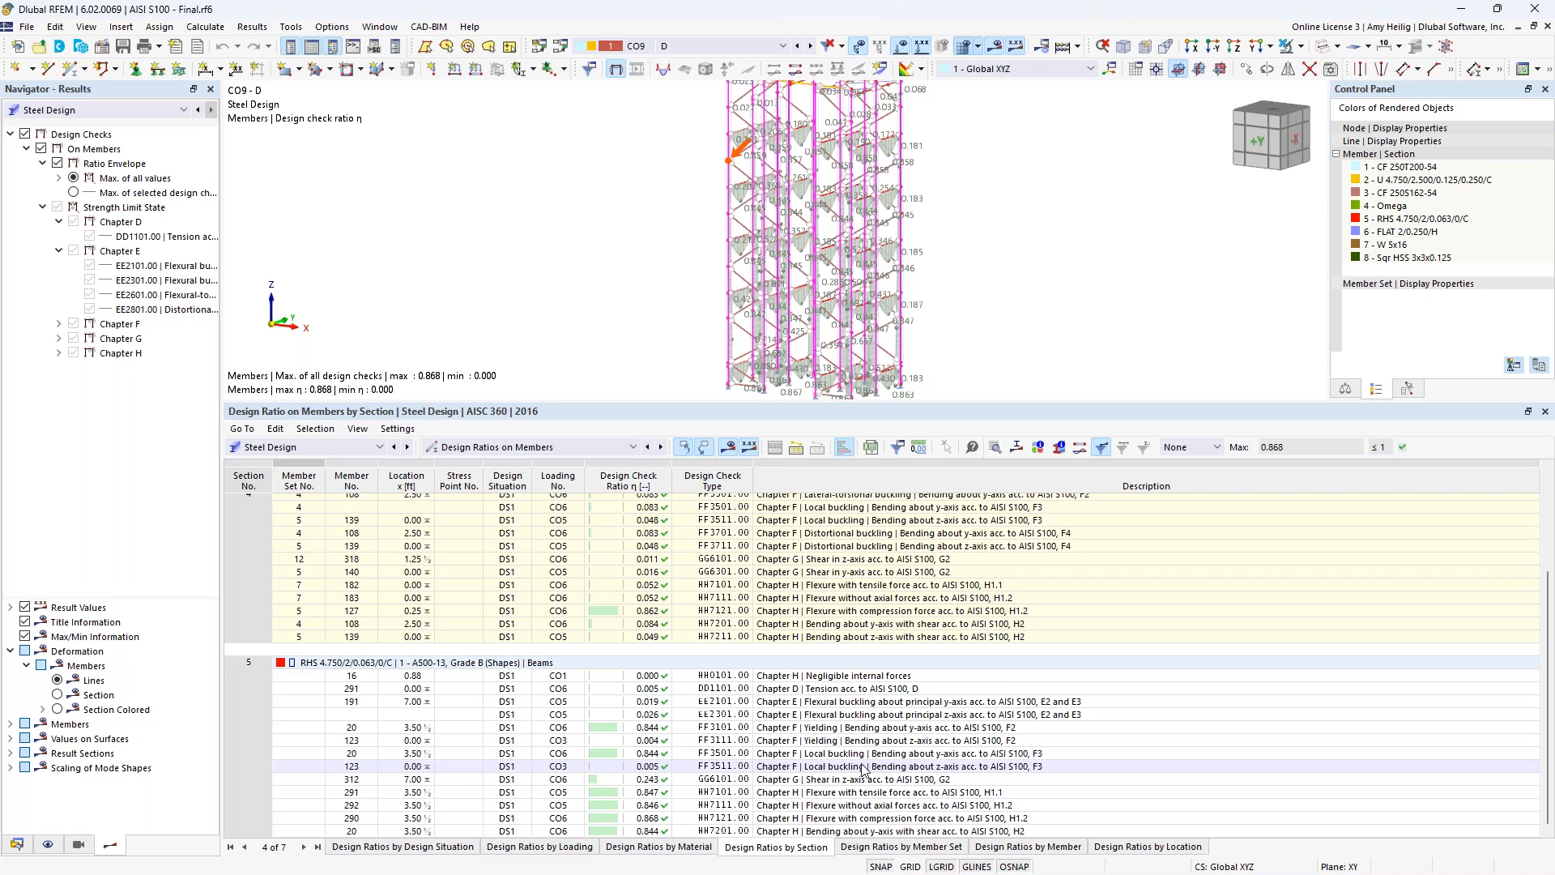
pyautogui.scroll(3, 863, 768)
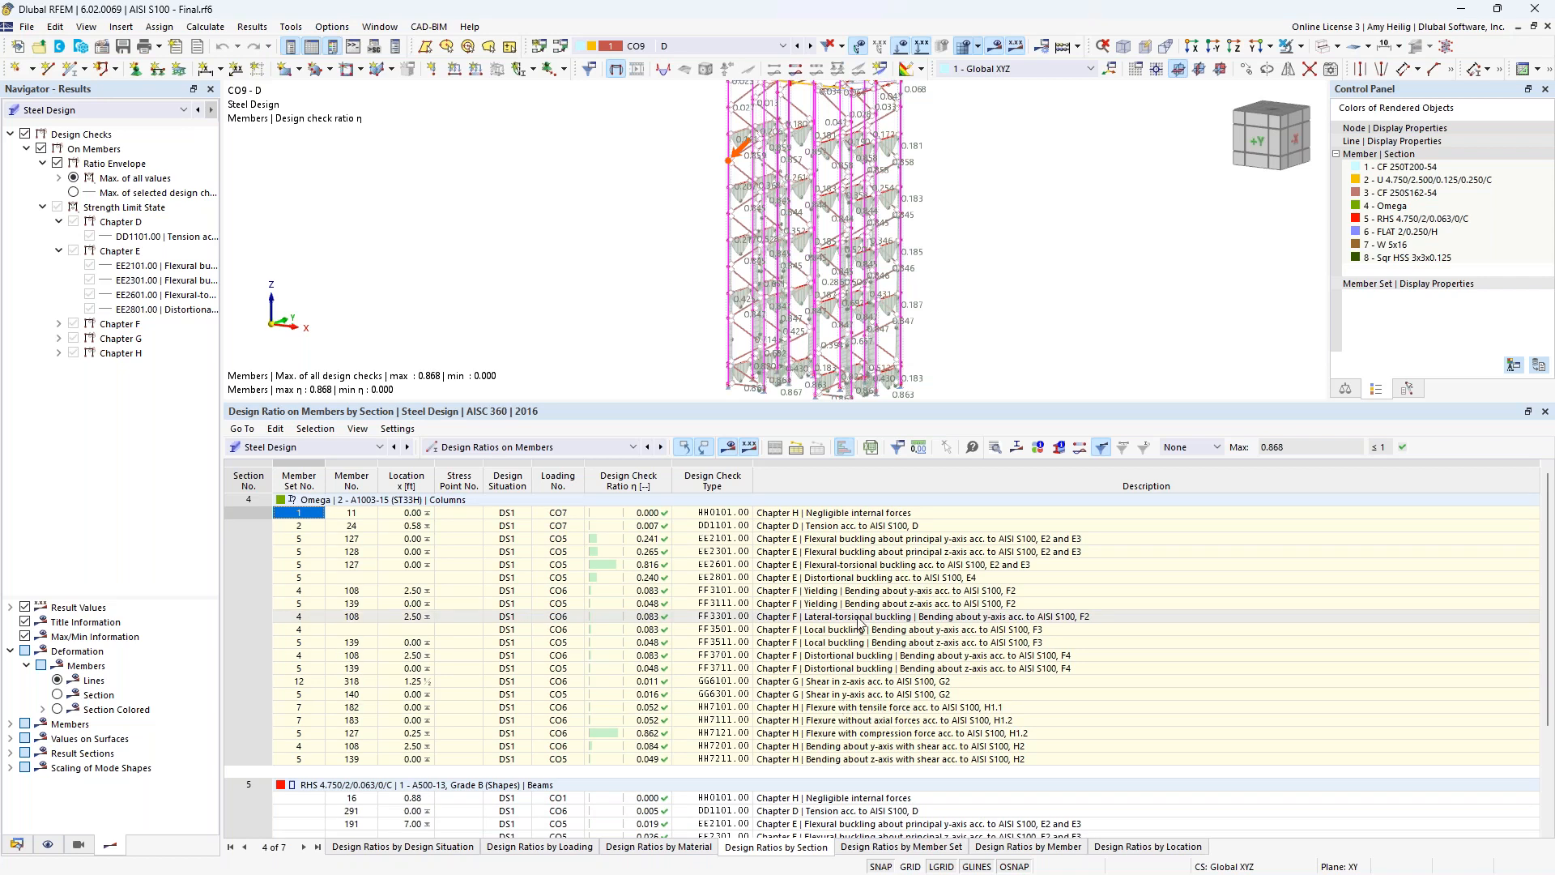
# Filter the design ratios by section to Max only, examine the governing checks and set the filter back to None.
pyautogui.click(1217, 449)
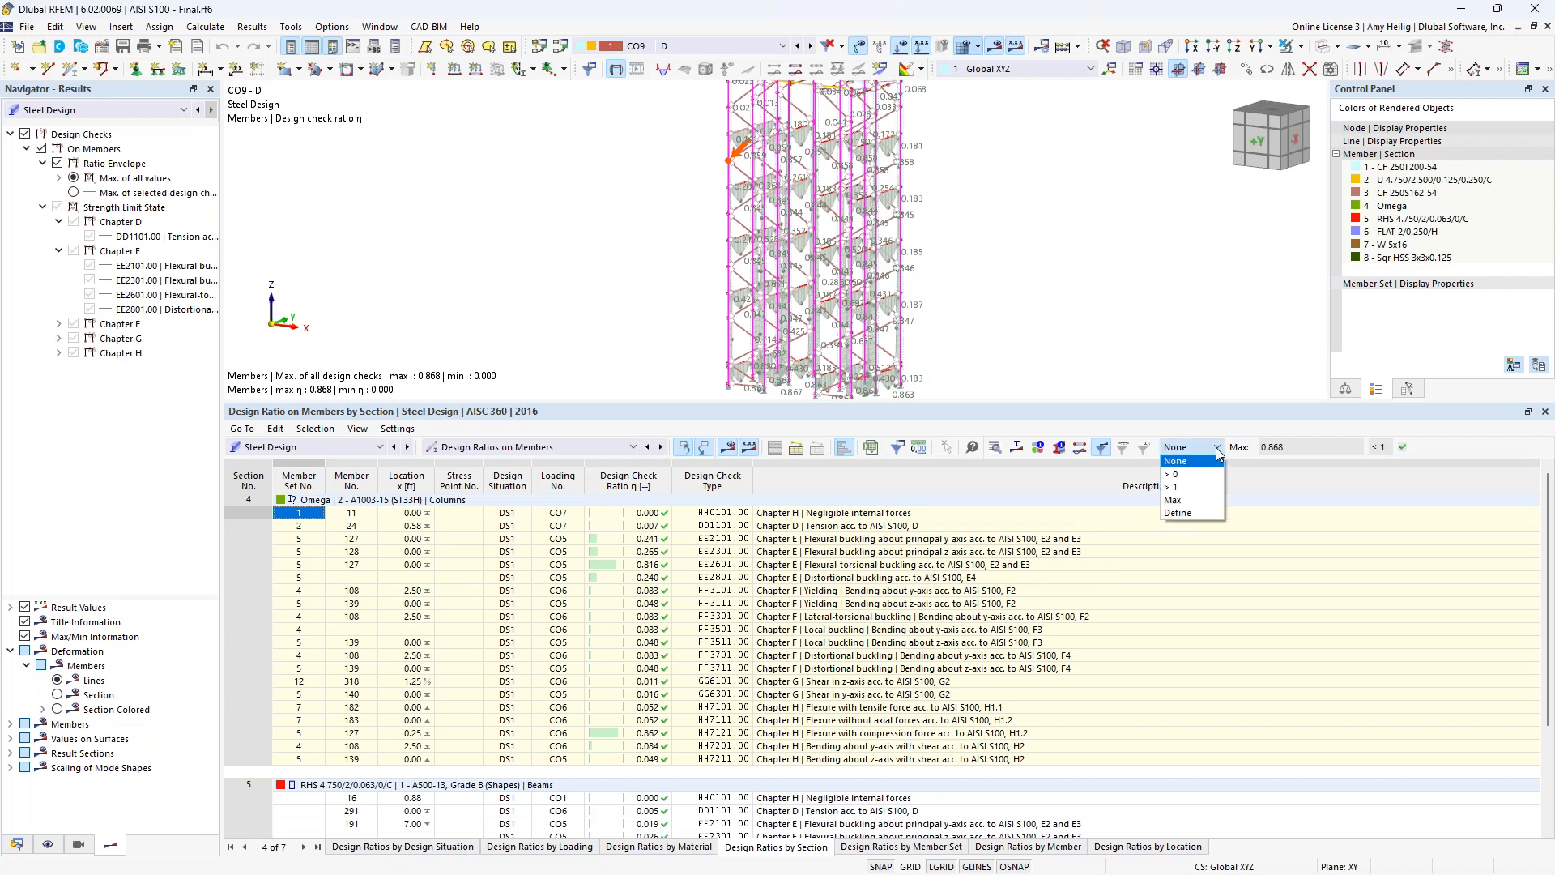
pyautogui.click(1204, 503)
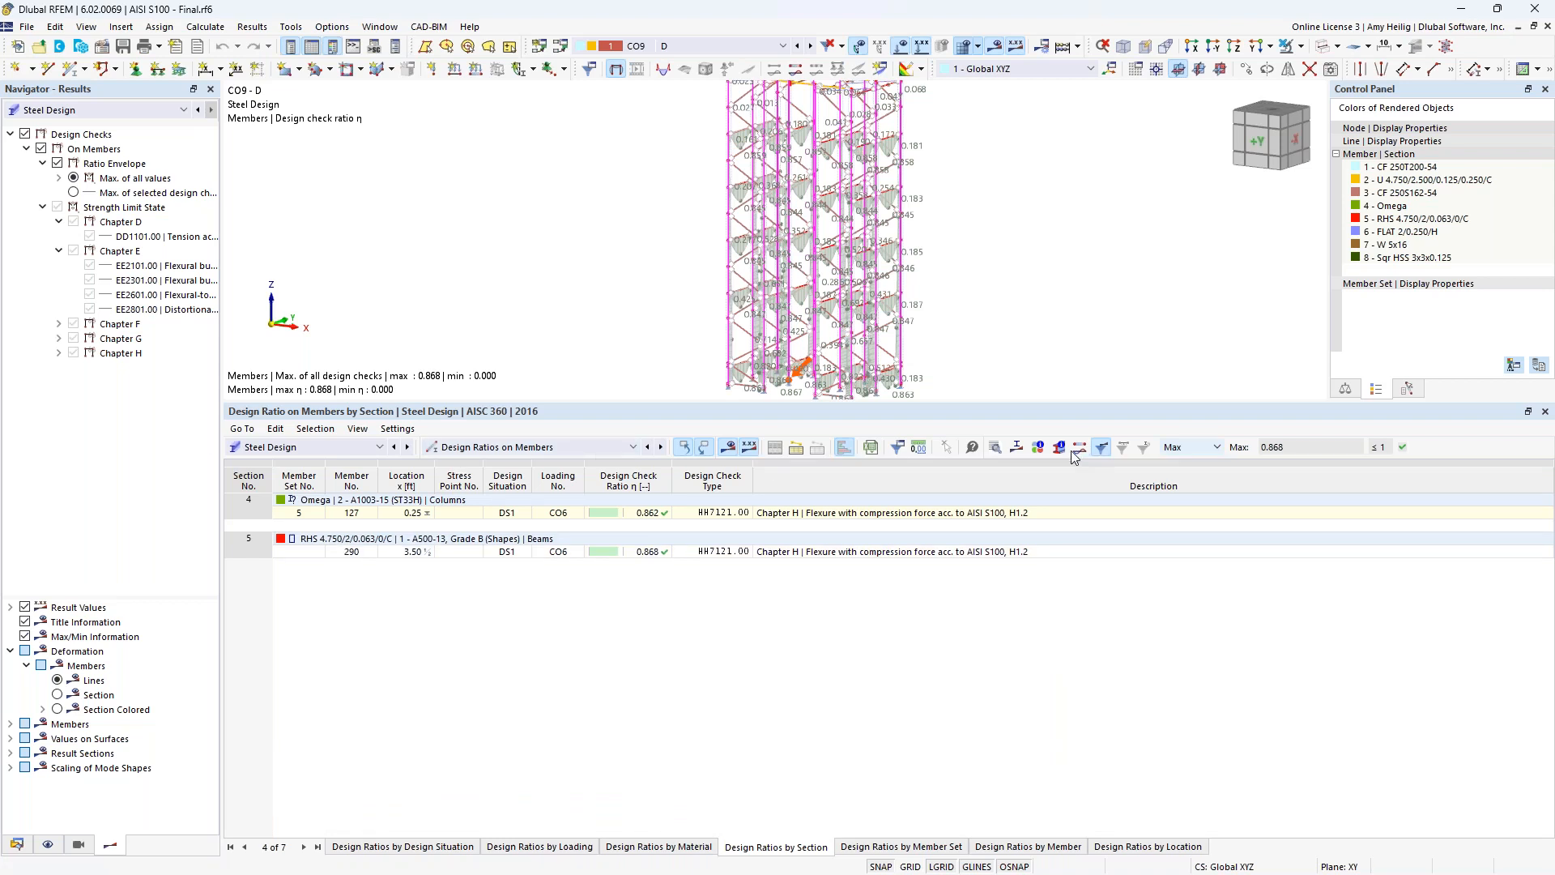
pyautogui.click(1216, 447)
pyautogui.click(1214, 460)
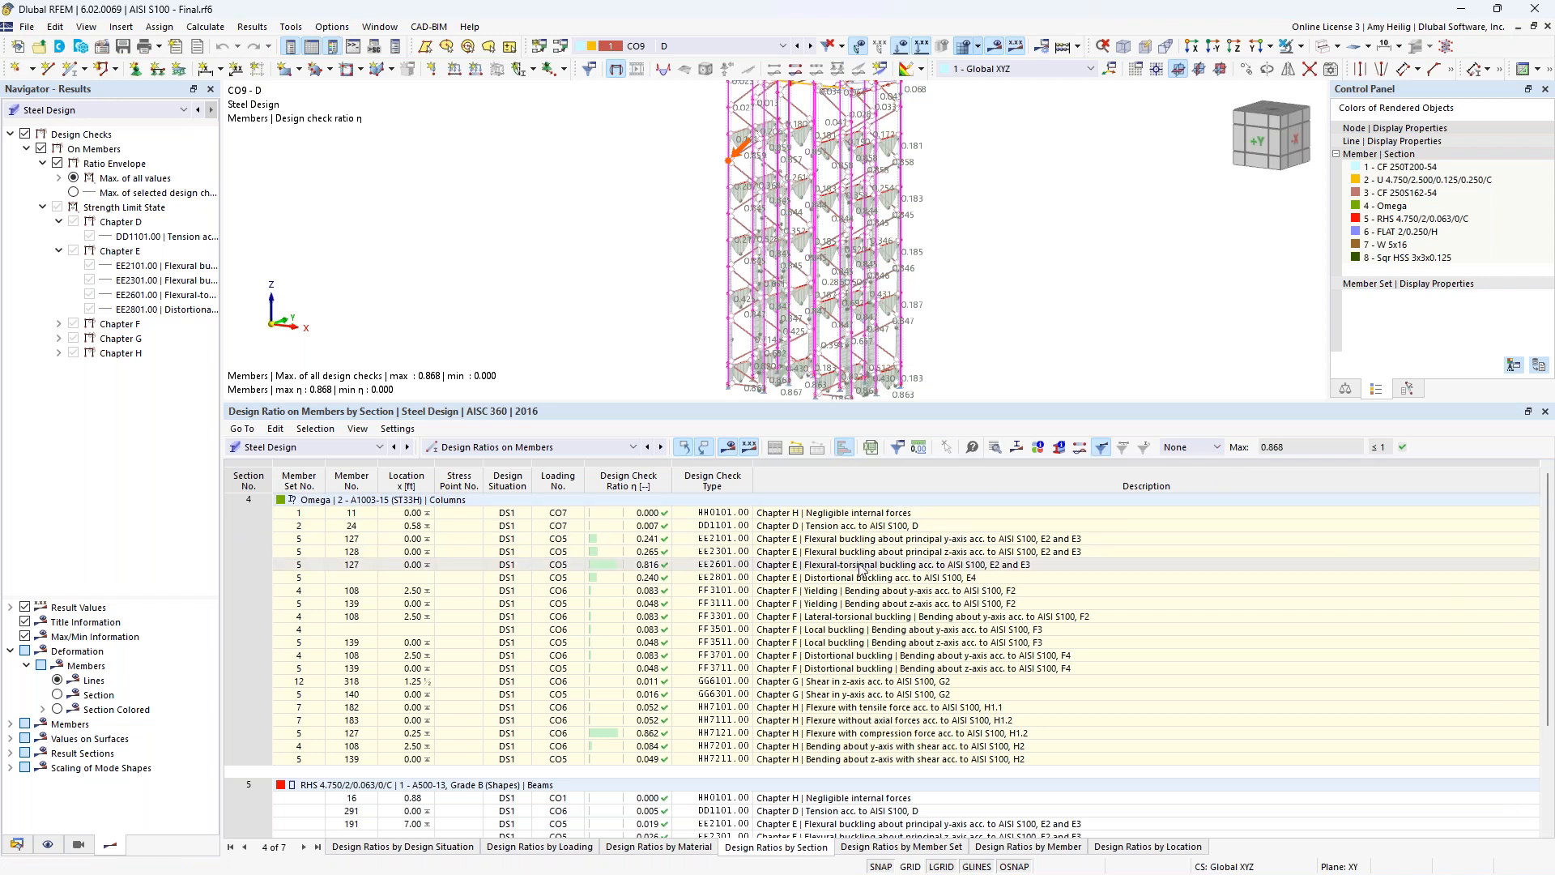
# Open the design check details for the Omega columns' flexural-torsional buckling check EE2601 and examine its equations.
pyautogui.click(861, 565)
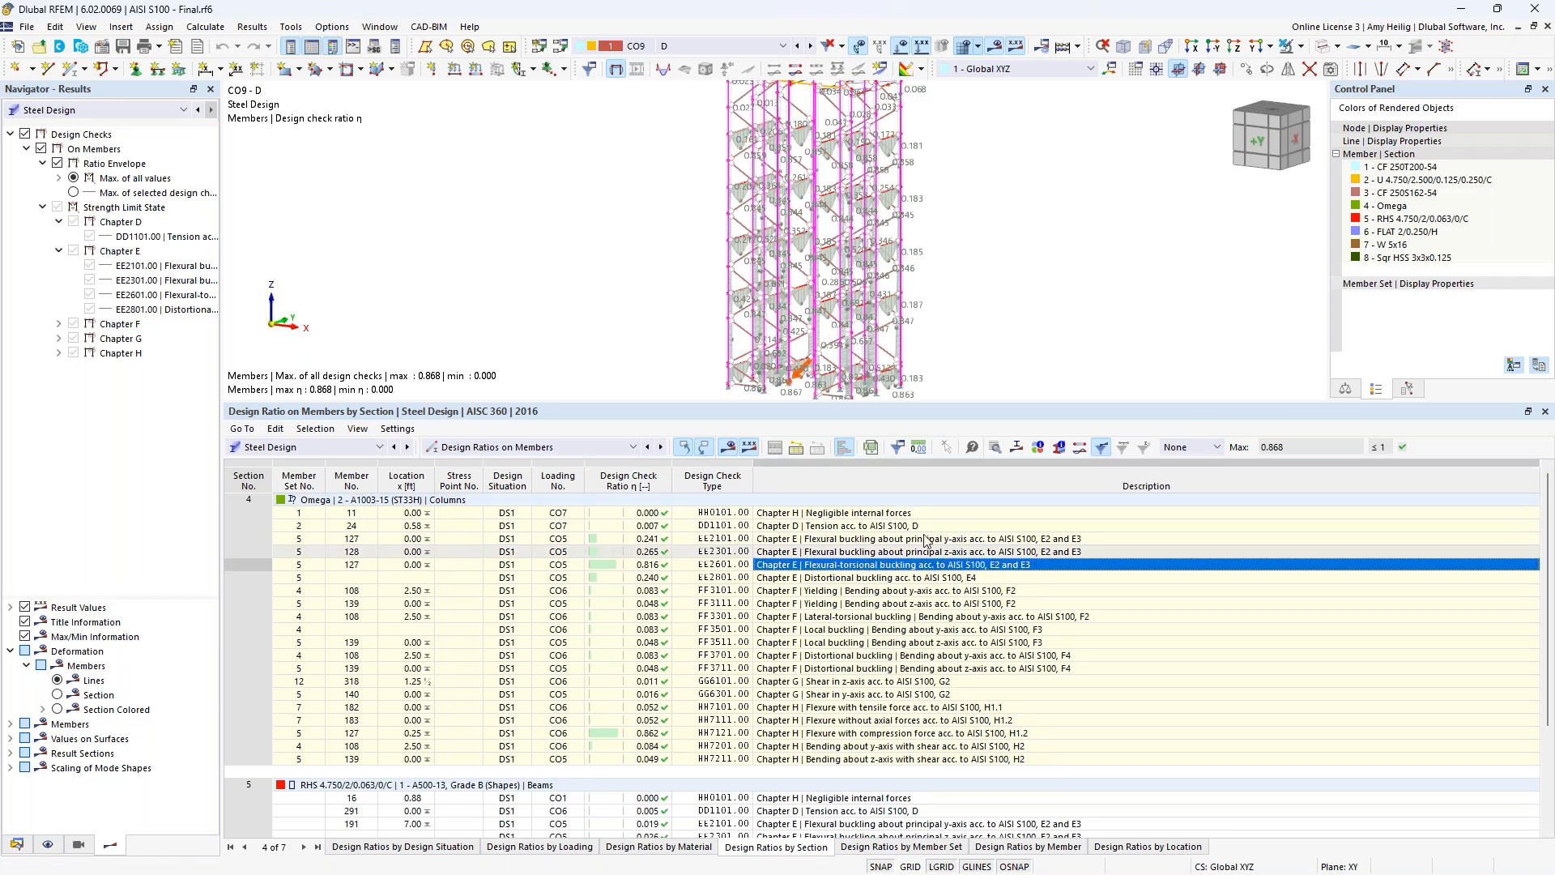
pyautogui.click(994, 450)
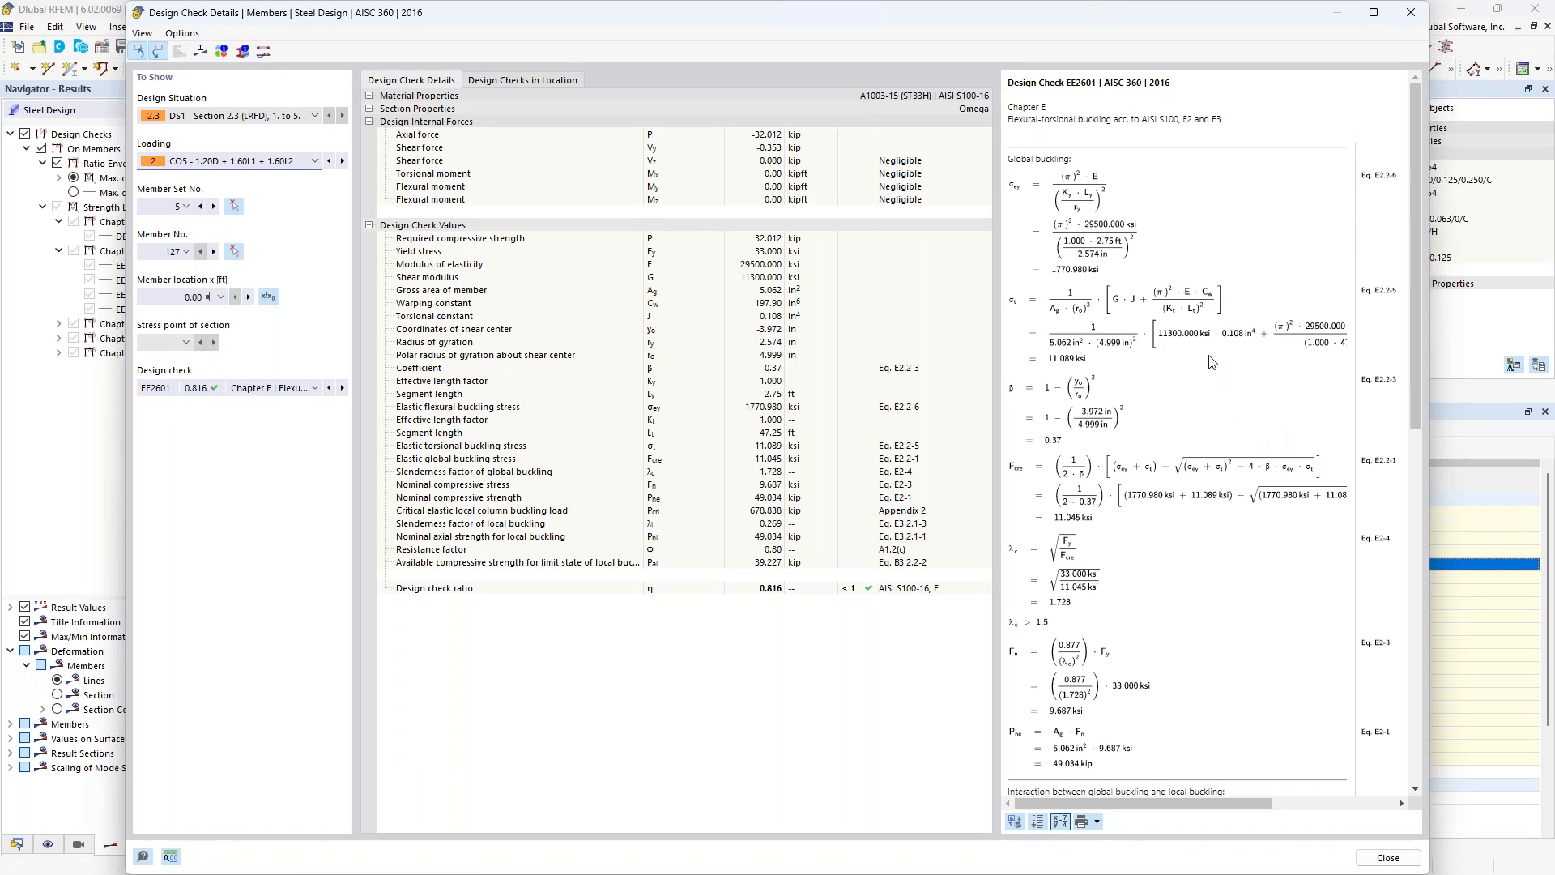
pyautogui.keyDown('ctrl'); pyautogui.scroll(2, 1212, 361); pyautogui.keyUp('ctrl')
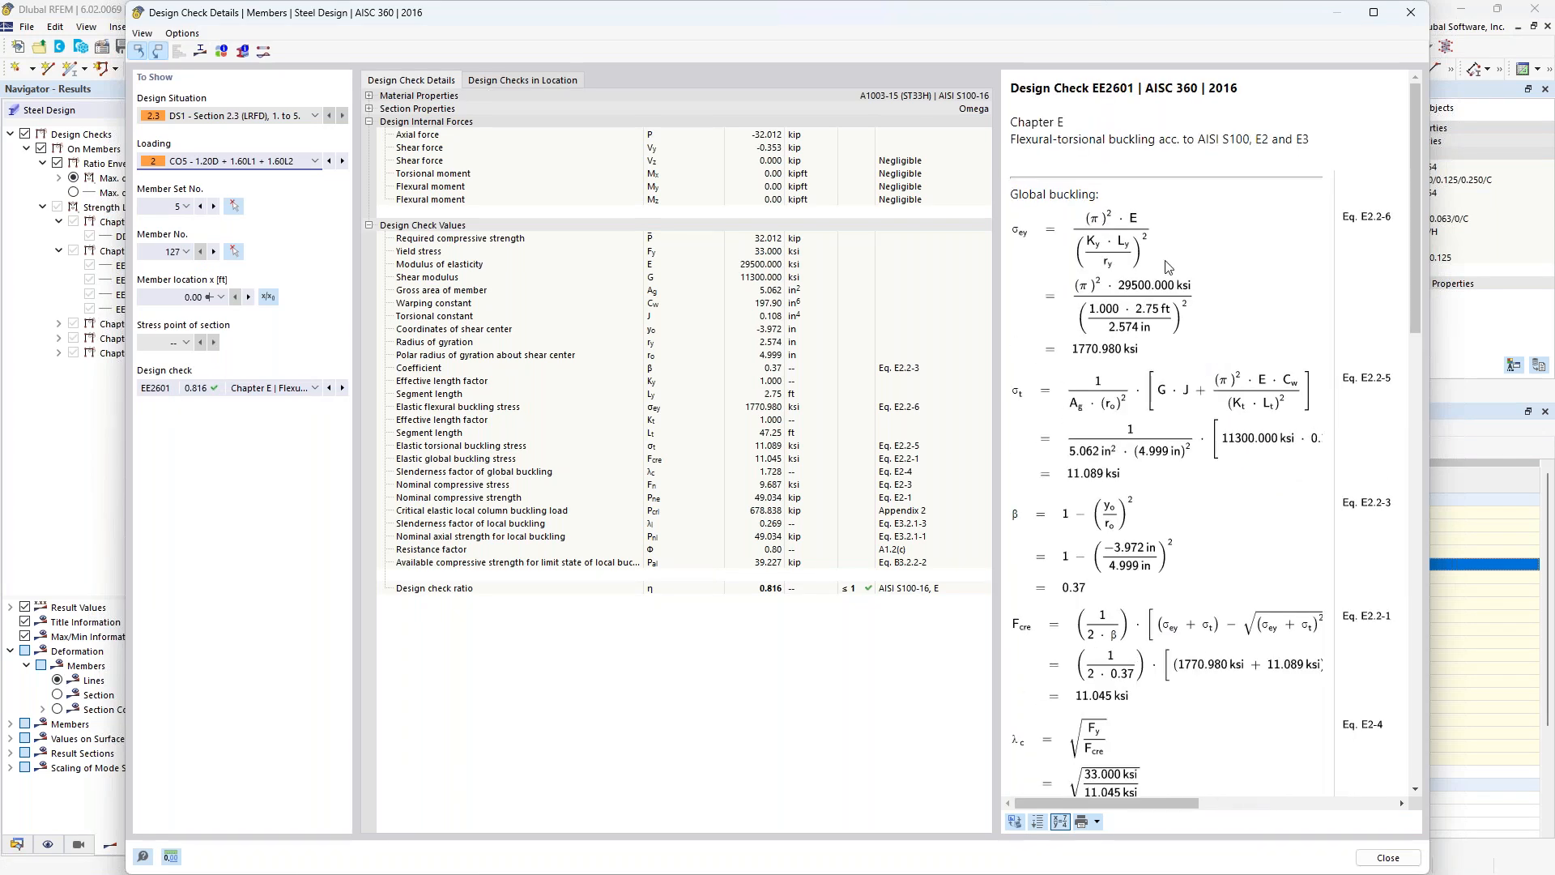
pyautogui.scroll(-2, 1127, 327)
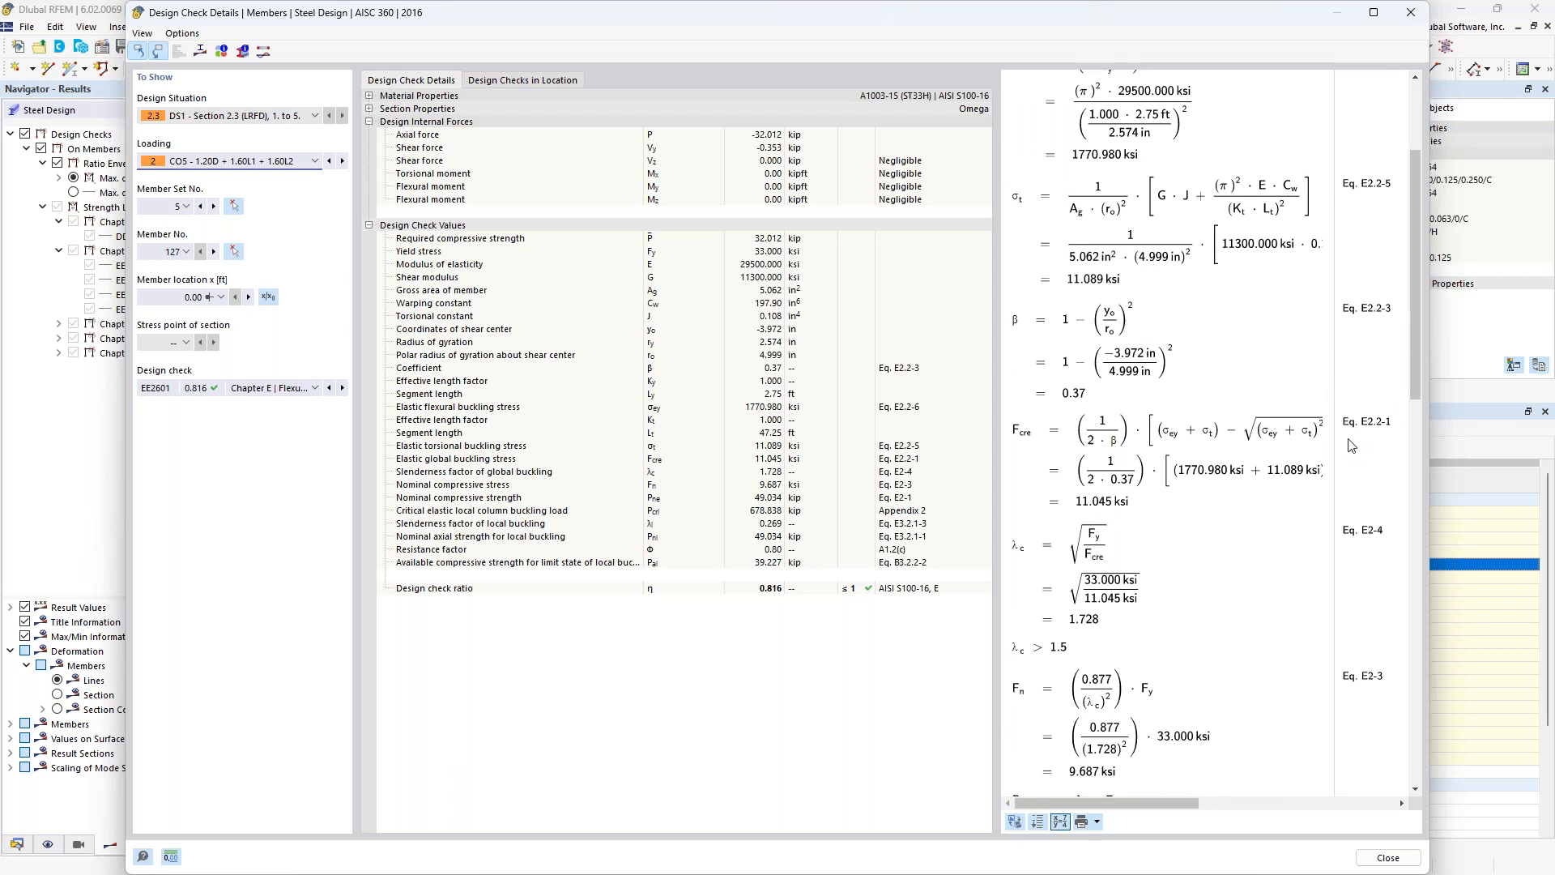
pyautogui.scroll(-10, 1189, 473)
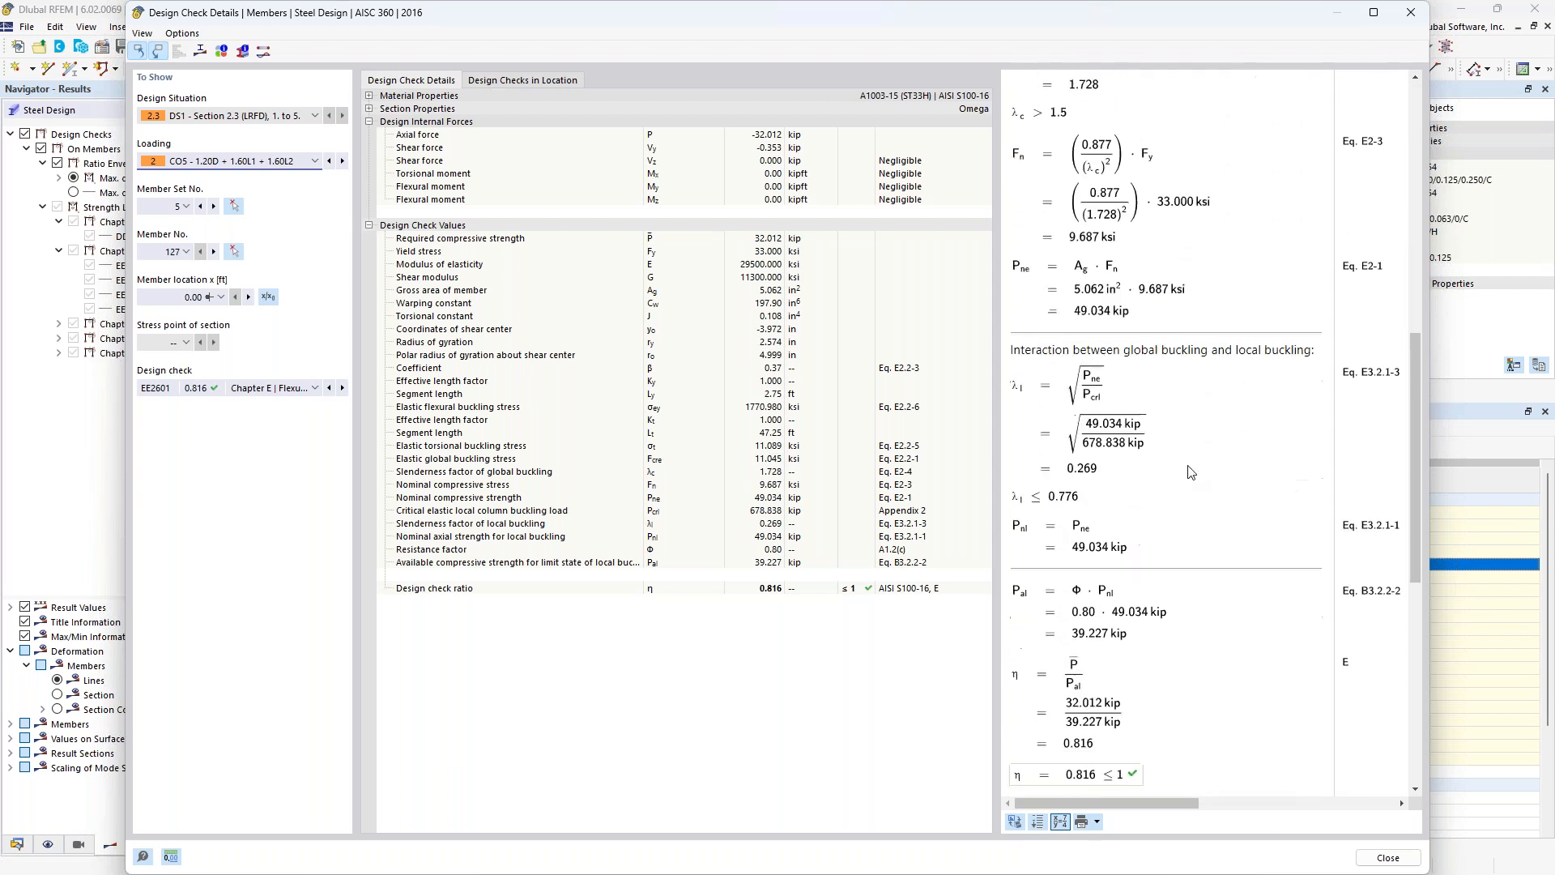
pyautogui.scroll(-1, 1189, 473)
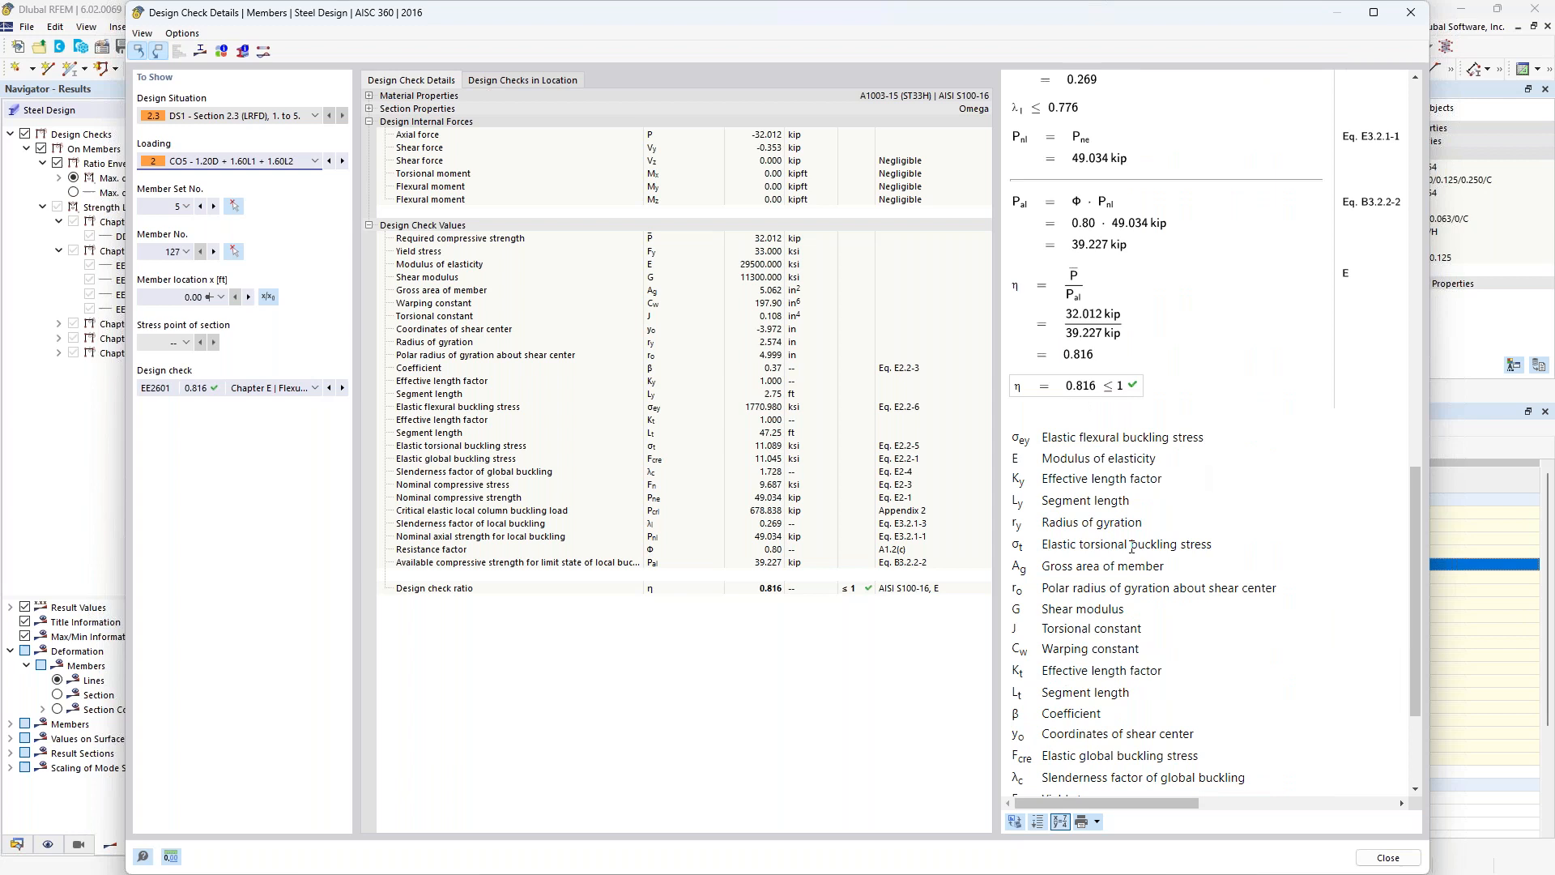
# Switch the design check details to EE2101, flexural buckling about the principal y-axis, and examine its equations.
pyautogui.scroll(1, 1131, 547)
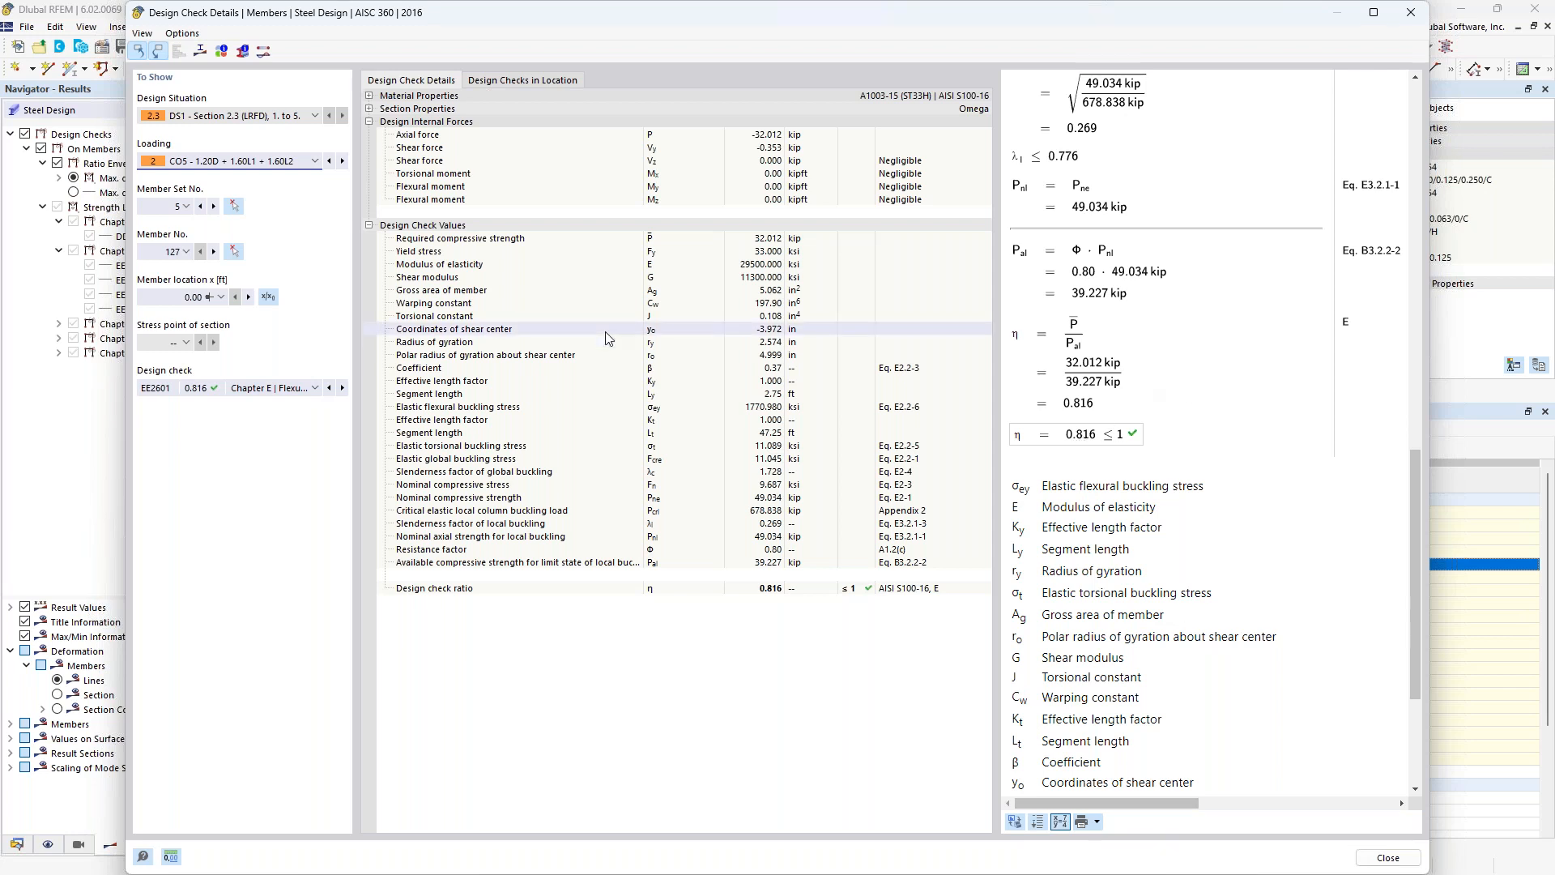
pyautogui.click(318, 389)
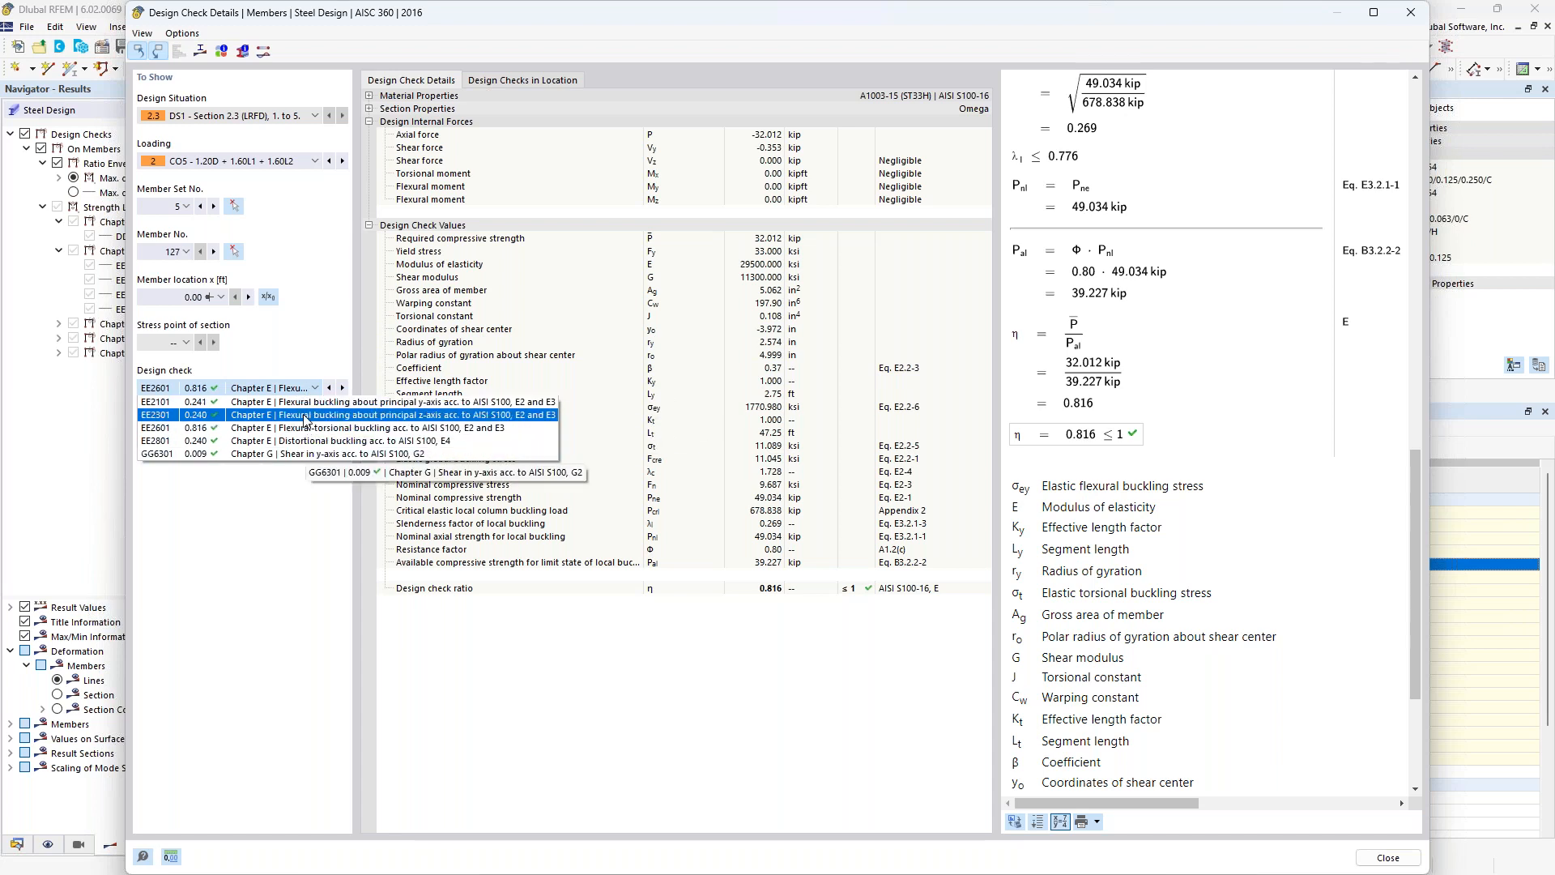
pyautogui.click(306, 405)
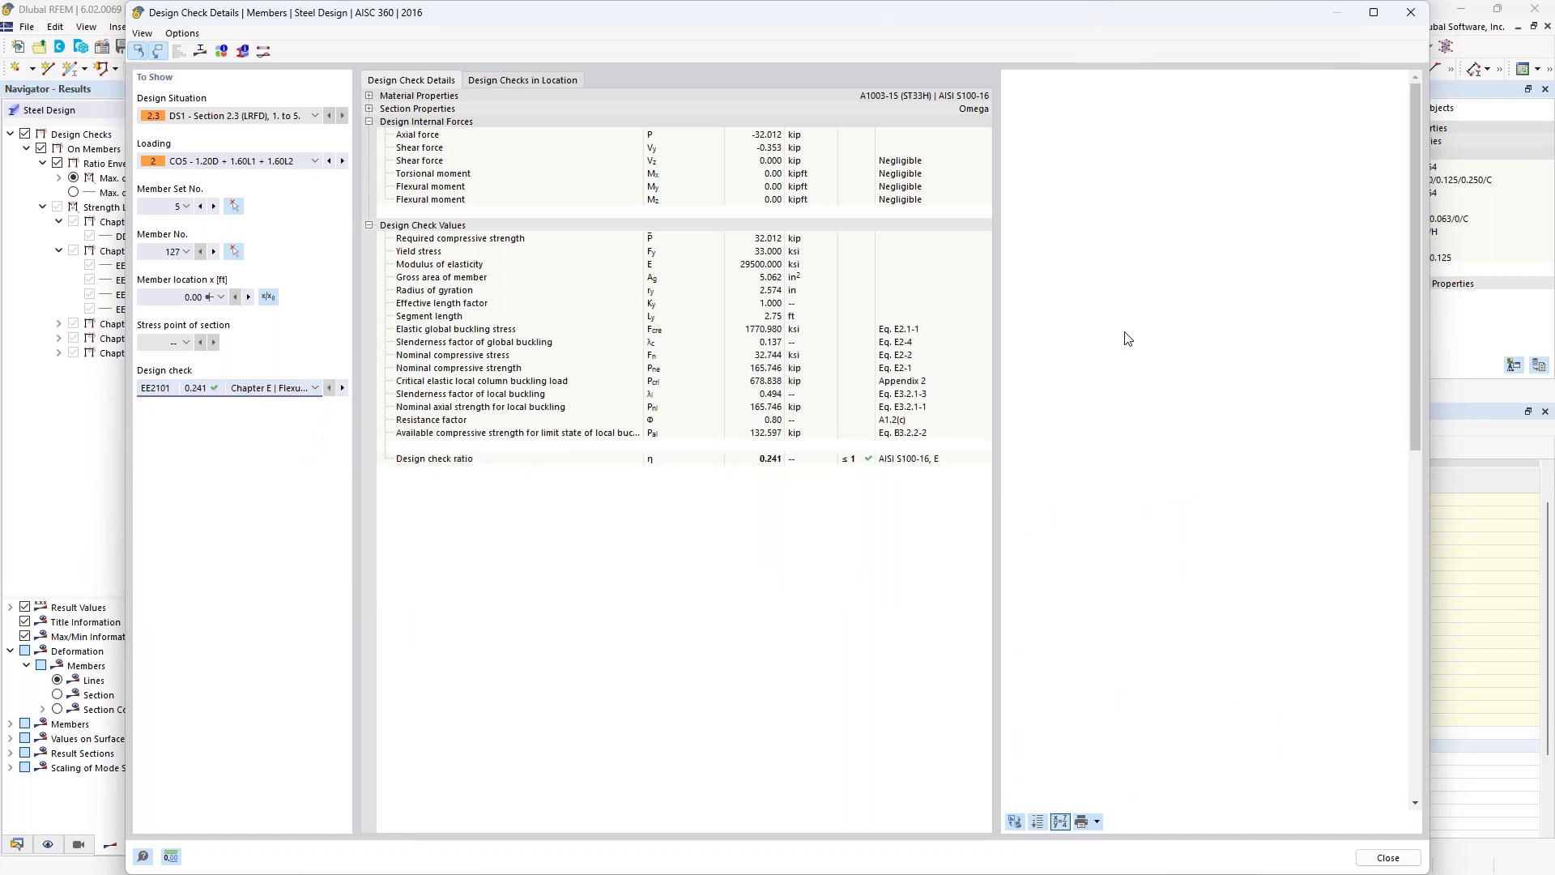
pyautogui.scroll(-5, 1127, 338)
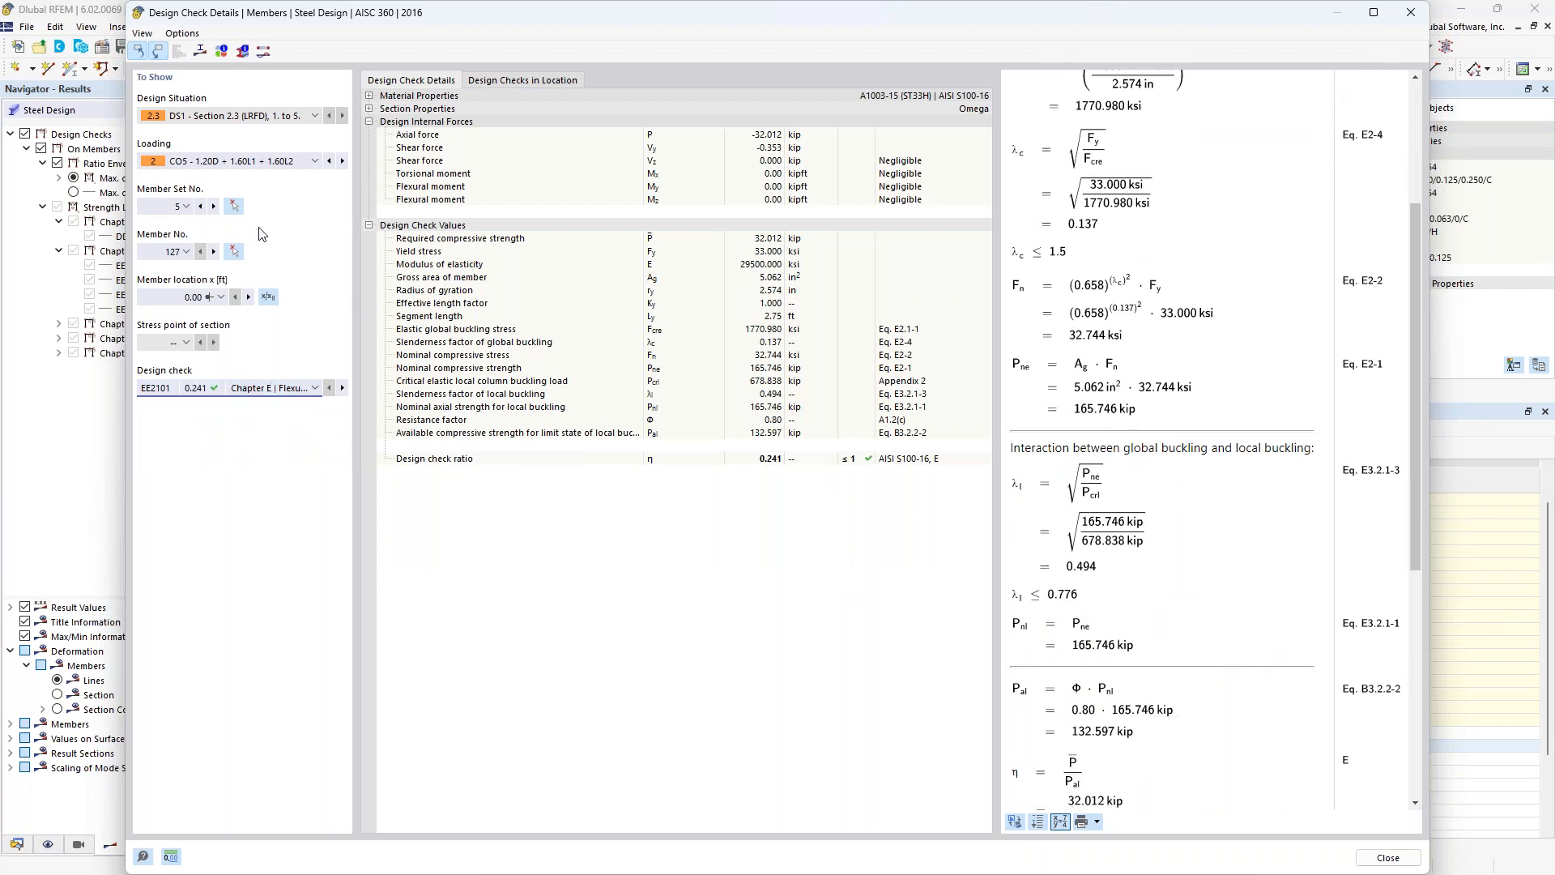
# Examine the Omega section's total normal, total shear and von Mises equivalent stress diagrams, and close the design check details.
pyautogui.click(200, 51)
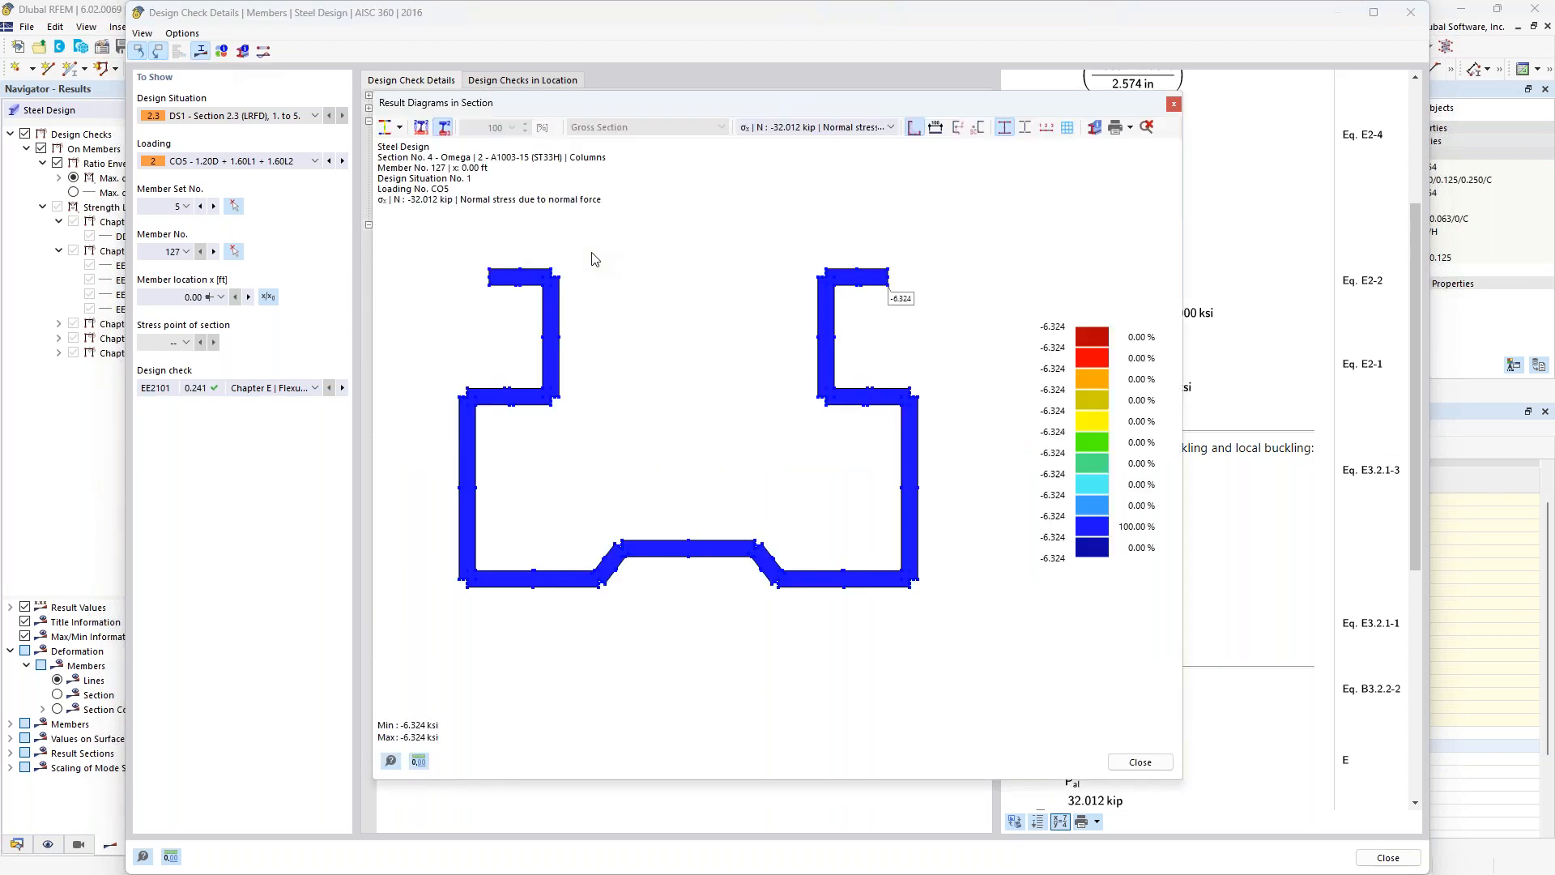
pyautogui.click(400, 128)
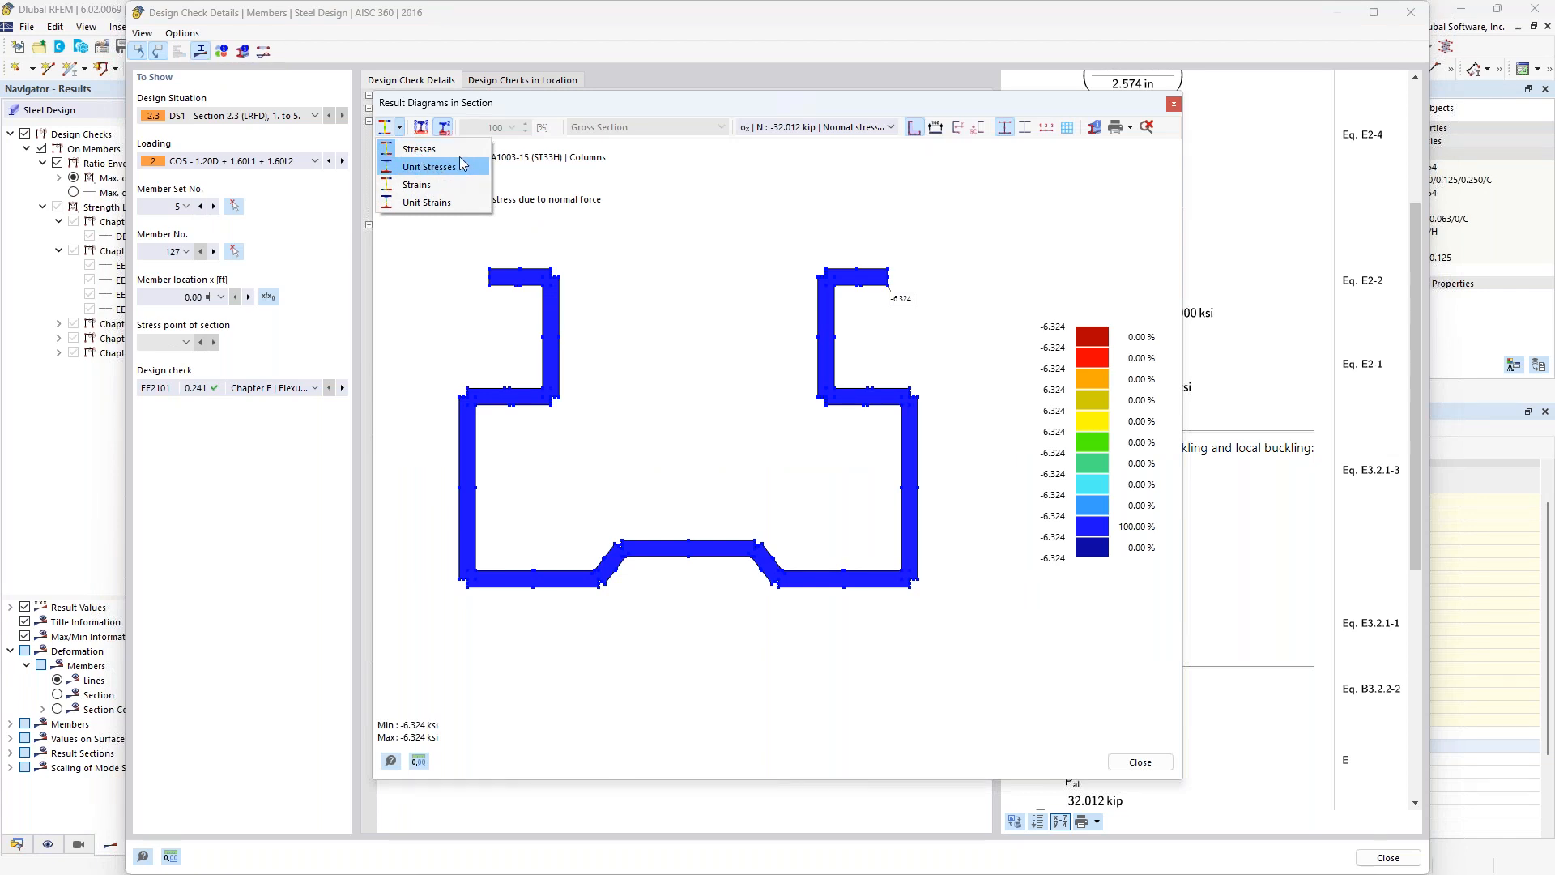
pyautogui.click(891, 128)
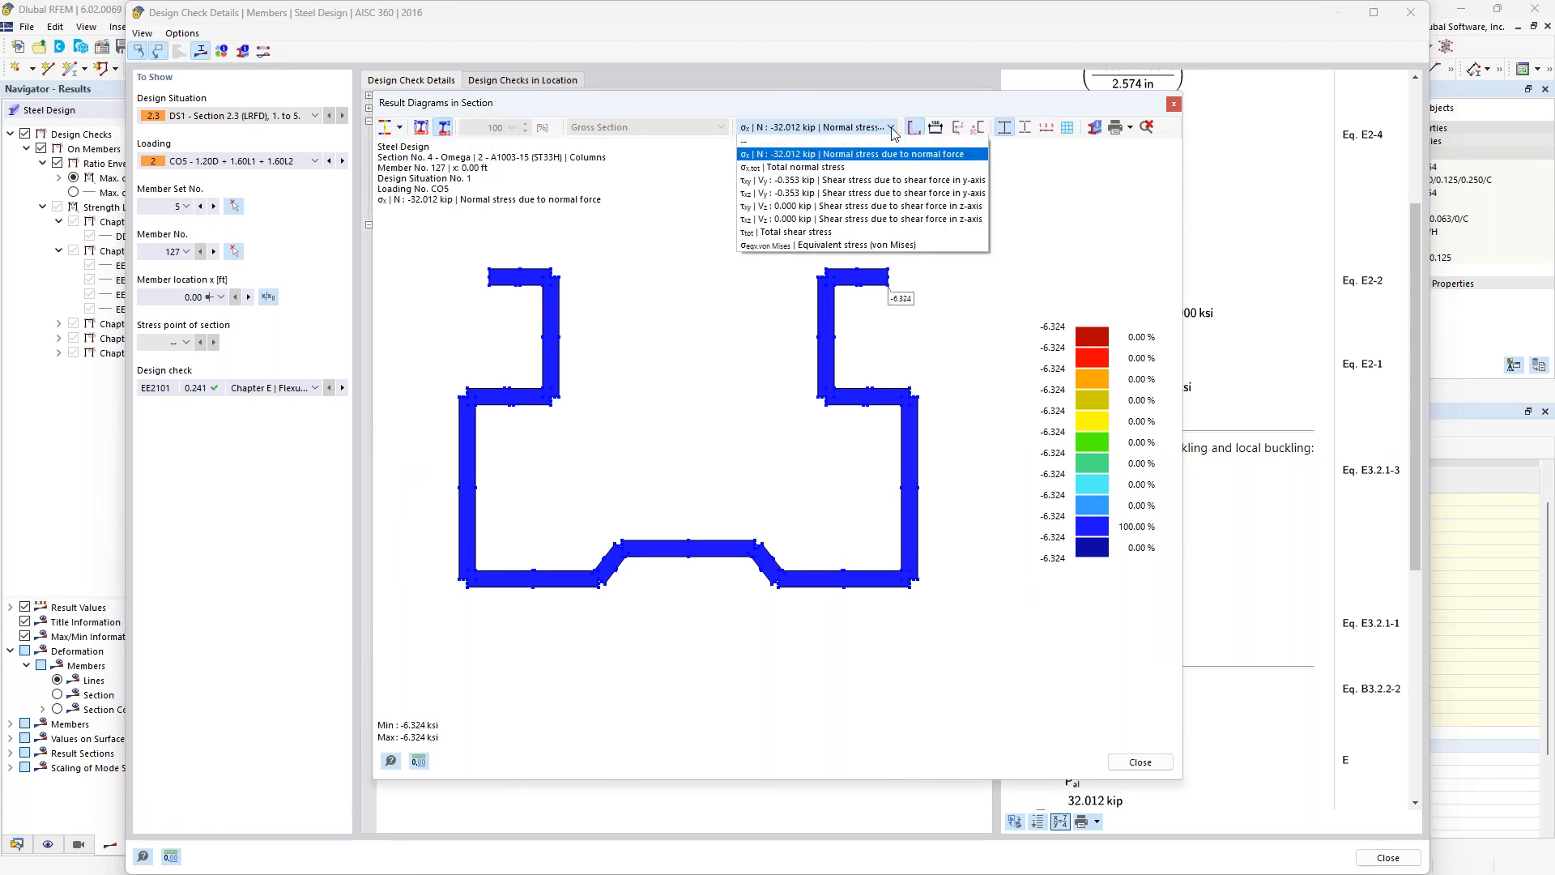
pyautogui.click(859, 169)
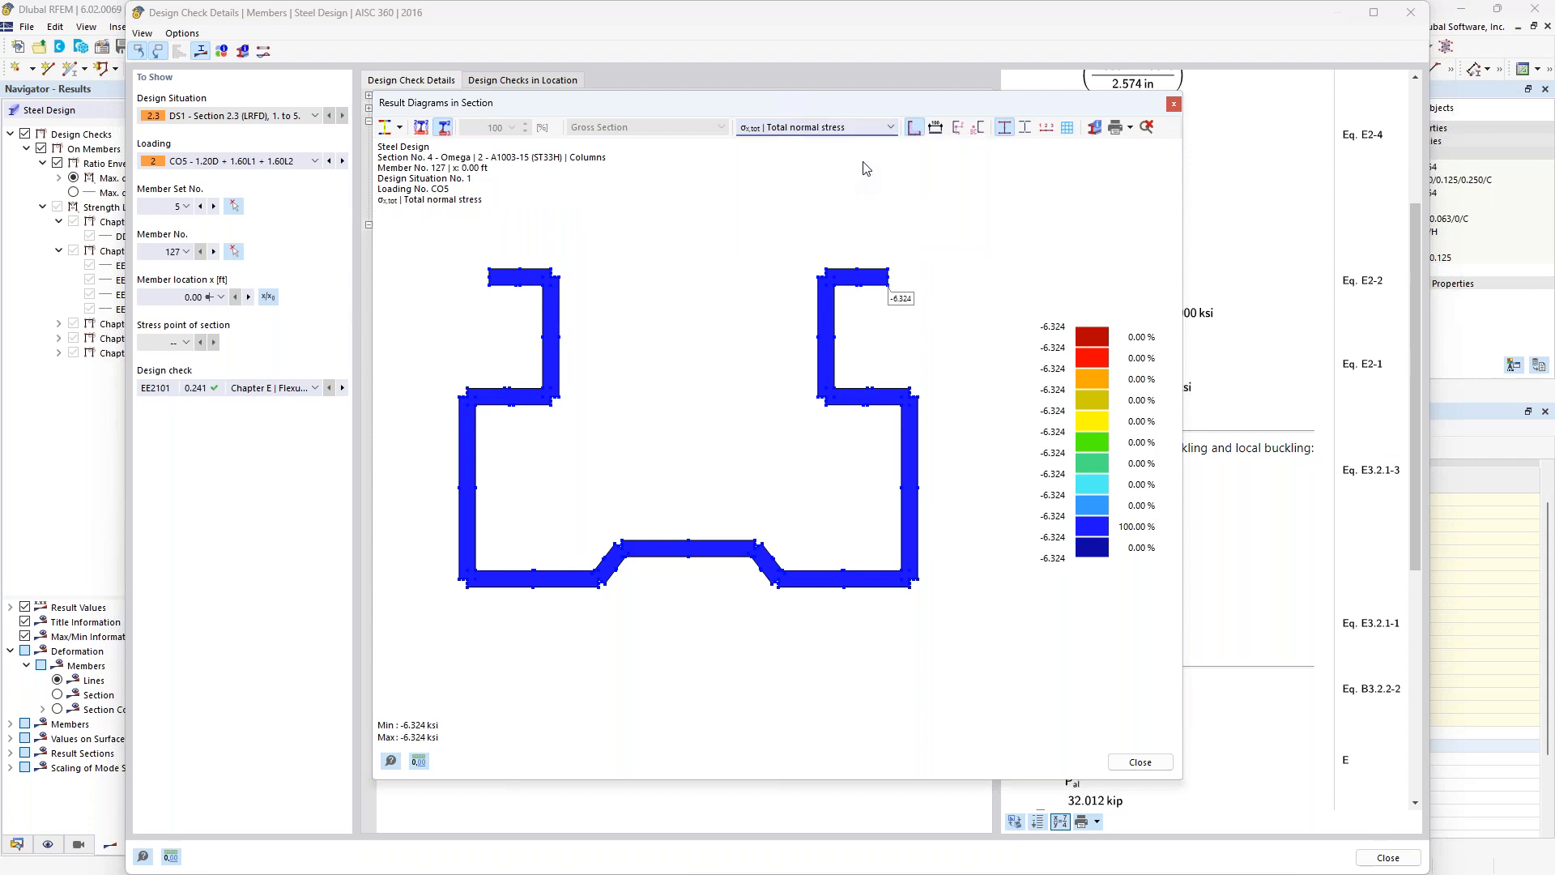
pyautogui.click(891, 128)
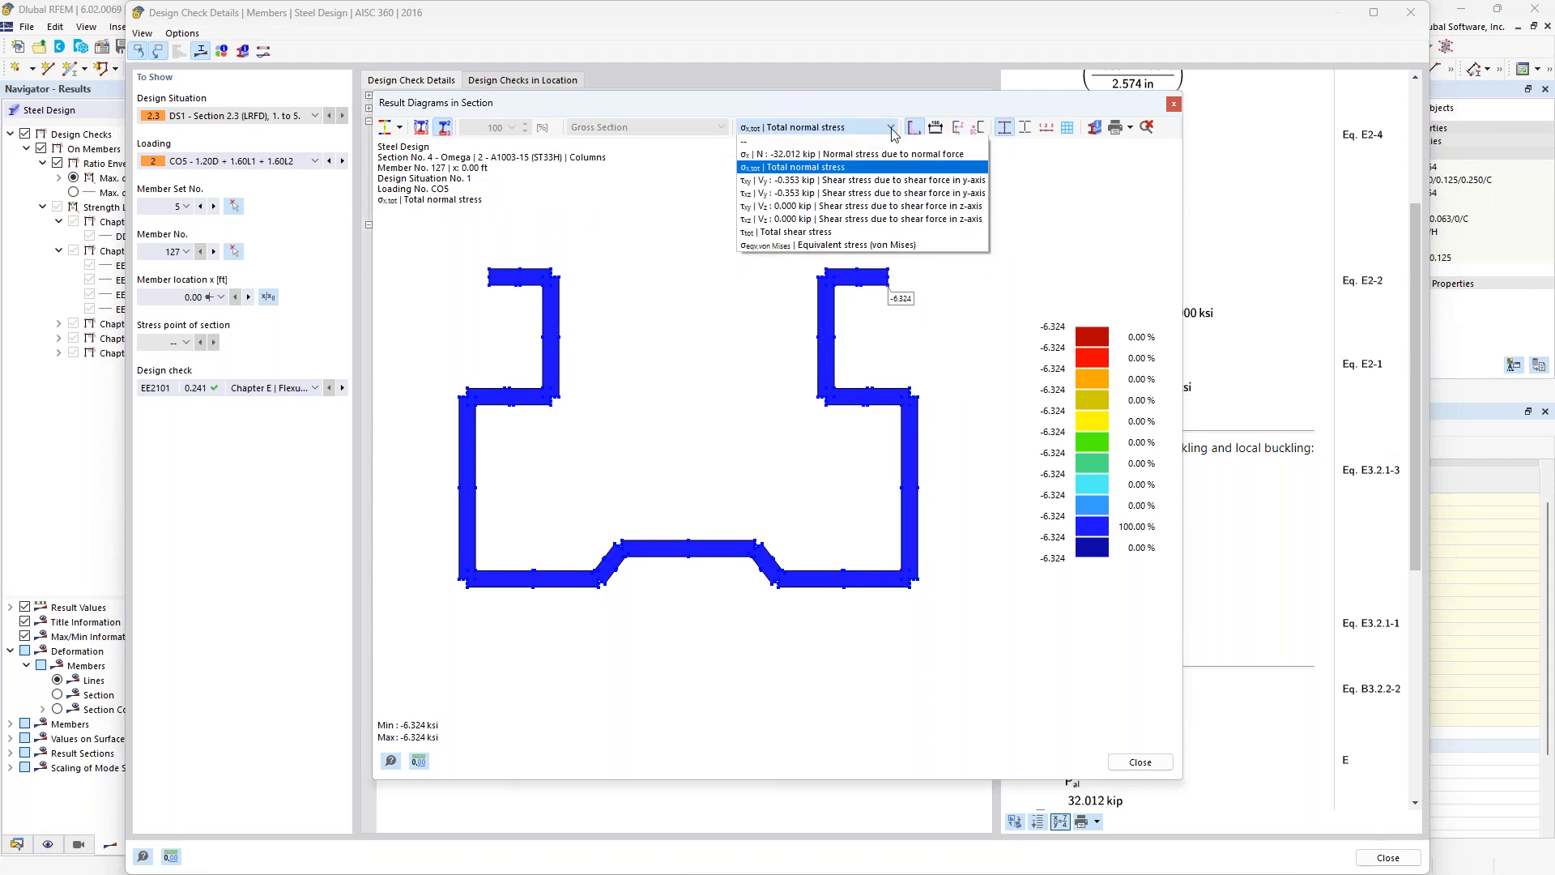
pyautogui.click(847, 232)
pyautogui.click(891, 130)
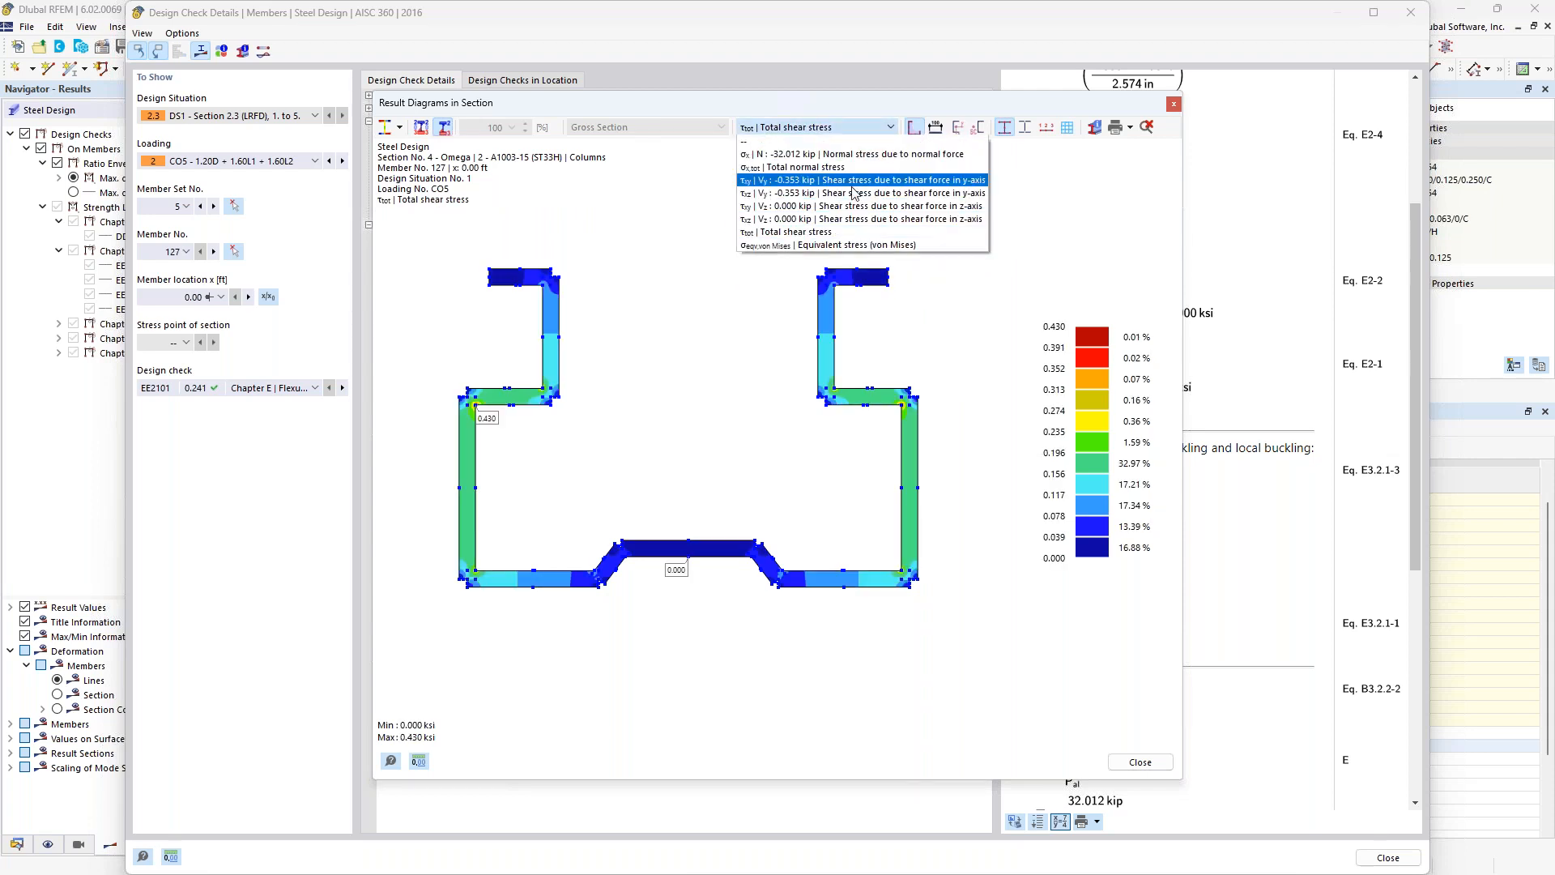
pyautogui.click(833, 245)
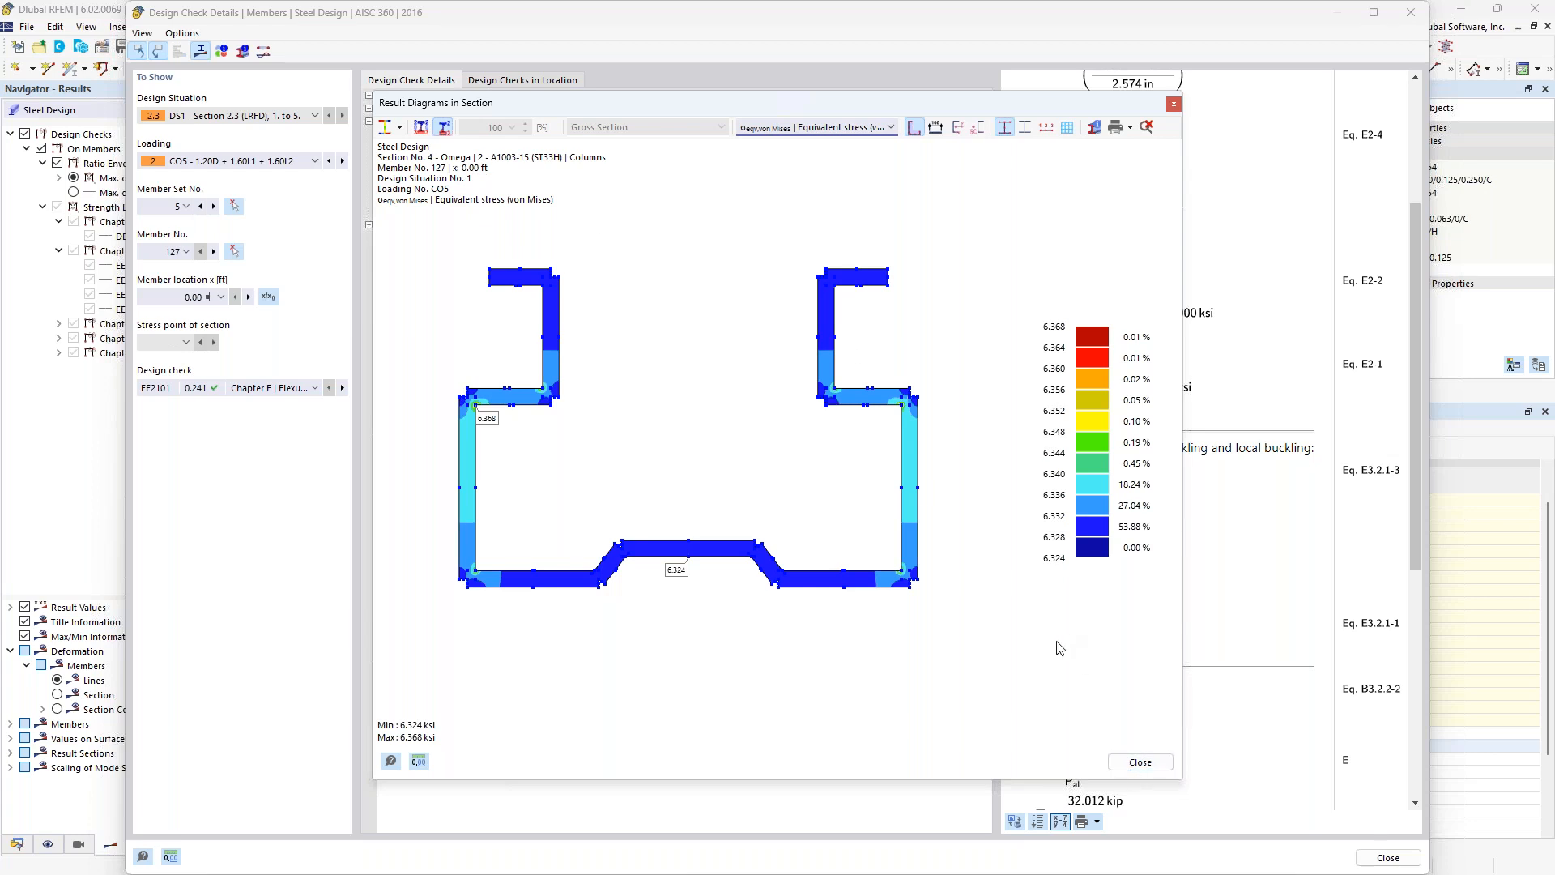
pyautogui.click(1140, 761)
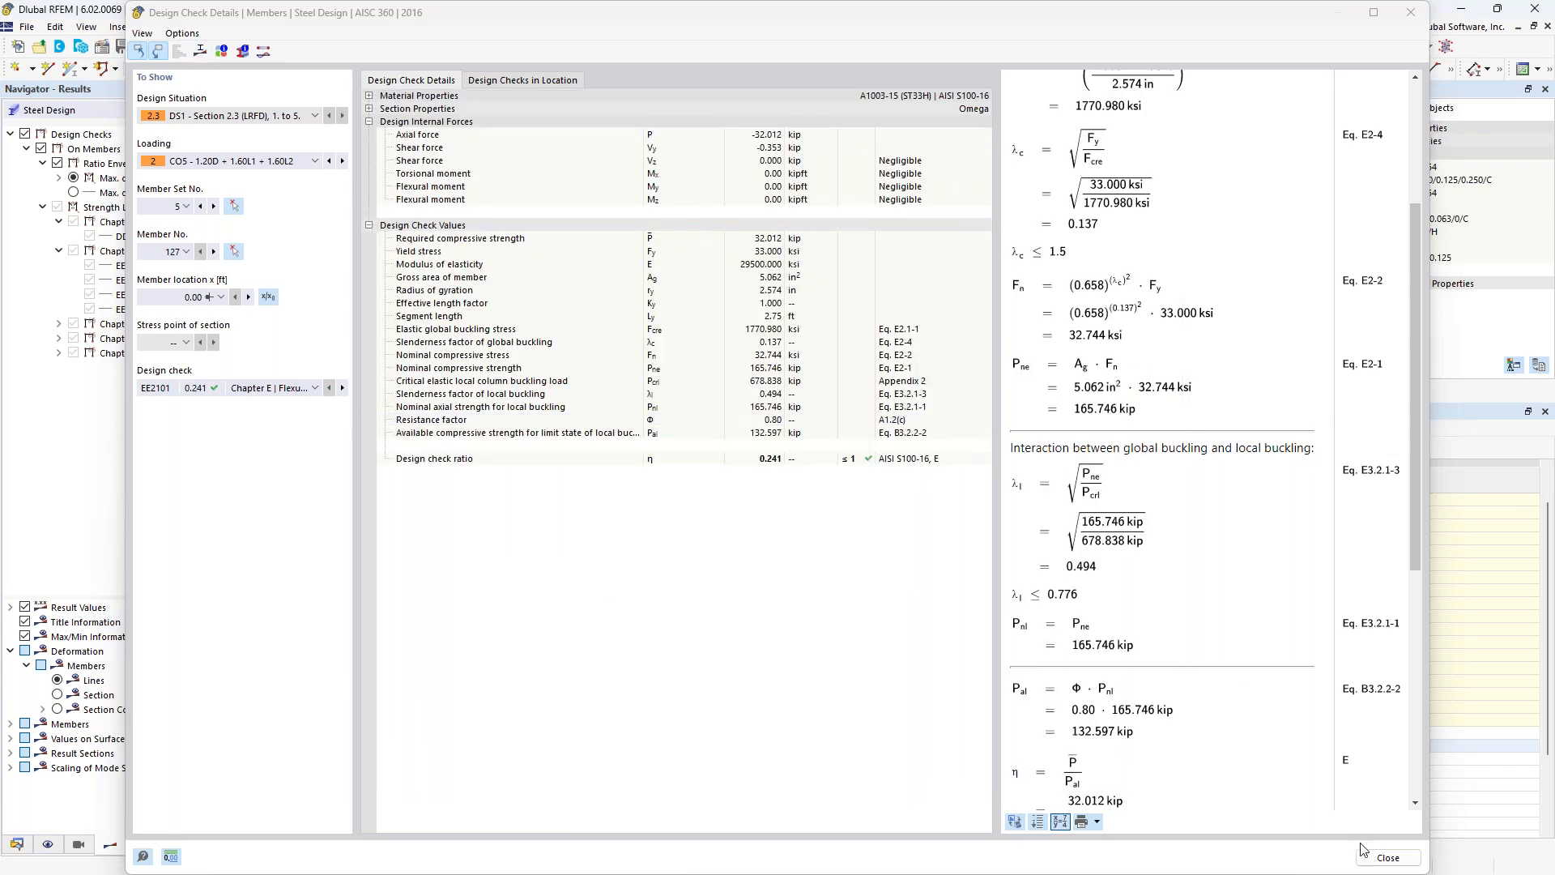
pyautogui.click(1386, 858)
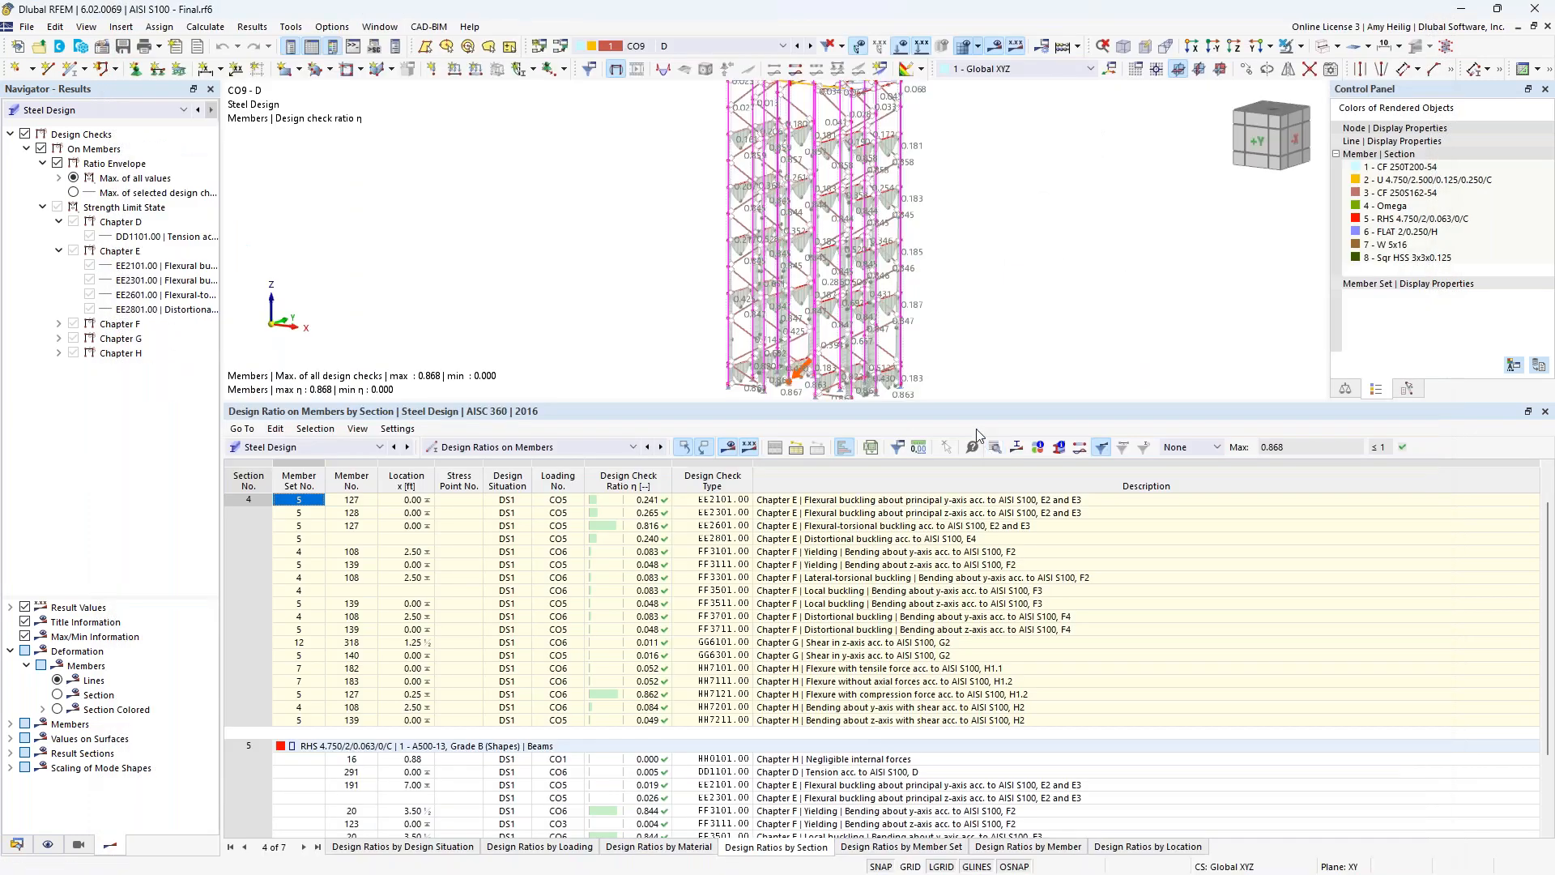
# Shrink the results table to enlarge the rack model view and expand the Chapter F design checks in the results navigator.
pyautogui.moveTo(997, 281); pyautogui.dragTo(948, 292, button='middle')
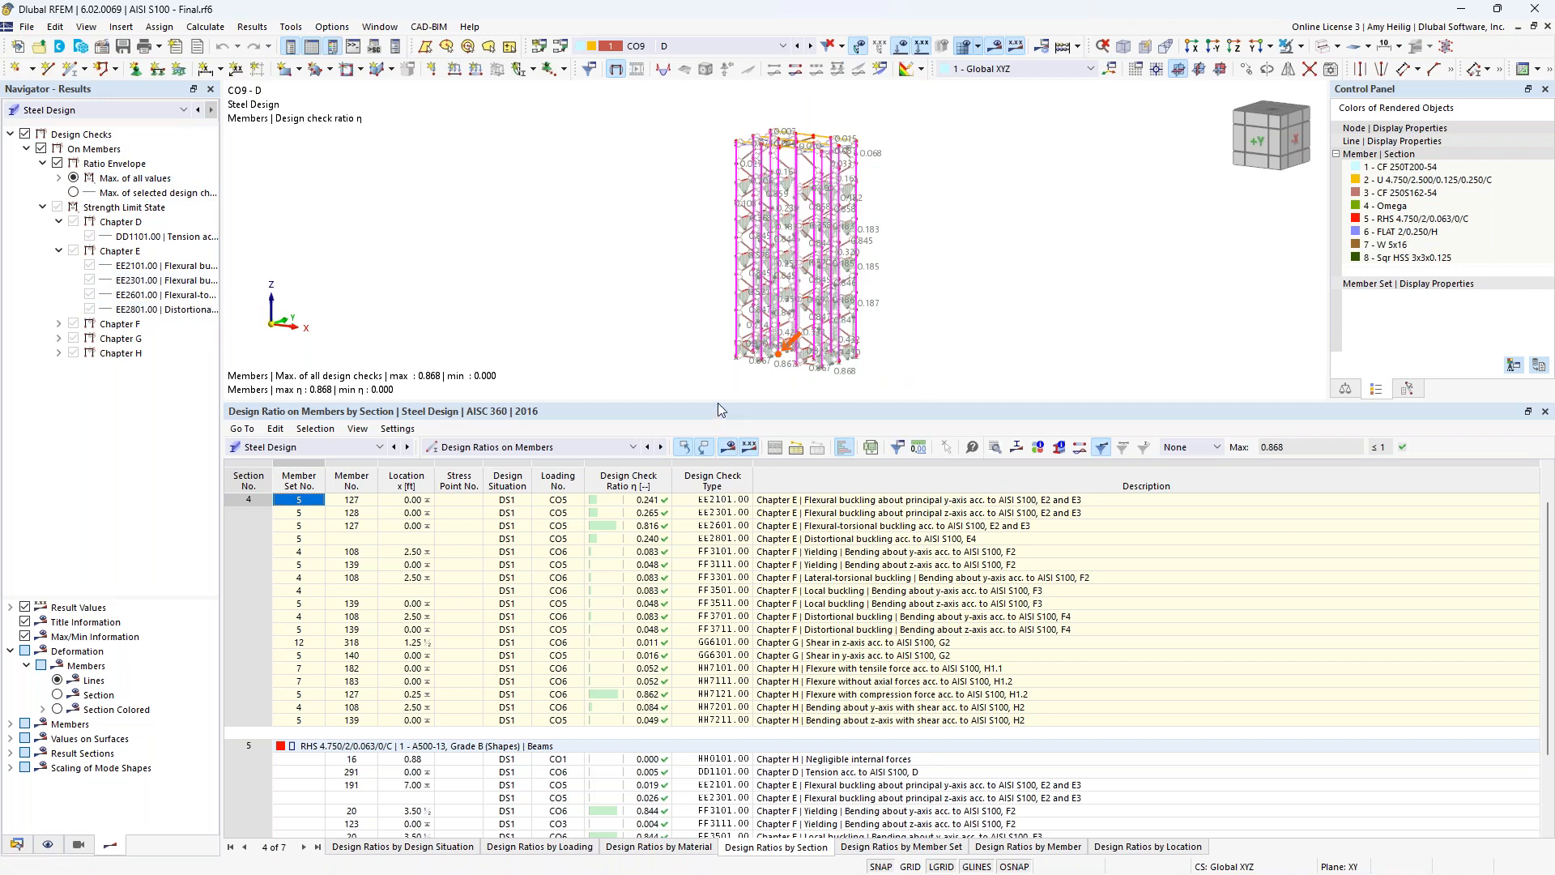
pyautogui.moveTo(717, 401); pyautogui.dragTo(718, 595)
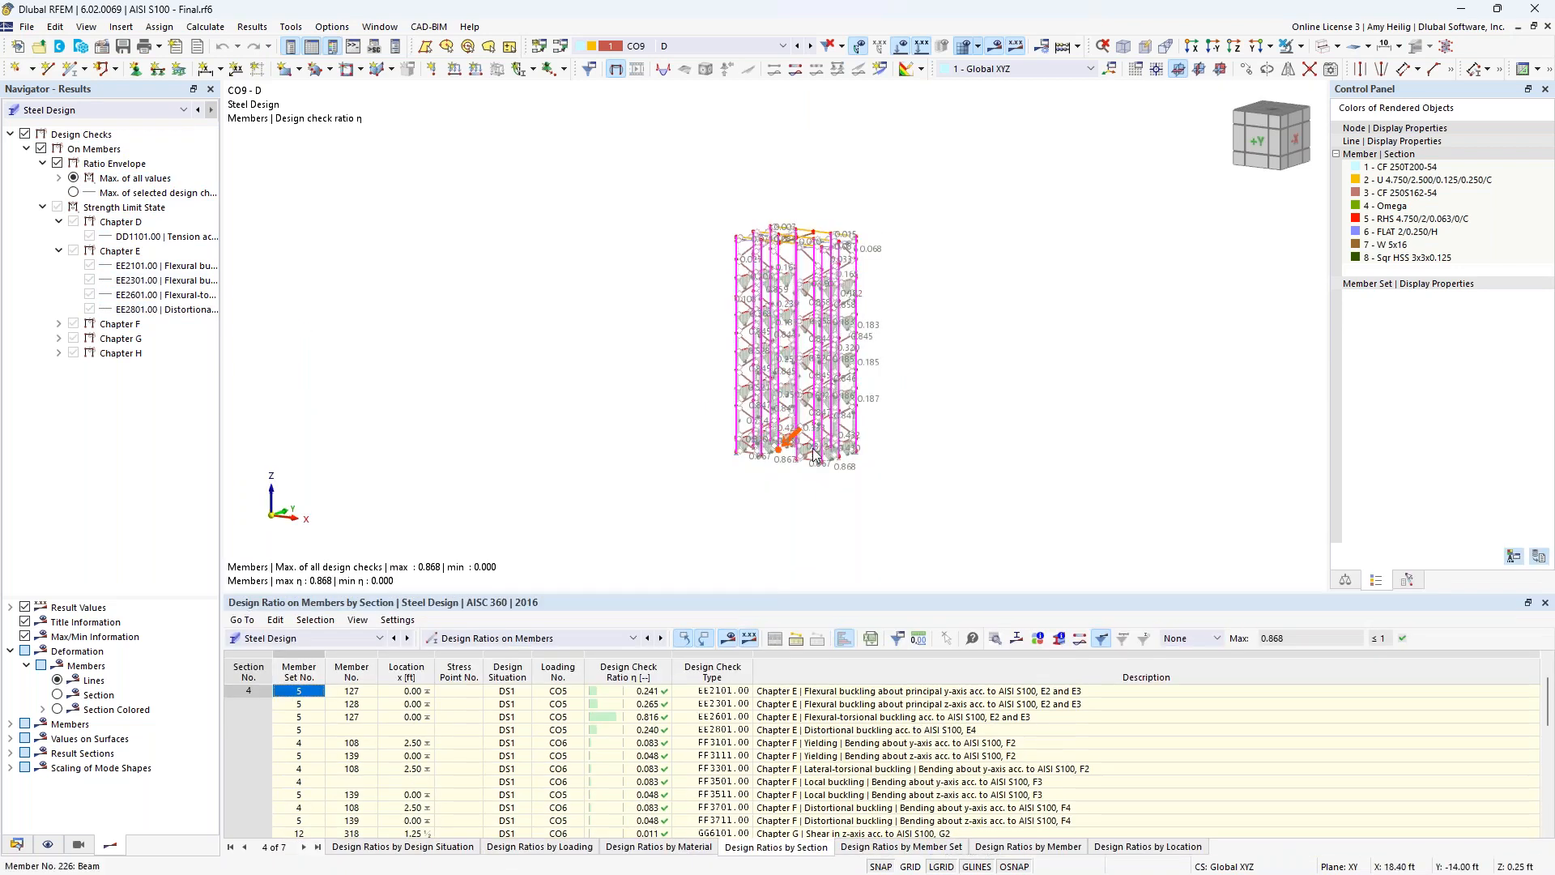
pyautogui.scroll(3, 815, 389)
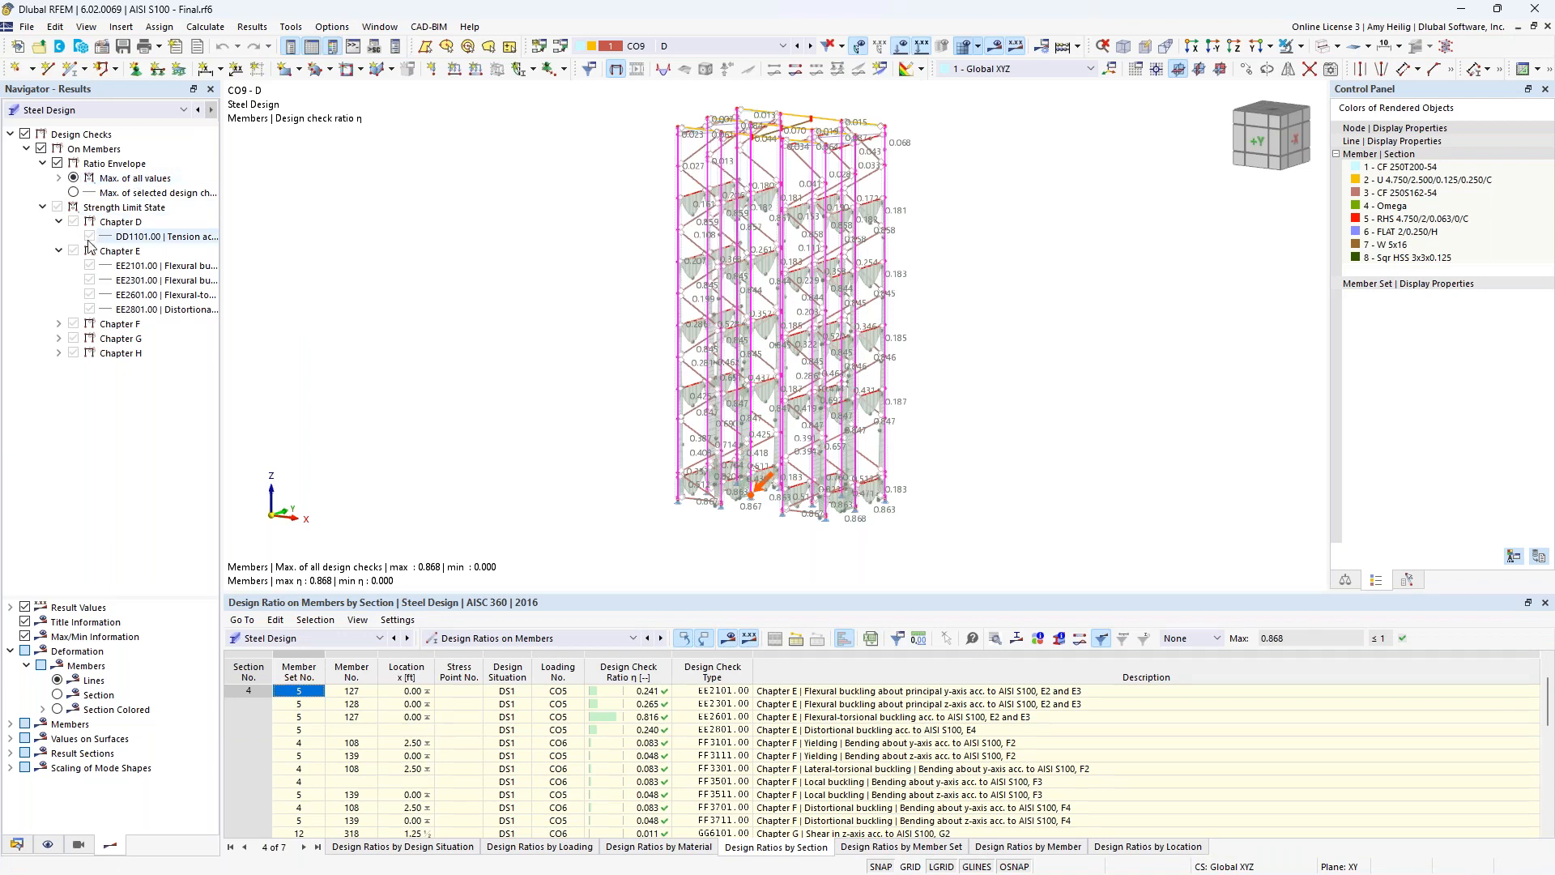
pyautogui.click(59, 324)
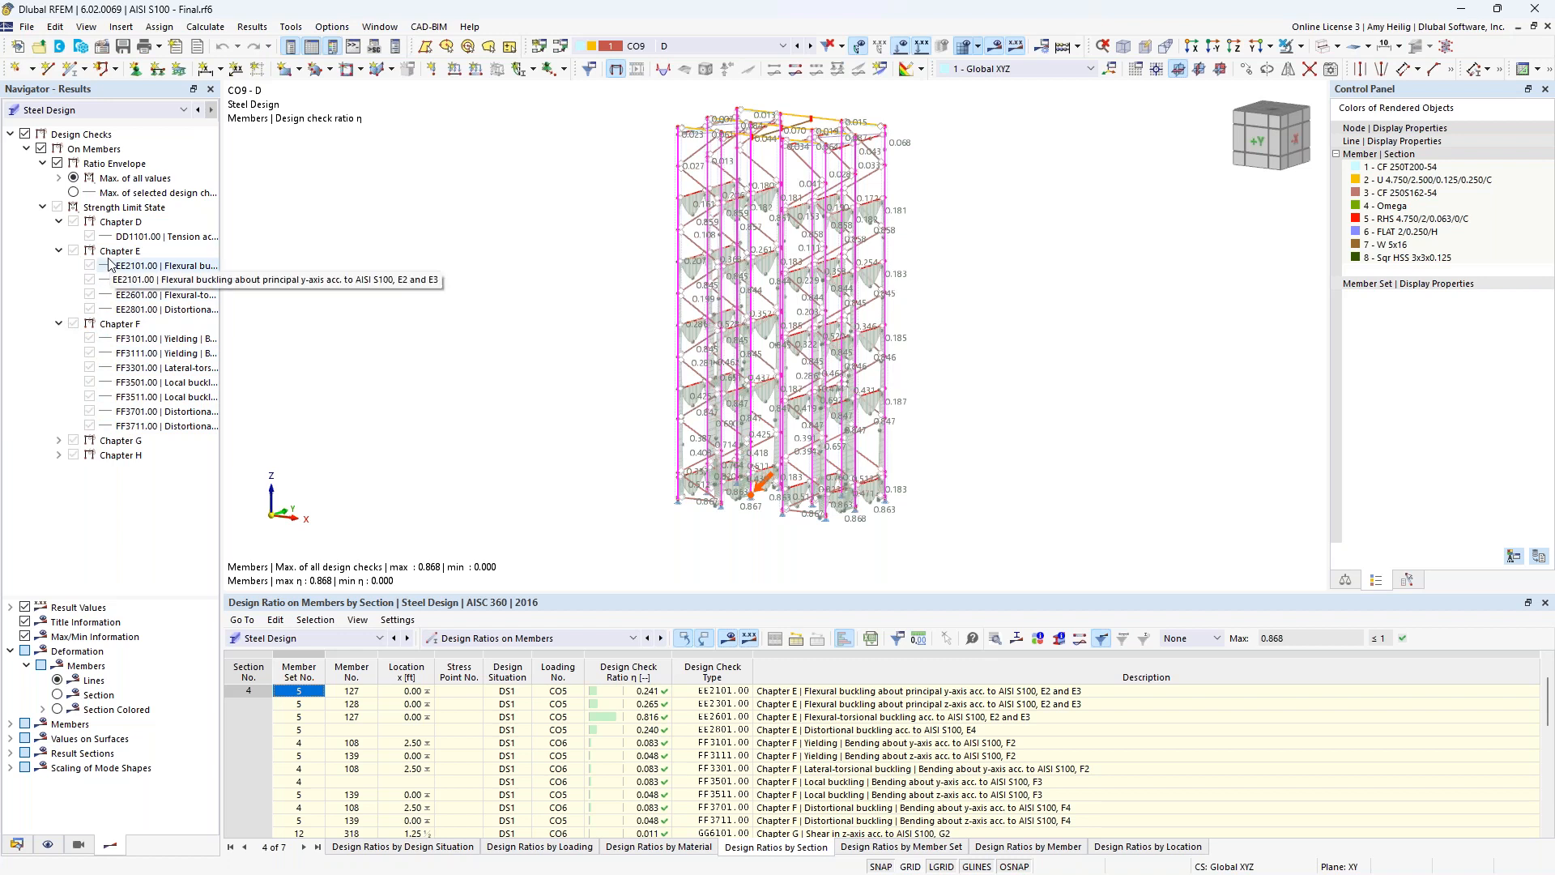
# Display the static analysis deformations for CO5 as colored sections, with imperfections and loads hidden.
pyautogui.click(95, 111)
pyautogui.click(93, 126)
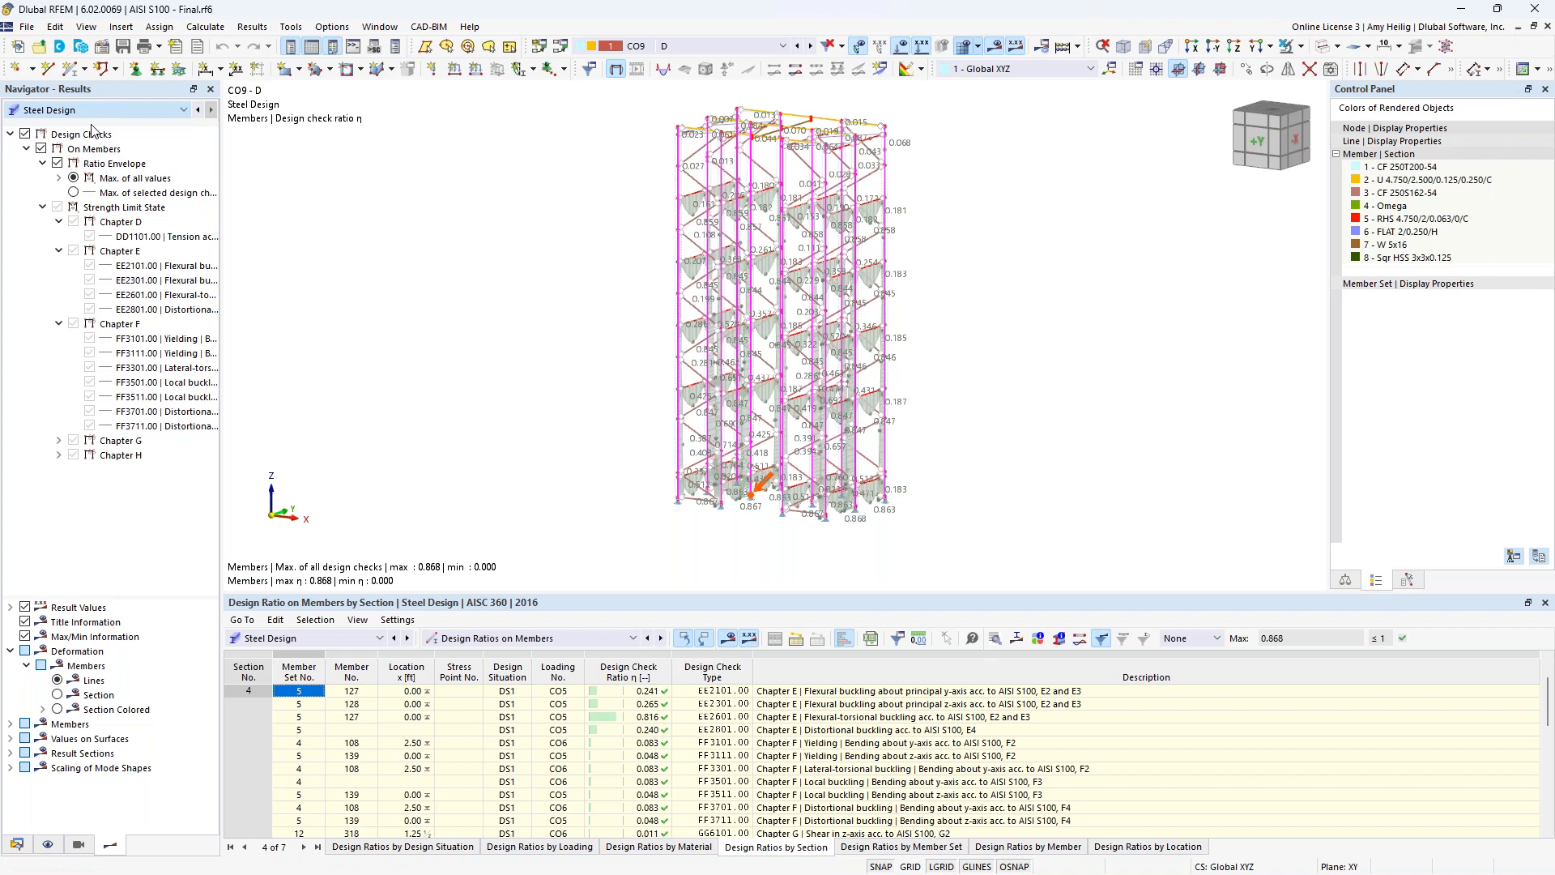
pyautogui.click(694, 46)
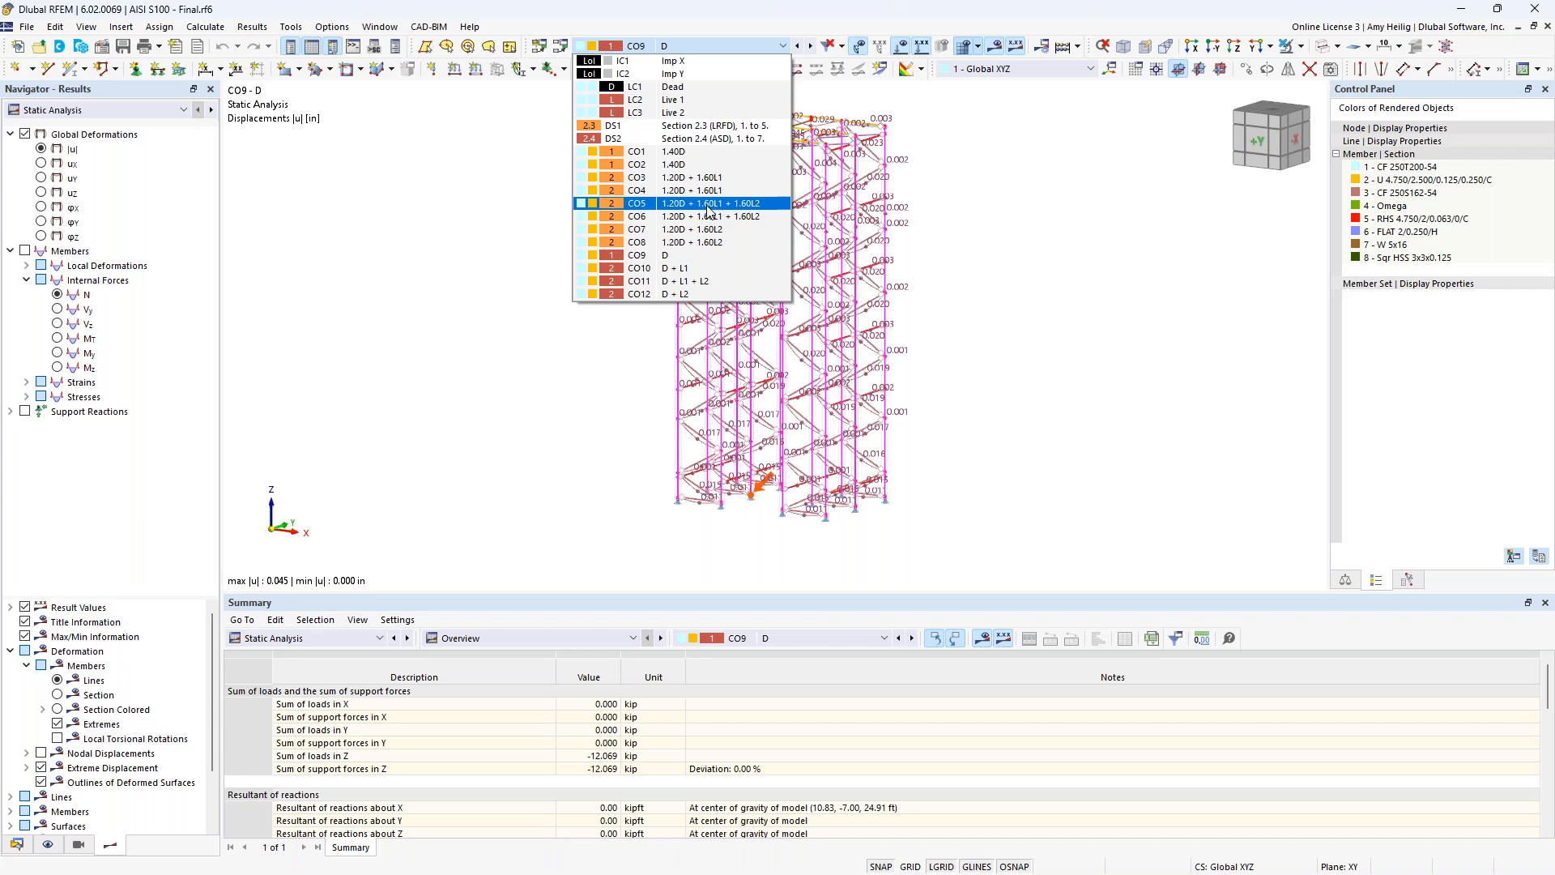
pyautogui.press('Escape')
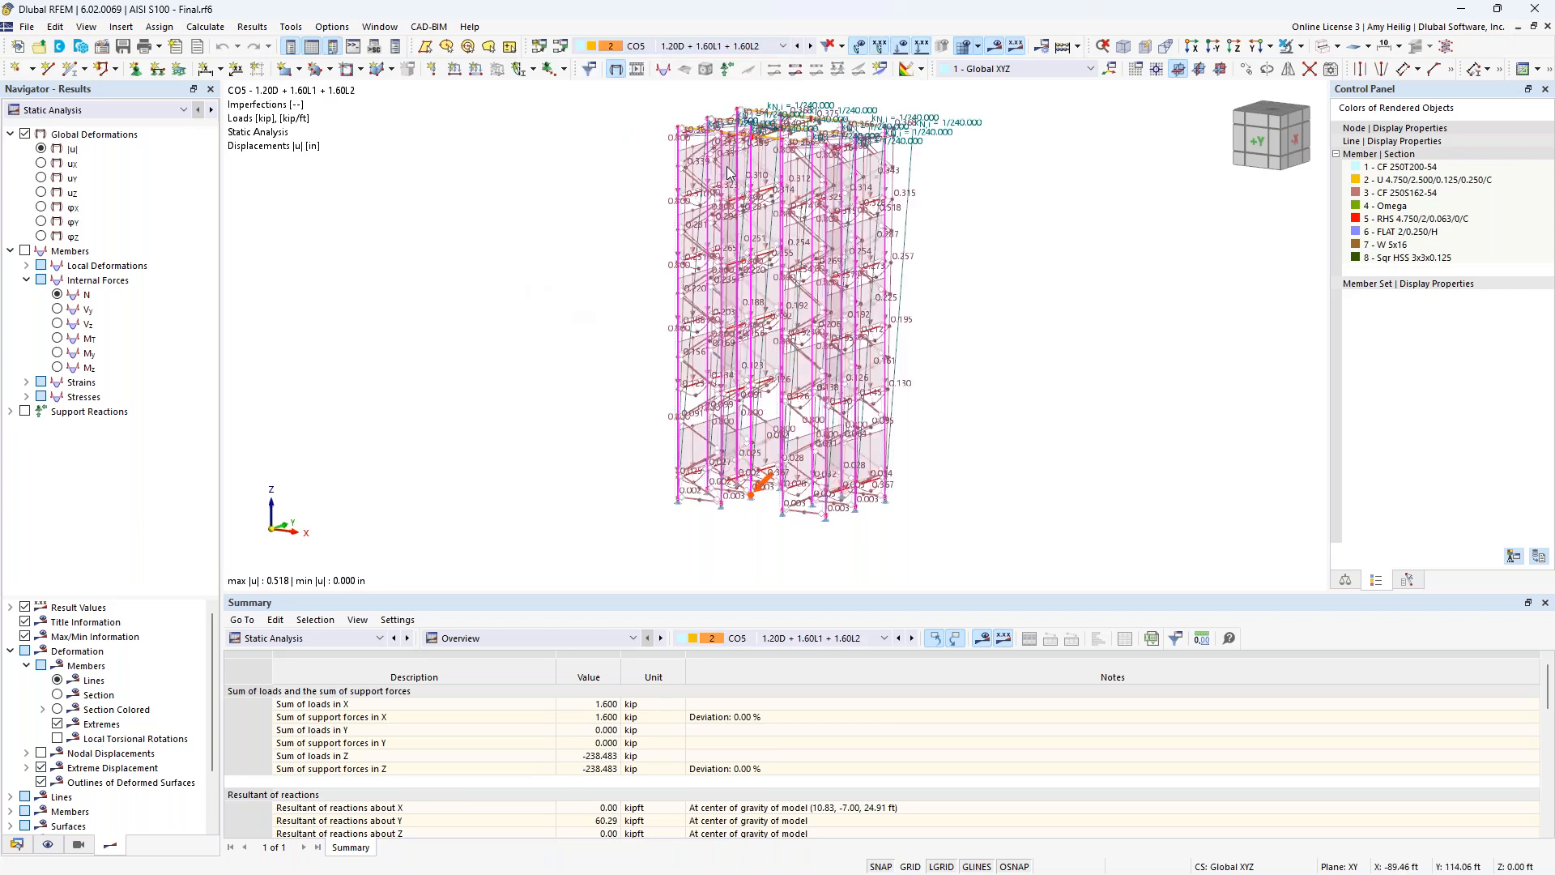
pyautogui.click(860, 49)
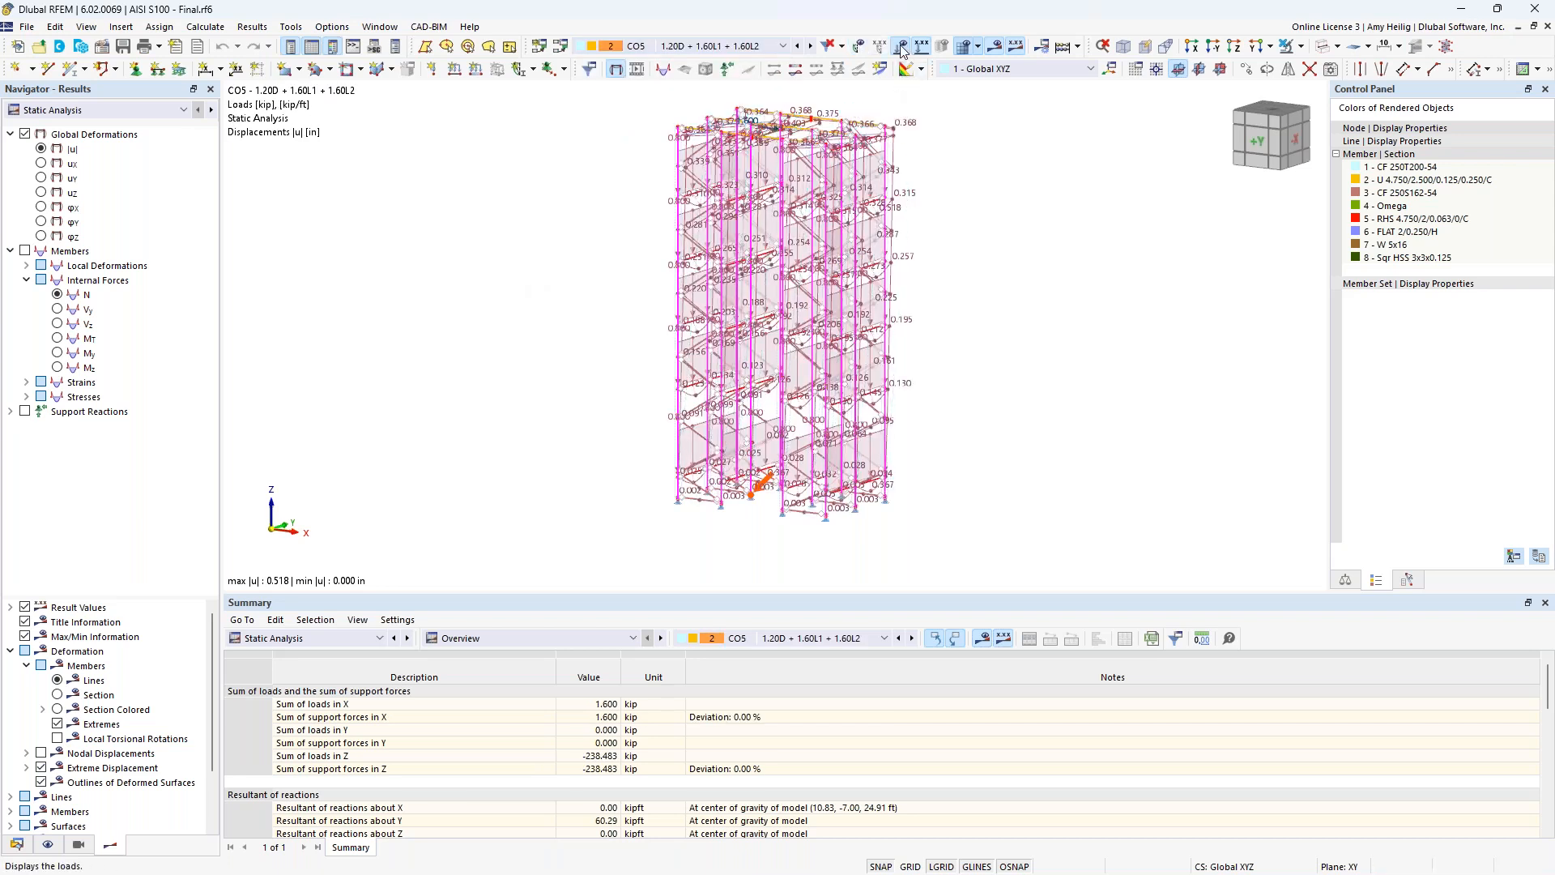
pyautogui.click(854, 45)
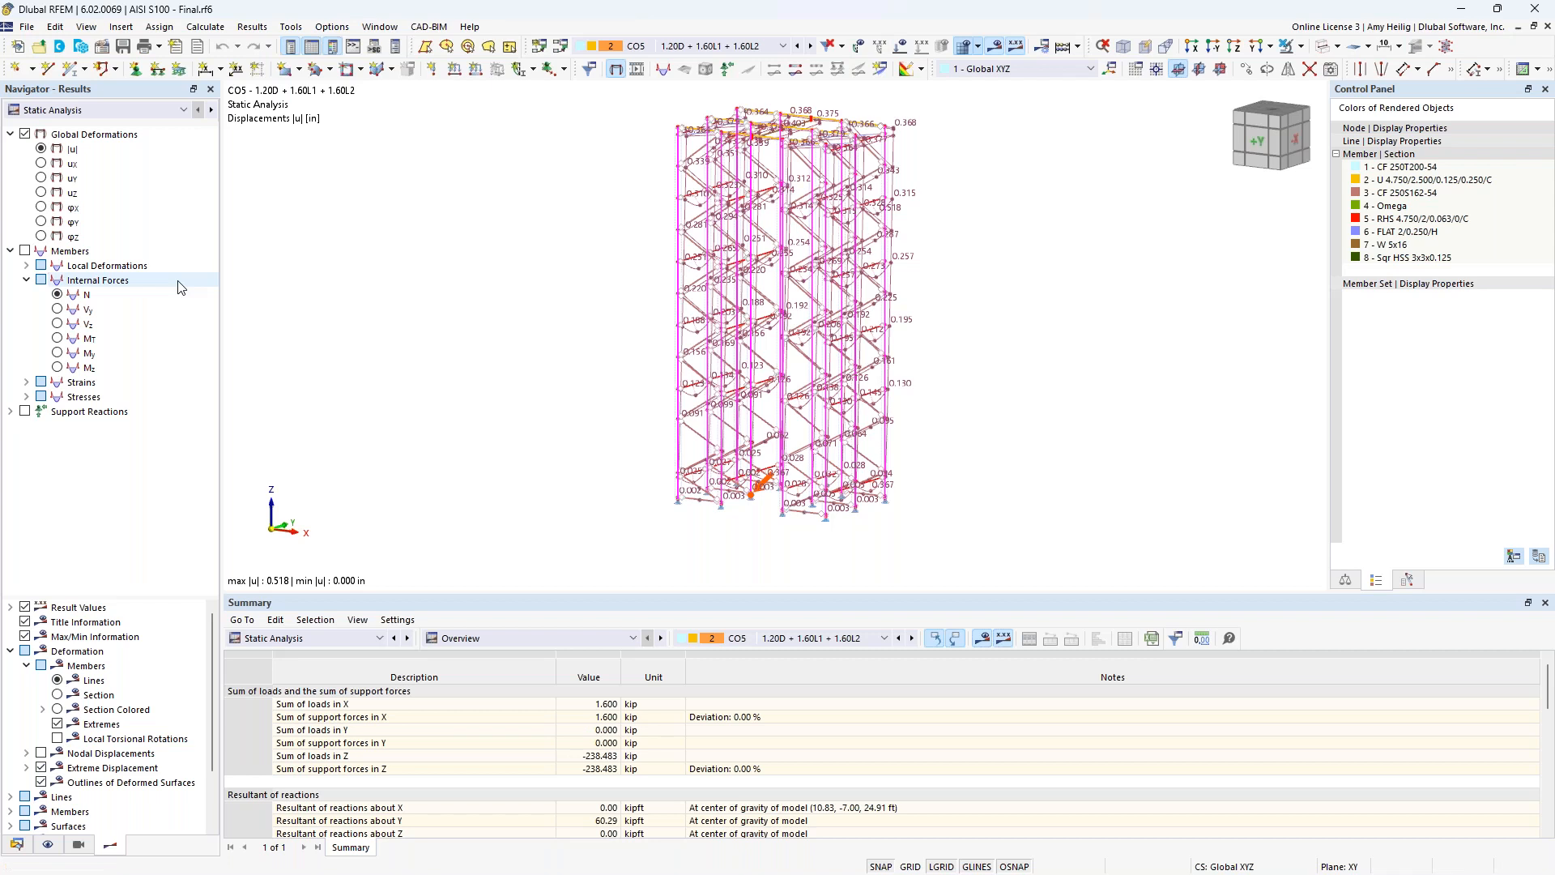
pyautogui.click(58, 710)
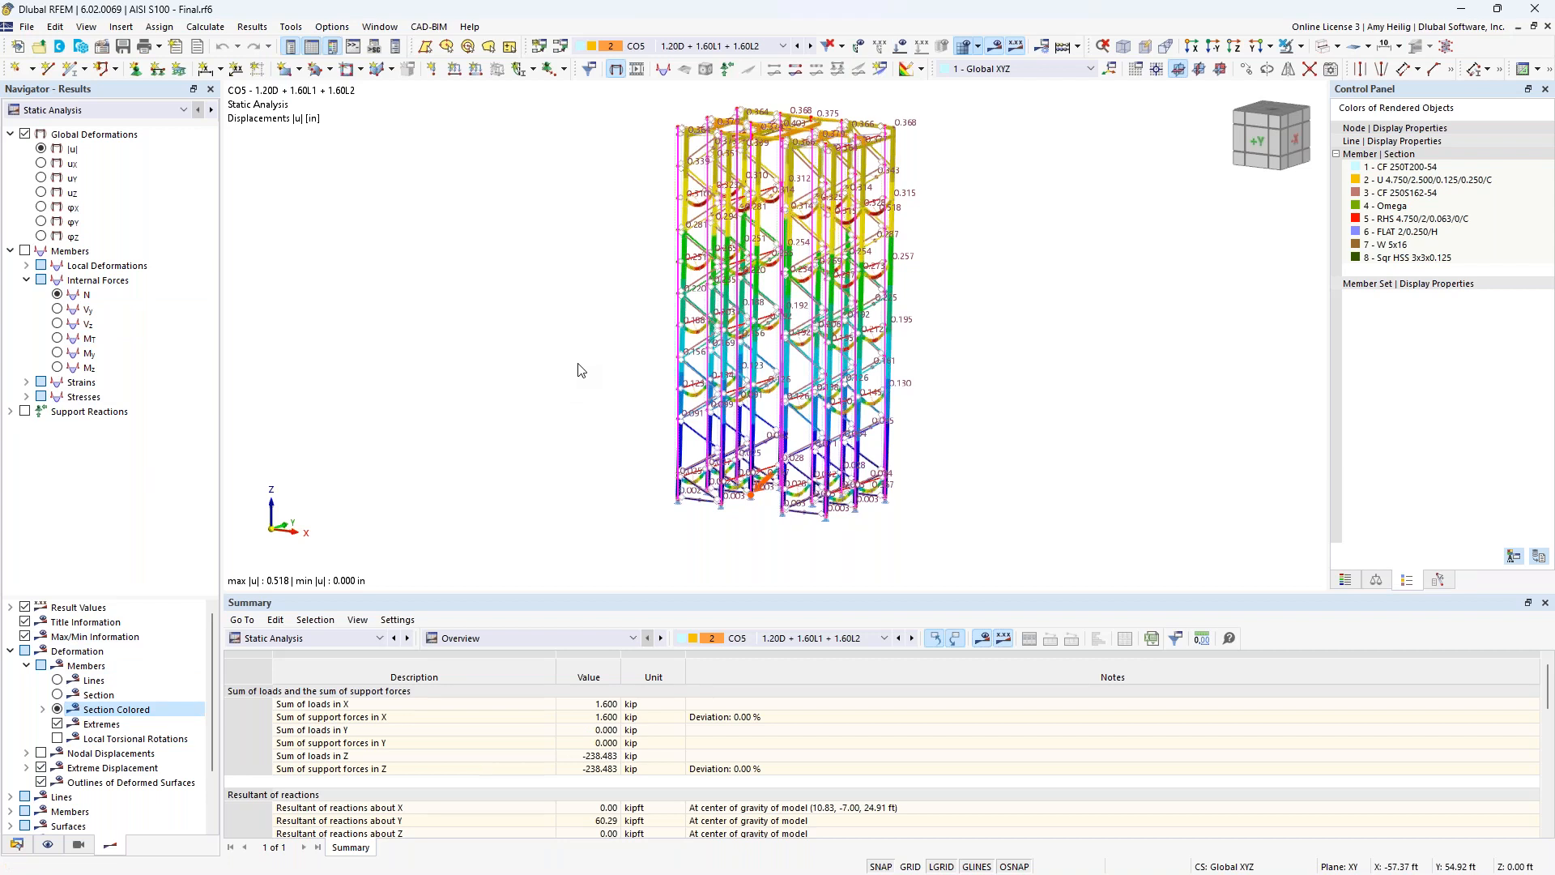
# Display the members' internal forces N, Vz and My on the rack for CO5.
pyautogui.click(25, 251)
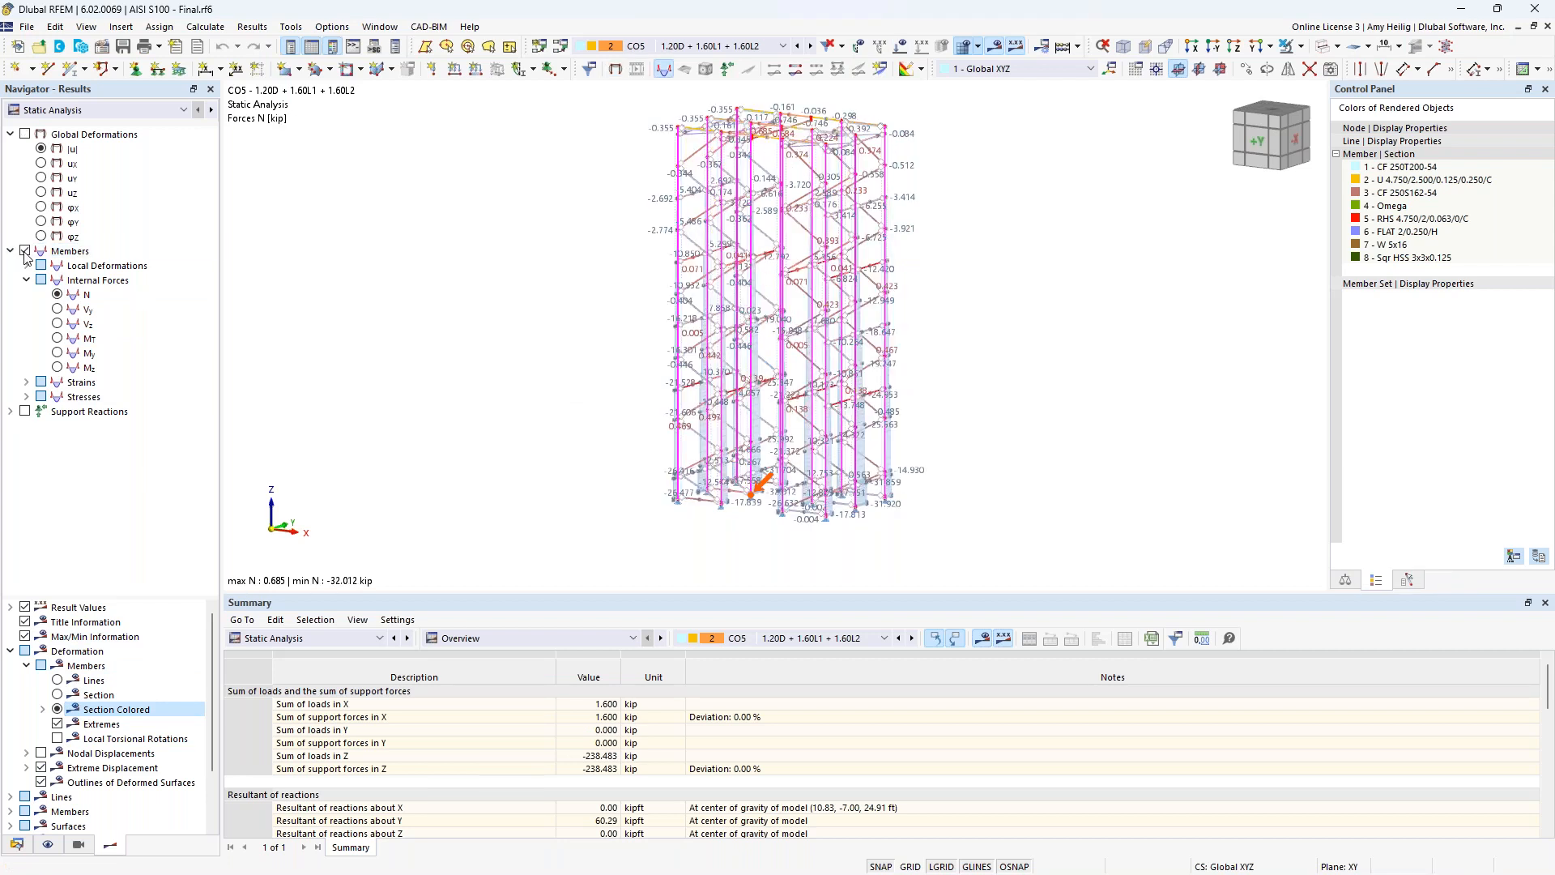
pyautogui.click(57, 325)
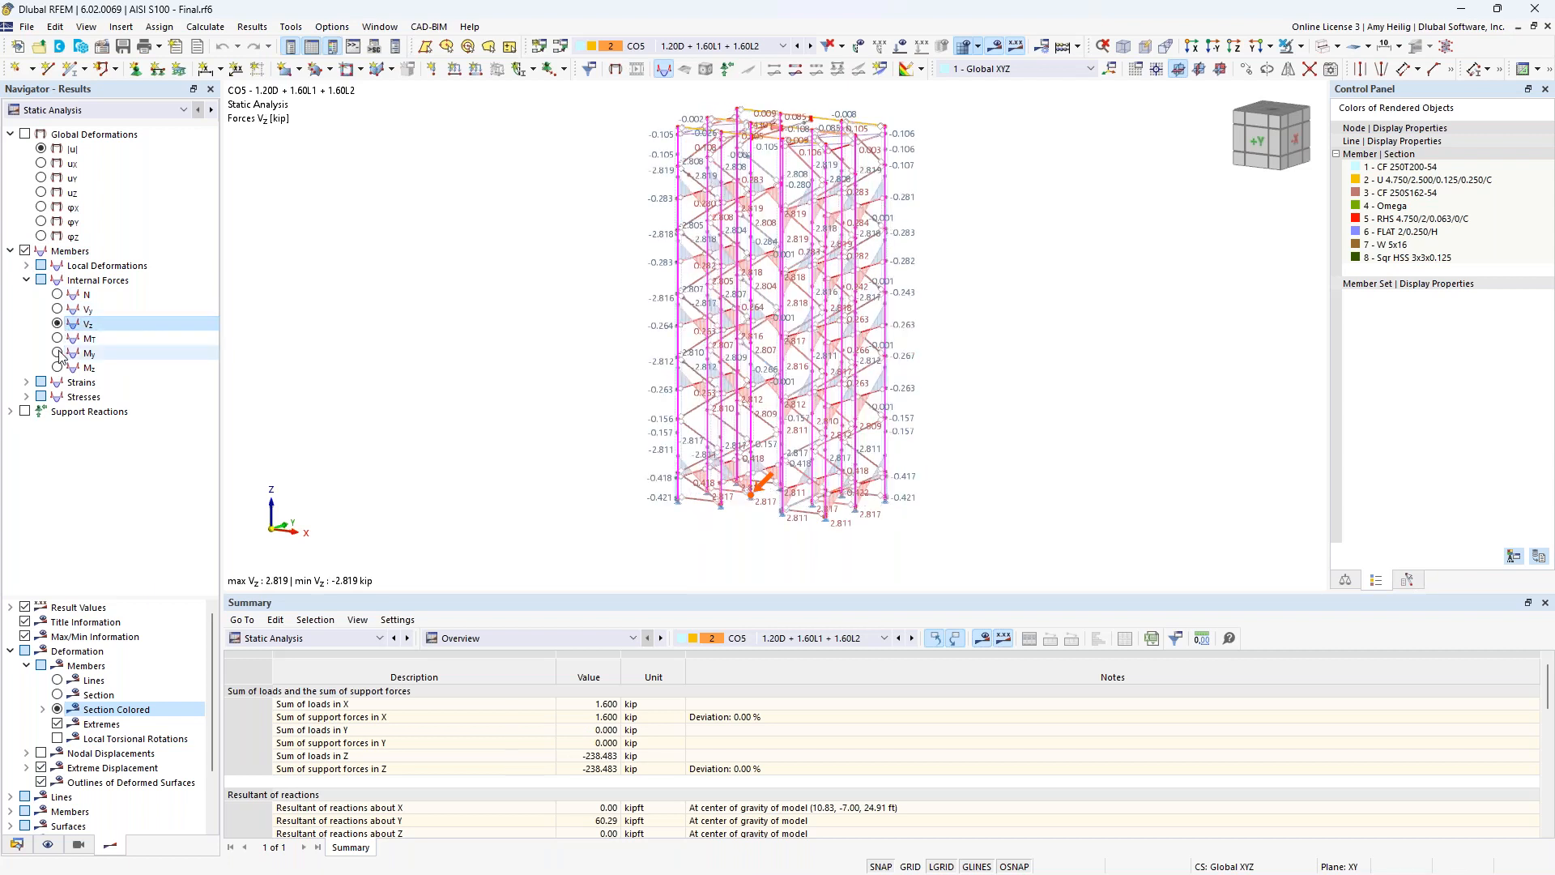
pyautogui.click(58, 353)
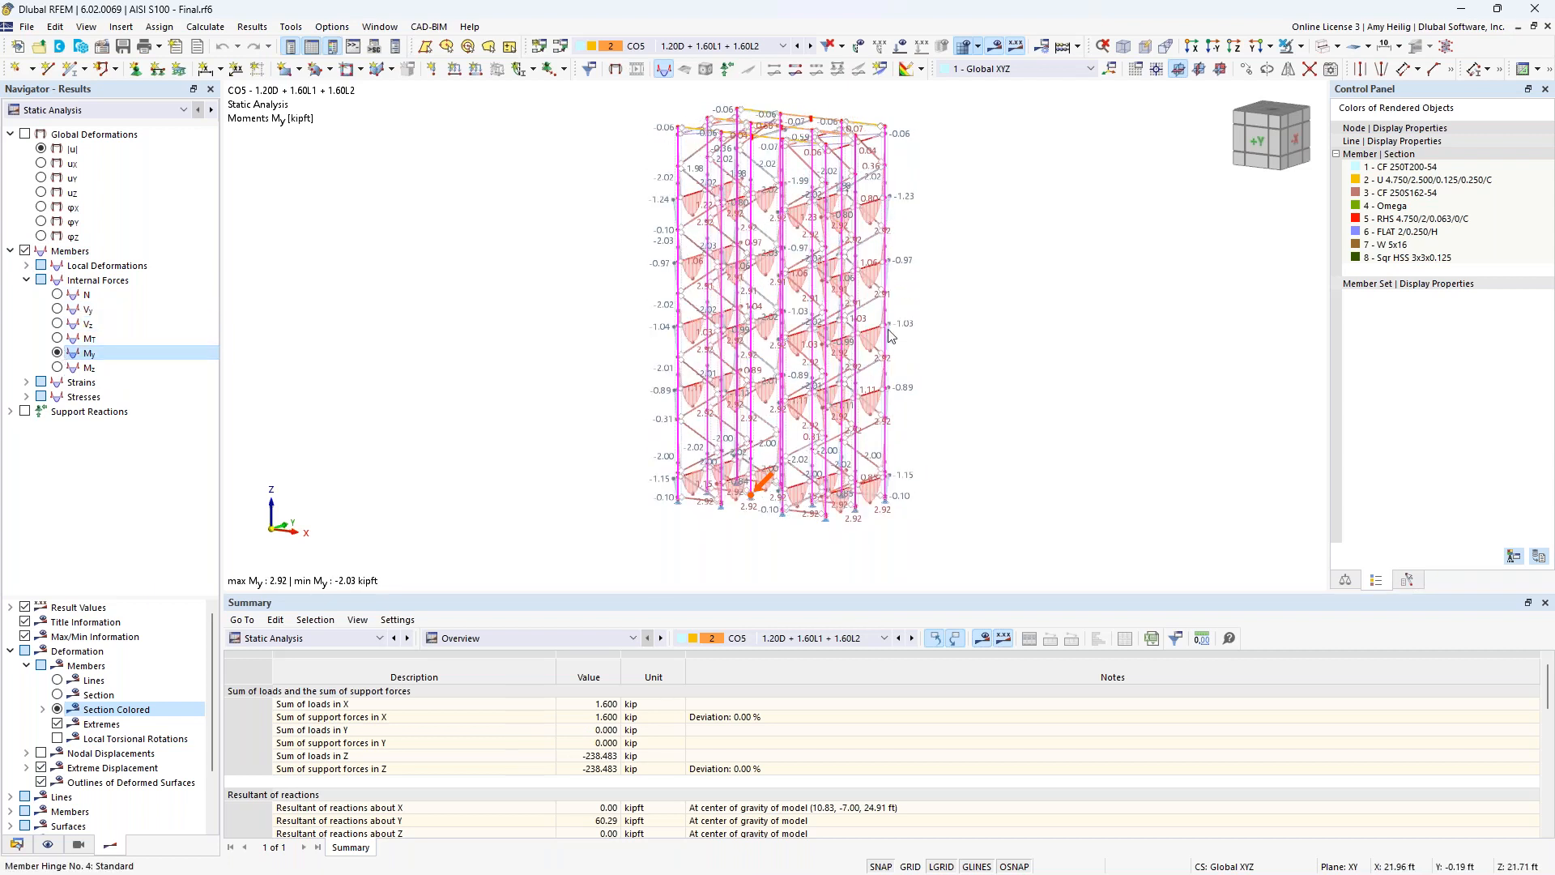
# Open the result diagrams for beam member 313 and add the N and Vz internal force diagrams.
pyautogui.scroll(5, 891, 328)
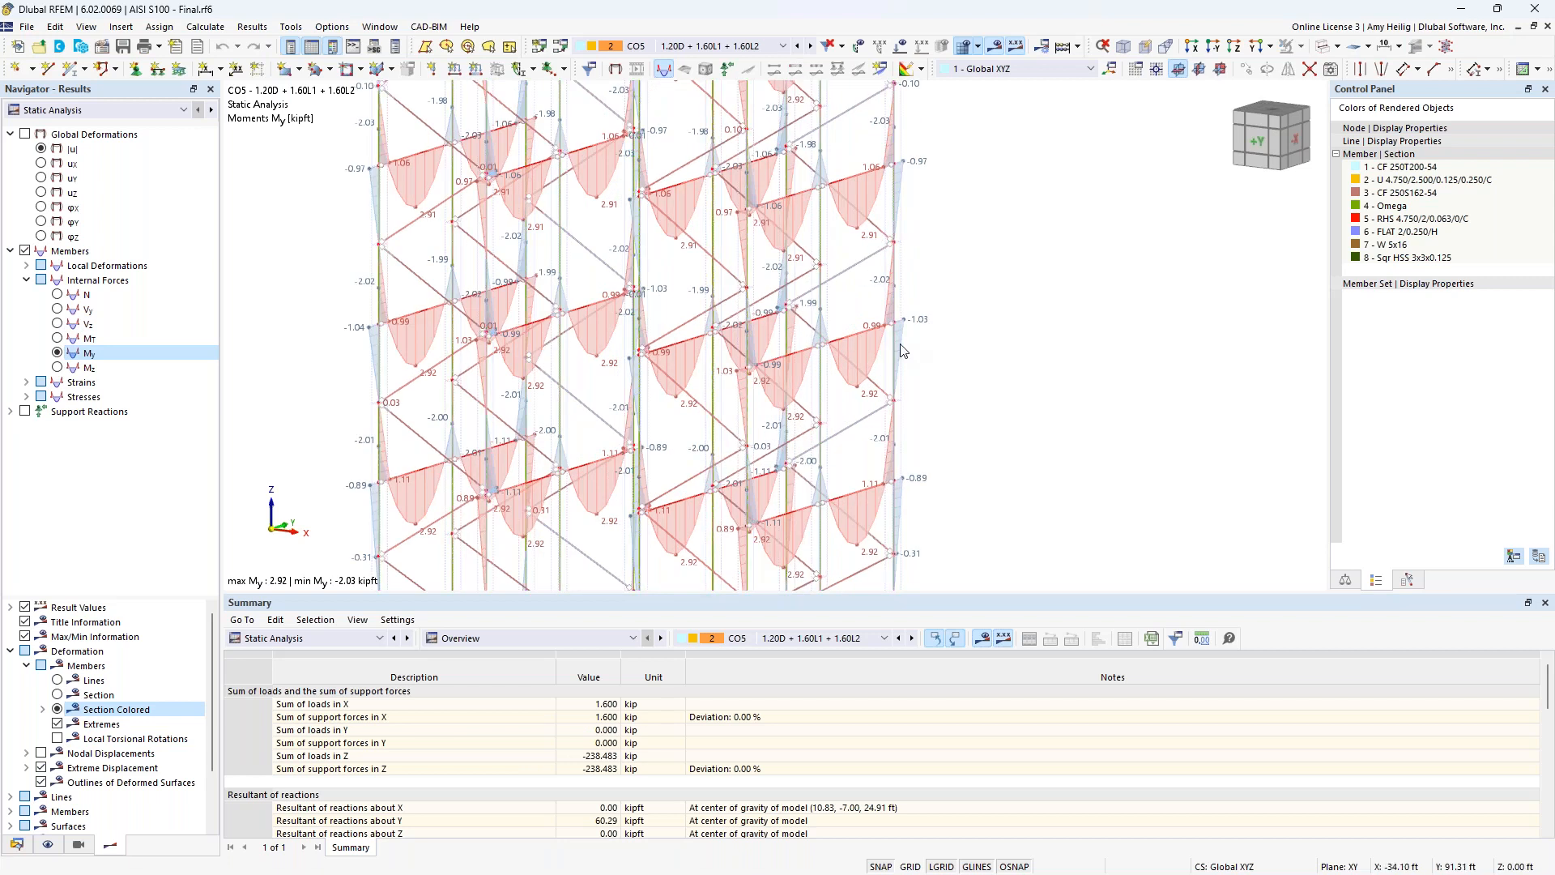
pyautogui.rightClick(863, 333)
pyautogui.moveTo(1206, 387)
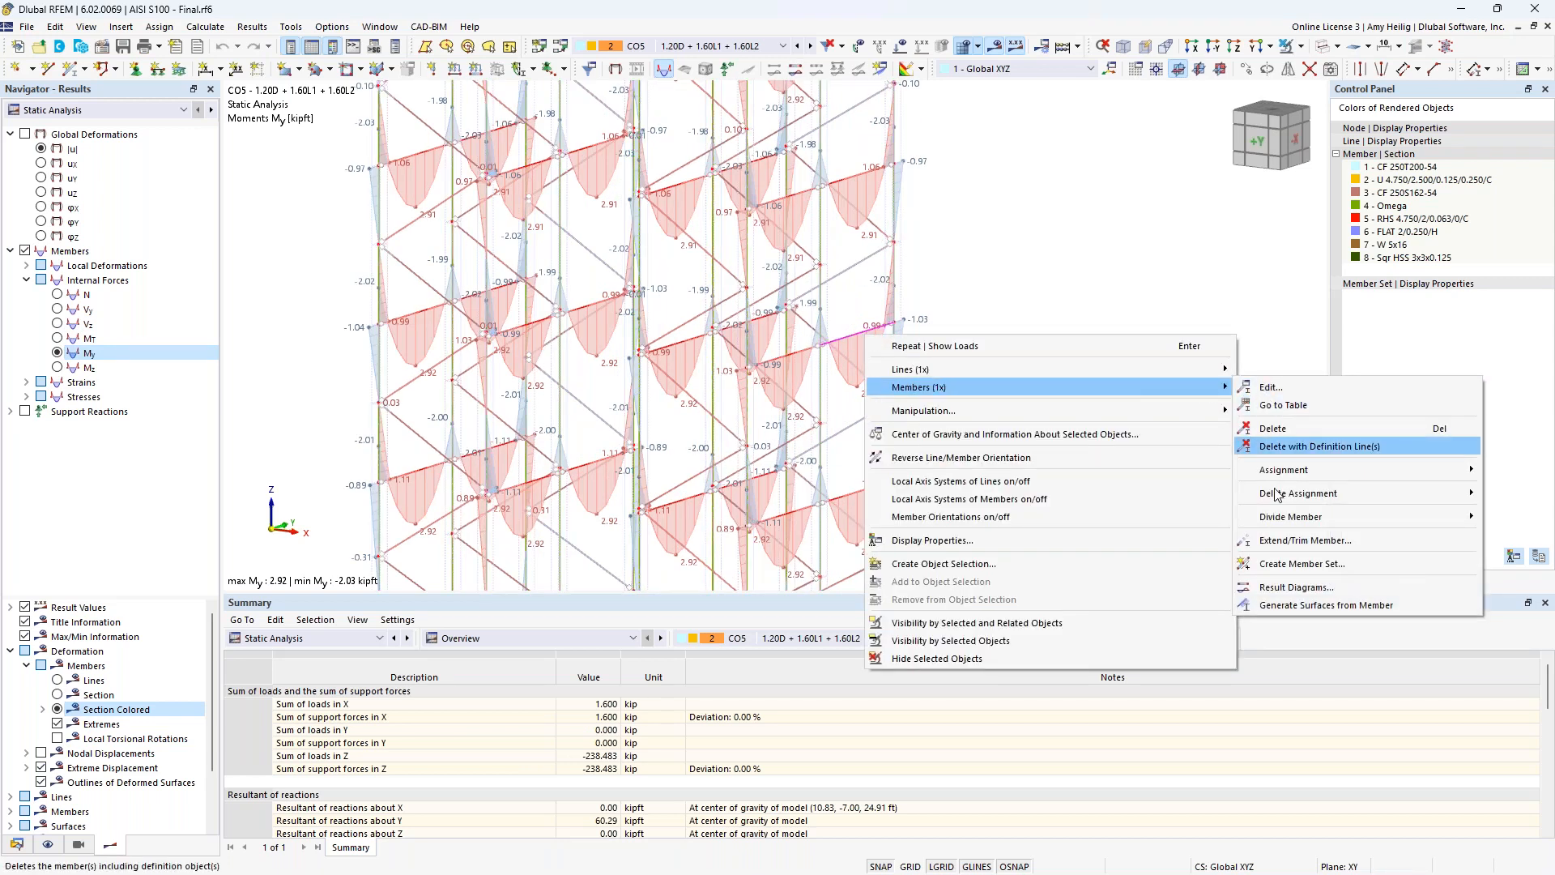
pyautogui.click(1282, 591)
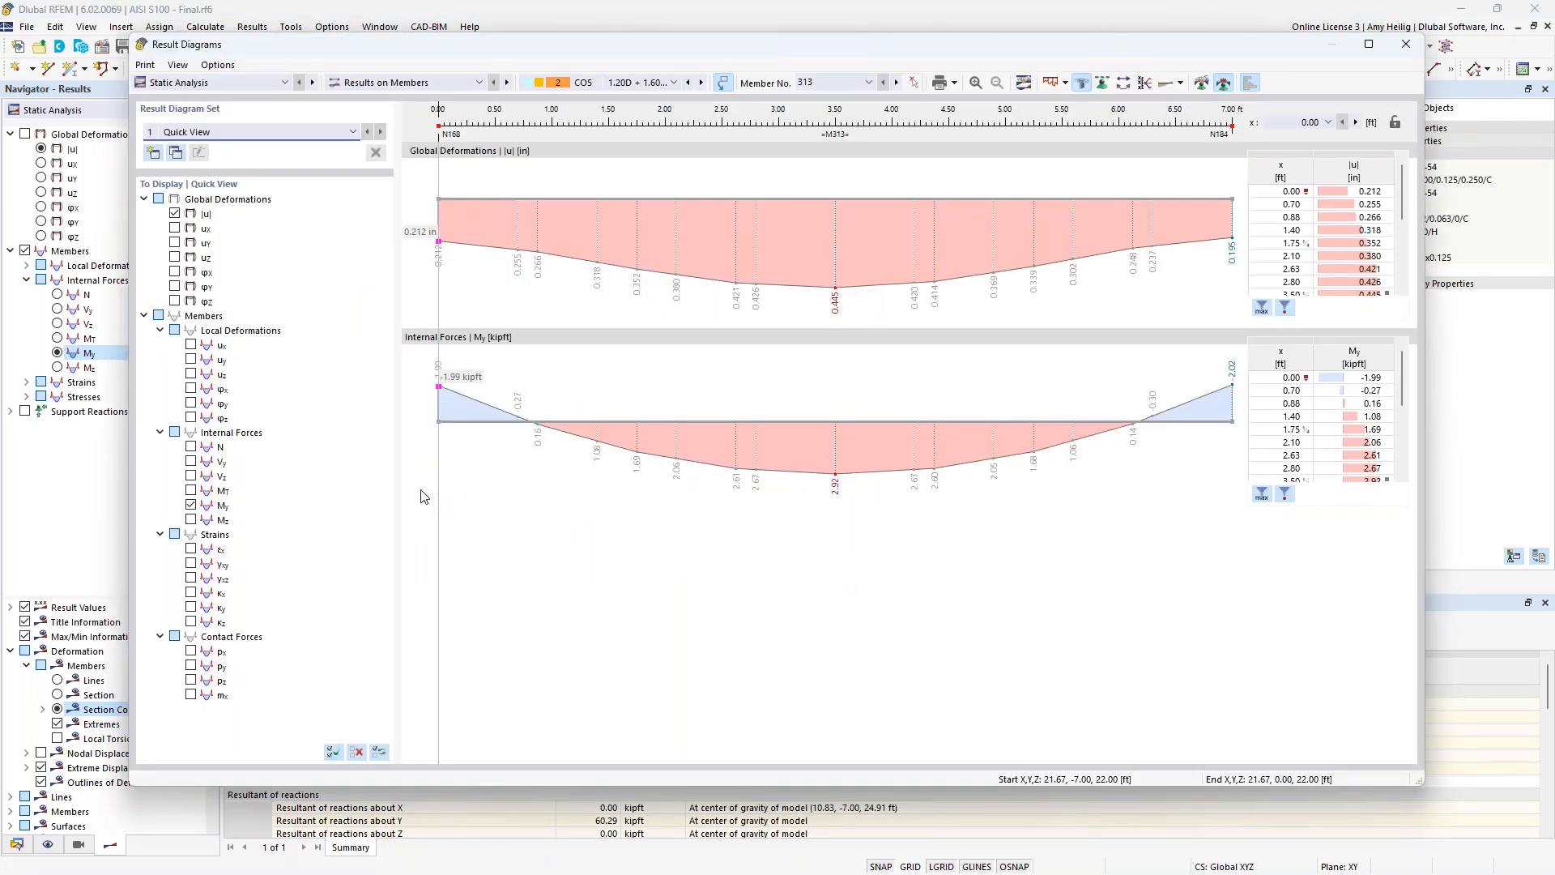
pyautogui.click(191, 446)
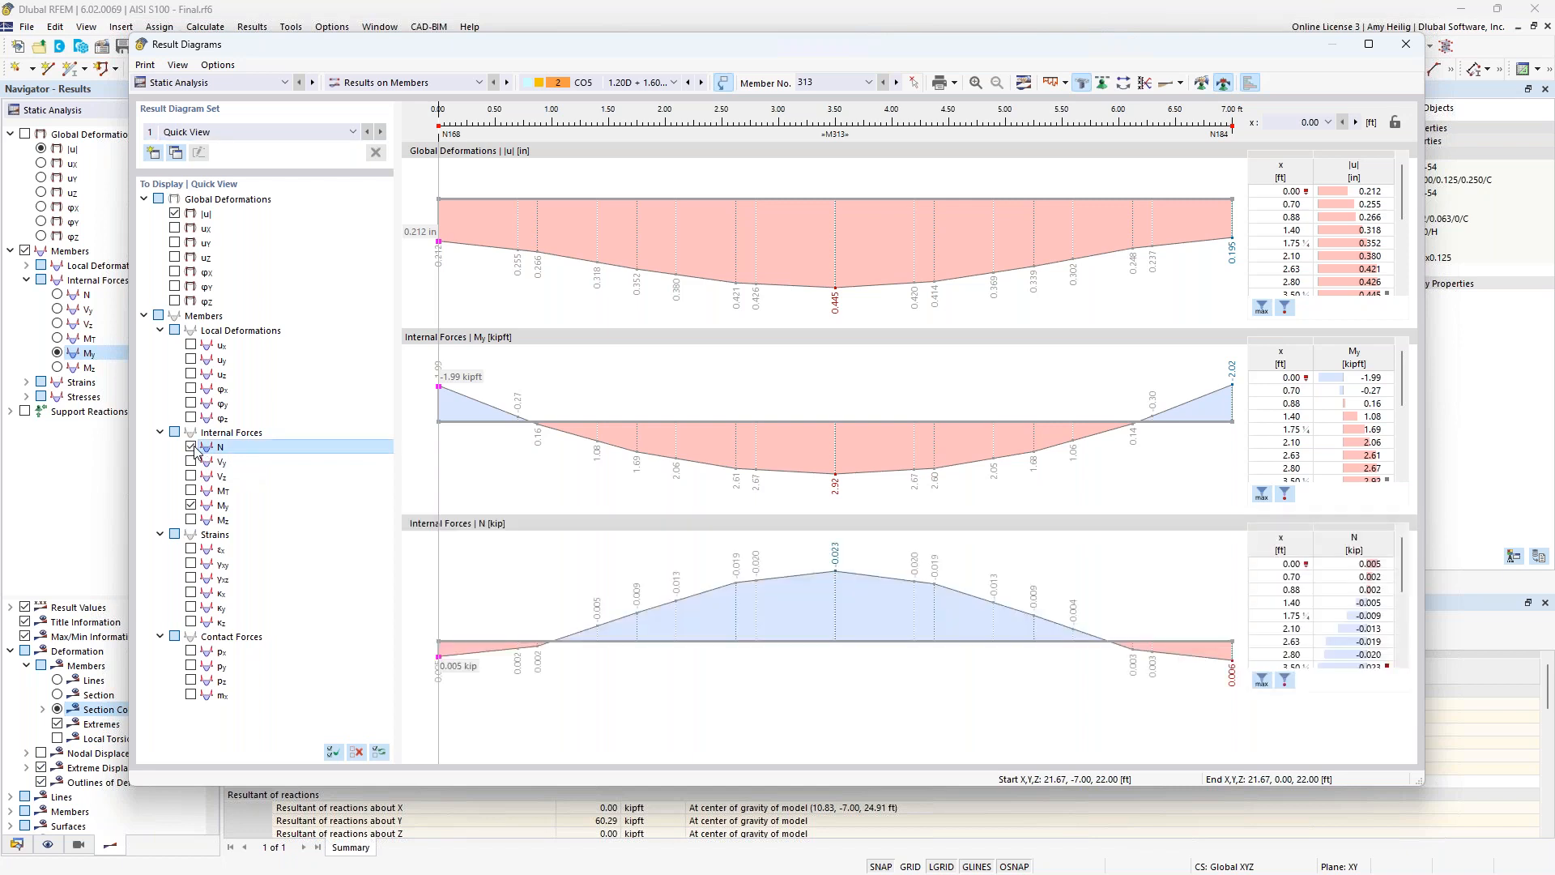
pyautogui.click(191, 475)
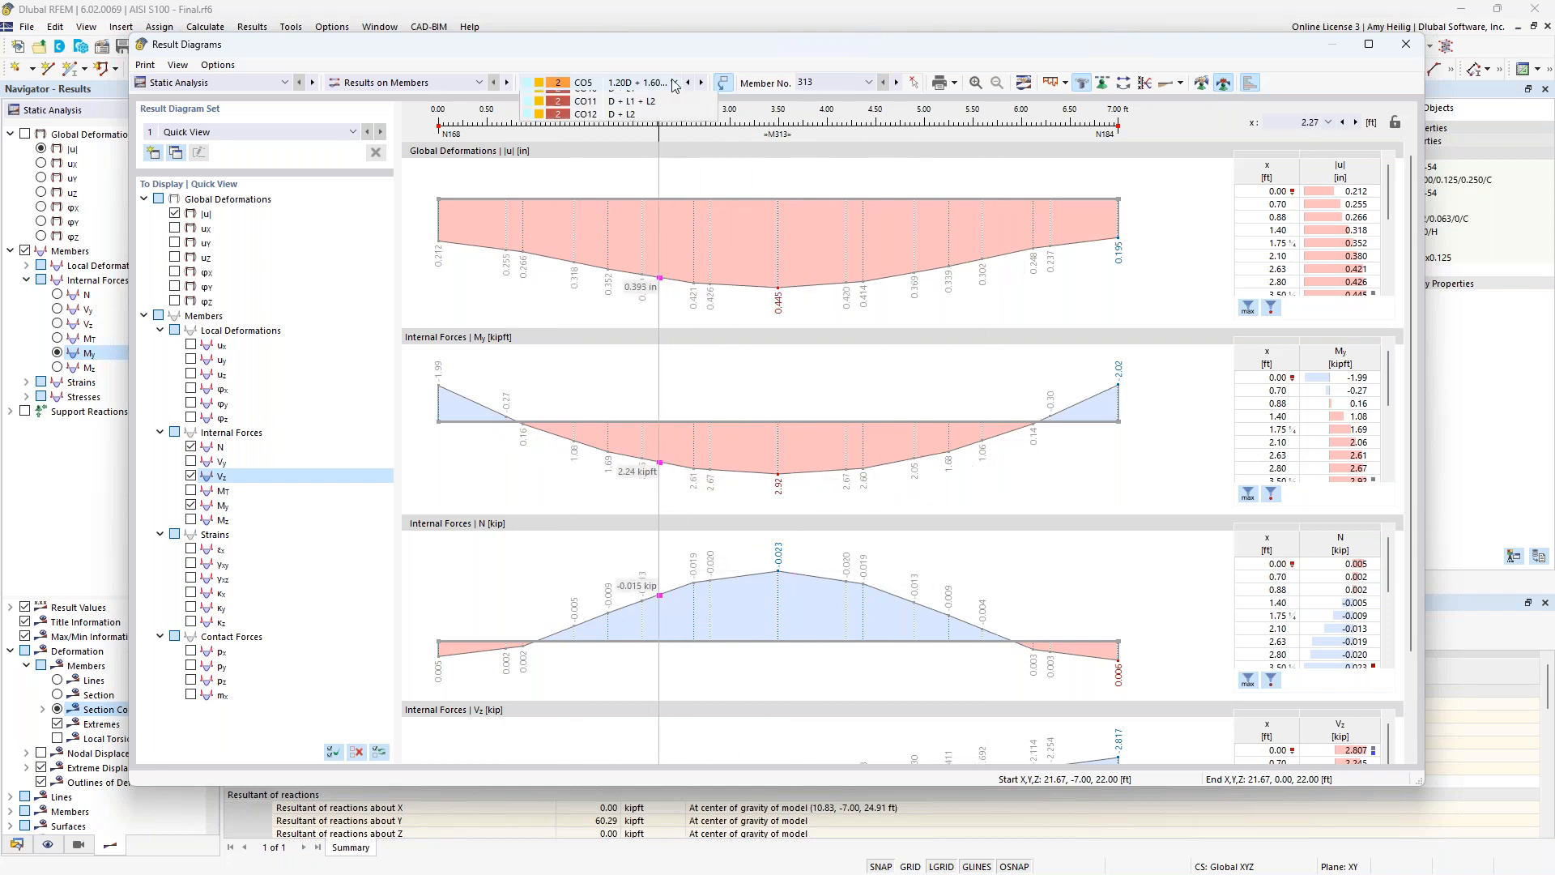
# Switch the beam's result diagrams to load combination CO3, examine them and close the diagrams.
pyautogui.click(640, 82)
pyautogui.click(640, 148)
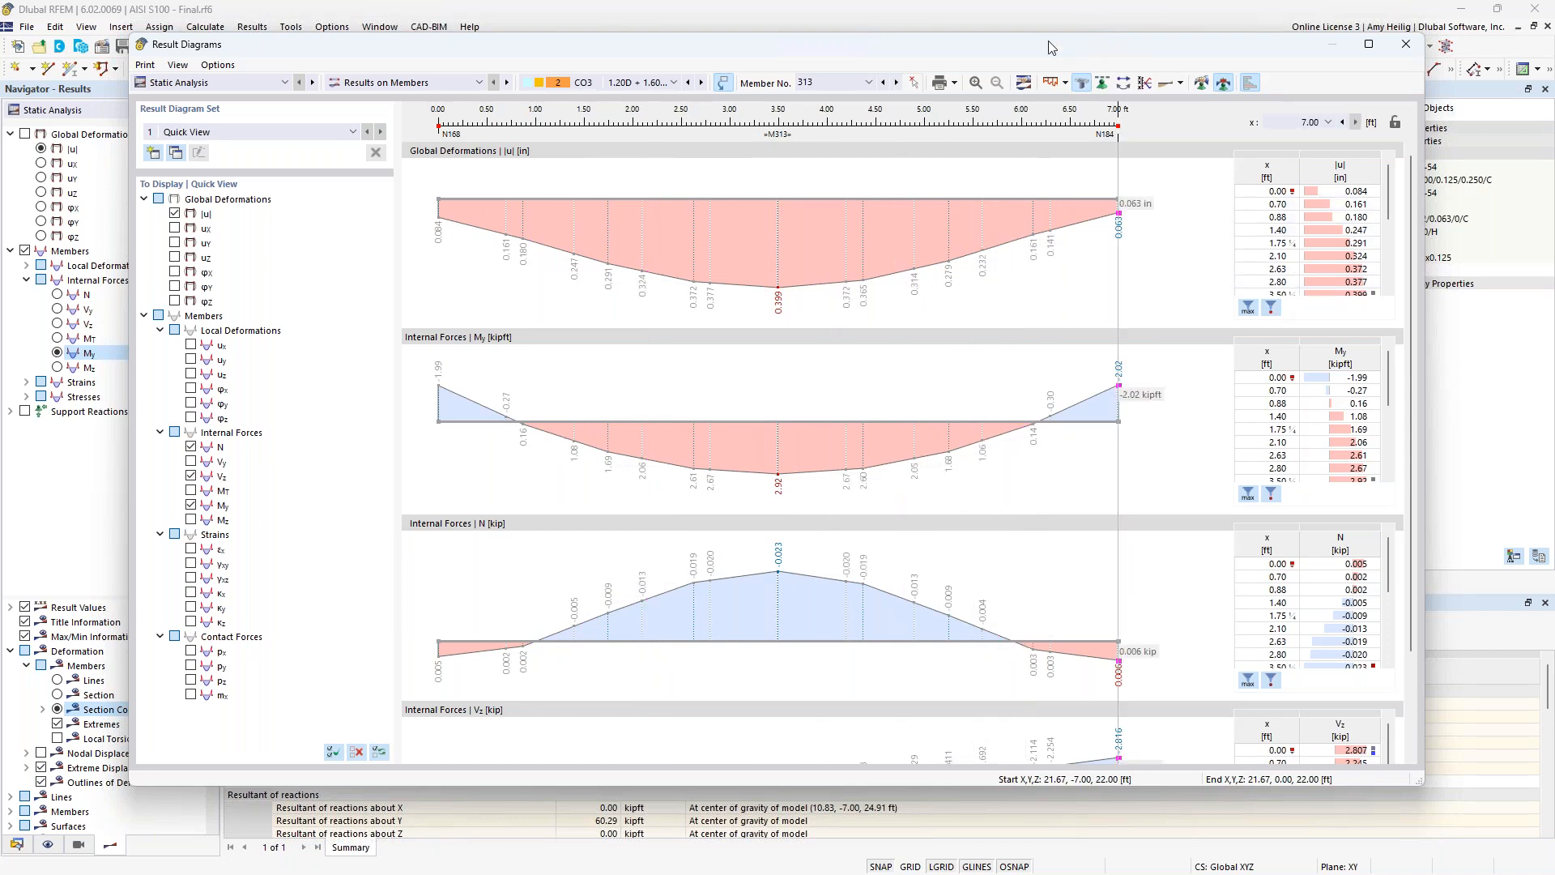
pyautogui.moveTo(981, 47); pyautogui.dragTo(953, 93)
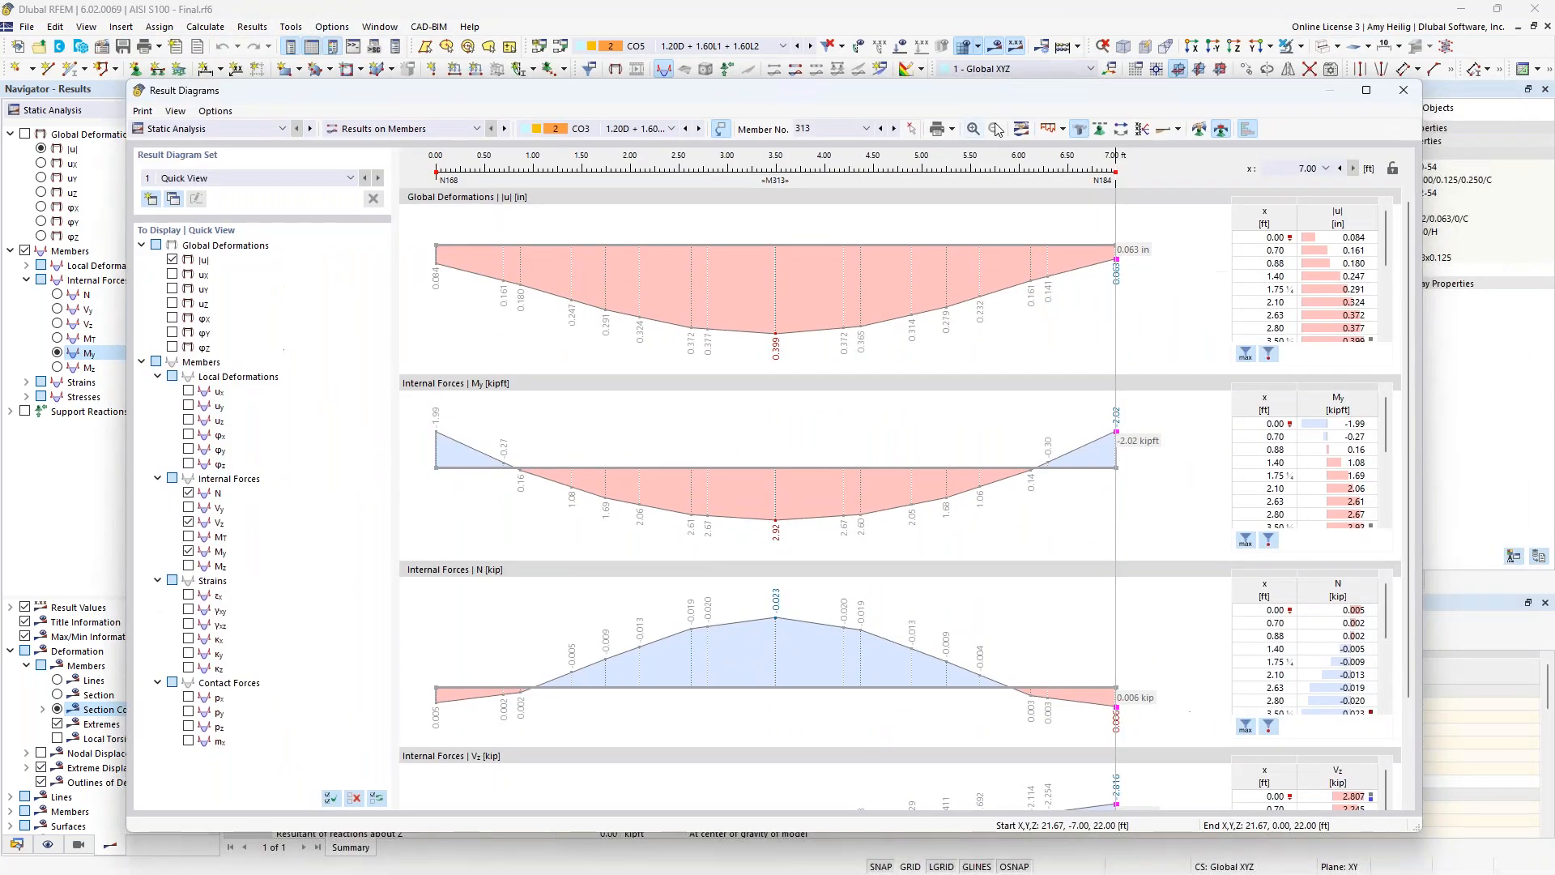
pyautogui.click(1403, 90)
# Show the results by member in an enlarged table, examine the internal forces of the Omega members and shrink the table again.
pyautogui.scroll(-5, 980, 364)
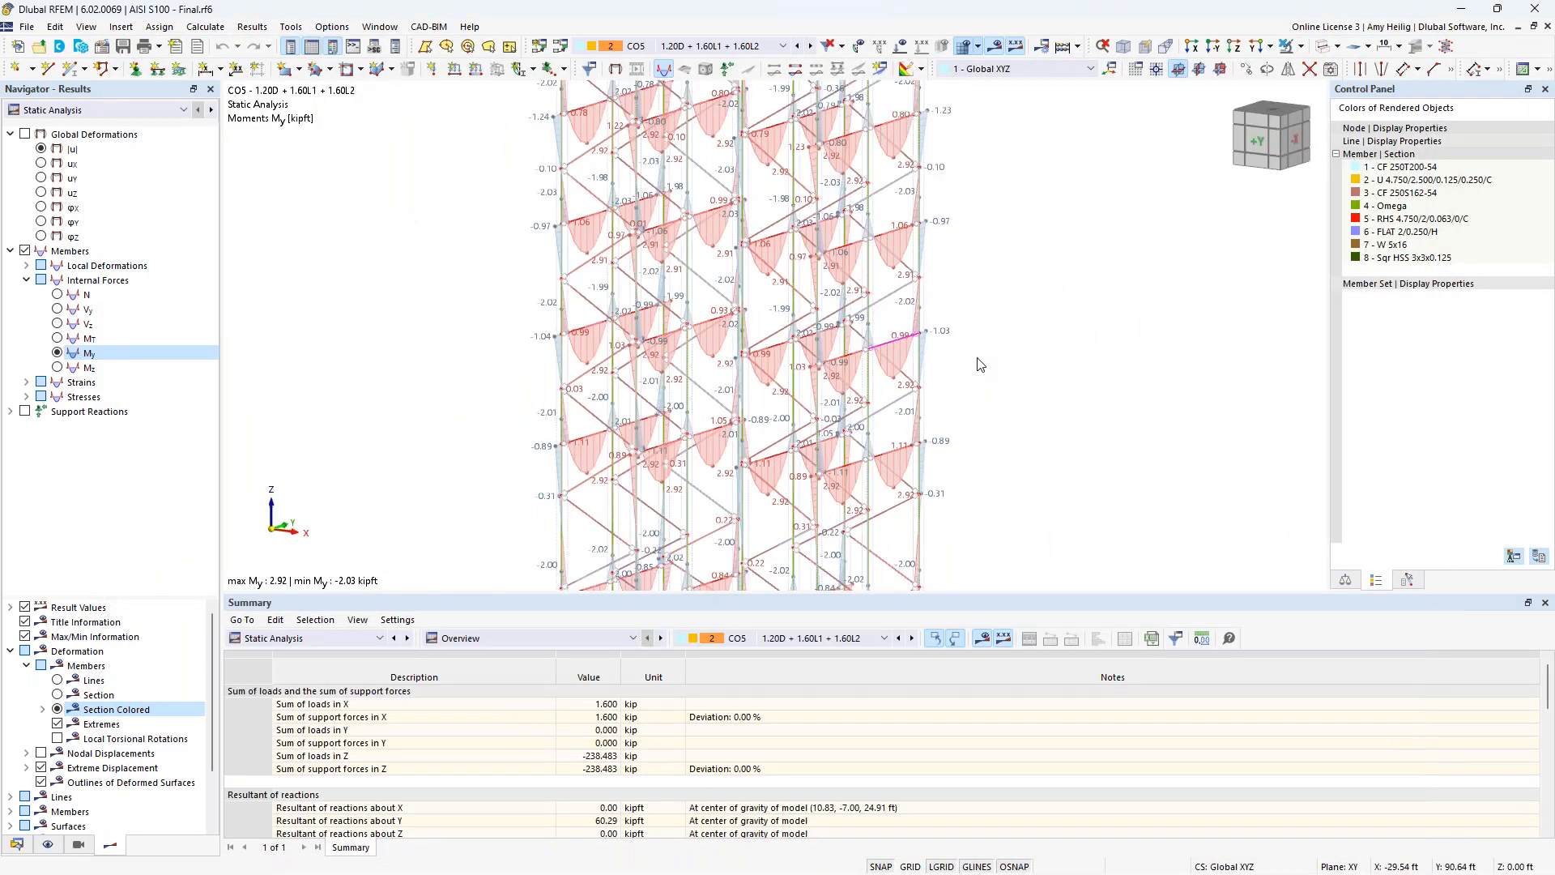
pyautogui.moveTo(998, 407); pyautogui.dragTo(892, 370, button='middle')
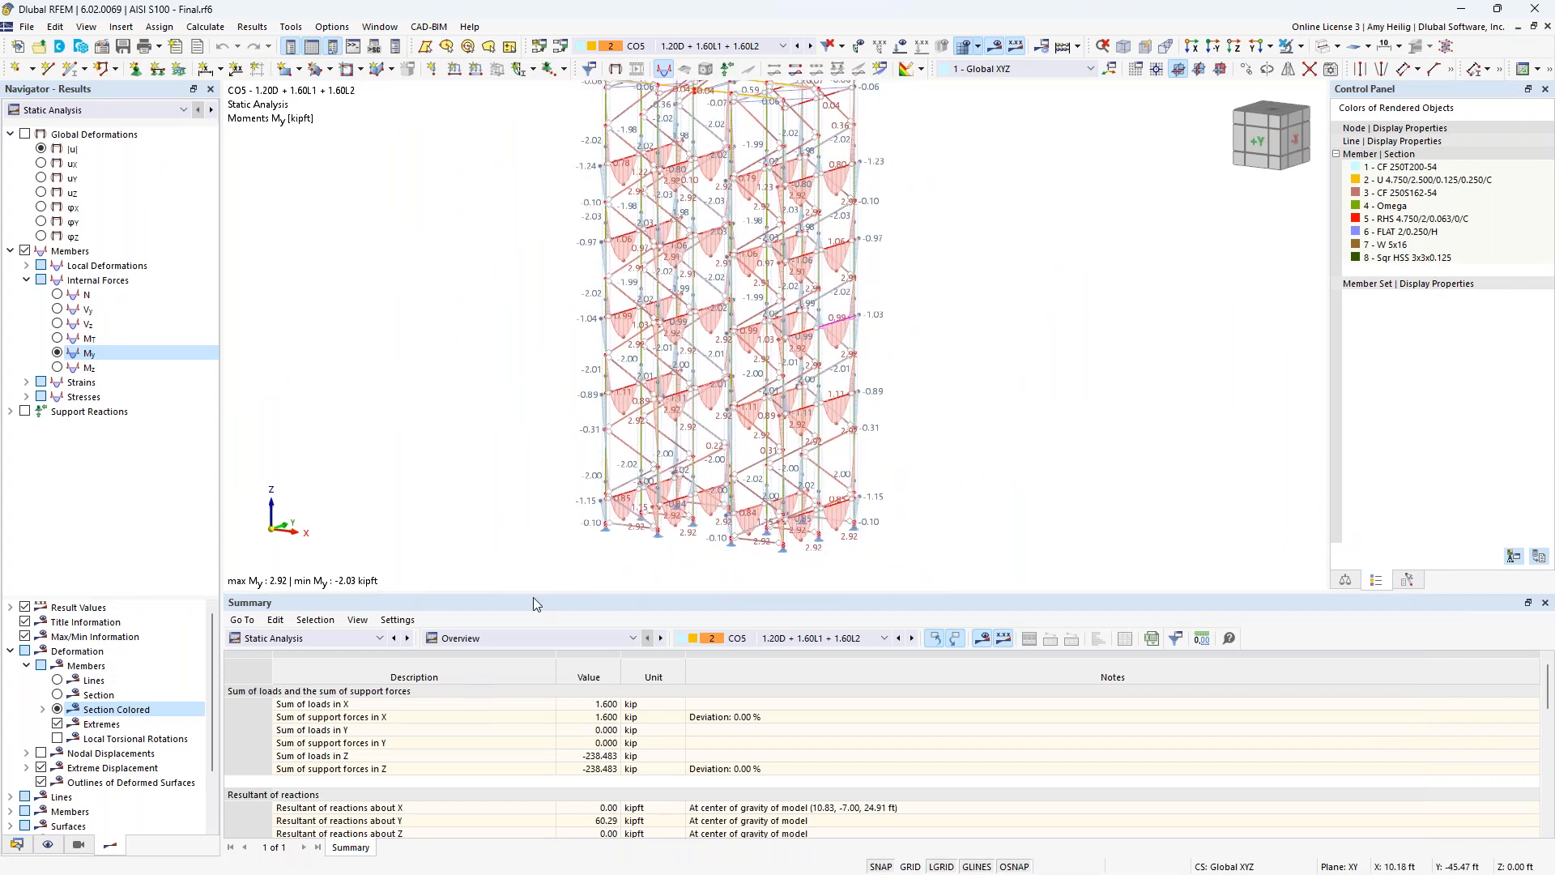
pyautogui.moveTo(532, 595); pyautogui.dragTo(525, 499)
pyautogui.click(518, 544)
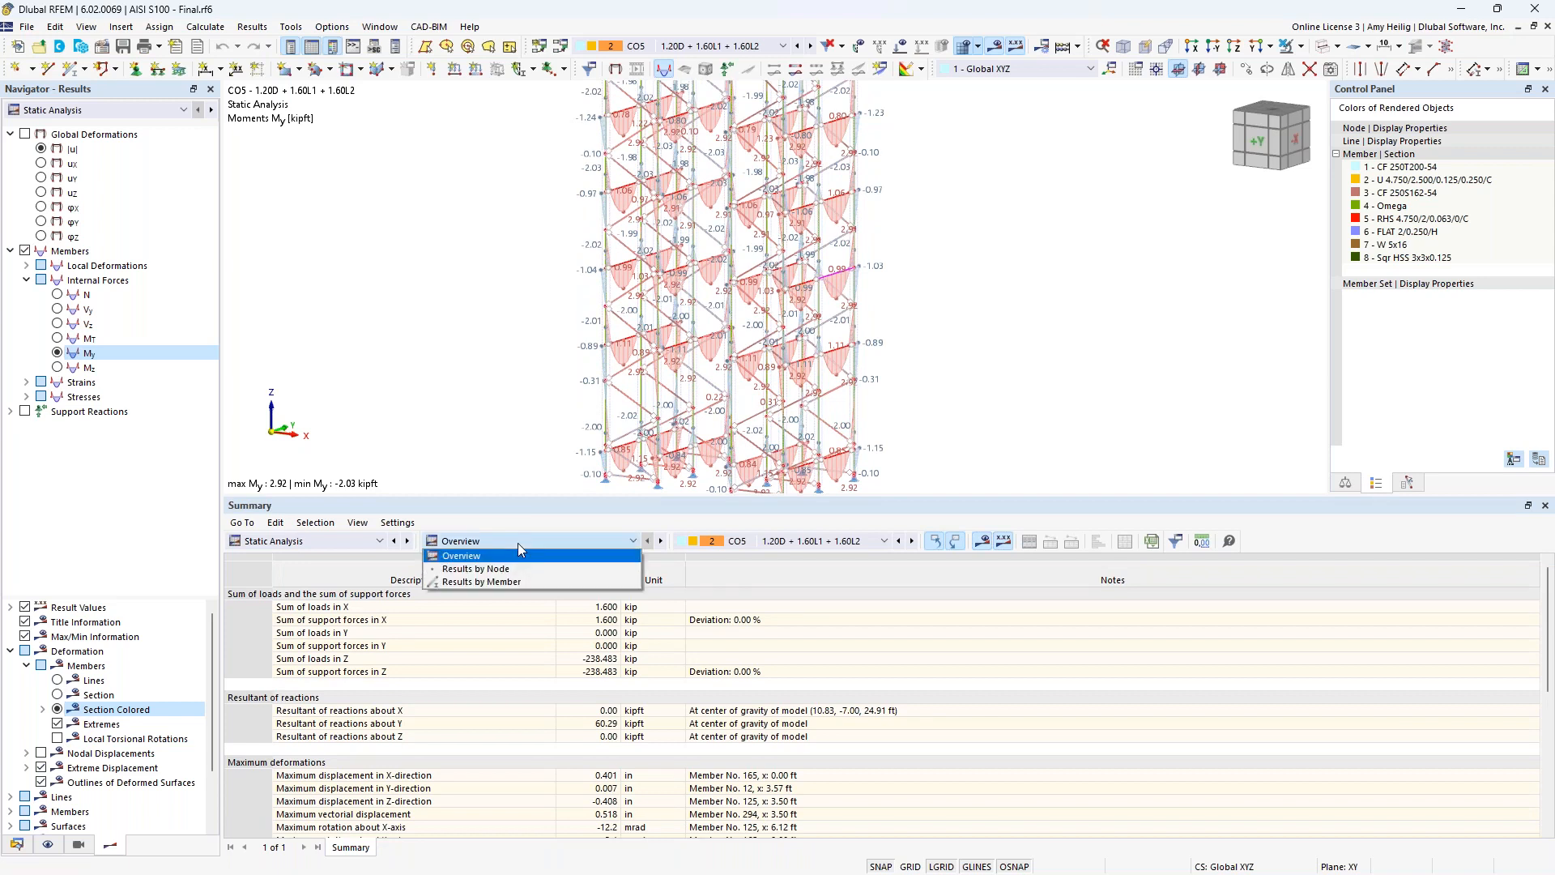
pyautogui.click(518, 579)
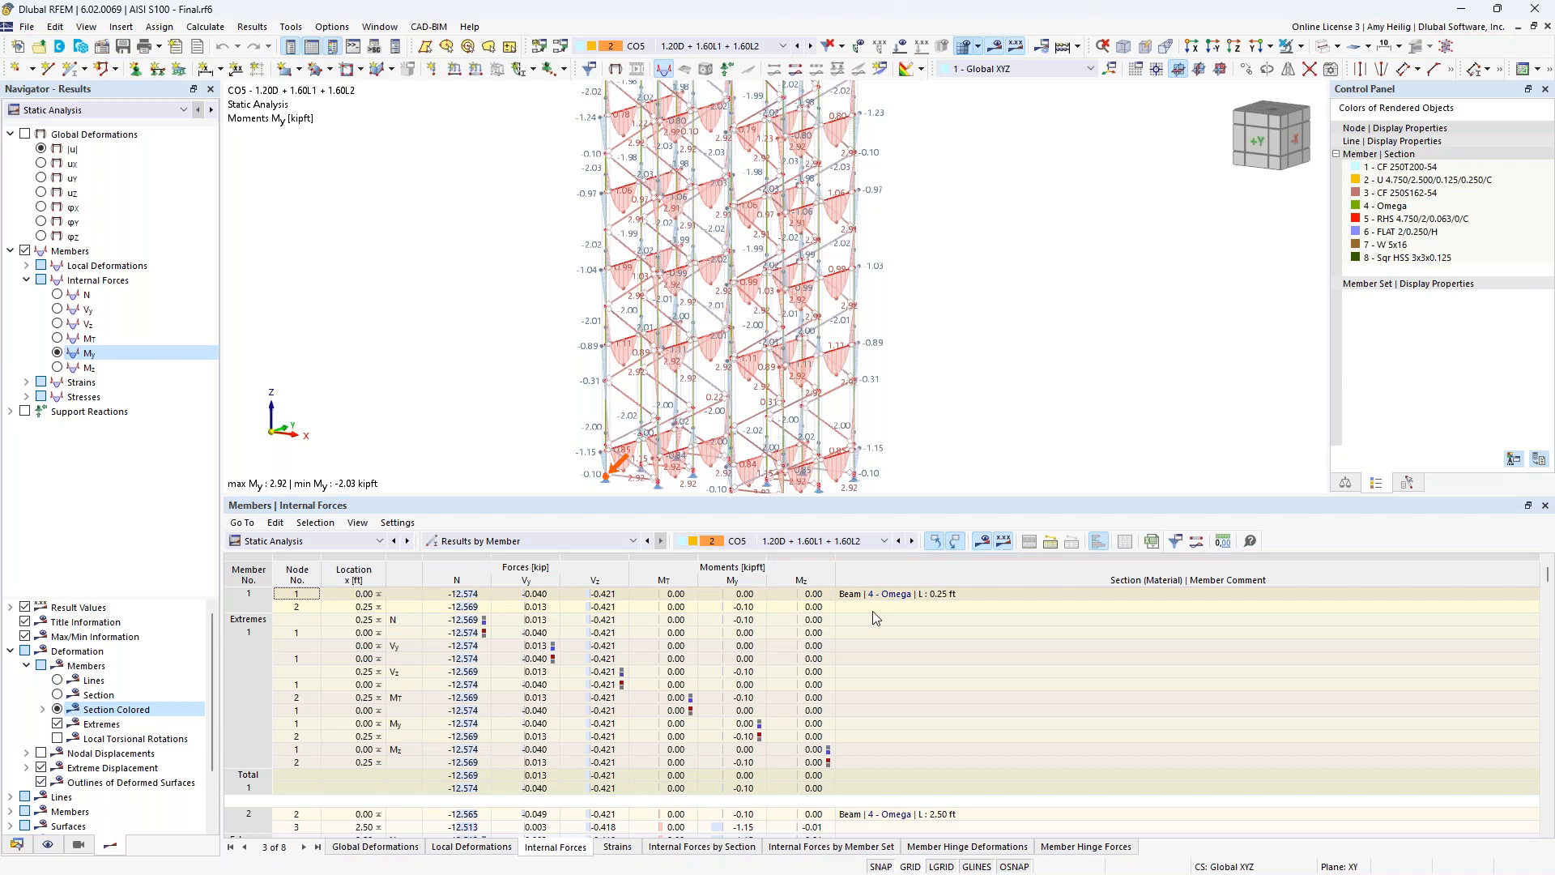
pyautogui.scroll(-5, 868, 639)
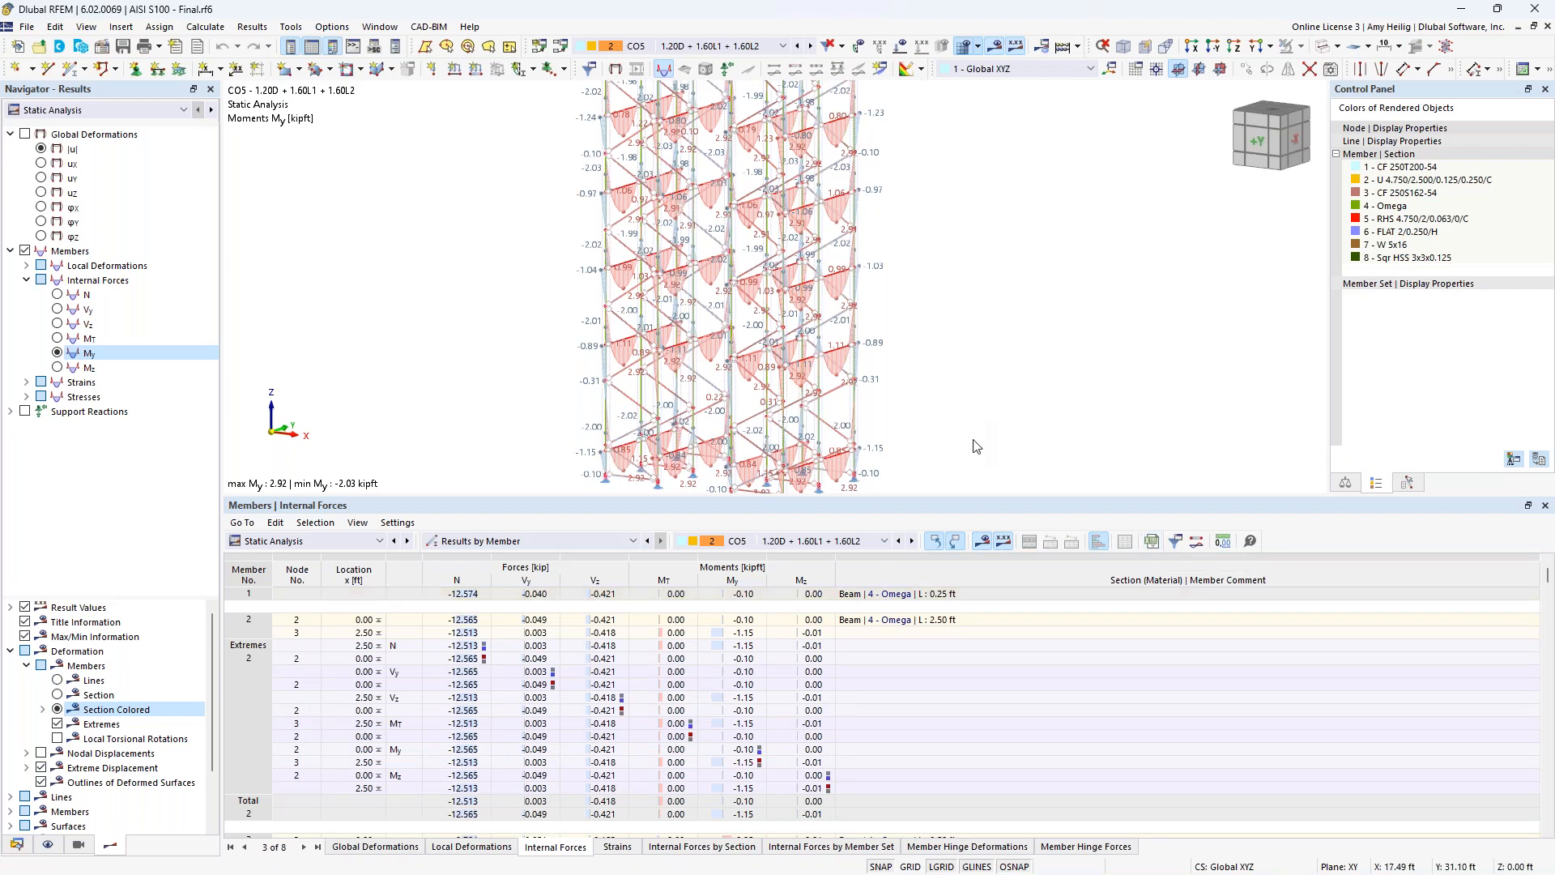
pyautogui.moveTo(962, 496); pyautogui.dragTo(964, 613)
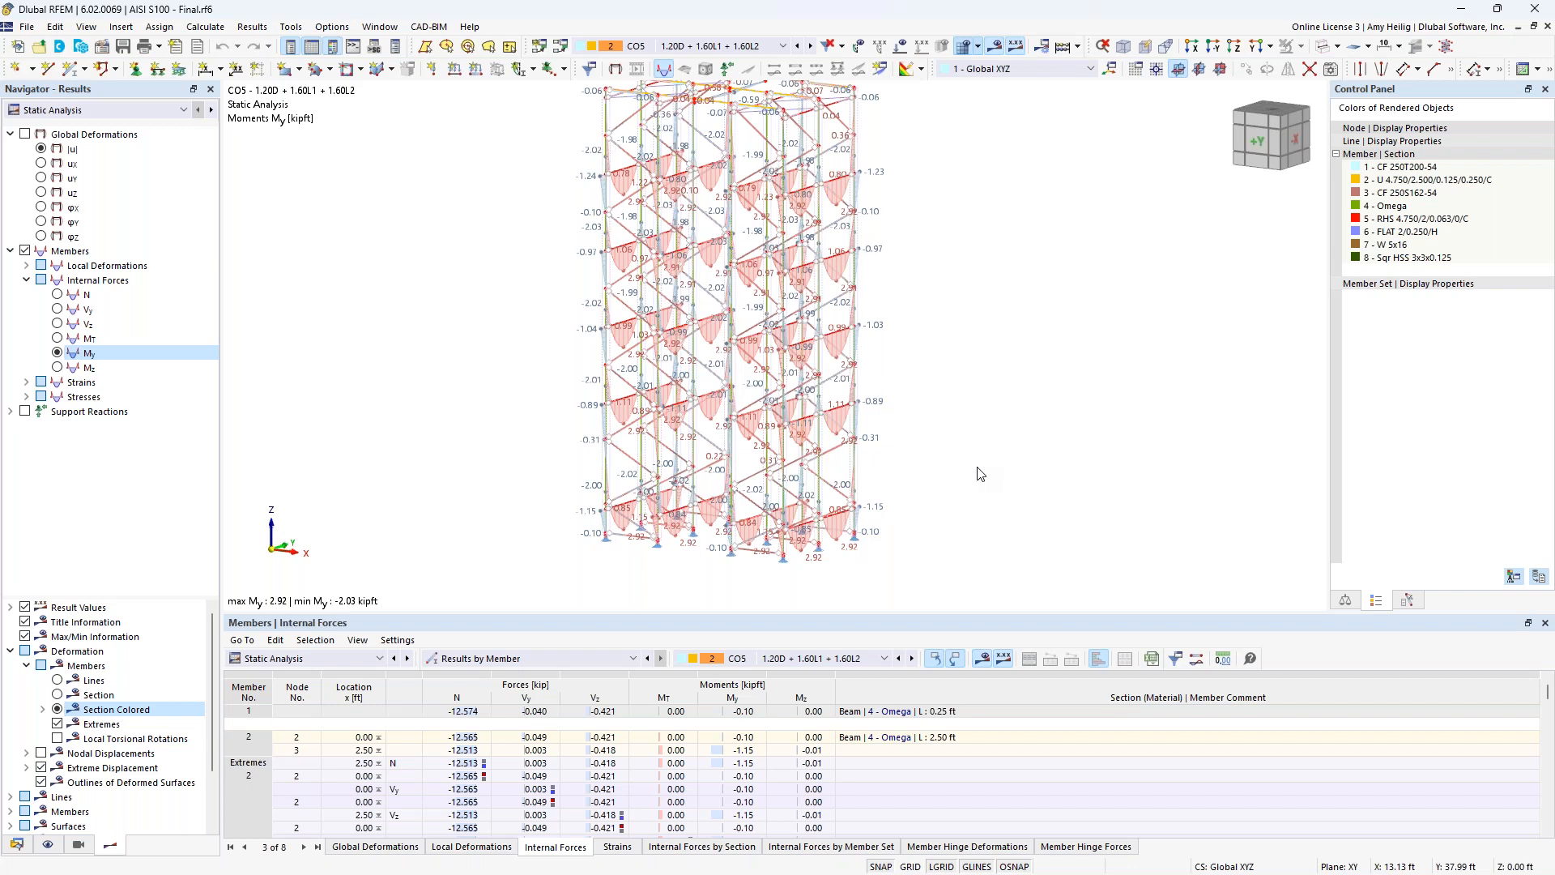
# Switch to the PowerPoint slide show at the Web Crippling Design slide.
pyautogui.press('super+Tab')
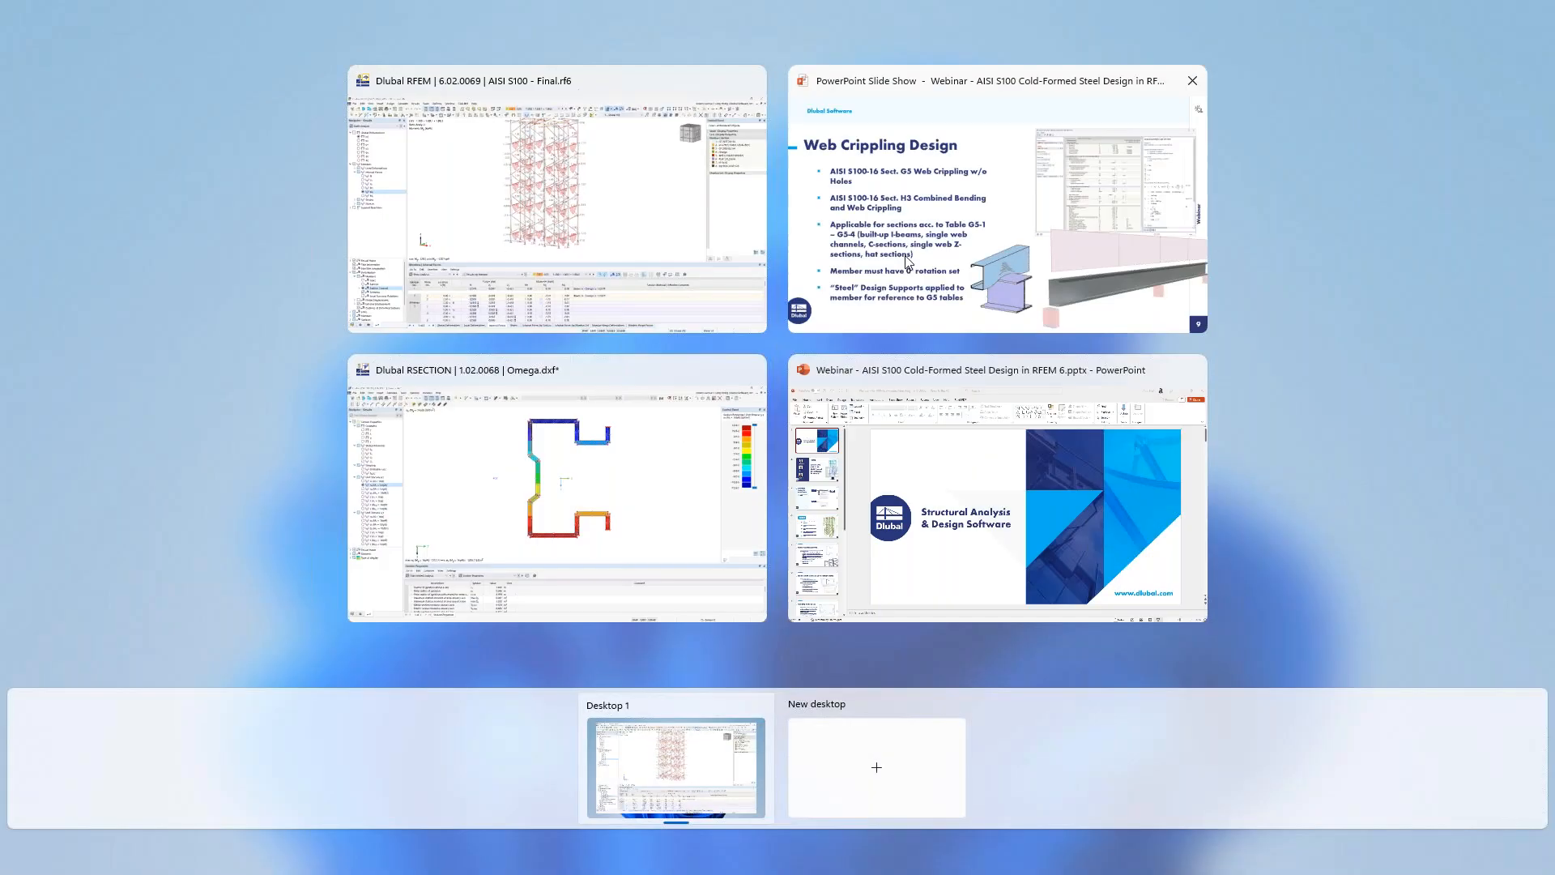
pyautogui.click(908, 262)
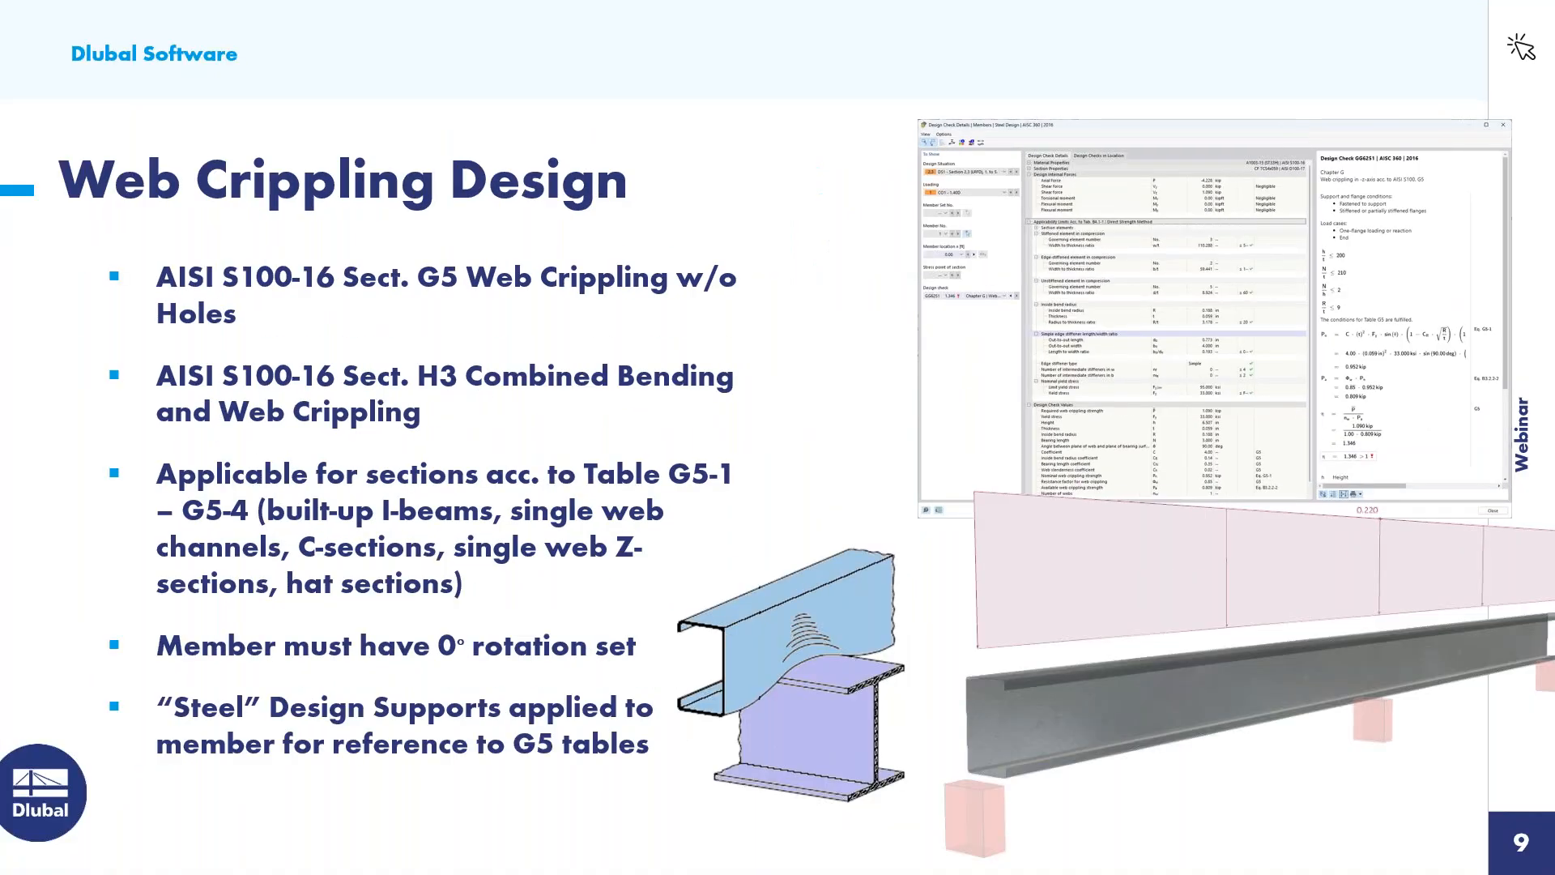
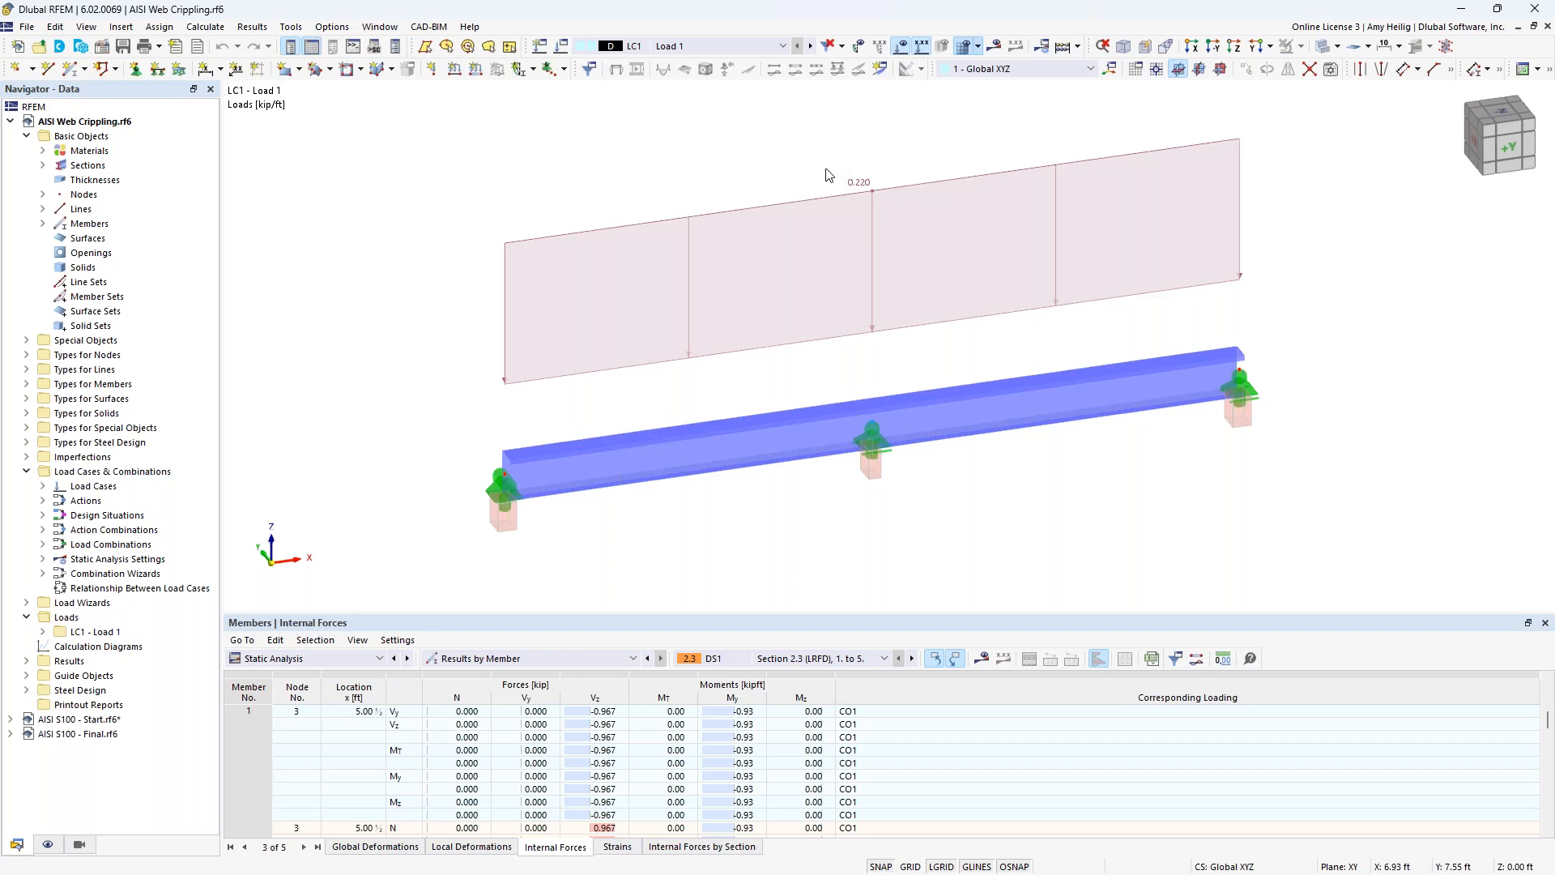
# Open the design supports of beam member 1 and examine the End Support's type options and support width.
pyautogui.doubleClick(768, 450)
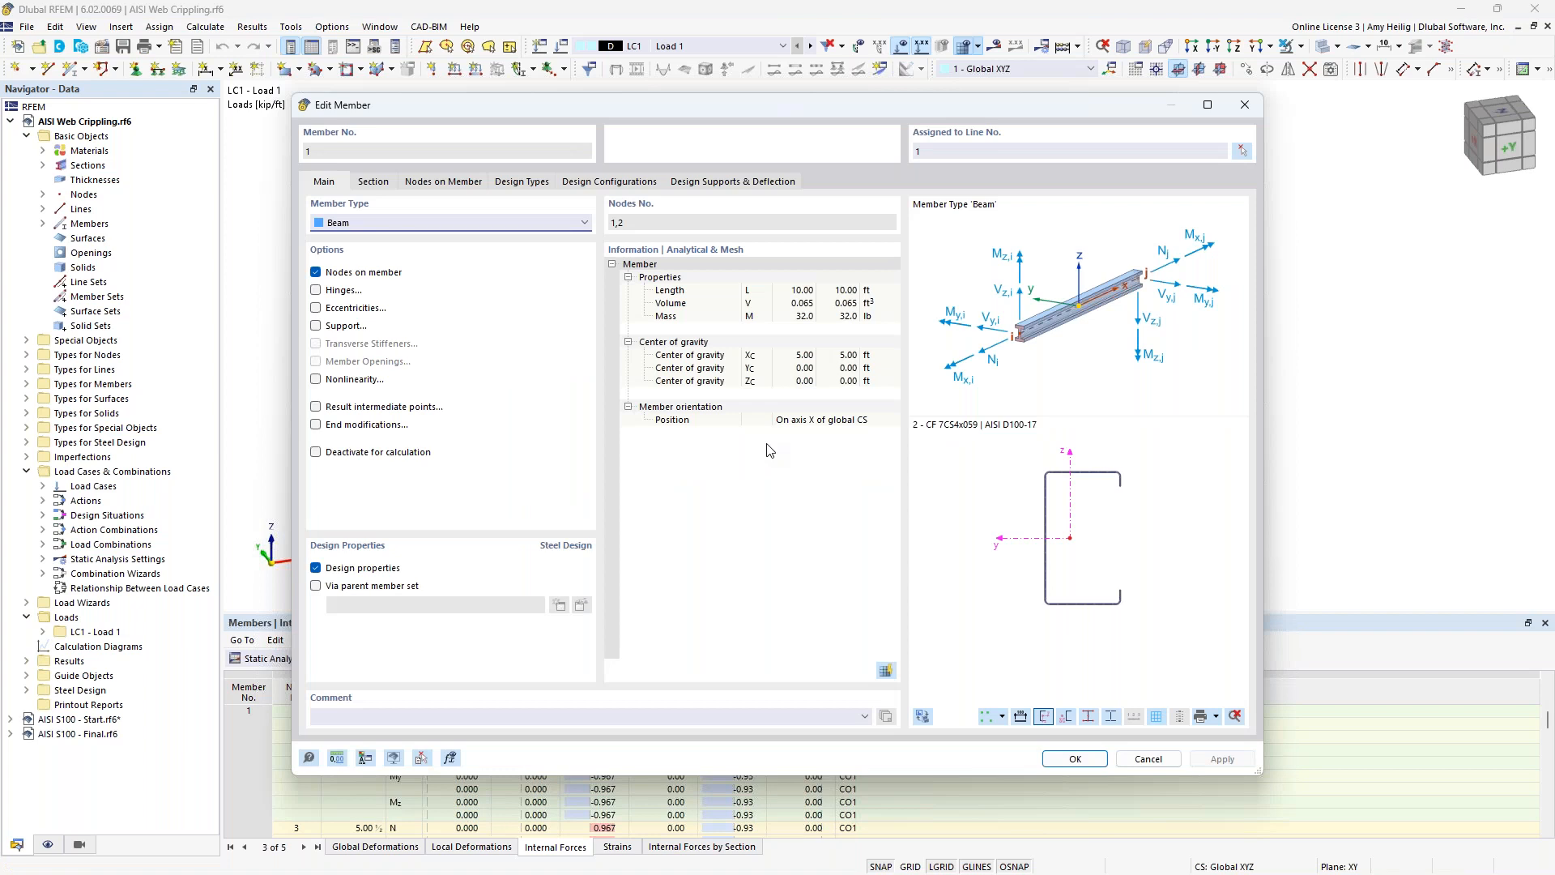
pyautogui.click(723, 185)
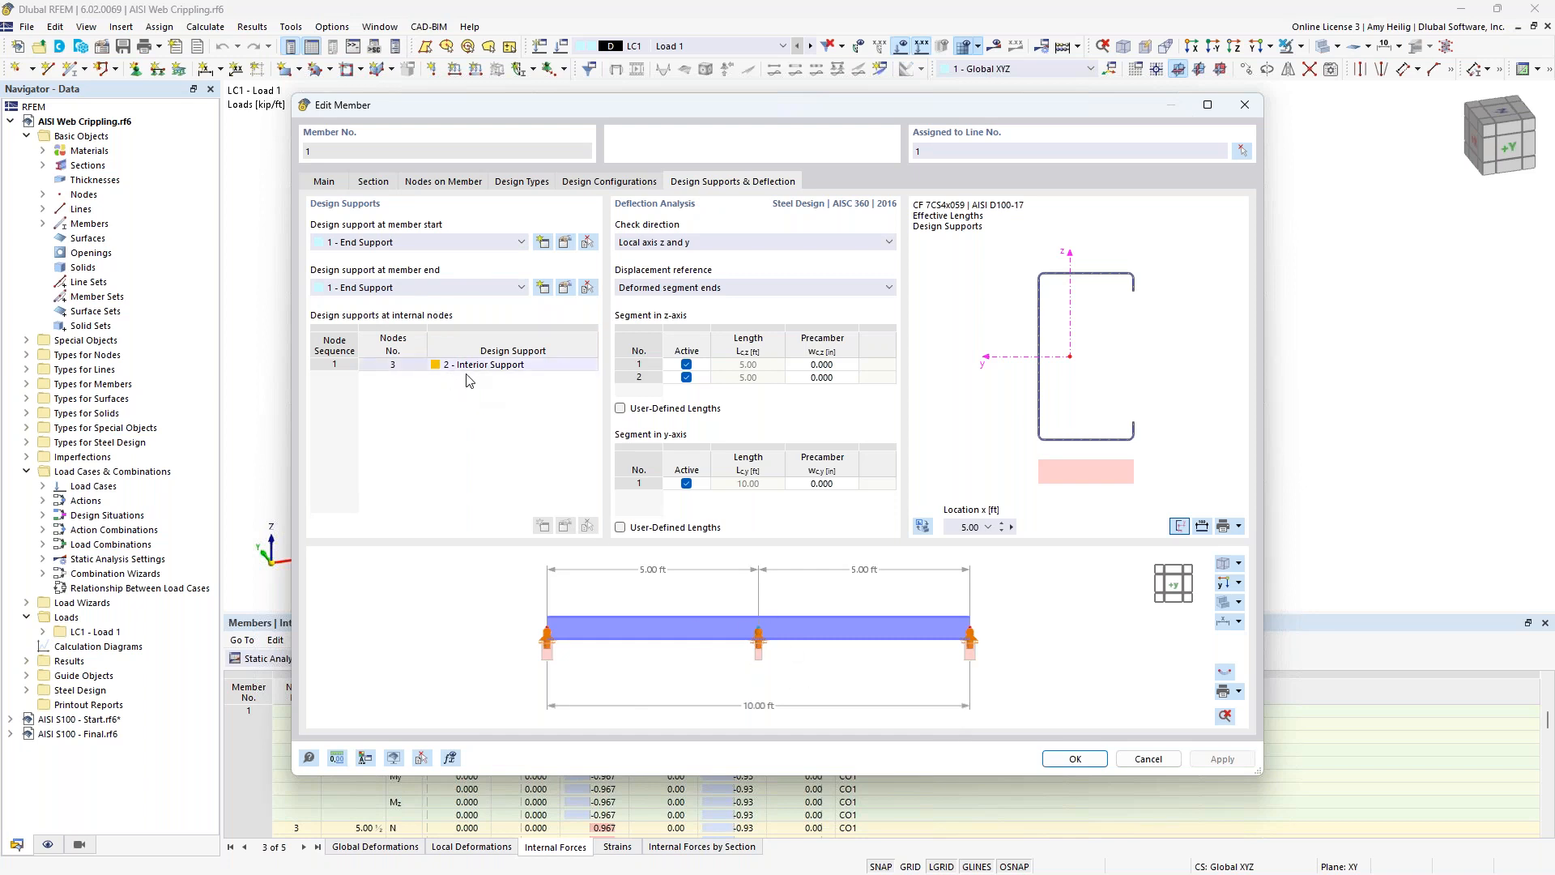
pyautogui.click(565, 243)
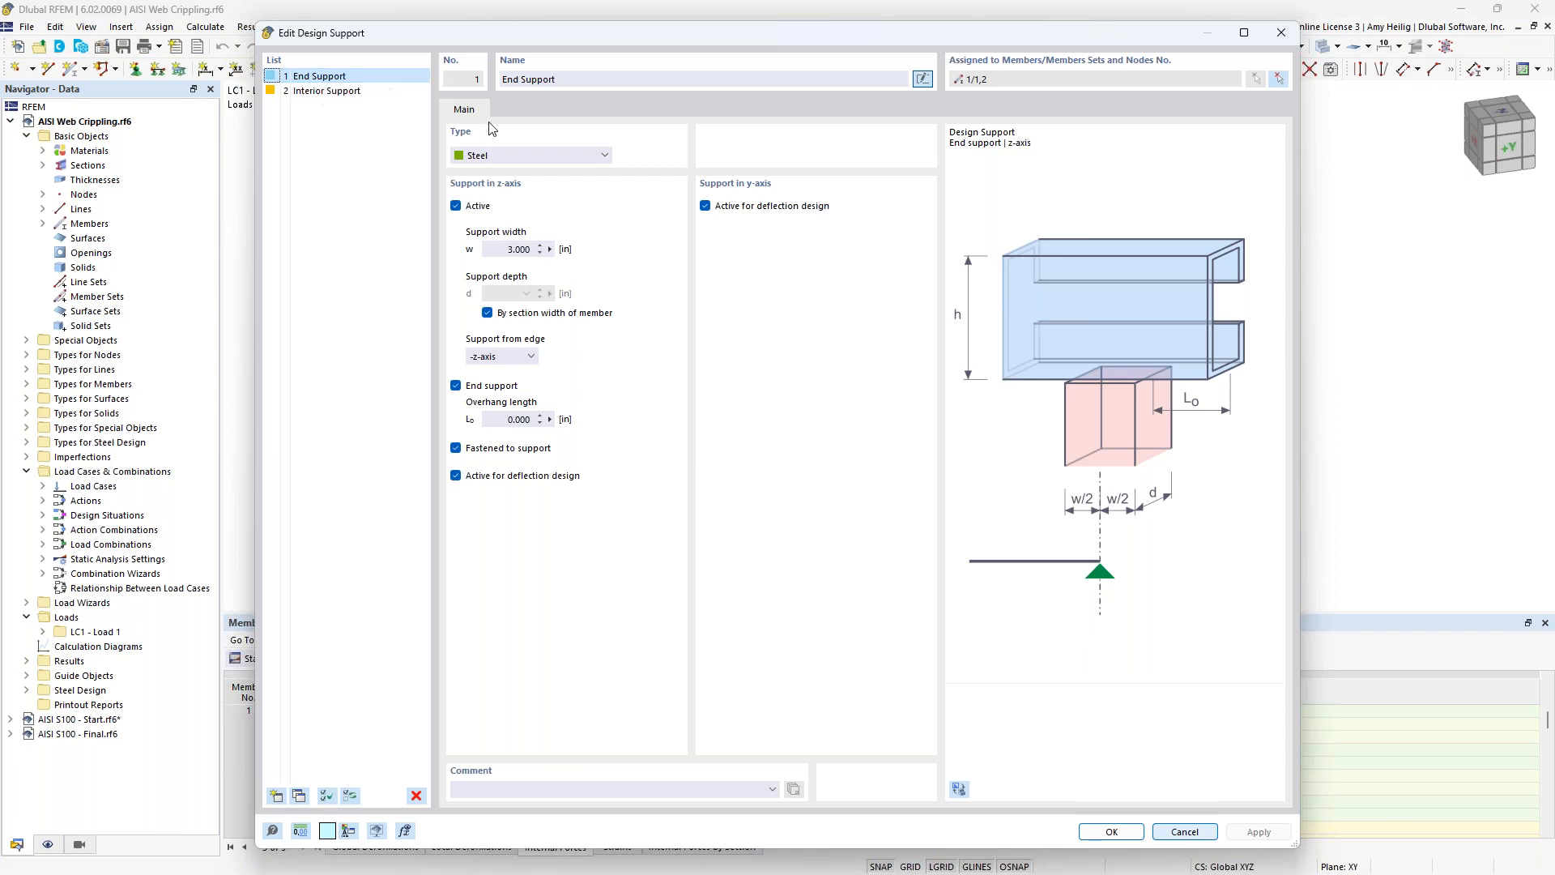
pyautogui.click(565, 156)
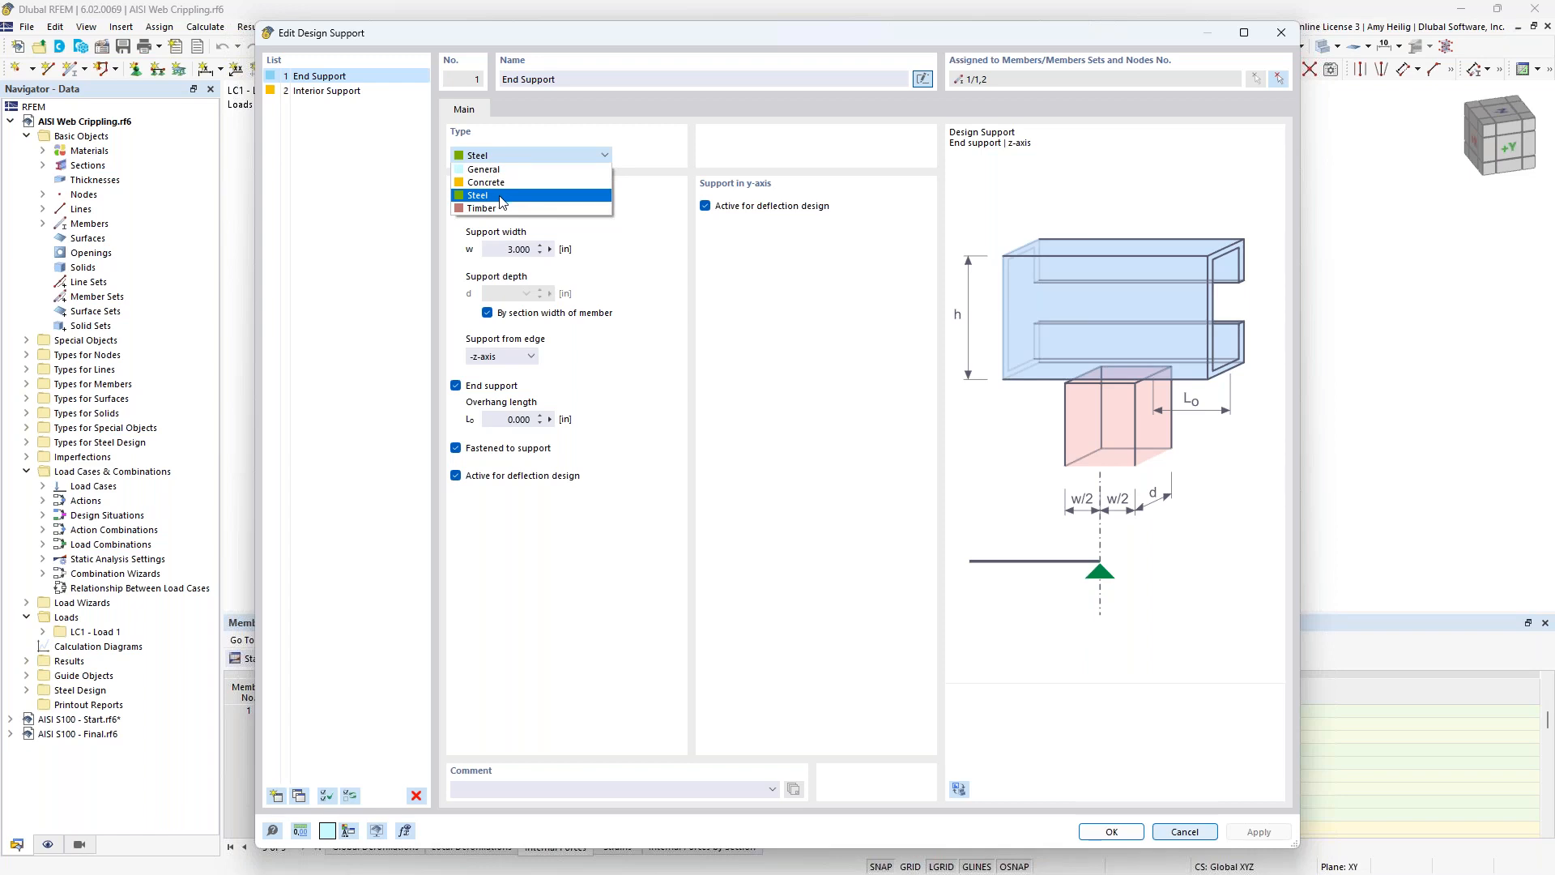
pyautogui.click(652, 267)
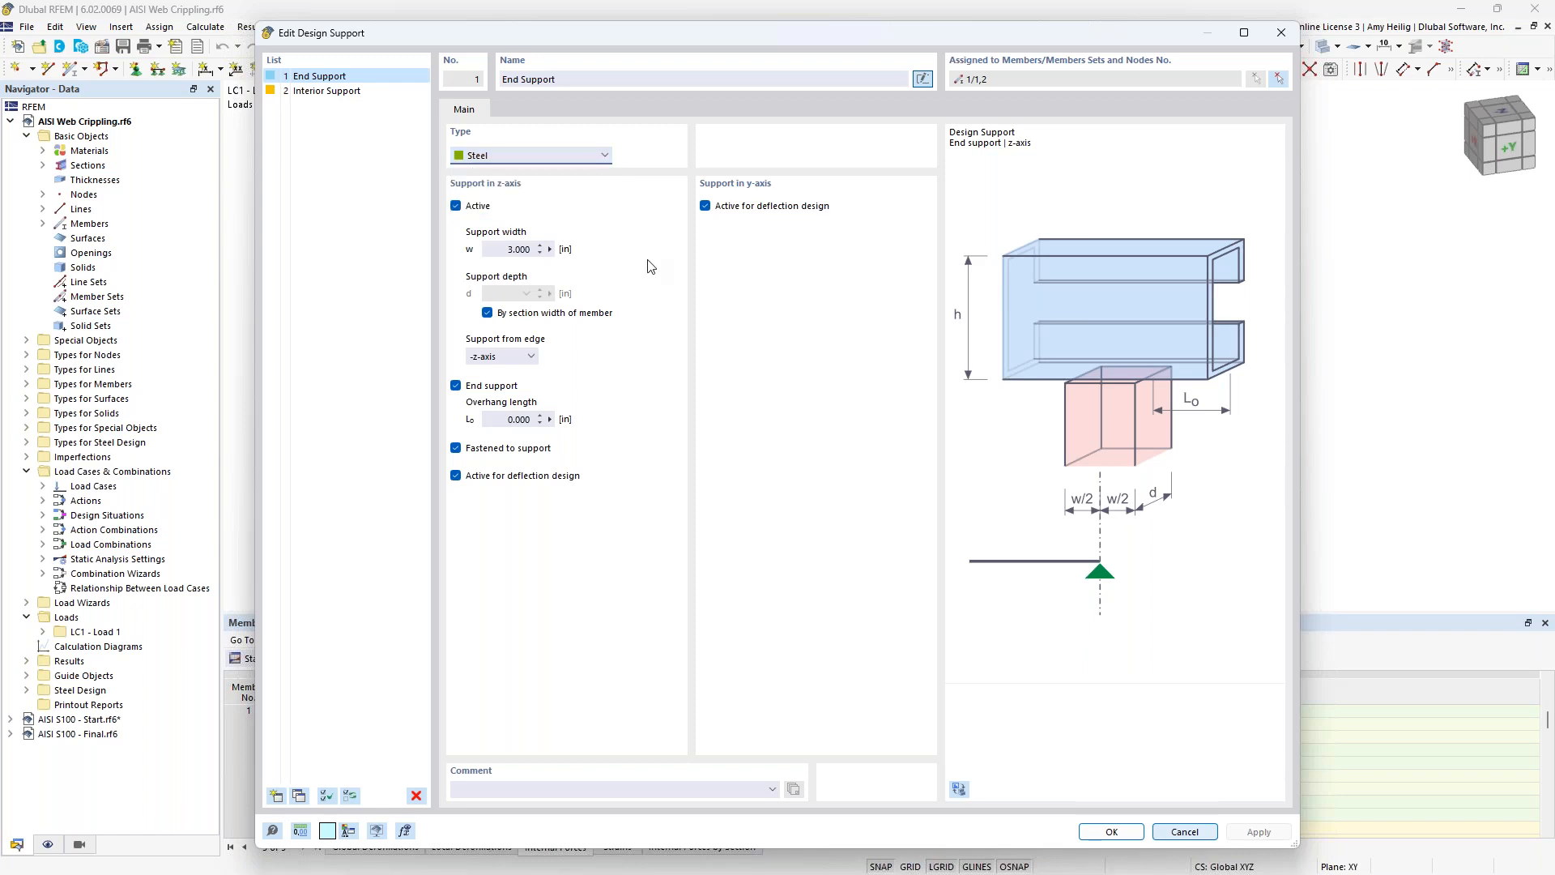
pyautogui.click(503, 251)
# Examine the Interior Support's settings and the design support choices at the member start, and close the member without changes.
pyautogui.click(356, 93)
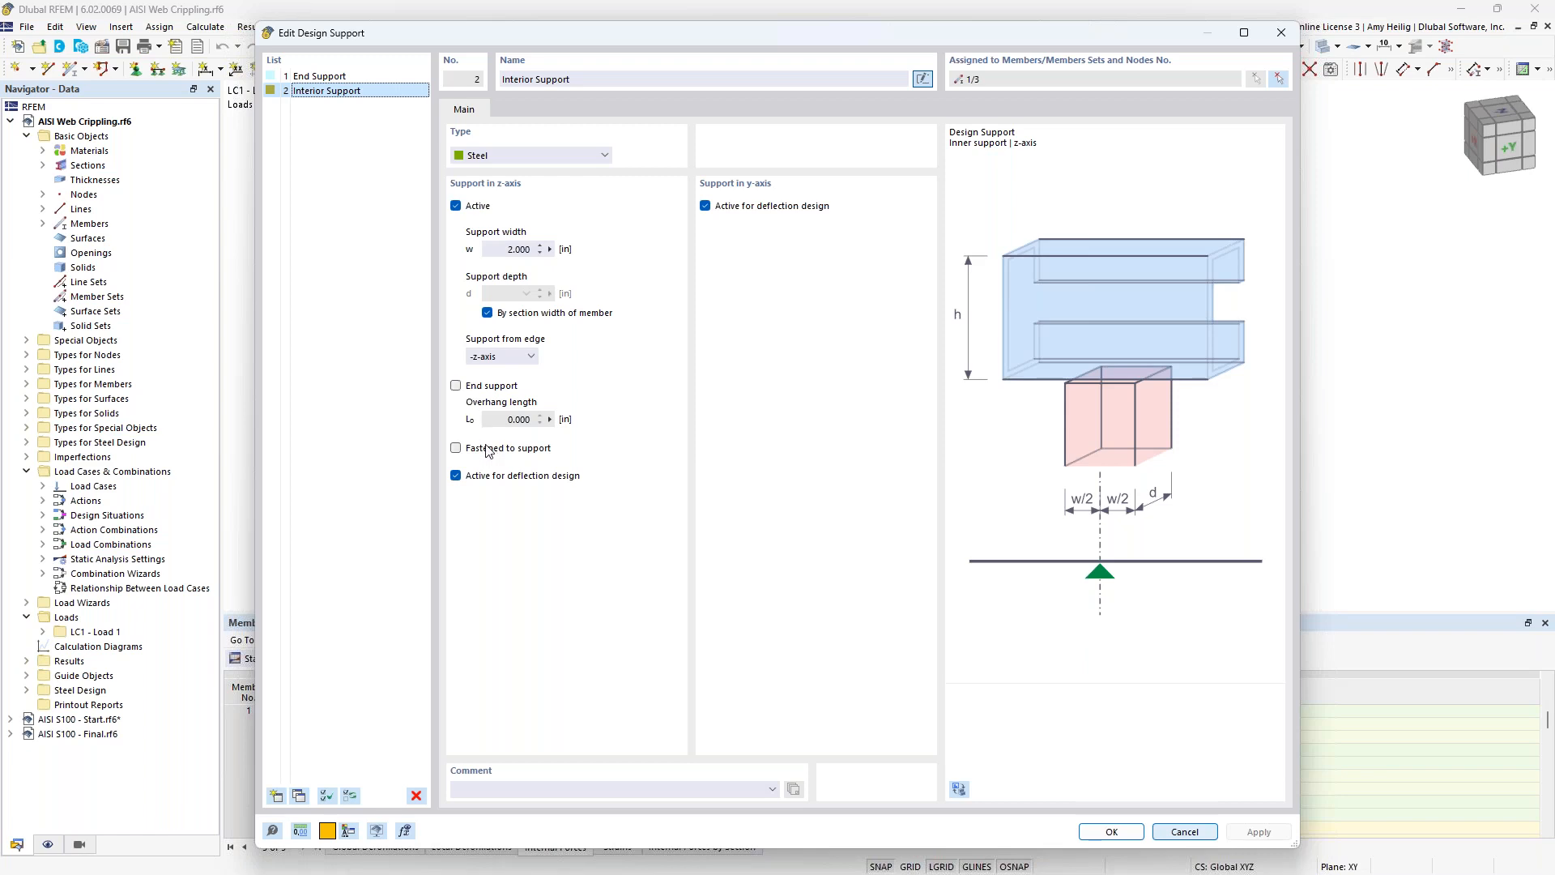
pyautogui.click(1184, 832)
pyautogui.click(442, 243)
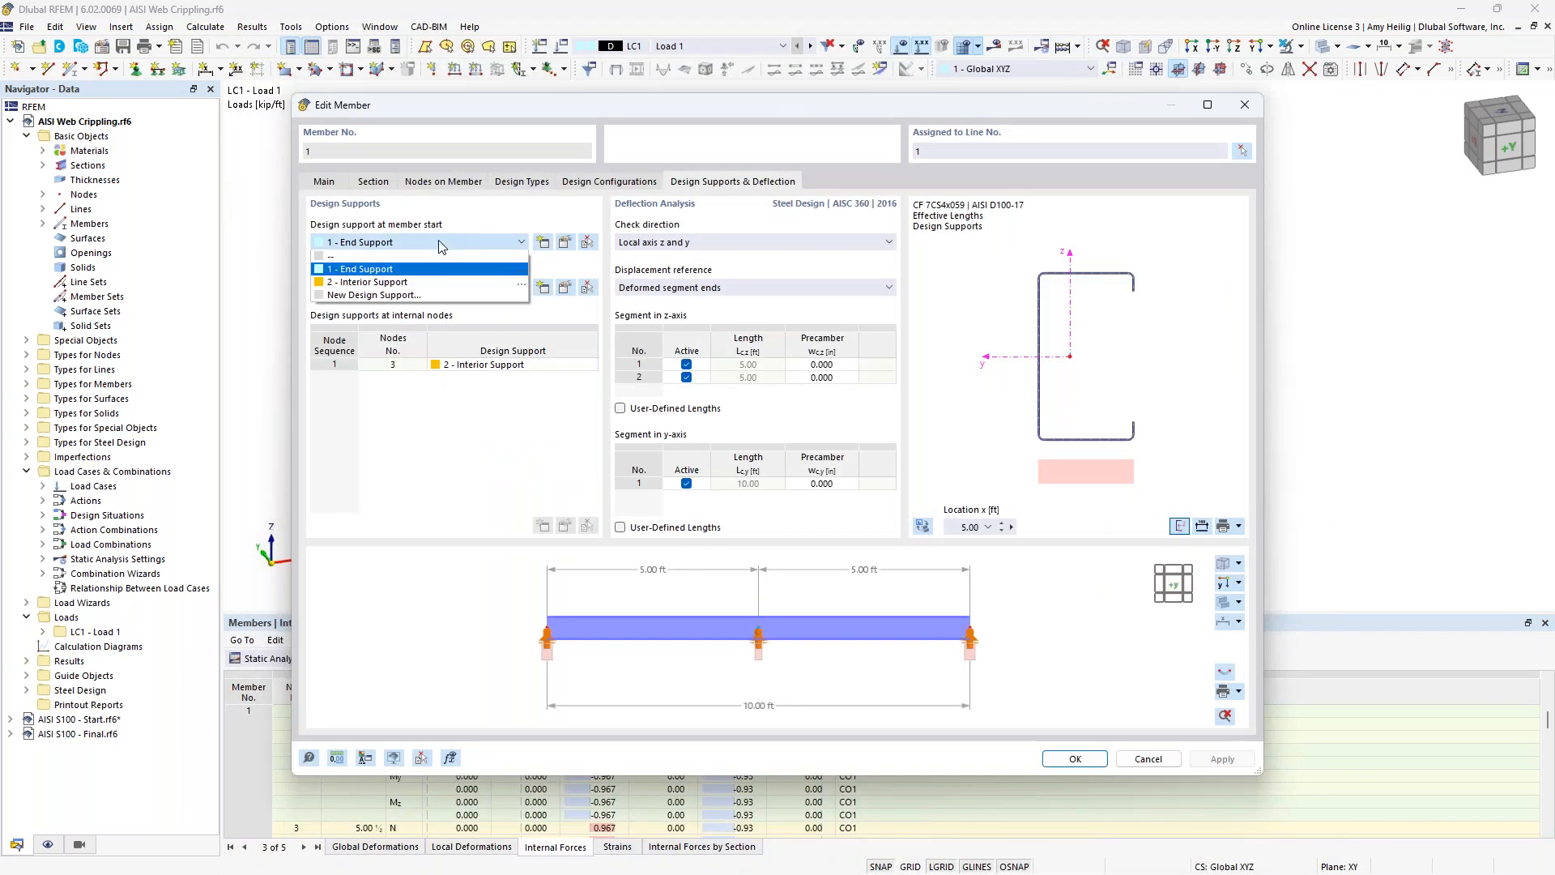
pyautogui.click(466, 222)
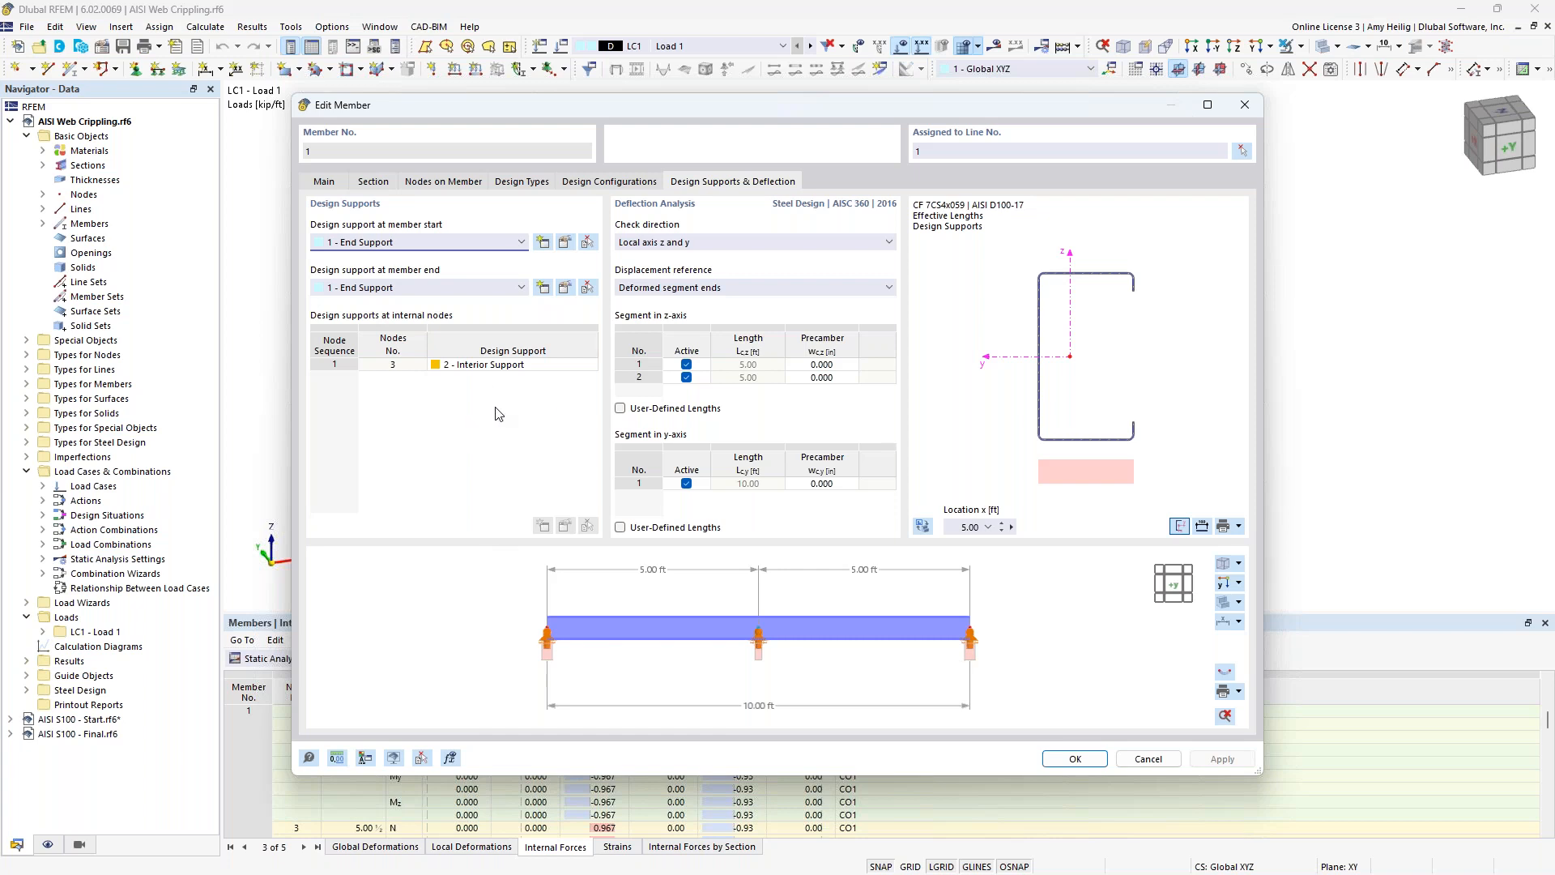
pyautogui.click(1147, 759)
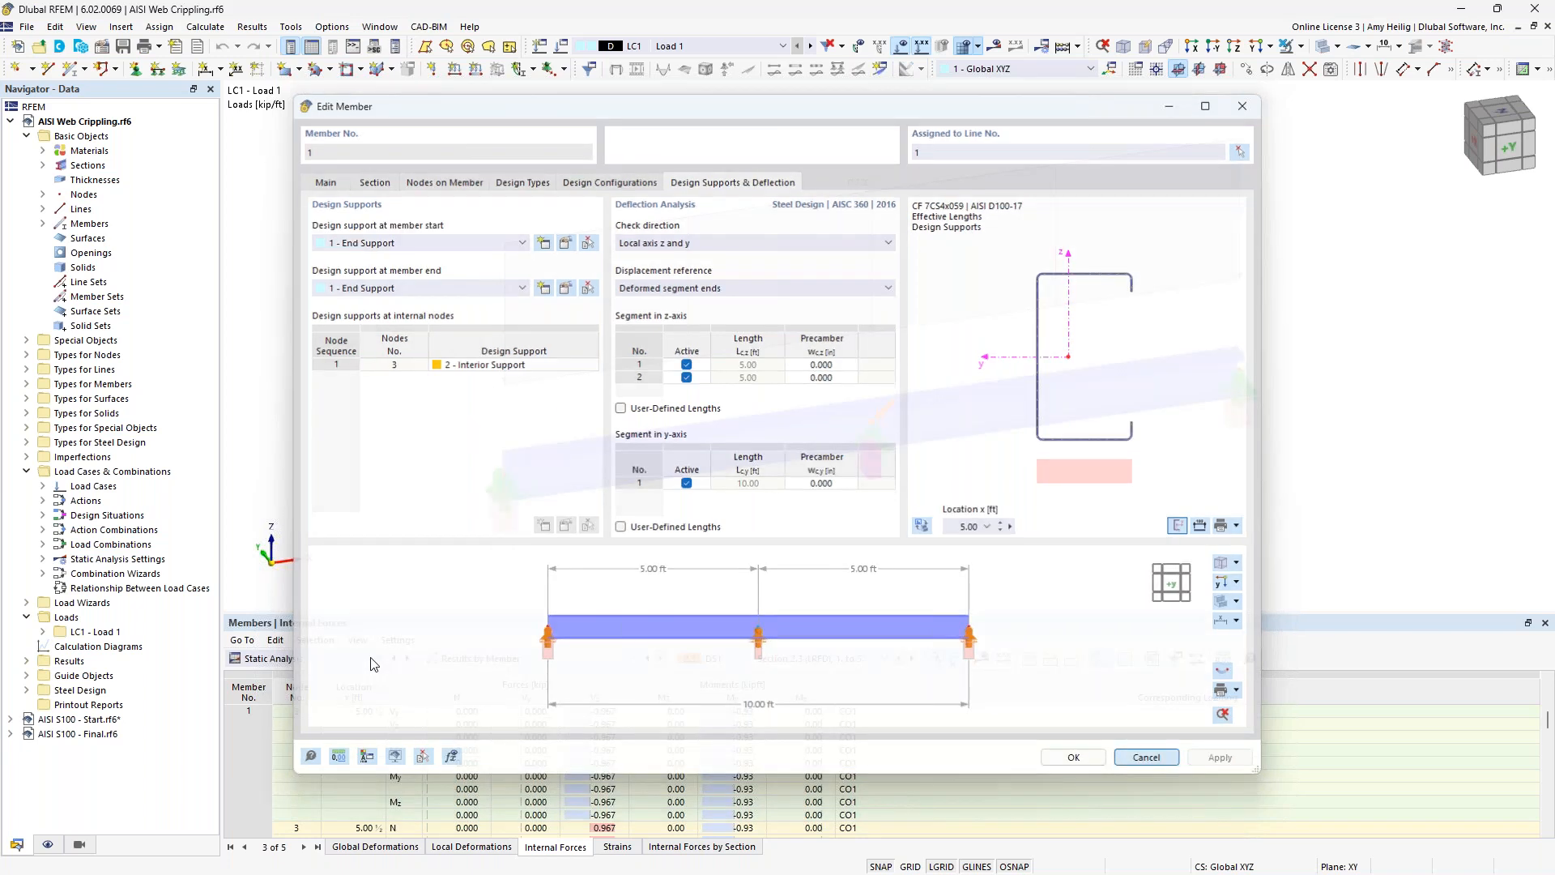
# Switch the results table to the Steel Design ratios on members by section and enlarge the table.
pyautogui.click(357, 658)
pyautogui.click(308, 763)
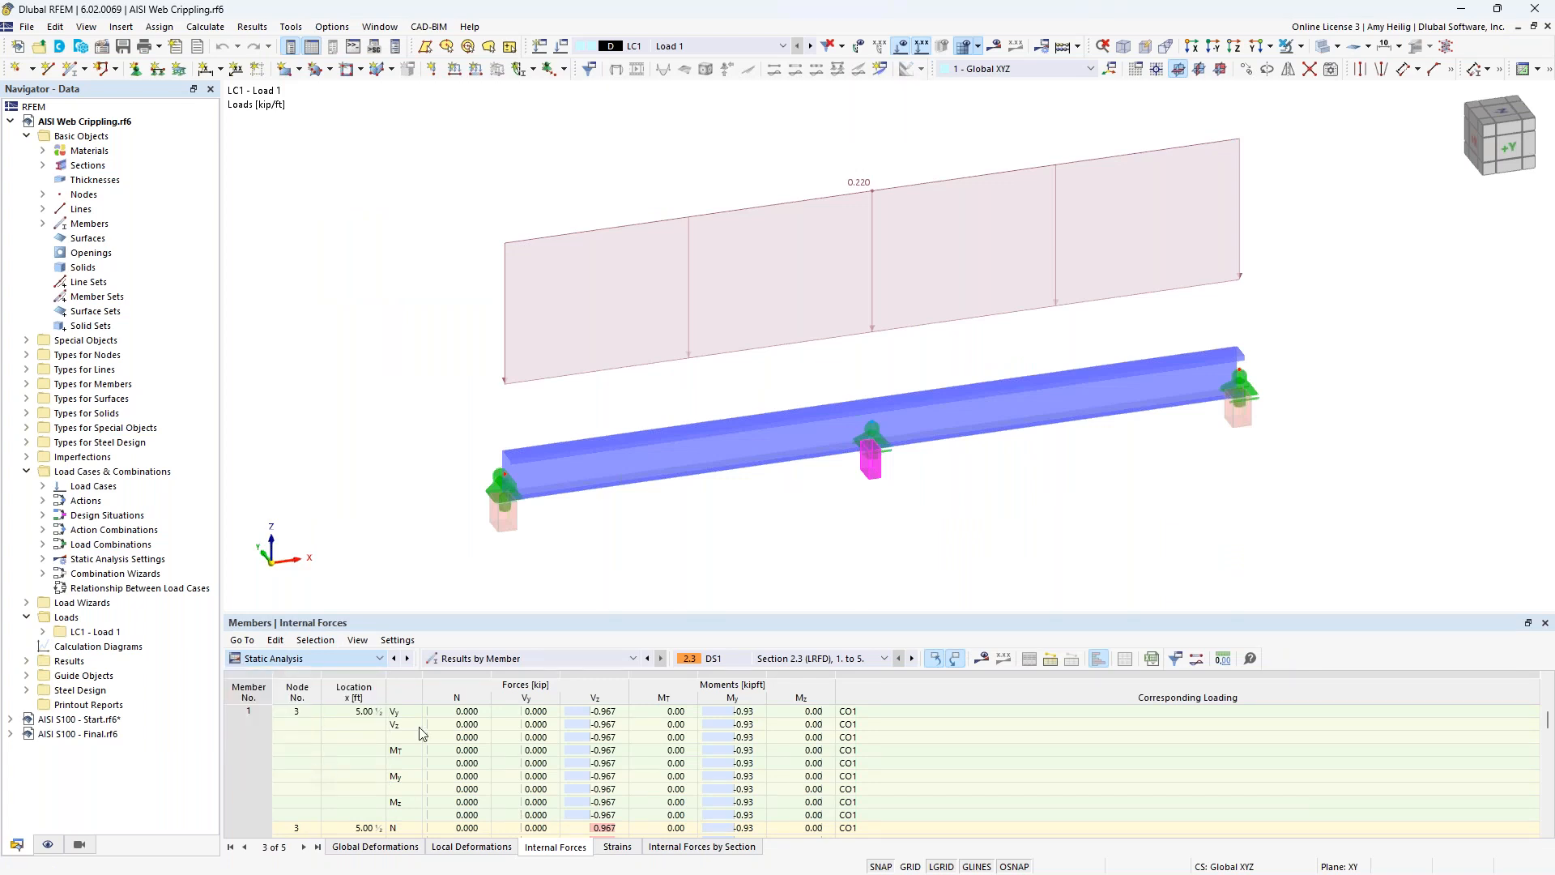
pyautogui.moveTo(589, 614); pyautogui.dragTo(592, 534)
pyautogui.moveTo(683, 500); pyautogui.dragTo(679, 424, button='middle')
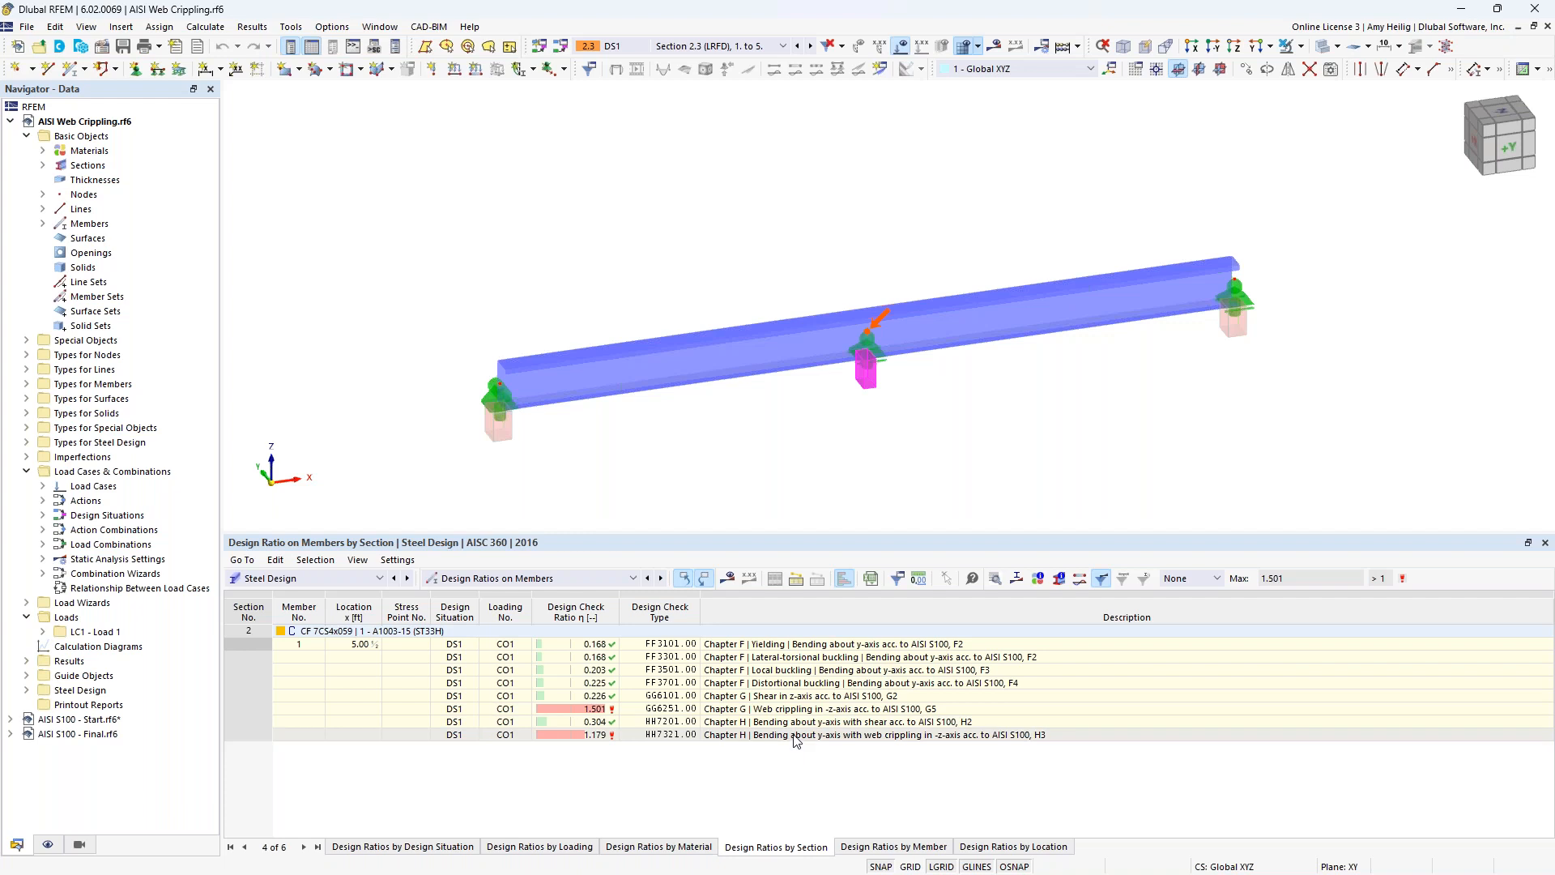
# Open the design check details of the GG6251 web crippling check and examine its formulas down to the design ratio.
pyautogui.click(805, 710)
pyautogui.click(996, 579)
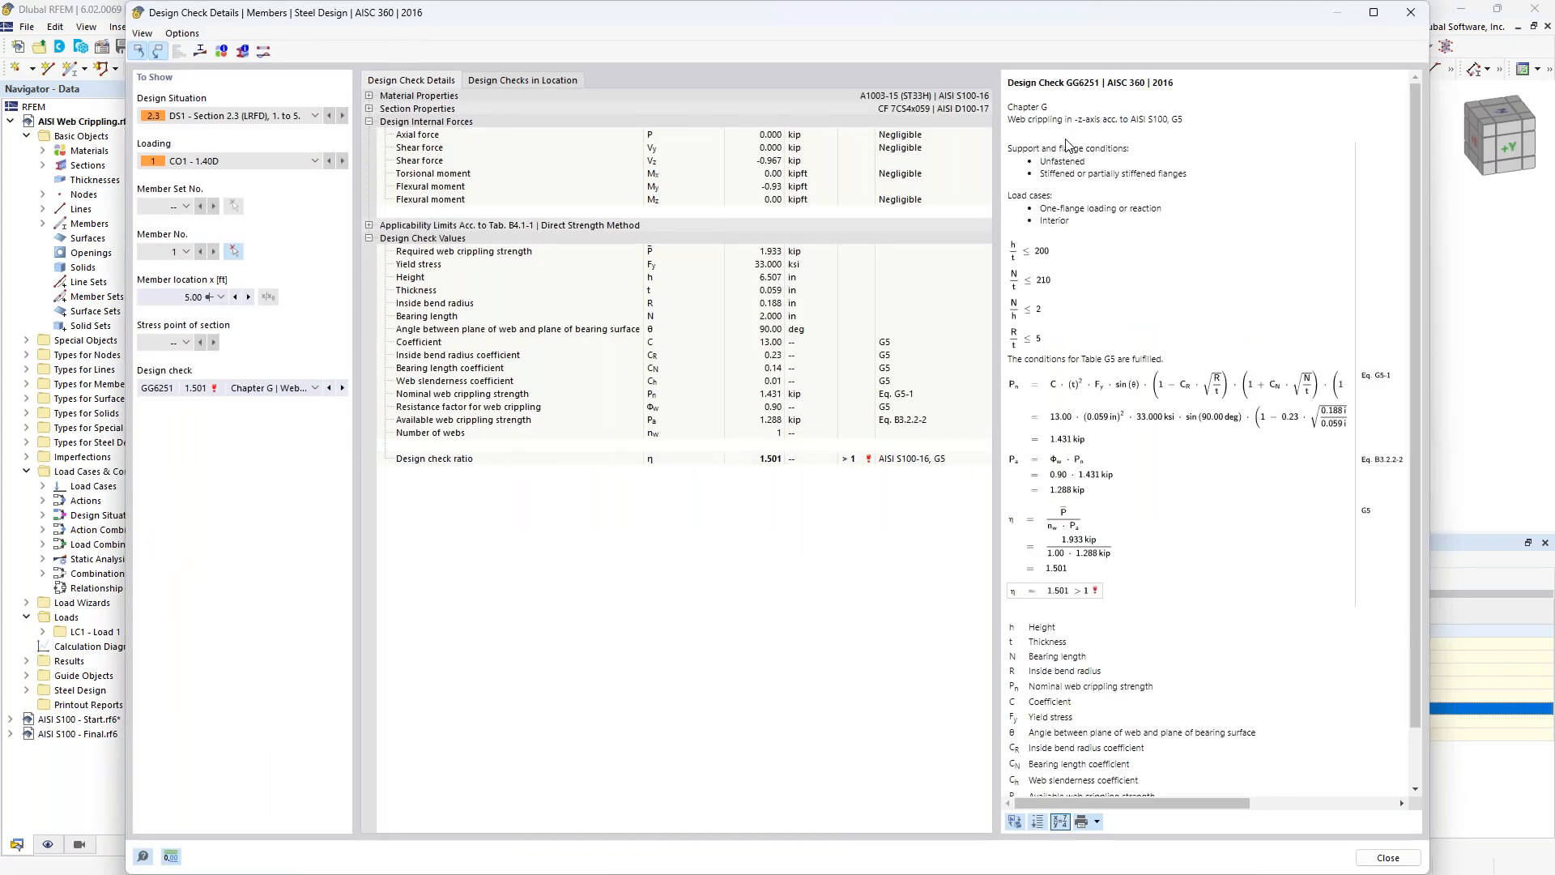
pyautogui.scroll(-1, 1118, 235)
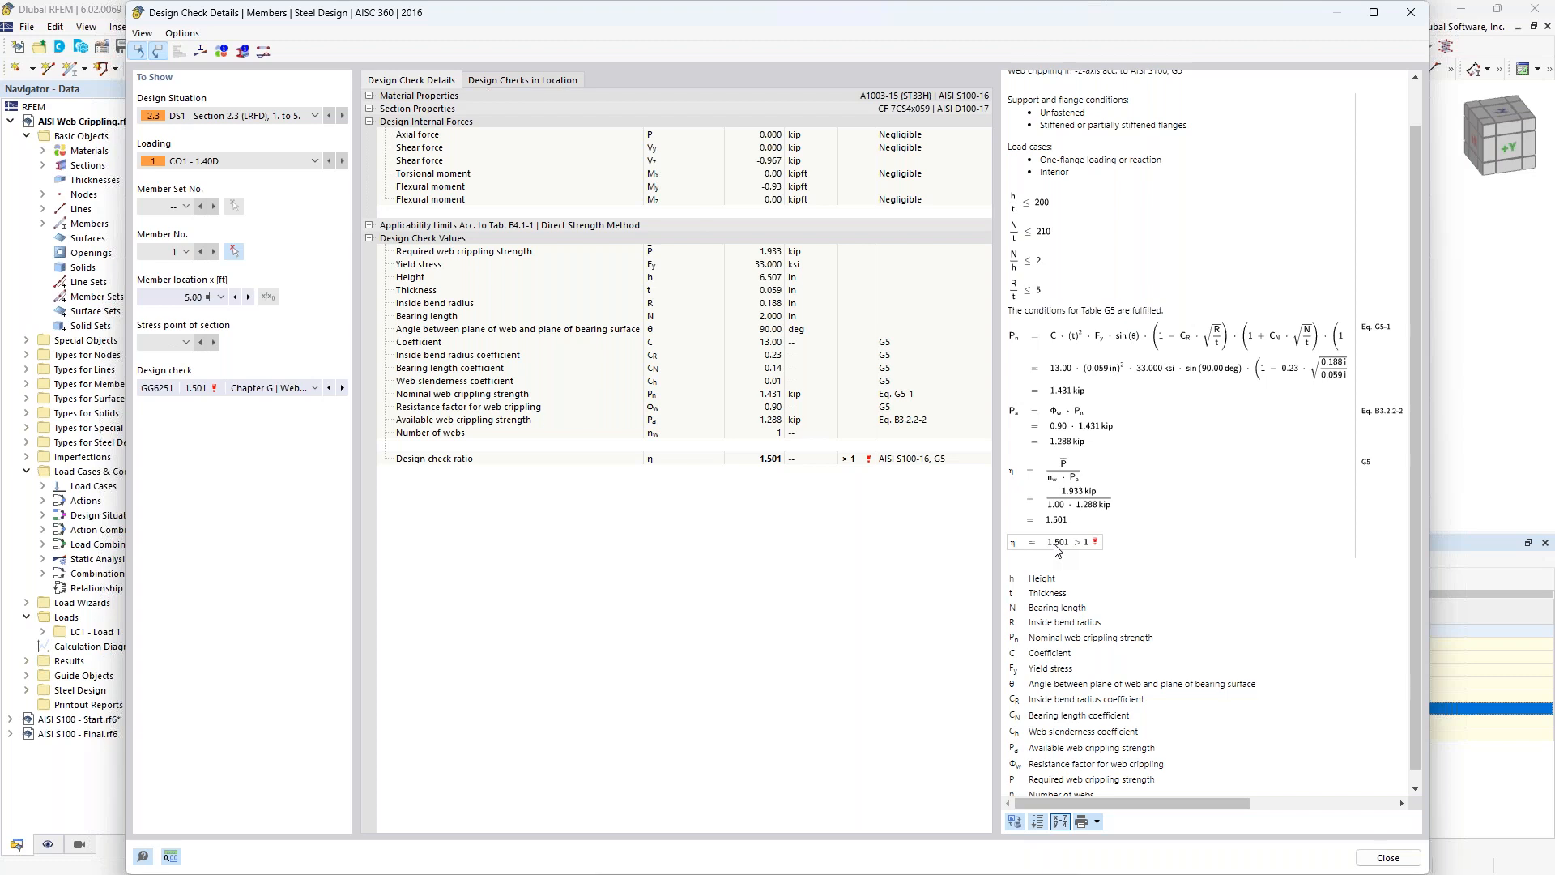
# Switch to the PowerPoint slide show and advance to the Dlubal Software Information slide.
pyautogui.press('super+Tab')
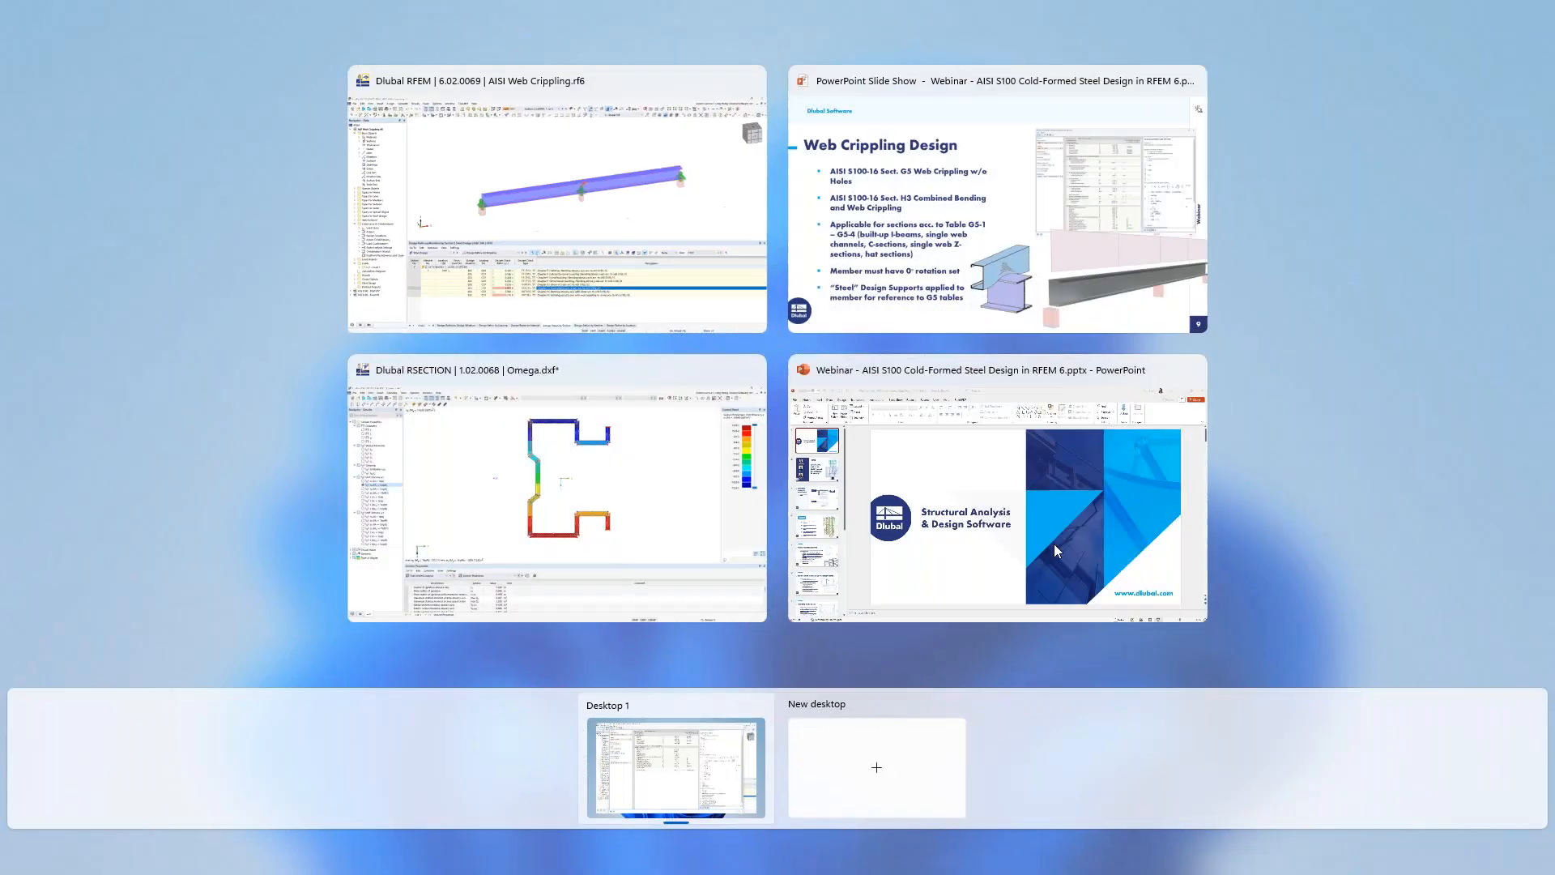
pyautogui.click(920, 212)
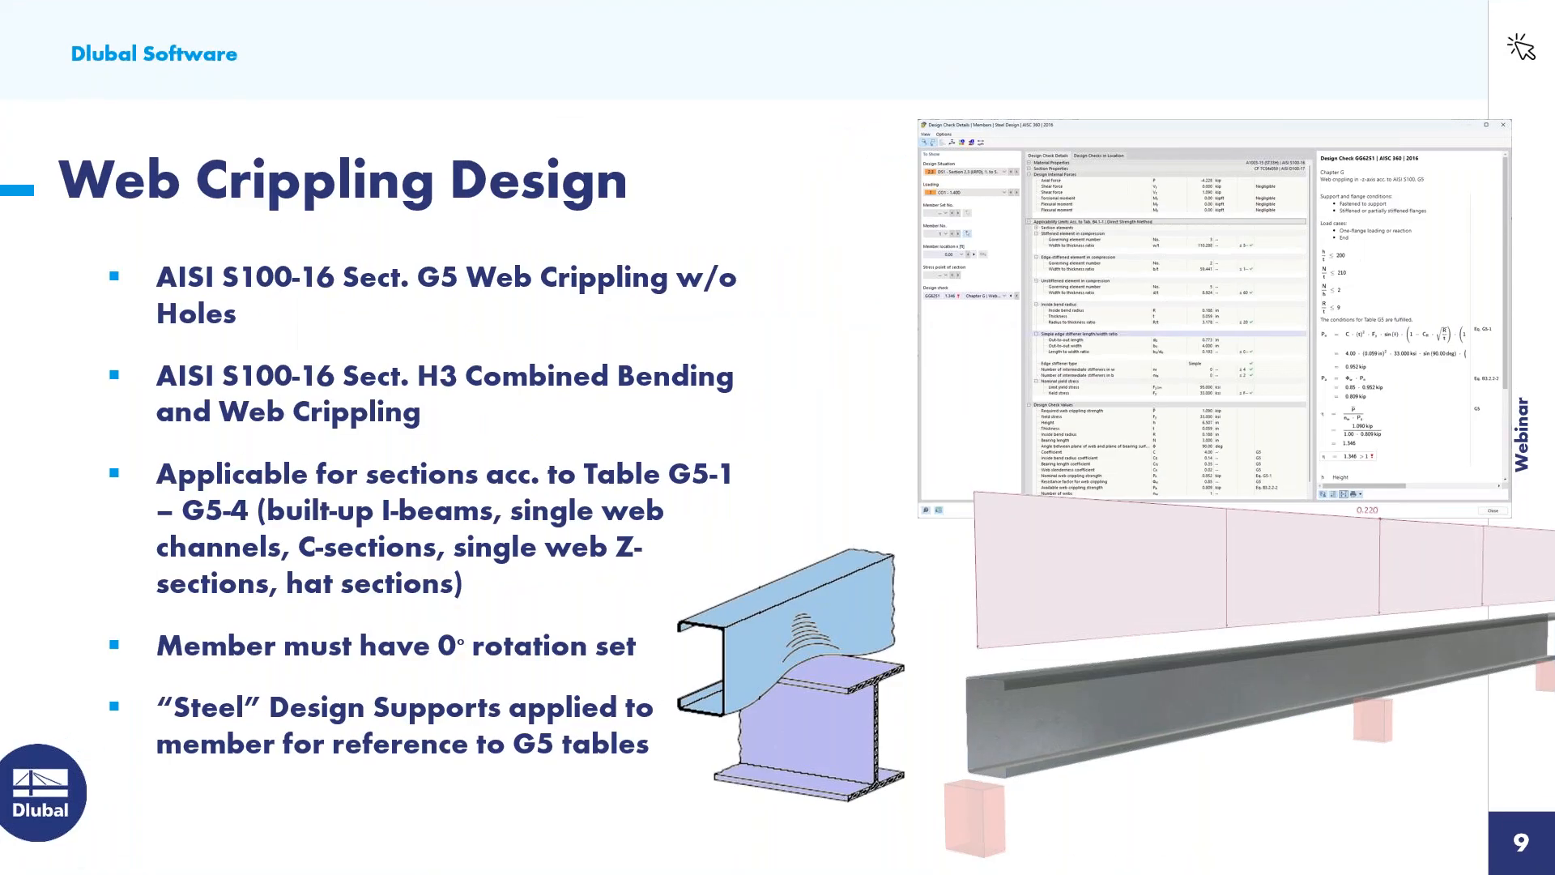
pyautogui.press('Right')
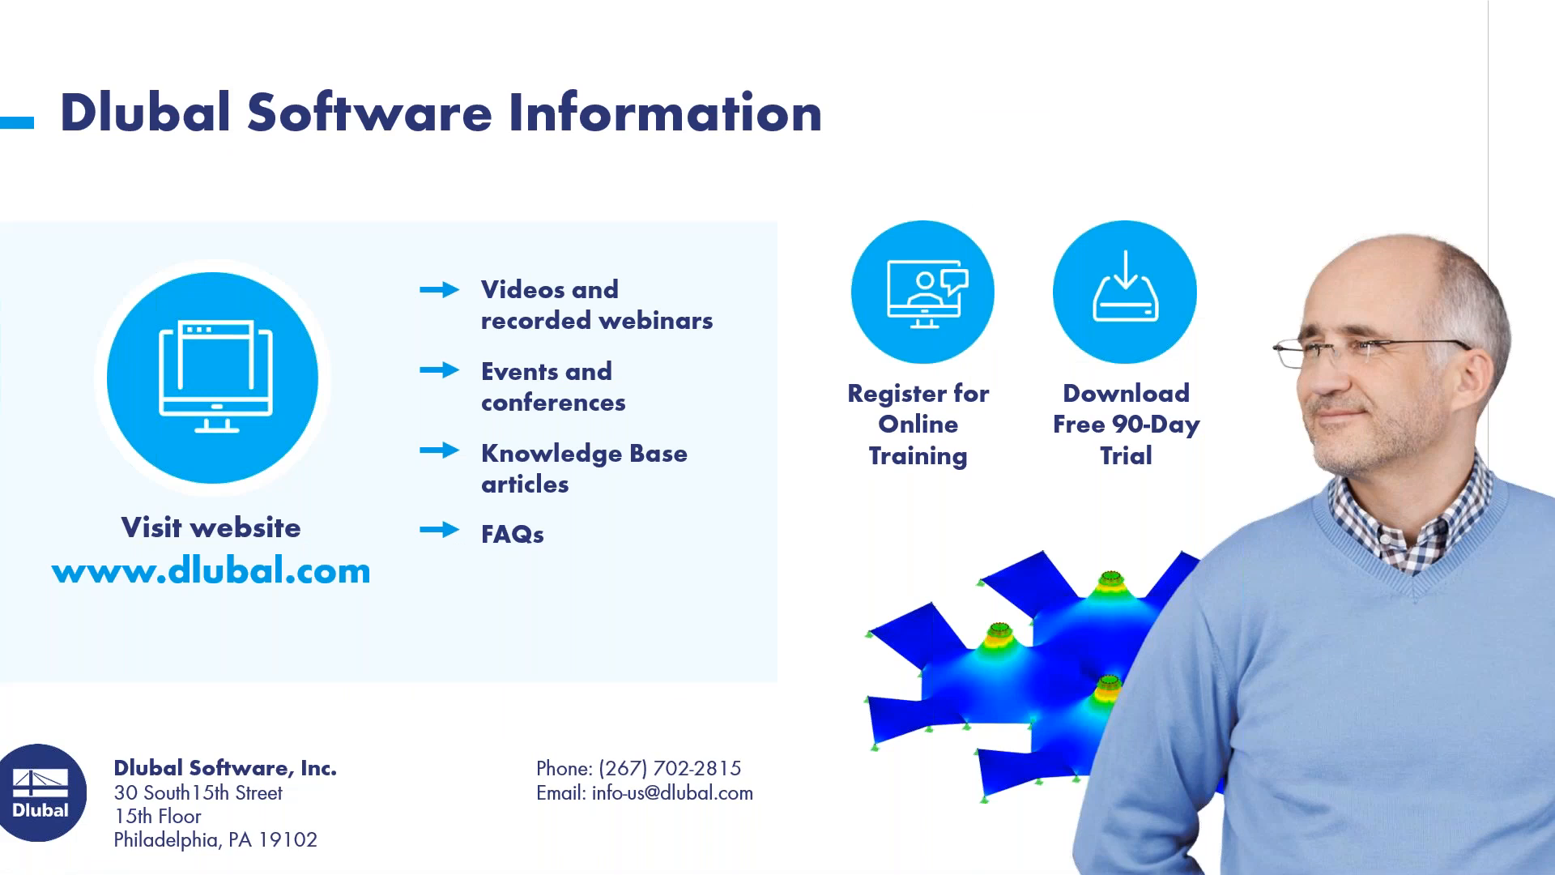